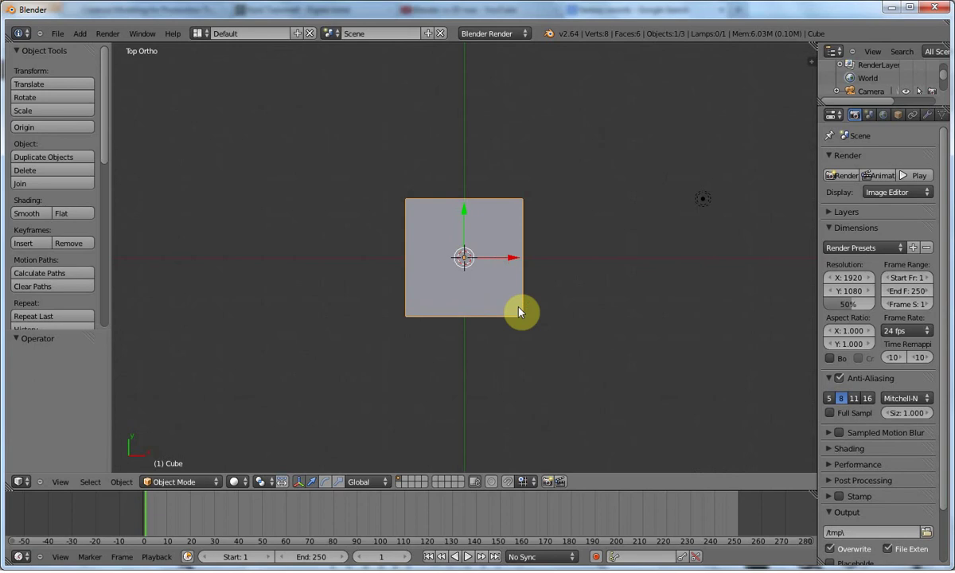
# Enter Edit Mode on the default cube and scale its whole mesh down uniformly to about 0.377
pyautogui.press('Tab')
pyautogui.scroll(-4, 518, 307)
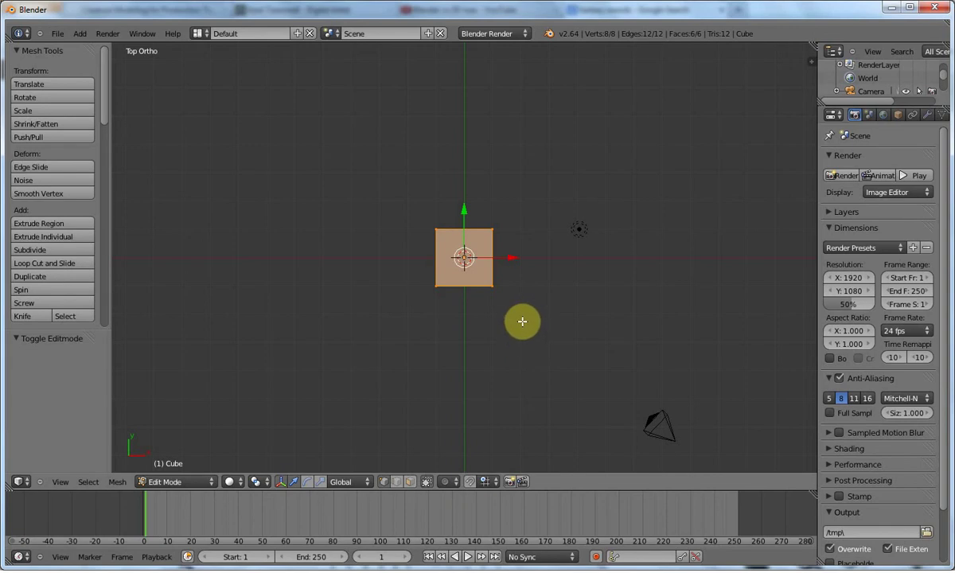
pyautogui.press('KP_3')
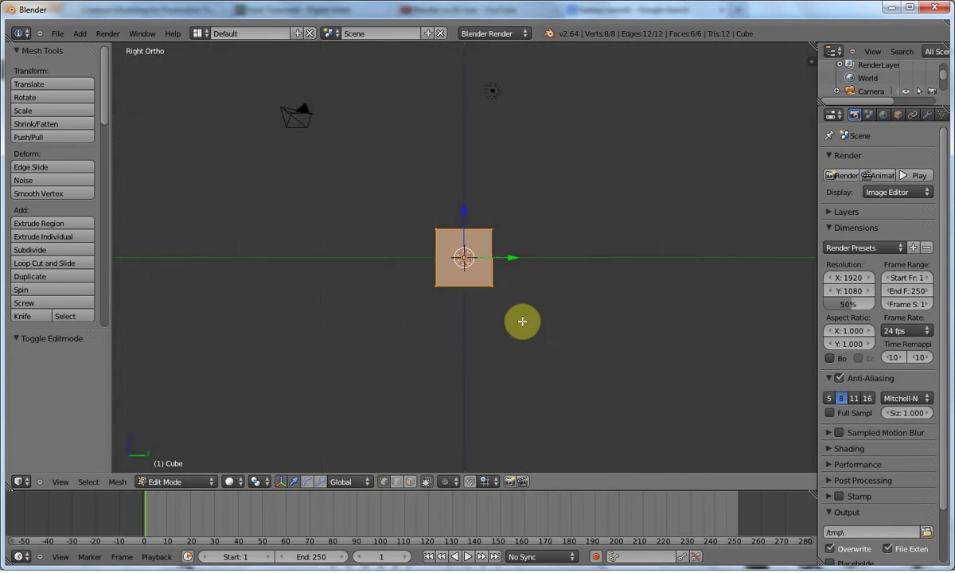
pyautogui.press('s')
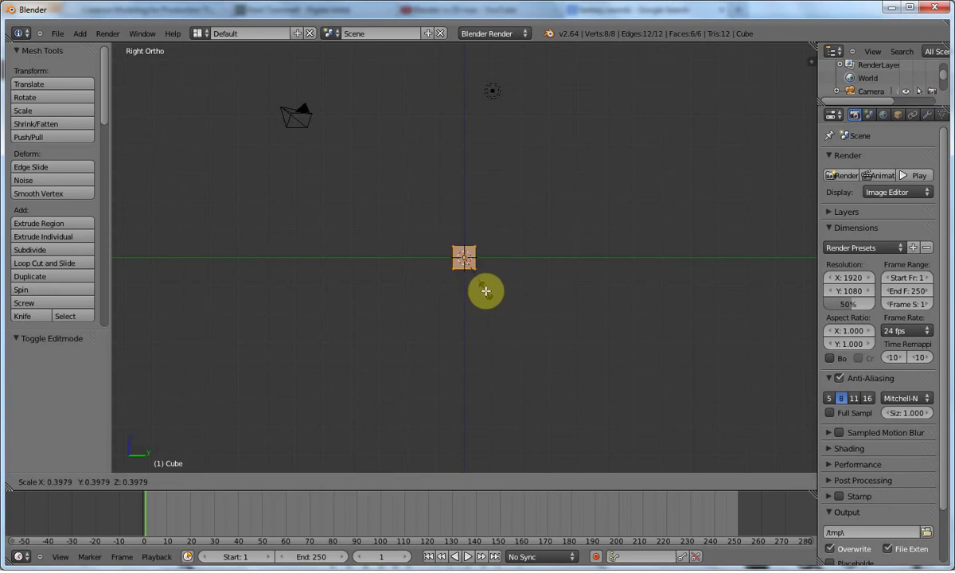
pyautogui.click(485, 289)
# Stretch the small cube along the global Y axis by a factor of about 8.27 to form a long bar
pyautogui.press('KP_1')
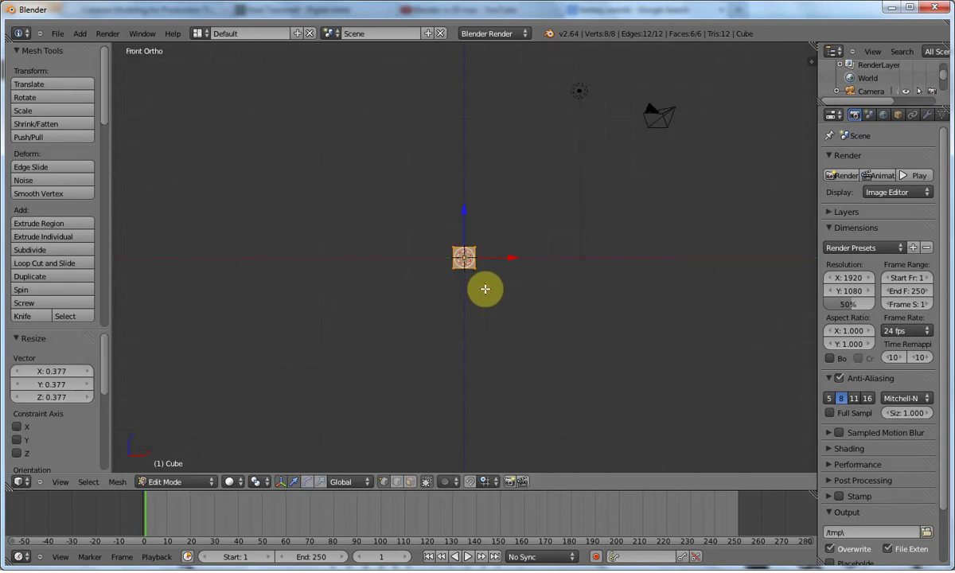
pyautogui.press('KP_7')
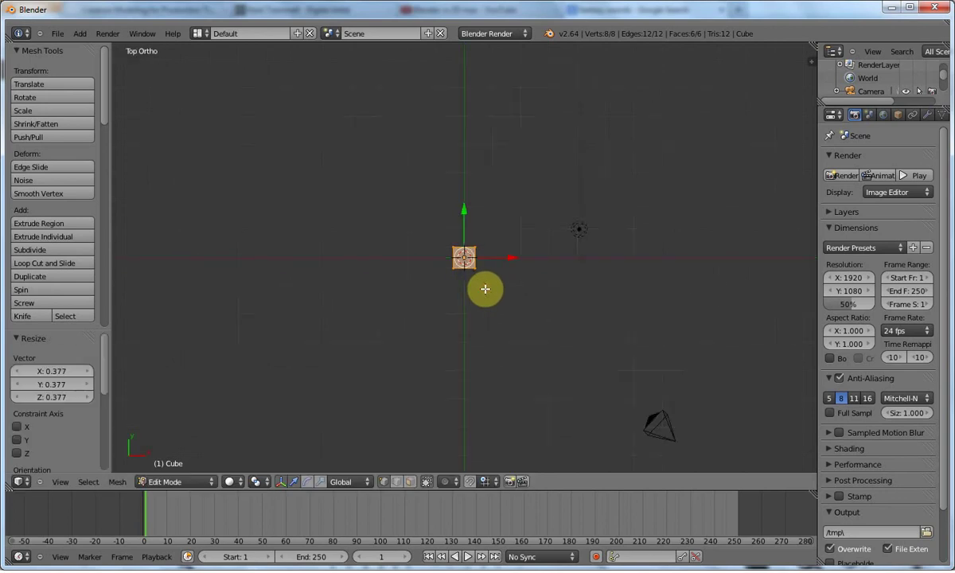
pyautogui.scroll(4, 485, 288)
pyautogui.press('s')
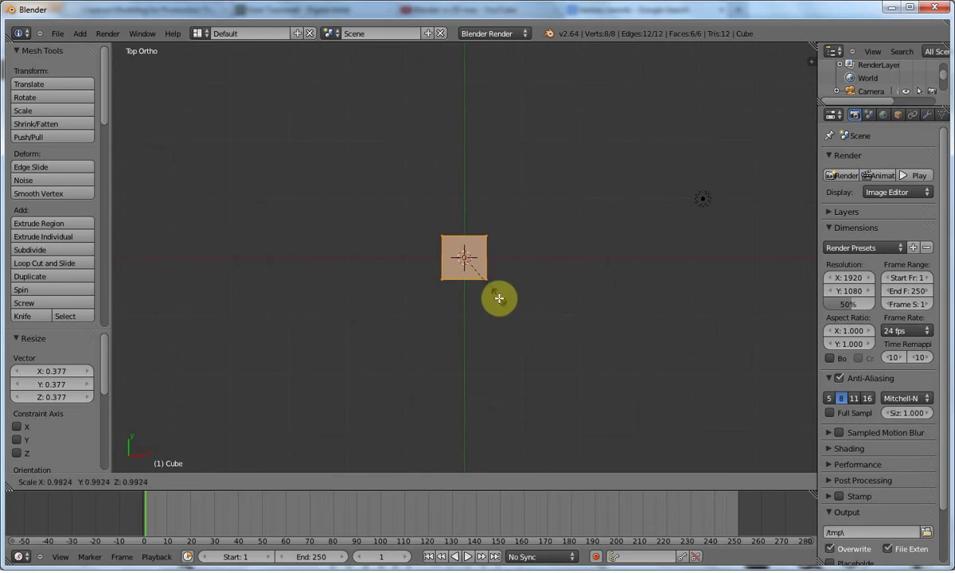
pyautogui.press('z')
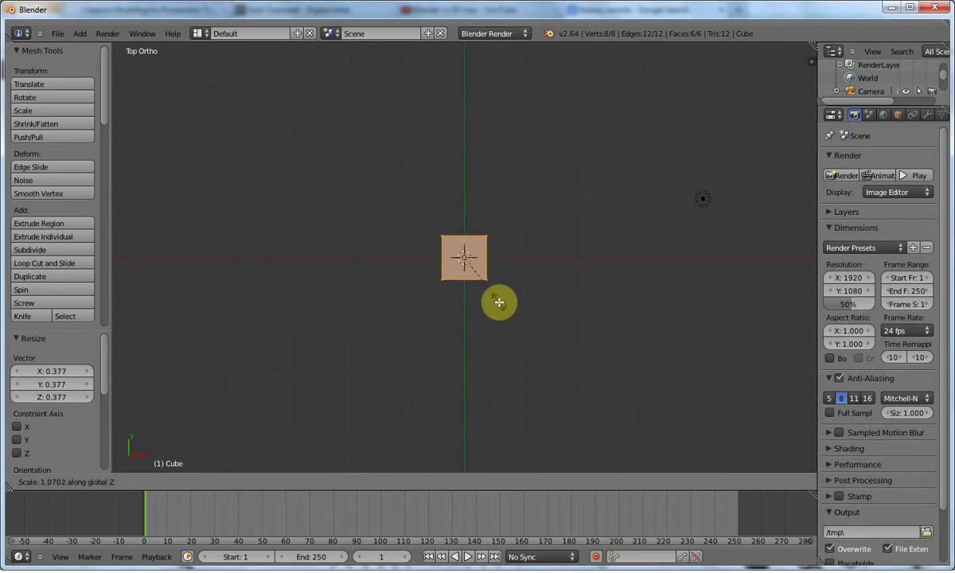
pyautogui.press('y')
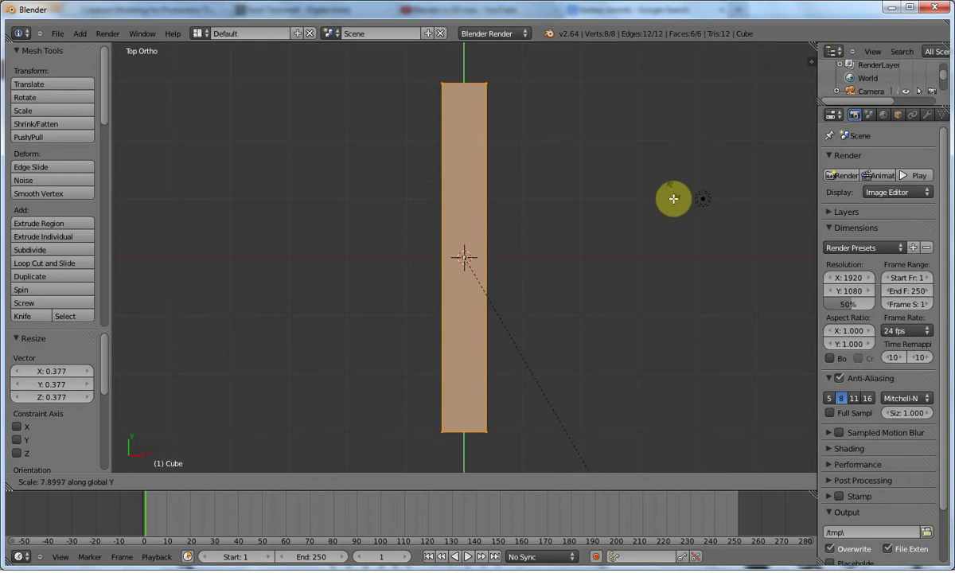
pyautogui.click(673, 211)
# Lengthen the bar along the Y axis twice more, by factors of about 1.142 and 1.135
pyautogui.press('s')
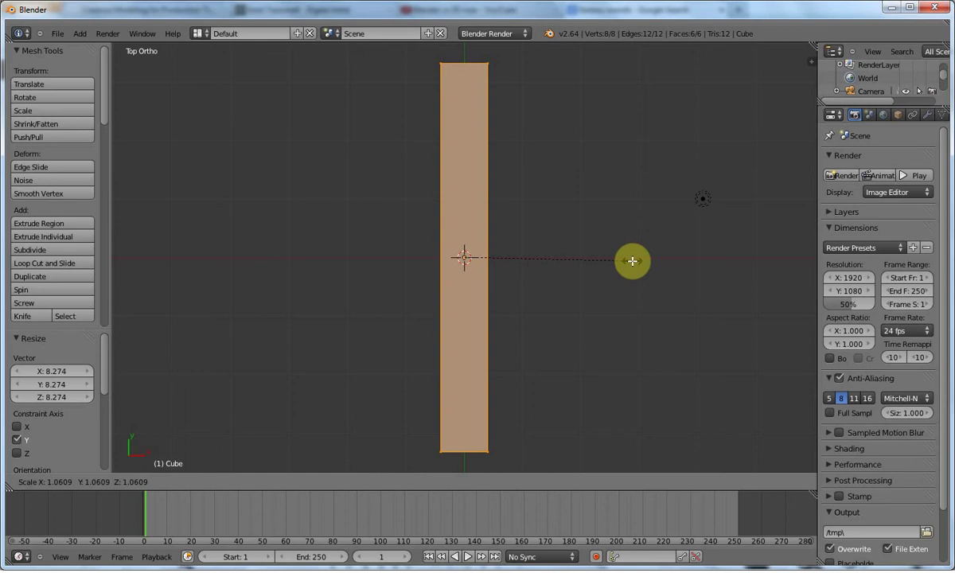
pyautogui.press('y')
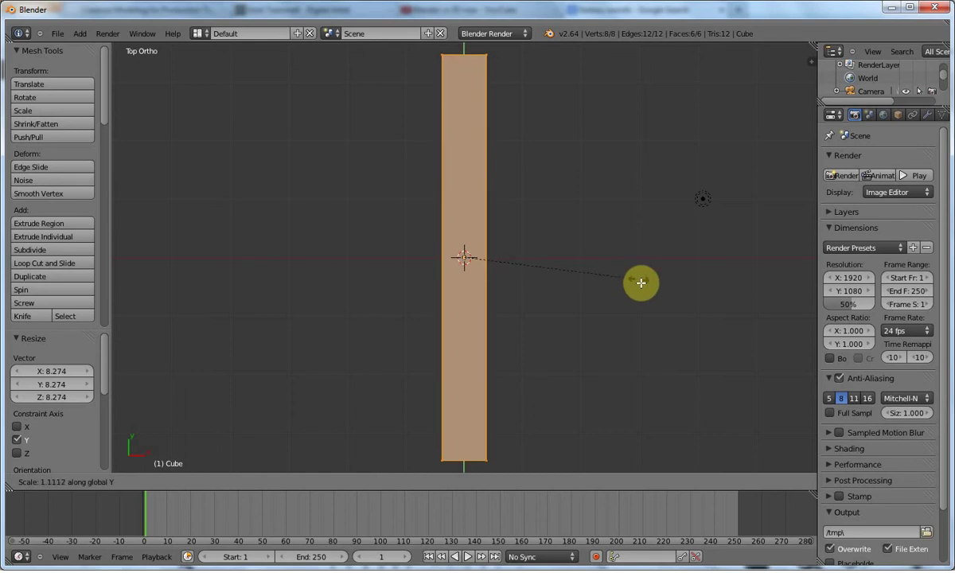
pyautogui.click(642, 290)
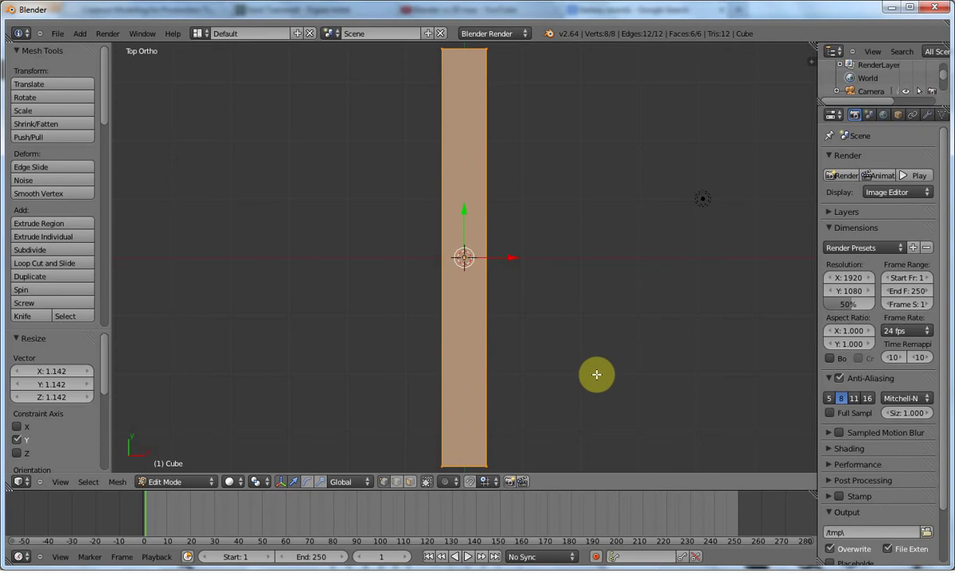
pyautogui.scroll(-3, 597, 374)
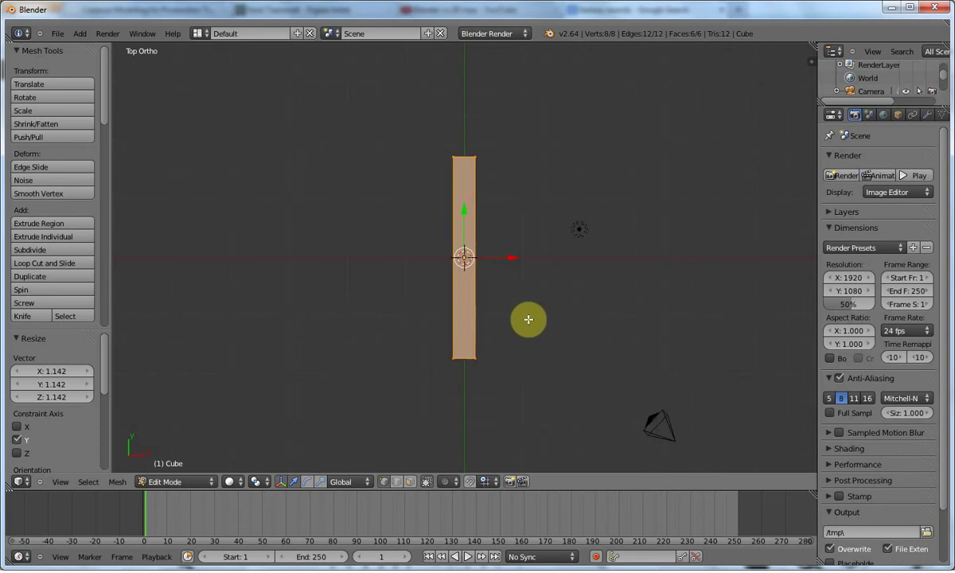
pyautogui.press('s')
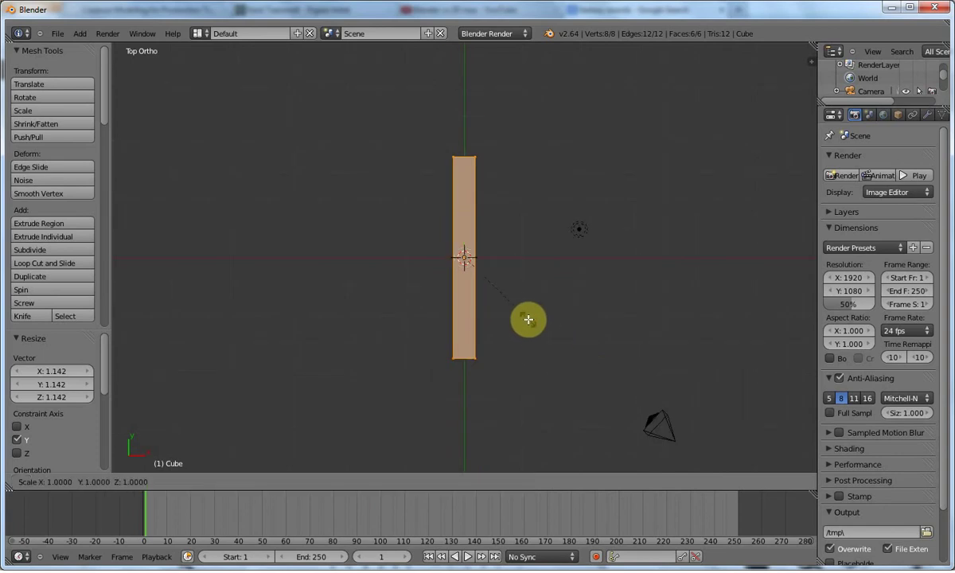
pyautogui.press('y')
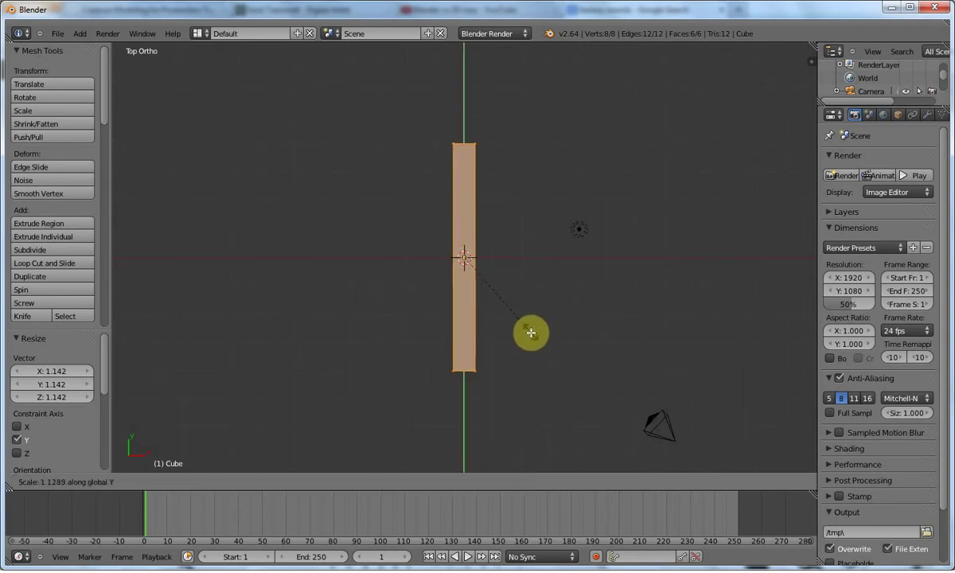
pyautogui.click(531, 333)
# Thin the bar by scaling it to about 0.636 on X and Z while keeping its Y length
pyautogui.scroll(3, 531, 334)
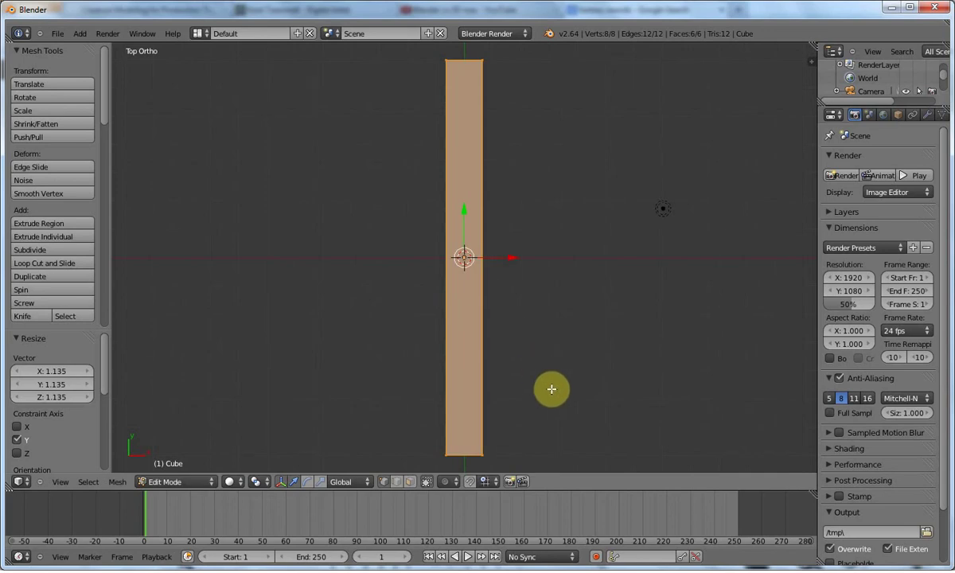
pyautogui.press('s')
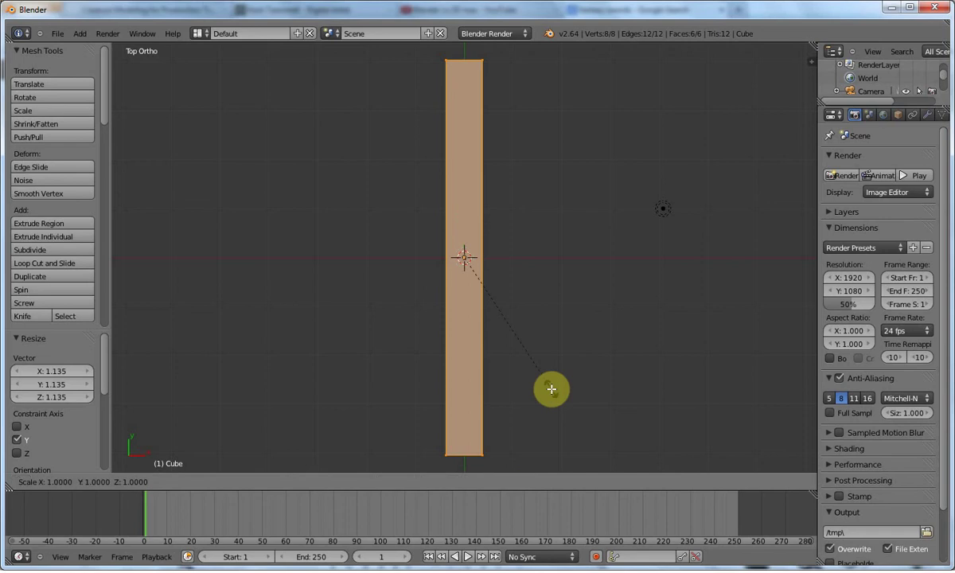
pyautogui.hotkey('shift', 'y')
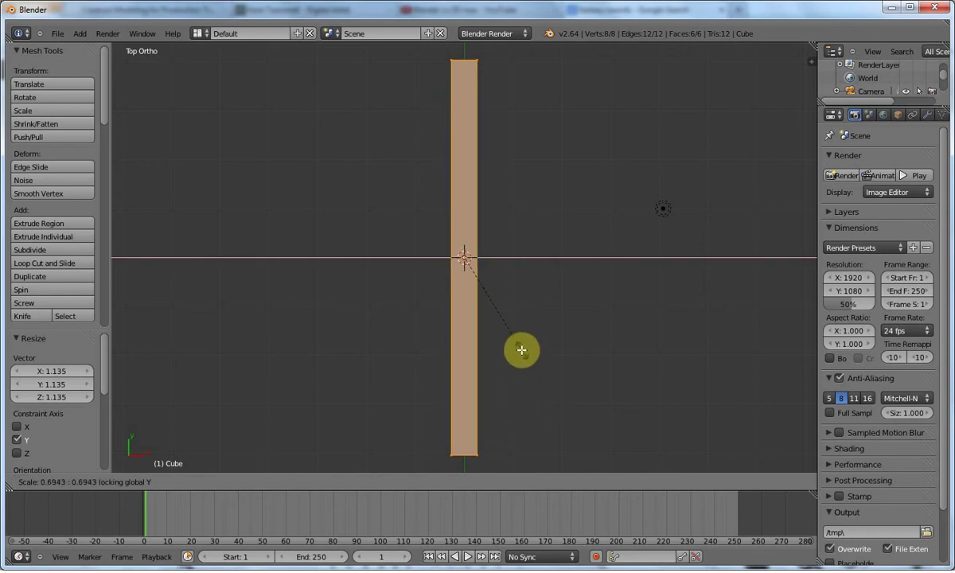
pyautogui.click(518, 345)
# Slim the bar's cross-section further by scaling X and Z to about 0.529 with Y locked
pyautogui.moveTo(515, 346); pyautogui.dragTo(437, 251, button='middle')
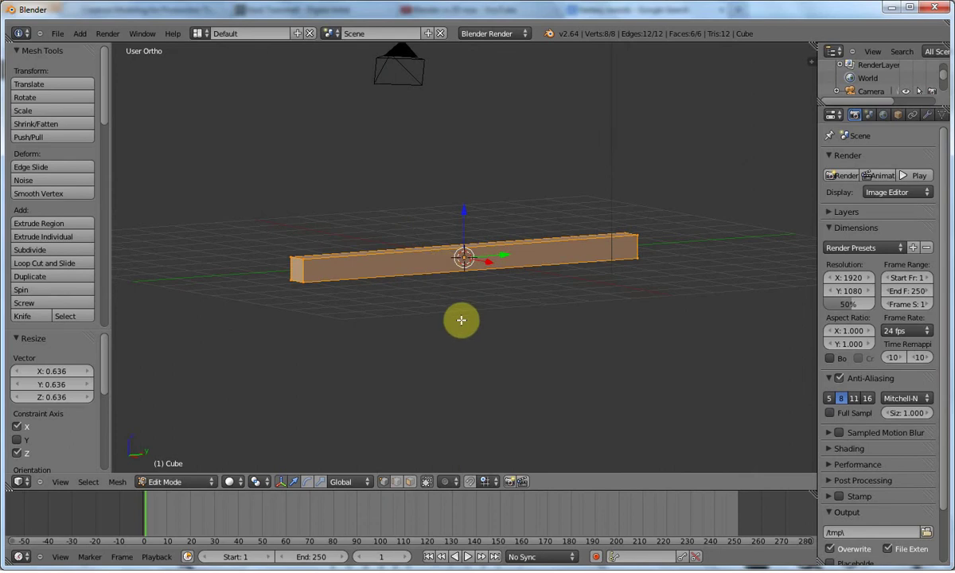
pyautogui.press('s')
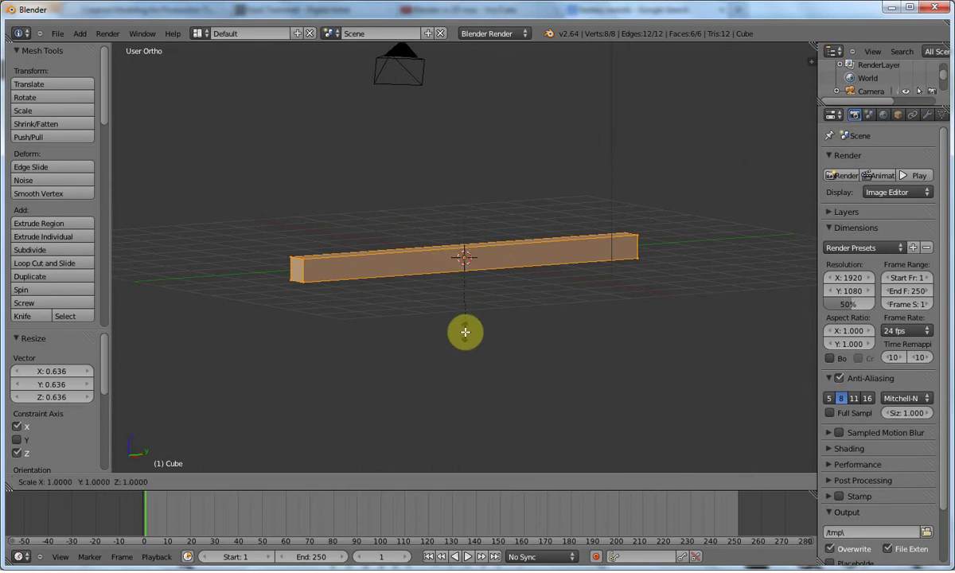
pyautogui.press('y')
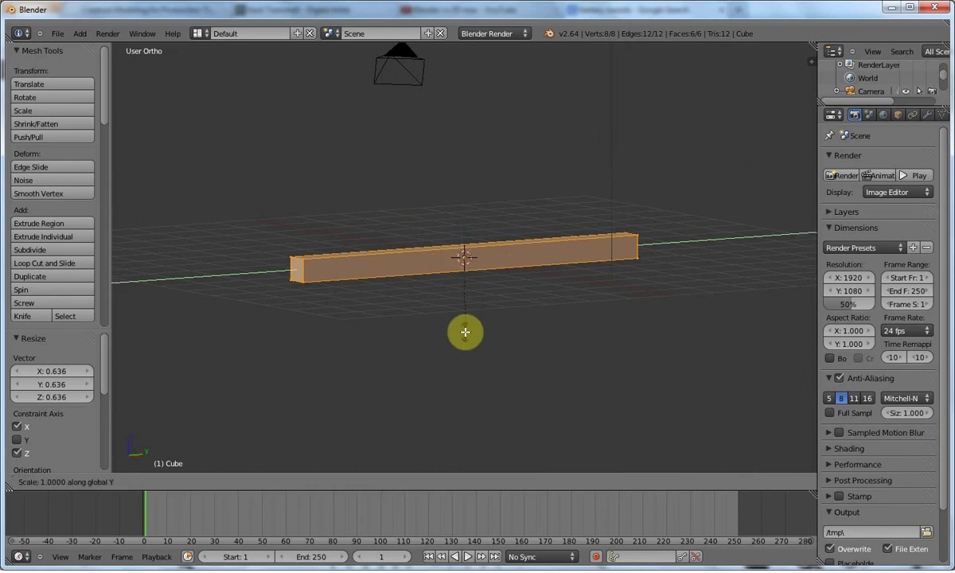
pyautogui.hotkey('shift', 'y')
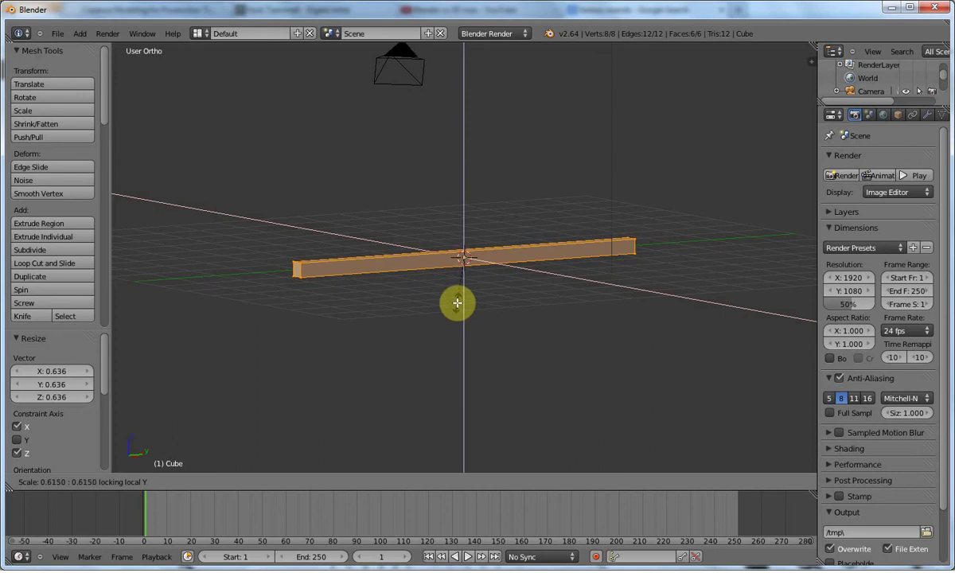
pyautogui.click(452, 294)
pyautogui.moveTo(453, 294); pyautogui.dragTo(542, 349, button='middle')
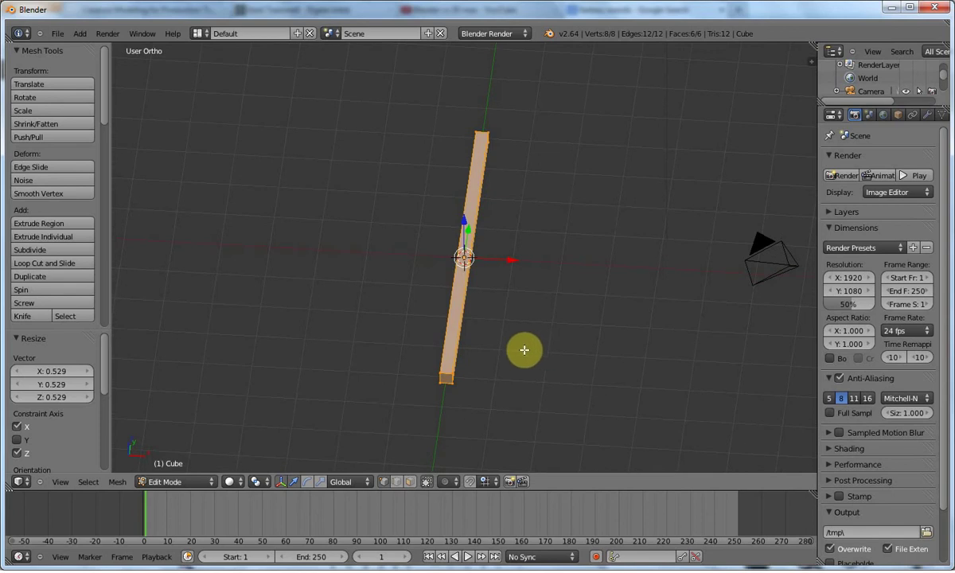
pyautogui.hotkey('alt', 's')
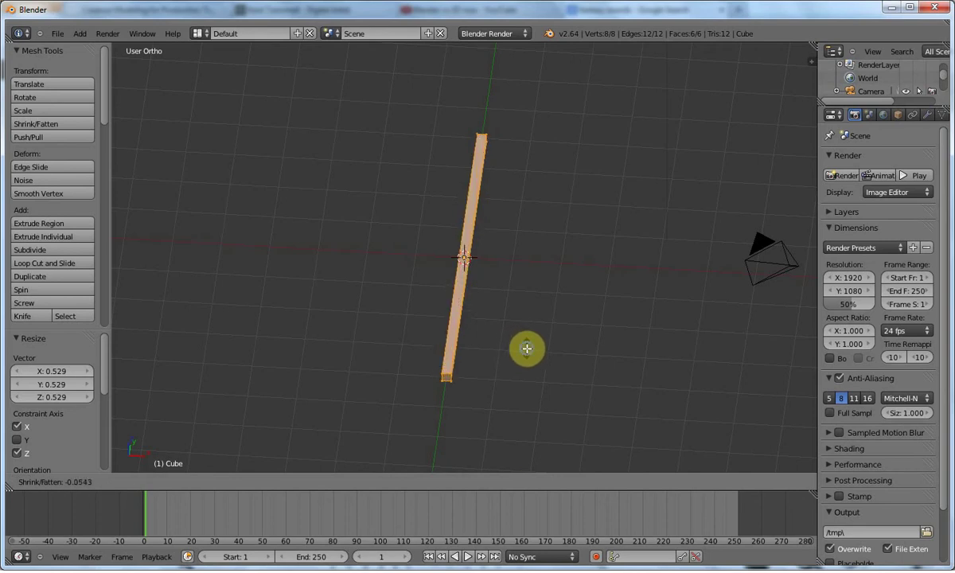
pyautogui.click(527, 348)
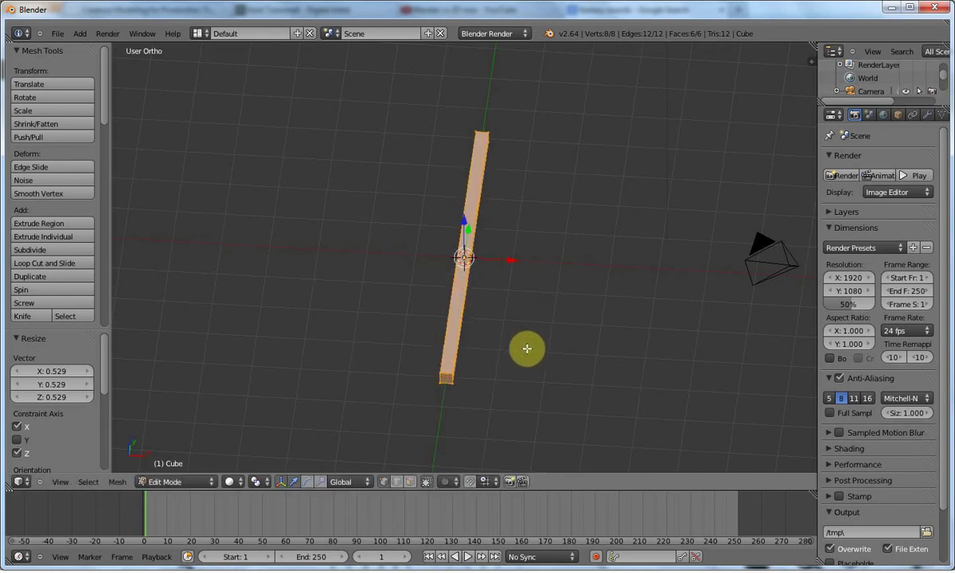
# Scale the bar's thickness on X and Z by about 0.609, excluding the Y axis
pyautogui.press('s')
pyautogui.hotkey('shift', 'y')
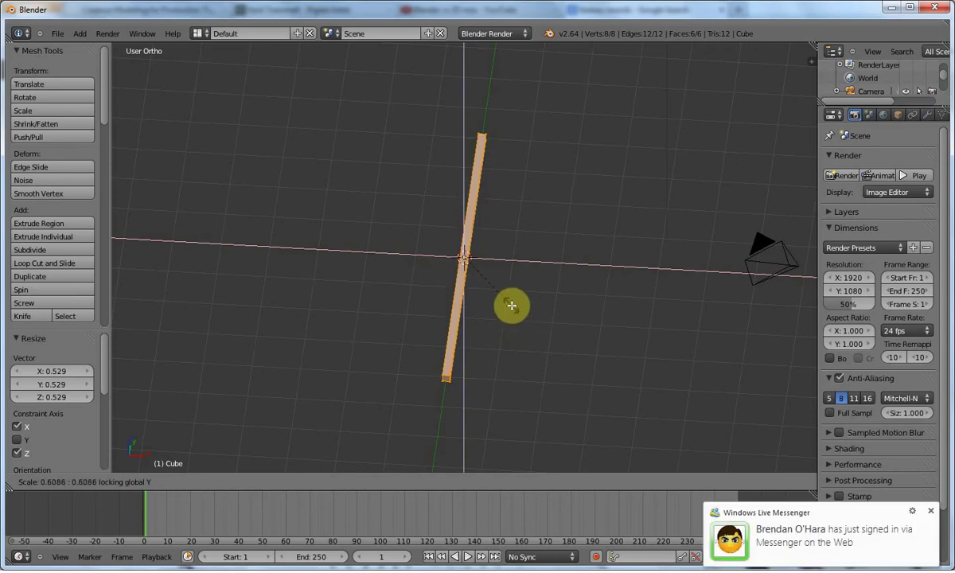
pyautogui.click(511, 306)
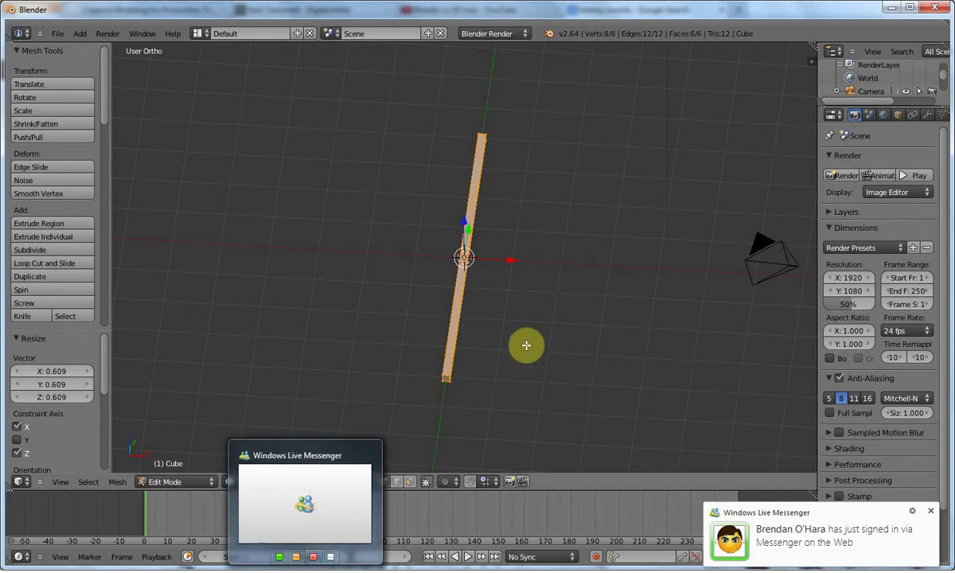
# Shorten the thin bar along the global Y axis to about 0.88 of its length
pyautogui.press('KP_1')
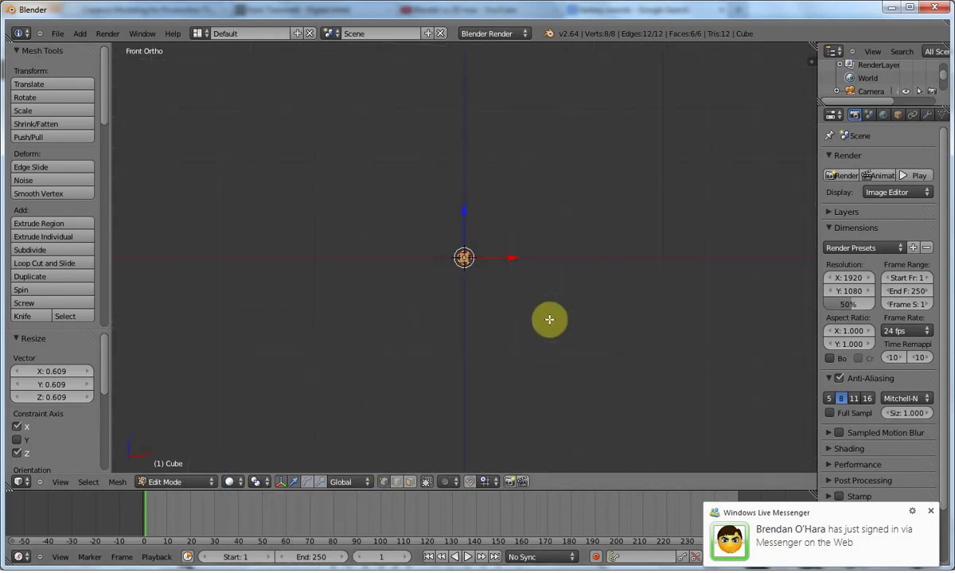
pyautogui.press('KP_7')
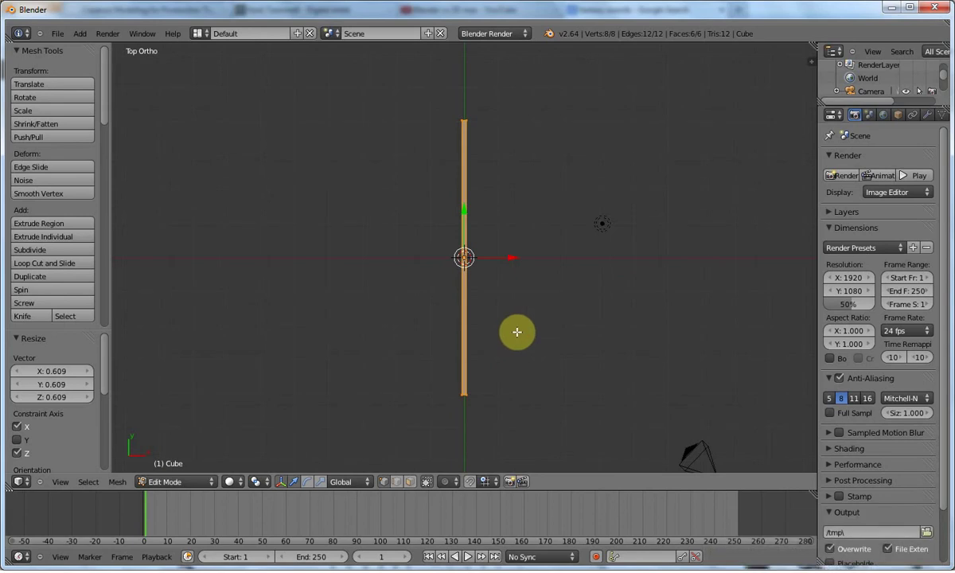
pyautogui.scroll(2, 476, 324)
pyautogui.scroll(-1, 479, 323)
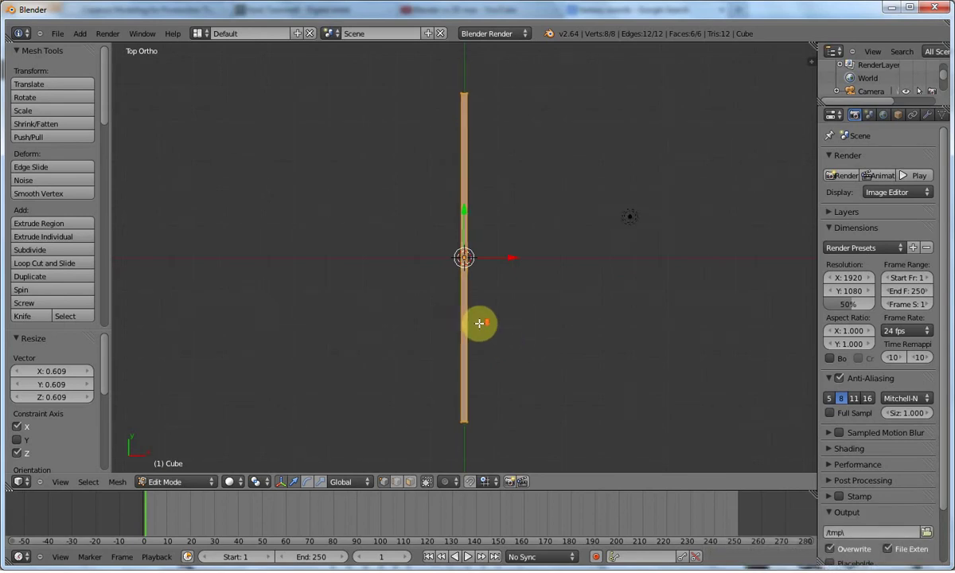
pyautogui.press('s')
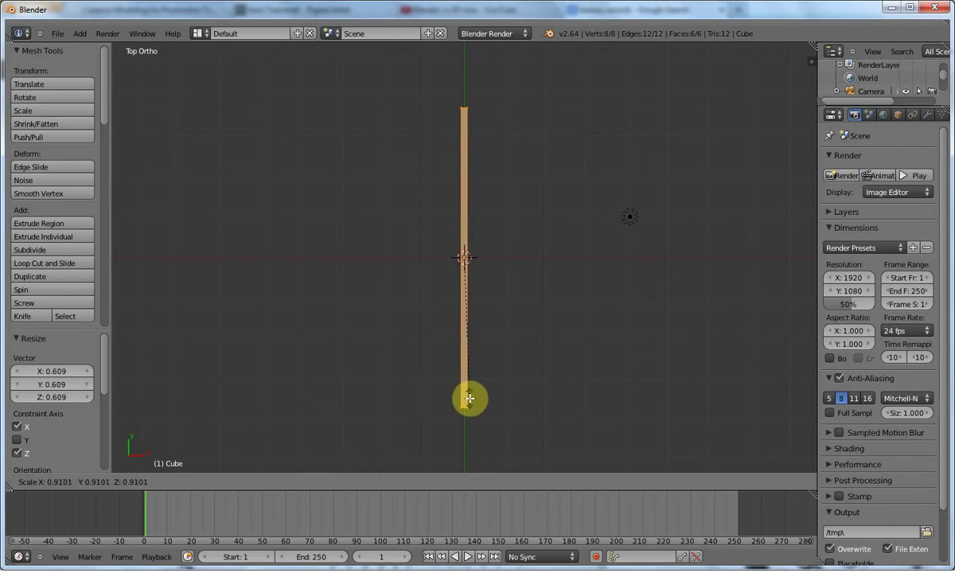
pyautogui.press('z')
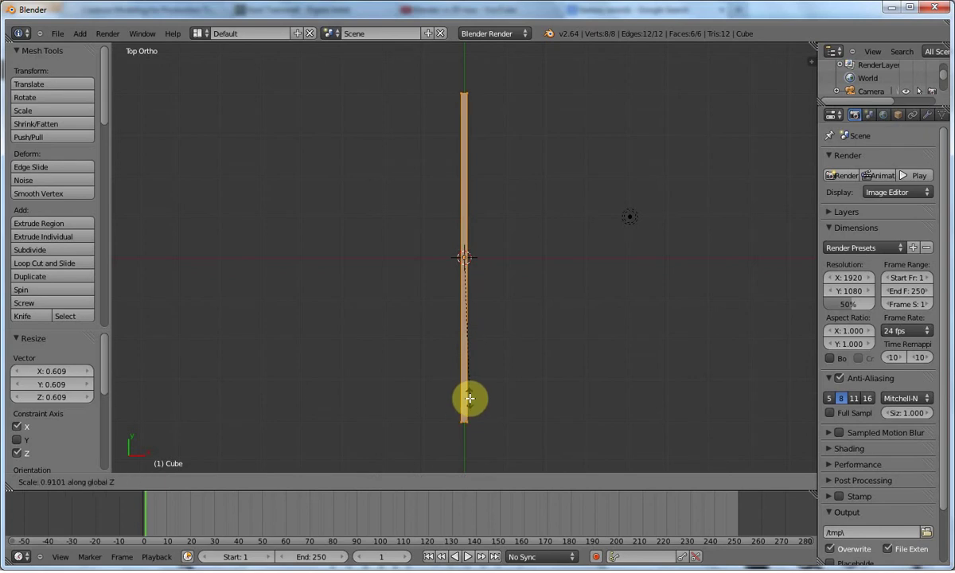
pyautogui.press('y')
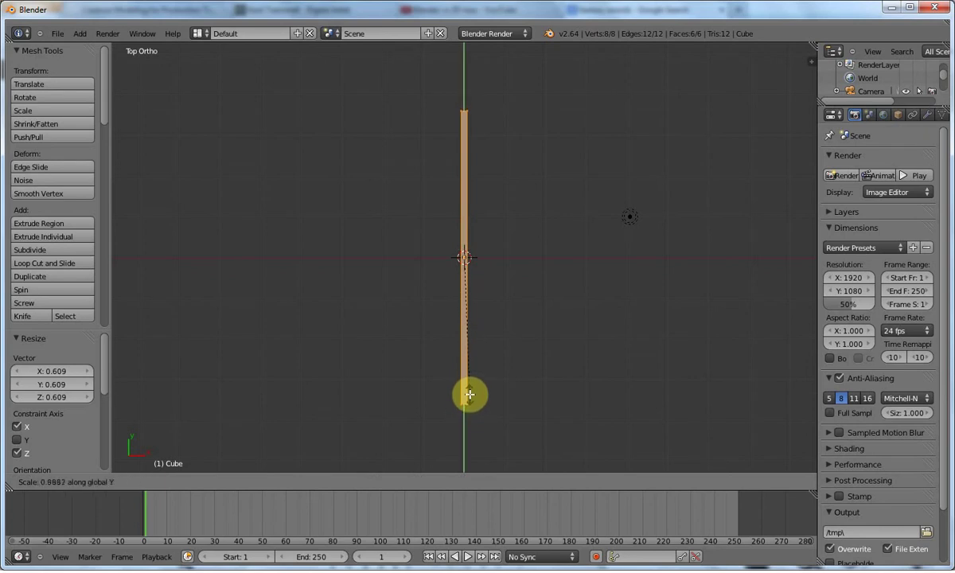
pyautogui.click(469, 396)
# Move the entire bar about 3.05 units along the positive Y axis so its lower end sits just below the origin
pyautogui.press('a')
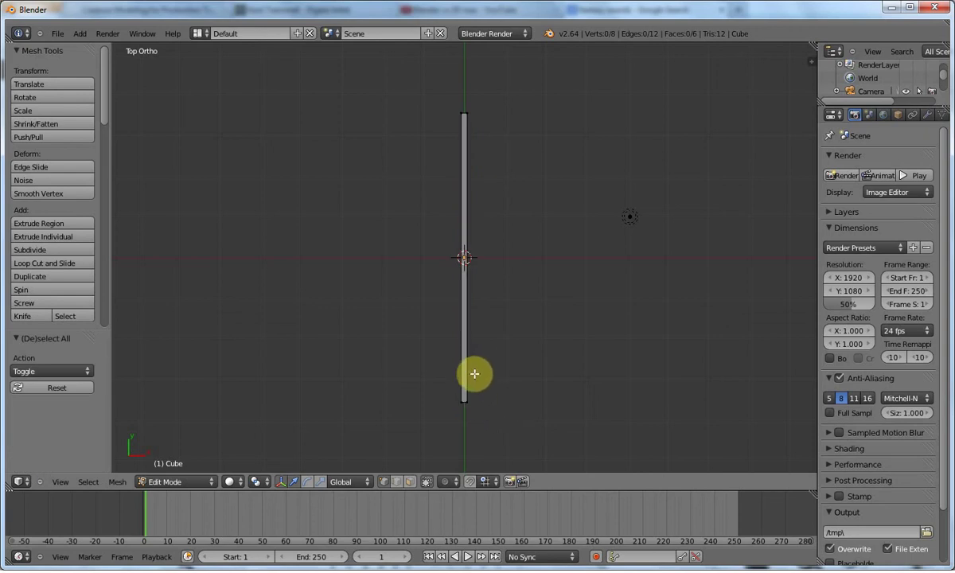
pyautogui.press('a')
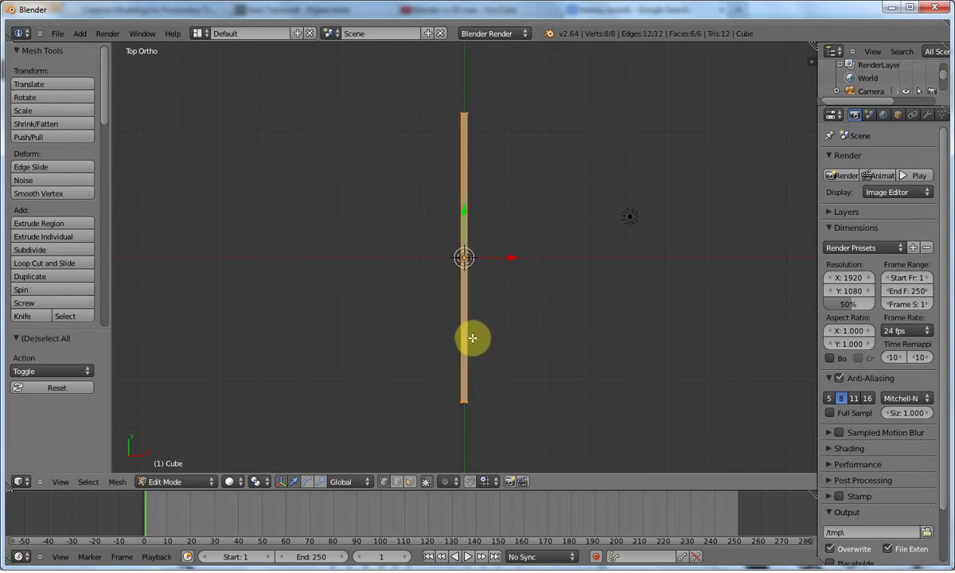
pyautogui.press('g')
pyautogui.press('z')
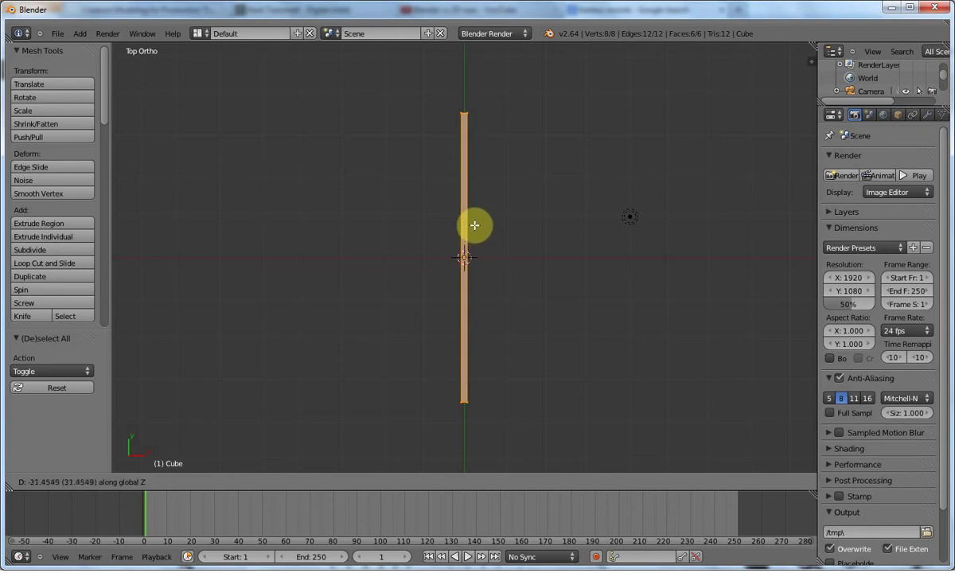
pyautogui.press('y')
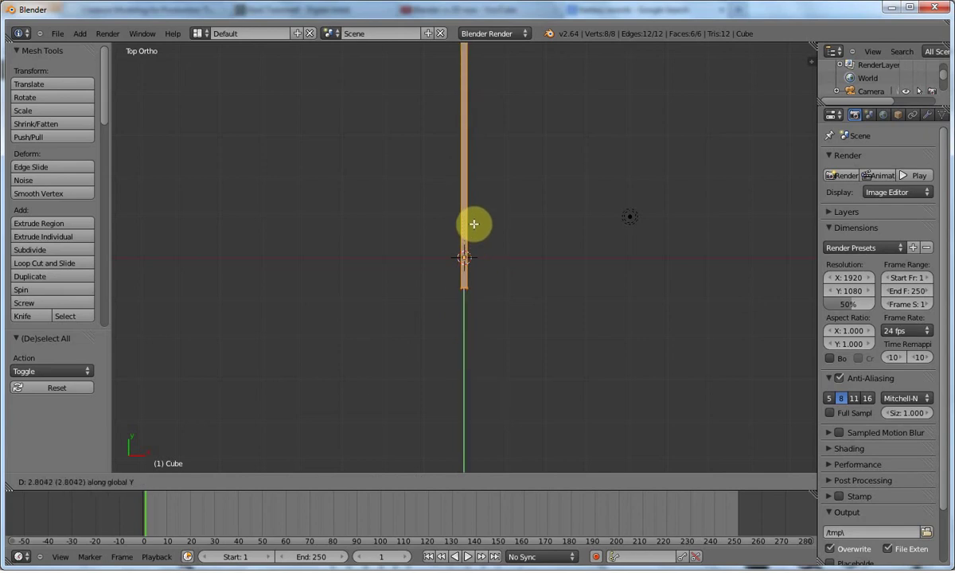
pyautogui.click(474, 214)
# Add a loop cut across the bar and slide it near the lower end, slightly above the origin
pyautogui.keyDown('shift'); pyautogui.moveTo(474, 214); pyautogui.dragTo(473, 294, button='middle'); pyautogui.keyUp('shift')
pyautogui.scroll(4, 473, 295)
pyautogui.keyDown('shift'); pyautogui.moveTo(489, 381); pyautogui.dragTo(477, 242, button='middle'); pyautogui.keyUp('shift')
pyautogui.scroll(3, 477, 242)
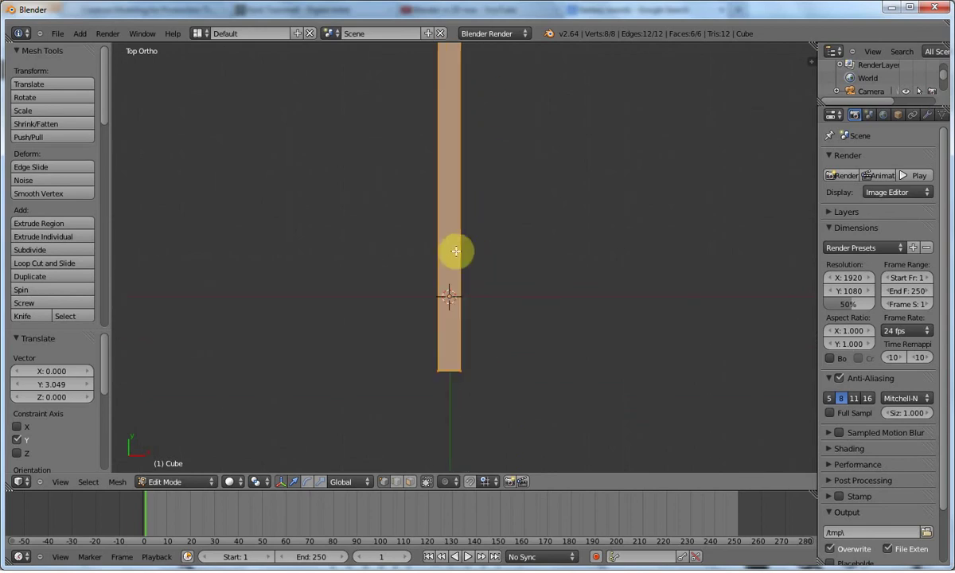
pyautogui.press('a')
pyautogui.hotkey('ctrl', 'r')
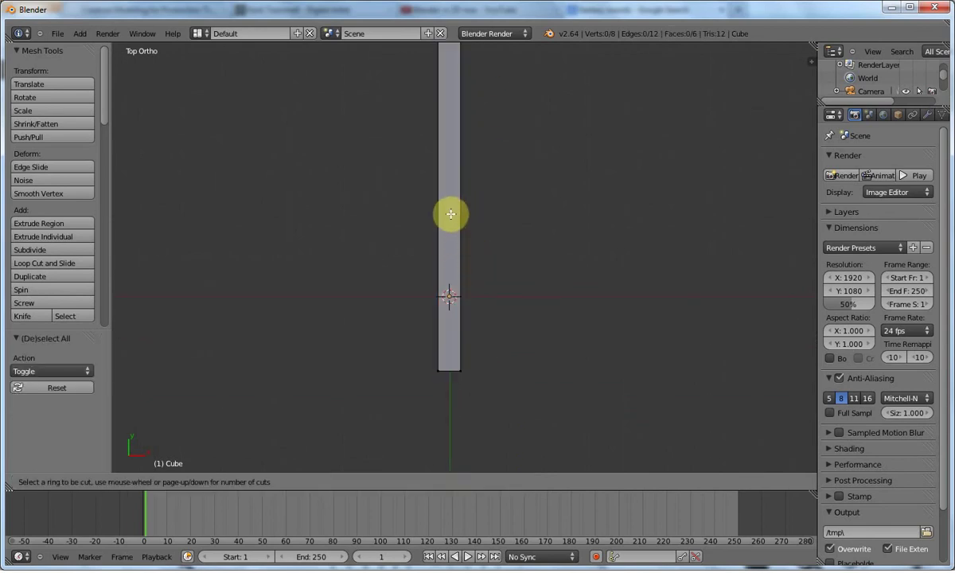
pyautogui.click(452, 105)
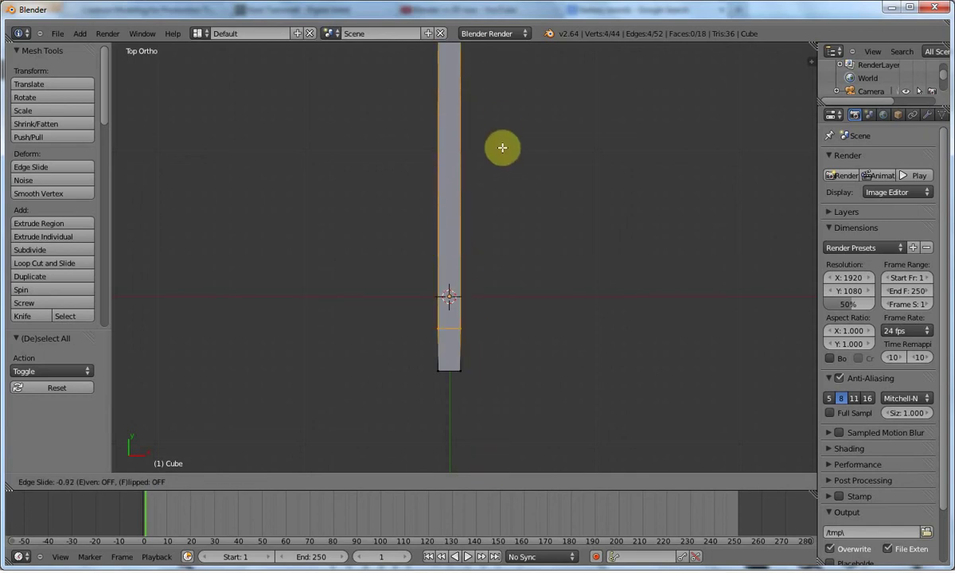
pyautogui.click(511, 102)
# Add a second loop cut across the short lower section, roughly level with the origin
pyautogui.hotkey('ctrl', 'r')
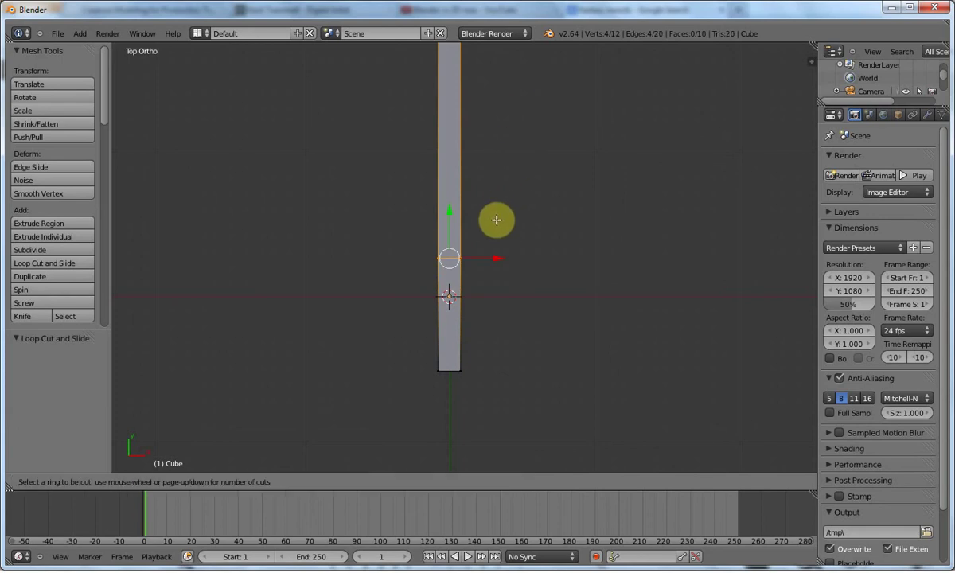
pyautogui.click(458, 304)
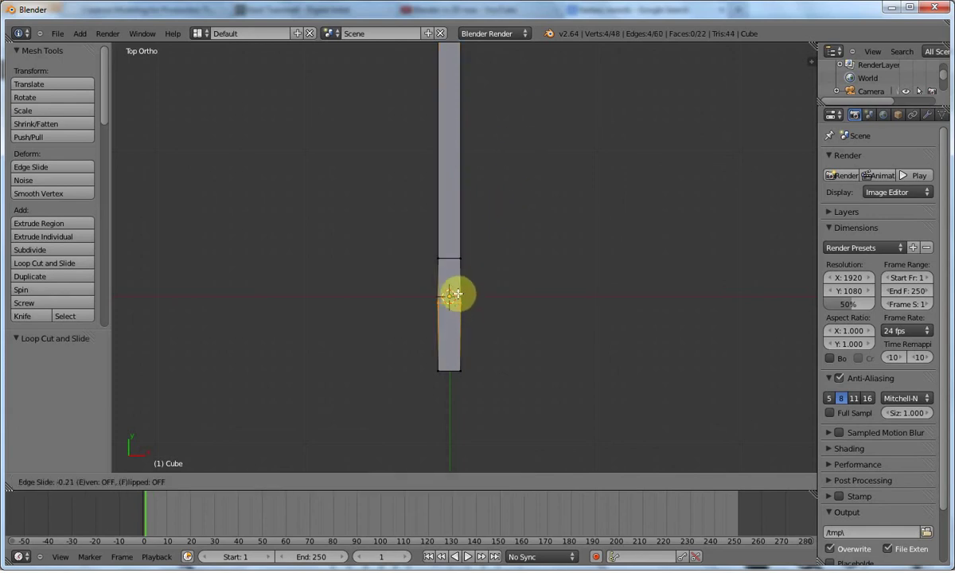
pyautogui.rightClick(455, 312)
# Inspect the bar's full length and the two loop cuts near its lower end from the top and front views
pyautogui.scroll(-3, 455, 318)
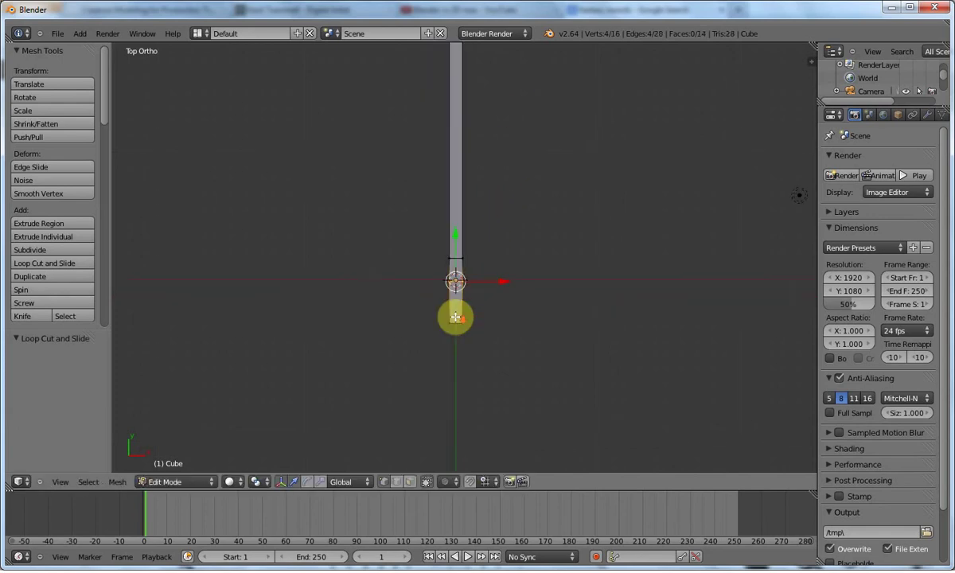
pyautogui.keyDown('shift'); pyautogui.moveTo(443, 255); pyautogui.dragTo(445, 300, button='middle'); pyautogui.keyUp('shift')
pyautogui.scroll(-9, 445, 299)
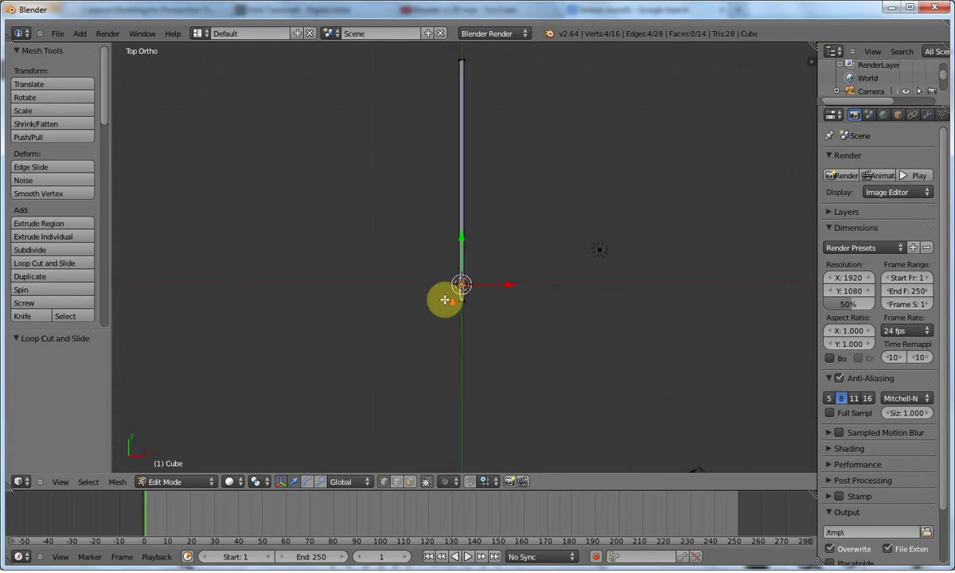
pyautogui.scroll(10, 445, 299)
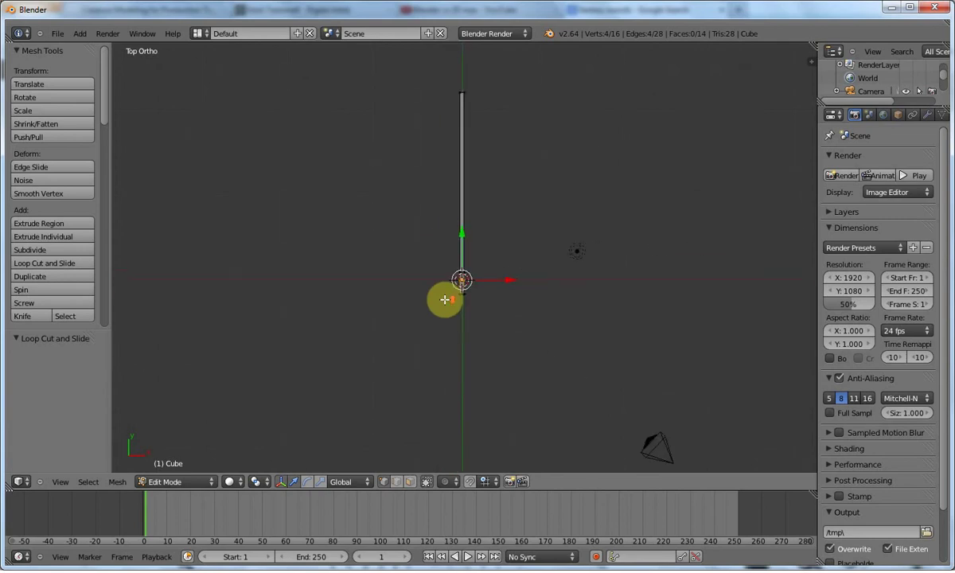
pyautogui.keyDown('shift'); pyautogui.moveTo(410, 385); pyautogui.dragTo(398, 395, button='middle'); pyautogui.keyUp('shift')
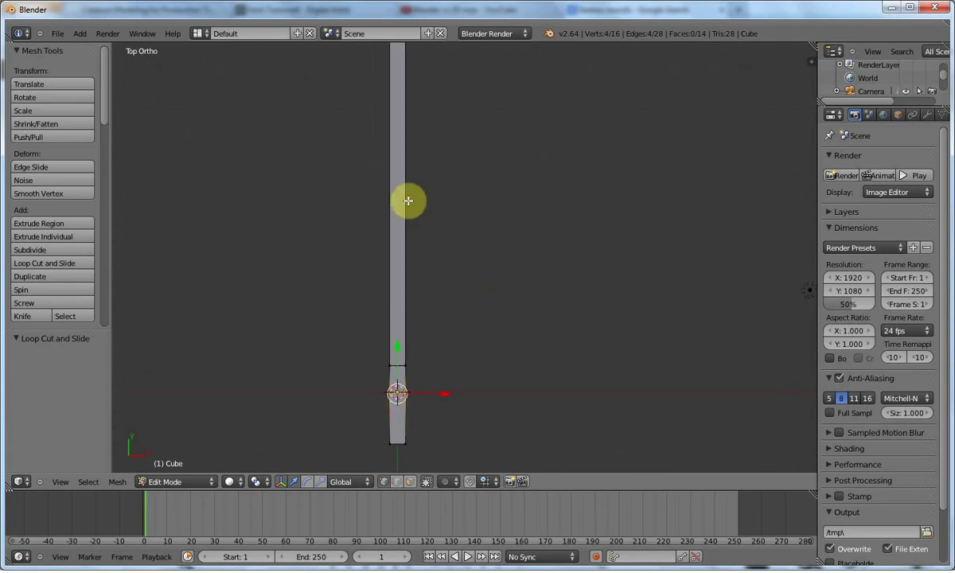
pyautogui.keyDown('shift'); pyautogui.moveTo(400, 195); pyautogui.dragTo(414, 342, button='middle'); pyautogui.keyUp('shift')
pyautogui.keyDown('shift'); pyautogui.moveTo(400, 151); pyautogui.dragTo(414, 330, button='middle'); pyautogui.keyUp('shift')
pyautogui.keyDown('shift'); pyautogui.moveTo(402, 244); pyautogui.dragTo(407, 225, button='middle'); pyautogui.keyUp('shift')
pyautogui.keyDown('shift'); pyautogui.moveTo(446, 96); pyautogui.dragTo(442, 91, button='middle'); pyautogui.keyUp('shift')
pyautogui.moveTo(456, 288)
pyautogui.keyDown('shift'); pyautogui.mouseDown(button='middle')
pyautogui.moveTo(427, 107)
pyautogui.moveTo(435, 131)
pyautogui.mouseUp(button='middle'); pyautogui.keyUp('shift')
pyautogui.scroll(4, 439, 273)
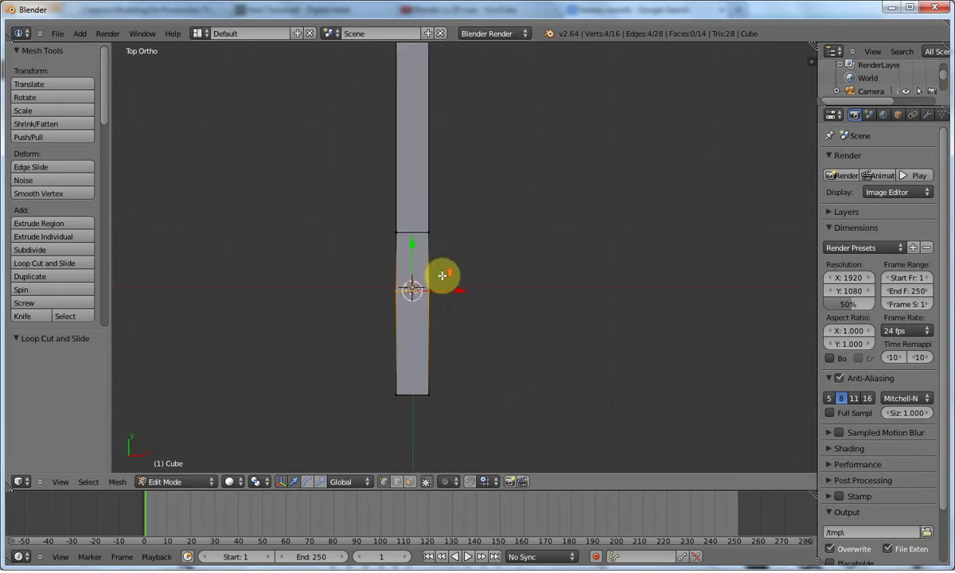
pyautogui.moveTo(443, 328); pyautogui.dragTo(273, 288, button='middle')
pyautogui.press('KP_1')
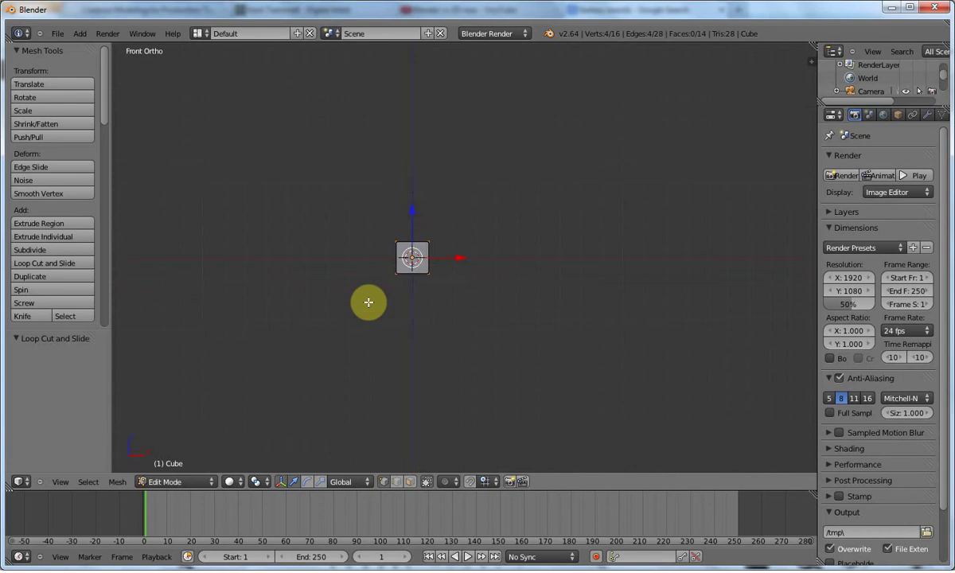
pyautogui.press('KP_7')
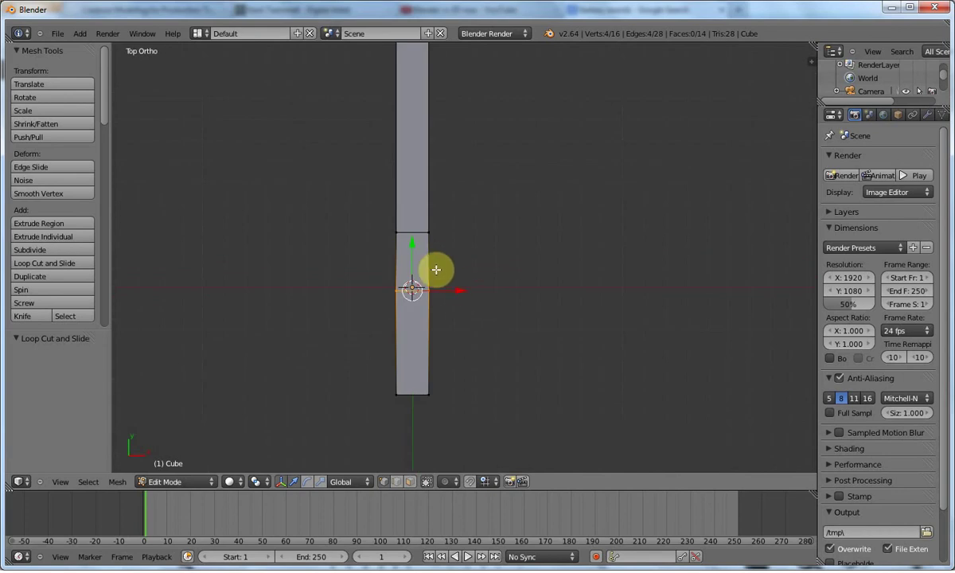
pyautogui.press('b')
pyautogui.press('Escape')
pyautogui.press('a')
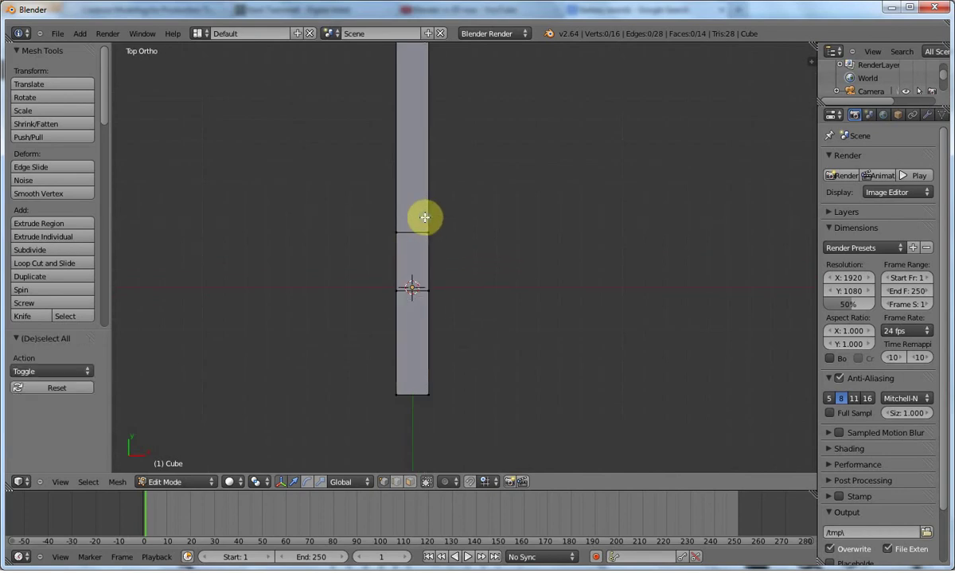
pyautogui.press('b')
pyautogui.moveTo(415, 226); pyautogui.dragTo(460, 332)
pyautogui.press('a')
# Add a centred lengthwise loop cut along the bar's top and bottom faces
pyautogui.hotkey('ctrl', 'r')
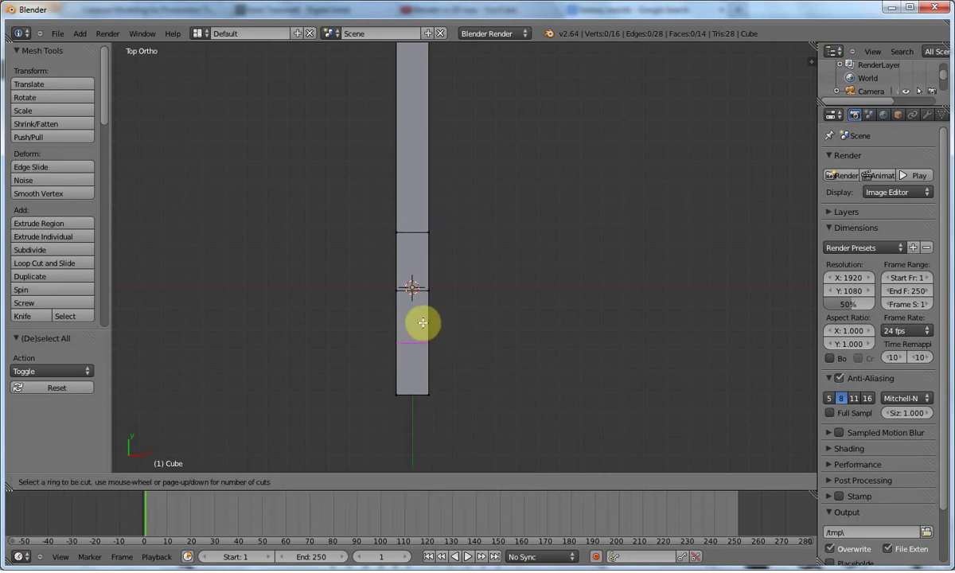
pyautogui.click(415, 390)
pyautogui.click(416, 391)
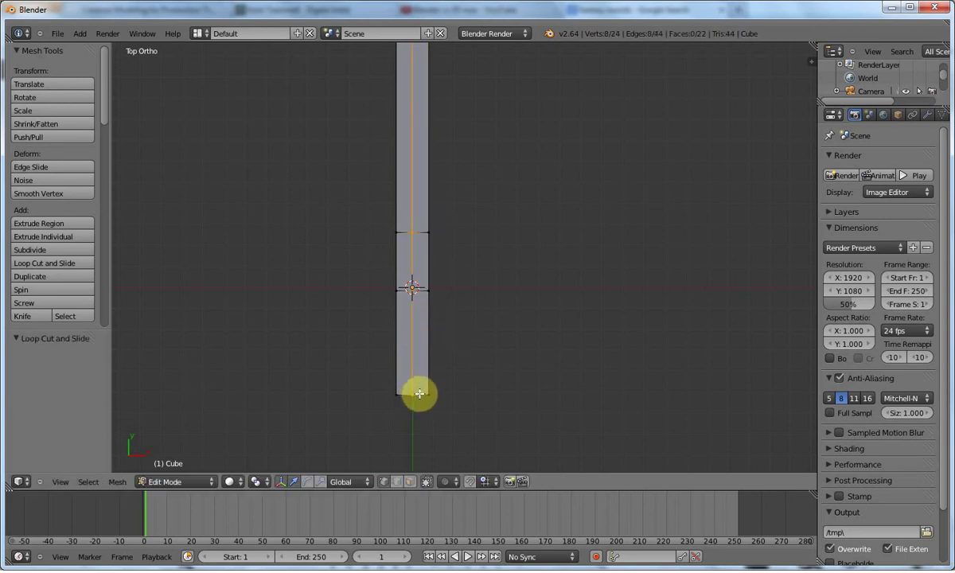
# Add a centred lengthwise loop cut around the bar's side faces and clear the selection
pyautogui.moveTo(454, 401); pyautogui.dragTo(366, 315, button='middle')
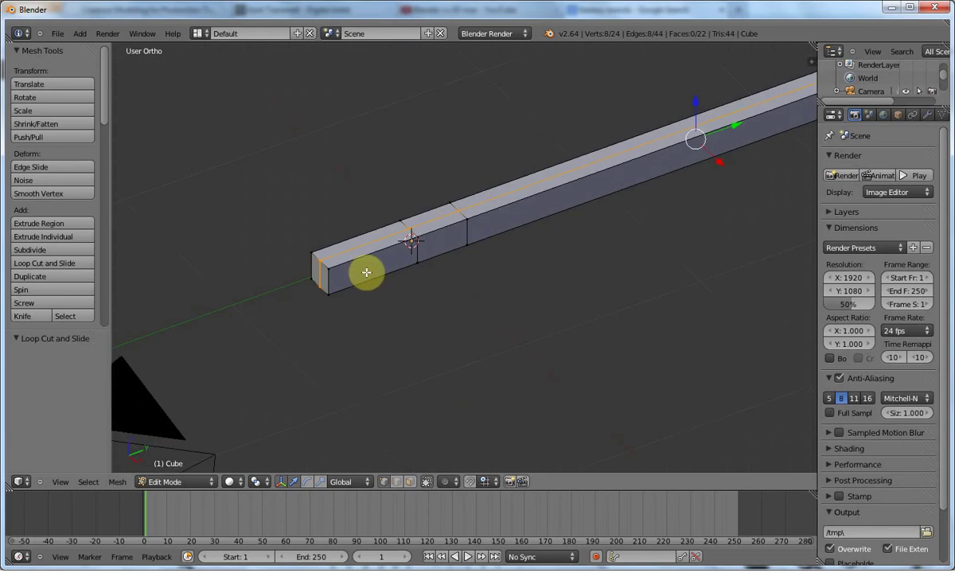
pyautogui.hotkey('ctrl', 'r')
pyautogui.click(326, 282)
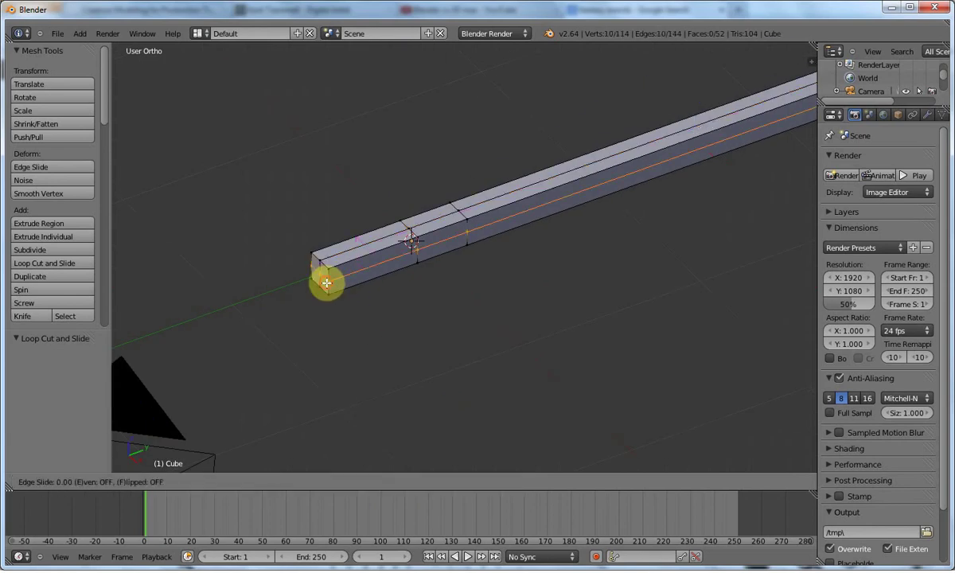
pyautogui.click(327, 283)
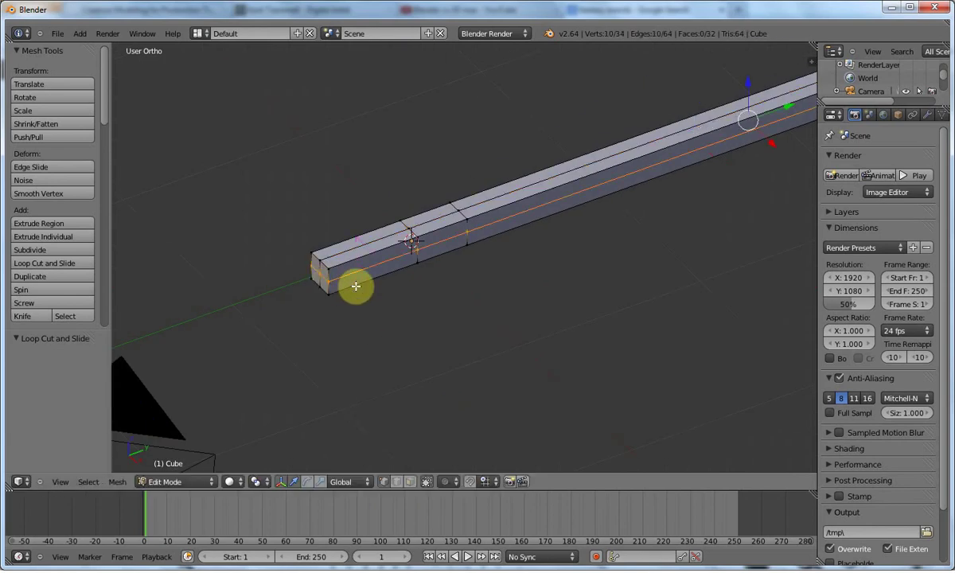
pyautogui.press('a')
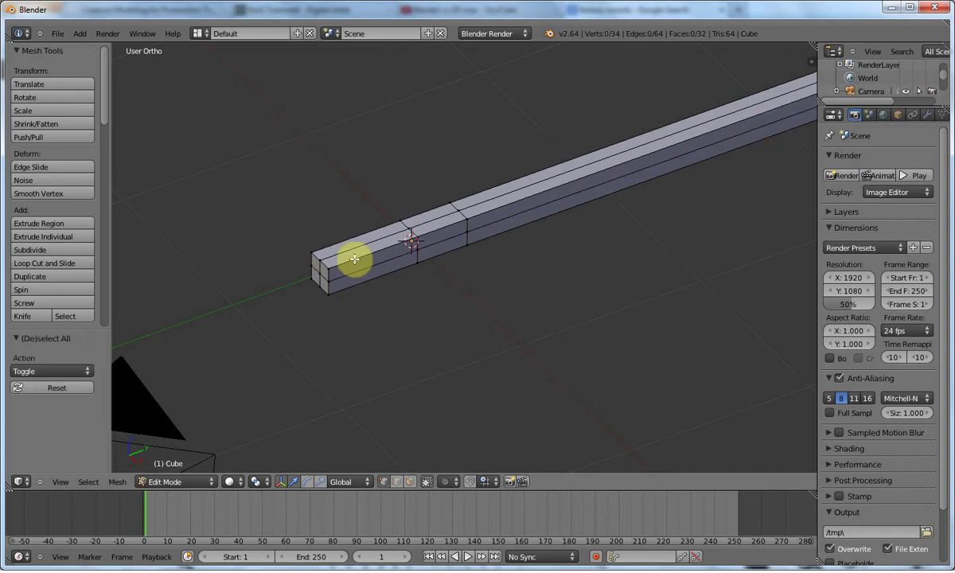
# Add a loop cut across the long upper section, slide it about three-quarters of the way from centre to the far tip, and deselect everything
pyautogui.moveTo(354, 259); pyautogui.dragTo(426, 345, button='middle')
pyautogui.press('KP_1')
pyautogui.press('KP_7')
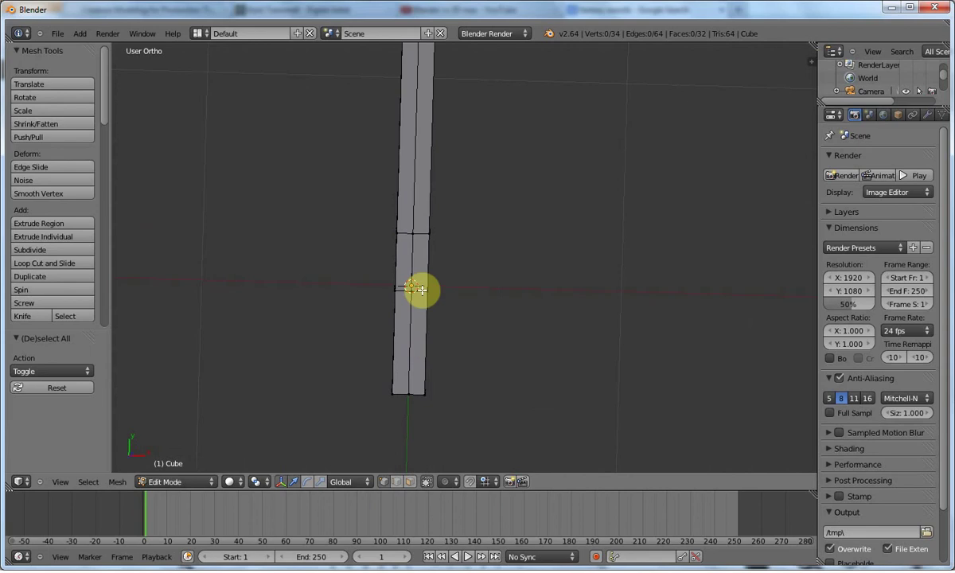
pyautogui.press('KP_1')
pyautogui.press('KP_7')
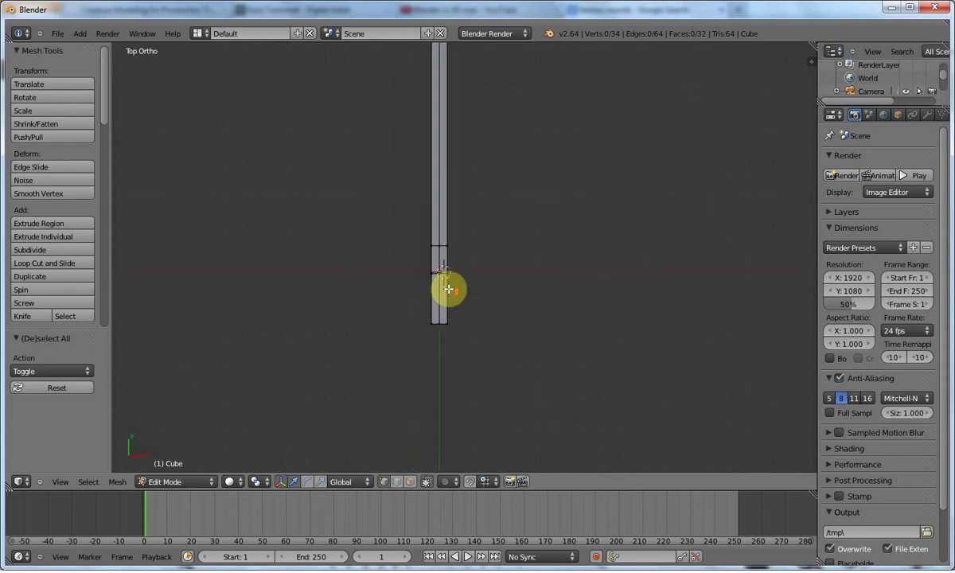
pyautogui.scroll(-5, 449, 290)
pyautogui.keyDown('shift'); pyautogui.scroll(5, 453, 149); pyautogui.keyUp('shift')
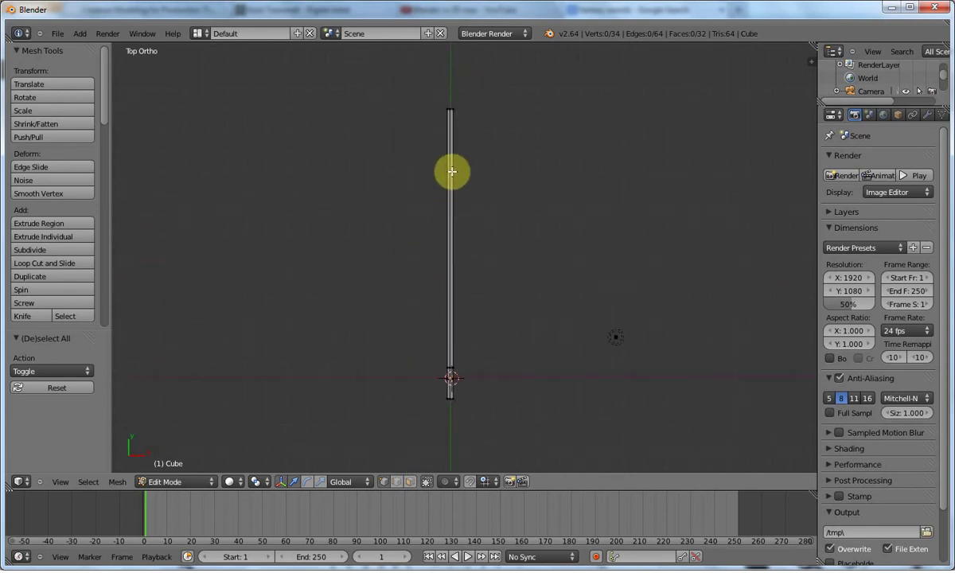
pyautogui.hotkey('ctrl', 'r')
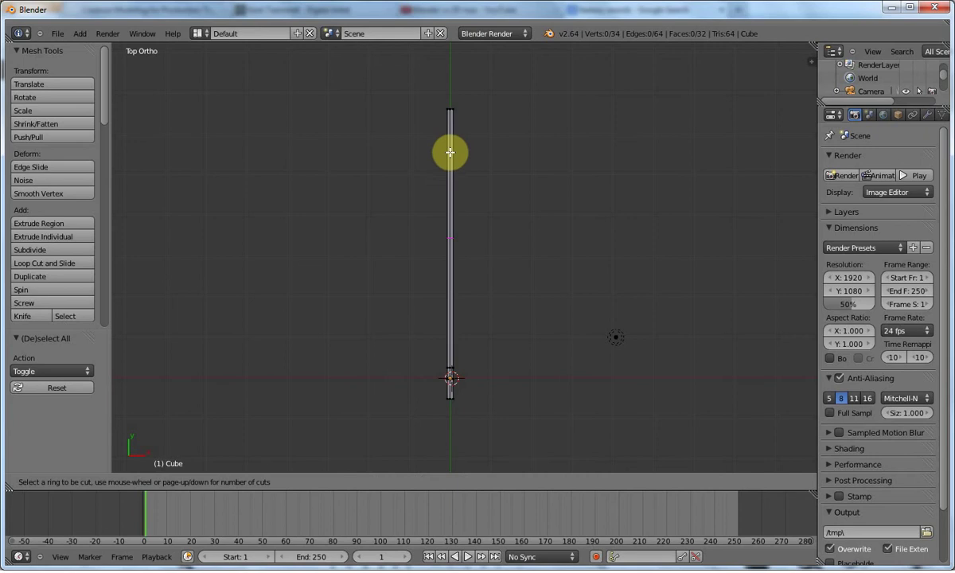
pyautogui.click(454, 186)
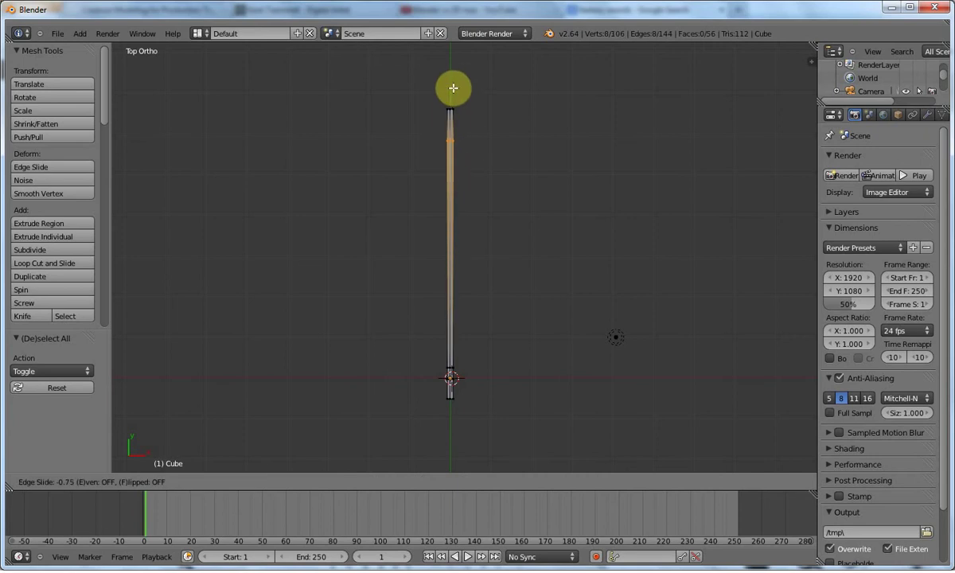
pyautogui.click(453, 90)
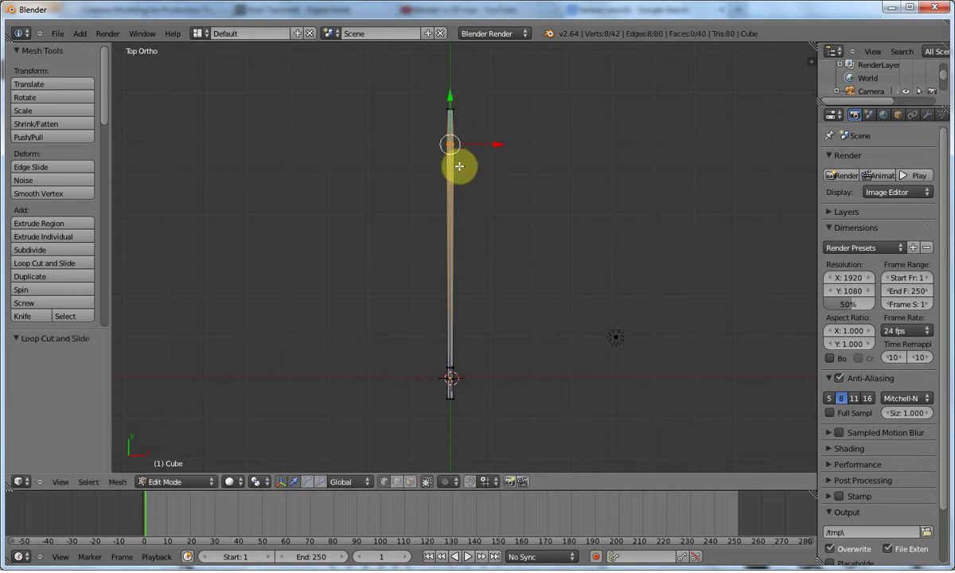
pyautogui.press('a')
# Try to extrude the bar's positive-X side outward by about 0.39 units between the two lower cross cuts, then undo the extrusion
pyautogui.scroll(3, 501, 383)
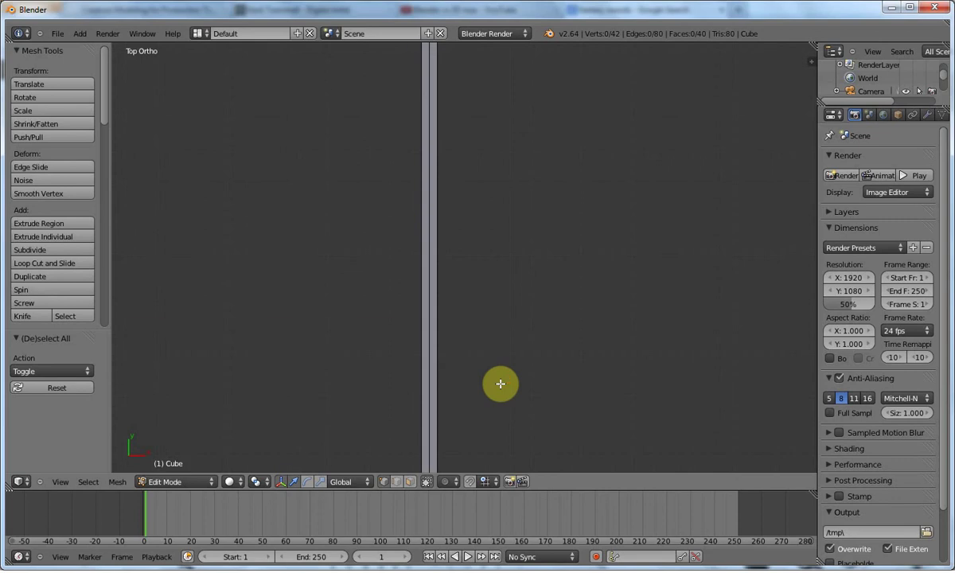
pyautogui.keyDown('shift'); pyautogui.moveTo(501, 383); pyautogui.dragTo(490, 141, button='middle'); pyautogui.keyUp('shift')
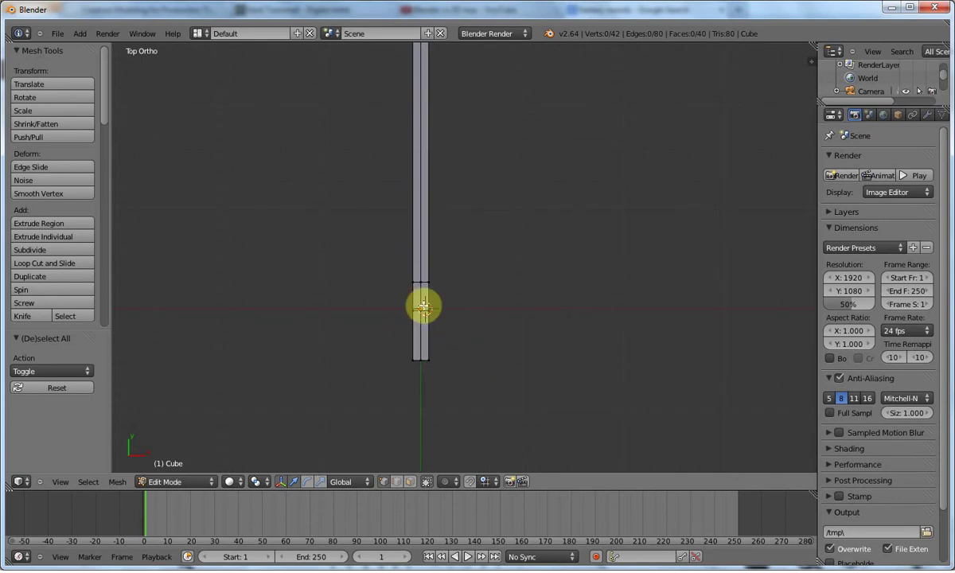
pyautogui.press('b')
pyautogui.moveTo(426, 276); pyautogui.dragTo(430, 309)
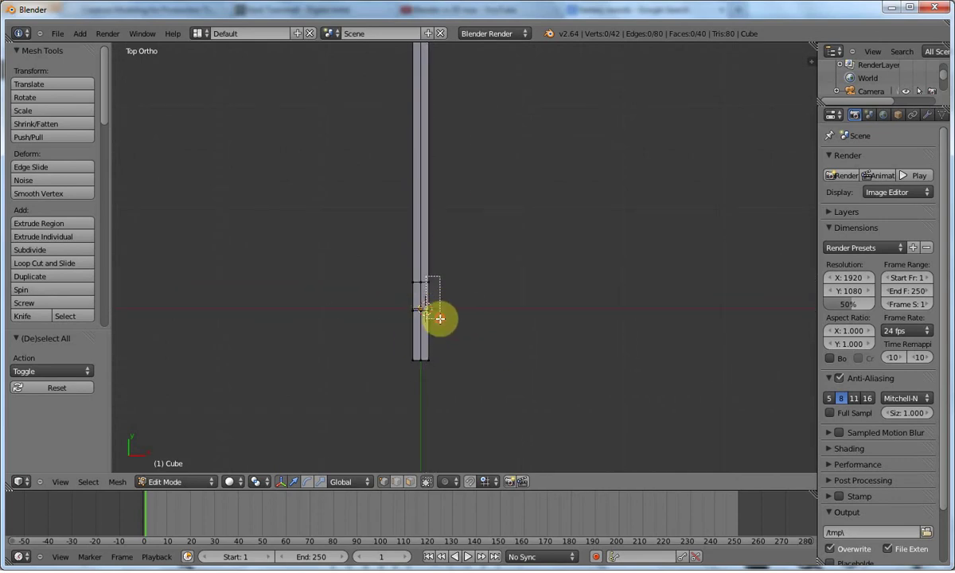
pyautogui.press('e')
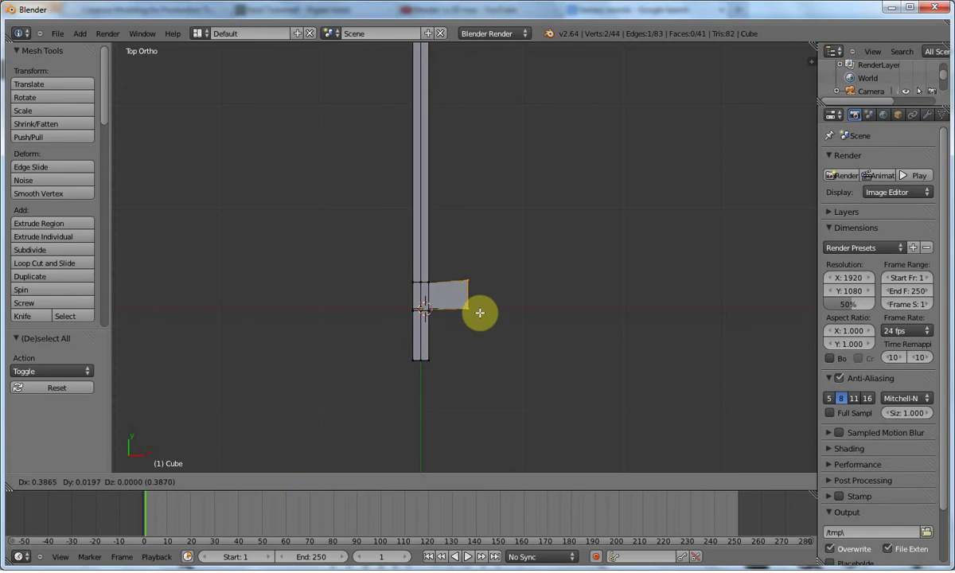
pyautogui.rightClick(483, 314)
pyautogui.hotkey('ctrl', 'z')
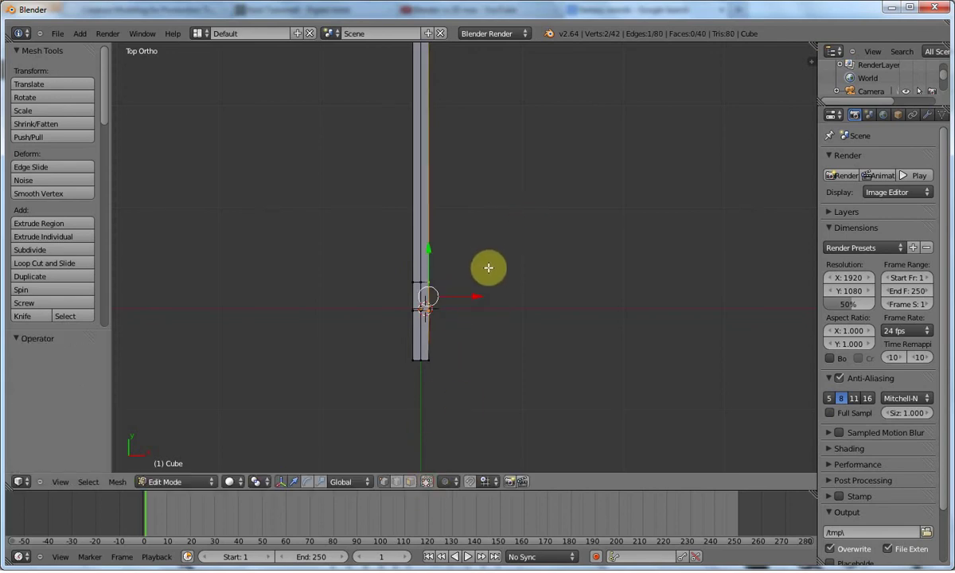
# Extrude the bar's positive-X side outward by about 0.46 units between the two lower cross cuts to form a guard arm
pyautogui.press('b')
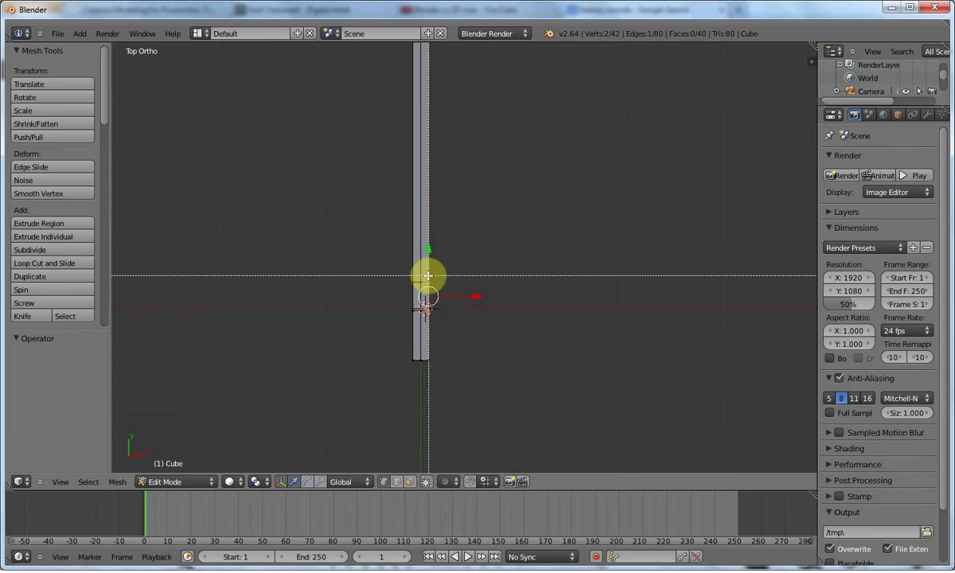
pyautogui.moveTo(426, 273); pyautogui.dragTo(449, 335)
pyautogui.press('e')
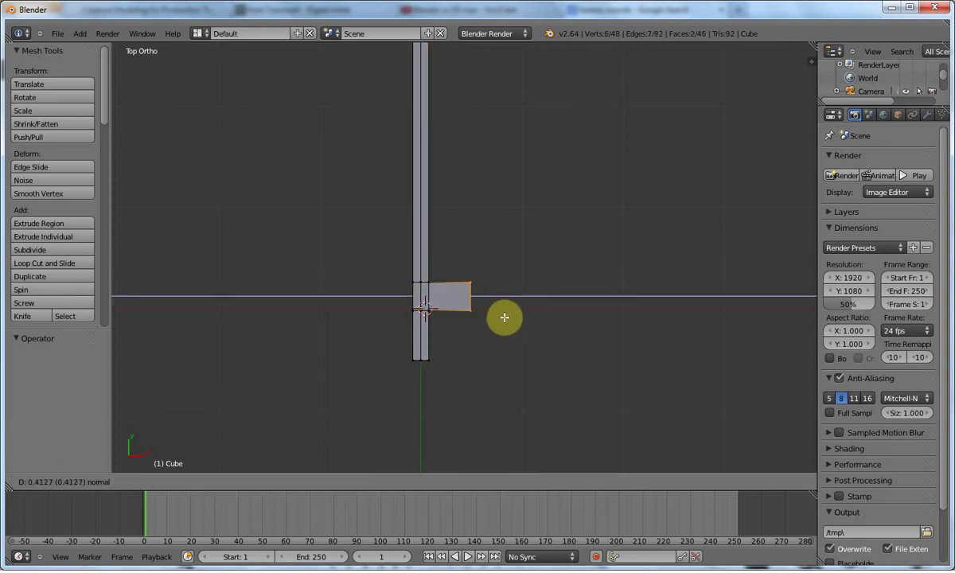
pyautogui.click(507, 318)
# Add two centred loop cuts across the guard arm, spread them along X by a factor of about 1.47, and deselect everything
pyautogui.hotkey('ctrl', 'r')
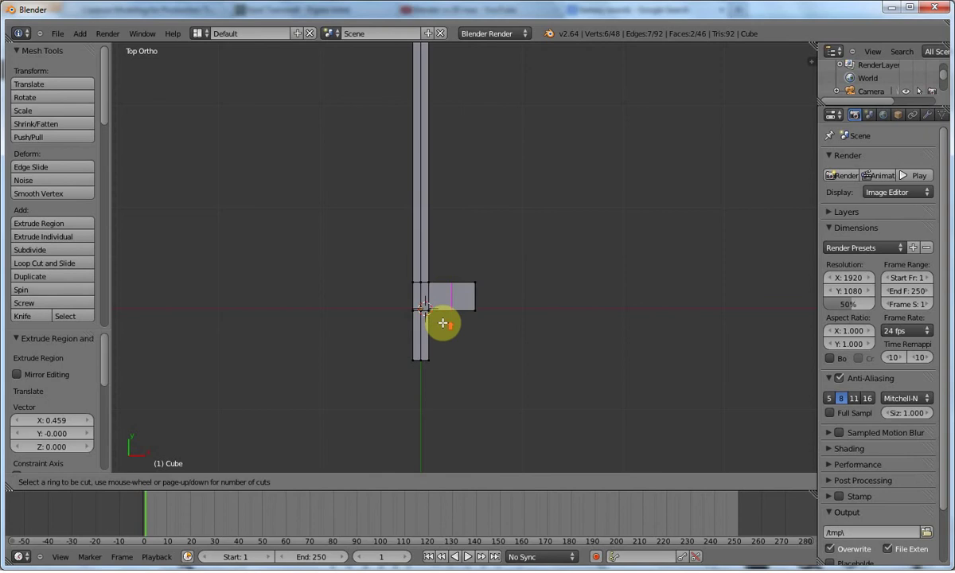
pyautogui.click(444, 323)
pyautogui.rightClick(464, 316)
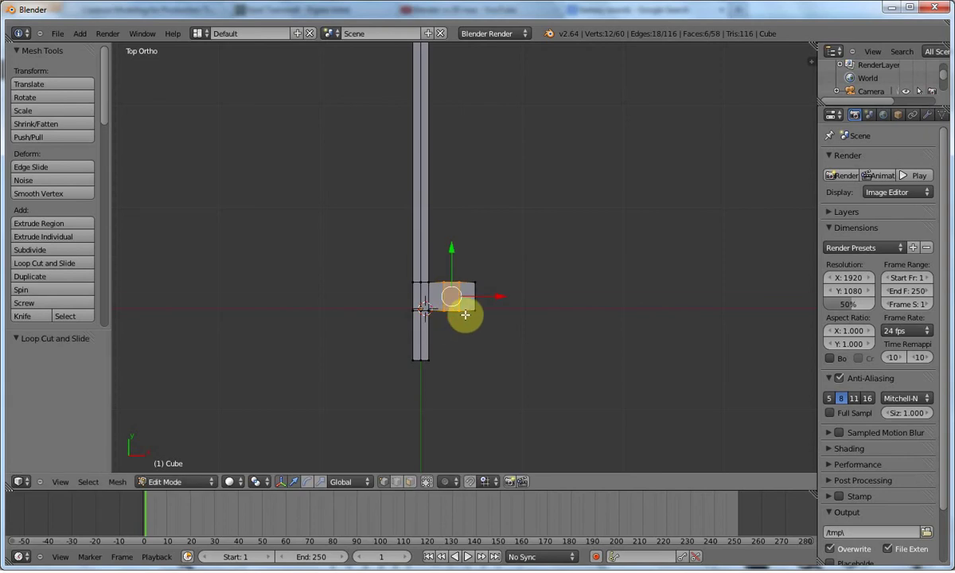
pyautogui.press('s')
pyautogui.press('x')
pyautogui.click(478, 318)
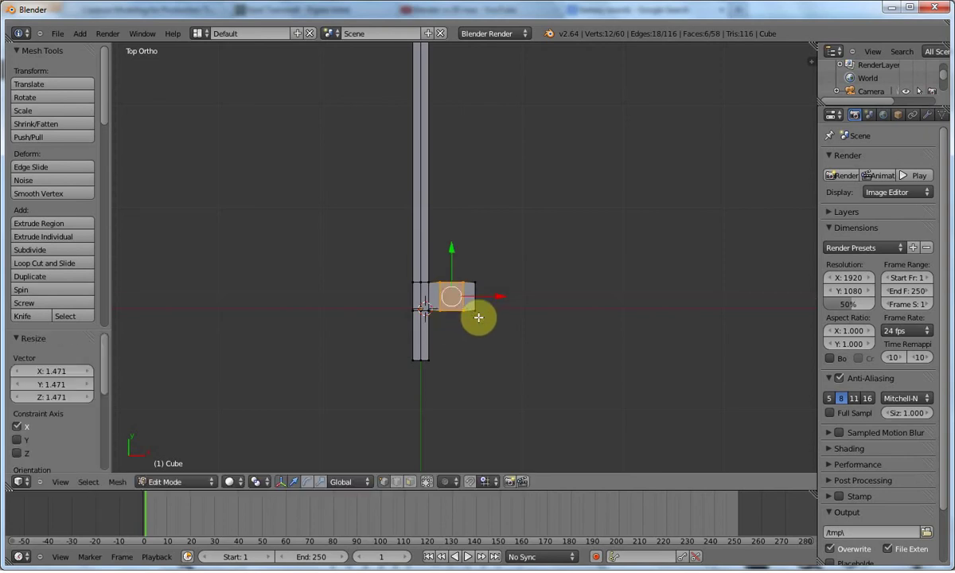
pyautogui.press('a')
# Raise the guard arm's outer upper corner along Y by about 0.04 units and clear the selection
pyautogui.press('b')
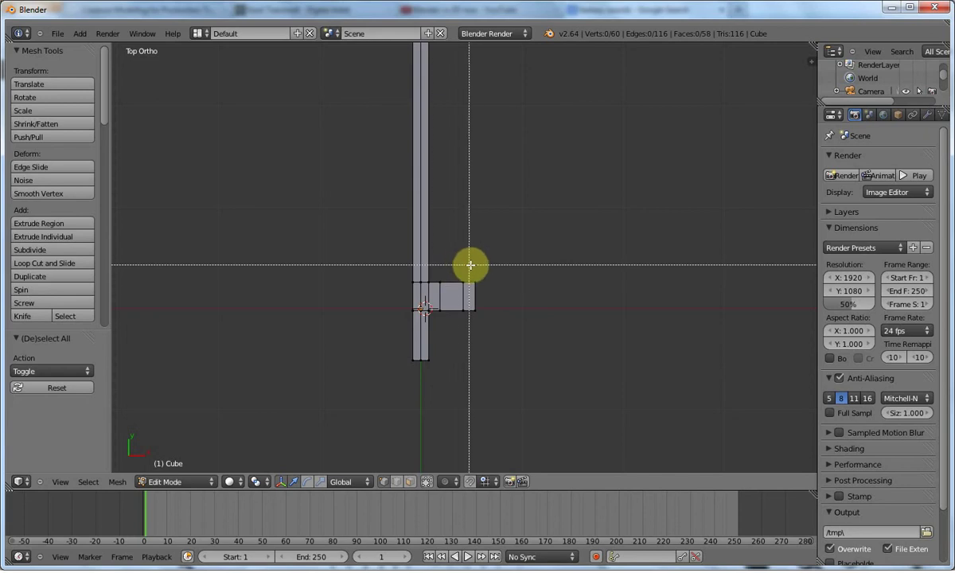
pyautogui.moveTo(470, 264); pyautogui.dragTo(486, 294)
pyautogui.press('g')
pyautogui.press('y')
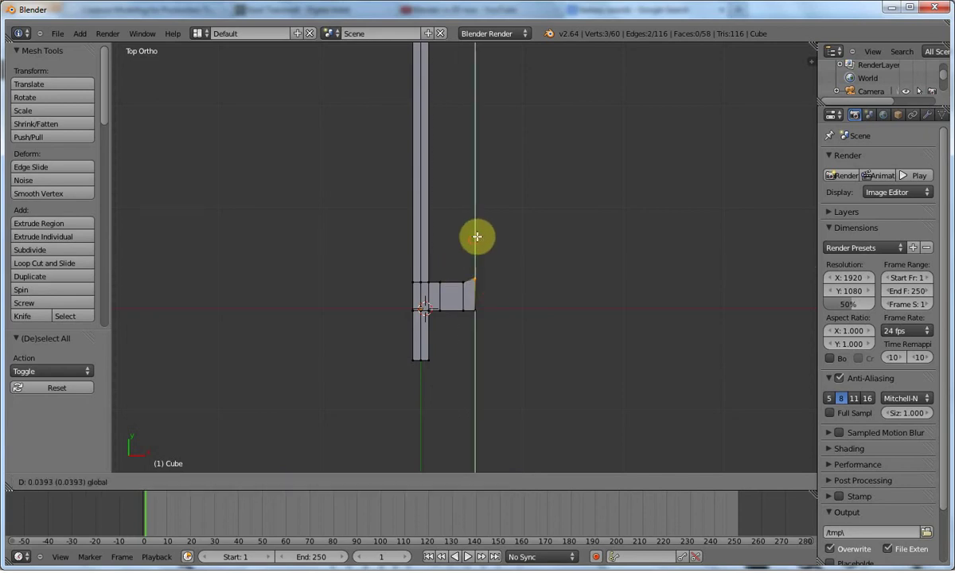
pyautogui.click(477, 236)
pyautogui.press('a')
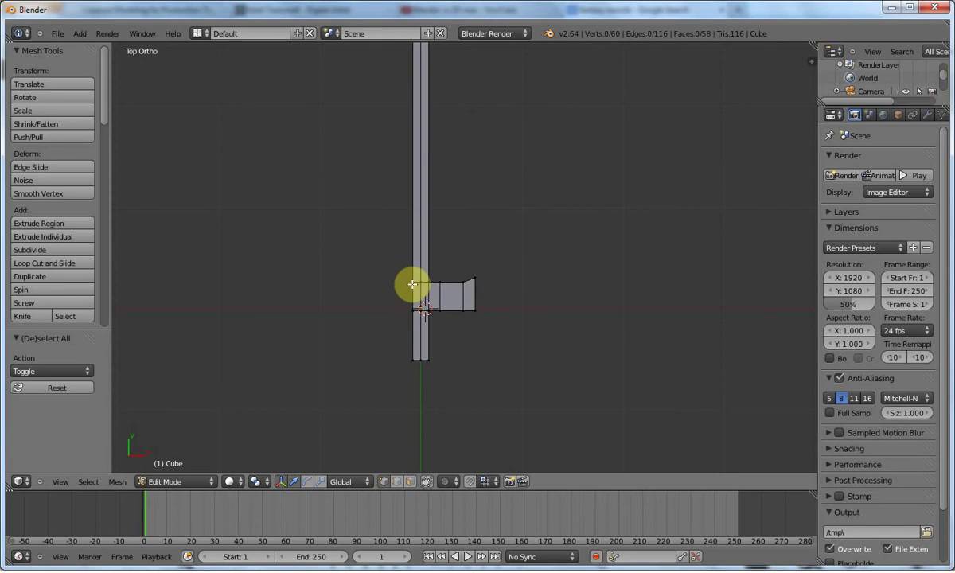
# Move the guard's whole lower edge row slightly up along Y to make the guard narrower, and deselect everything
pyautogui.press('b')
pyautogui.moveTo(389, 304); pyautogui.dragTo(496, 318)
pyautogui.moveTo(441, 262); pyautogui.dragTo(444, 259)
pyautogui.press('a')
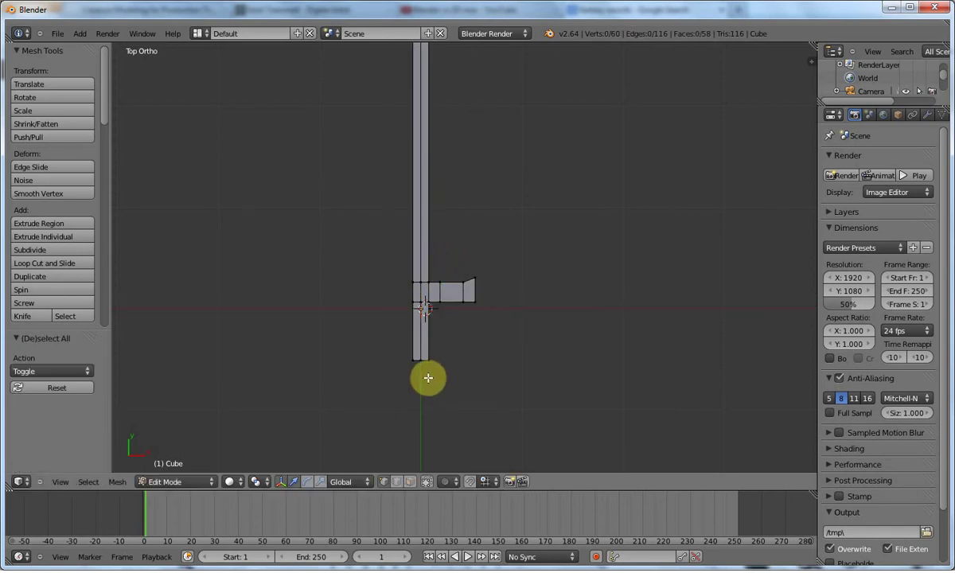
# Add a loop cut across the handle, slide it about halfway from centre to the lower end, and clear the selection
pyautogui.hotkey('ctrl', 'r')
pyautogui.click(425, 343)
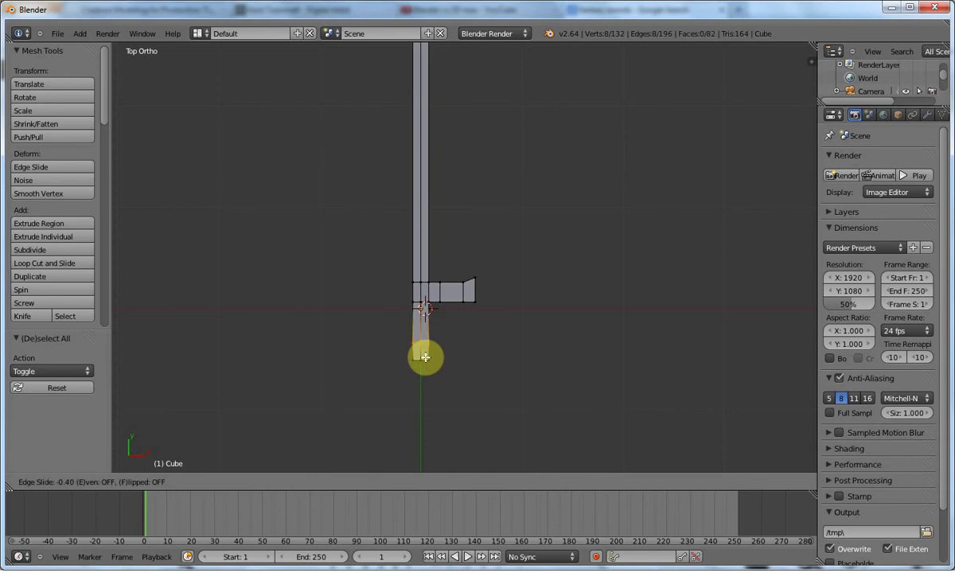
pyautogui.click(425, 357)
pyautogui.press('a')
# Pull the centre vertex of the handle's end face outward along Y by about -0.068 units to form a point
pyautogui.scroll(2, 427, 362)
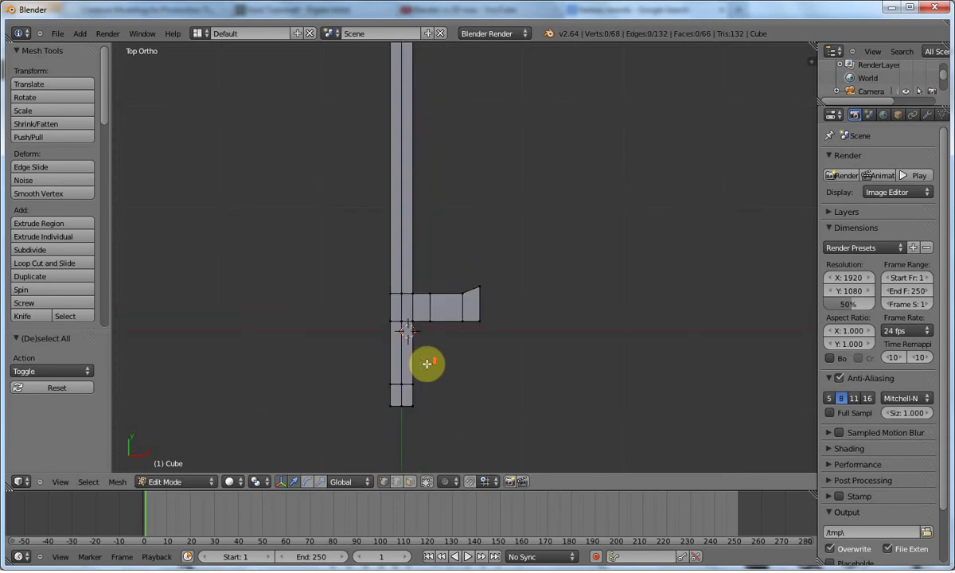
pyautogui.keyDown('shift'); pyautogui.moveTo(426, 362); pyautogui.dragTo(425, 292, button='middle'); pyautogui.keyUp('shift')
pyautogui.moveTo(402, 345); pyautogui.dragTo(399, 320, button='middle')
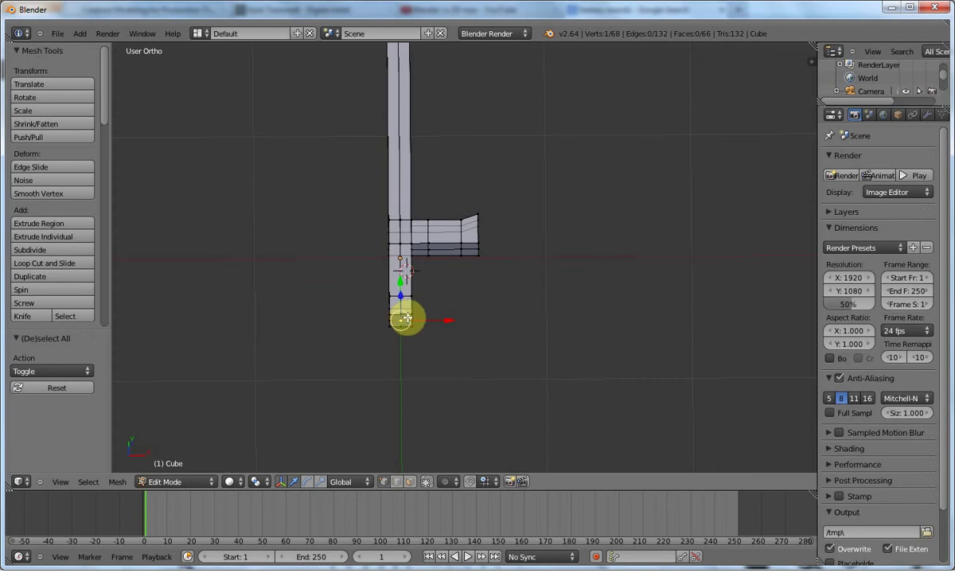
pyautogui.press('KP_7')
pyautogui.press('g')
pyautogui.press('y')
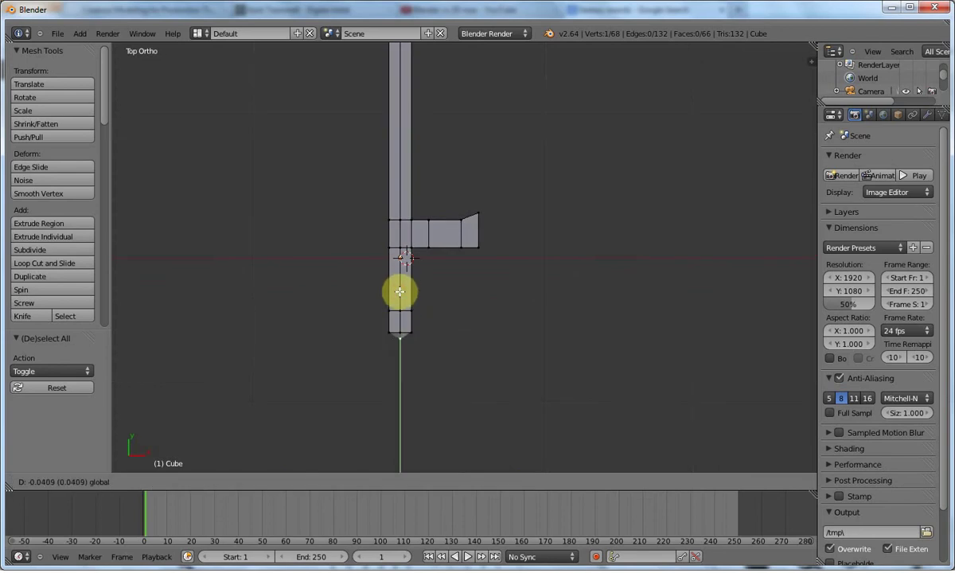
pyautogui.click(399, 311)
# Add a centred loop cut around the handle's end section and scale it up by about 1.14 to bulge the pommel
pyautogui.hotkey('ctrl', 'r')
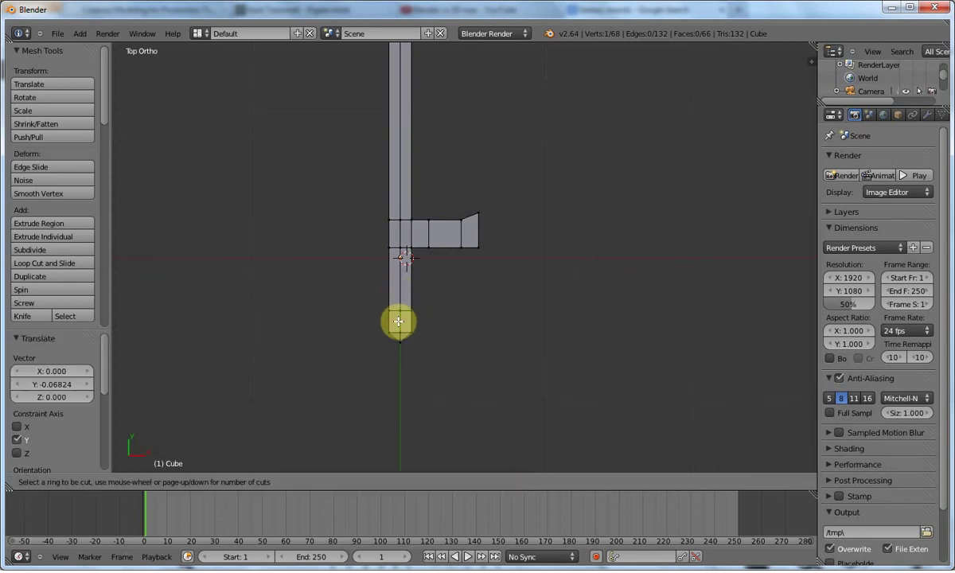
pyautogui.click(399, 322)
pyautogui.click(400, 323)
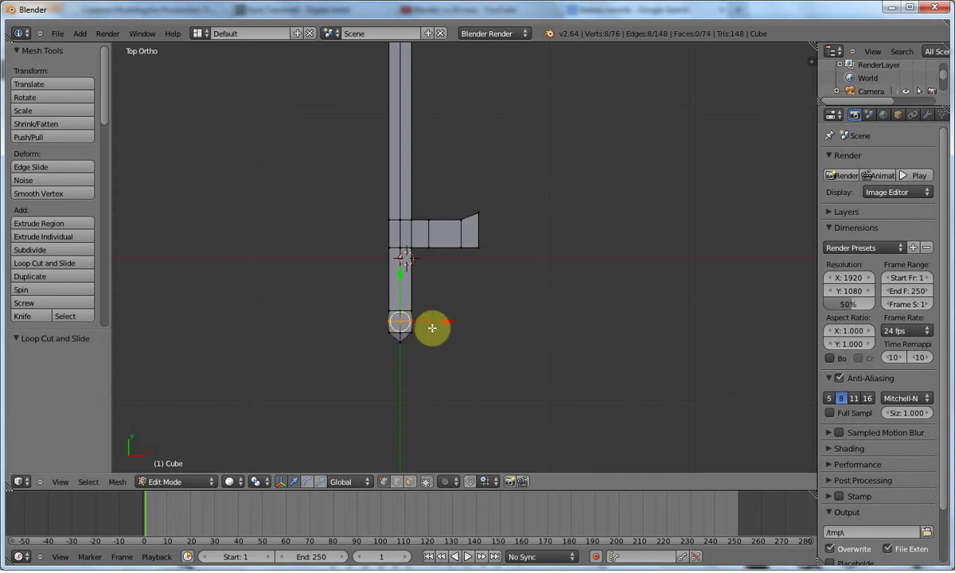
pyautogui.press('s')
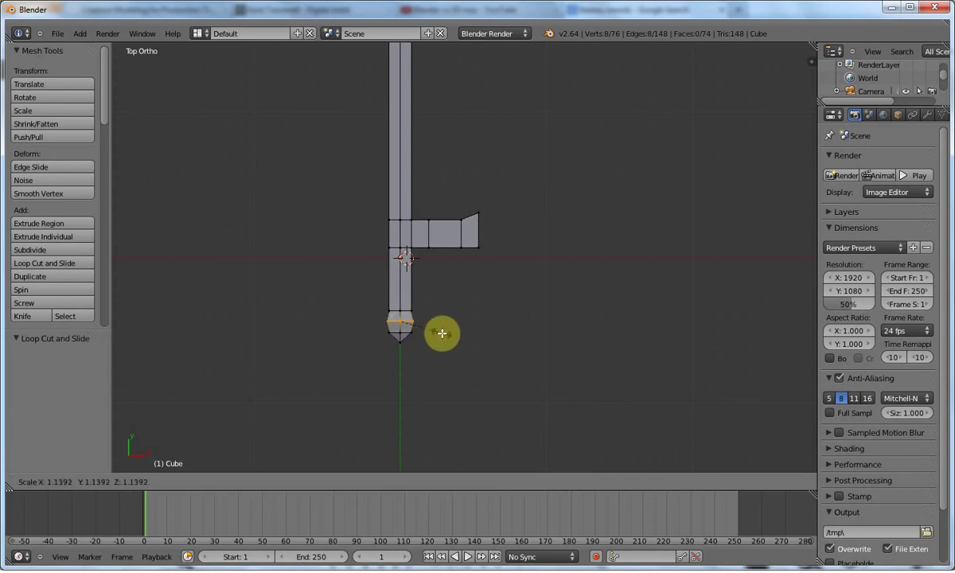
pyautogui.click(442, 334)
# Apply smooth shading to the sword object
pyautogui.press('Tab')
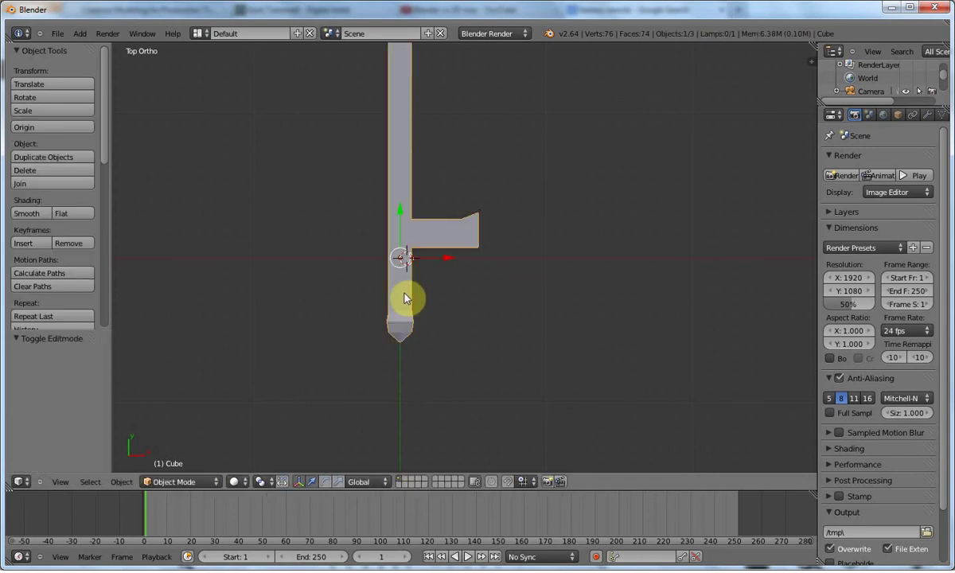
pyautogui.click(30, 215)
pyautogui.press('Tab')
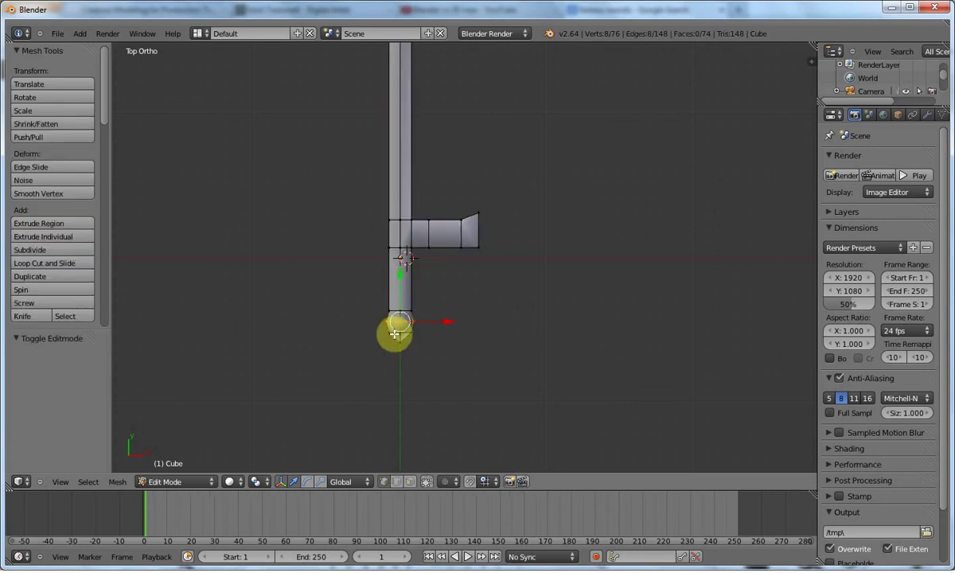
pyautogui.press('Tab')
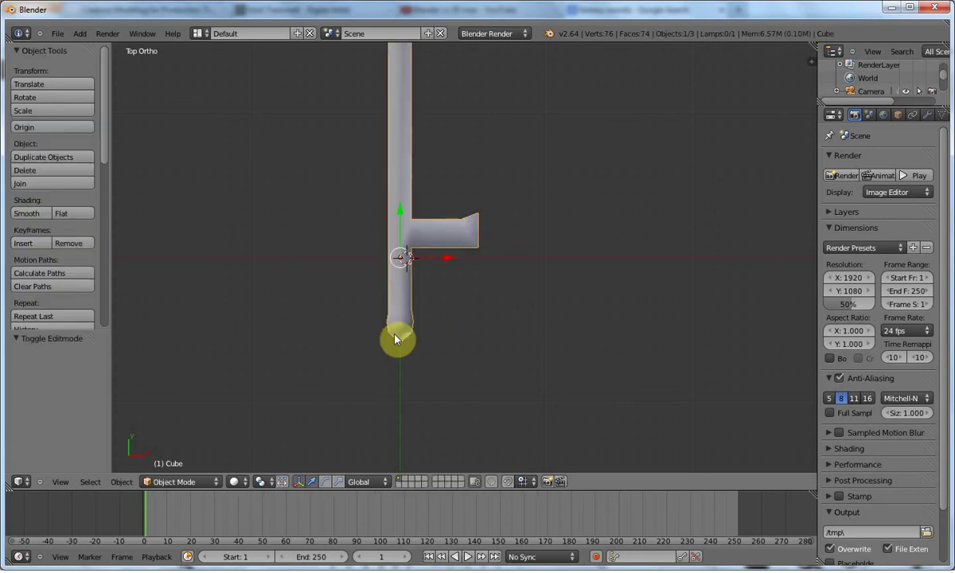
# Recalculate the normals of the entire sword mesh to face consistently outward, and return to Object Mode
pyautogui.press('Tab')
pyautogui.press('a')
pyautogui.press('a')
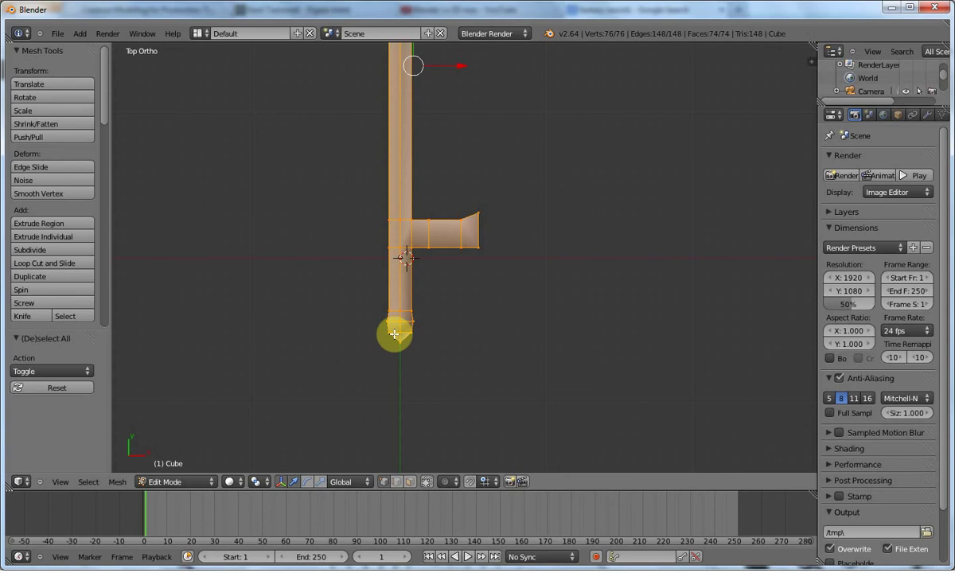
pyautogui.hotkey('ctrl', 'n')
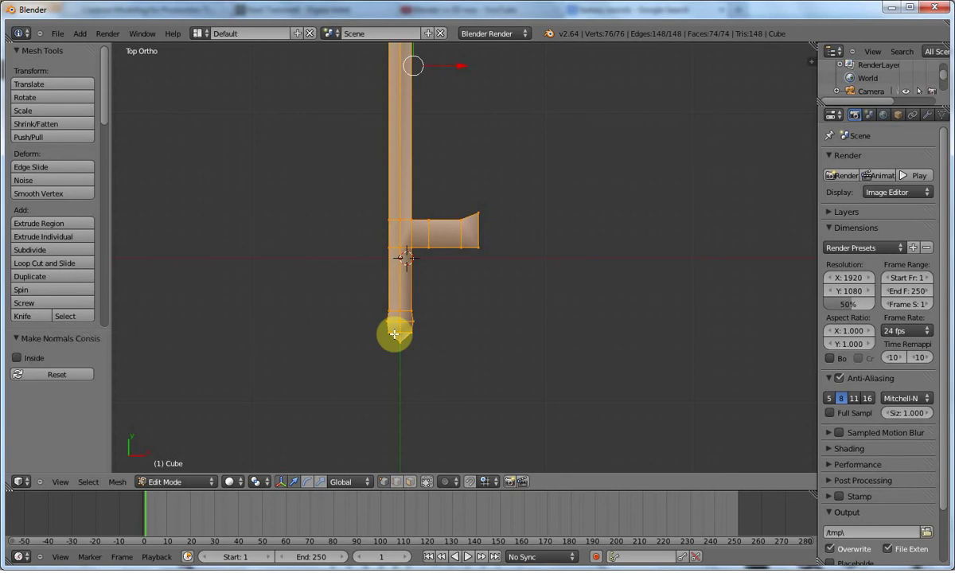
pyautogui.press('Tab')
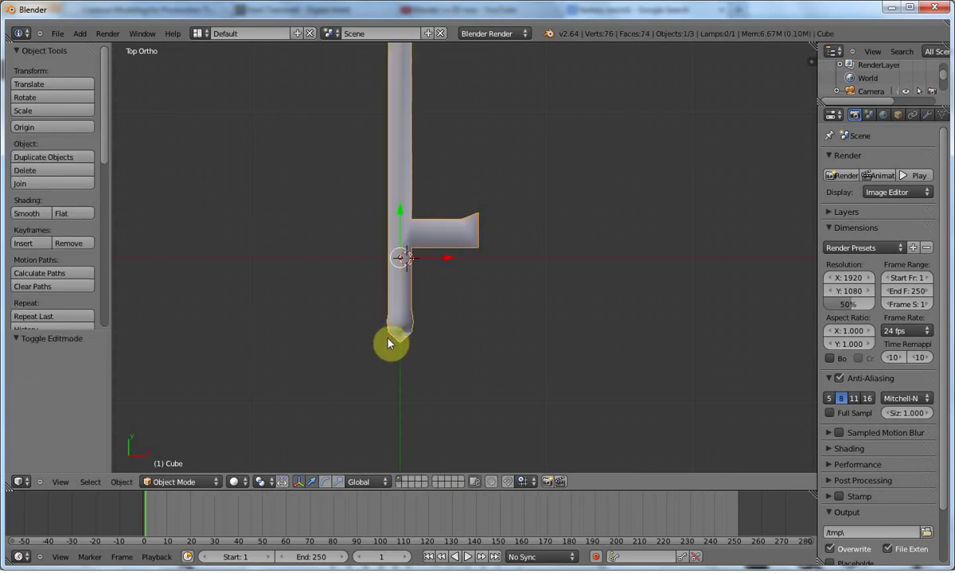
# Examine the smooth-shaded pommel, handle and guard from an angle and from the top
pyautogui.moveTo(404, 358); pyautogui.dragTo(345, 298, button='middle')
pyautogui.scroll(4, 377, 311)
pyautogui.press('Tab')
pyautogui.press('Tab')
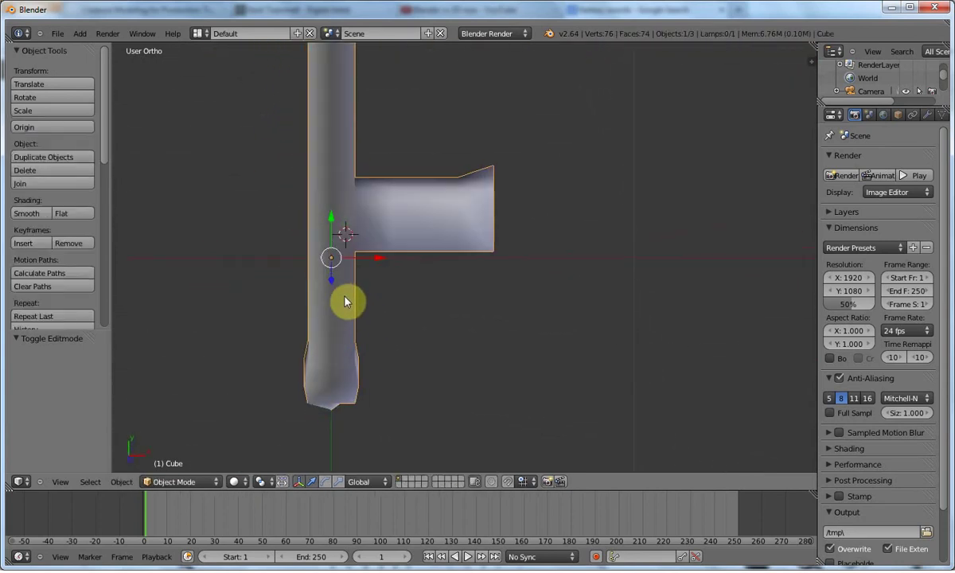
pyautogui.press('KP_1')
pyautogui.press('KP_7')
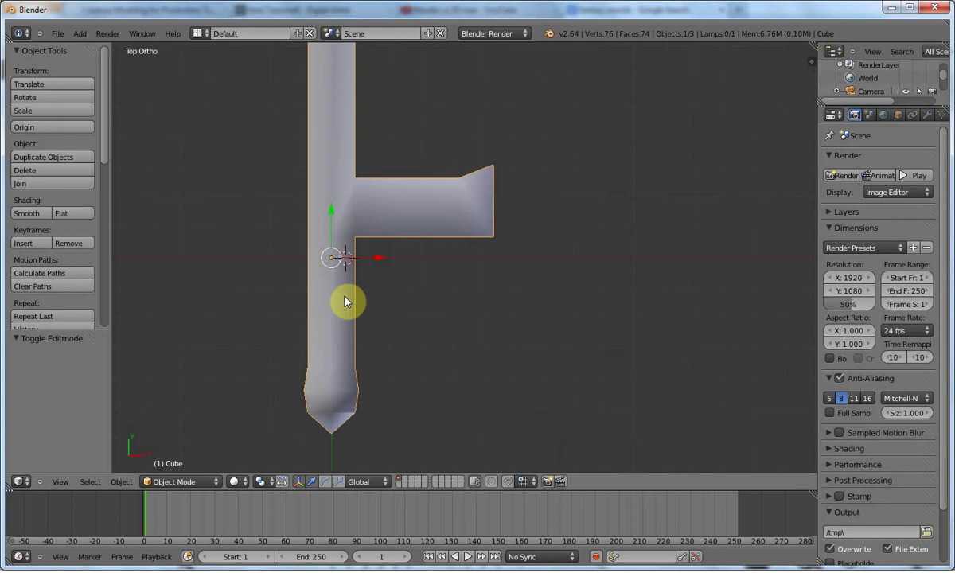
pyautogui.keyDown('shift'); pyautogui.moveTo(335, 220); pyautogui.dragTo(335, 455, button='middle'); pyautogui.keyUp('shift')
pyautogui.scroll(-2, 332, 439)
pyautogui.scroll(-2, 331, 440)
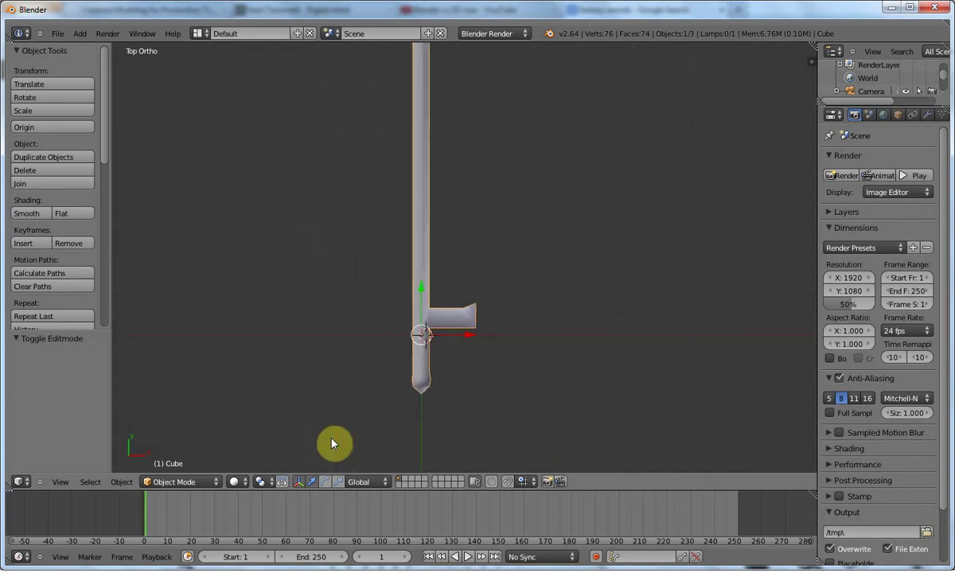
# Add a loop cut across the handle, slide it about 0.9 of the way toward the guard's lower edge, and deselect everything
pyautogui.press('Tab')
pyautogui.moveTo(383, 208); pyautogui.dragTo(264, 110, button='middle')
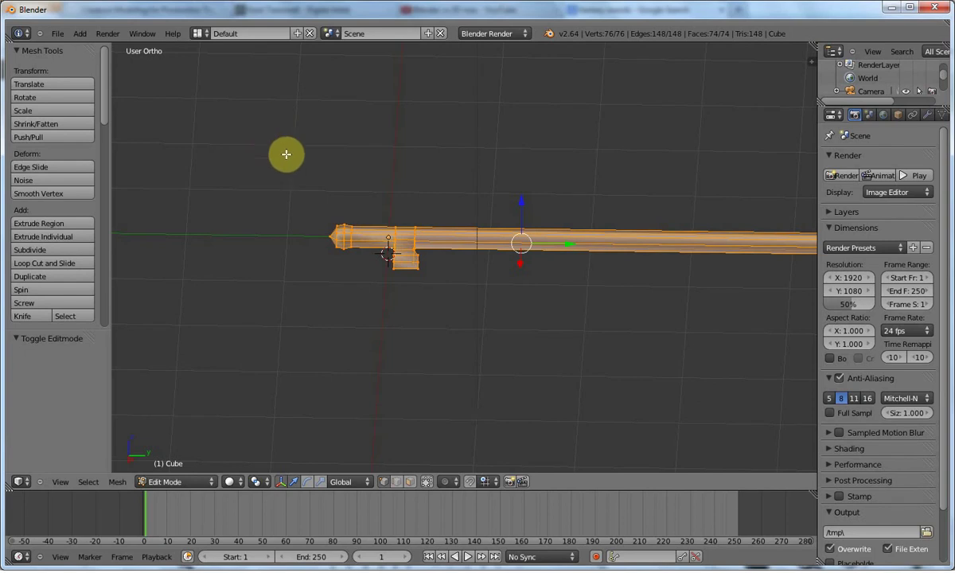
pyautogui.scroll(3, 509, 261)
pyautogui.keyDown('shift'); pyautogui.moveTo(509, 260); pyautogui.dragTo(502, 358, button='middle'); pyautogui.keyUp('shift')
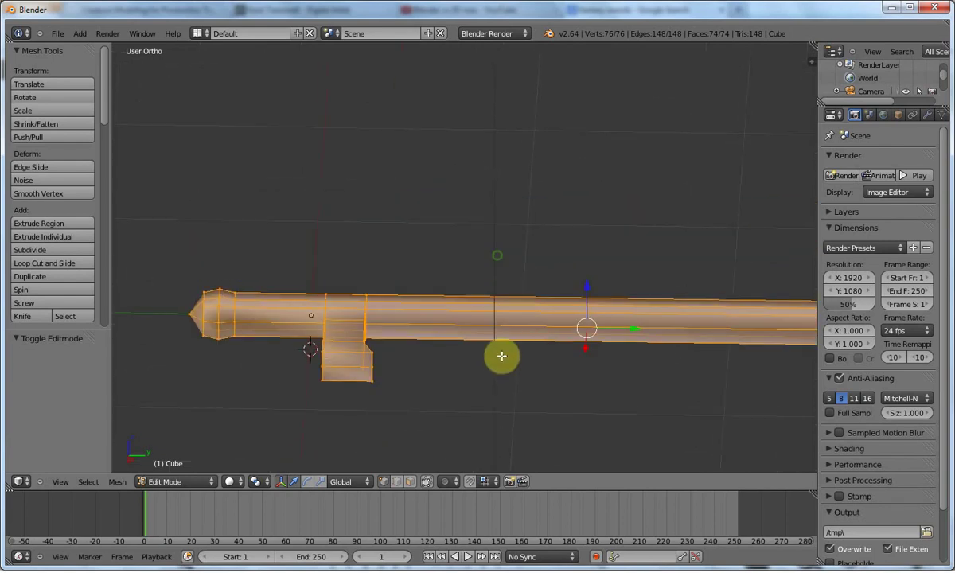
pyautogui.scroll(3, 502, 382)
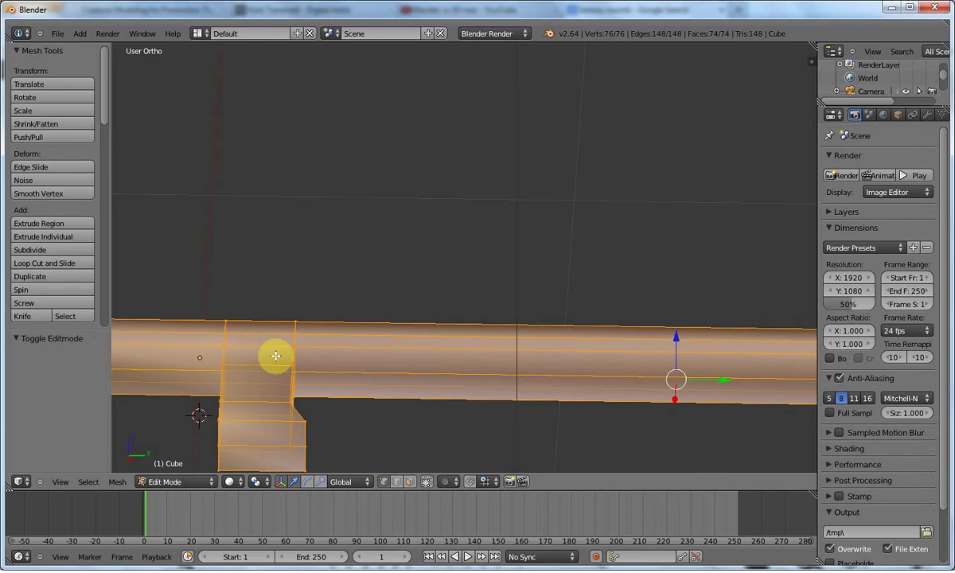
pyautogui.press('KP_1')
pyautogui.press('KP_3')
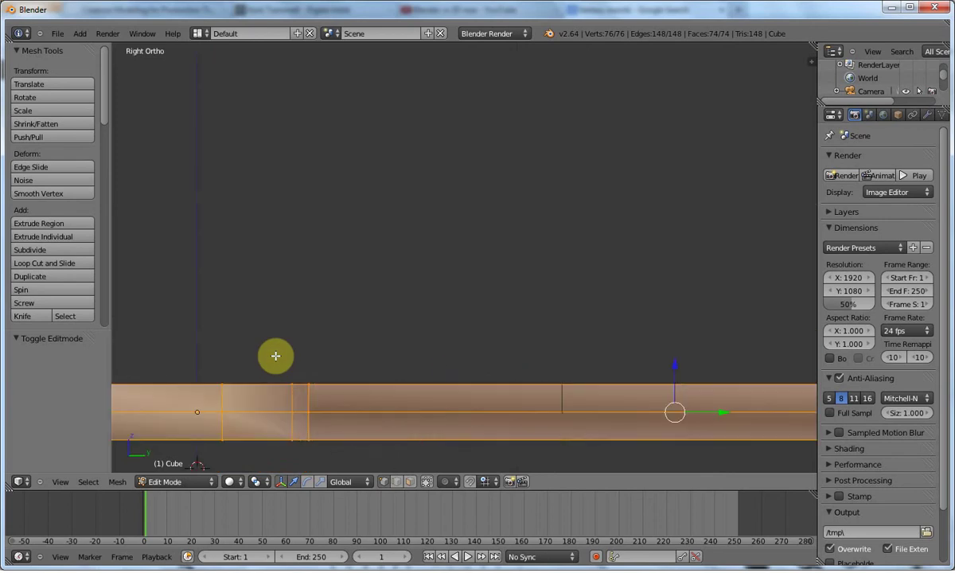
pyautogui.hotkey('ctrl', 'r')
pyautogui.click(193, 411)
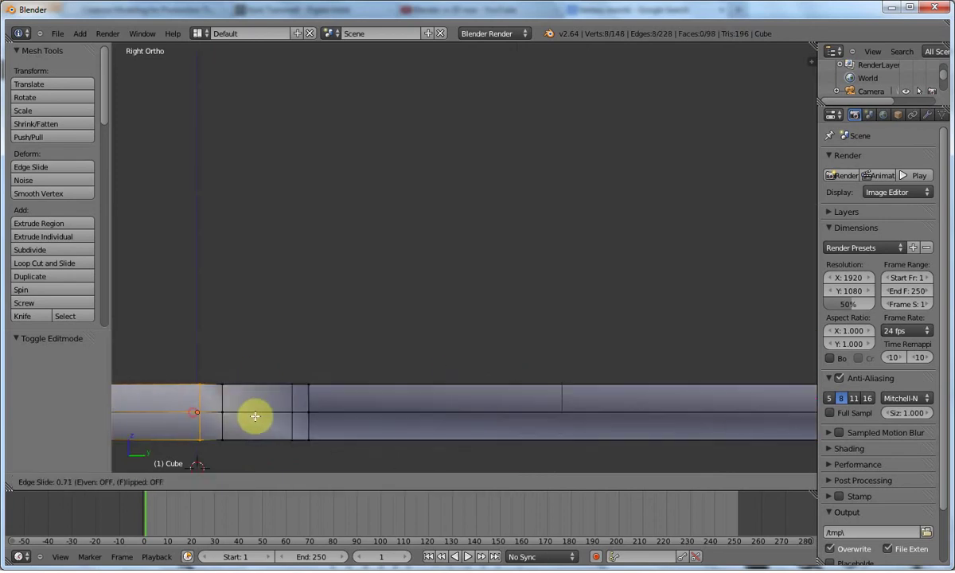
pyautogui.click(265, 414)
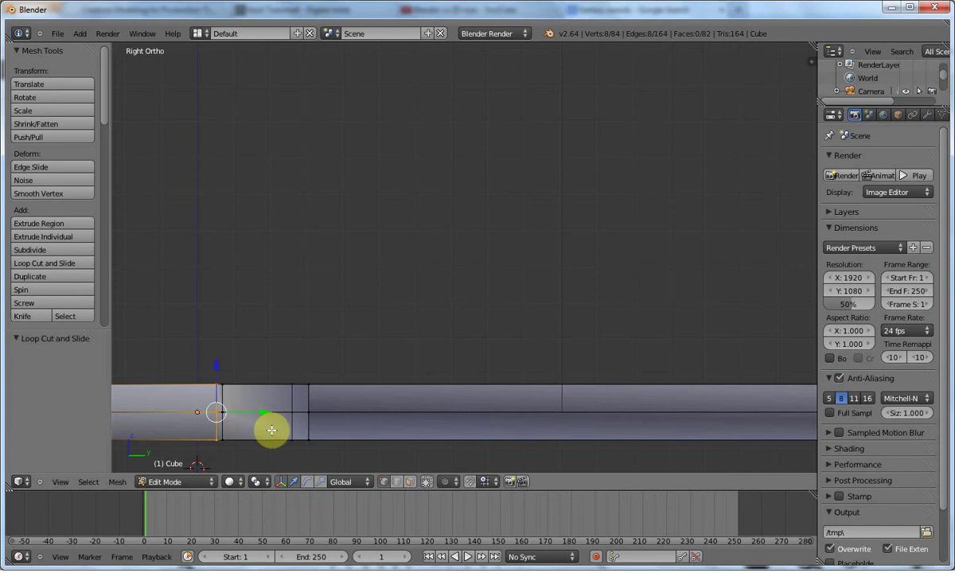
pyautogui.press('a')
pyautogui.moveTo(260, 390); pyautogui.dragTo(355, 337, button='middle')
pyautogui.scroll(-3, 255, 376)
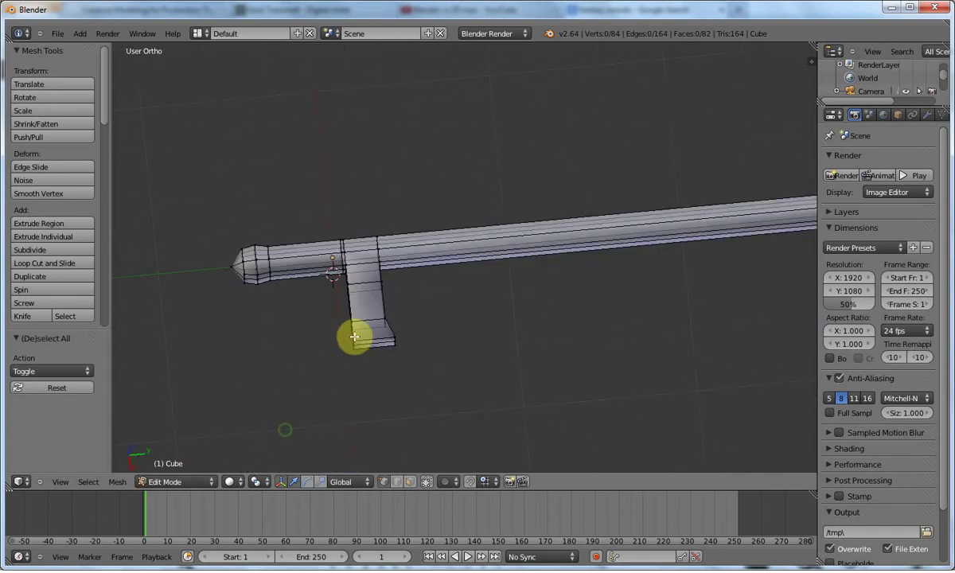
pyautogui.press('KP_1')
pyautogui.press('KP_3')
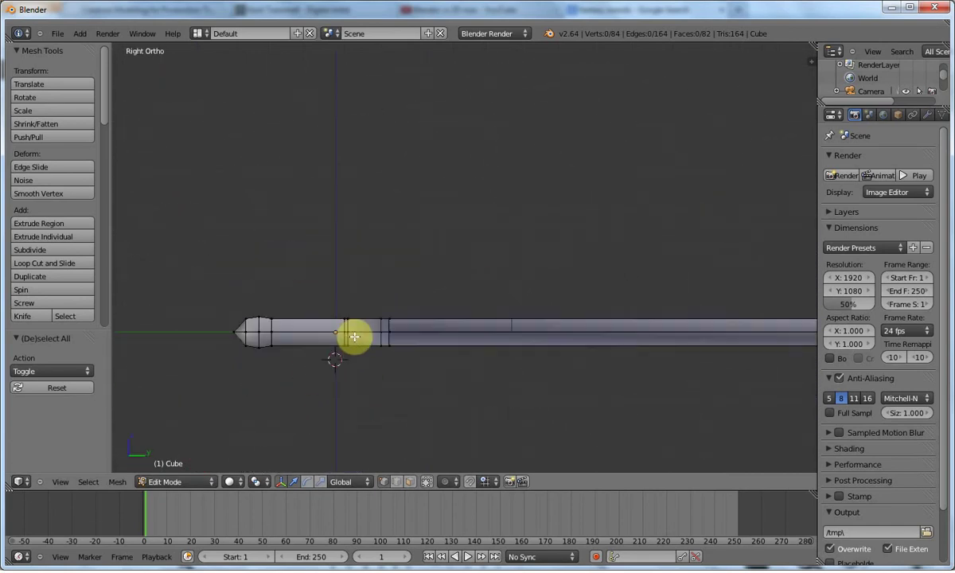
pyautogui.press('b')
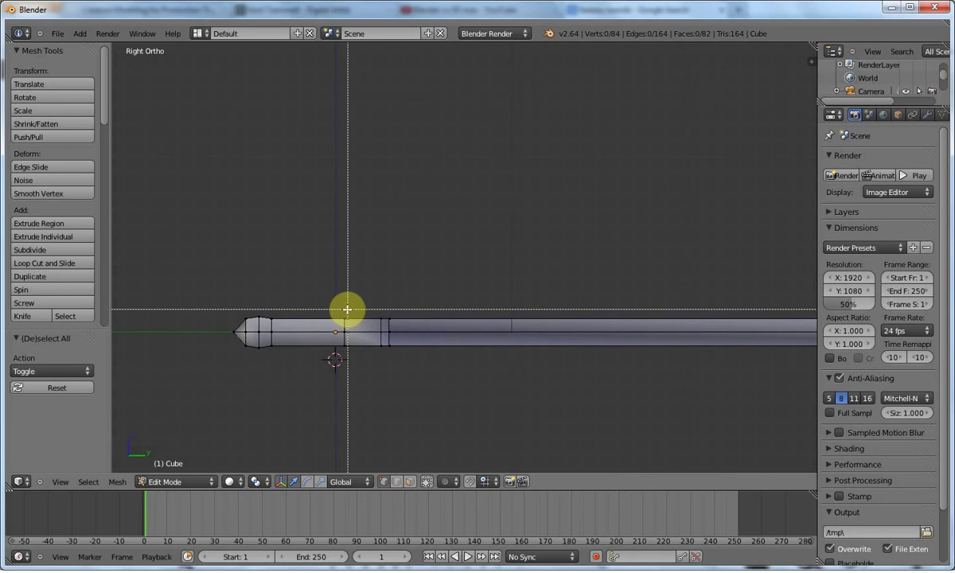
pyautogui.moveTo(345, 309); pyautogui.dragTo(395, 368)
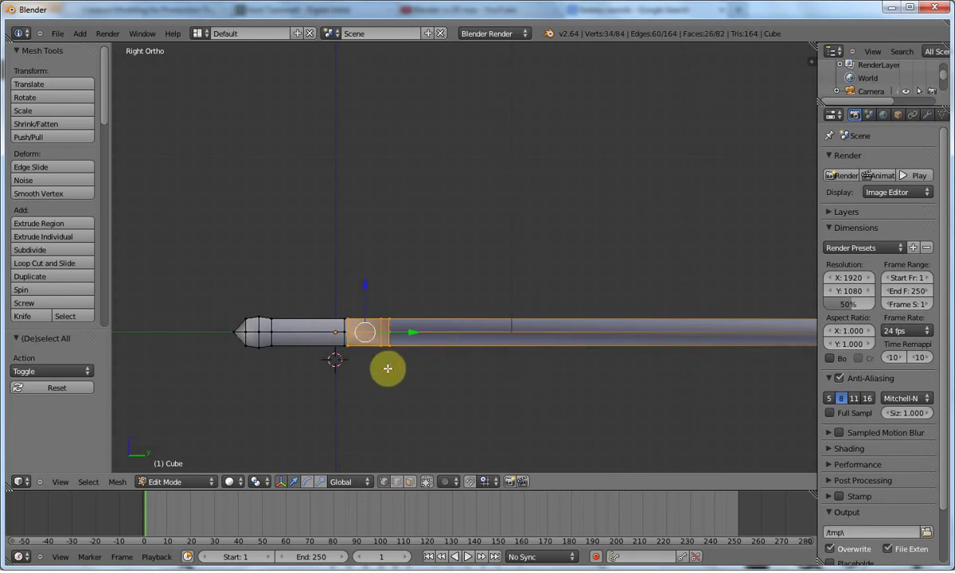
pyautogui.press('a')
# Add a loop cut across the blade, slide it about 0.98 of the way toward the guard, and deselect everything
pyautogui.hotkey('ctrl', 'r')
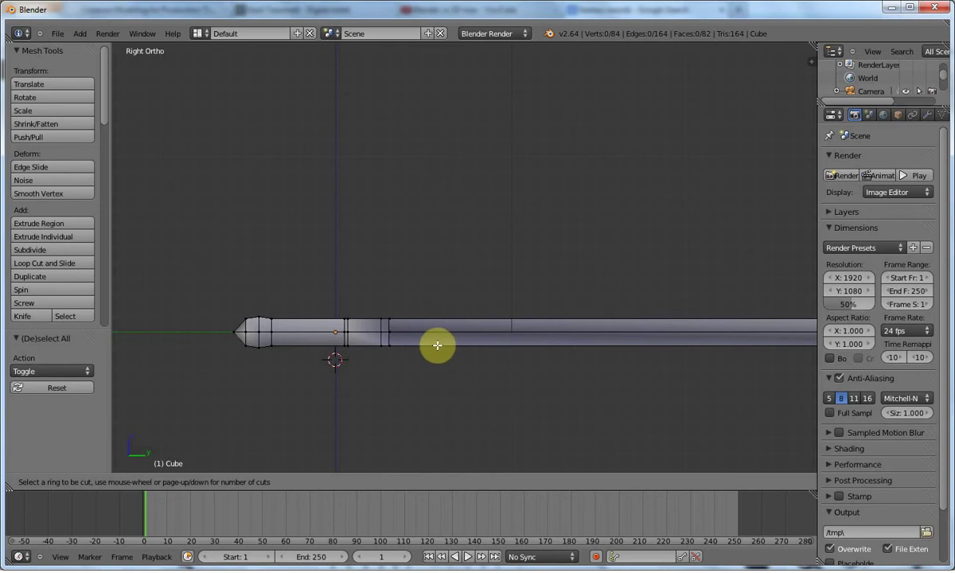
pyautogui.click(588, 326)
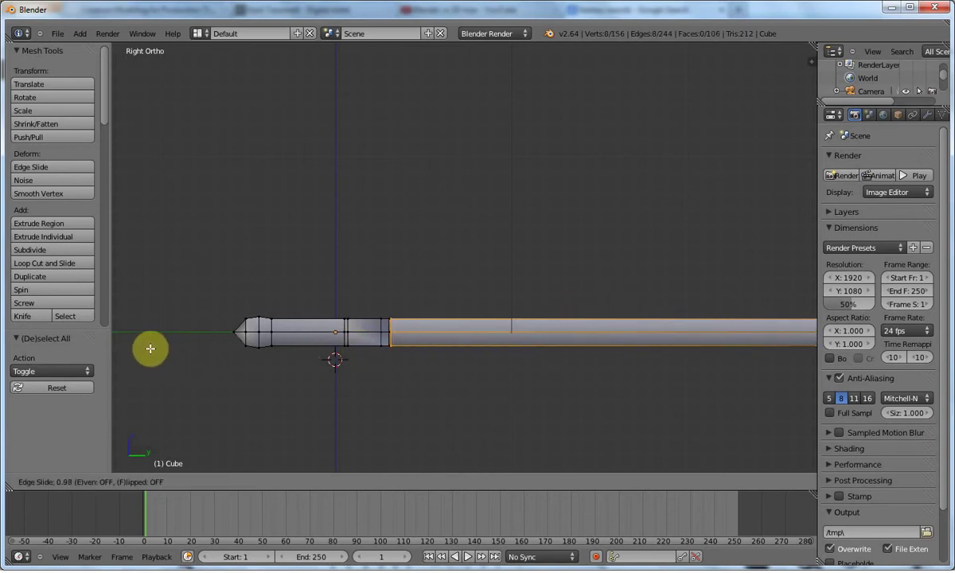
pyautogui.click(151, 347)
pyautogui.press('a')
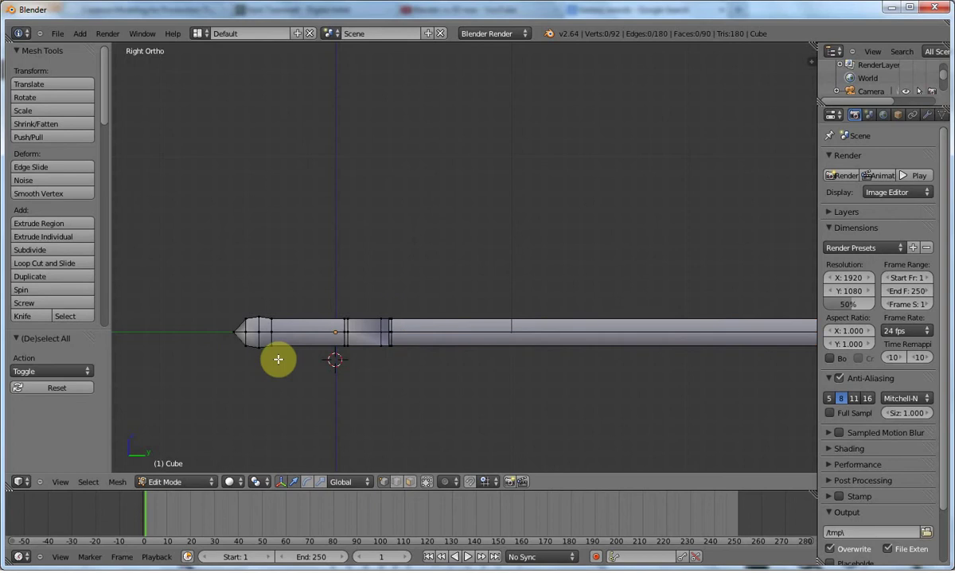
# Select the whole guard section between its two outer edge loops and scale it by about 1.131 along Z
pyautogui.scroll(2, 290, 367)
pyautogui.press('b')
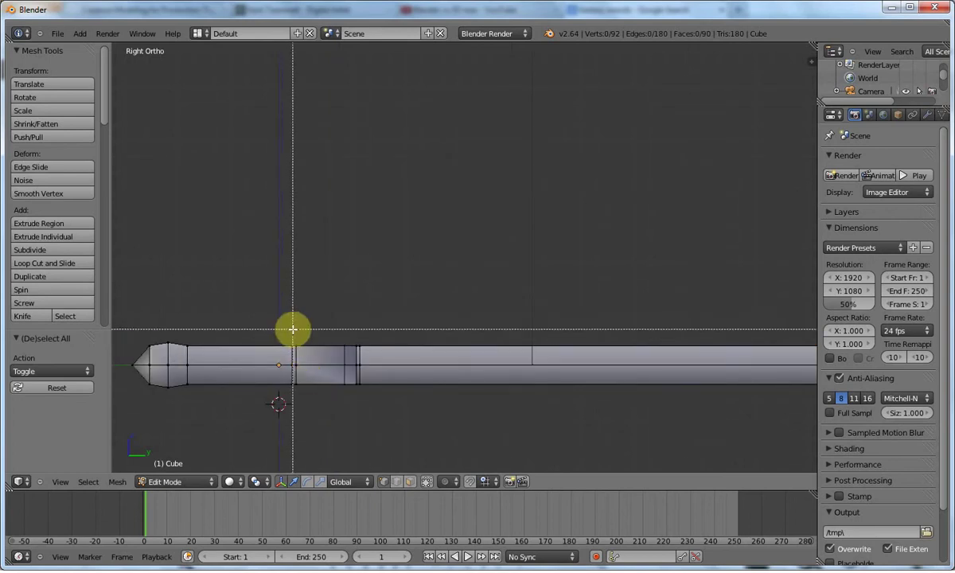
pyautogui.moveTo(293, 328); pyautogui.dragTo(355, 433)
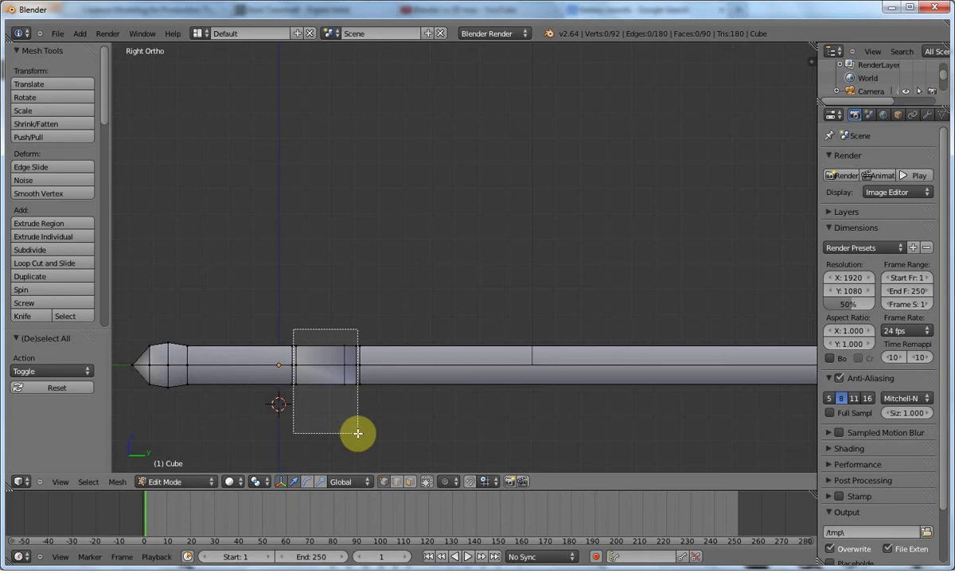
pyautogui.moveTo(355, 432); pyautogui.dragTo(355, 434)
pyautogui.press('s')
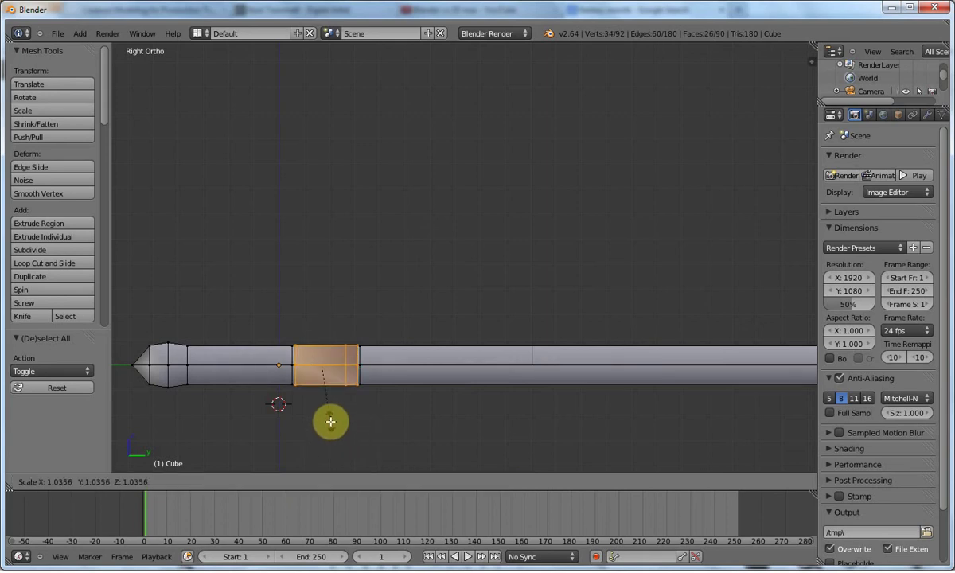
pyautogui.press('z')
pyautogui.click(331, 426)
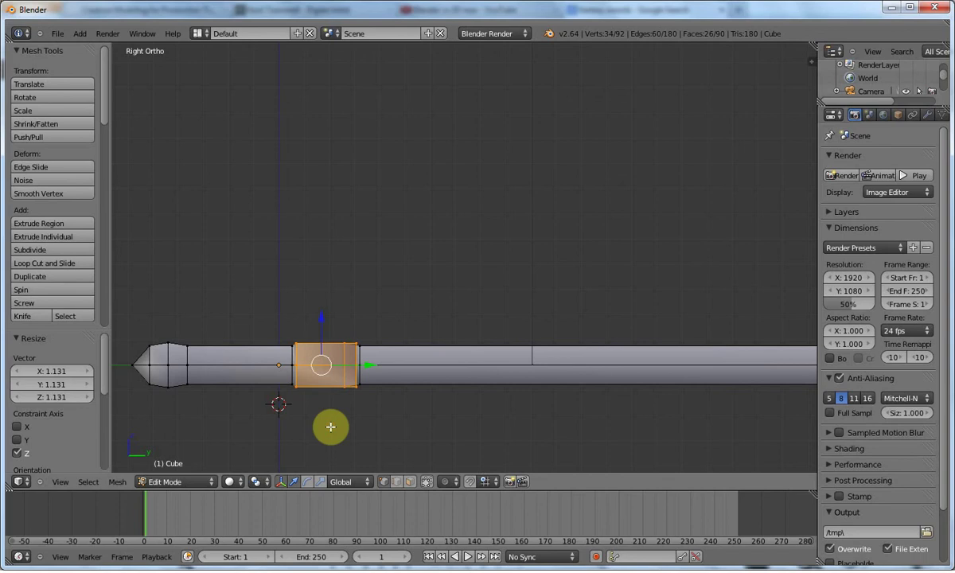
# Select only the edge loop at the base of the blade and move it along Y closer against the guard
pyautogui.moveTo(330, 426); pyautogui.dragTo(390, 384, button='middle')
pyautogui.press('a')
pyautogui.keyDown('alt'); pyautogui.rightClick(422, 386); pyautogui.keyUp('alt')
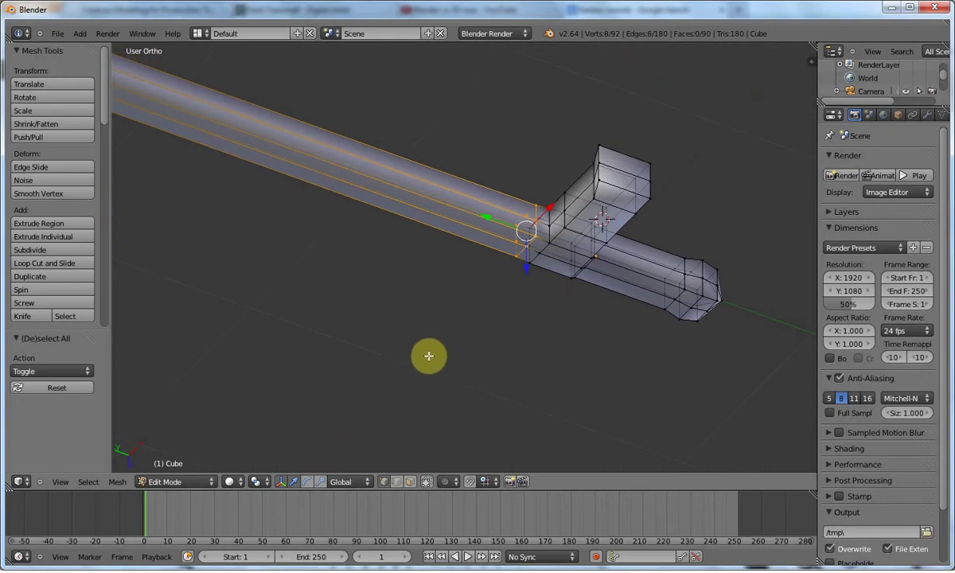
pyautogui.moveTo(485, 217); pyautogui.dragTo(483, 217)
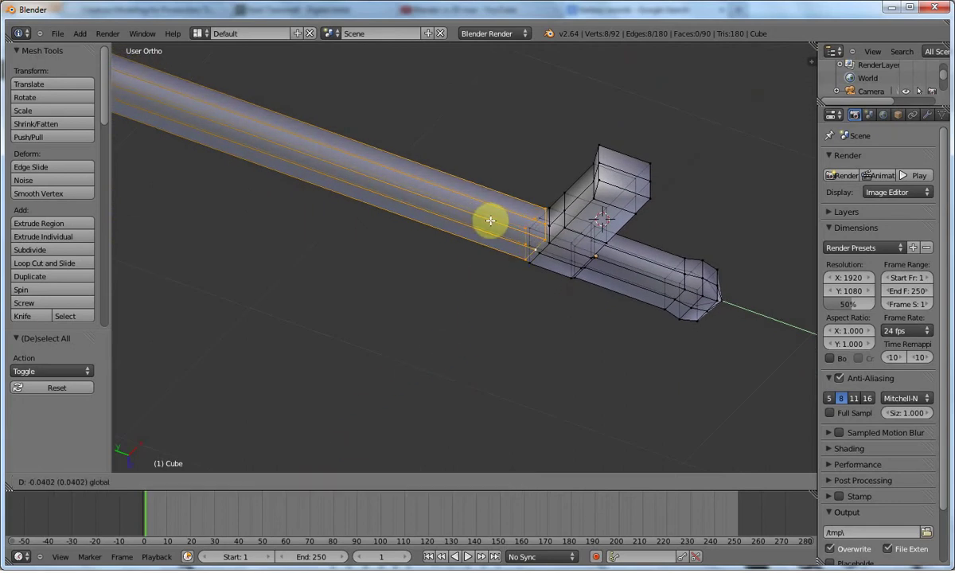
pyautogui.moveTo(490, 220); pyautogui.dragTo(493, 226)
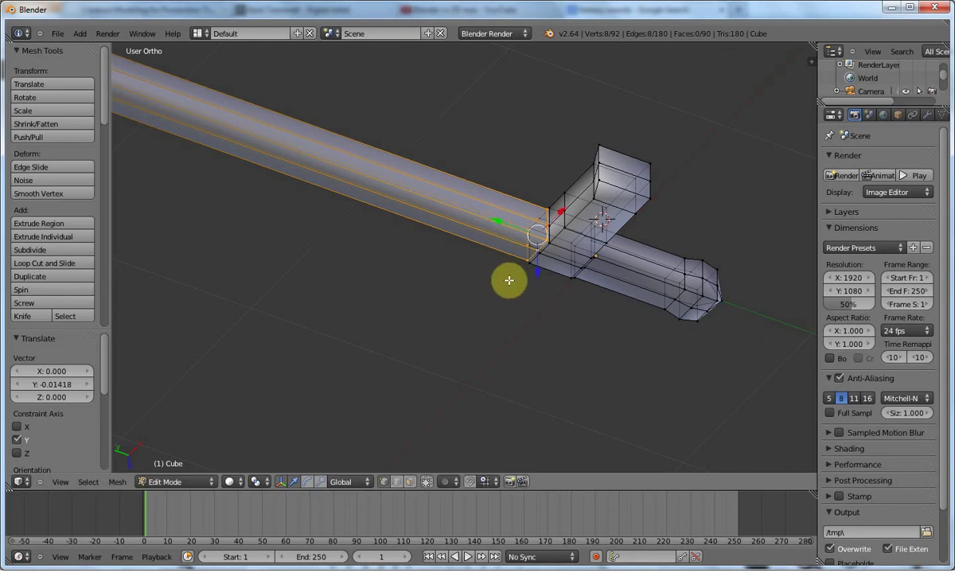
# Flatten the blade's base loop by scaling it to about 0.335 along Z, and deselect everything
pyautogui.press('s')
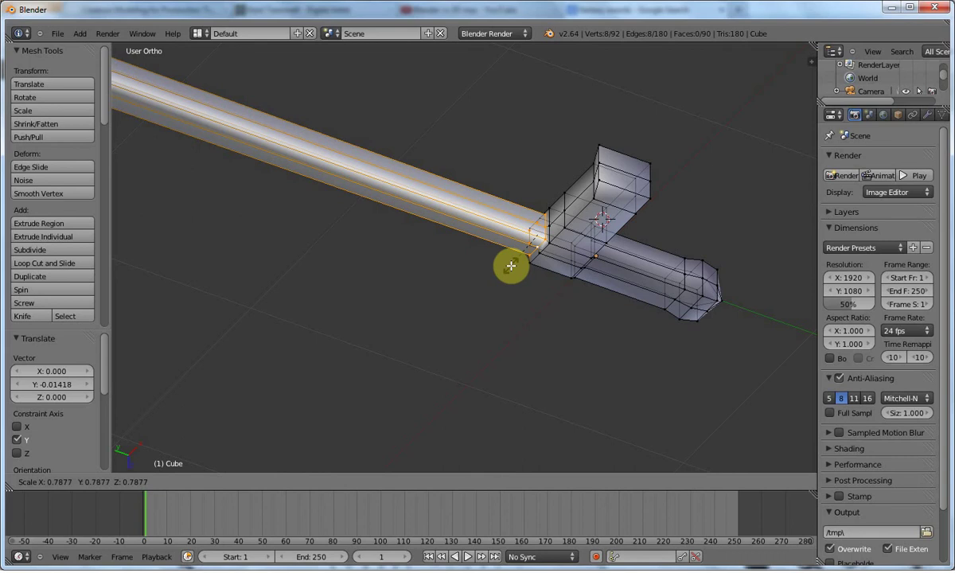
pyautogui.press('z')
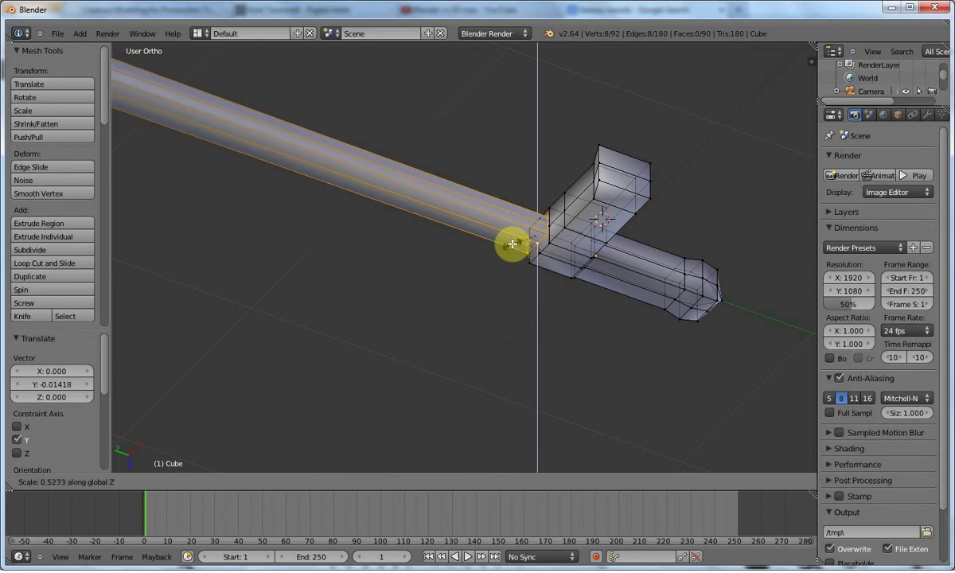
pyautogui.click(518, 238)
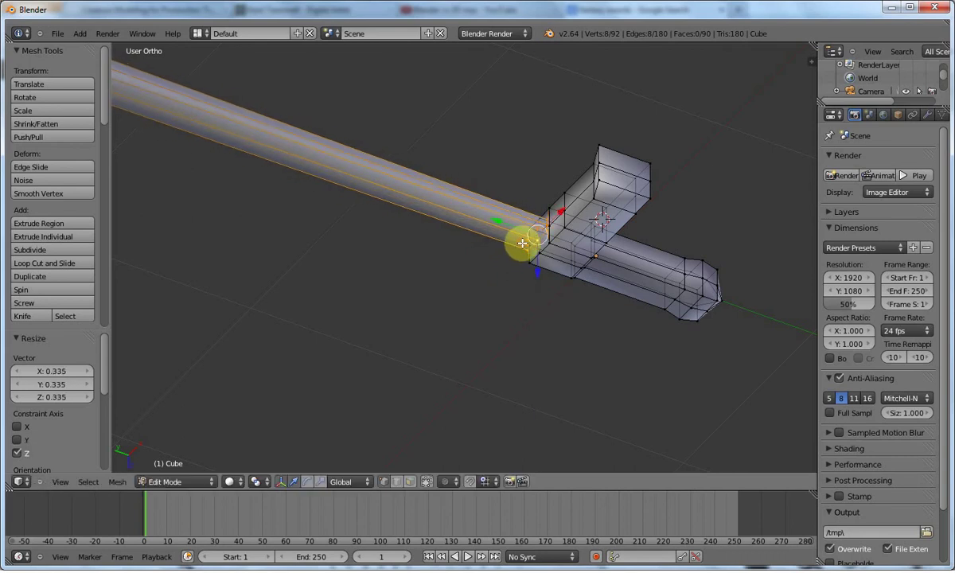
pyautogui.press('a')
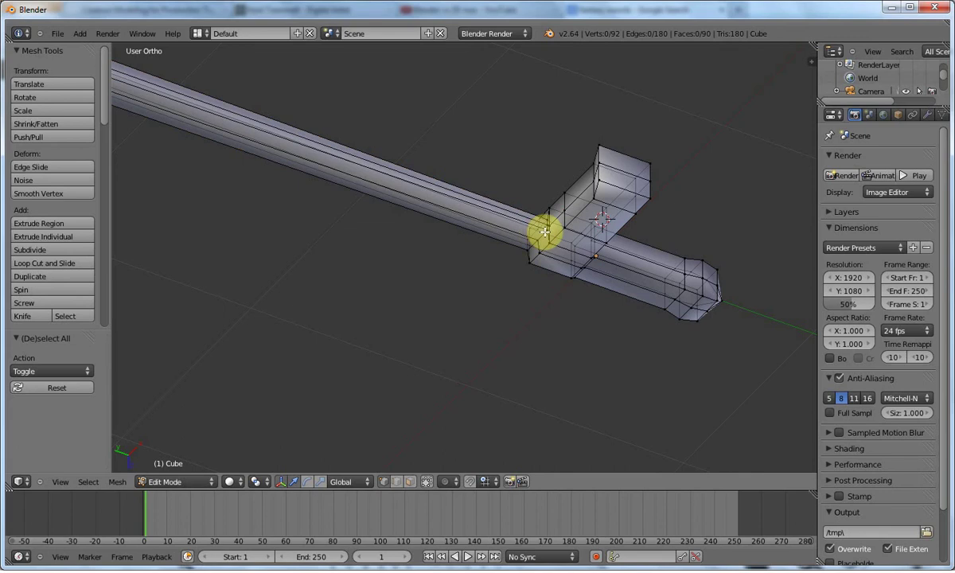
# In the top view, select the blade's tip section and move it about -1.8 along Y to shorten the blade
pyautogui.moveTo(544, 231); pyautogui.dragTo(466, 475, button='middle')
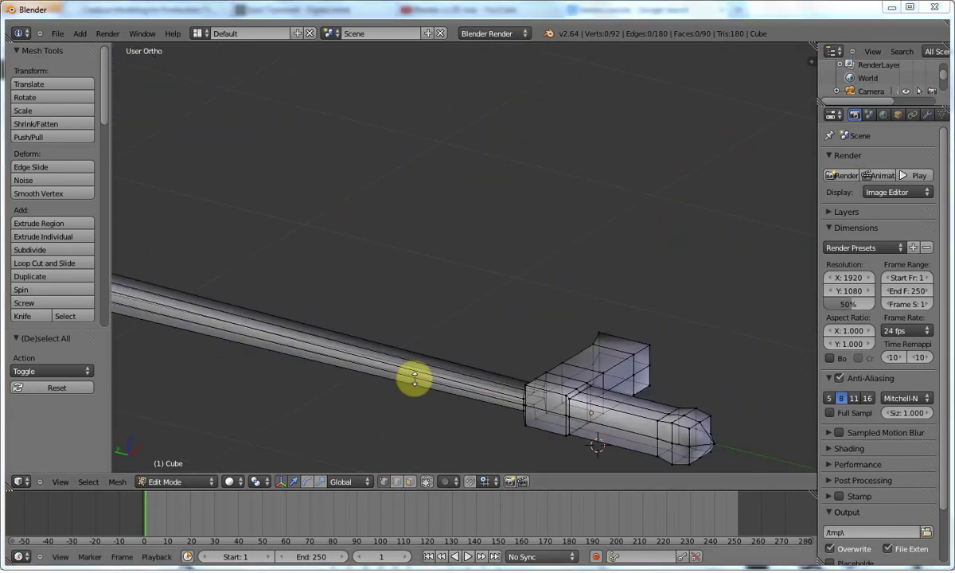
pyautogui.moveTo(412, 380); pyautogui.dragTo(531, 383, button='middle')
pyautogui.scroll(-4, 530, 382)
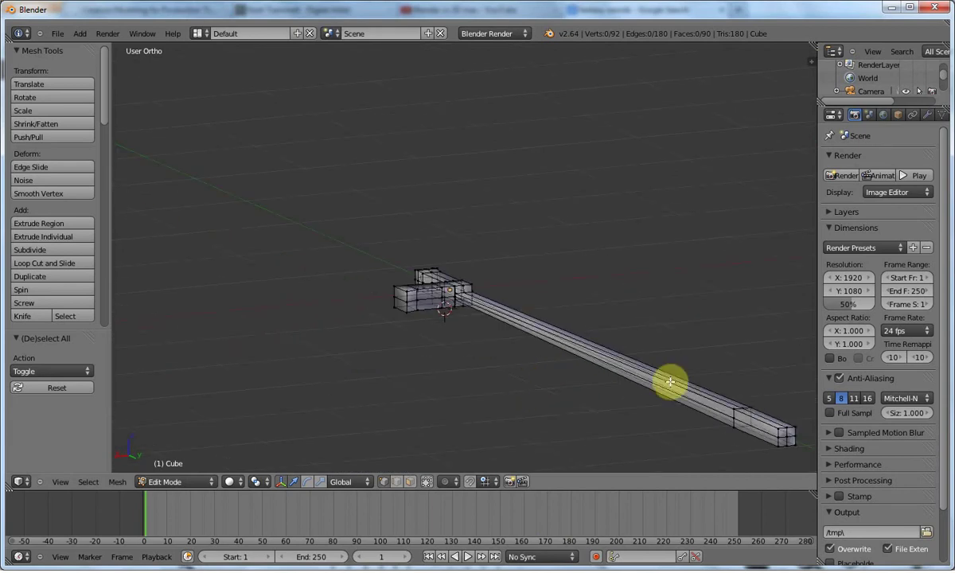
pyautogui.moveTo(712, 404); pyautogui.dragTo(740, 463, button='middle')
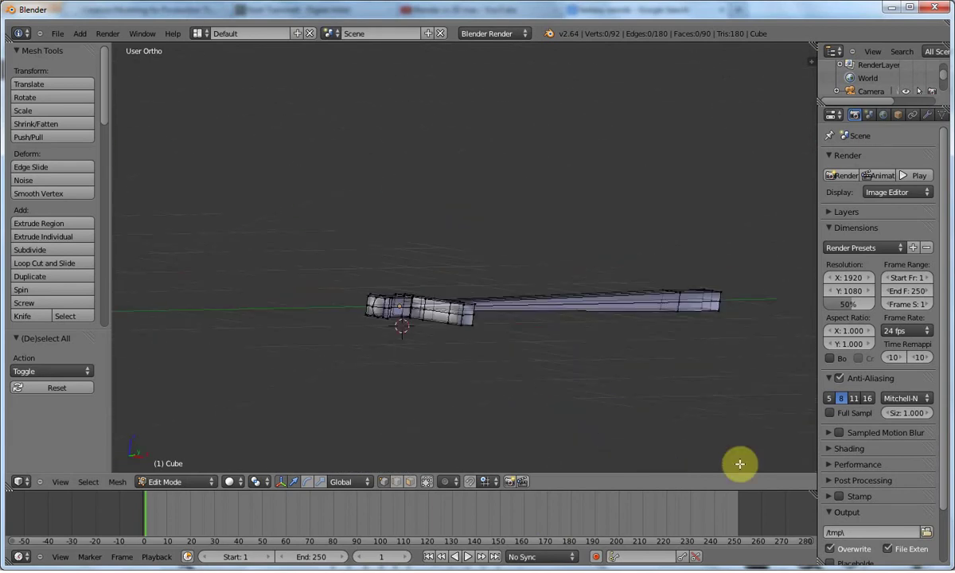
pyautogui.press('KP_7')
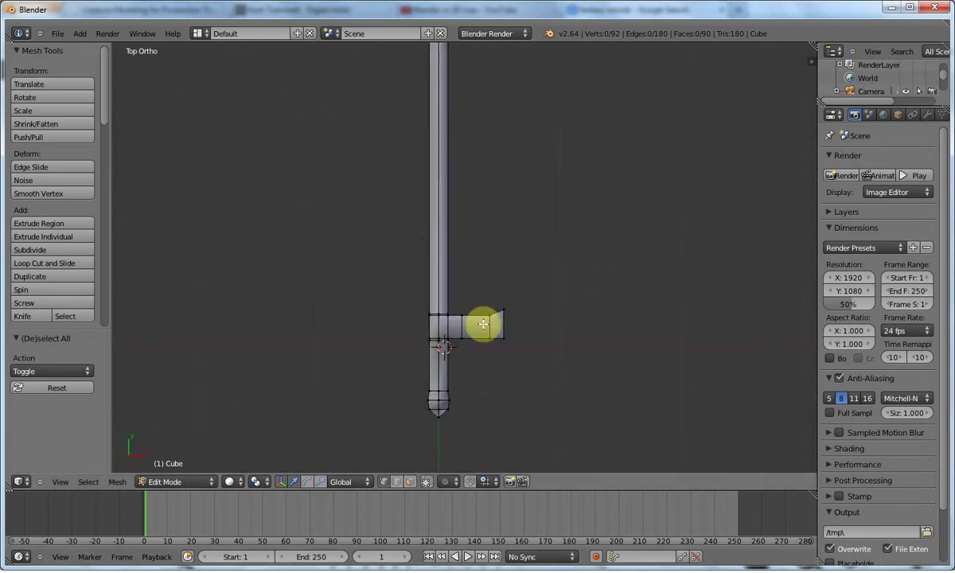
pyautogui.scroll(-5, 483, 324)
pyautogui.keyDown('shift'); pyautogui.moveTo(484, 211); pyautogui.dragTo(483, 268, button='middle'); pyautogui.keyUp('shift')
pyautogui.press('b')
pyautogui.moveTo(443, 81); pyautogui.dragTo(487, 160)
pyautogui.press('g')
pyautogui.press('y')
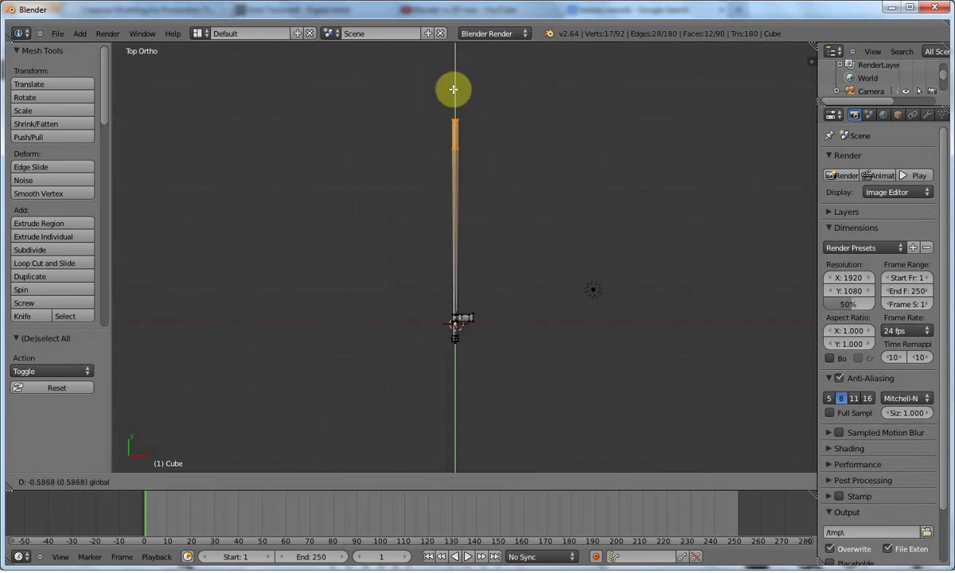
pyautogui.click(452, 127)
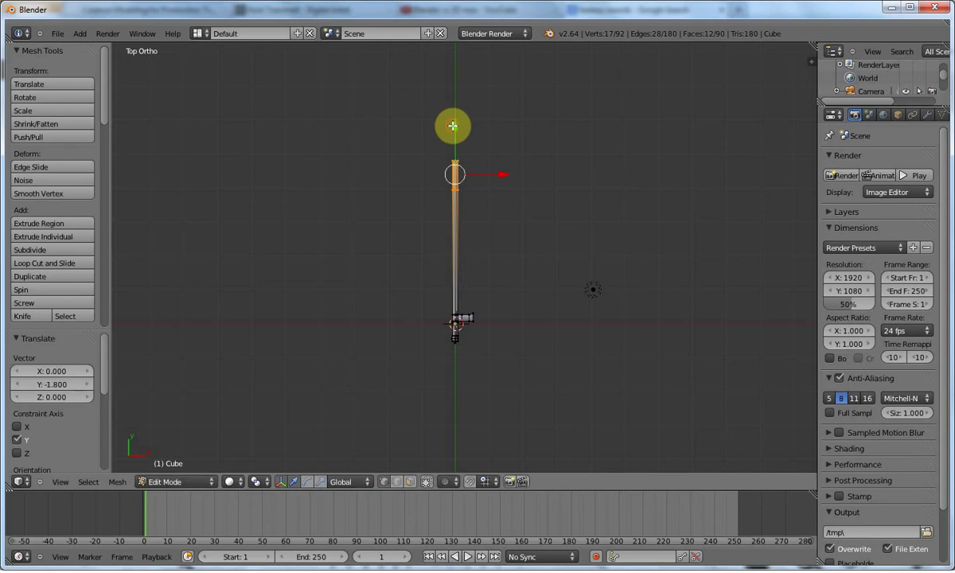
# Move the selected blade tip section about 0.293 along Y, away from the guard
pyautogui.press('g')
pyautogui.press('y')
pyautogui.click(456, 117)
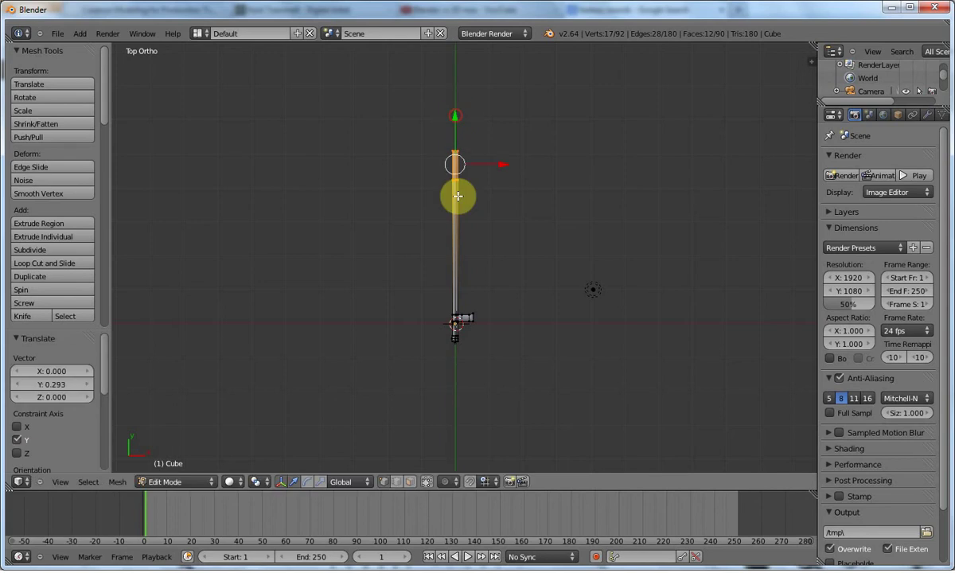
# Switch to Firefox, return to the "sword" image results and open the picture of the sword with the golden guard
pyautogui.hotkey('alt', 'Tab')
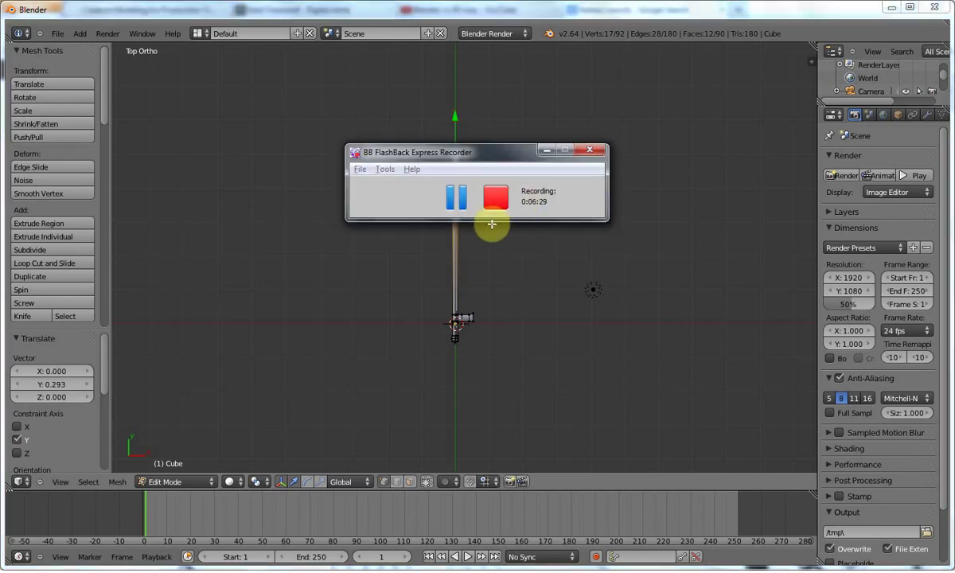
pyautogui.hotkey('alt', 'Tab')
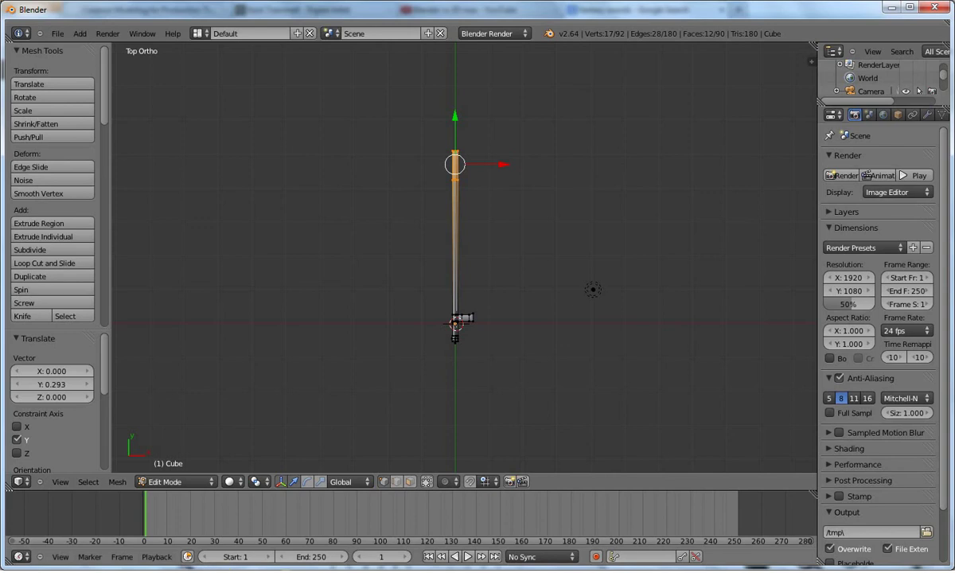
pyautogui.hotkey('alt', 'Tab')
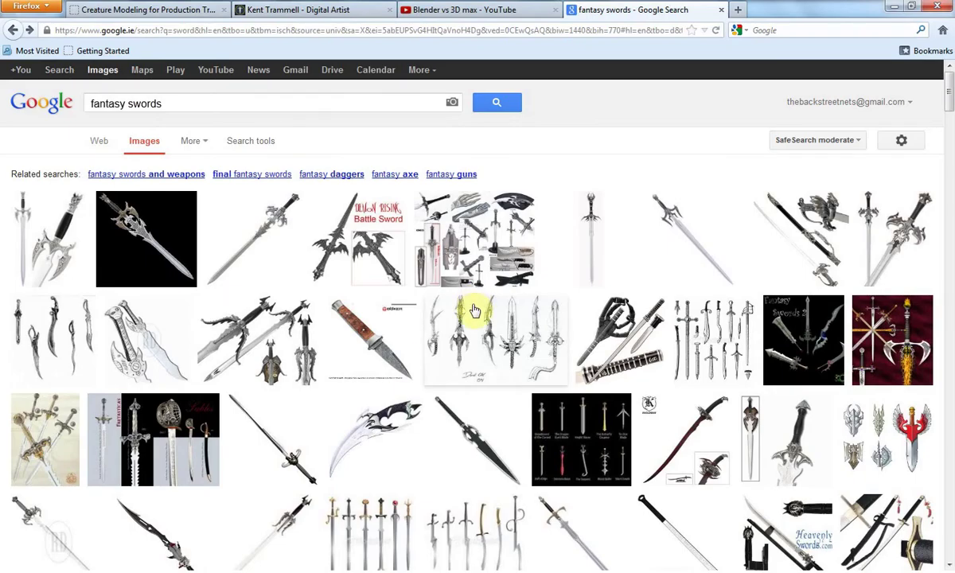
pyautogui.click(14, 31)
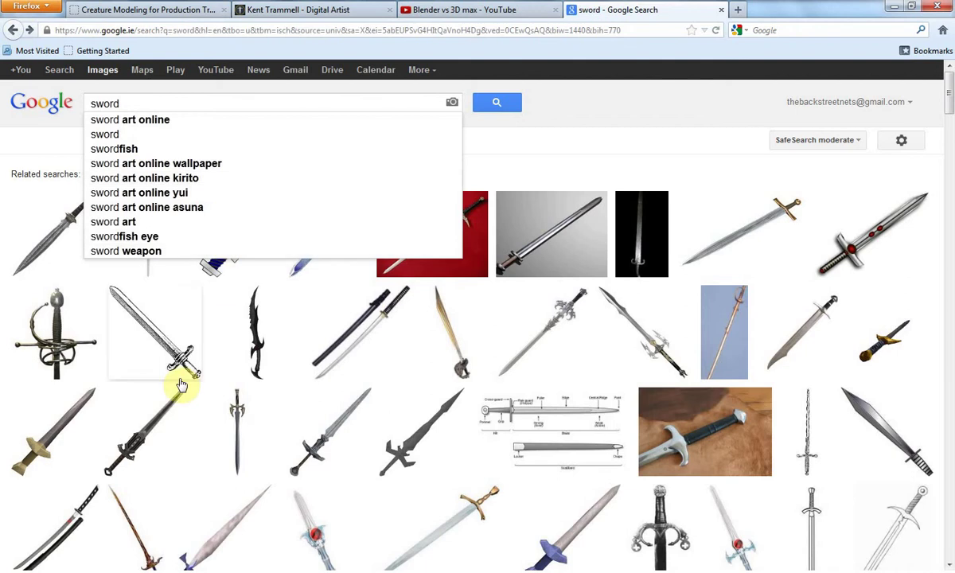
pyautogui.click(755, 248)
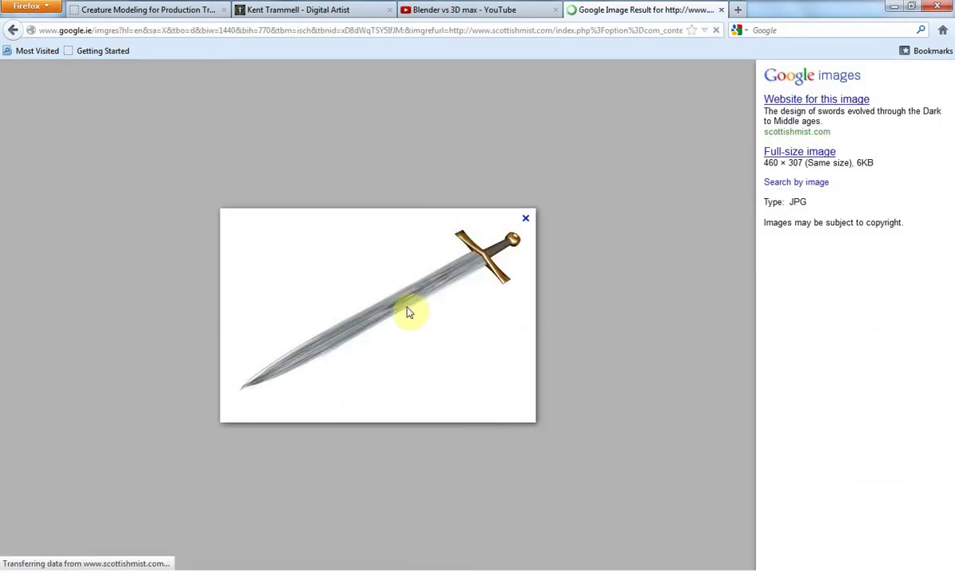
# Go back to the results, switch to the related search "medieval sword" and open the Irish Medieval Sword picture 46bk267.jpg
pyautogui.click(14, 31)
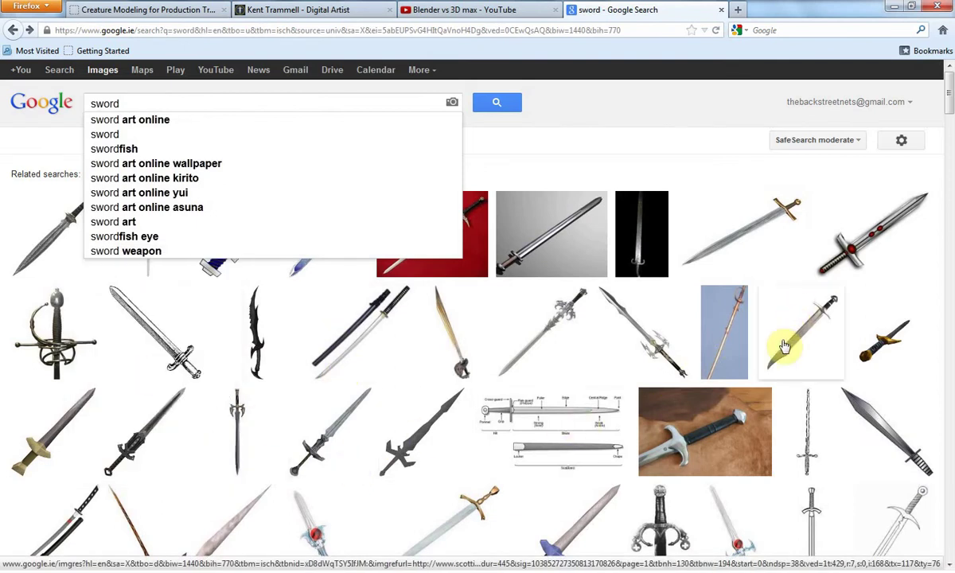
pyautogui.click(620, 105)
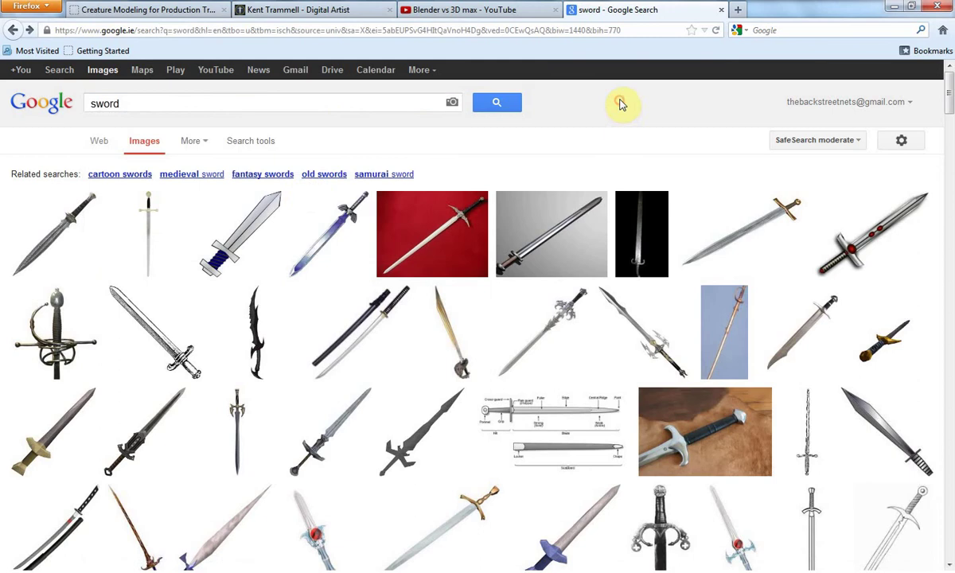
pyautogui.click(204, 175)
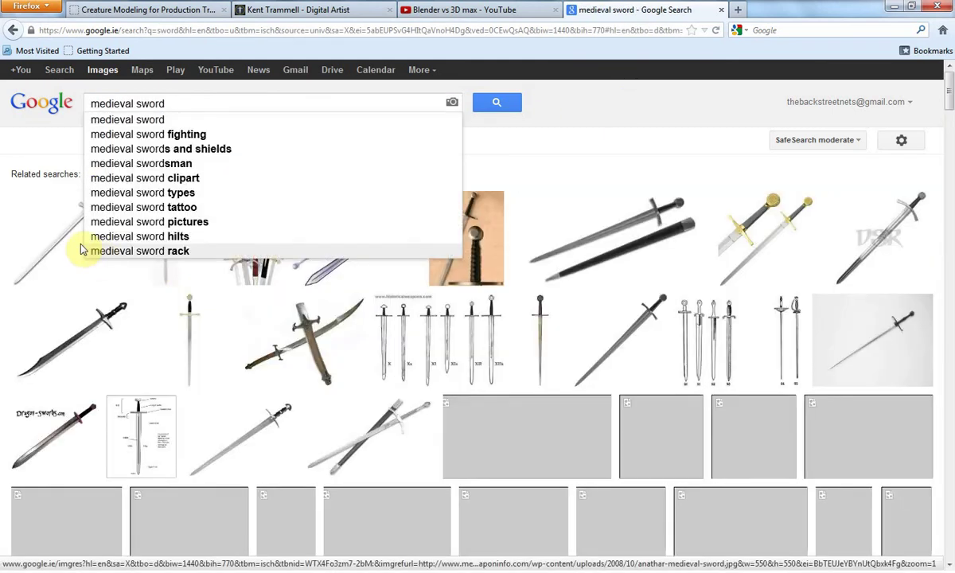
pyautogui.moveTo(34, 251)
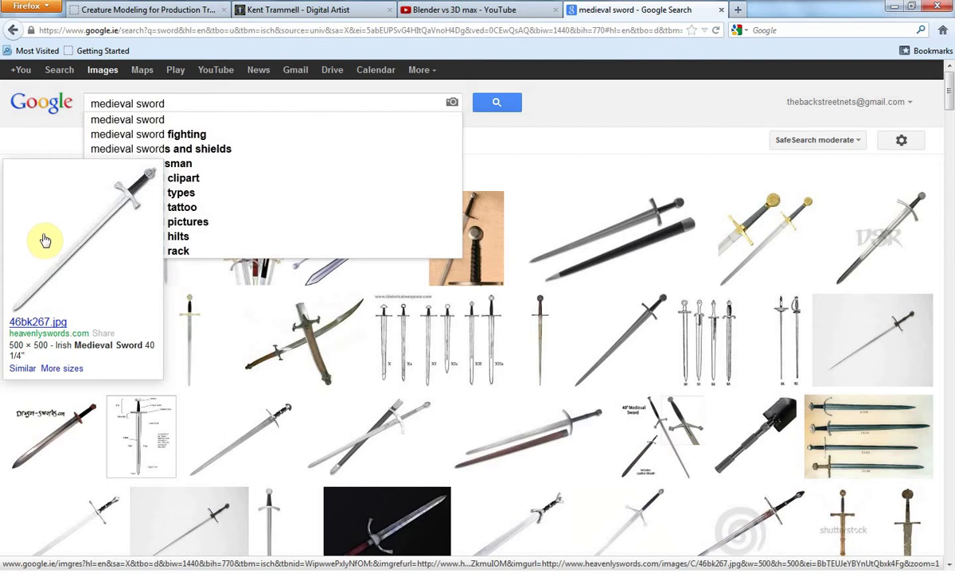
pyautogui.click(46, 240)
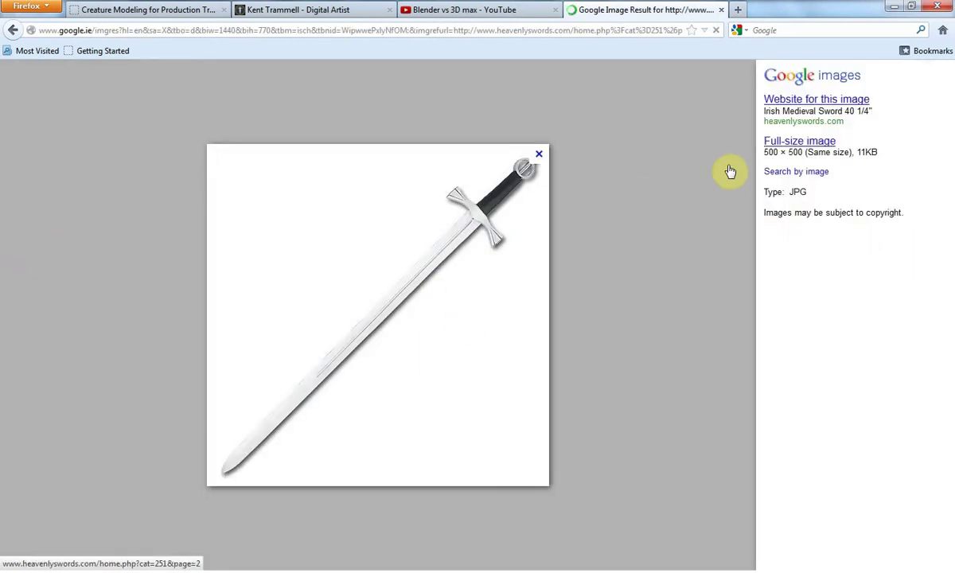
# Open the full-size Irish Medieval Sword picture and compare its pommel, handle and guard with the model in Blender
pyautogui.click(791, 143)
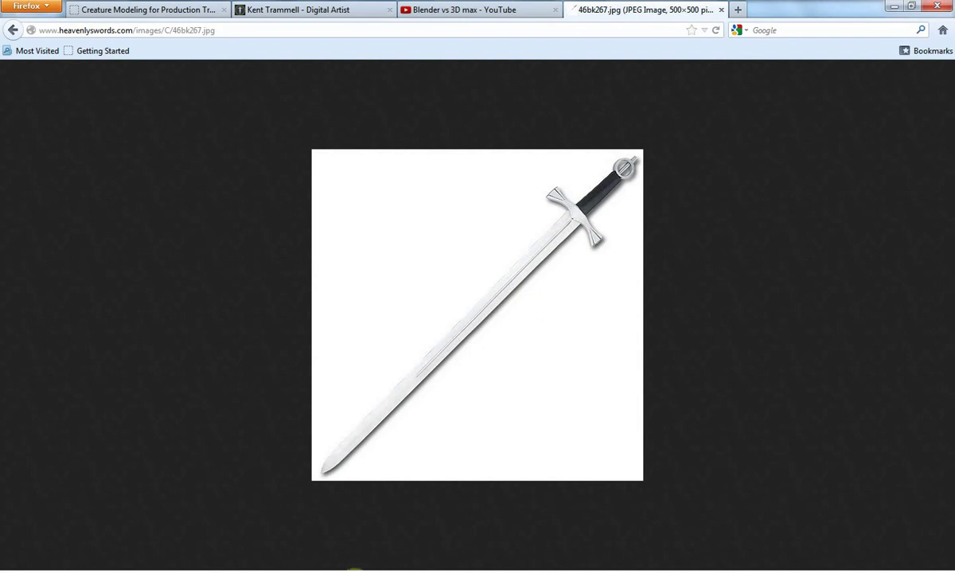
pyautogui.hotkey('alt', 'Tab')
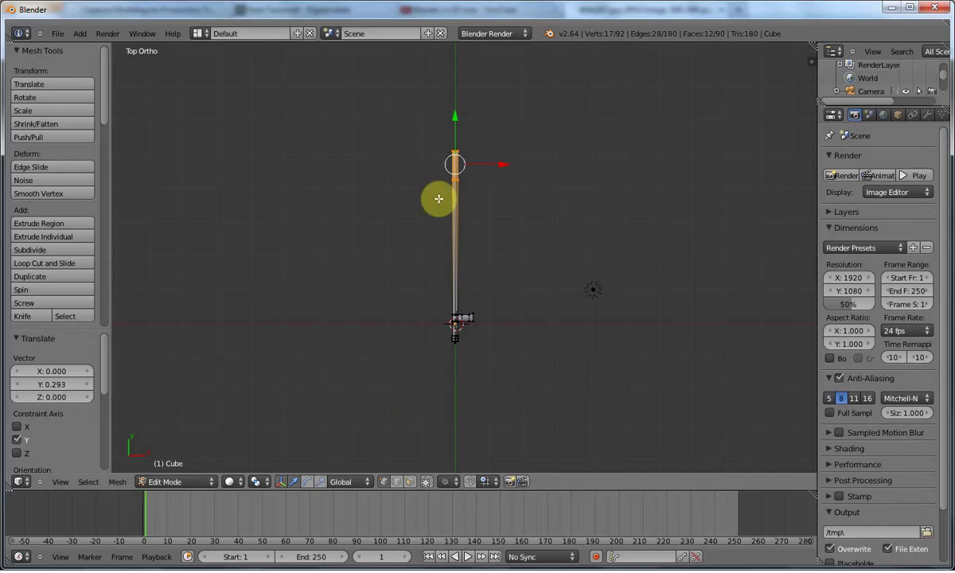
pyautogui.press('a')
pyautogui.scroll(4, 433, 384)
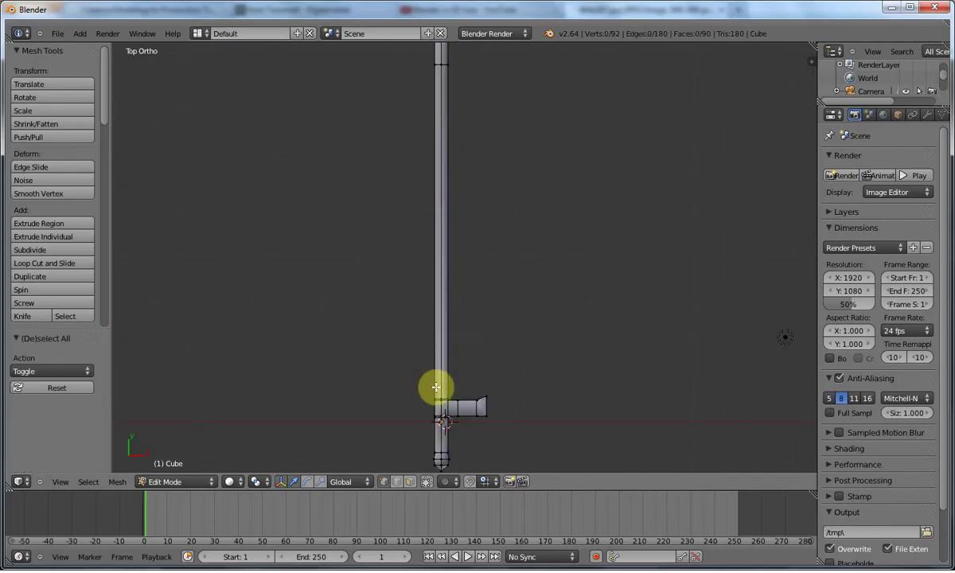
pyautogui.keyDown('shift'); pyautogui.moveTo(436, 387); pyautogui.dragTo(442, 242, button='middle'); pyautogui.keyUp('shift')
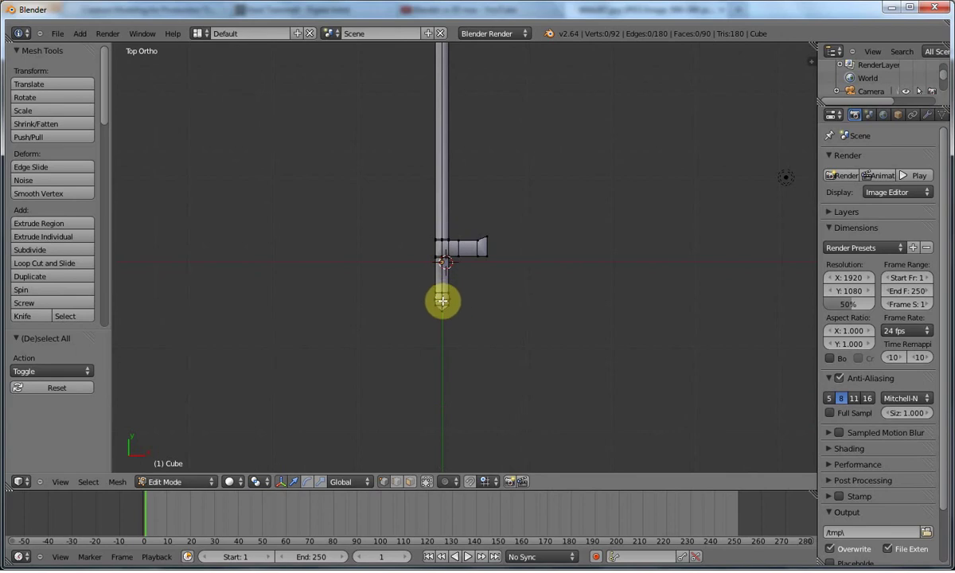
pyautogui.hotkey('alt', 'Tab')
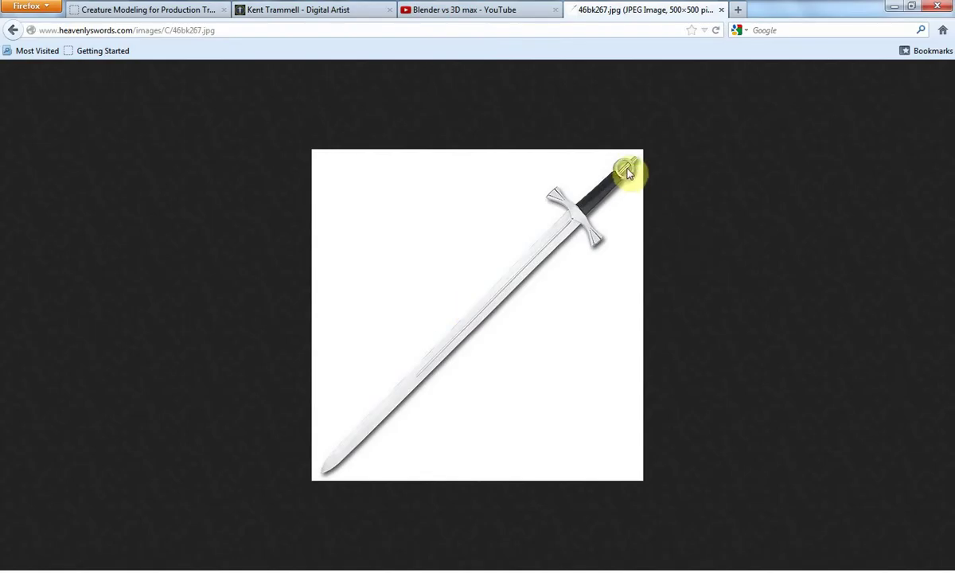
pyautogui.hotkey('alt', 'Tab')
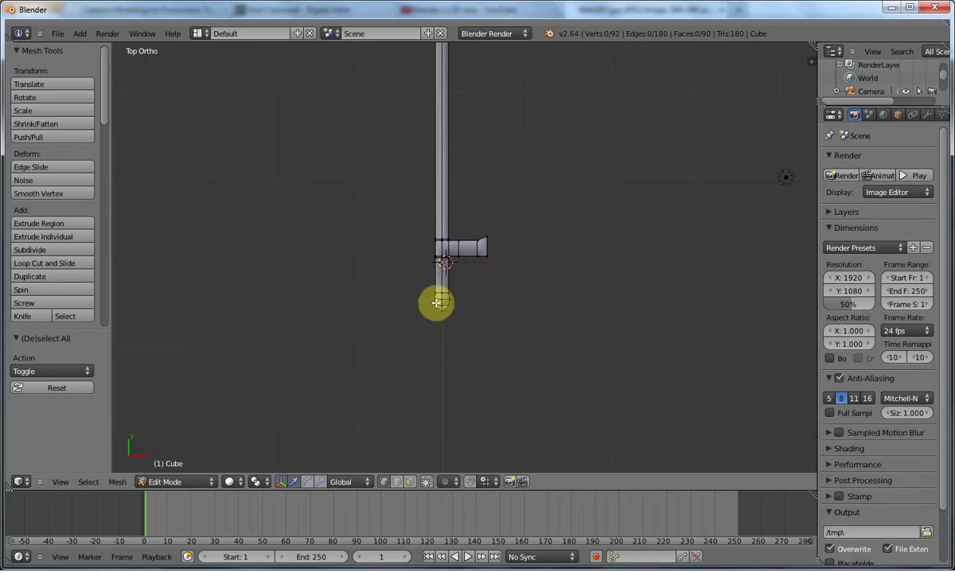
pyautogui.scroll(2, 436, 302)
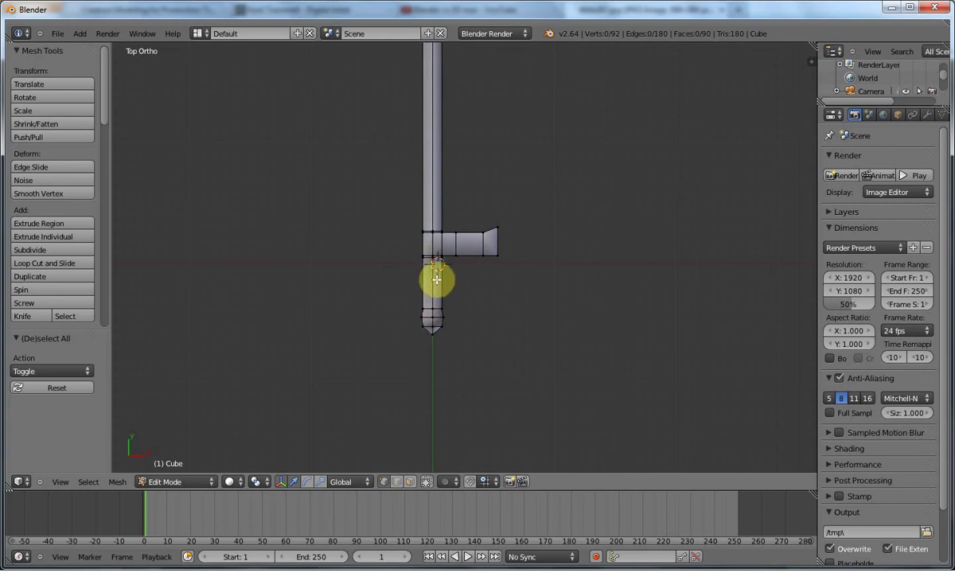
pyautogui.moveTo(440, 277); pyautogui.dragTo(396, 192, button='middle')
pyautogui.moveTo(422, 288); pyautogui.dragTo(390, 311, button='middle')
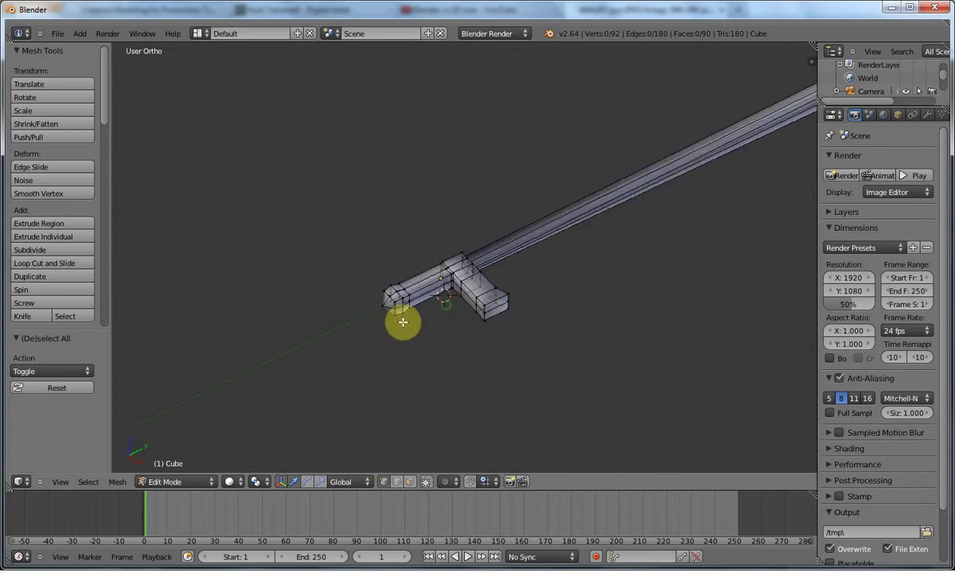
pyautogui.press('a')
pyautogui.press('a')
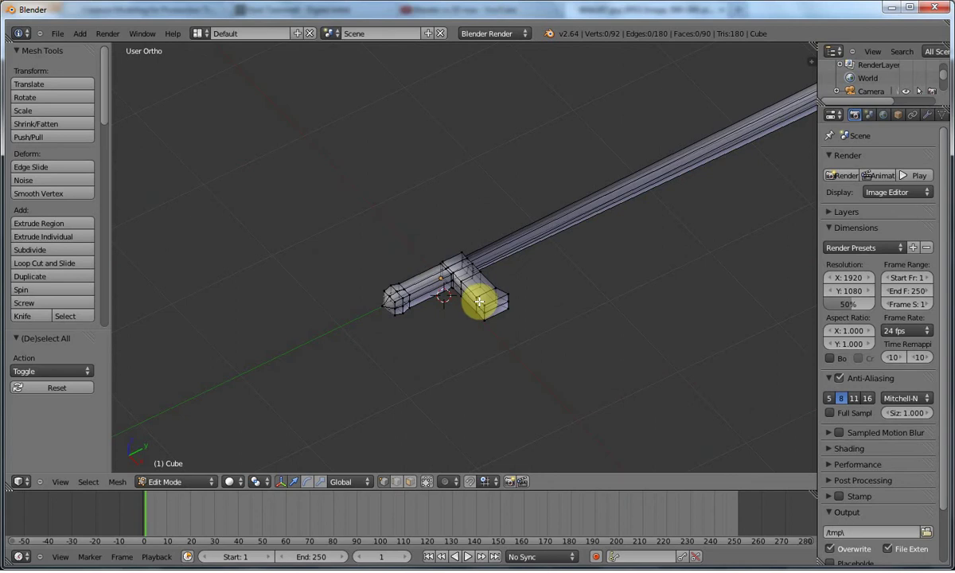
pyautogui.keyDown('alt'); pyautogui.rightClick(481, 304); pyautogui.keyUp('alt')
pyautogui.keyDown('alt'); pyautogui.rightClick(476, 297); pyautogui.keyUp('alt')
pyautogui.scroll(3, 472, 296)
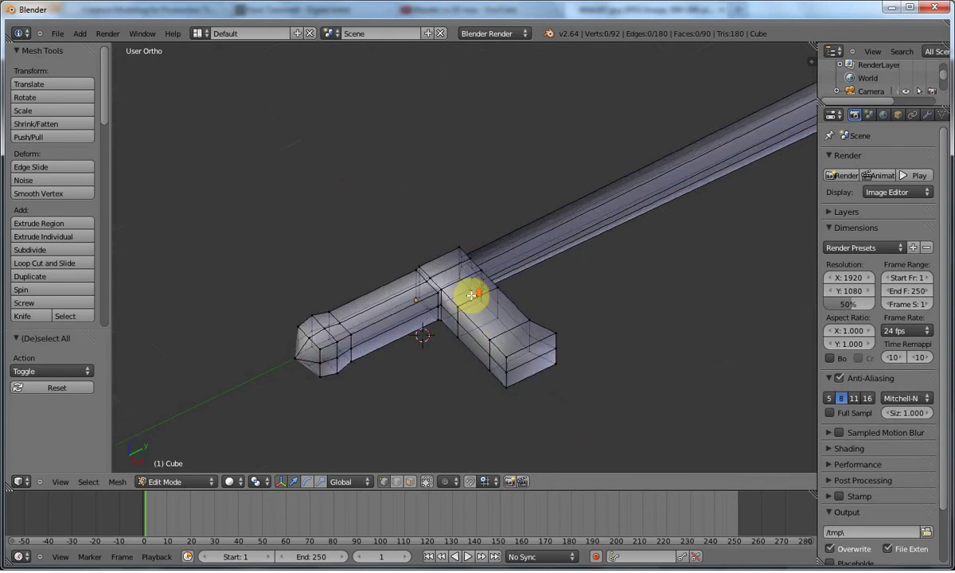
pyautogui.keyDown('alt'); pyautogui.rightClick(485, 339); pyautogui.keyUp('alt')
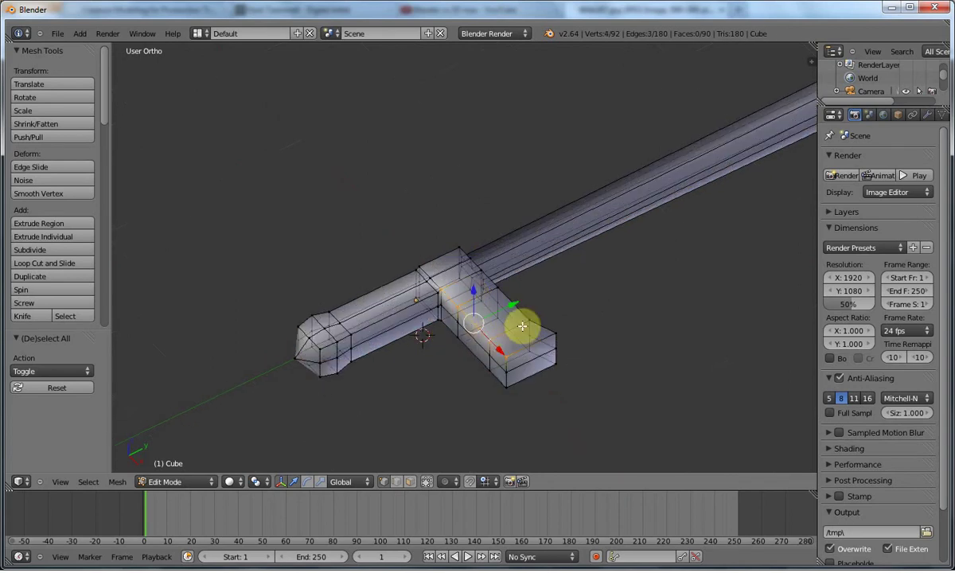
pyautogui.keyDown('alt'); pyautogui.keyDown('shift'); pyautogui.rightClick(496, 284); pyautogui.keyUp('shift'); pyautogui.keyUp('alt')
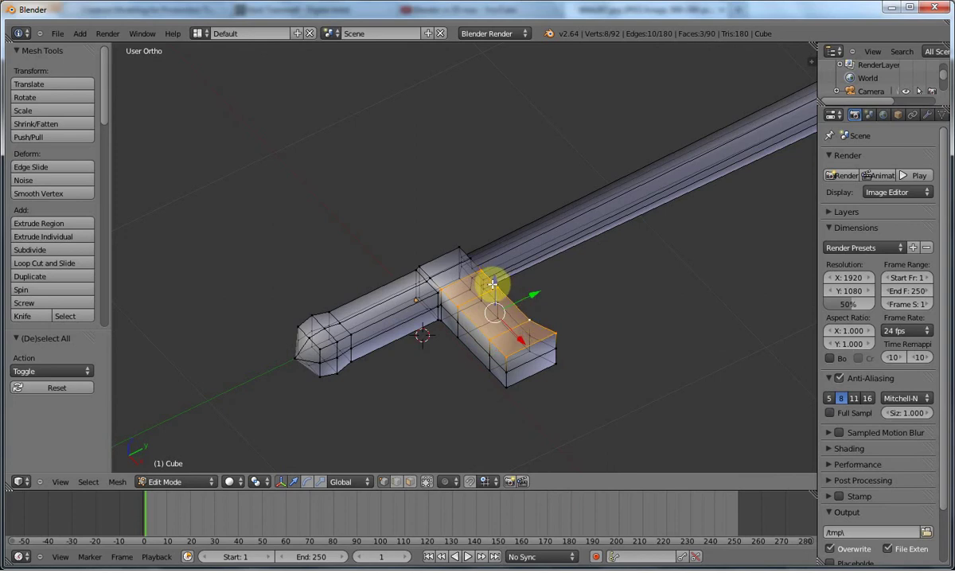
pyautogui.click(408, 481)
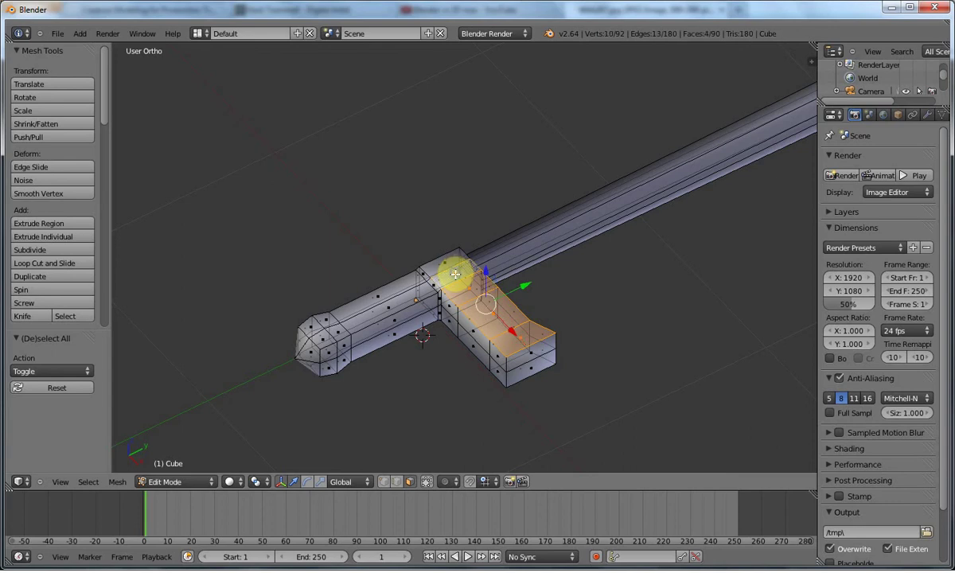
# Clear the face selection and add a centred loop cut running lengthwise around the guard
pyautogui.press('a')
pyautogui.hotkey('ctrl', 'r')
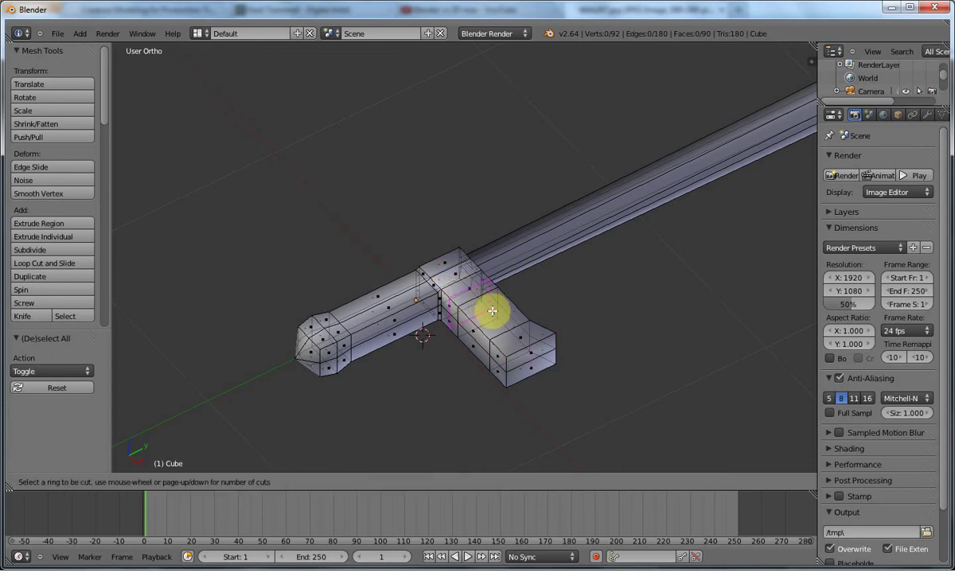
pyautogui.click(476, 303)
pyautogui.click(475, 304)
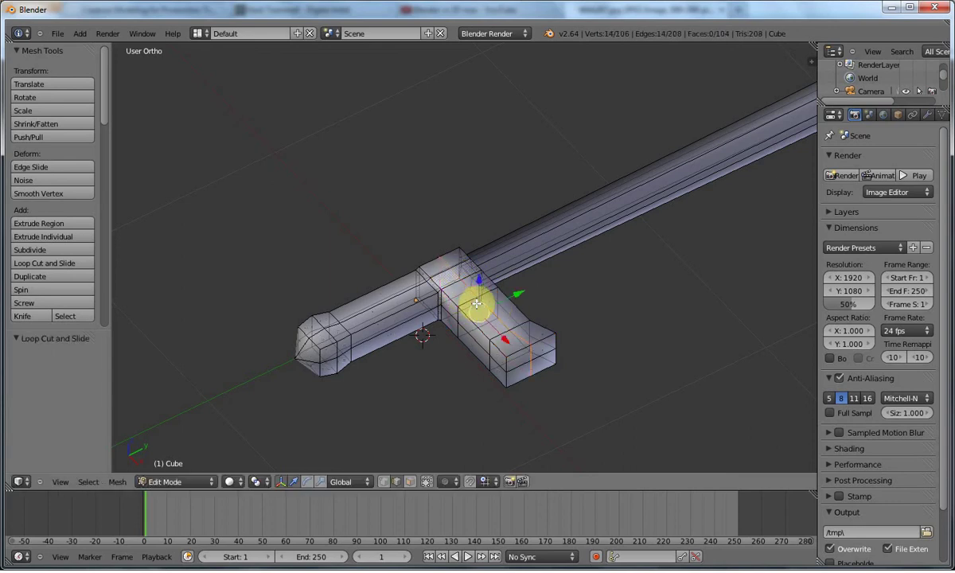
# Select the long outer corner edges of the guard on both its blade side and handle side
pyautogui.keyDown('alt'); pyautogui.rightClick(541, 325); pyautogui.keyUp('alt')
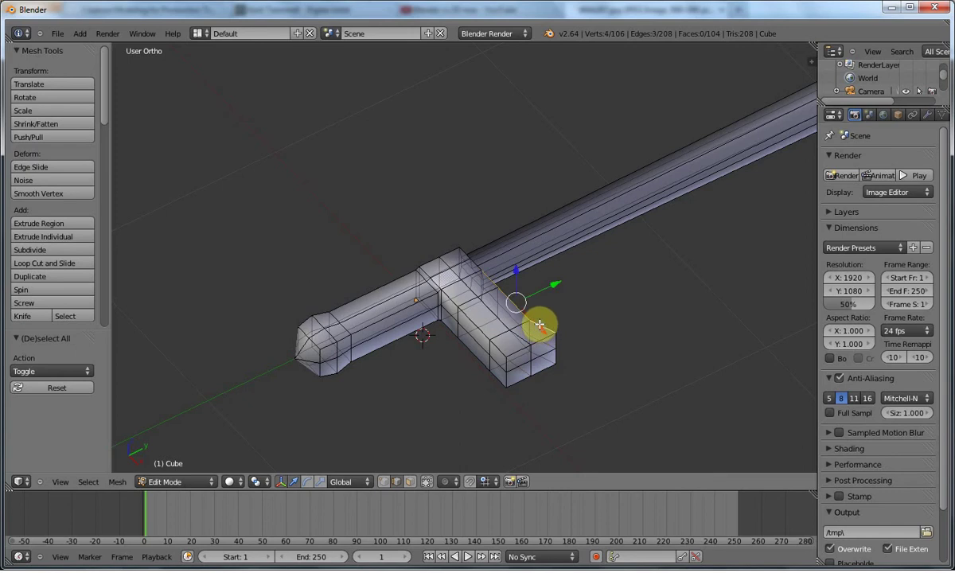
pyautogui.keyDown('alt'); pyautogui.keyDown('shift'); pyautogui.rightClick(463, 251); pyautogui.keyUp('shift'); pyautogui.keyUp('alt')
pyautogui.keyDown('alt'); pyautogui.keyDown('shift'); pyautogui.rightClick(428, 274); pyautogui.keyUp('shift'); pyautogui.keyUp('alt')
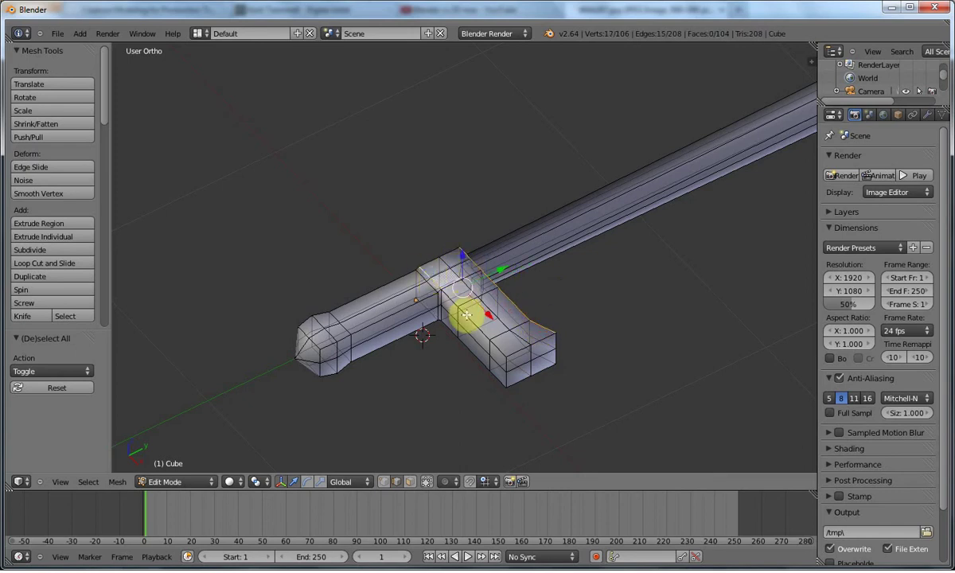
pyautogui.keyDown('alt'); pyautogui.keyDown('shift'); pyautogui.rightClick(475, 358); pyautogui.keyUp('shift'); pyautogui.keyUp('alt')
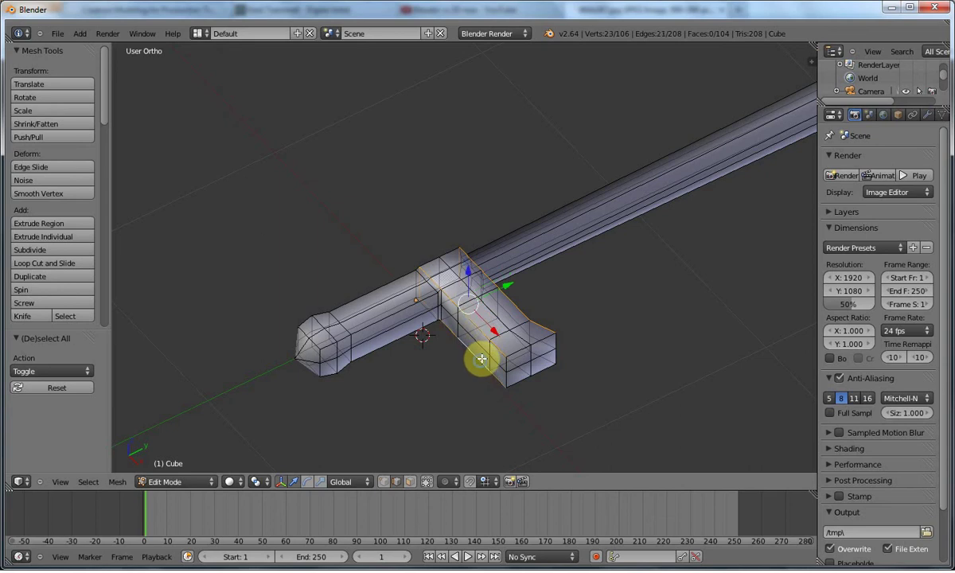
pyautogui.keyDown('alt'); pyautogui.keyDown('shift'); pyautogui.rightClick(532, 380); pyautogui.keyUp('shift'); pyautogui.keyUp('alt')
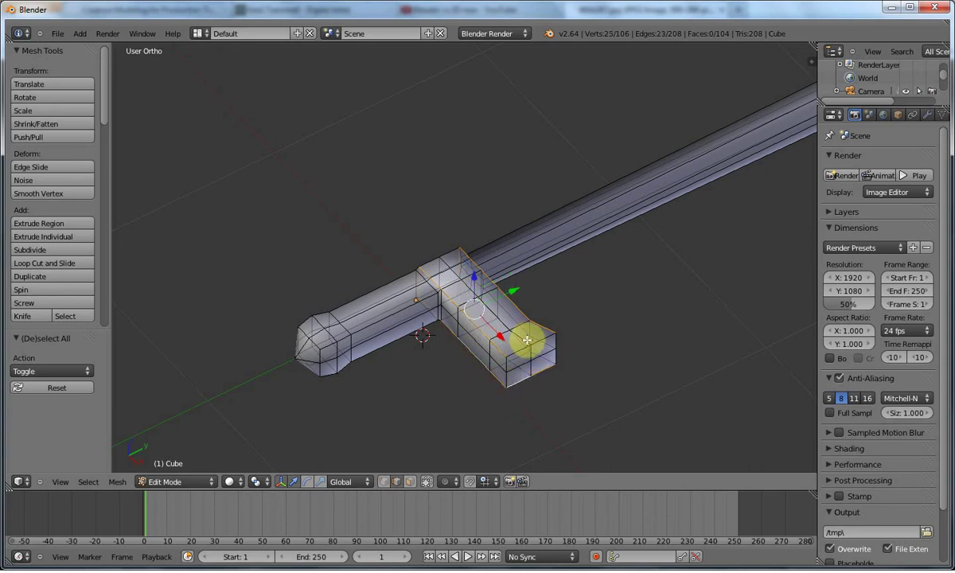
pyautogui.keyDown('alt'); pyautogui.keyDown('shift'); pyautogui.rightClick(521, 348); pyautogui.keyUp('shift'); pyautogui.keyUp('alt')
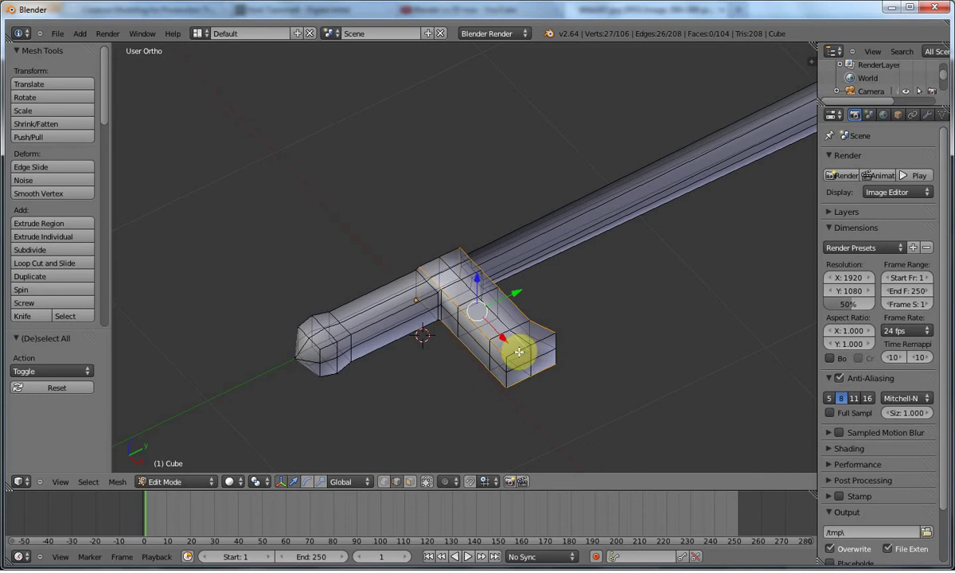
pyautogui.hotkey('ctrl', 'z')
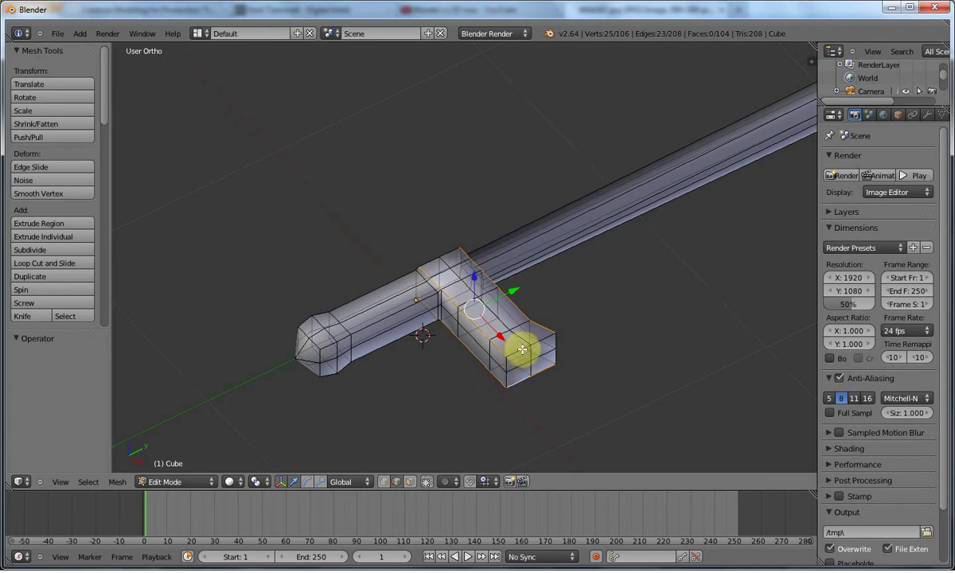
pyautogui.keyDown('alt'); pyautogui.keyDown('shift'); pyautogui.rightClick(521, 351); pyautogui.keyUp('shift'); pyautogui.keyUp('alt')
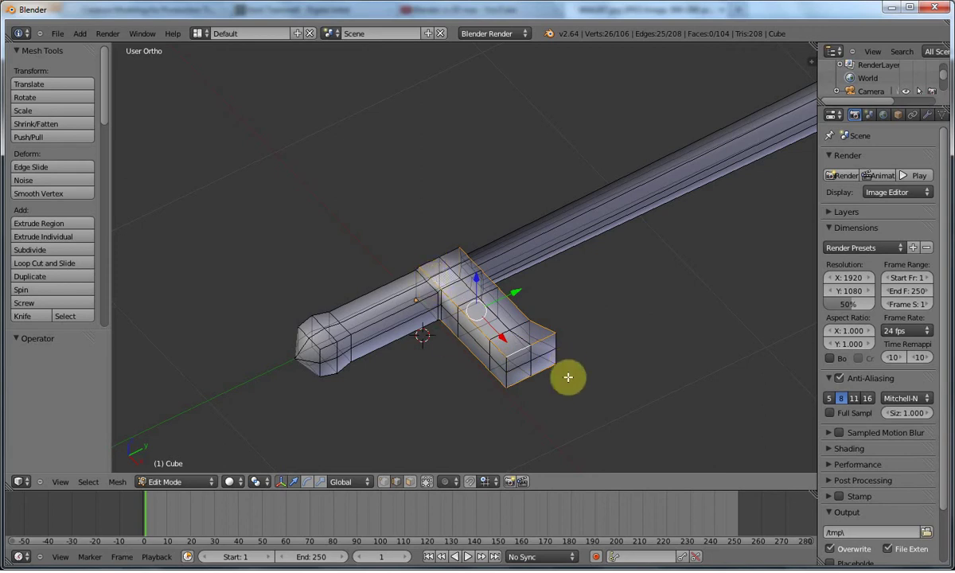
pyautogui.keyDown('shift'); pyautogui.rightClick(519, 351); pyautogui.keyUp('shift')
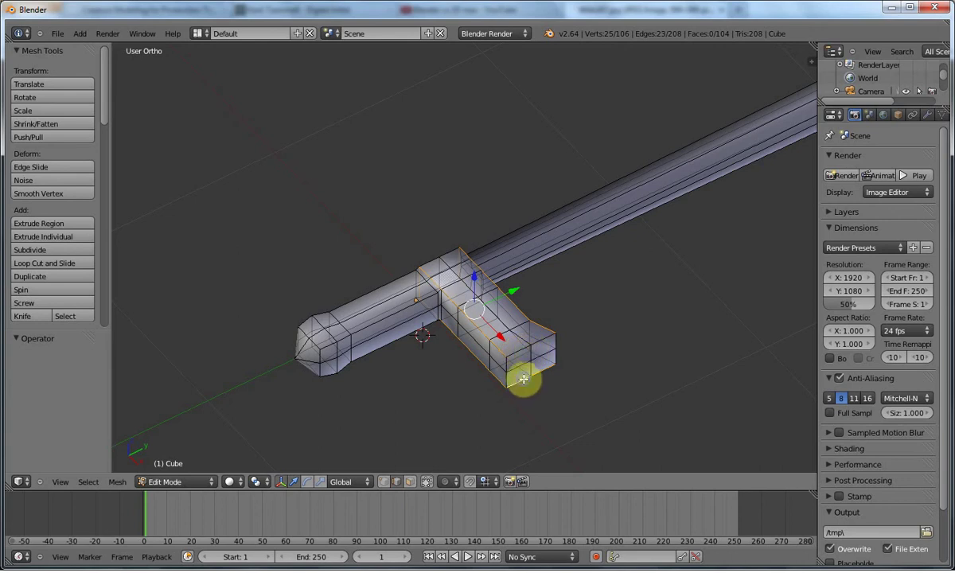
pyautogui.keyDown('alt'); pyautogui.keyDown('shift'); pyautogui.rightClick(523, 379); pyautogui.keyUp('shift'); pyautogui.keyUp('alt')
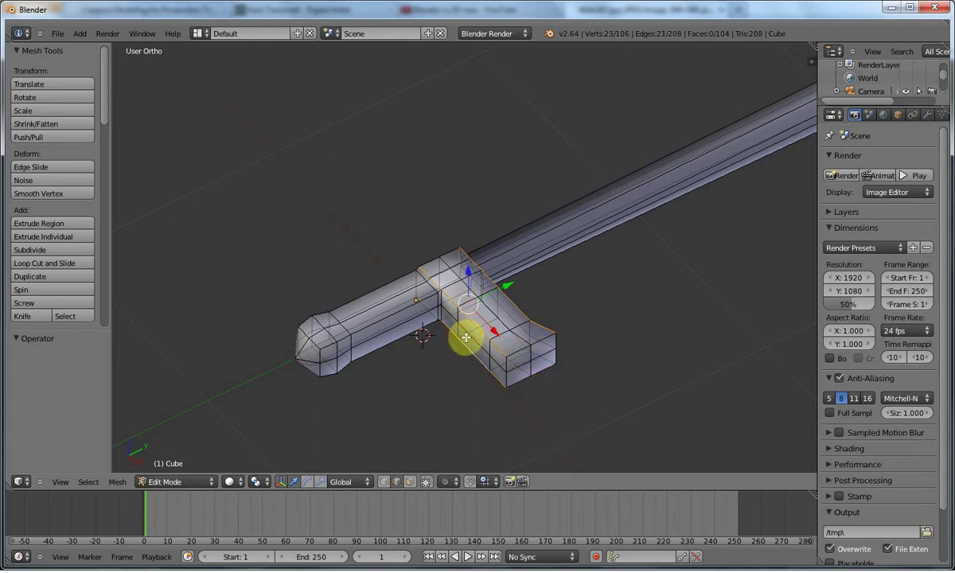
pyautogui.press('s')
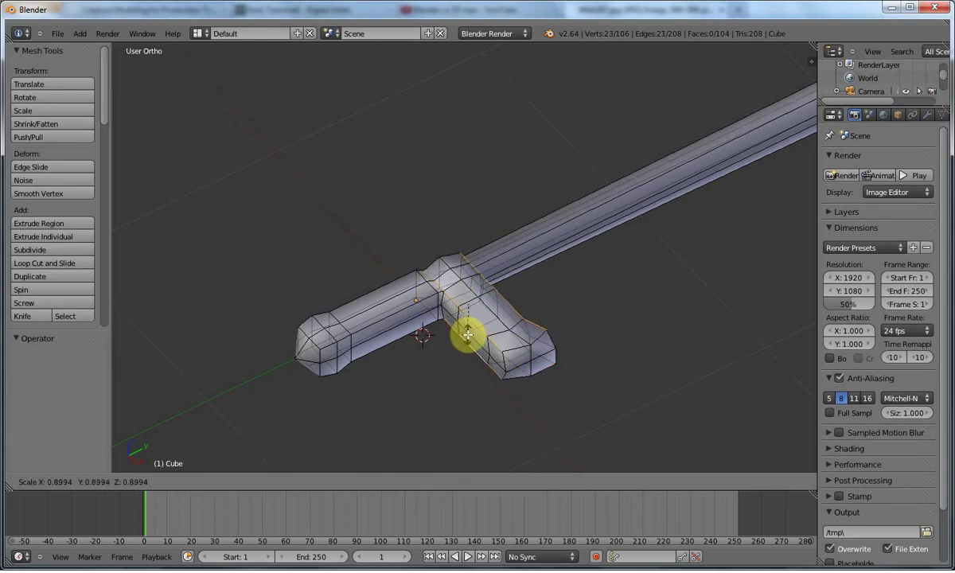
pyautogui.press('z')
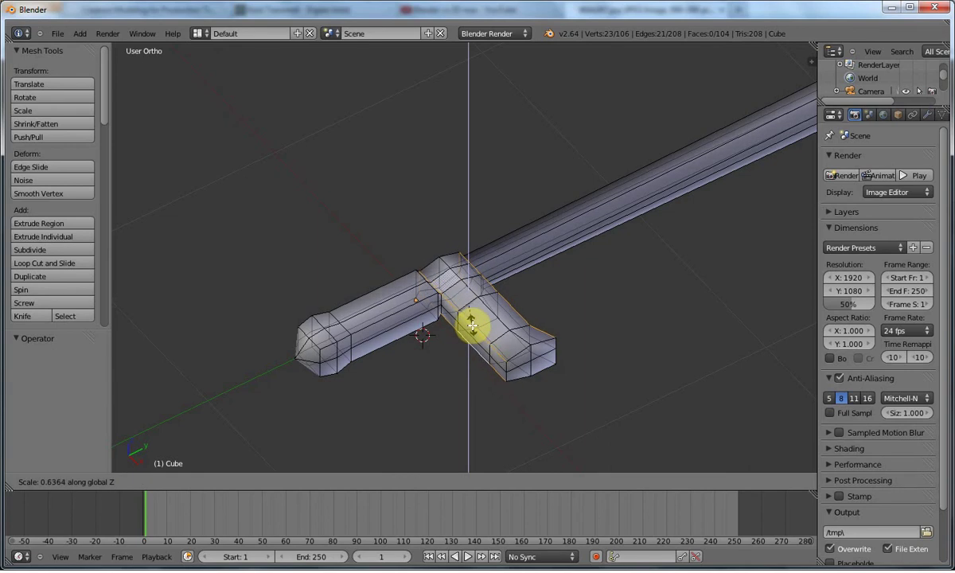
pyautogui.rightClick(472, 325)
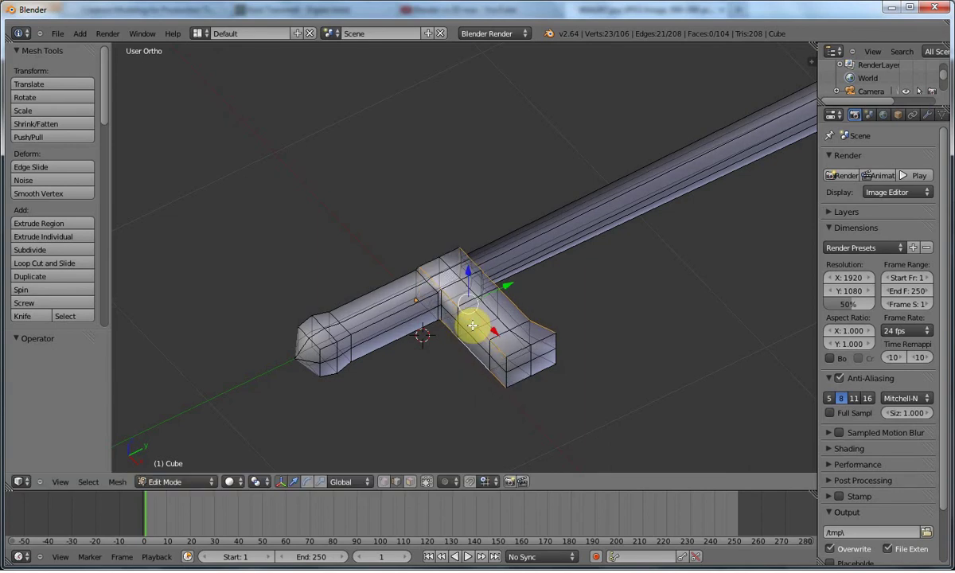
# In the right side view, scale the selected guard corner edges to about 0.814 along Z
pyautogui.press('KP_3')
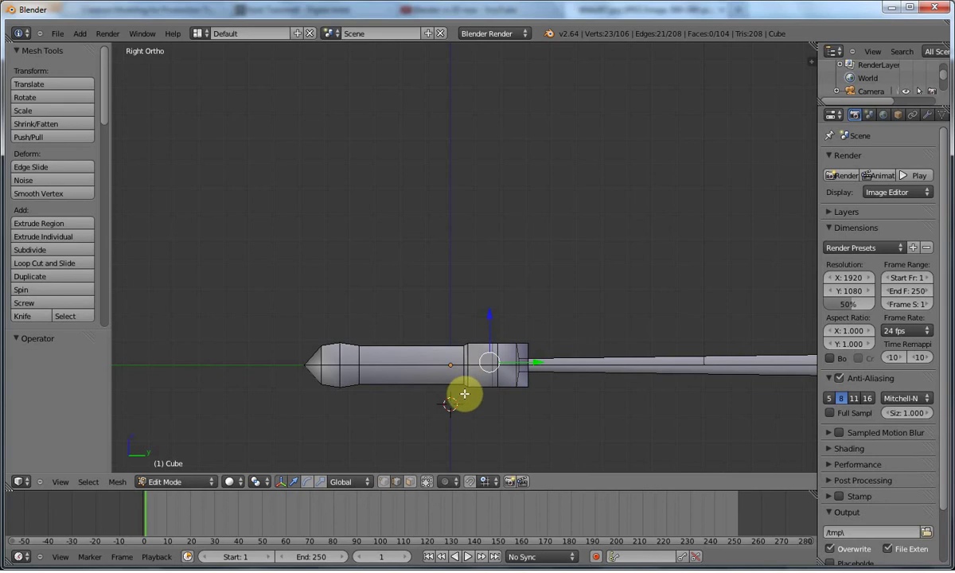
pyautogui.press('s')
pyautogui.press('z')
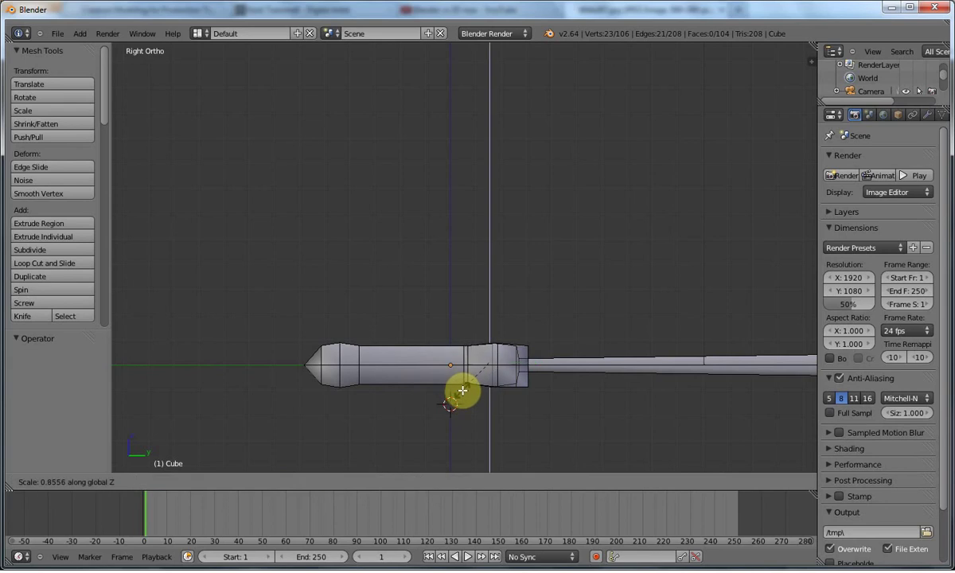
pyautogui.click(463, 391)
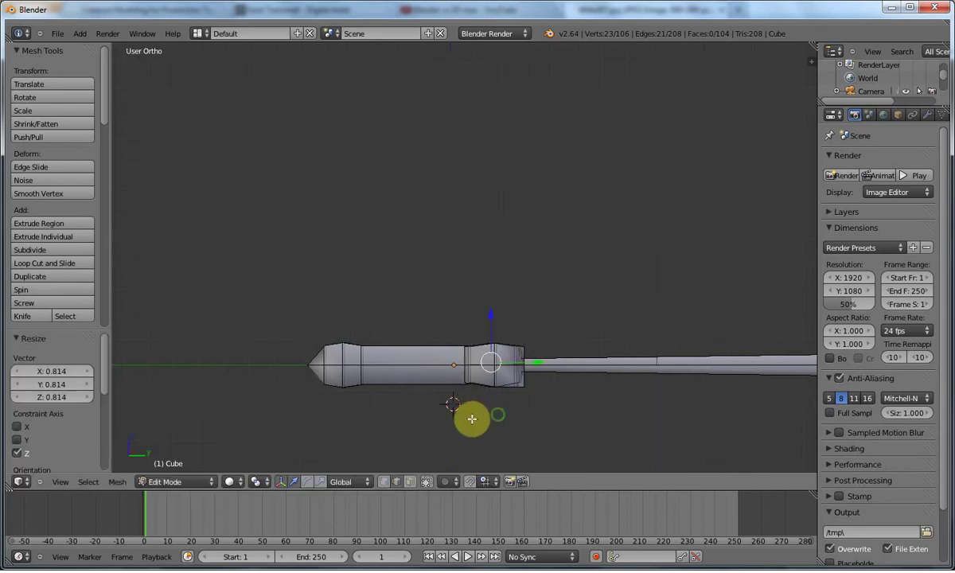
# Clear the guard selection and select the four long corner edge loops running along the handle and pommel
pyautogui.moveTo(468, 415); pyautogui.dragTo(419, 366, button='middle')
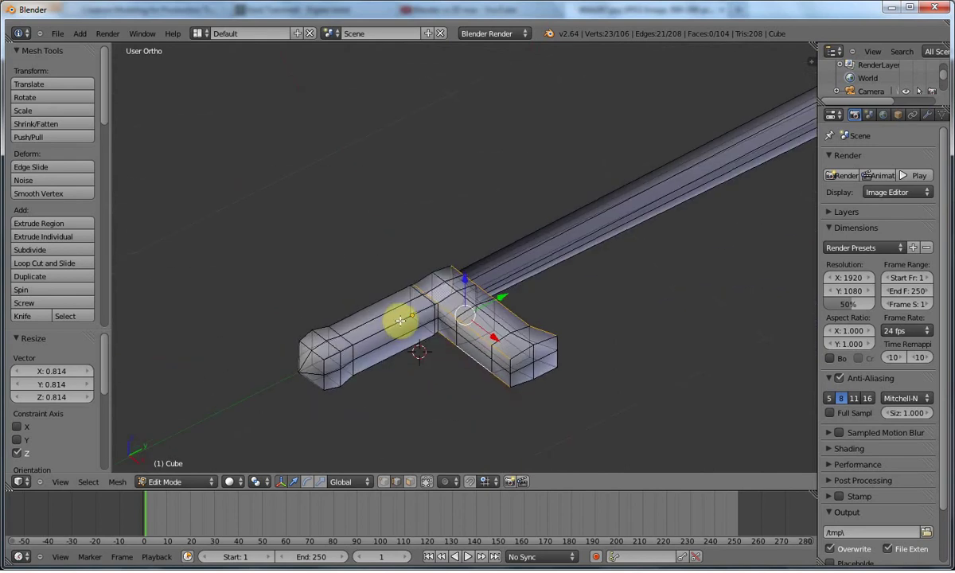
pyautogui.press('a')
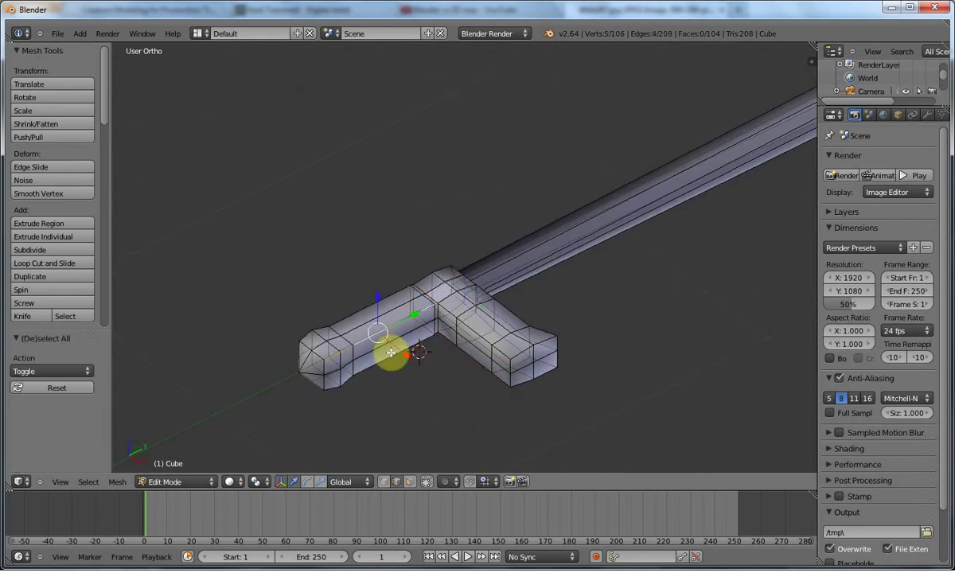
pyautogui.keyDown('alt'); pyautogui.keyDown('shift'); pyautogui.rightClick(391, 356); pyautogui.keyUp('shift'); pyautogui.keyUp('alt')
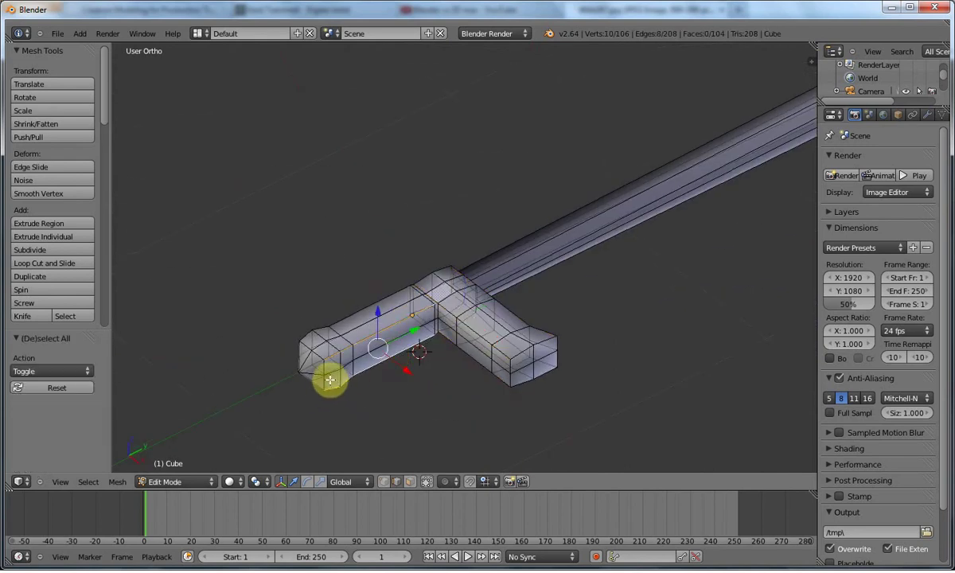
pyautogui.keyDown('alt'); pyautogui.keyDown('shift'); pyautogui.rightClick(342, 322); pyautogui.keyUp('shift'); pyautogui.keyUp('alt')
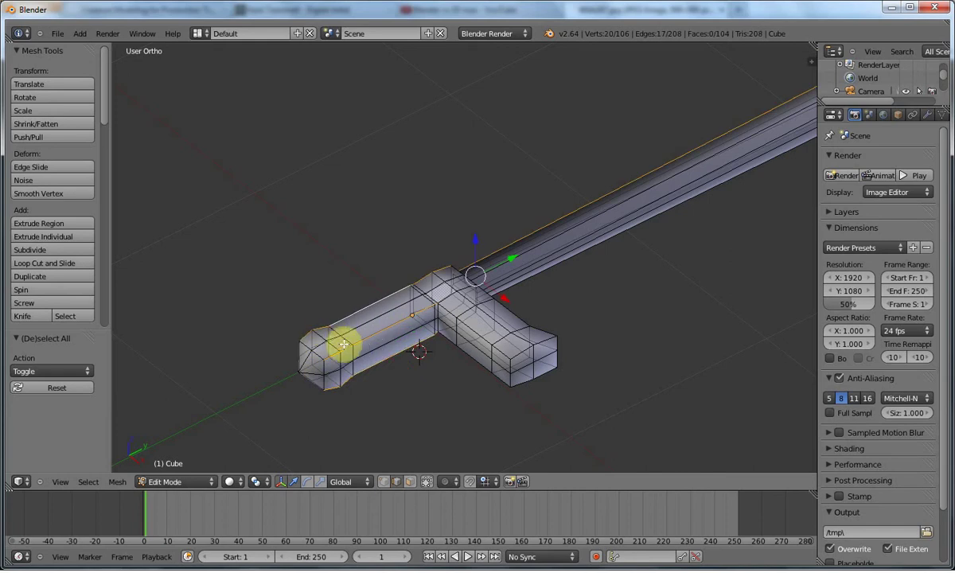
pyautogui.moveTo(342, 351); pyautogui.dragTo(509, 395, button='middle')
pyautogui.keyDown('alt'); pyautogui.keyDown('shift'); pyautogui.rightClick(420, 407); pyautogui.keyUp('shift'); pyautogui.keyUp('alt')
pyautogui.scroll(-3, 511, 395)
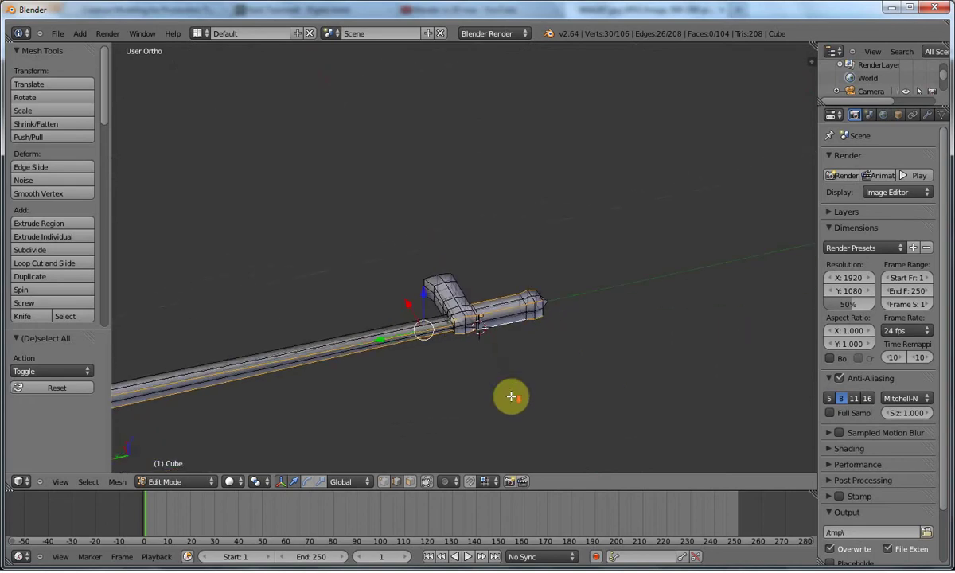
# In the left side view, remove the blade's long edges and its far-end edges from the edge loop selection
pyautogui.press('KP_1')
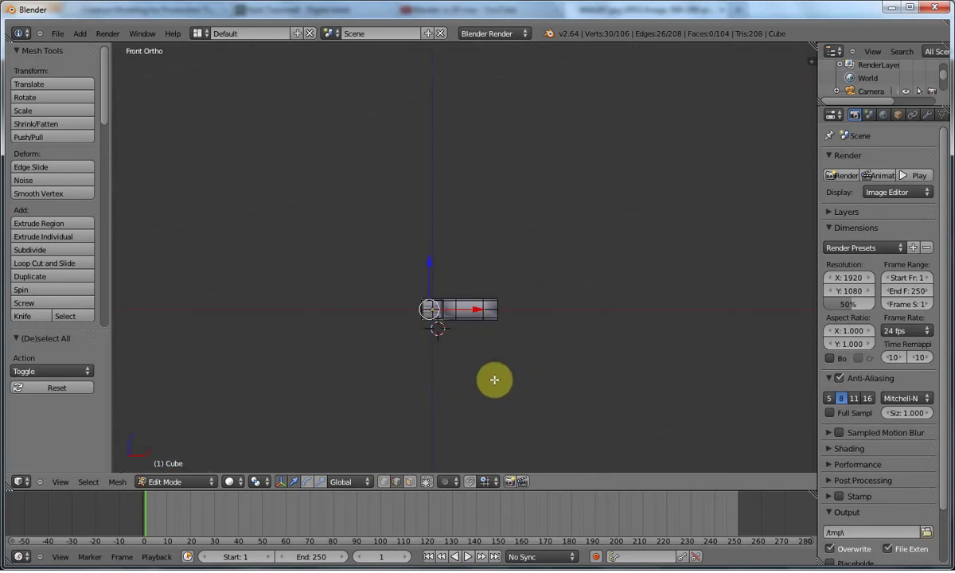
pyautogui.press('KP_3')
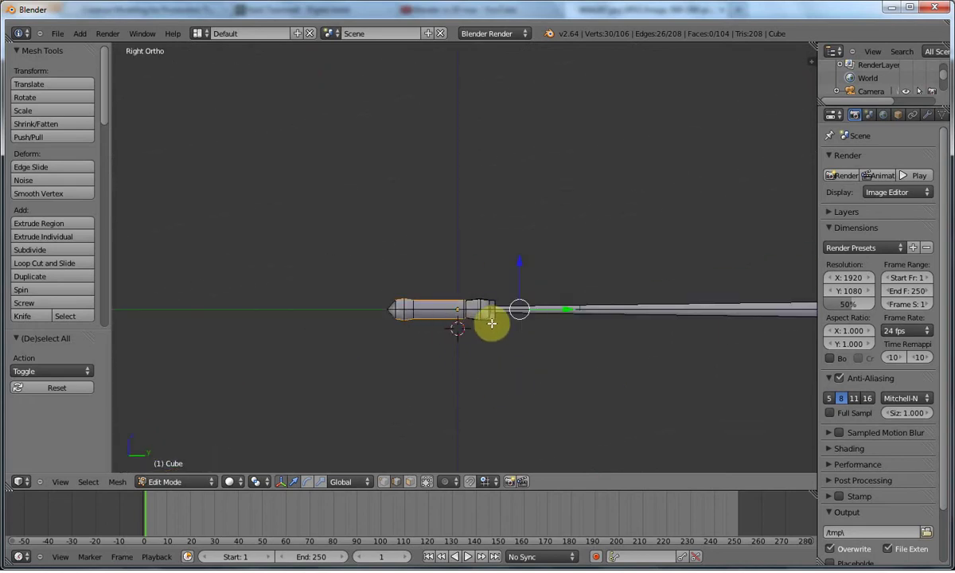
pyautogui.press('ctrl+KP_3')
pyautogui.rightClick(439, 307)
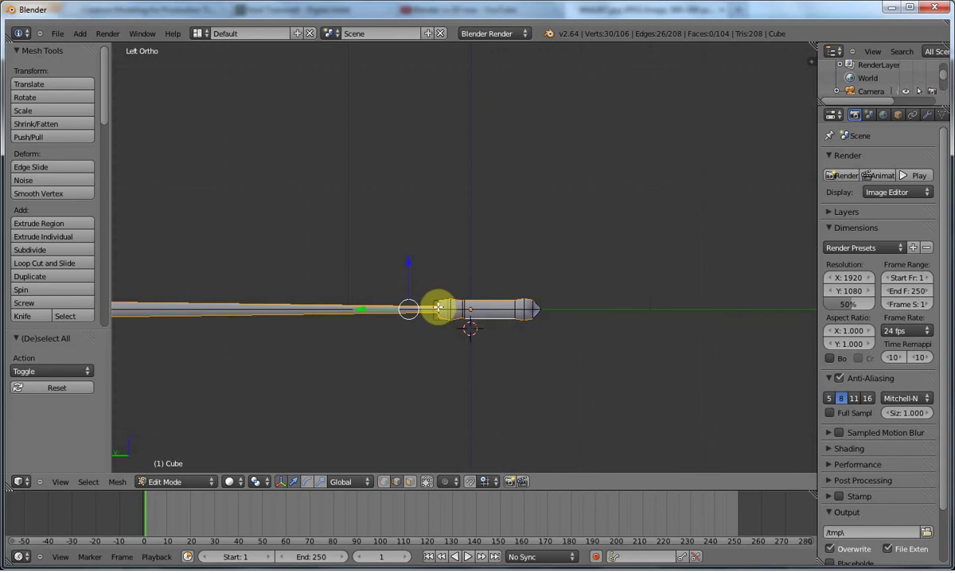
pyautogui.scroll(2, 438, 307)
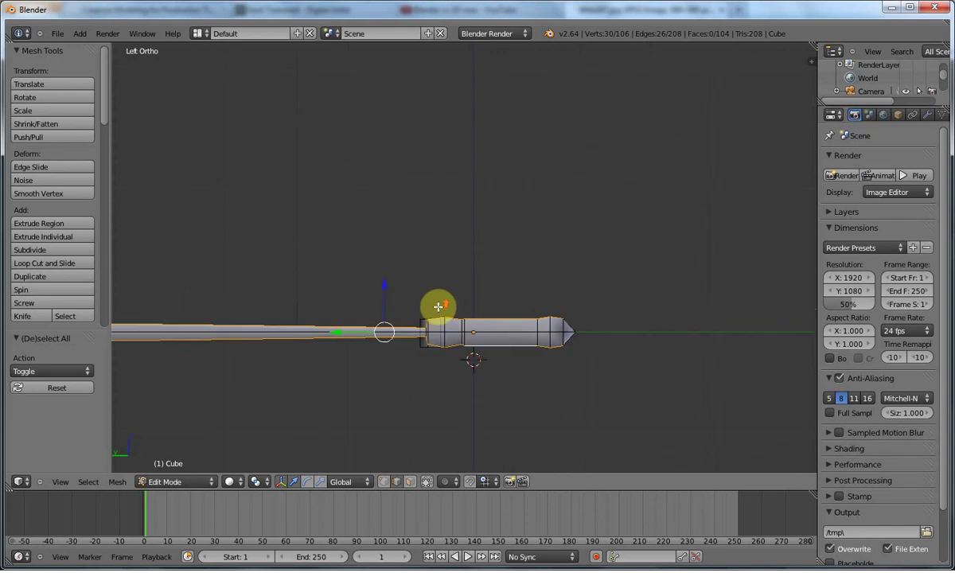
pyautogui.keyDown('alt'); pyautogui.keyDown('shift'); pyautogui.rightClick(411, 338); pyautogui.keyUp('shift'); pyautogui.keyUp('alt')
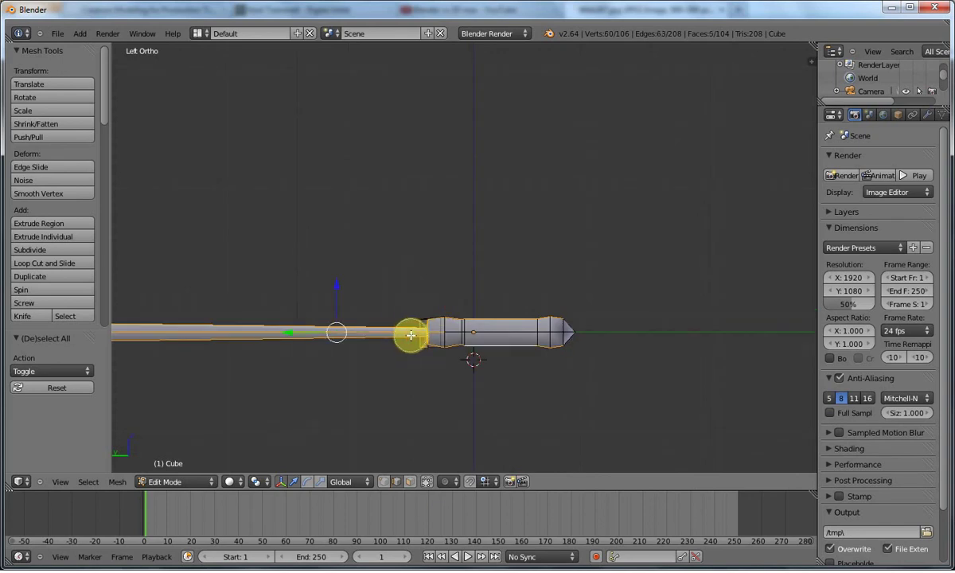
pyautogui.keyDown('alt'); pyautogui.keyDown('shift'); pyautogui.rightClick(409, 331); pyautogui.keyUp('shift'); pyautogui.keyUp('alt')
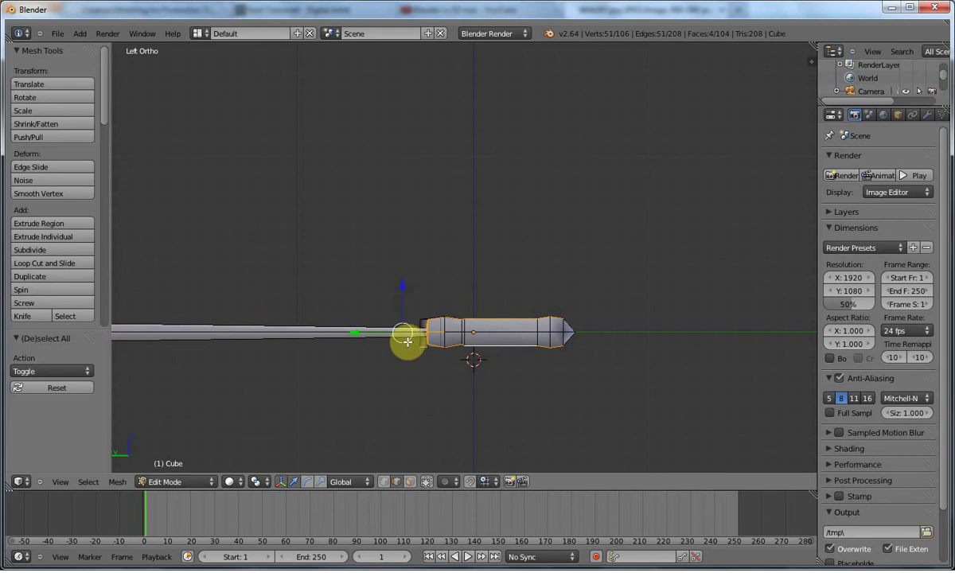
pyautogui.keyDown('alt'); pyautogui.rightClick(407, 341); pyautogui.keyUp('alt')
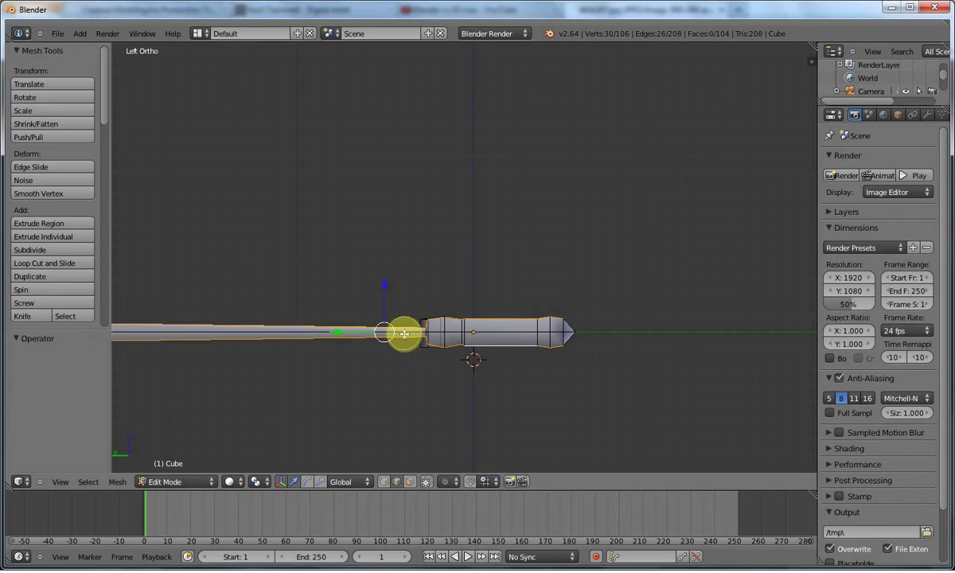
pyautogui.keyDown('alt'); pyautogui.keyDown('shift'); pyautogui.rightClick(408, 332); pyautogui.keyUp('shift'); pyautogui.keyUp('alt')
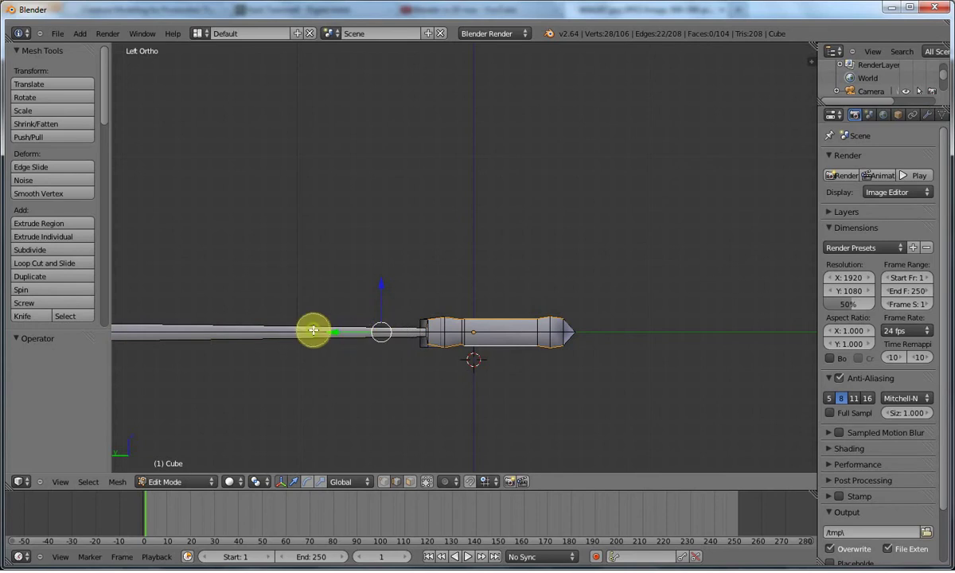
pyautogui.scroll(-6, 223, 310)
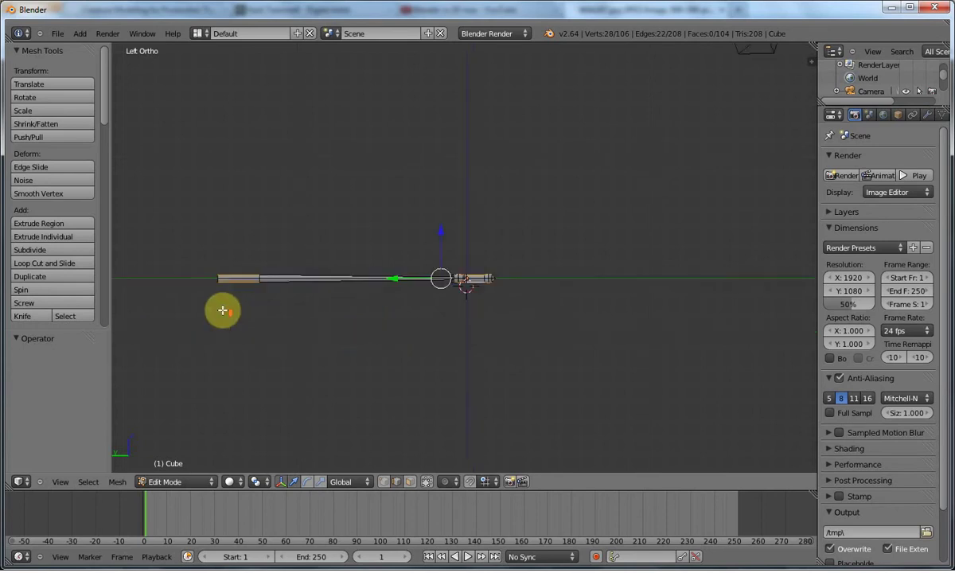
pyautogui.keyDown('alt'); pyautogui.keyDown('shift'); pyautogui.rightClick(229, 279); pyautogui.keyUp('shift'); pyautogui.keyUp('alt')
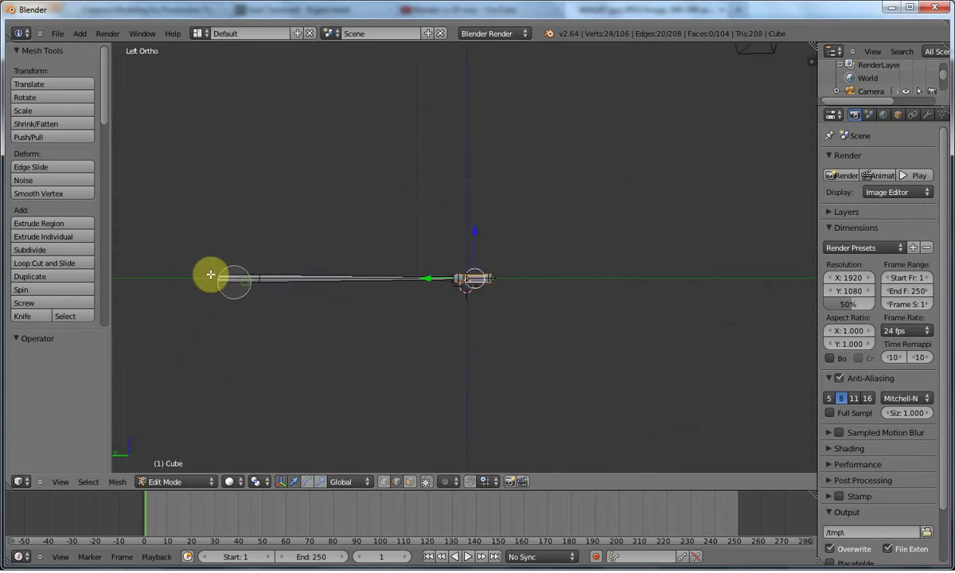
pyautogui.scroll(7, 379, 333)
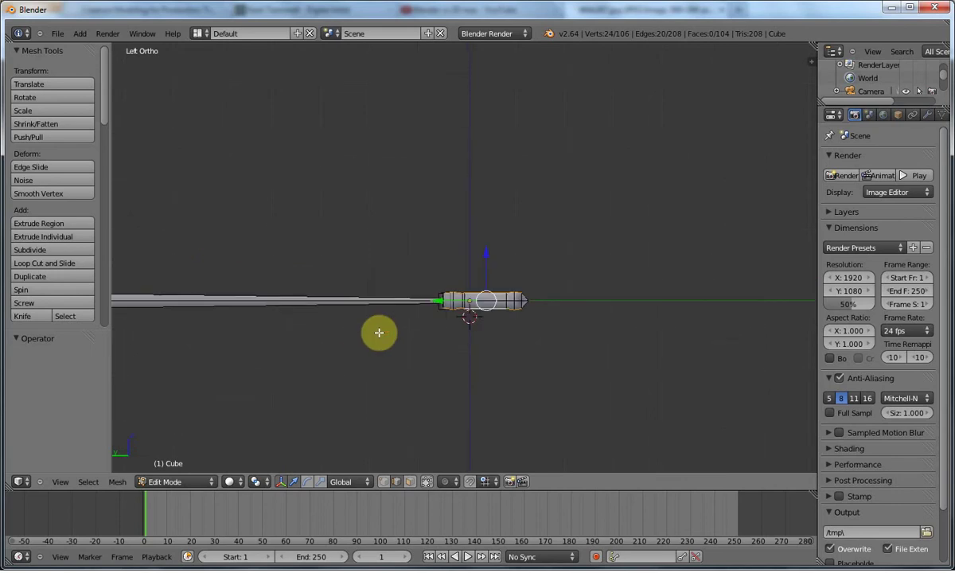
# Deselect the guard's edges in the left side view, keeping only the handle and pommel corner edges selected
pyautogui.moveTo(407, 342); pyautogui.dragTo(395, 362, button='middle')
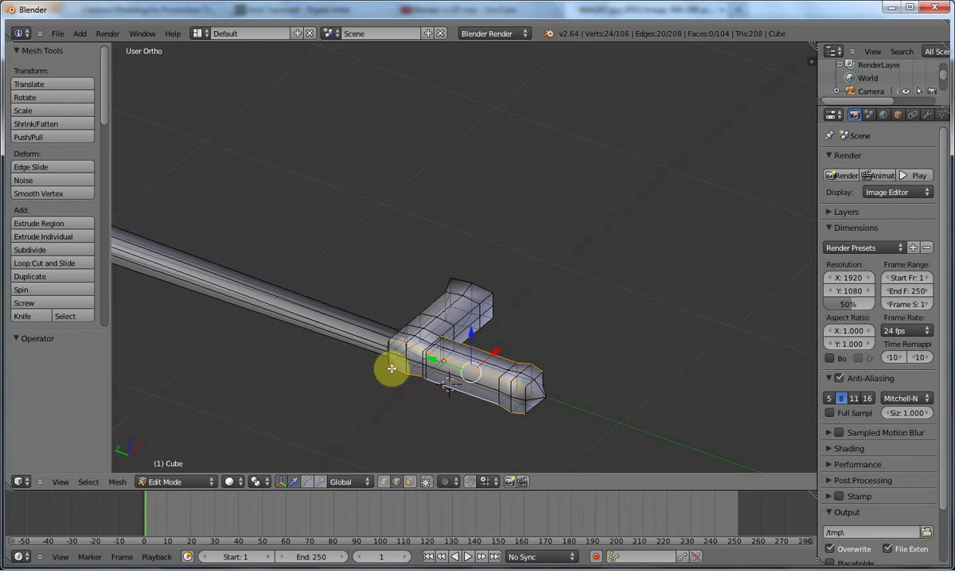
pyautogui.press('KP_1')
pyautogui.press('KP_3')
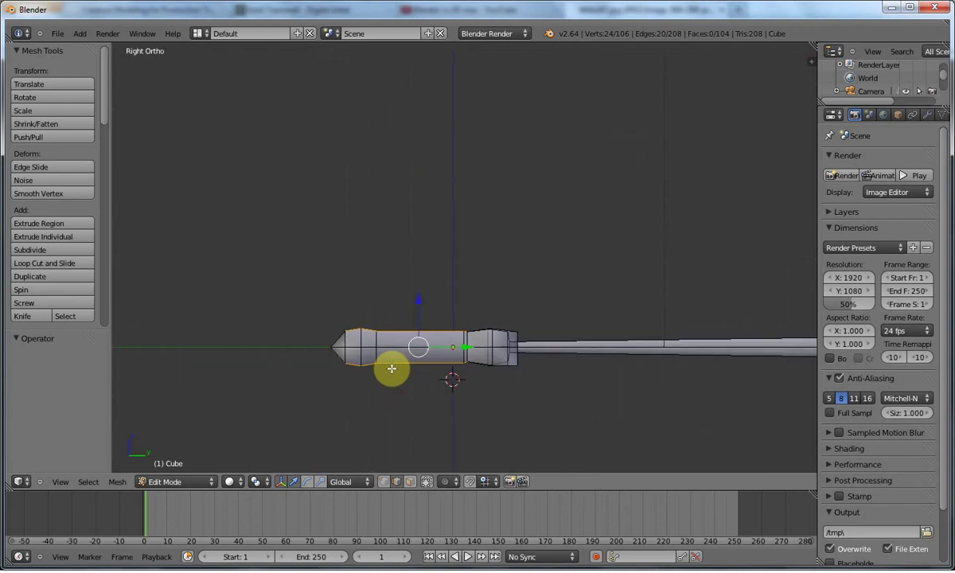
pyautogui.press('ctrl+KP_3')
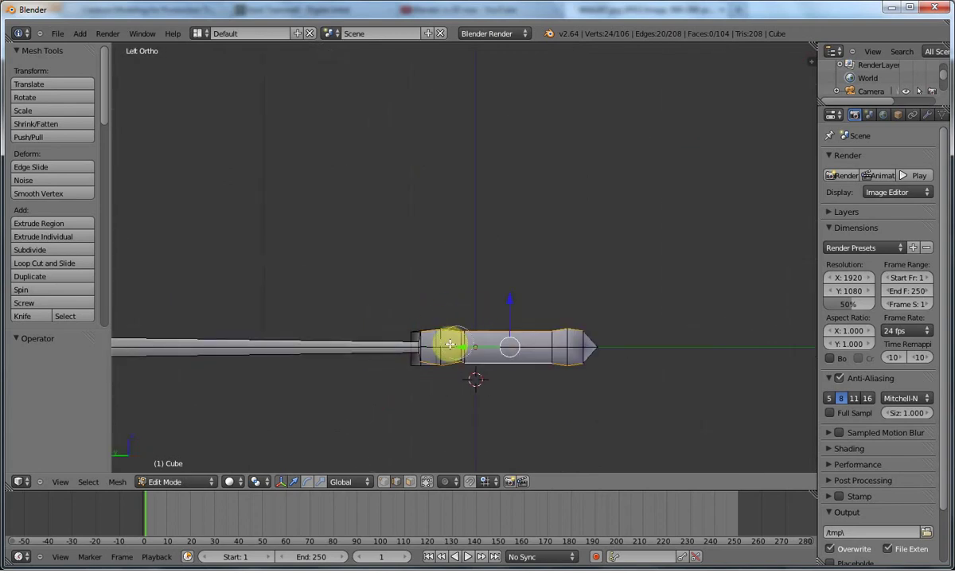
pyautogui.moveTo(437, 334)
pyautogui.mouseDown(button='middle')
pyautogui.moveTo(435, 355)
pyautogui.moveTo(446, 354)
pyautogui.moveTo(444, 338)
pyautogui.mouseUp(button='middle')
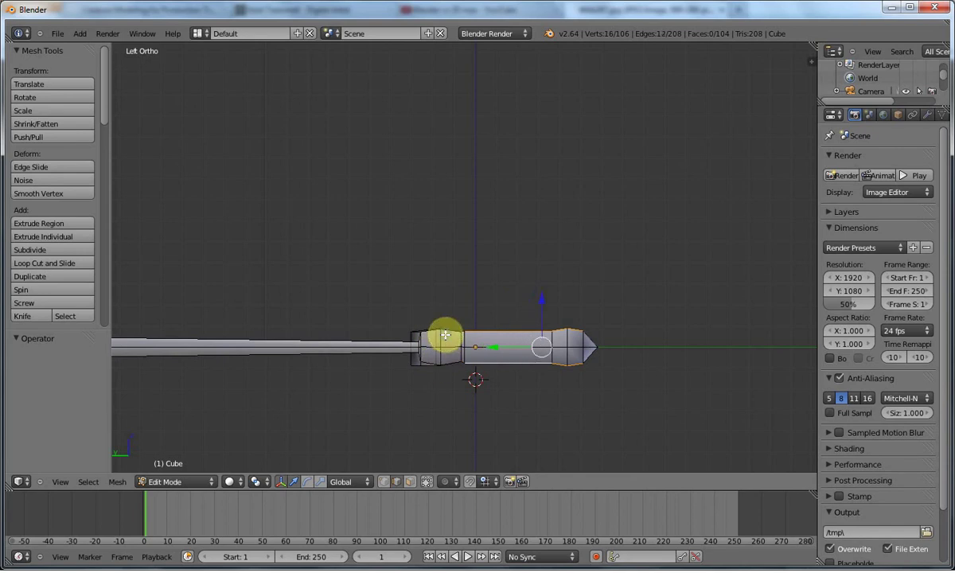
# Scale the selected handle and pommel corner edges to about 0.7 along X and Z, excluding the Y axis
pyautogui.moveTo(446, 334); pyautogui.dragTo(386, 383, button='middle')
pyautogui.press('s')
pyautogui.press('z')
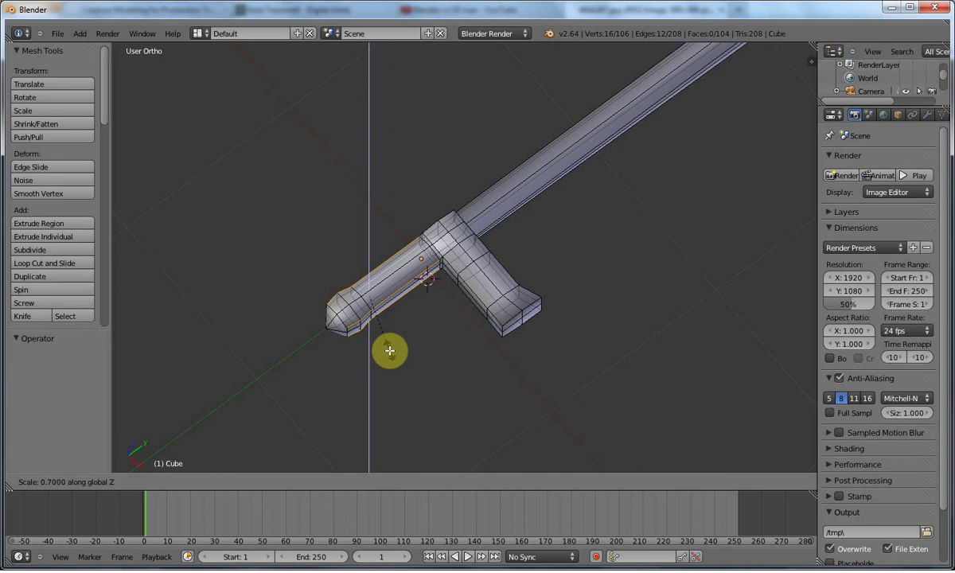
pyautogui.hotkey('shift', 'y')
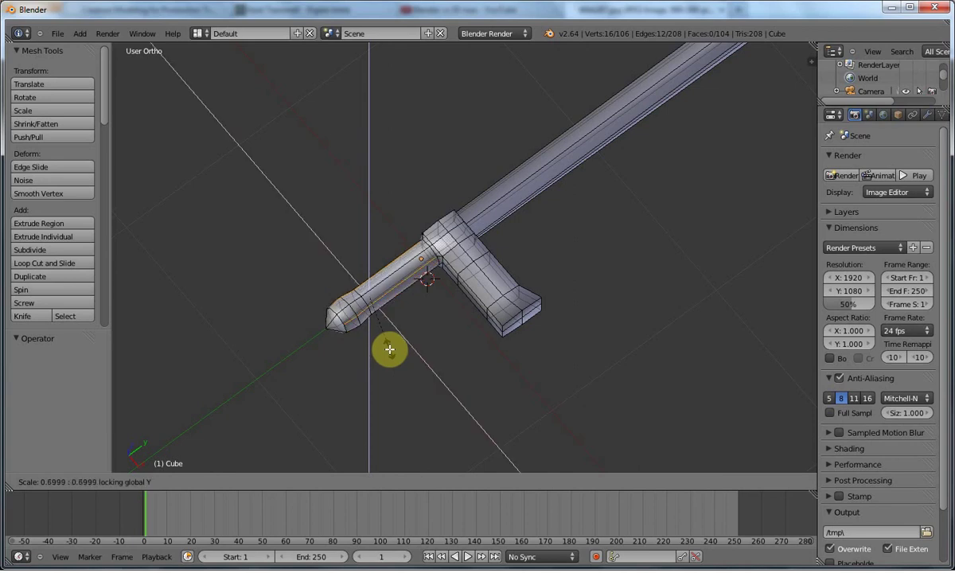
pyautogui.click(389, 348)
# Switch to Object Mode and add level 1 subdivision to the sword, checking the smoothed guard up close
pyautogui.moveTo(405, 347); pyautogui.dragTo(486, 260, button='middle')
pyautogui.moveTo(405, 351)
pyautogui.mouseDown(button='middle')
pyautogui.moveTo(448, 367)
pyautogui.moveTo(446, 405)
pyautogui.moveTo(465, 369)
pyautogui.moveTo(417, 334)
pyautogui.moveTo(375, 348)
pyautogui.moveTo(407, 369)
pyautogui.mouseUp(button='middle')
pyautogui.press('Tab')
pyautogui.hotkey('ctrl', '1')
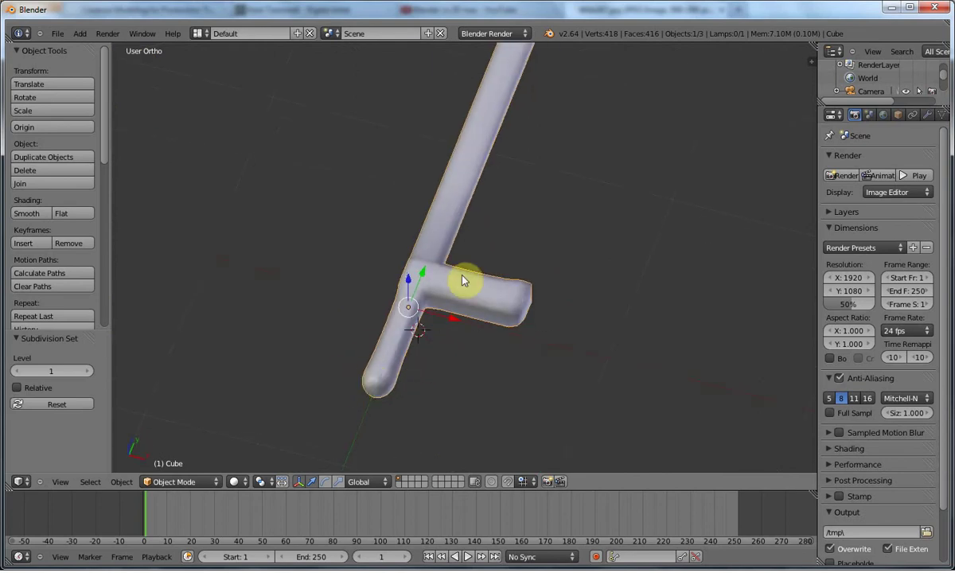
pyautogui.scroll(5, 464, 278)
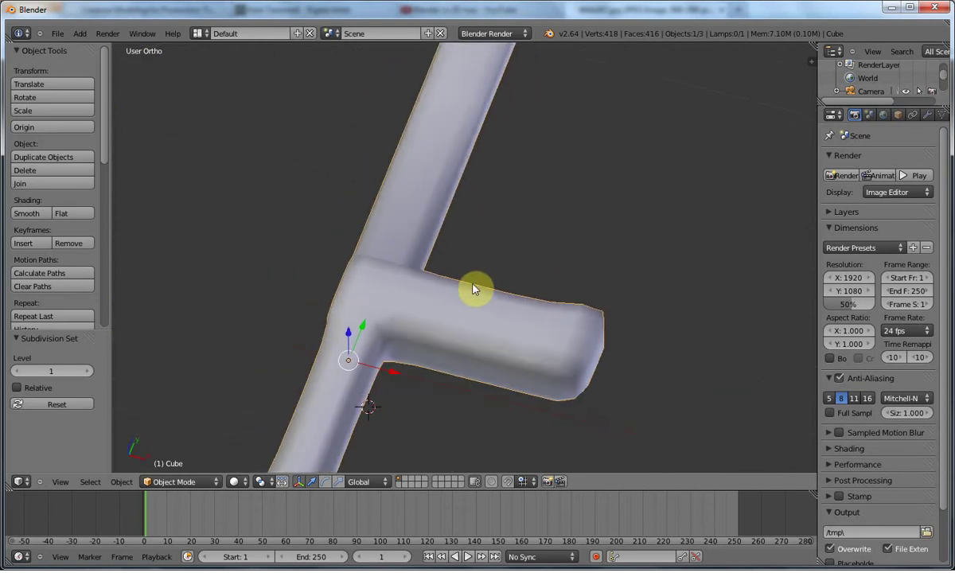
pyautogui.moveTo(473, 288); pyautogui.dragTo(395, 272, button='middle')
# In the top view, box-select the guard's handle-side edge vertices and move them about 0.027 along Y towards the blade
pyautogui.press('Tab')
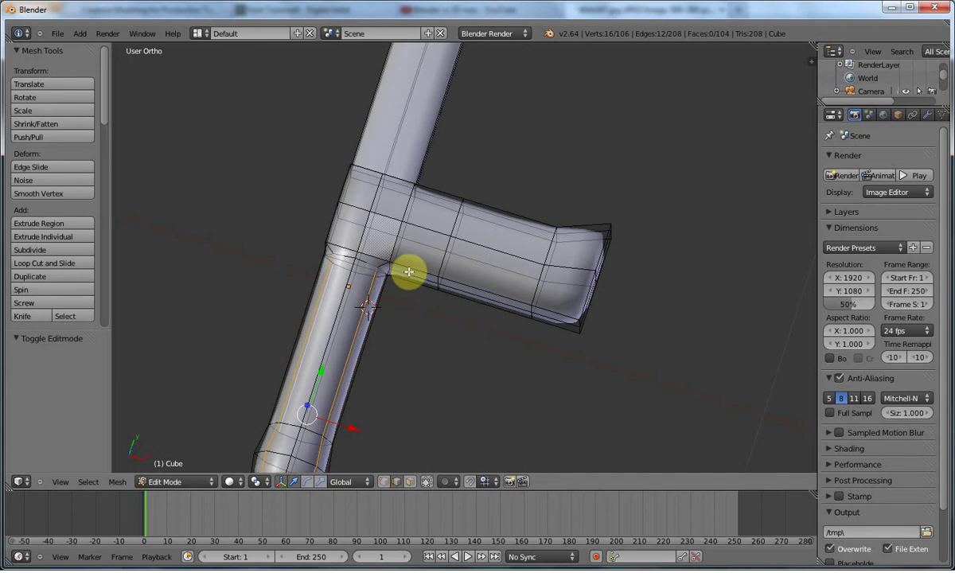
pyautogui.press('a')
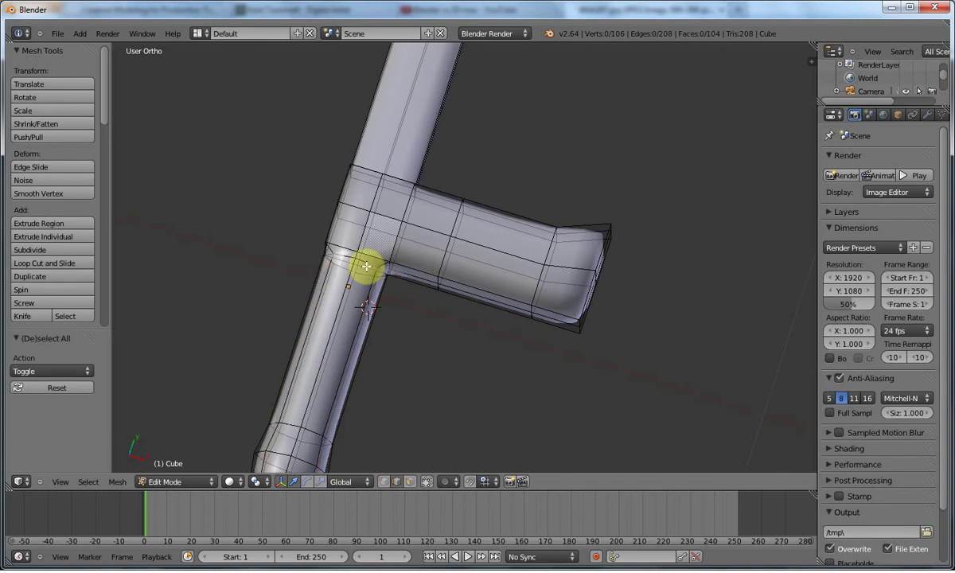
pyautogui.press('KP_1')
pyautogui.press('KP_7')
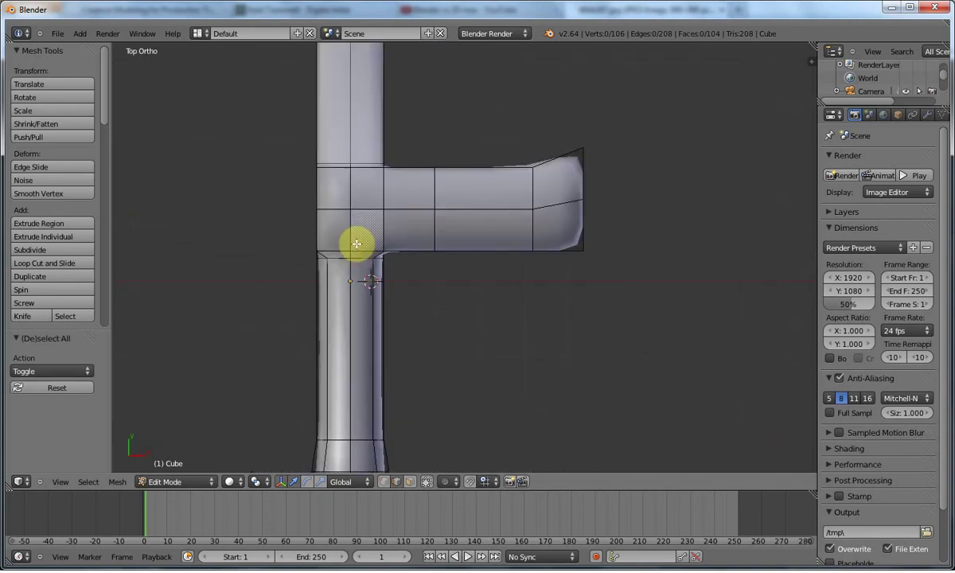
pyautogui.press('b')
pyautogui.moveTo(289, 237); pyautogui.dragTo(631, 285)
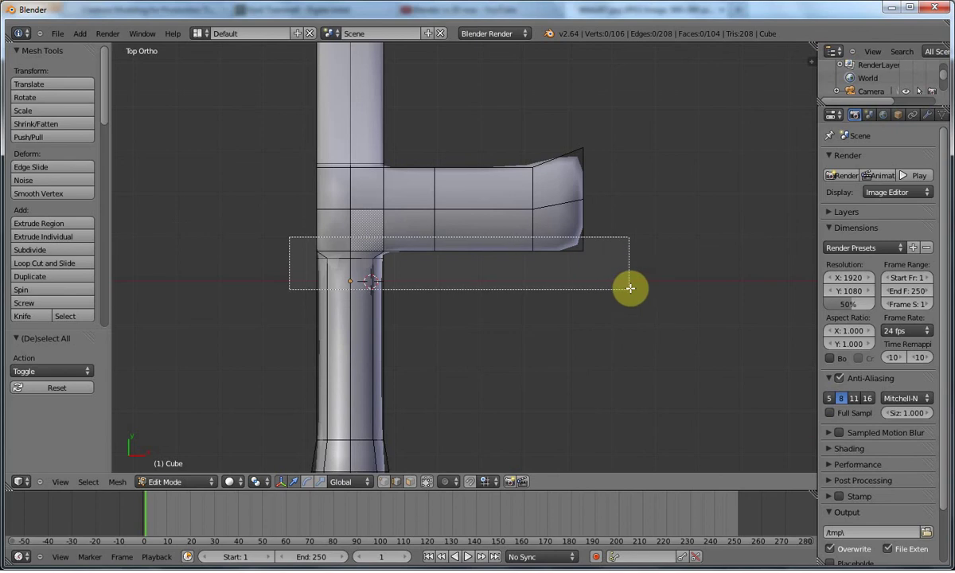
pyautogui.moveTo(407, 206); pyautogui.dragTo(411, 198)
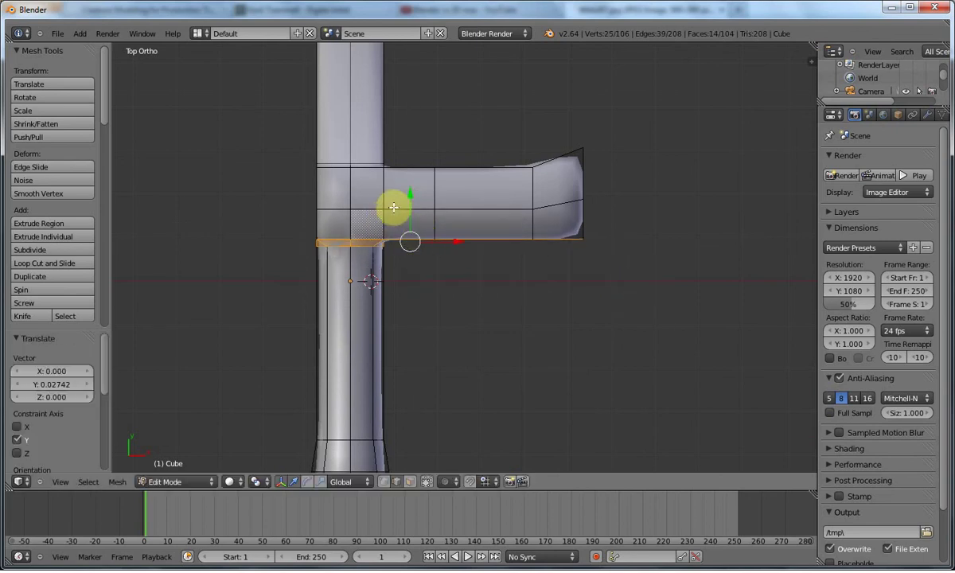
# Return to Object Mode and examine the smoothed sword's overall shape from above and at an angle
pyautogui.click(403, 452)
pyautogui.scroll(-2, 403, 452)
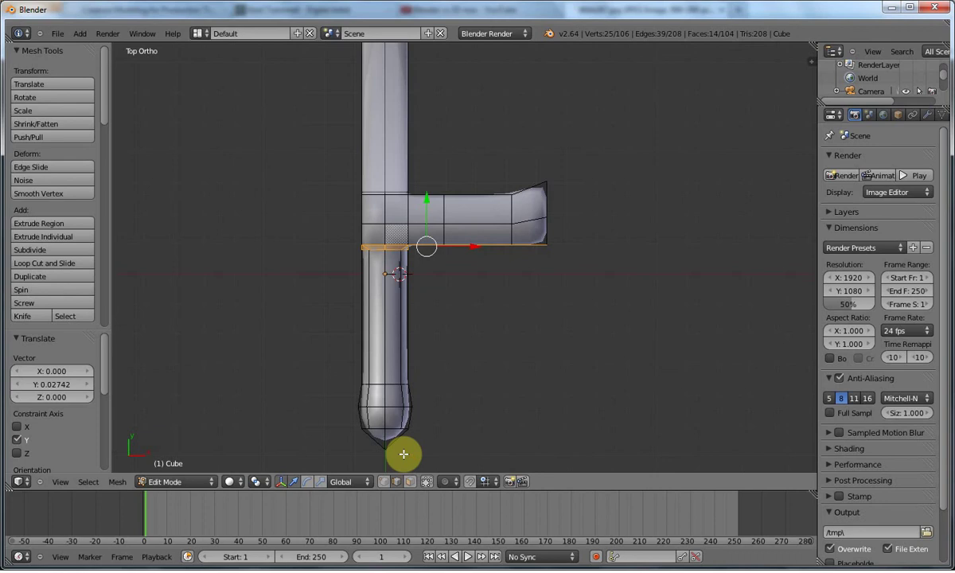
pyautogui.scroll(-2, 471, 362)
pyautogui.press('Tab')
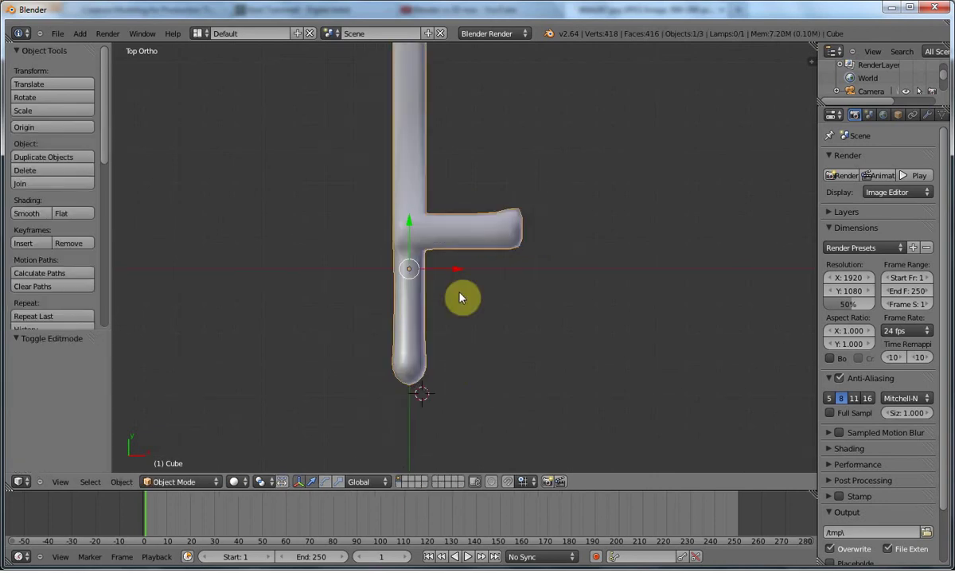
pyautogui.keyDown('shift'); pyautogui.moveTo(448, 243); pyautogui.dragTo(446, 396, button='middle'); pyautogui.keyUp('shift')
pyautogui.scroll(-2, 439, 404)
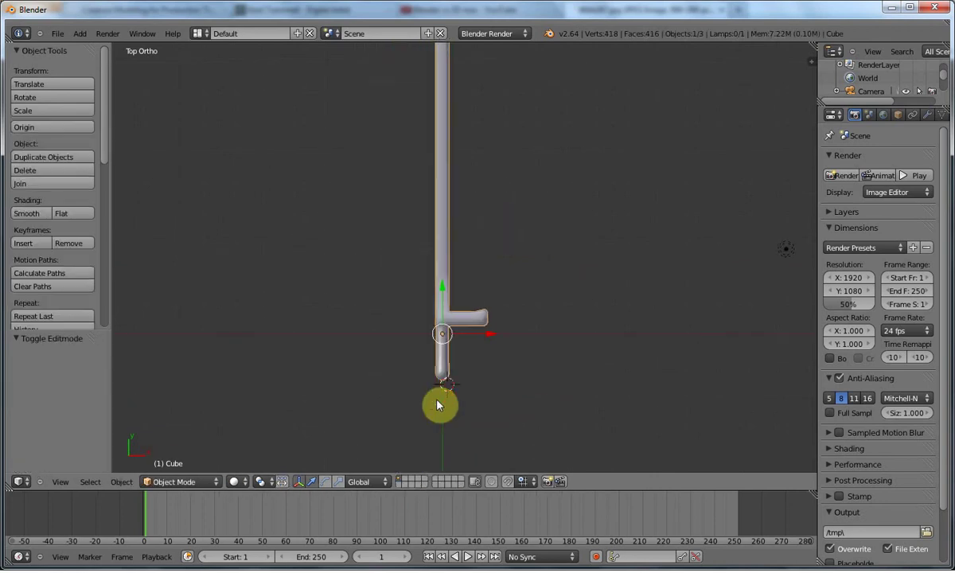
pyautogui.moveTo(440, 298); pyautogui.dragTo(405, 301, button='middle')
pyautogui.scroll(3, 405, 303)
# Enter Edit Mode and show the blade tip in the right side view
pyautogui.press('Tab')
pyautogui.moveTo(405, 337); pyautogui.dragTo(379, 372, button='middle')
pyautogui.keyDown('shift'); pyautogui.moveTo(579, 348); pyautogui.dragTo(415, 206, button='middle'); pyautogui.keyUp('shift')
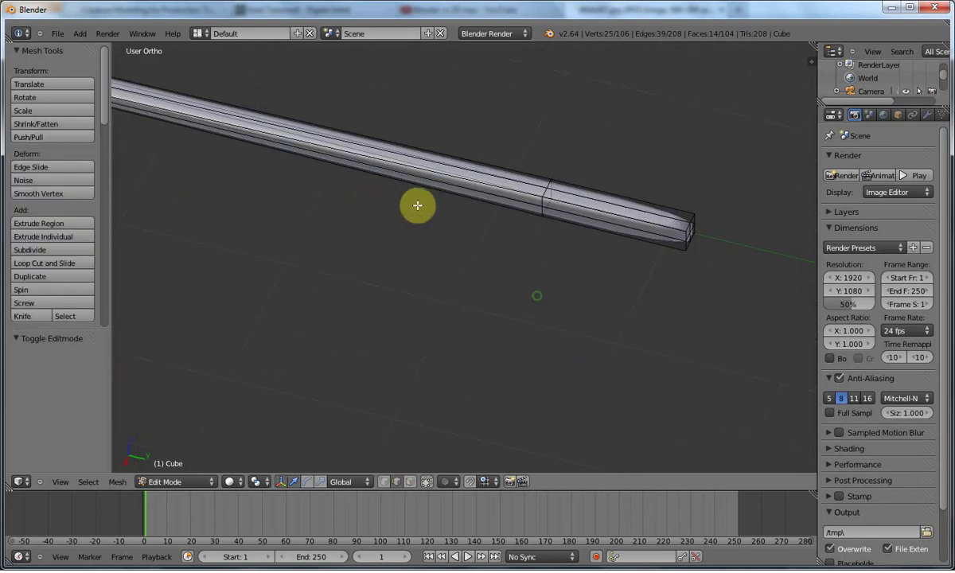
pyautogui.press('KP_1')
pyautogui.press('KP_3')
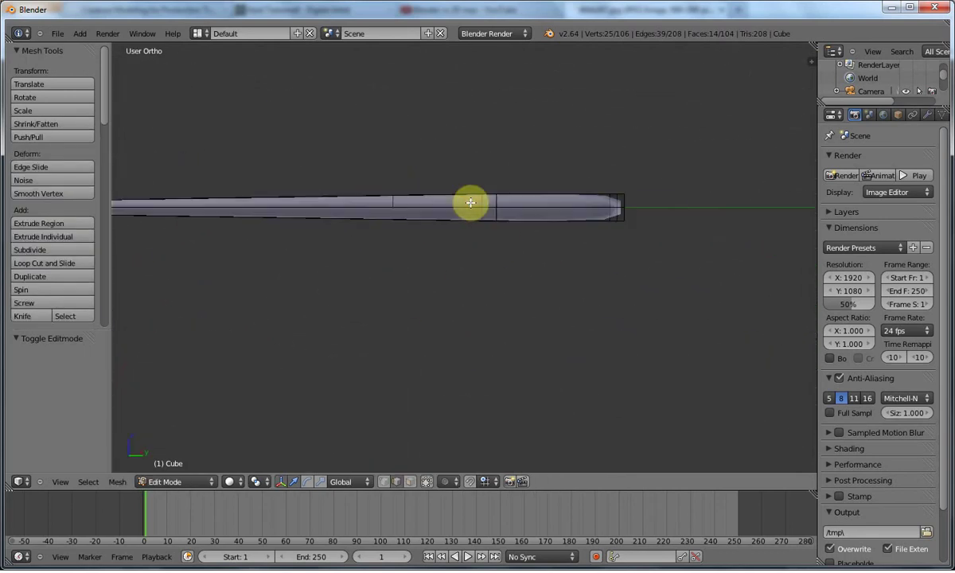
pyautogui.press('b')
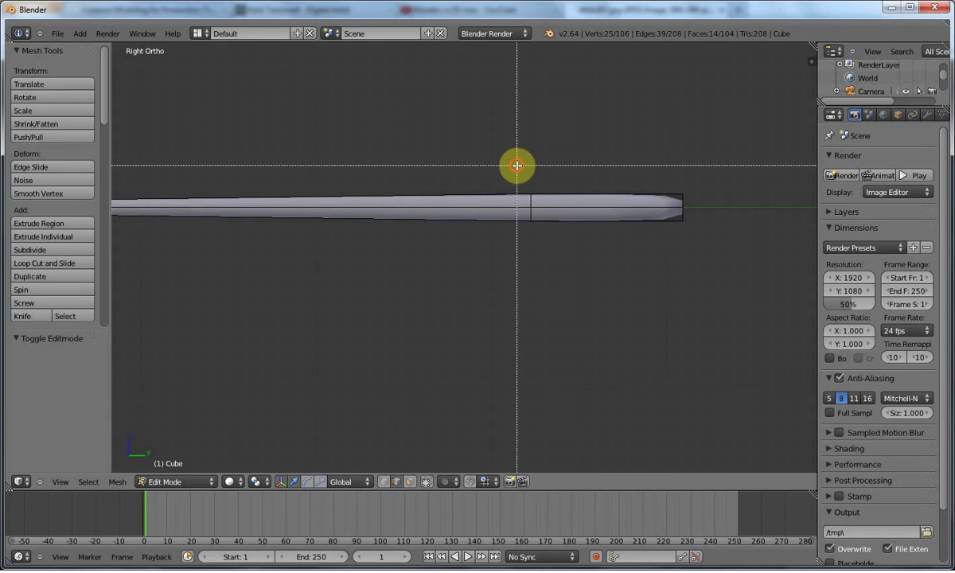
pyautogui.moveTo(521, 171); pyautogui.dragTo(695, 253)
pyautogui.press('s')
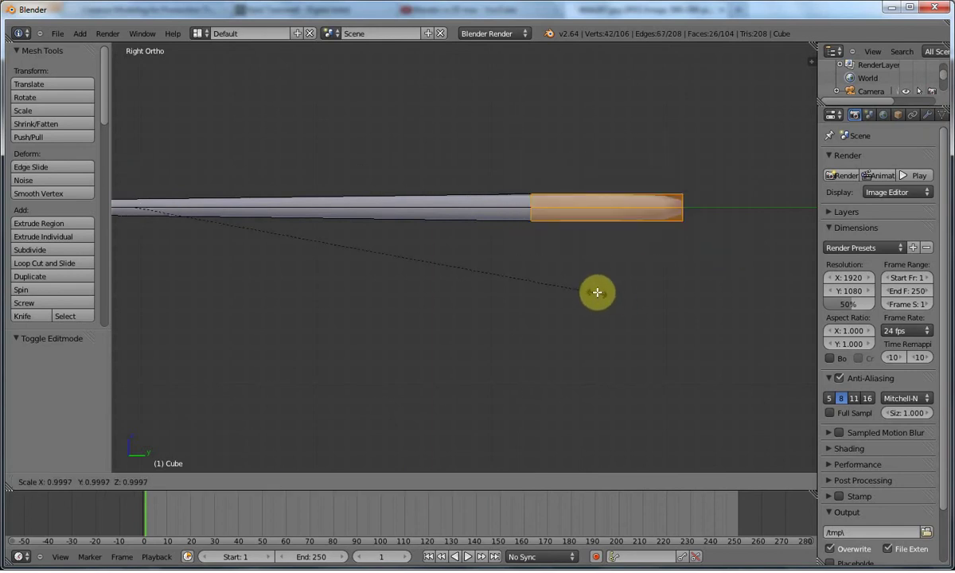
pyautogui.press('Escape')
# Clear the selection, box-select only the blade's end section at the tip and scale it to about 0.45 along Z
pyautogui.press('a')
pyautogui.press('b')
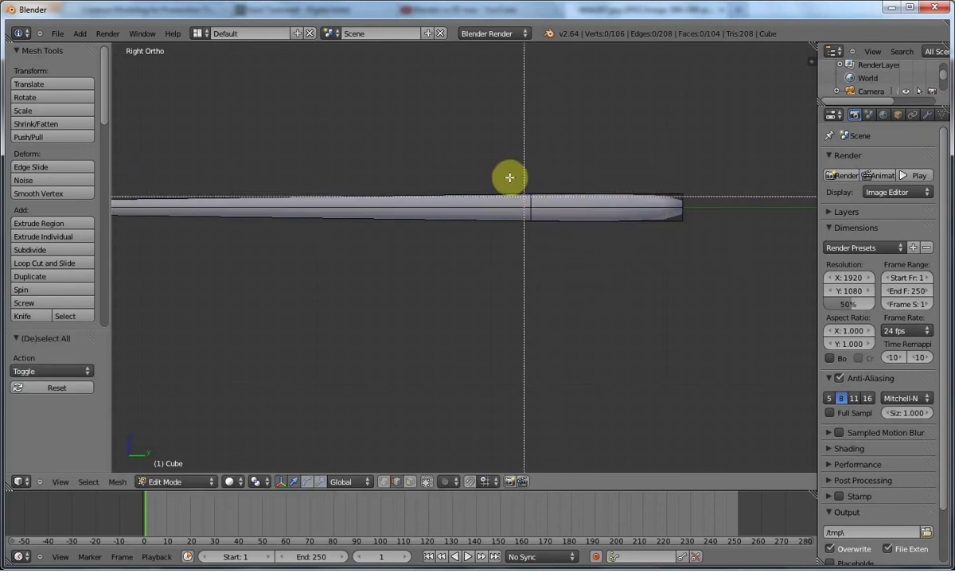
pyautogui.moveTo(506, 174); pyautogui.dragTo(760, 295)
pyautogui.press('s')
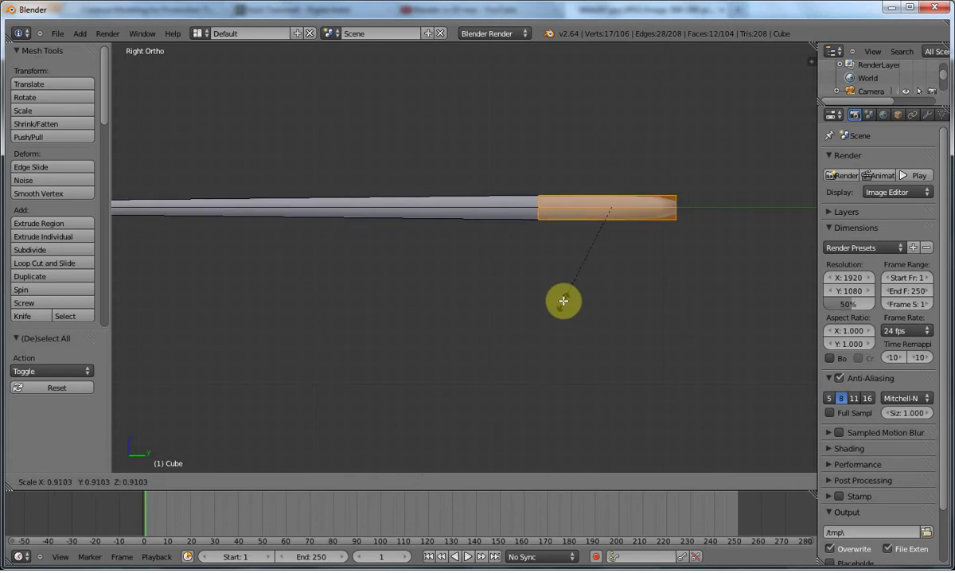
pyautogui.press('z')
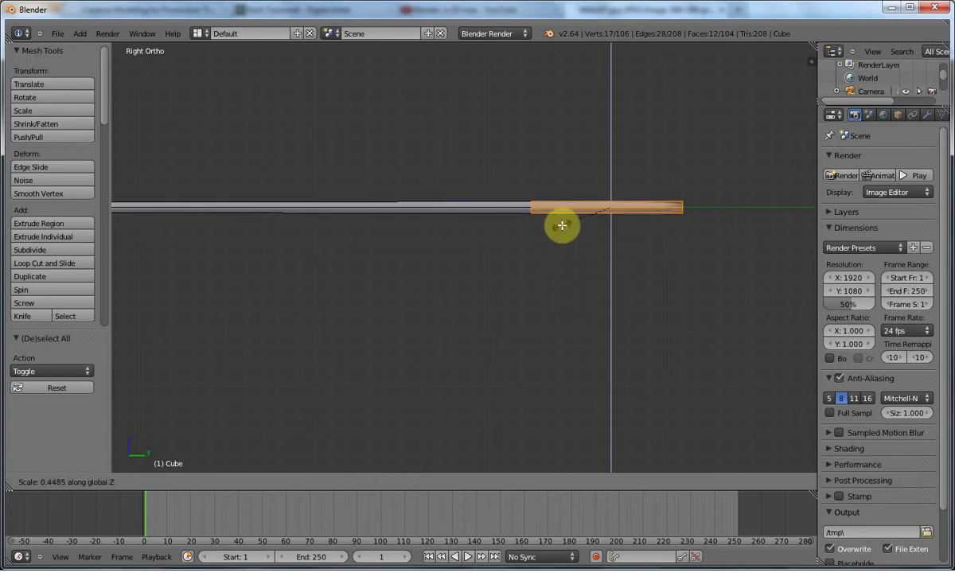
pyautogui.click(563, 226)
# Clear the selection and select the upper and lower lengthwise edge loops along both sides of the blade
pyautogui.press('a')
pyautogui.moveTo(580, 261); pyautogui.dragTo(661, 298, button='middle')
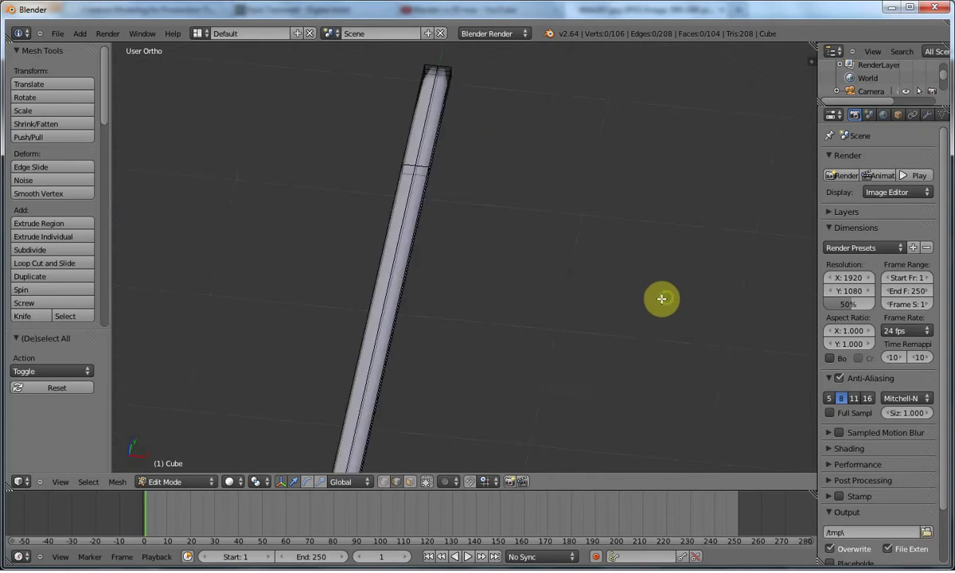
pyautogui.moveTo(515, 226)
pyautogui.mouseDown(button='middle')
pyautogui.moveTo(446, 183)
pyautogui.moveTo(454, 209)
pyautogui.moveTo(468, 195)
pyautogui.moveTo(490, 229)
pyautogui.moveTo(514, 238)
pyautogui.mouseUp(button='middle')
pyautogui.press('a')
pyautogui.press('a')
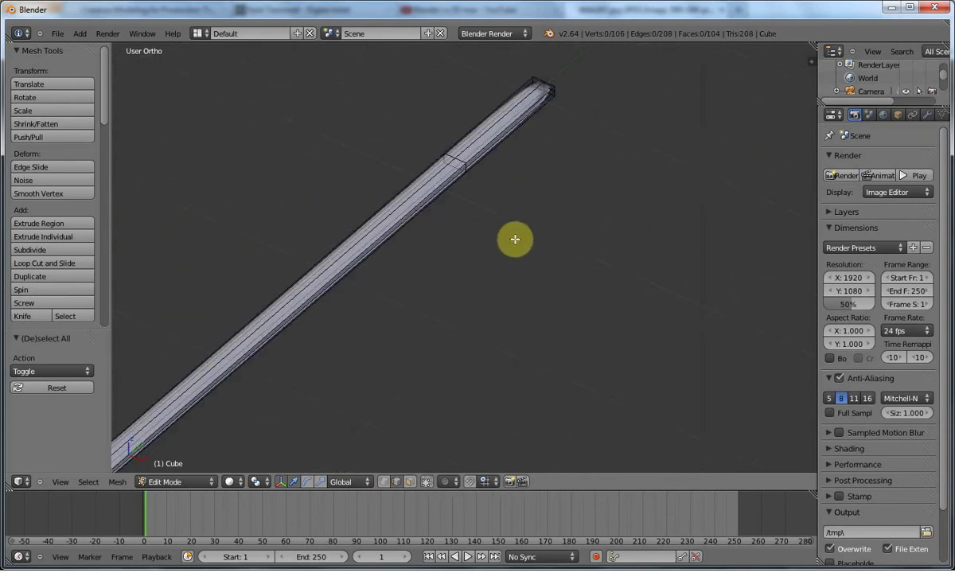
pyautogui.keyDown('alt'); pyautogui.rightClick(434, 191); pyautogui.keyUp('alt')
pyautogui.moveTo(433, 204); pyautogui.dragTo(383, 260, button='middle')
pyautogui.keyDown('alt'); pyautogui.keyDown('shift'); pyautogui.rightClick(392, 234); pyautogui.keyUp('shift'); pyautogui.keyUp('alt')
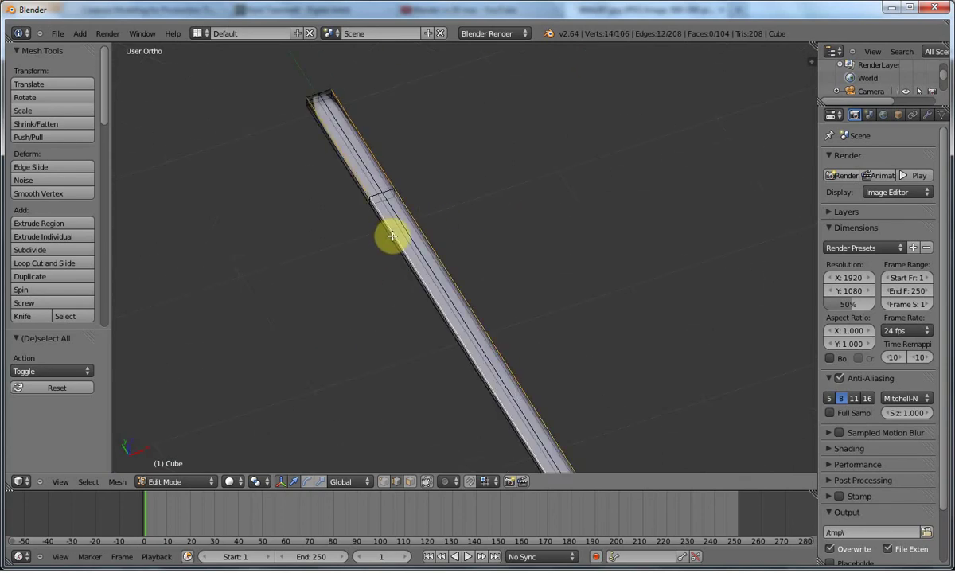
pyautogui.scroll(4, 330, 148)
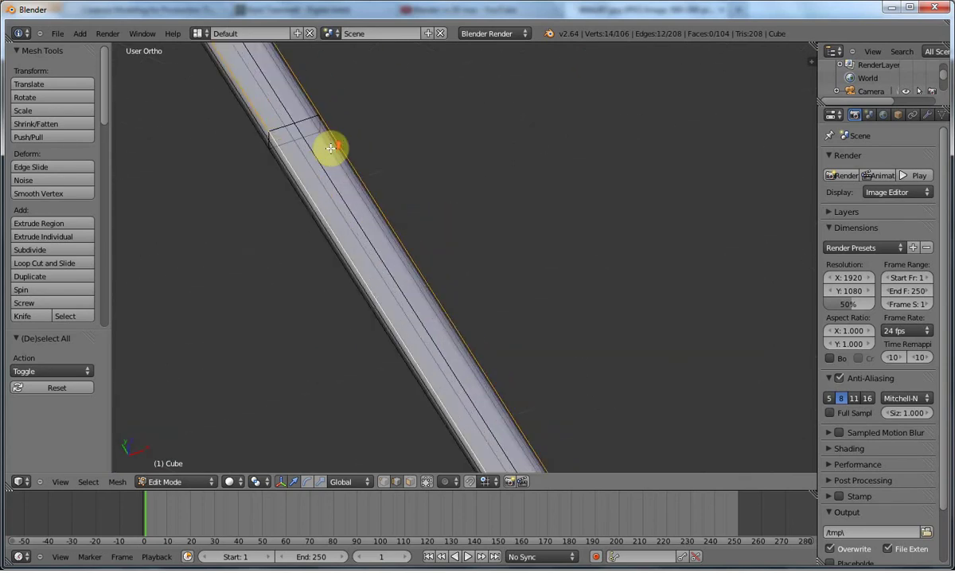
pyautogui.moveTo(330, 147); pyautogui.dragTo(490, 211, button='middle')
pyautogui.keyDown('alt'); pyautogui.keyDown('shift'); pyautogui.rightClick(390, 150); pyautogui.keyUp('shift'); pyautogui.keyUp('alt')
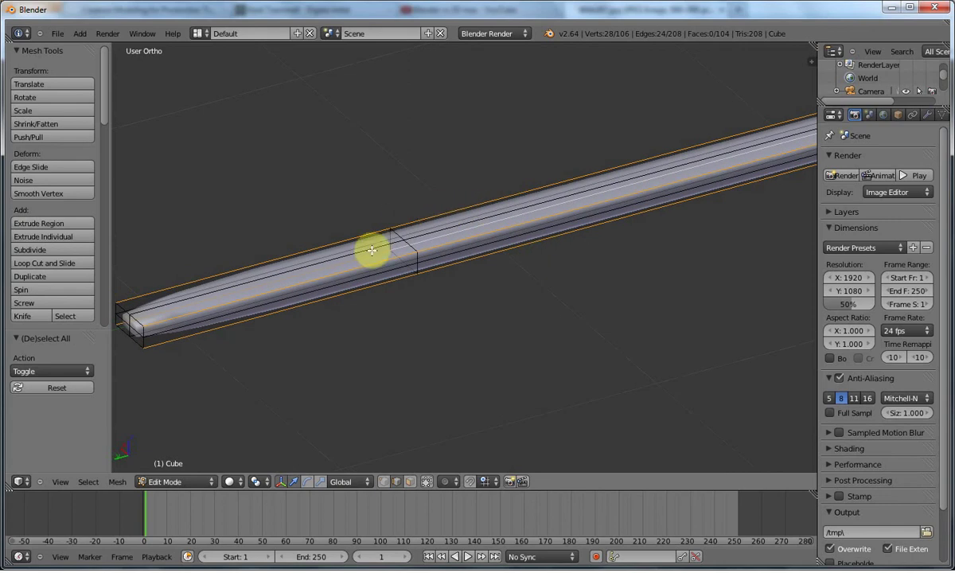
# Deselect the loop parts running over the guard, handle and pommel, keeping only the blade's side edges selected
pyautogui.press('s')
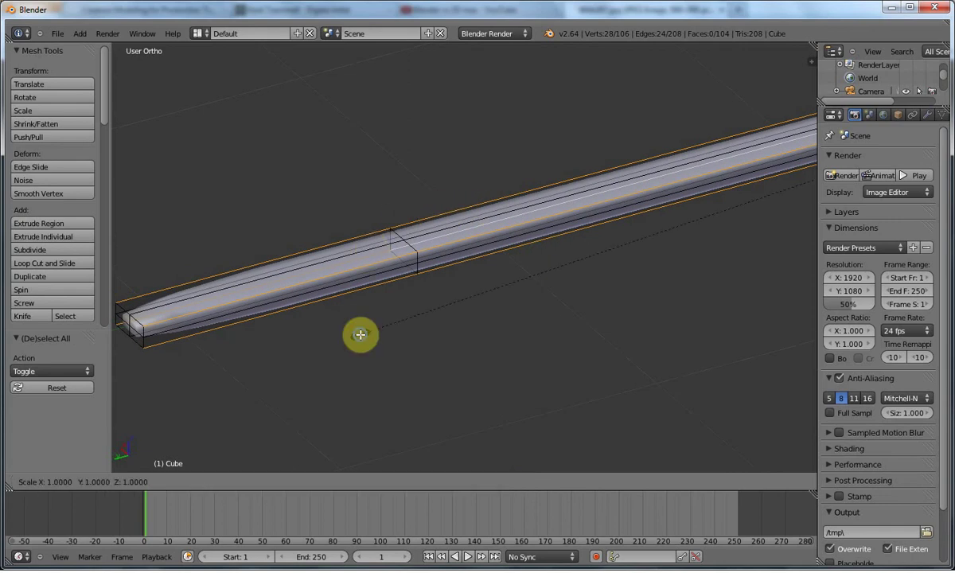
pyautogui.rightClick(361, 334)
pyautogui.scroll(-4, 358, 335)
pyautogui.moveTo(537, 277); pyautogui.dragTo(241, 413, button='middle')
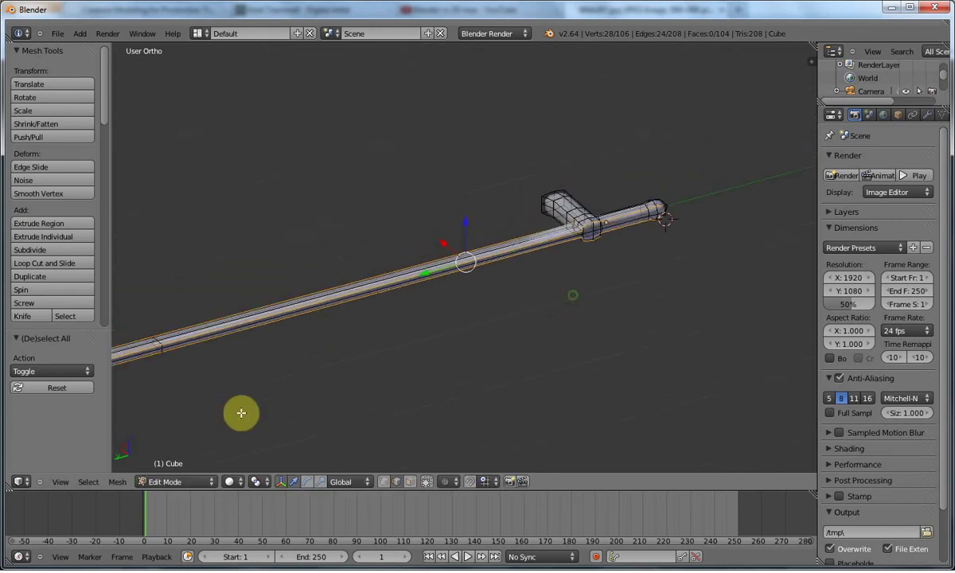
pyautogui.keyDown('shift'); pyautogui.moveTo(505, 314); pyautogui.dragTo(398, 356, button='middle'); pyautogui.keyUp('shift')
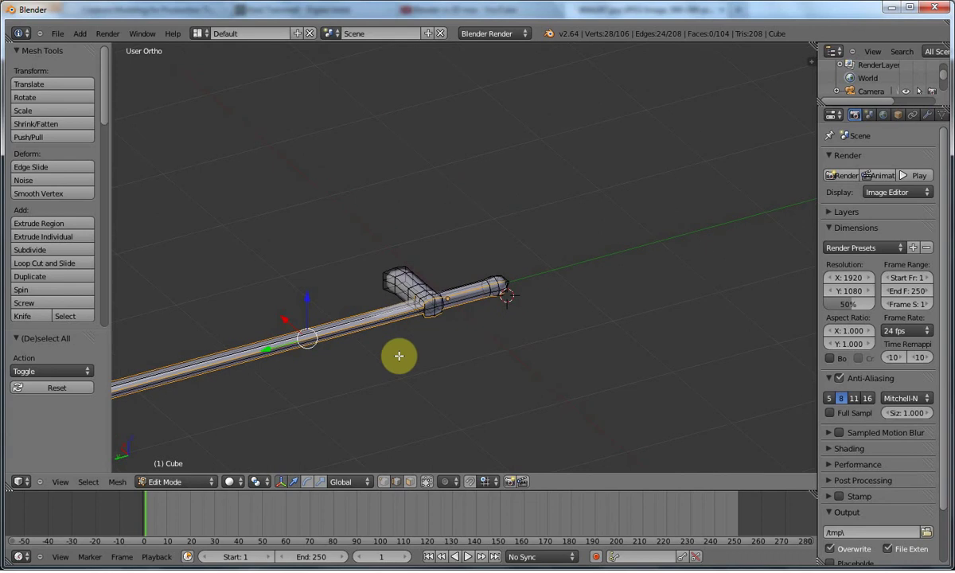
pyautogui.press('KP_3')
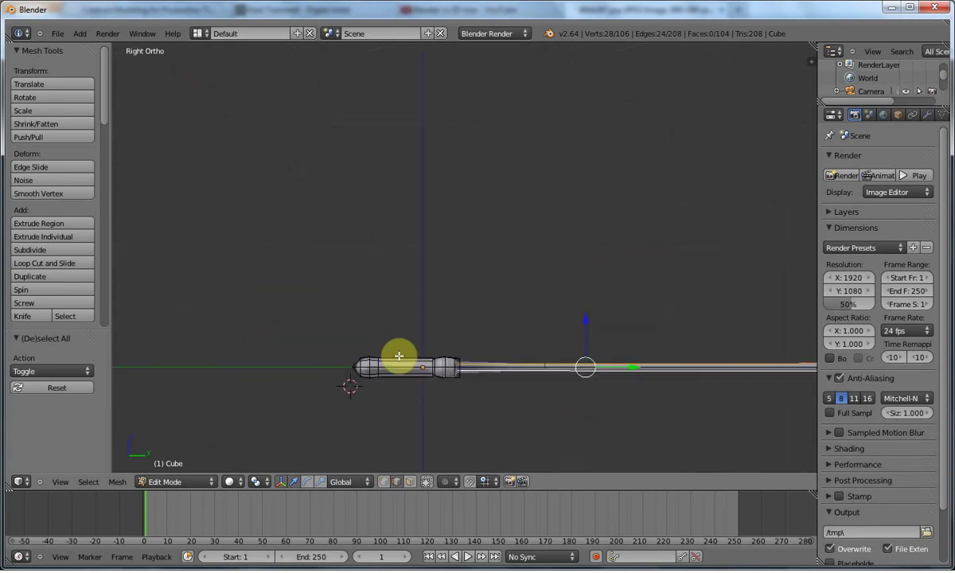
pyautogui.scroll(5, 451, 366)
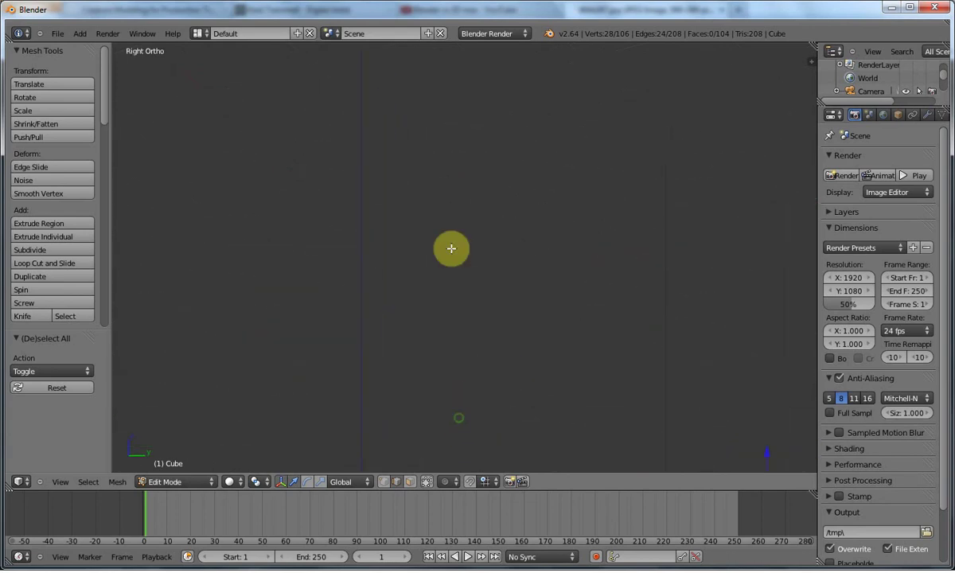
pyautogui.scroll(-3, 452, 248)
pyautogui.moveTo(477, 270); pyautogui.dragTo(426, 308, button='middle')
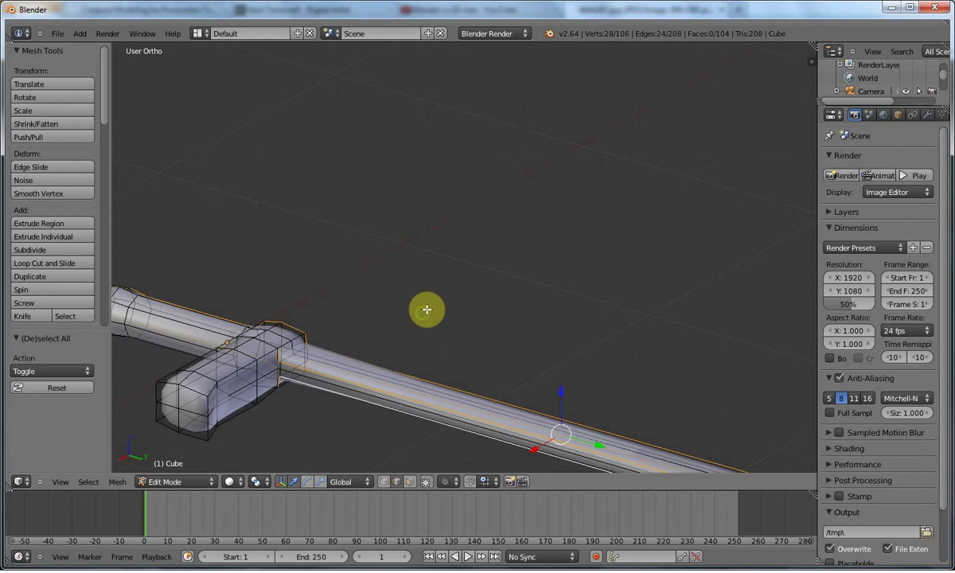
pyautogui.keyDown('alt'); pyautogui.keyDown('shift'); pyautogui.rightClick(267, 346); pyautogui.keyUp('shift'); pyautogui.keyUp('alt')
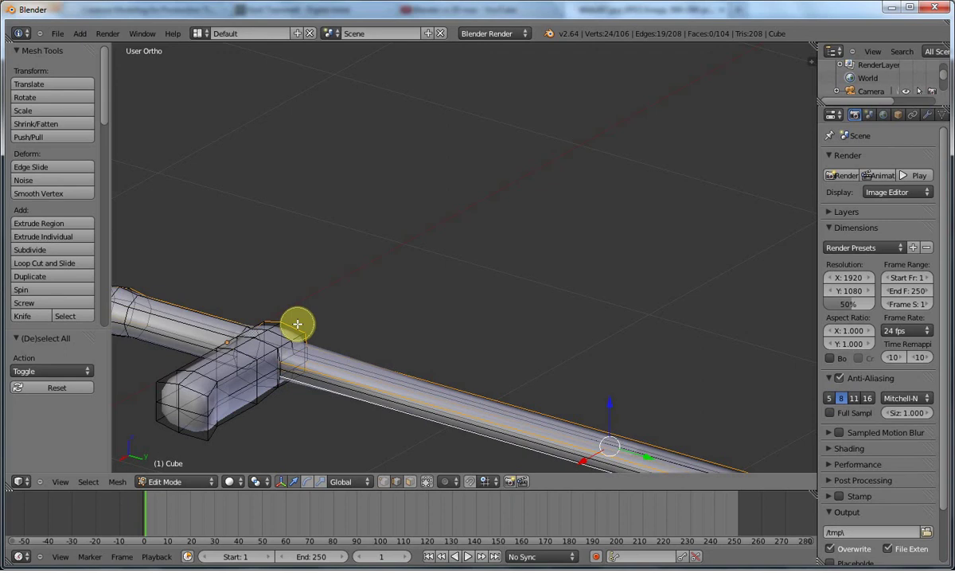
pyautogui.press('ctrl+KP_3')
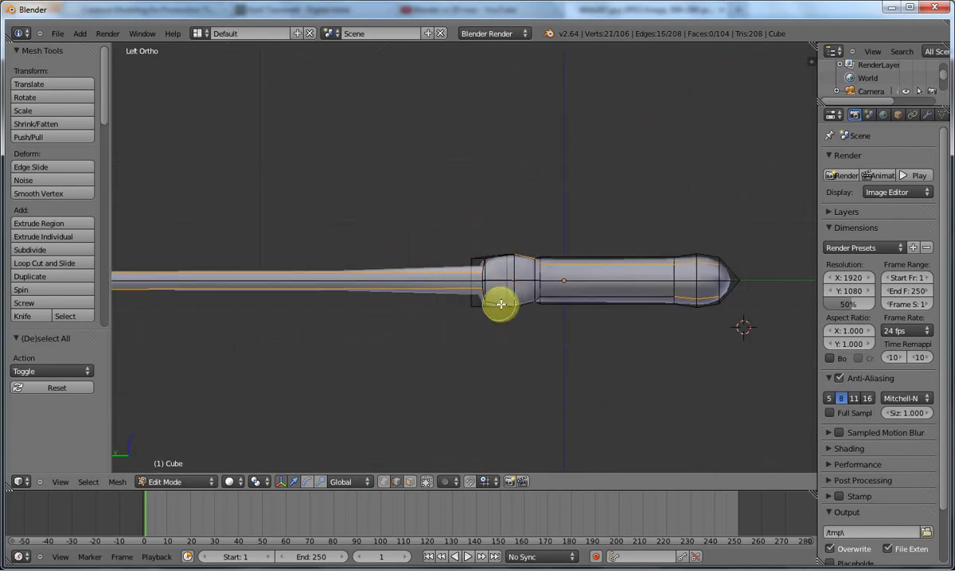
pyautogui.moveTo(544, 296)
pyautogui.mouseDown(button='middle')
pyautogui.moveTo(546, 264)
pyautogui.moveTo(565, 277)
pyautogui.moveTo(703, 270)
pyautogui.moveTo(703, 303)
pyautogui.moveTo(664, 303)
pyautogui.mouseUp(button='middle')
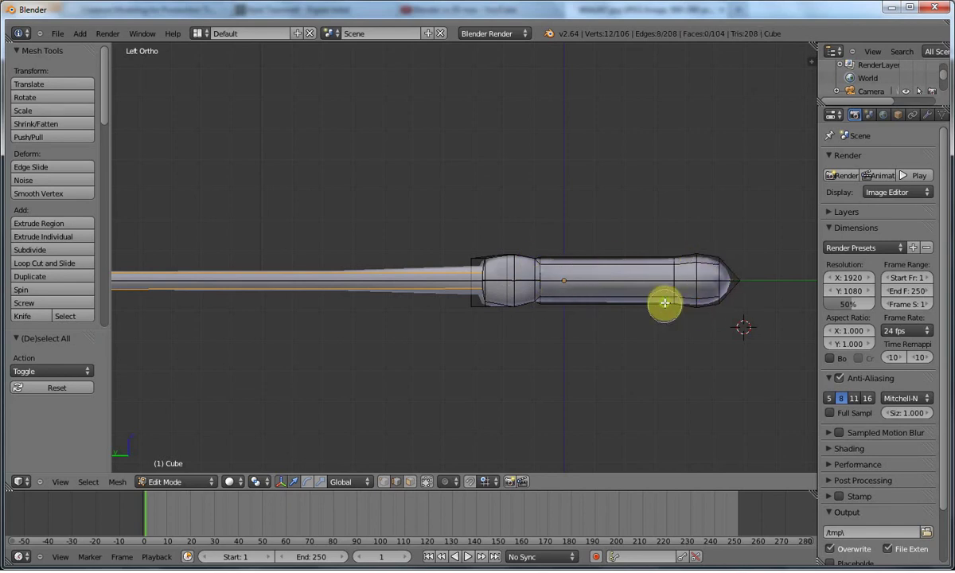
# Try scaling the blade's selected side edges to 0 along Z, inspect the blade up to the tip, and undo the scaling
pyautogui.scroll(-8, 665, 303)
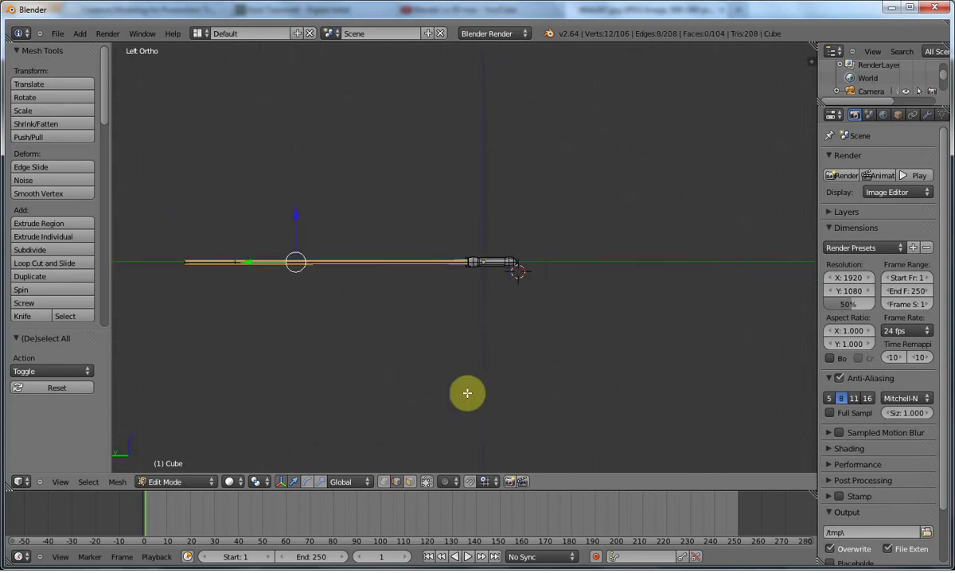
pyautogui.press('s')
pyautogui.press('z')
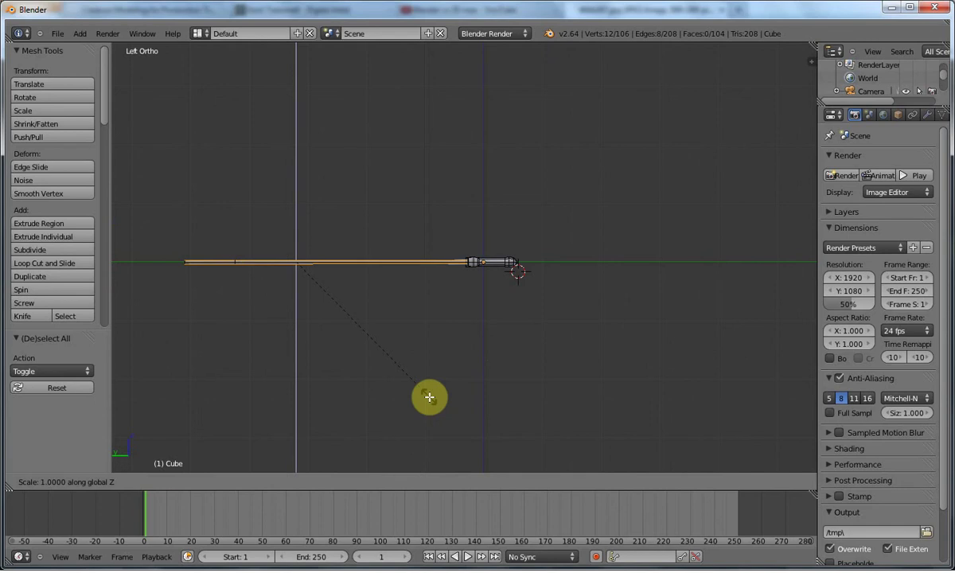
pyautogui.write('0')
pyautogui.press('Return')
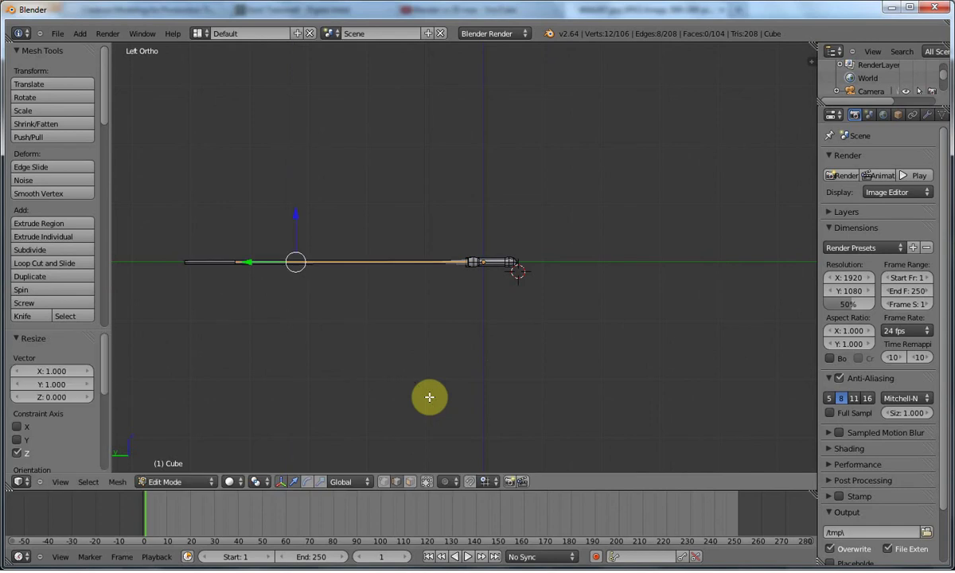
pyautogui.moveTo(430, 397); pyautogui.dragTo(517, 353, button='middle')
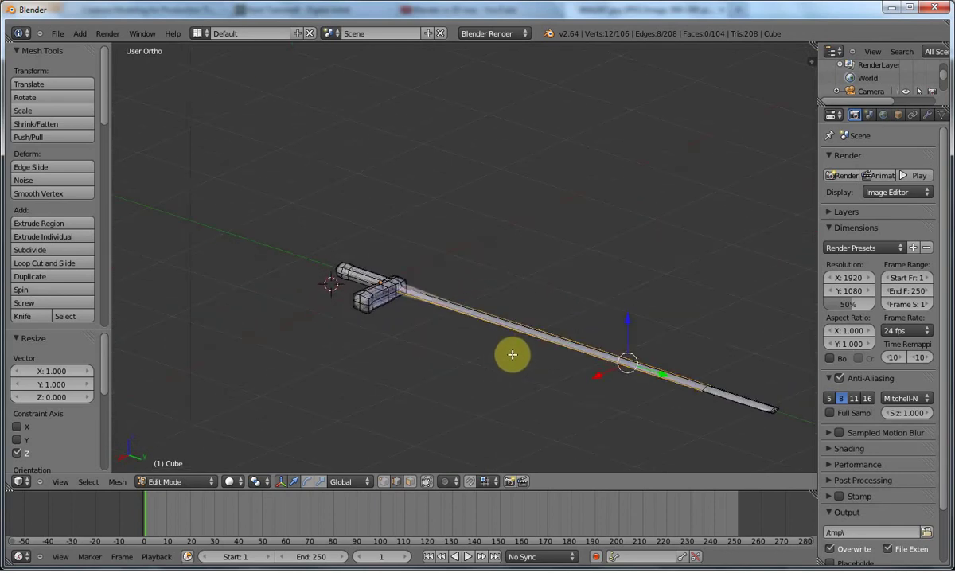
pyautogui.keyDown('shift'); pyautogui.moveTo(511, 353); pyautogui.dragTo(437, 186, button='middle'); pyautogui.keyUp('shift')
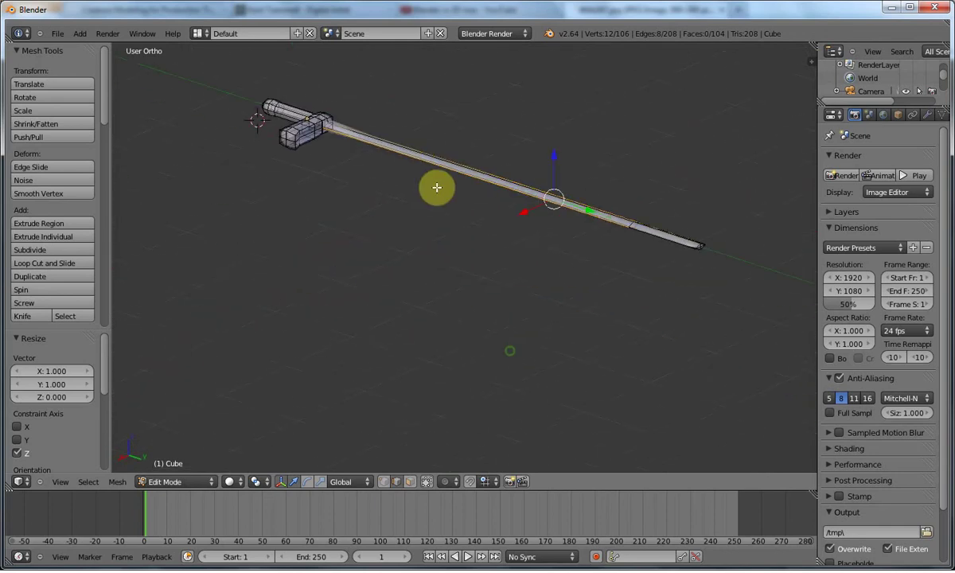
pyautogui.scroll(4, 437, 185)
pyautogui.keyDown('shift'); pyautogui.moveTo(549, 213); pyautogui.dragTo(373, 272, button='middle'); pyautogui.keyUp('shift')
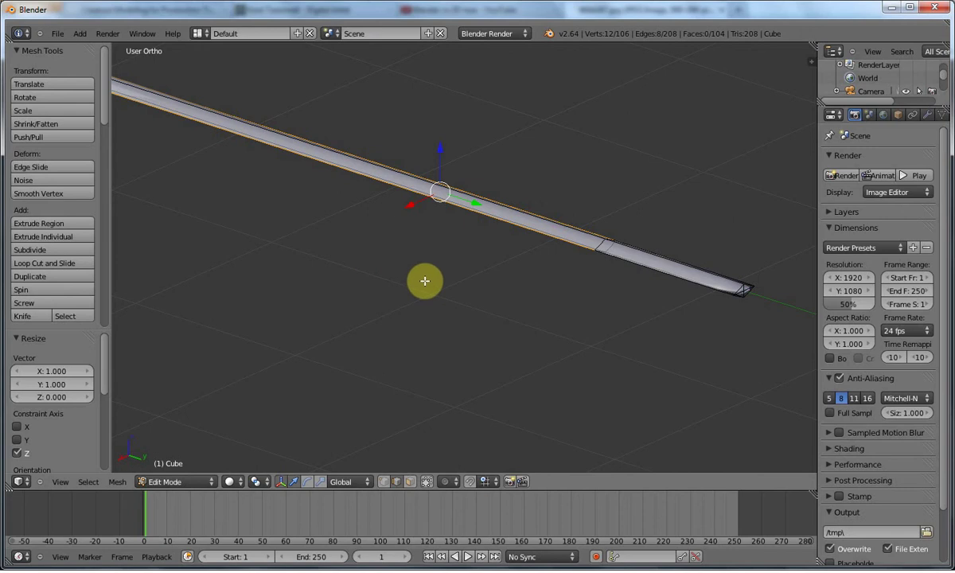
pyautogui.hotkey('ctrl', 'z')
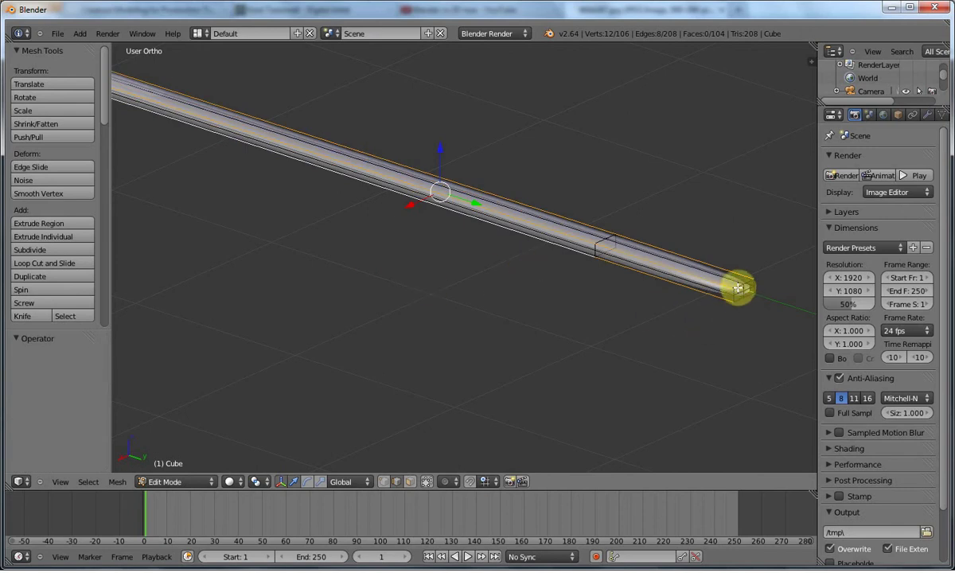
# Add the missing tip corner vertices to the side-edge selection and scale the selection to 0 along Z
pyautogui.keyDown('shift'); pyautogui.rightClick(746, 288); pyautogui.keyUp('shift')
pyautogui.keyDown('shift'); pyautogui.rightClick(747, 289); pyautogui.keyUp('shift')
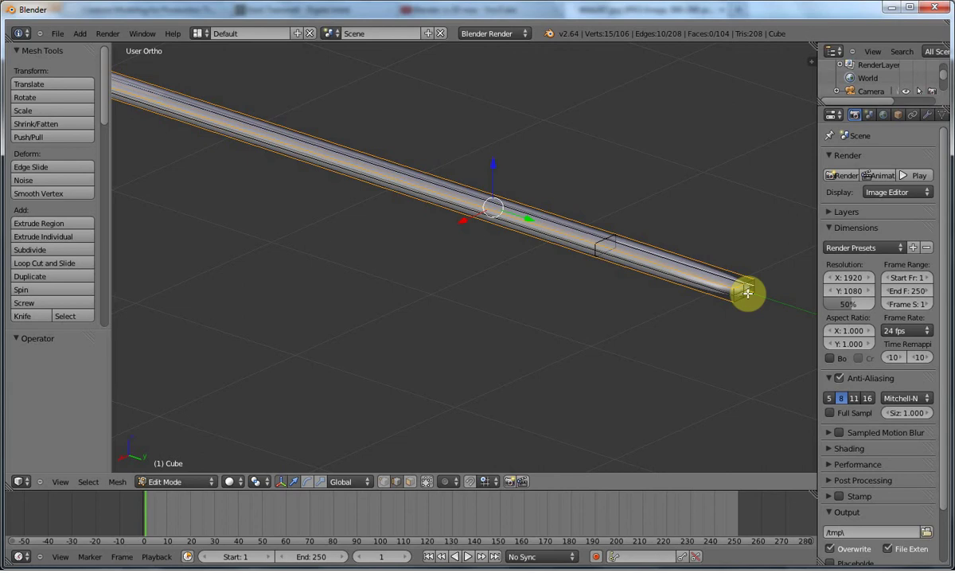
pyautogui.keyDown('shift'); pyautogui.rightClick(748, 292); pyautogui.keyUp('shift')
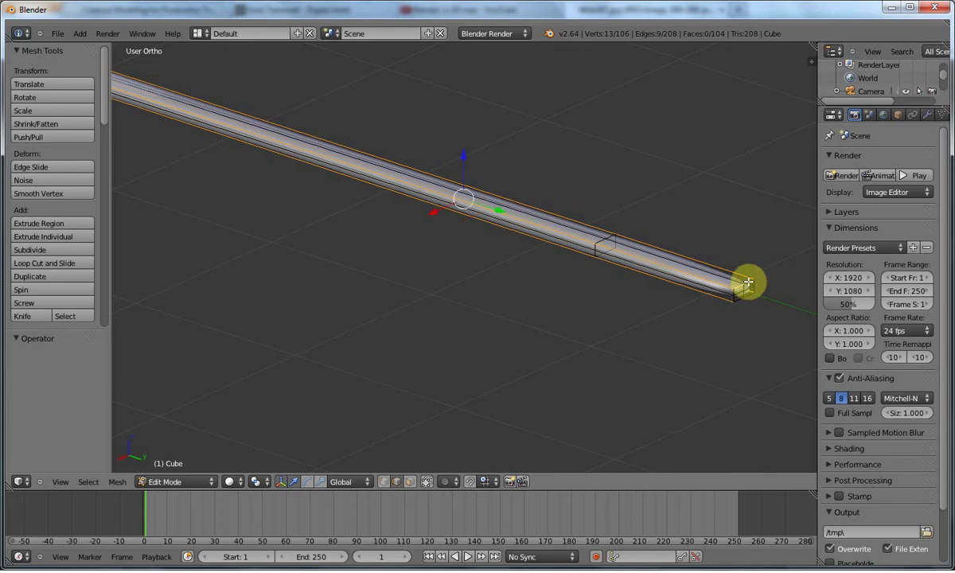
pyautogui.keyDown('shift'); pyautogui.rightClick(747, 300); pyautogui.keyUp('shift')
pyautogui.keyDown('shift'); pyautogui.rightClick(749, 307); pyautogui.keyUp('shift')
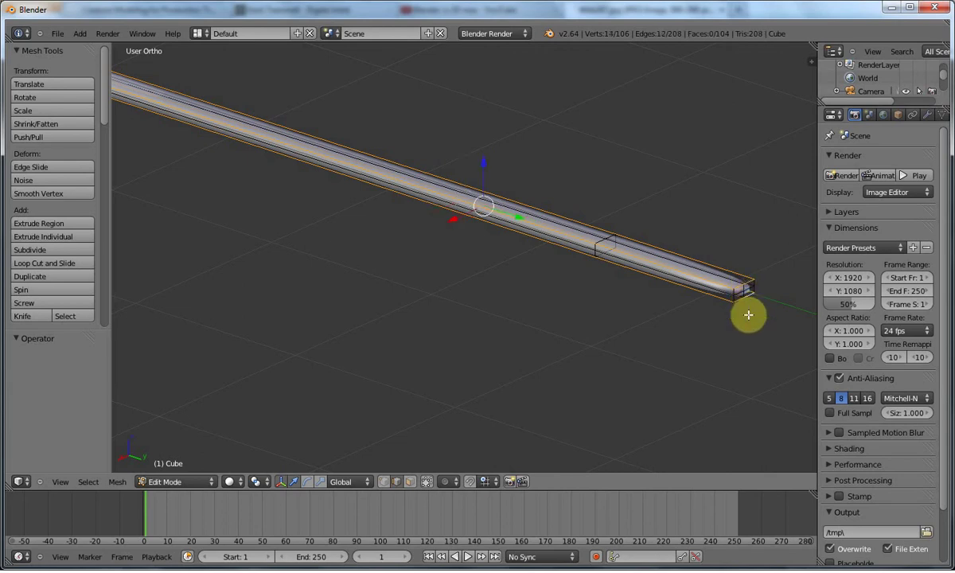
pyautogui.press('s')
pyautogui.press('z')
pyautogui.press('0')
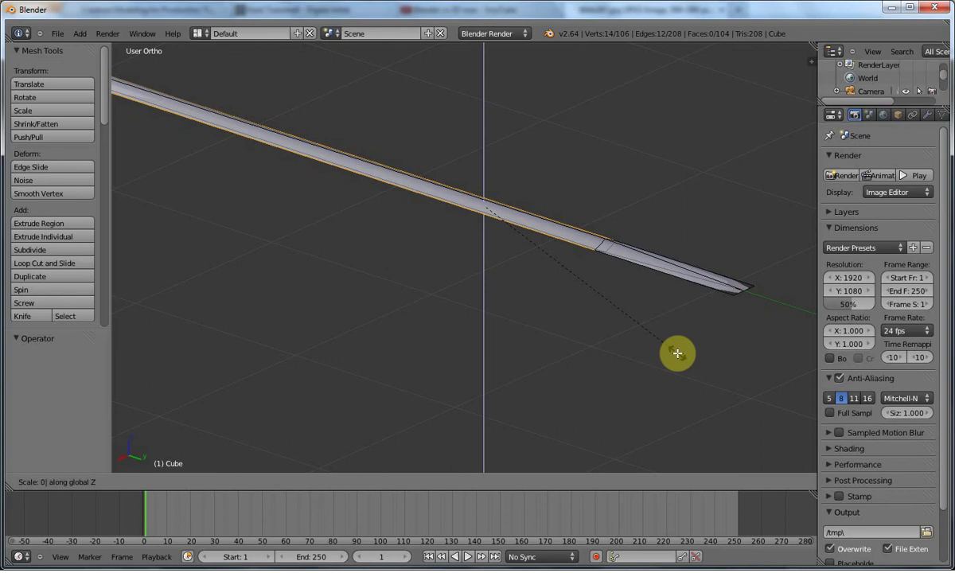
pyautogui.press('Return')
# Select the whole sword mesh and remove its double vertices with a merge distance of 0.0001
pyautogui.moveTo(677, 353); pyautogui.dragTo(613, 388, button='middle')
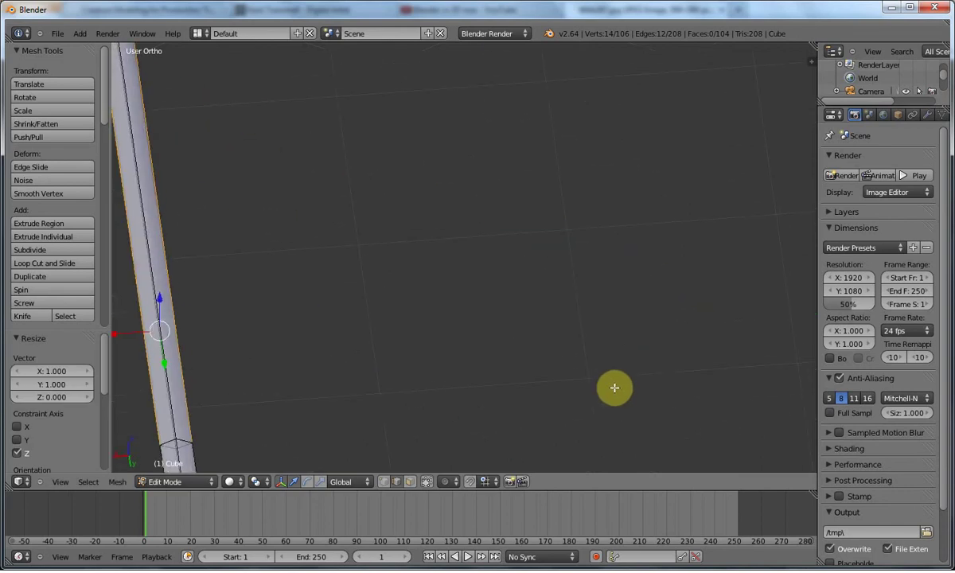
pyautogui.press('a')
pyautogui.press('a')
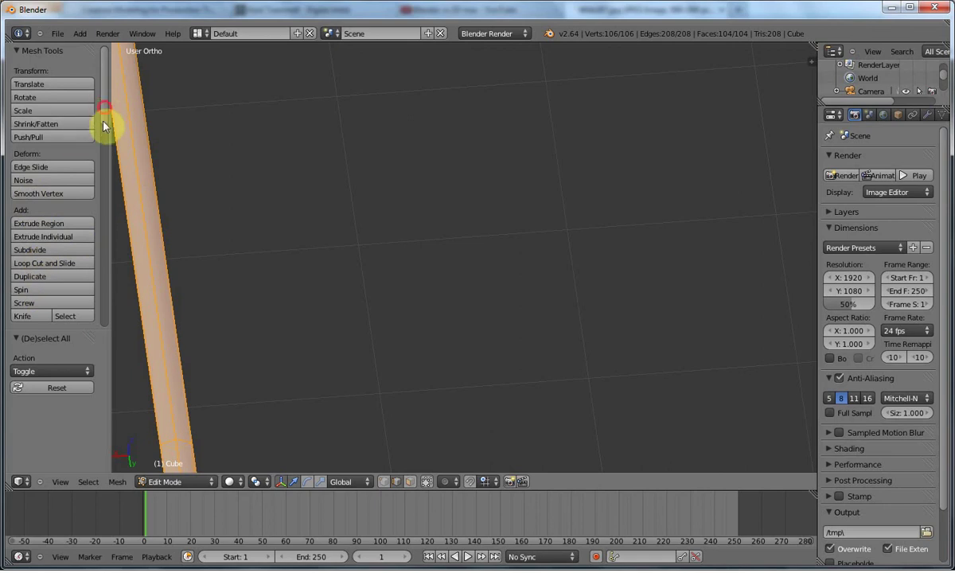
pyautogui.moveTo(100, 124); pyautogui.dragTo(104, 174)
pyautogui.click(44, 163)
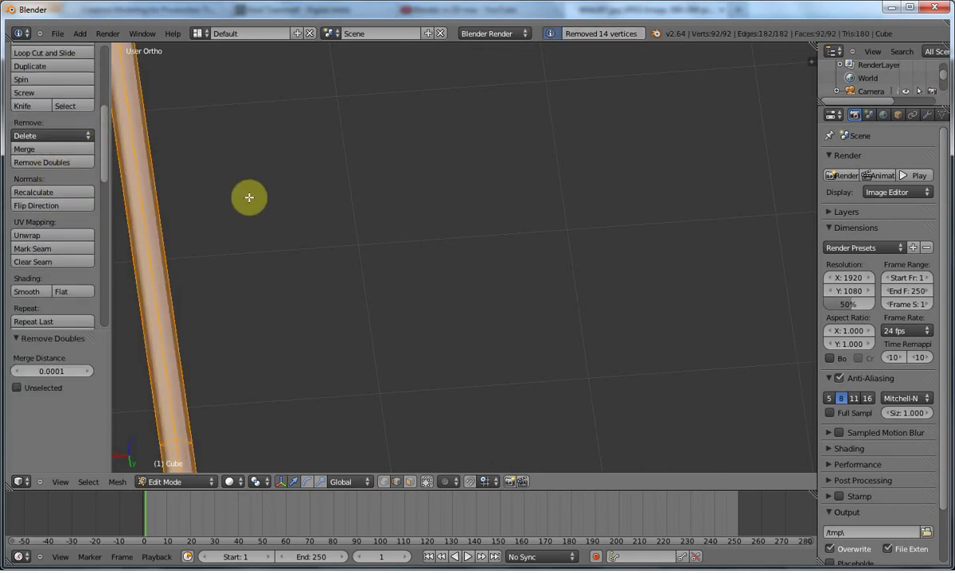
# Switch to Object Mode and examine the smoothed sword from the front and top, up to the blade tip
pyautogui.keyDown('shift'); pyautogui.moveTo(295, 254); pyautogui.dragTo(498, 81, button='middle'); pyautogui.keyUp('shift')
pyautogui.press('Tab')
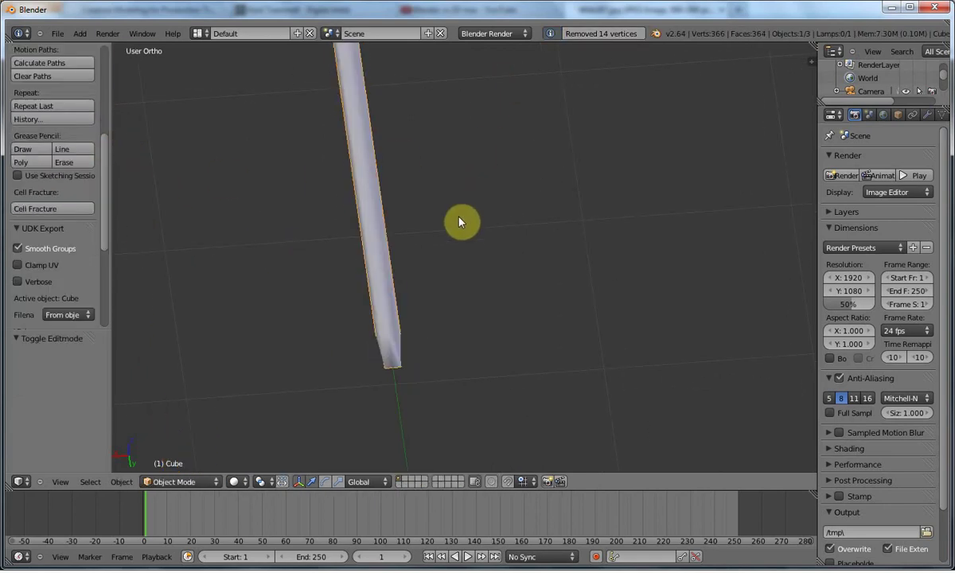
pyautogui.moveTo(452, 230)
pyautogui.mouseDown(button='middle')
pyautogui.moveTo(452, 307)
pyautogui.moveTo(367, 222)
pyautogui.moveTo(335, 236)
pyautogui.mouseUp(button='middle')
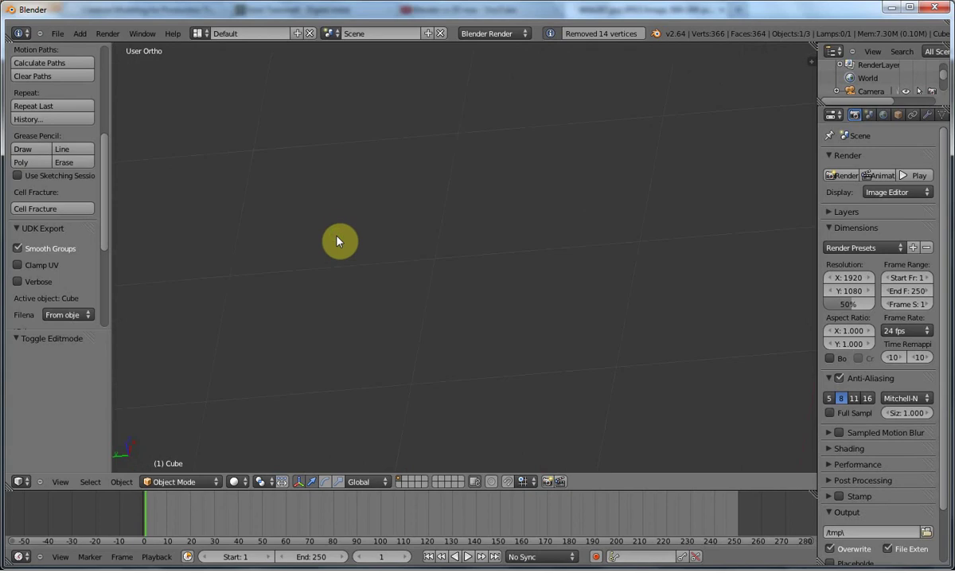
pyautogui.press('KP_7')
pyautogui.press('KP_1')
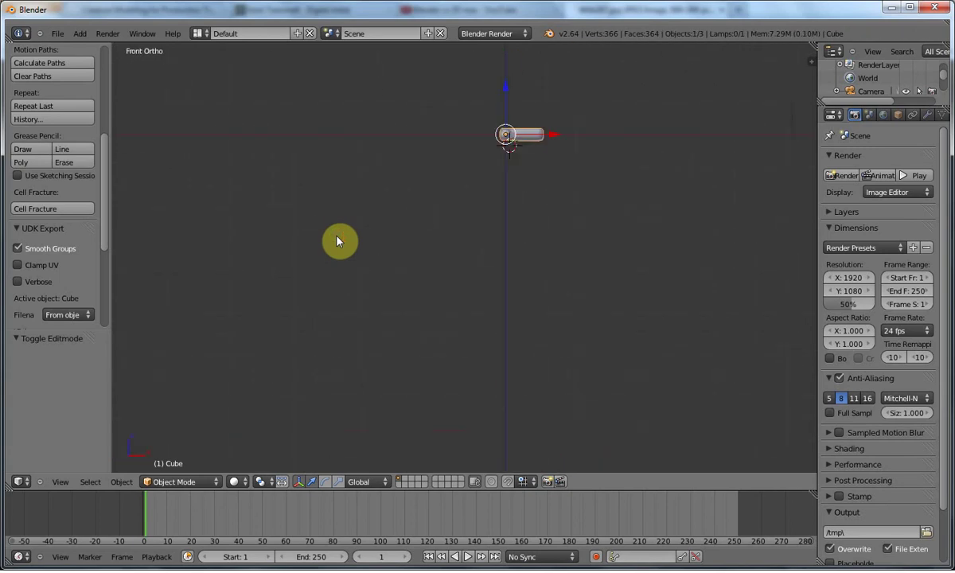
pyautogui.keyDown('shift'); pyautogui.moveTo(535, 171); pyautogui.dragTo(477, 326, button='middle'); pyautogui.keyUp('shift')
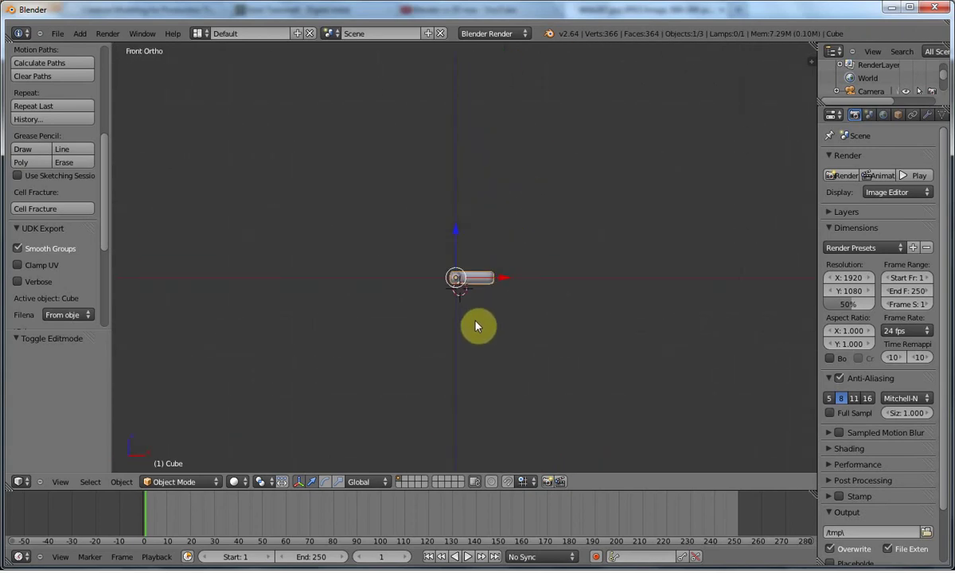
pyautogui.press('KP_7')
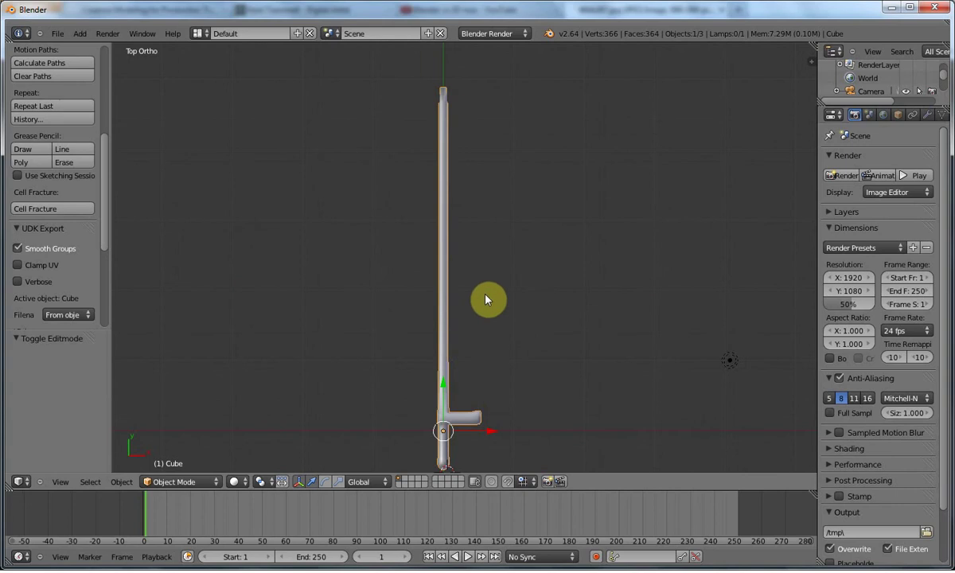
pyautogui.scroll(4, 486, 296)
pyautogui.keyDown('shift'); pyautogui.moveTo(450, 168); pyautogui.dragTo(464, 363, button='middle'); pyautogui.keyUp('shift')
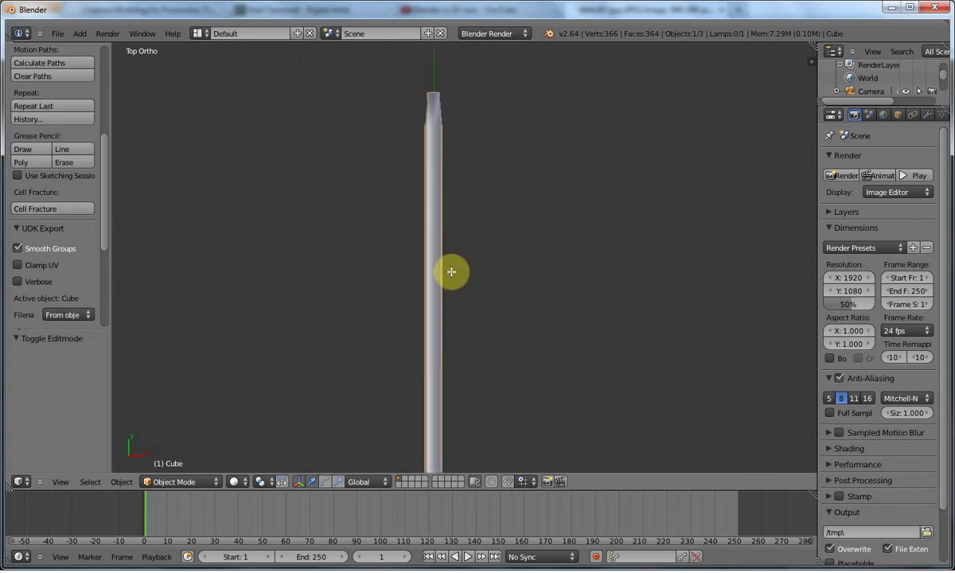
# In Edit Mode, select only the edge loop just below the blade tip and scale it up to about 3.253
pyautogui.press('Tab')
pyautogui.scroll(3, 450, 271)
pyautogui.keyDown('shift'); pyautogui.moveTo(439, 182); pyautogui.dragTo(449, 339, button='middle'); pyautogui.keyUp('shift')
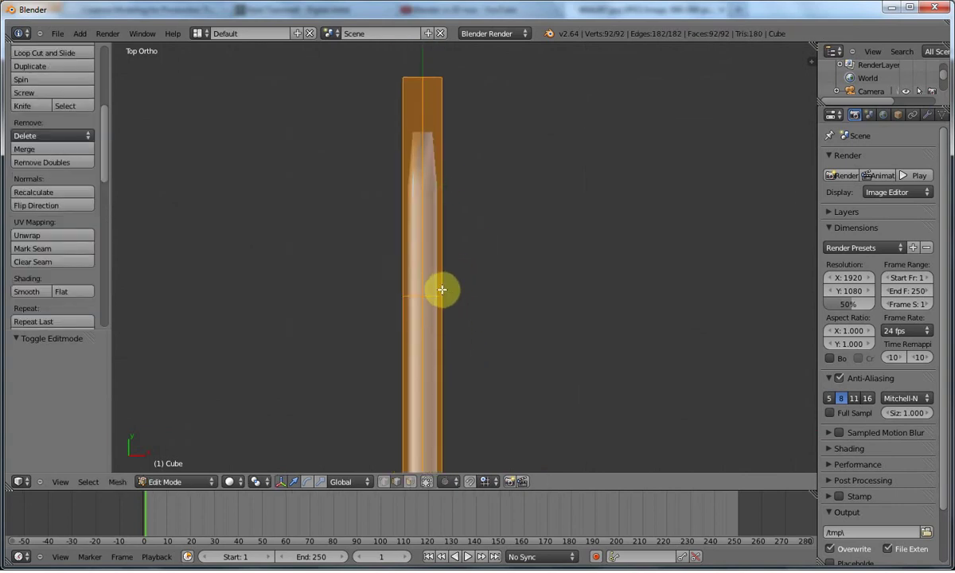
pyautogui.press('a')
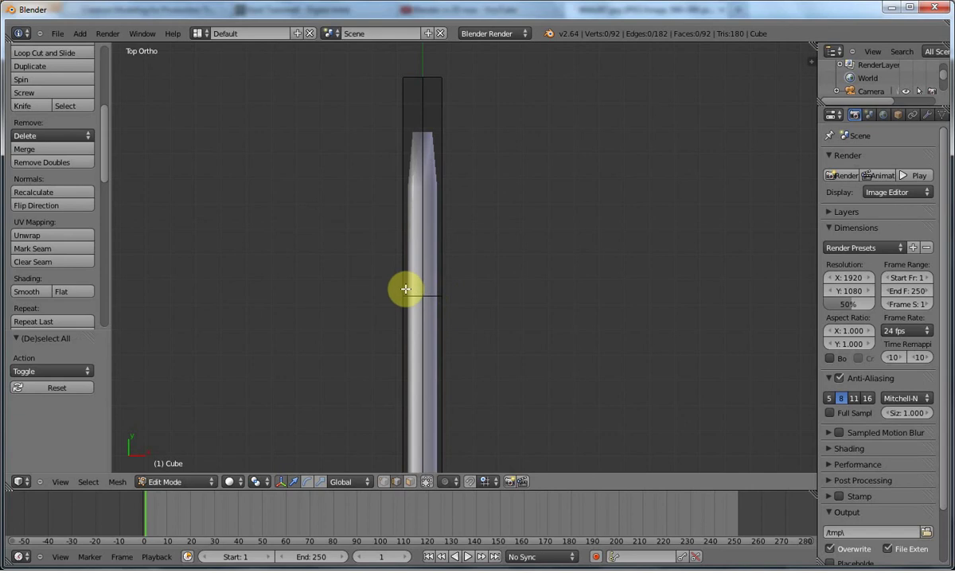
pyautogui.press('s')
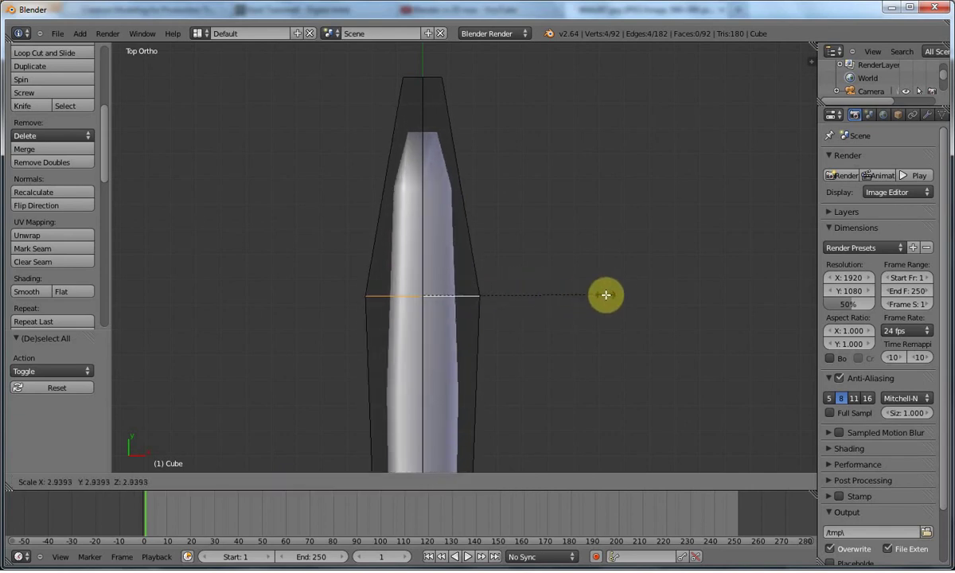
pyautogui.click(622, 295)
# Add an edge loop around the middle of the blade, slid slightly toward the tip, and scale it to about 0.903 along X
pyautogui.scroll(-8, 623, 295)
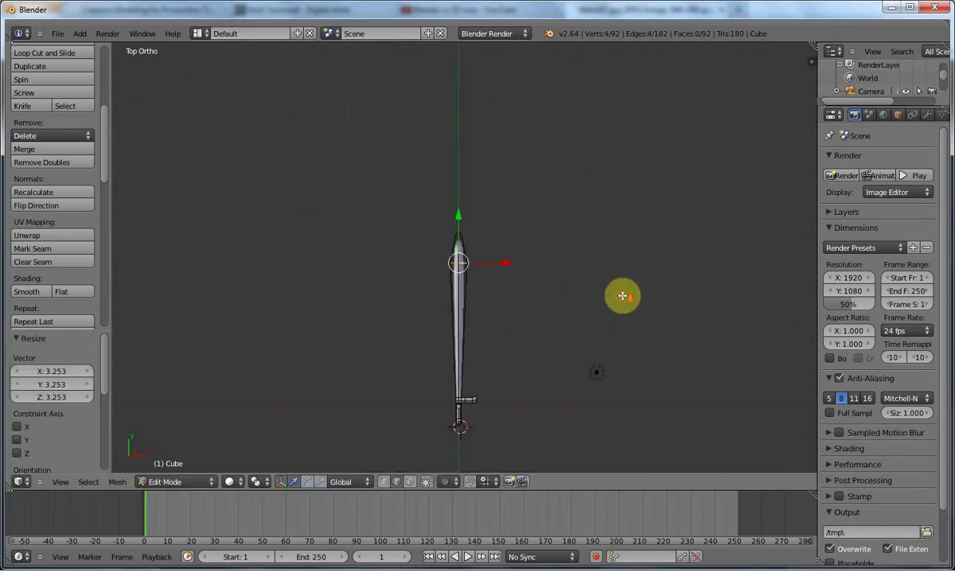
pyautogui.keyDown('shift'); pyautogui.moveTo(486, 385); pyautogui.dragTo(475, 264, button='middle'); pyautogui.keyUp('shift')
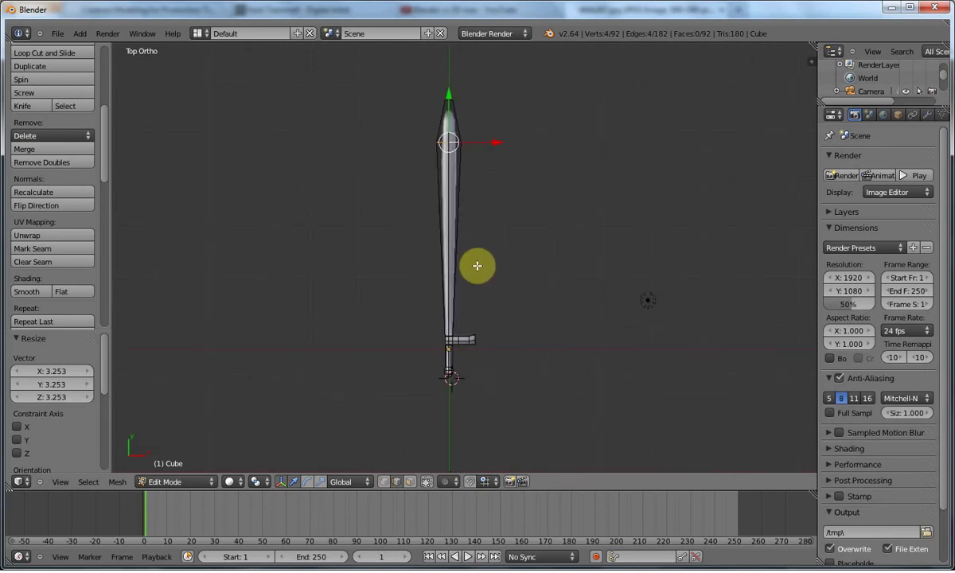
pyautogui.hotkey('ctrl', 'r')
pyautogui.click(455, 257)
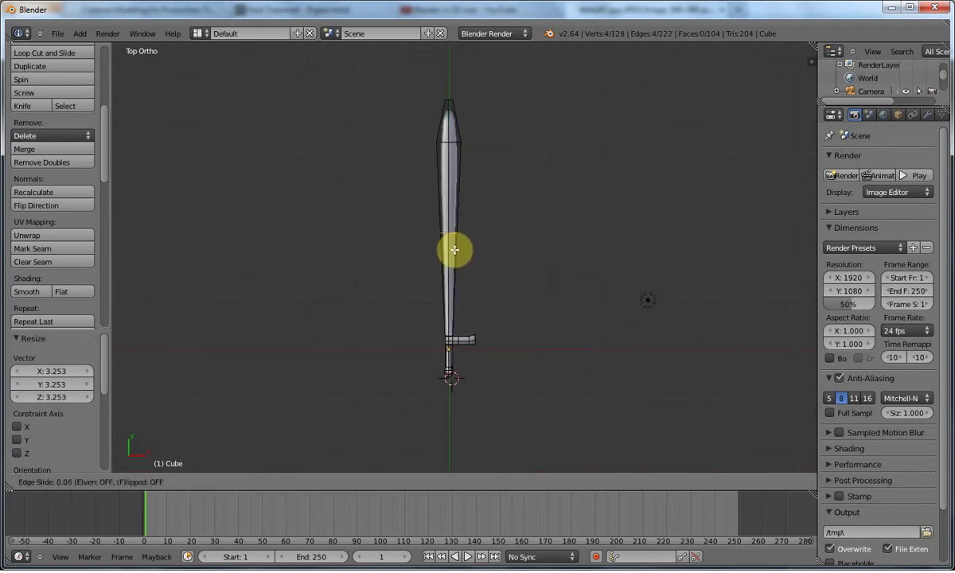
pyautogui.click(454, 243)
pyautogui.press('s')
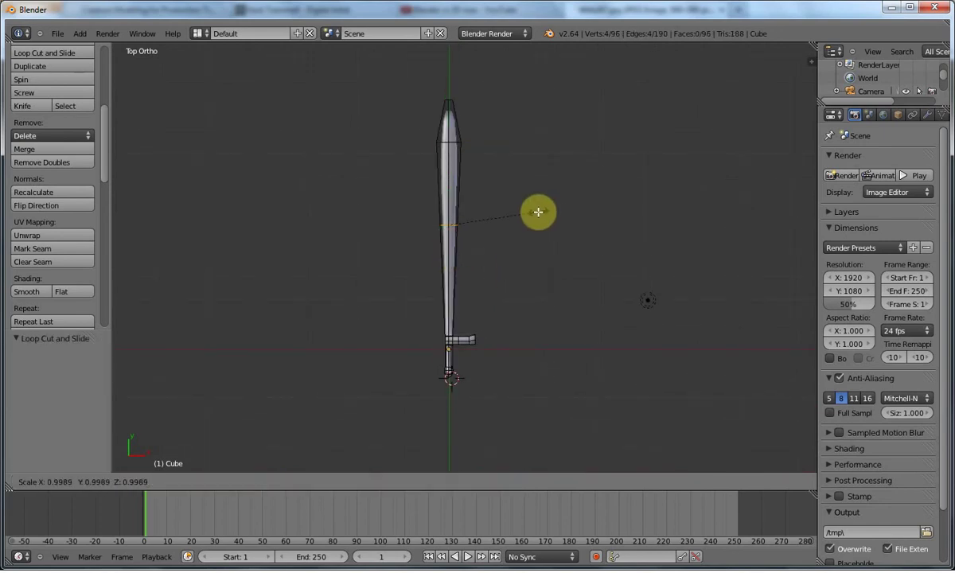
pyautogui.press('x')
pyautogui.click(531, 213)
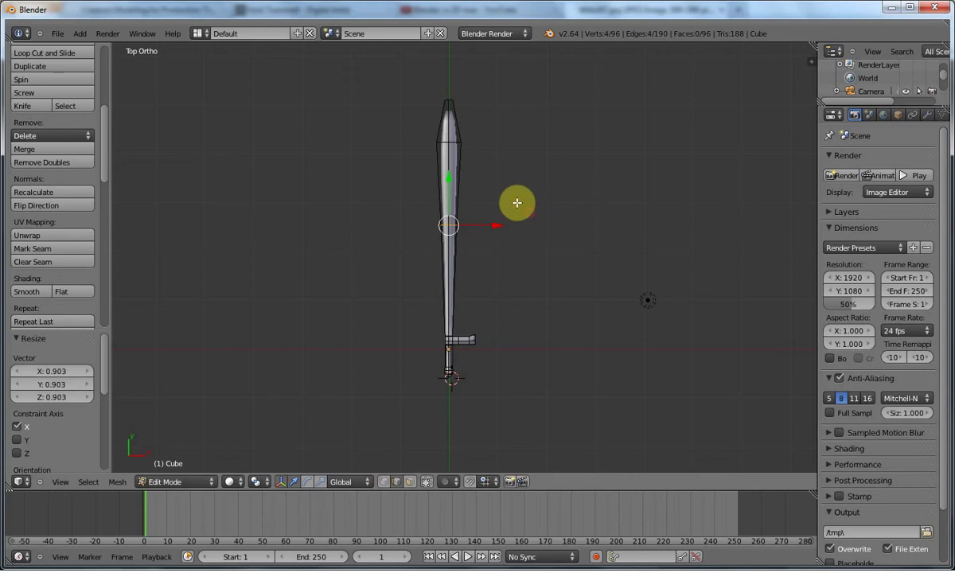
# Add an edge loop slid close to the blade's widest section and scale it to about 1.175 along X
pyautogui.hotkey('ctrl', 'r')
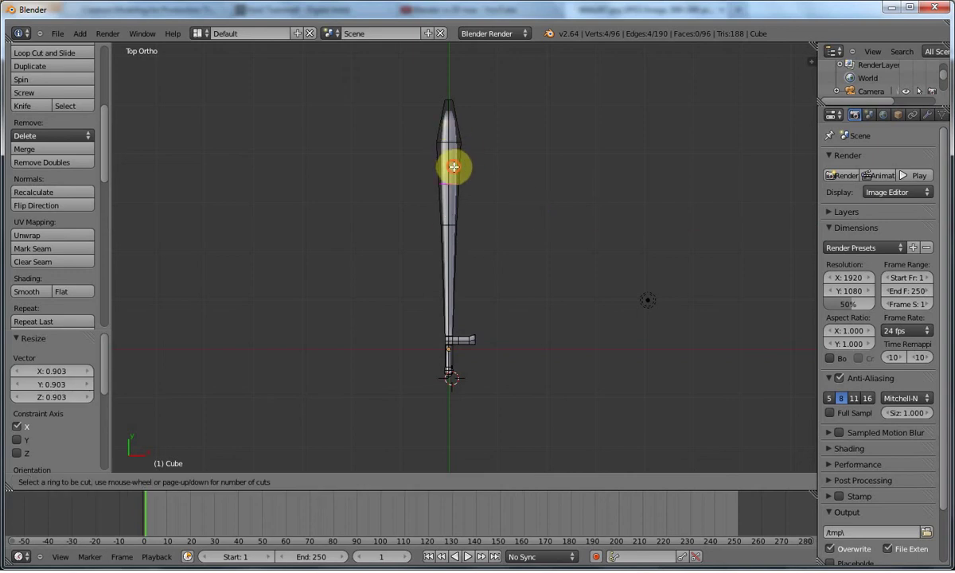
pyautogui.click(452, 163)
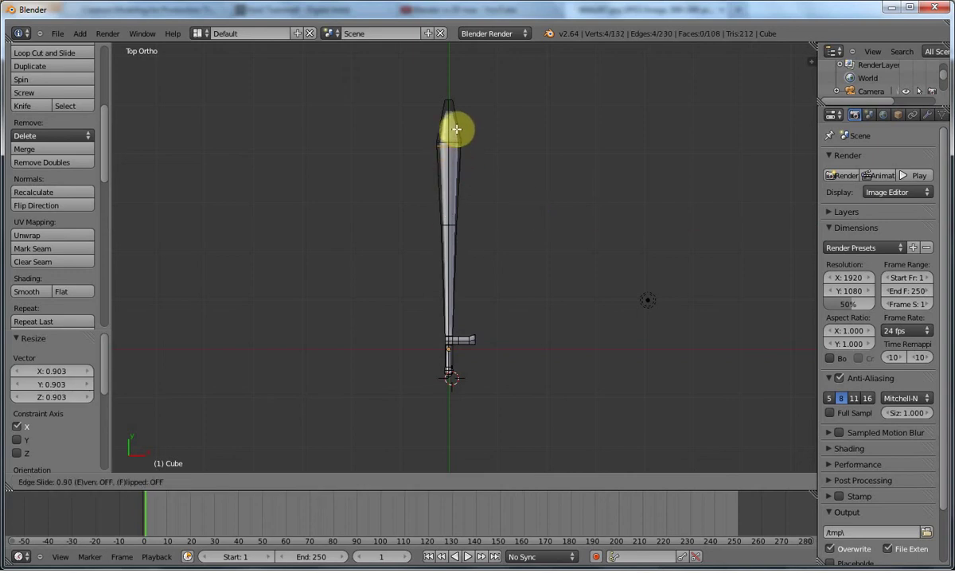
pyautogui.click(454, 139)
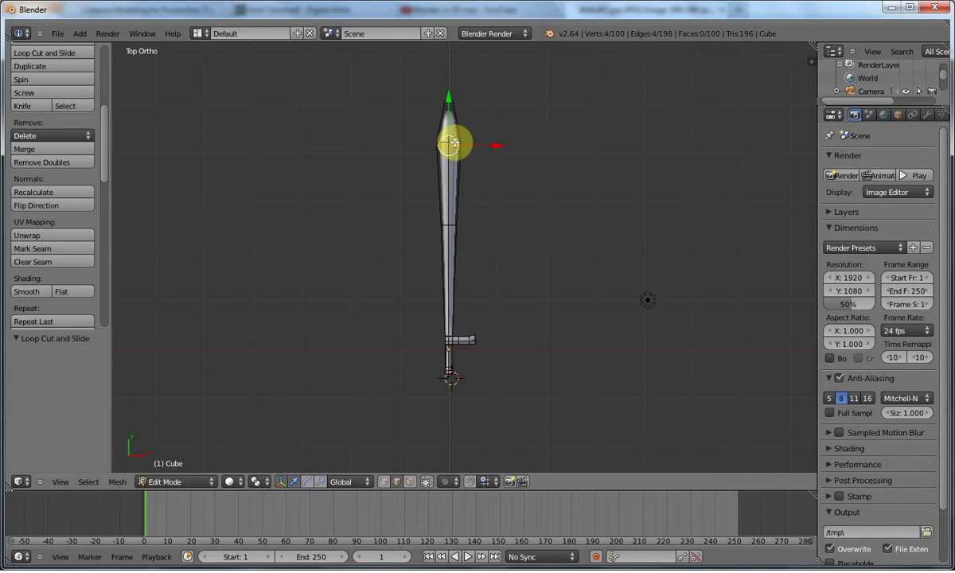
pyautogui.press('s')
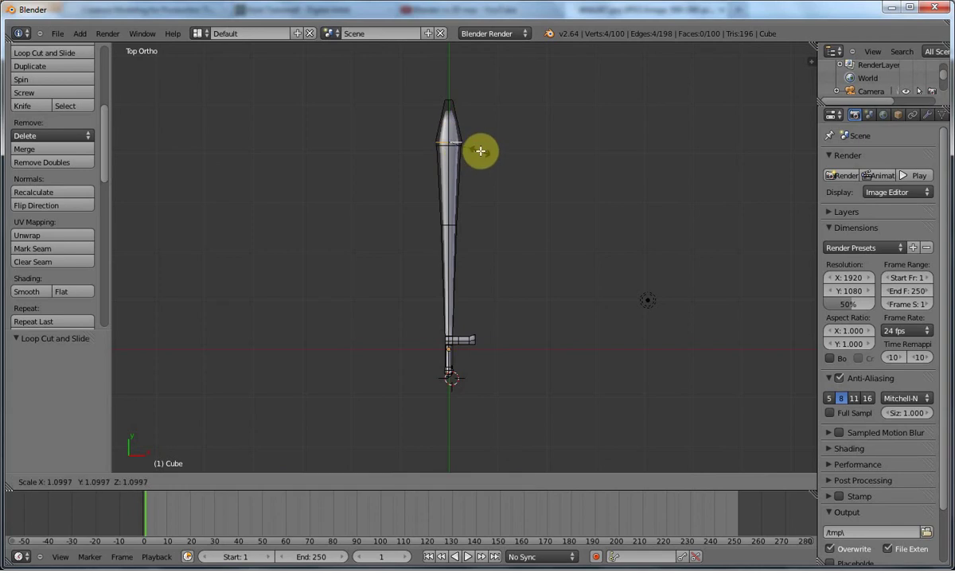
pyautogui.press('x')
pyautogui.click(483, 151)
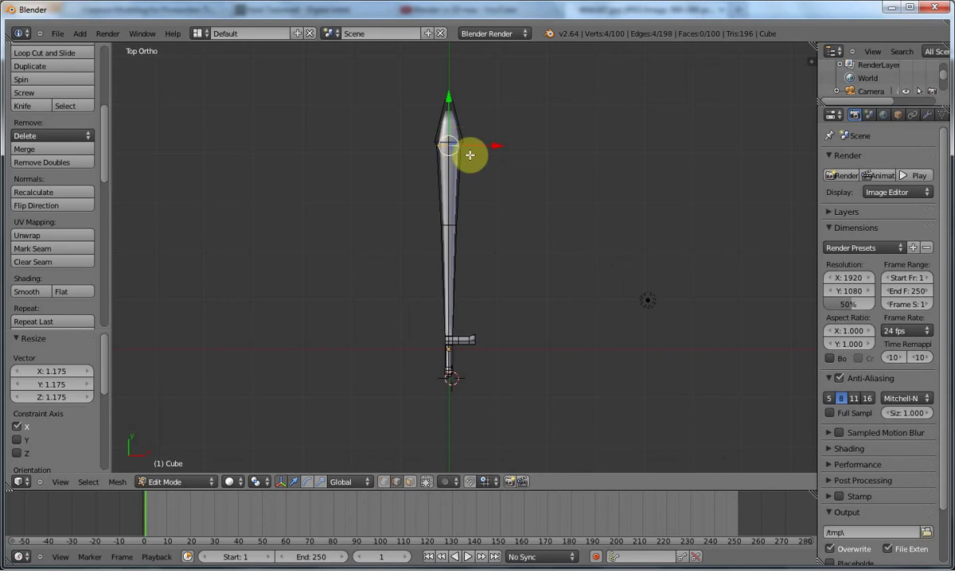
# Move the new edge loop along Y, away from the widest section toward the handle, and deselect everything
pyautogui.moveTo(448, 107); pyautogui.dragTo(447, 116)
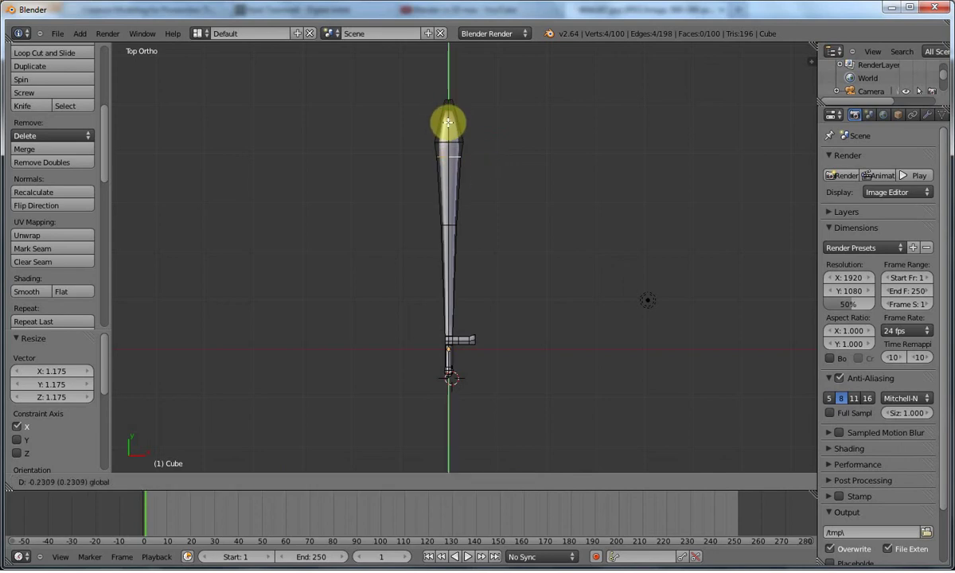
pyautogui.click(448, 125)
pyautogui.press('a')
pyautogui.scroll(2, 450, 122)
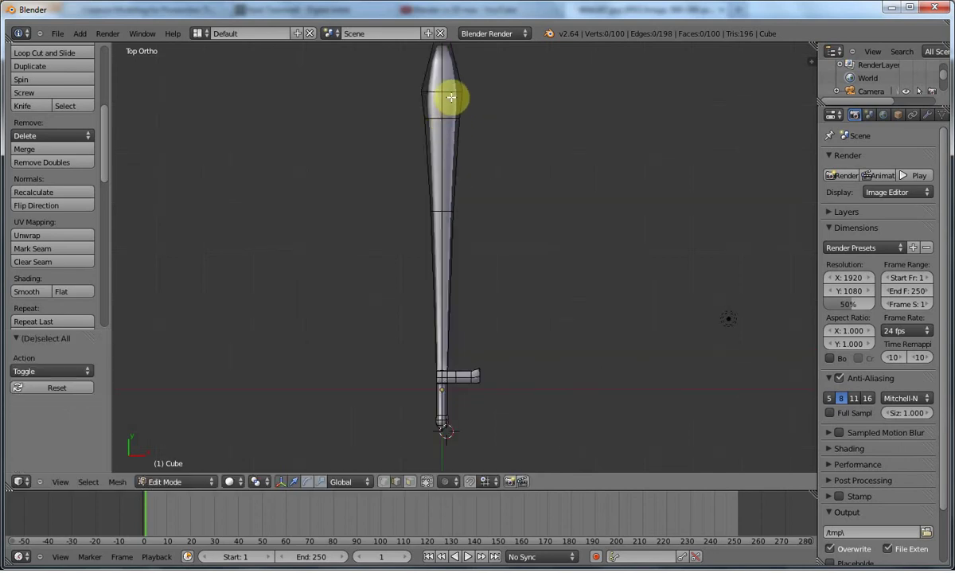
pyautogui.keyDown('shift'); pyautogui.moveTo(454, 91); pyautogui.dragTo(424, 141, button='middle'); pyautogui.keyUp('shift')
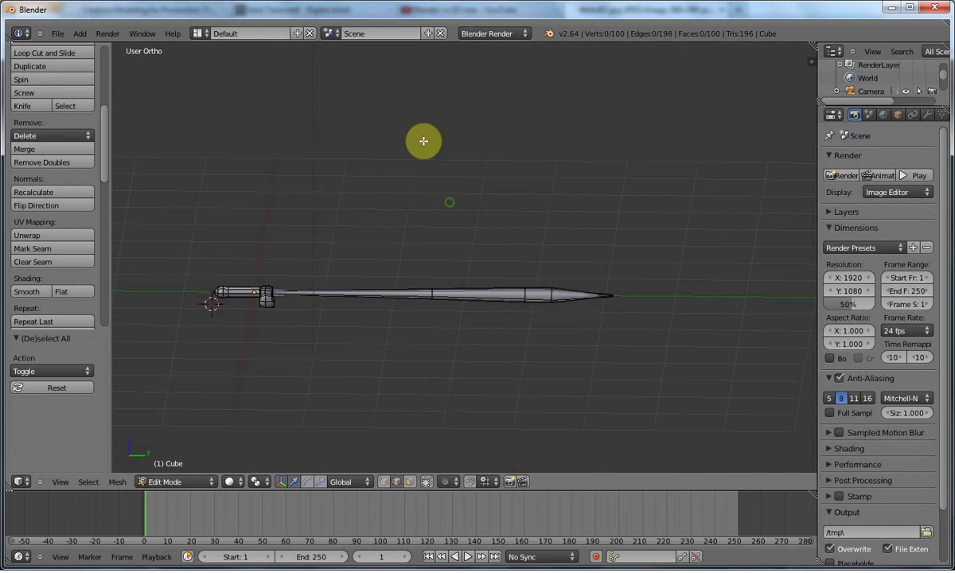
pyautogui.moveTo(508, 250); pyautogui.dragTo(511, 374, button='middle')
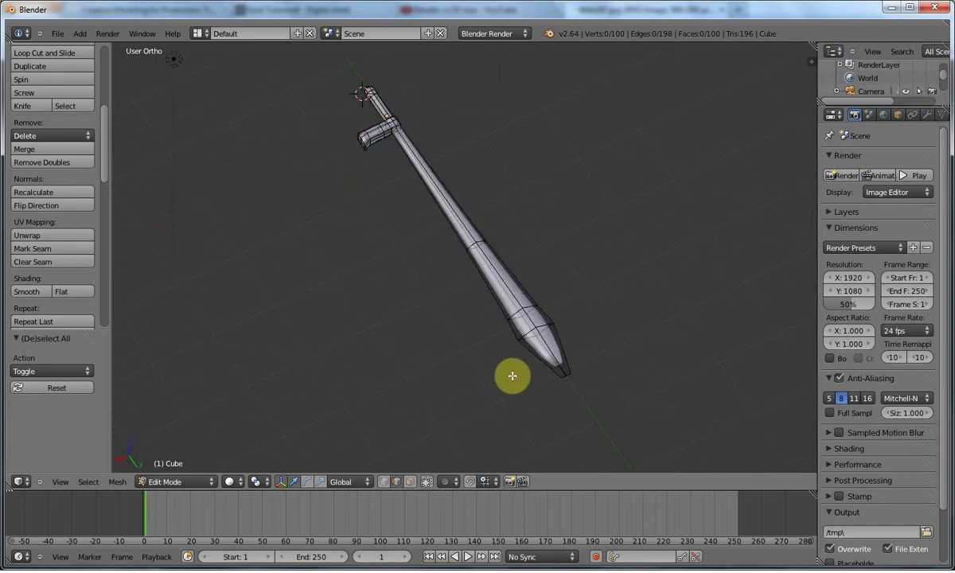
pyautogui.hotkey('ctrl', 'r')
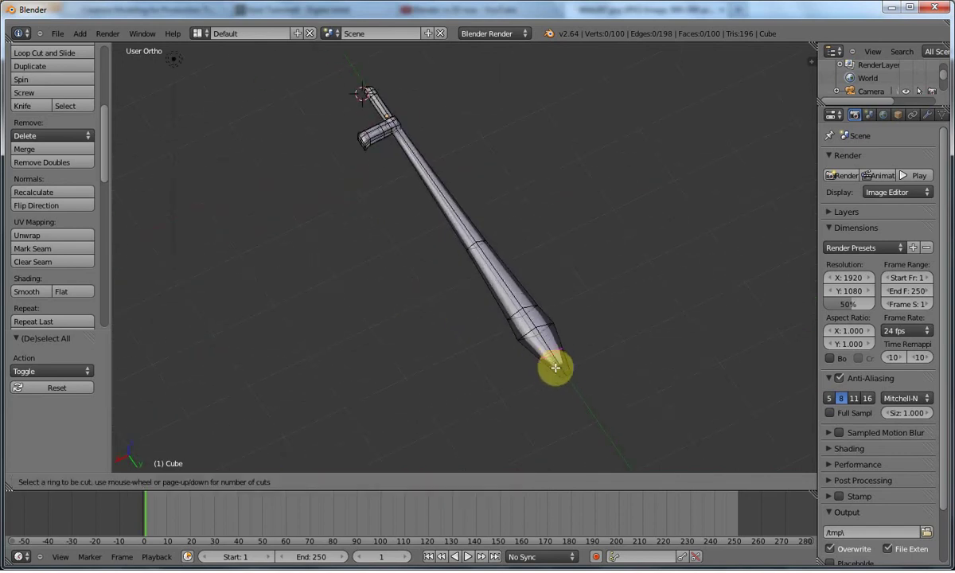
pyautogui.rightClick(564, 379)
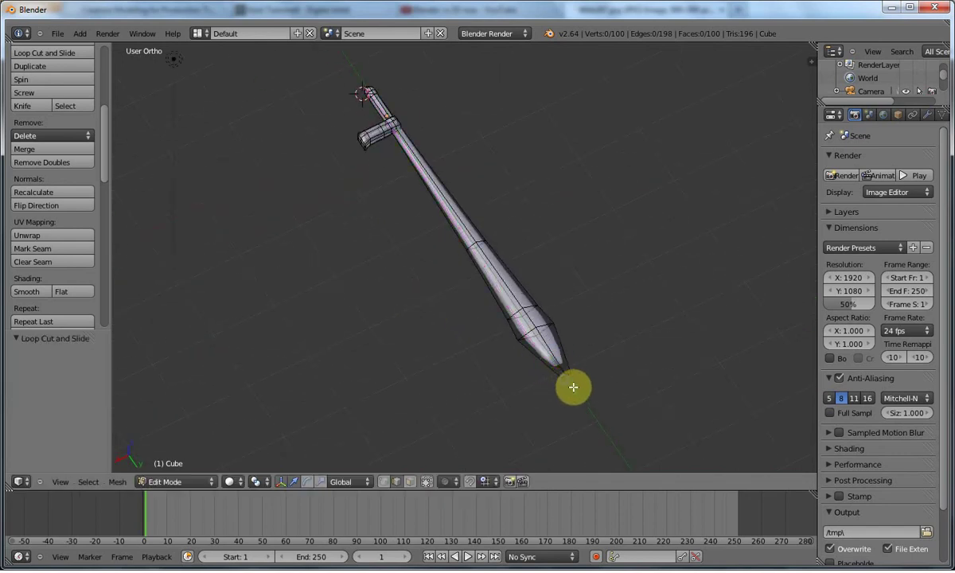
pyautogui.press('a')
pyautogui.press('a')
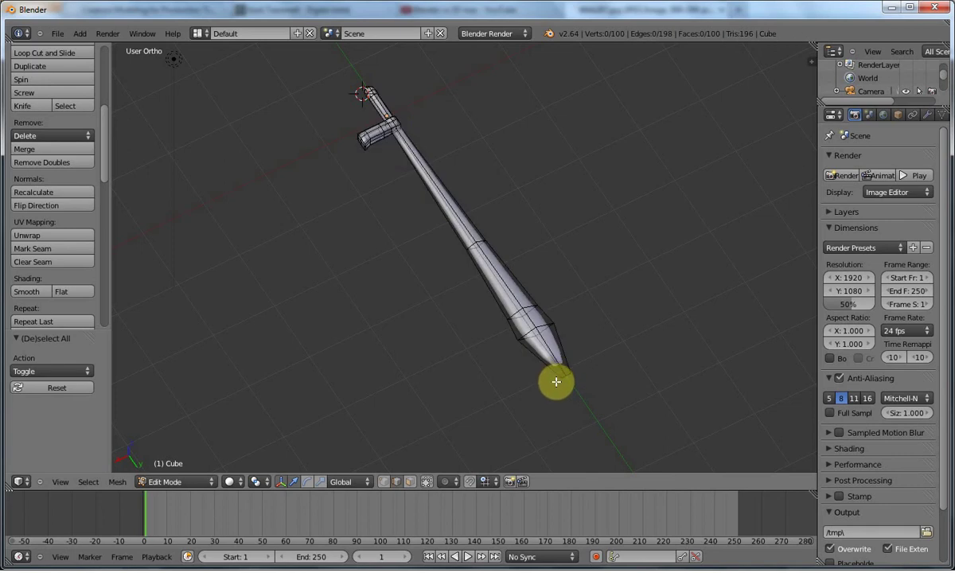
# Select the two side vertices at the blade tip, move them back along Y and scale them to about 2.448 along X
pyautogui.keyDown('shift'); pyautogui.moveTo(553, 380); pyautogui.dragTo(452, 283, button='middle'); pyautogui.keyUp('shift')
pyautogui.scroll(3, 445, 241)
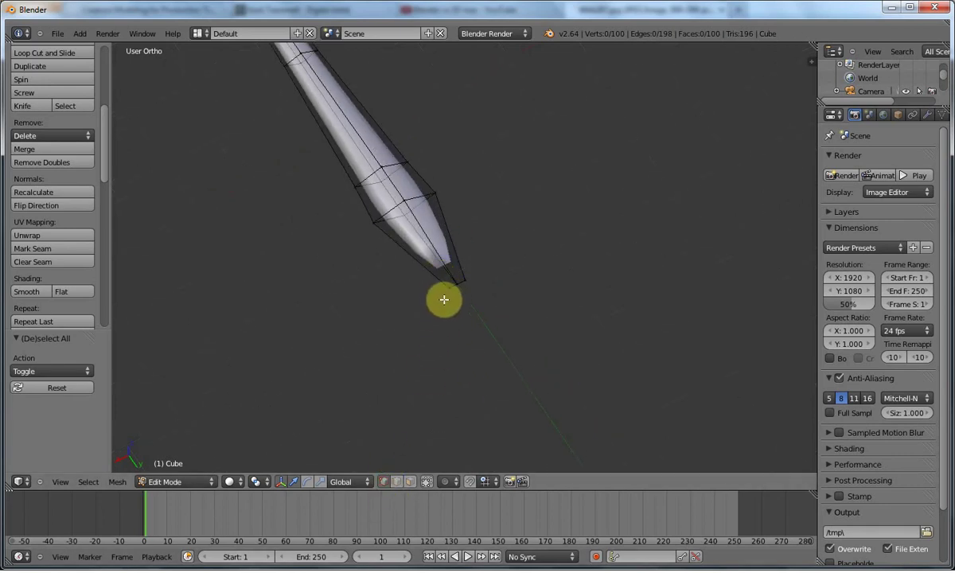
pyautogui.rightClick(447, 288)
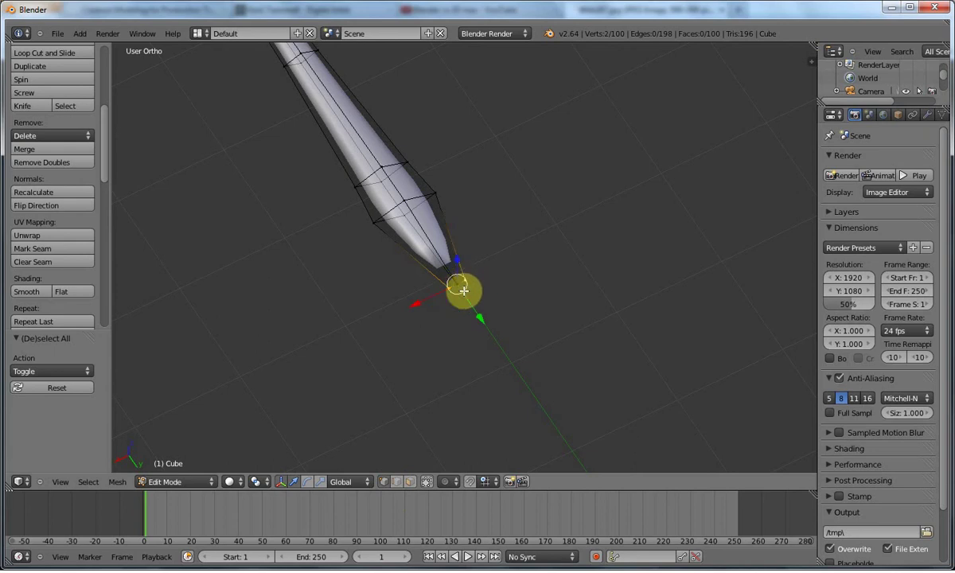
pyautogui.moveTo(483, 325); pyautogui.dragTo(457, 290)
pyautogui.moveTo(393, 269); pyautogui.dragTo(322, 308)
pyautogui.hotkey('ctrl', 'z')
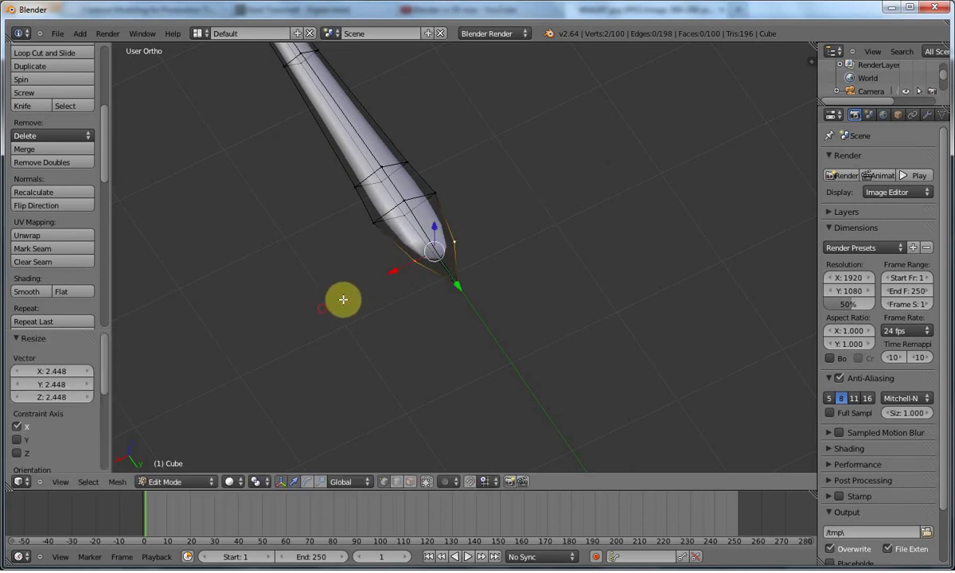
# Try adding an edge loop between the blade's widest section and its tip, and undo it
pyautogui.moveTo(342, 298); pyautogui.dragTo(392, 305, button='middle')
pyautogui.hotkey('ctrl', 'r')
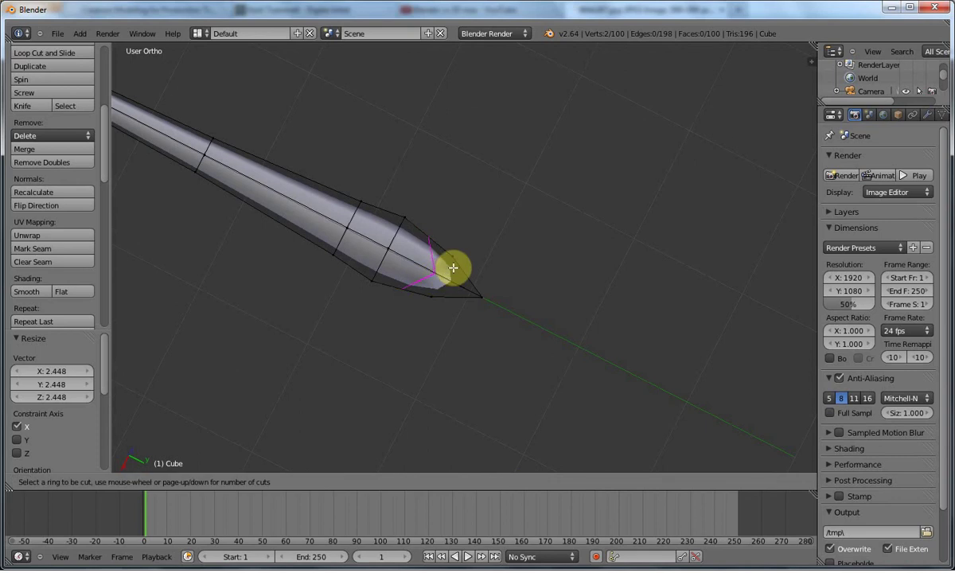
pyautogui.click(417, 271)
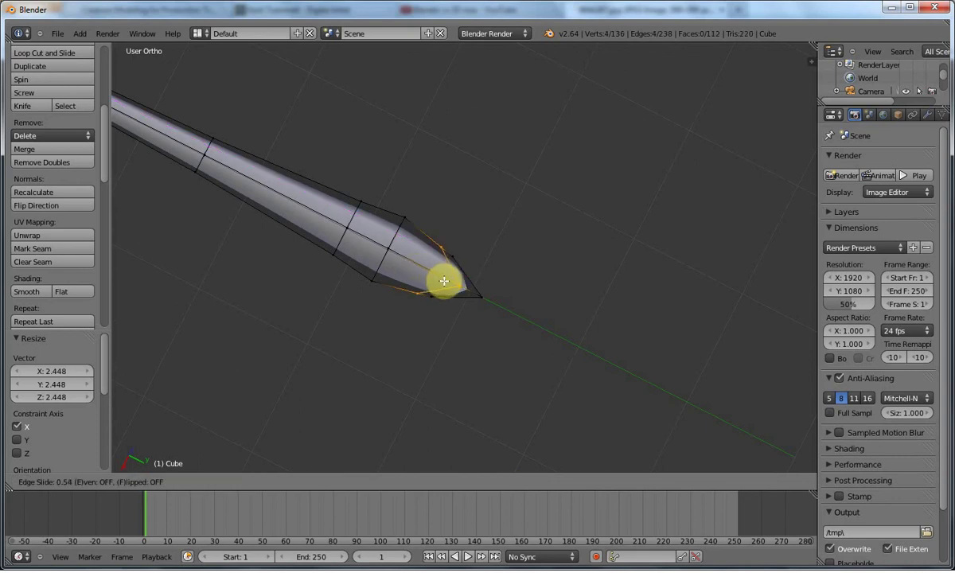
pyautogui.click(441, 278)
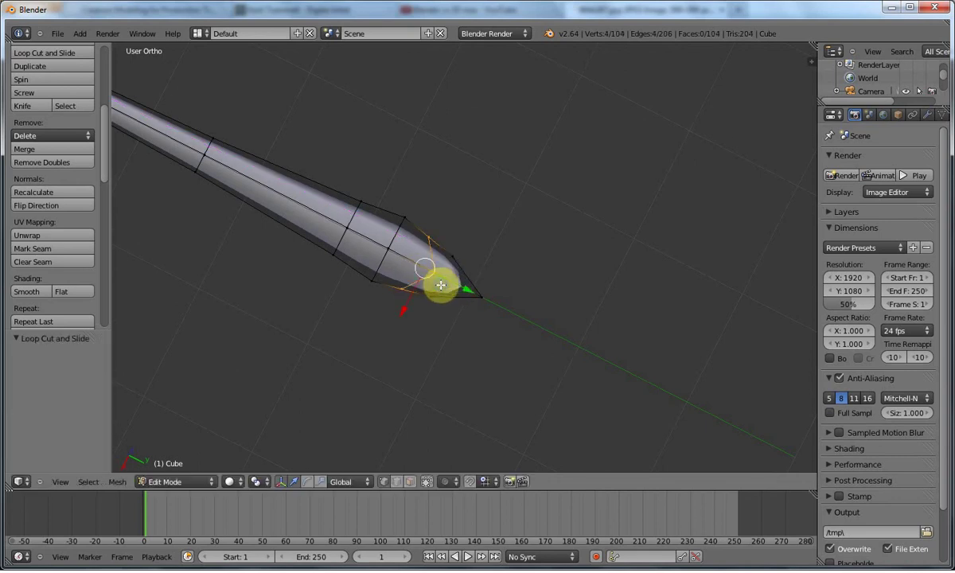
pyautogui.hotkey('ctrl', 'z')
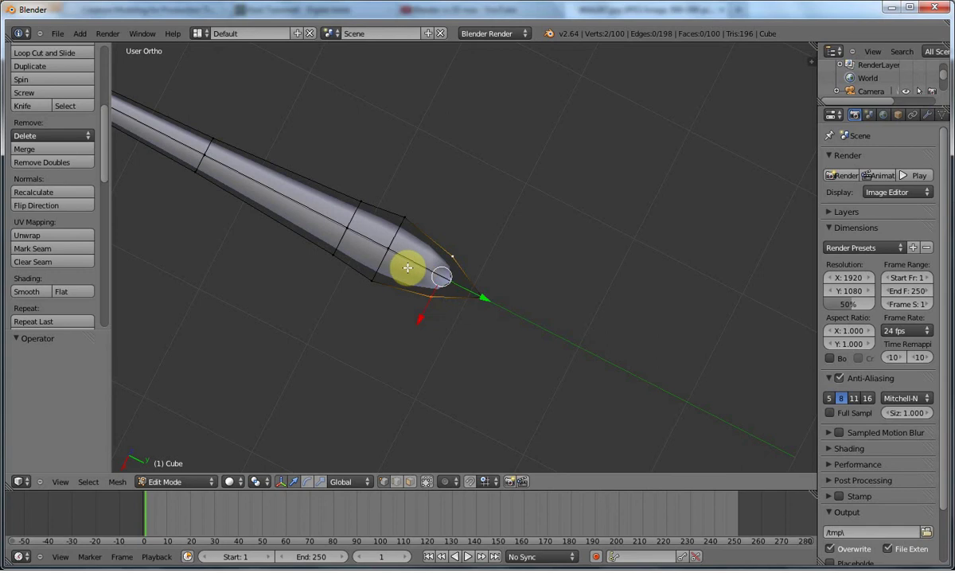
# Try adding a lengthwise edge loop through the sword, slid close to the blade's centre line, and return to Object Mode
pyautogui.hotkey('ctrl', 'r')
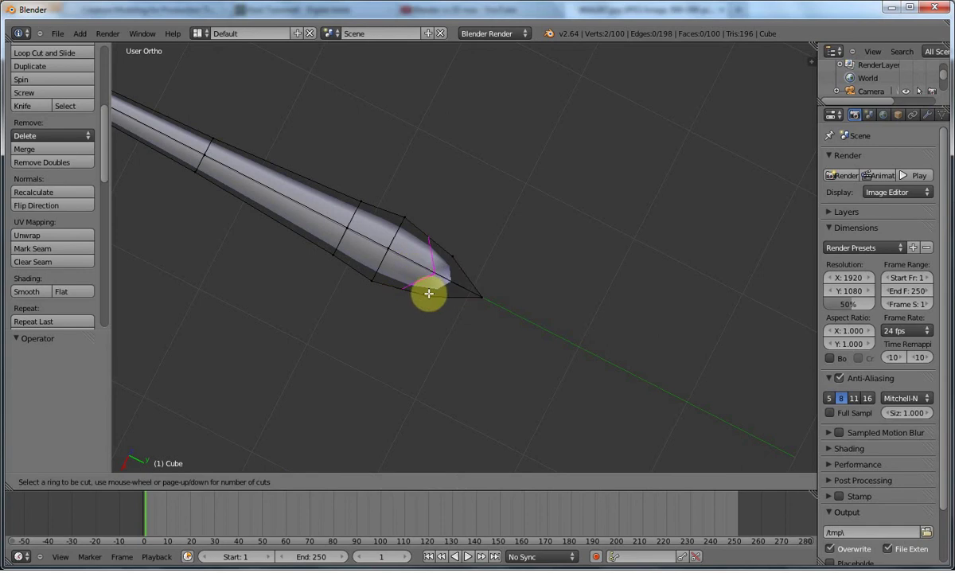
pyautogui.click(331, 236)
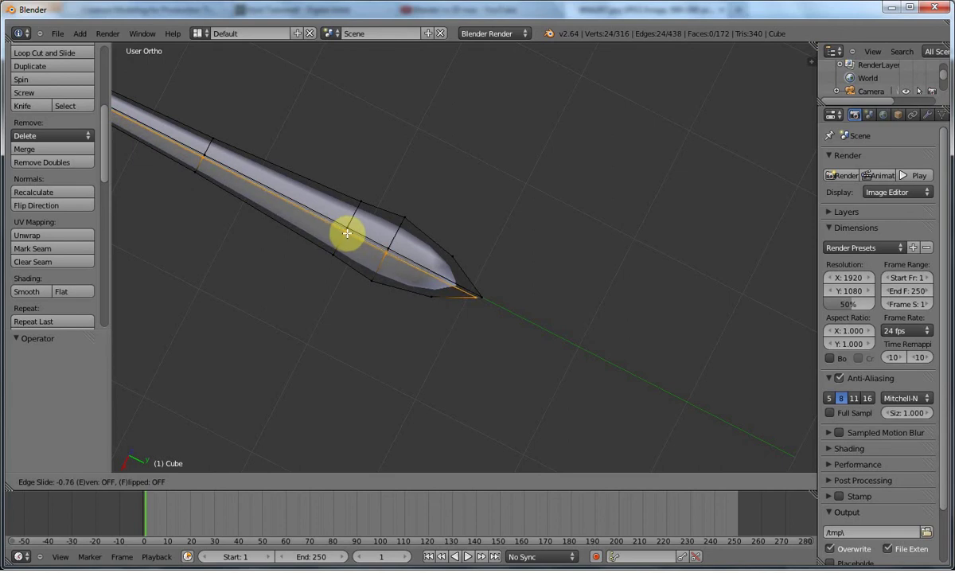
pyautogui.click(346, 232)
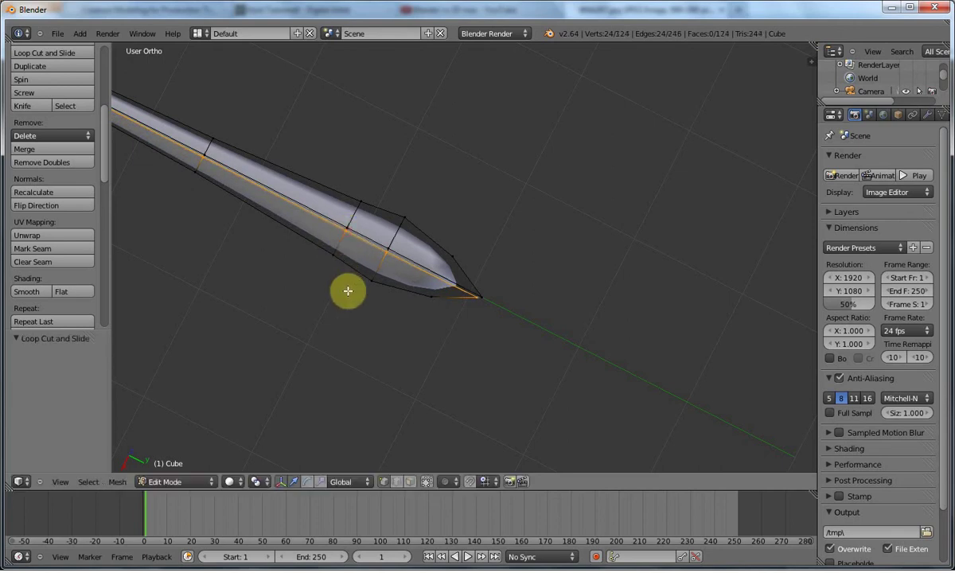
pyautogui.press('Tab')
pyautogui.scroll(-4, 369, 252)
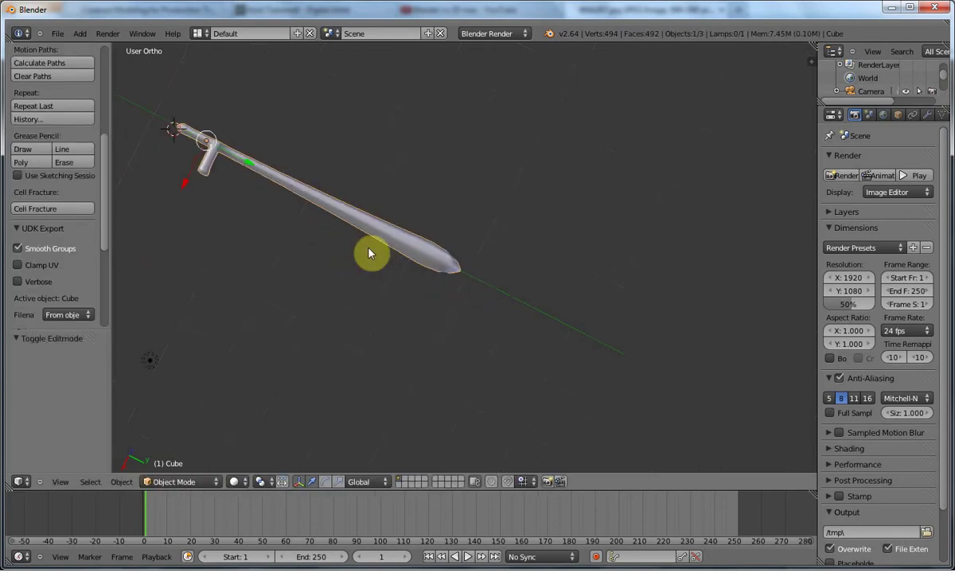
# Bring the guard and handle junction into top view in Edit Mode and deselect everything
pyautogui.press('KP_1')
pyautogui.press('KP_7')
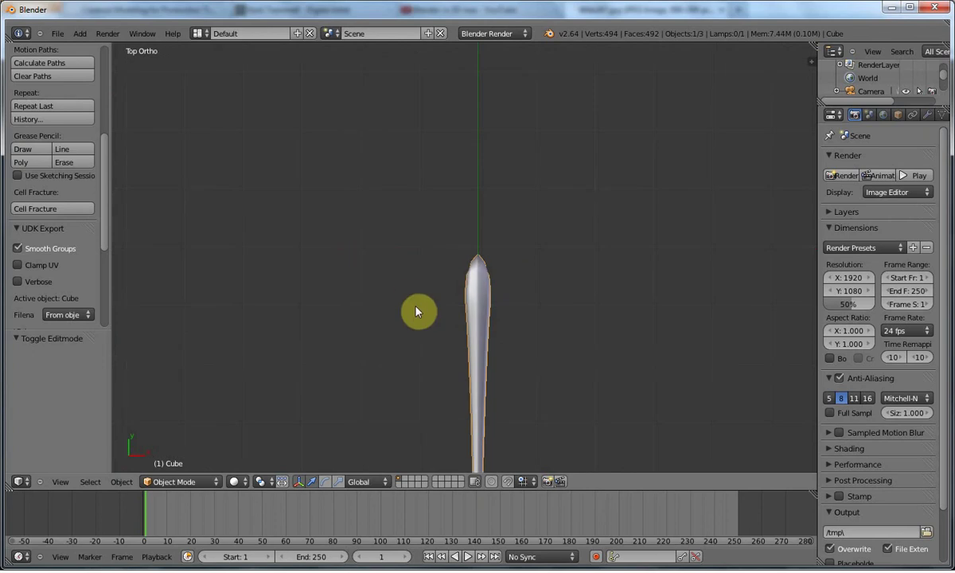
pyautogui.press('z')
pyautogui.moveTo(422, 354)
pyautogui.keyDown('shift'); pyautogui.mouseDown(button='middle')
pyautogui.moveTo(449, 56)
pyautogui.moveTo(450, 78)
pyautogui.mouseUp(button='middle'); pyautogui.keyUp('shift')
pyautogui.press('z')
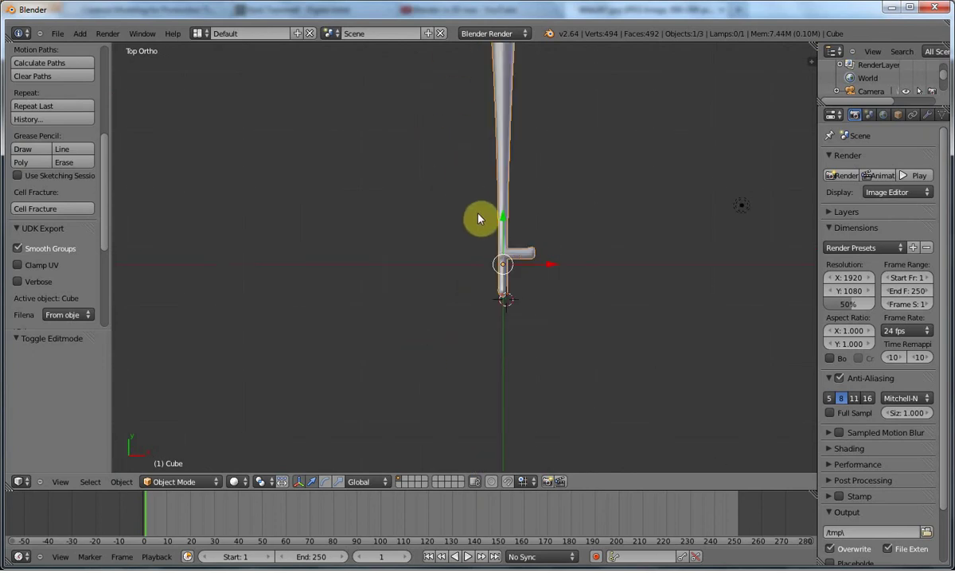
pyautogui.scroll(3, 479, 215)
pyautogui.press('Tab')
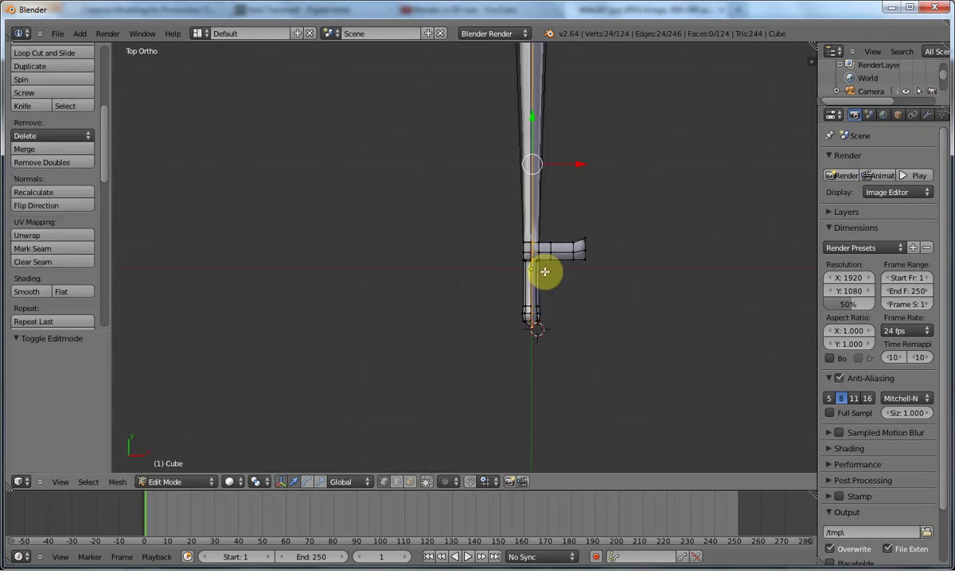
pyautogui.press('a')
pyautogui.scroll(4, 545, 271)
pyautogui.keyDown('shift'); pyautogui.moveTo(573, 262); pyautogui.dragTo(475, 239, button='middle'); pyautogui.keyUp('shift')
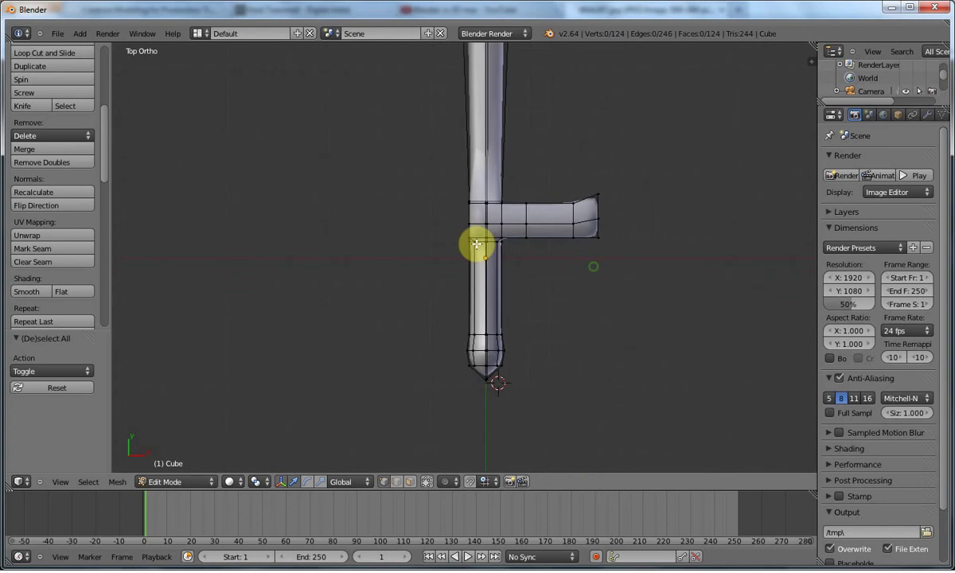
pyautogui.scroll(3, 476, 241)
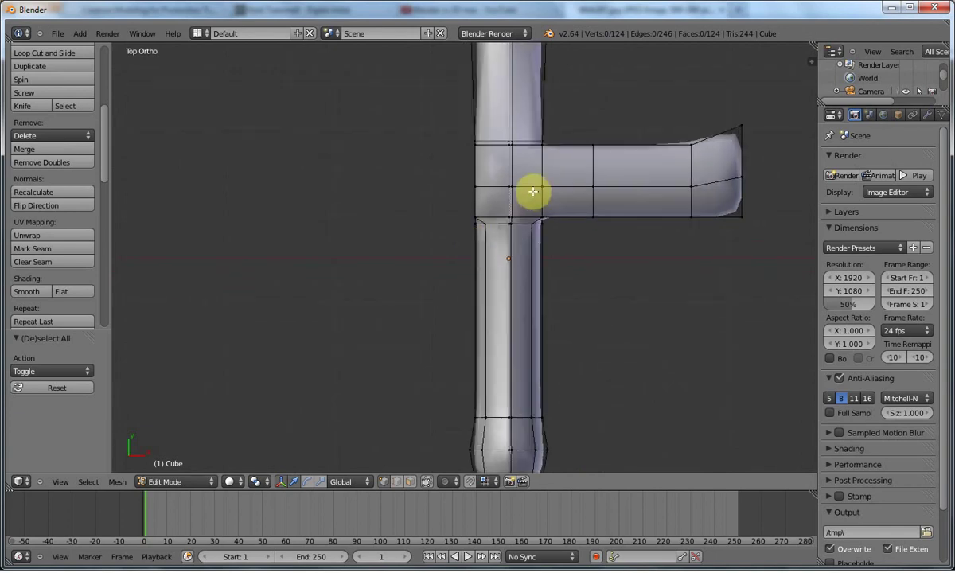
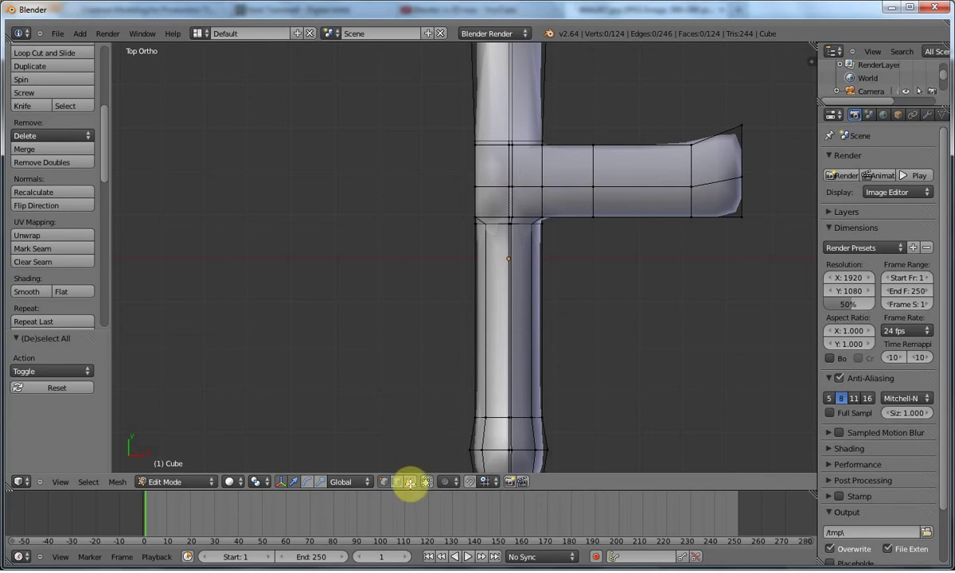
# Try insetting the six upper faces at the guard and handle junction by extruding them in place and scaling them to about 0.697
pyautogui.click(409, 482)
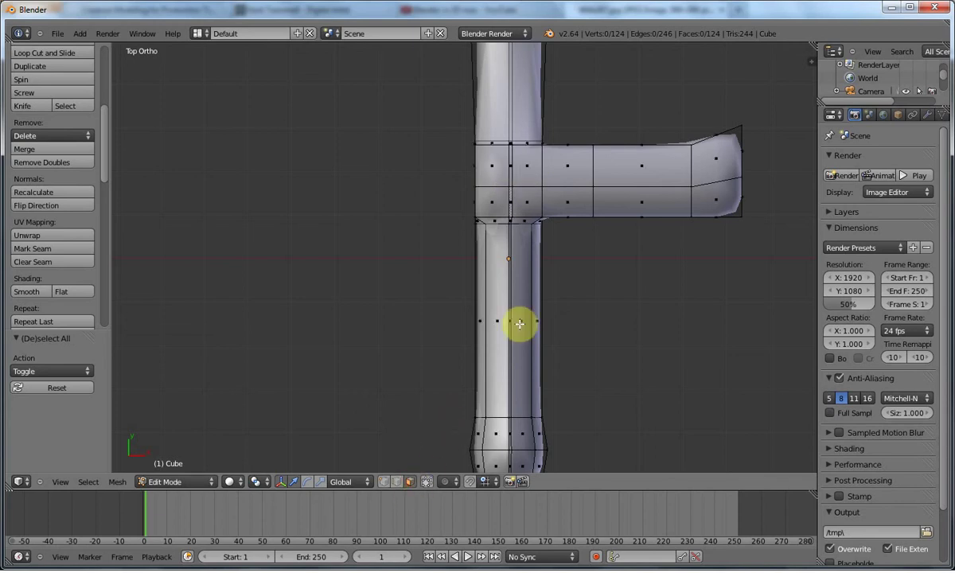
pyautogui.click(427, 482)
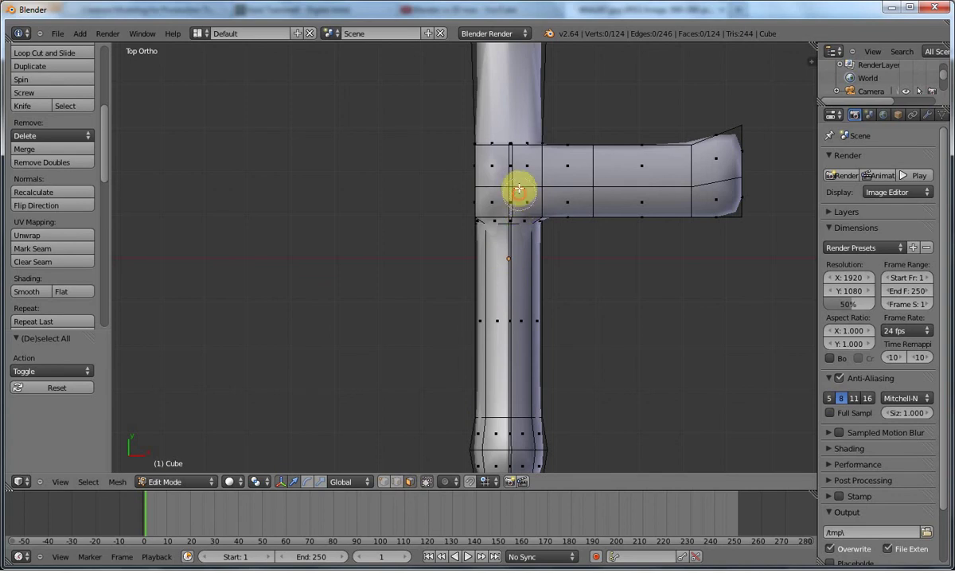
pyautogui.hotkey('ctrl', 'z')
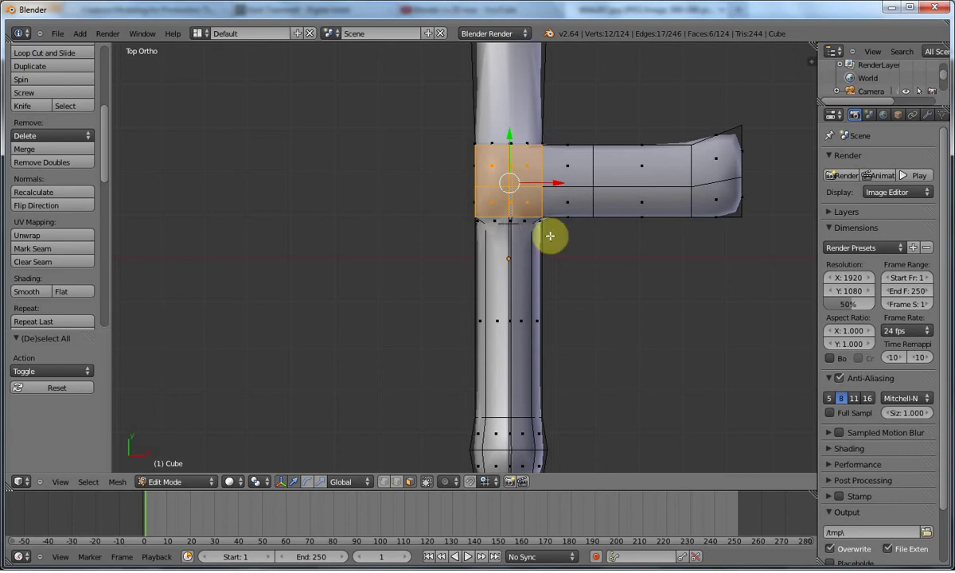
pyautogui.scroll(1, 550, 235)
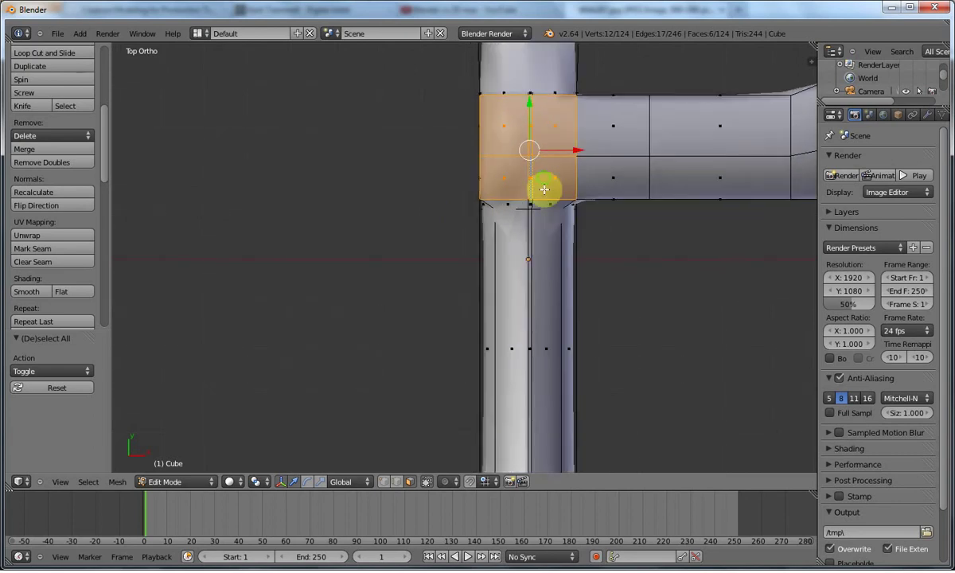
pyautogui.scroll(1, 547, 187)
pyautogui.press('e')
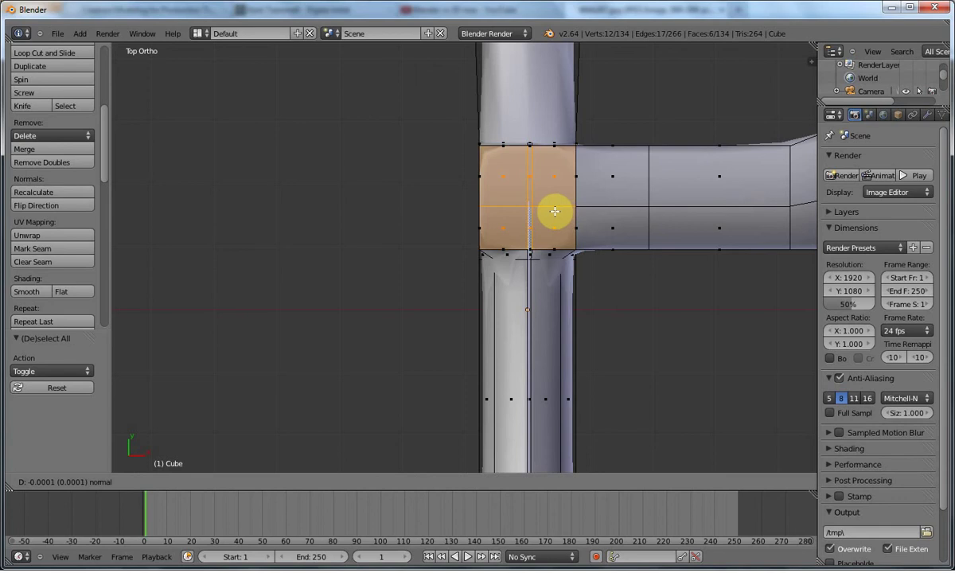
pyautogui.click(555, 223)
pyautogui.press('s')
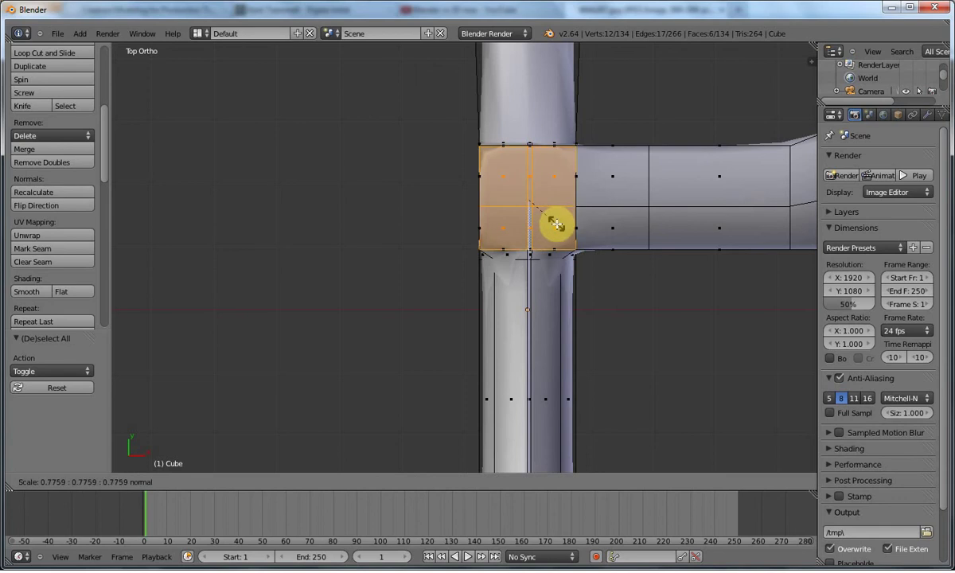
pyautogui.middleClick(552, 212)
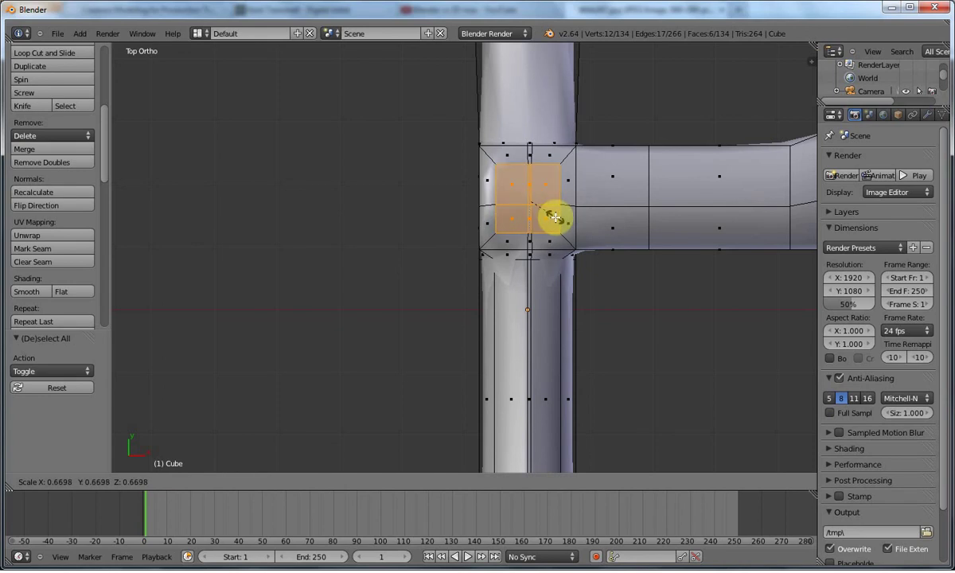
pyautogui.click(555, 219)
pyautogui.moveTo(554, 217); pyautogui.dragTo(512, 167, button='middle')
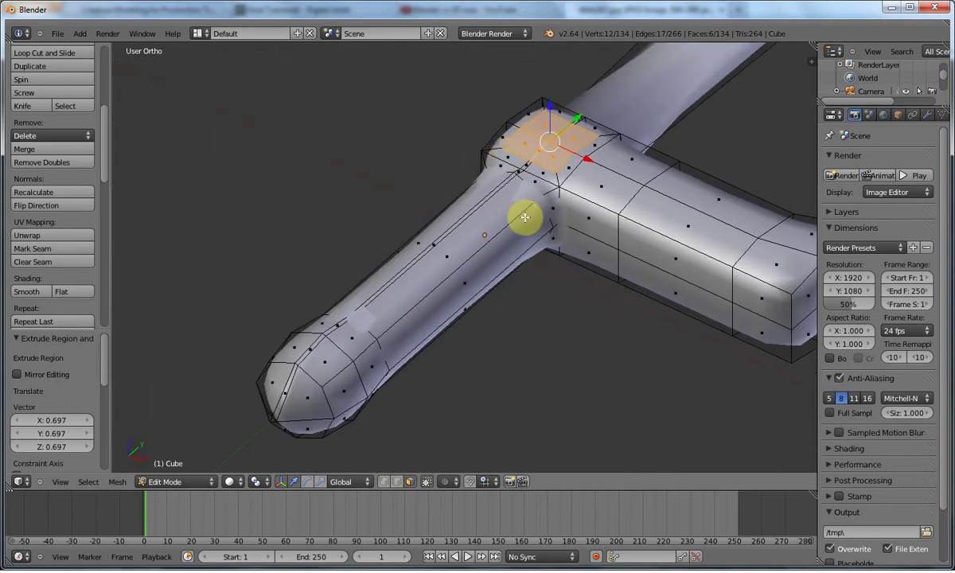
# Undo the face inset at the guard junction and the lengthwise edge loop
pyautogui.hotkey('ctrl', 'z')
pyautogui.hotkey('ctrl', 'z')
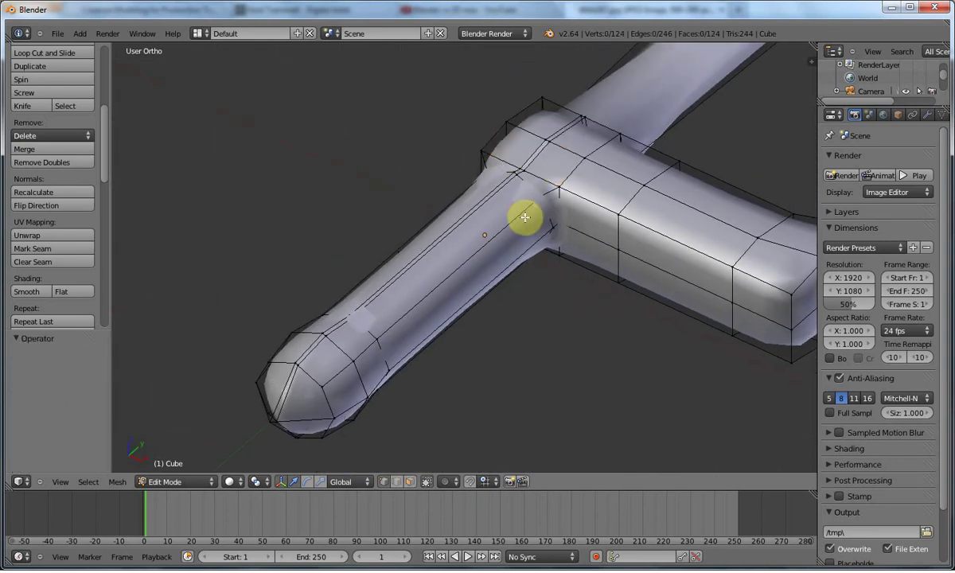
pyautogui.keyDown('alt'); pyautogui.rightClick(525, 217); pyautogui.keyUp('alt')
pyautogui.hotkey('ctrl', 'z')
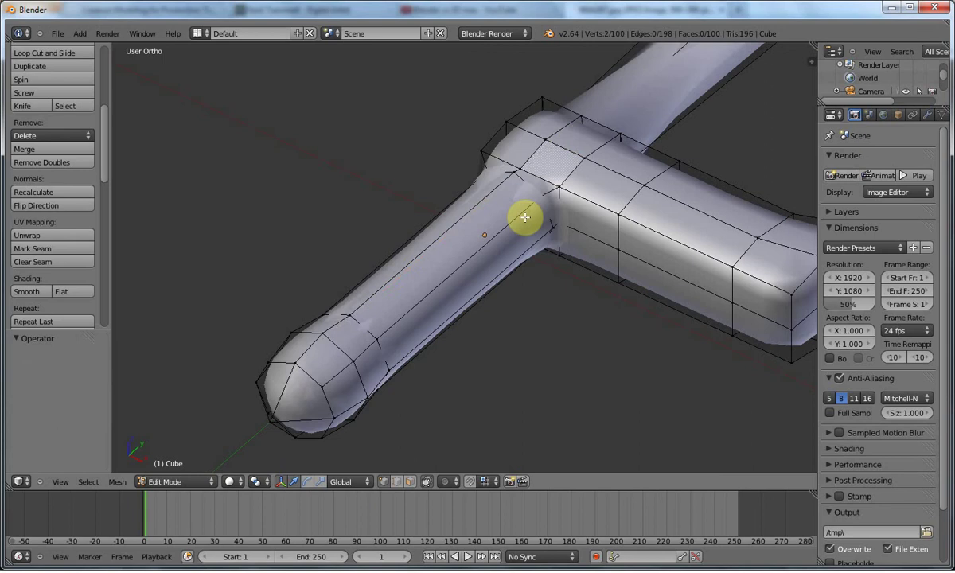
# Switch to face selection and select the upper face at the guard junction nearest the handle and the guard's arm
pyautogui.moveTo(525, 215); pyautogui.dragTo(548, 231, button='middle')
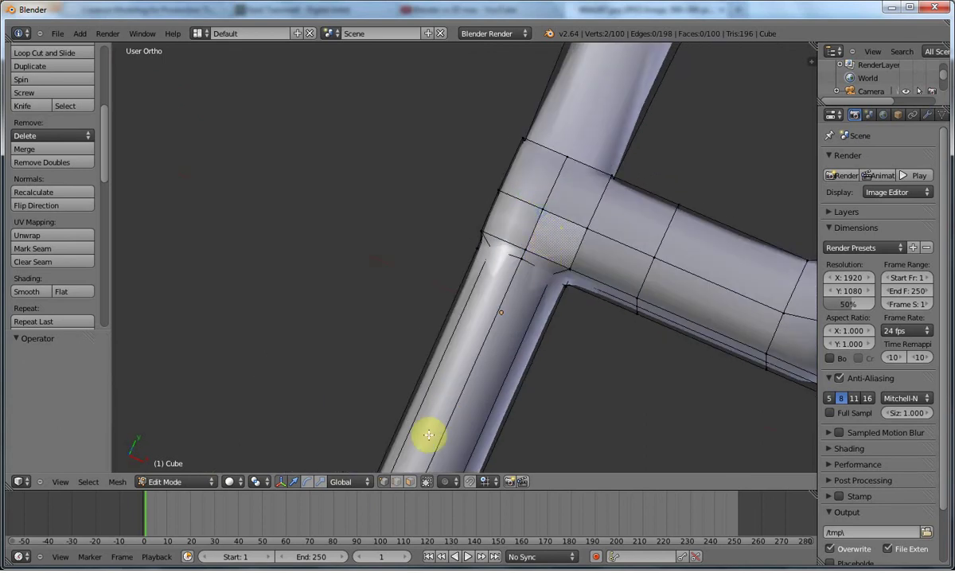
pyautogui.click(410, 481)
pyautogui.rightClick(551, 248)
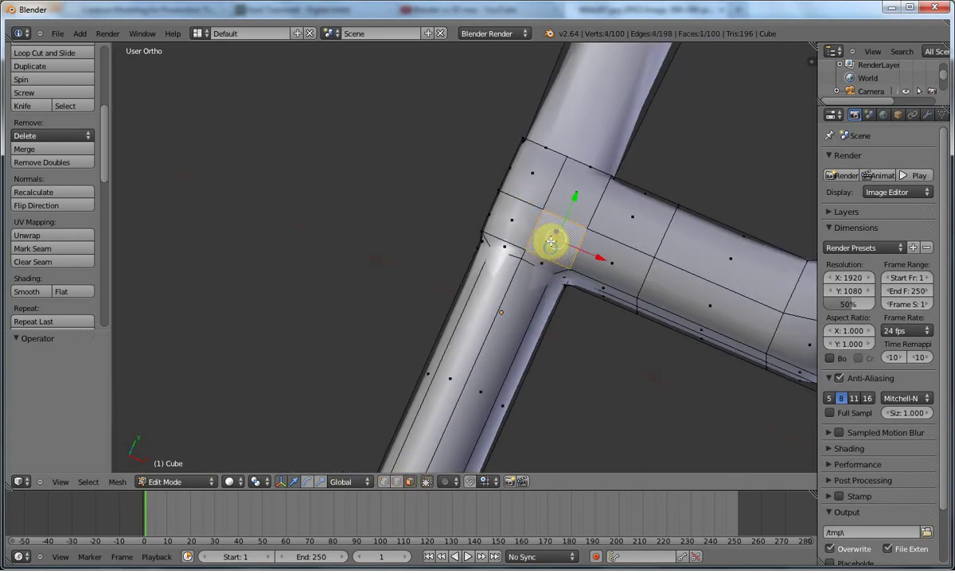
# Select the four top faces at the handle junction, extrude them in place and scale the new faces inward to about 0.625
pyautogui.keyDown('shift'); pyautogui.rightClick(560, 203); pyautogui.keyUp('shift')
pyautogui.keyDown('shift'); pyautogui.rightClick(531, 167); pyautogui.keyUp('shift')
pyautogui.keyDown('shift'); pyautogui.rightClick(518, 220); pyautogui.keyUp('shift')
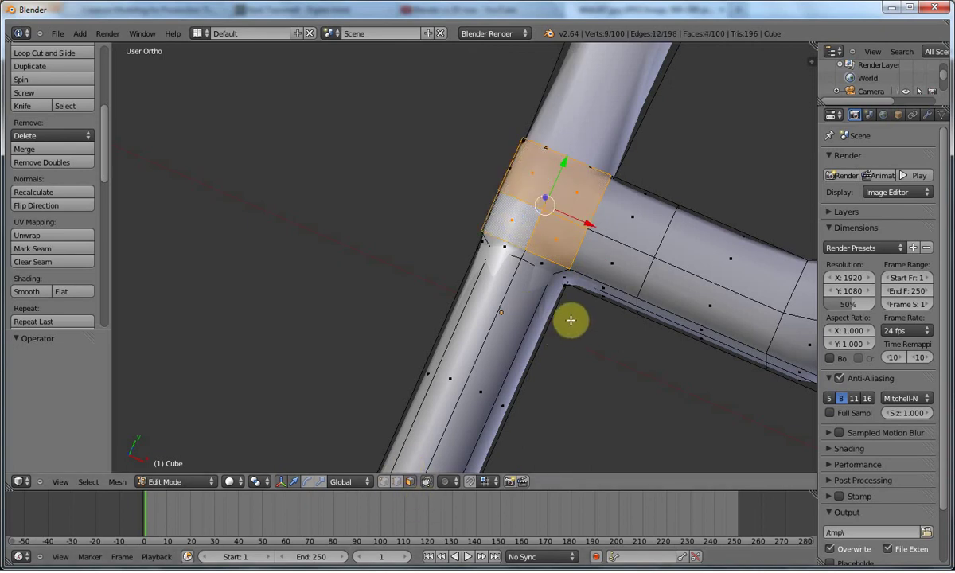
pyautogui.press('s')
pyautogui.rightClick(563, 288)
pyautogui.press('e')
pyautogui.press('s')
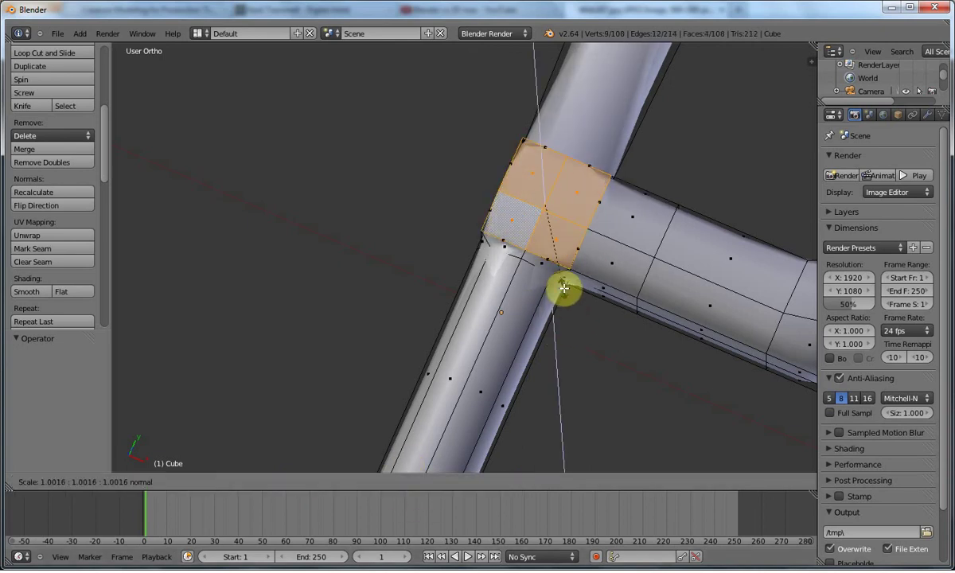
pyautogui.middleClick(565, 272)
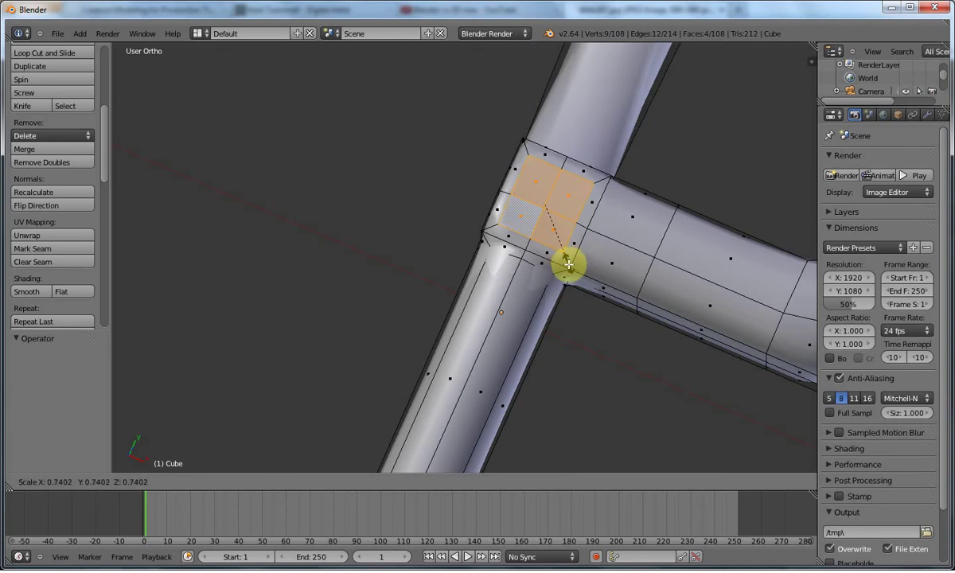
pyautogui.click(569, 250)
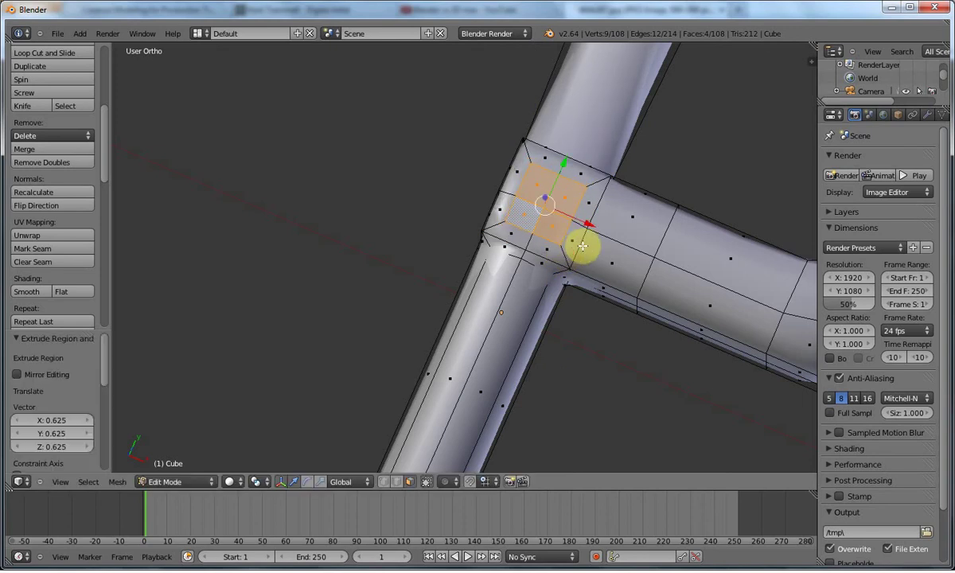
# Round the inset square into an octagon in top view by scaling its four corner vertices to about 0.759
pyautogui.press('KP_1')
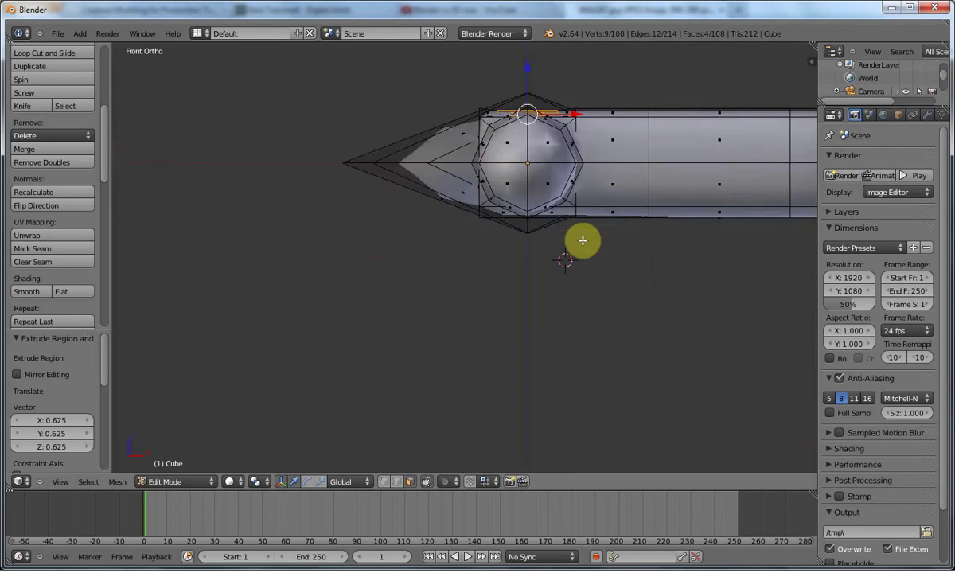
pyautogui.press('KP_7')
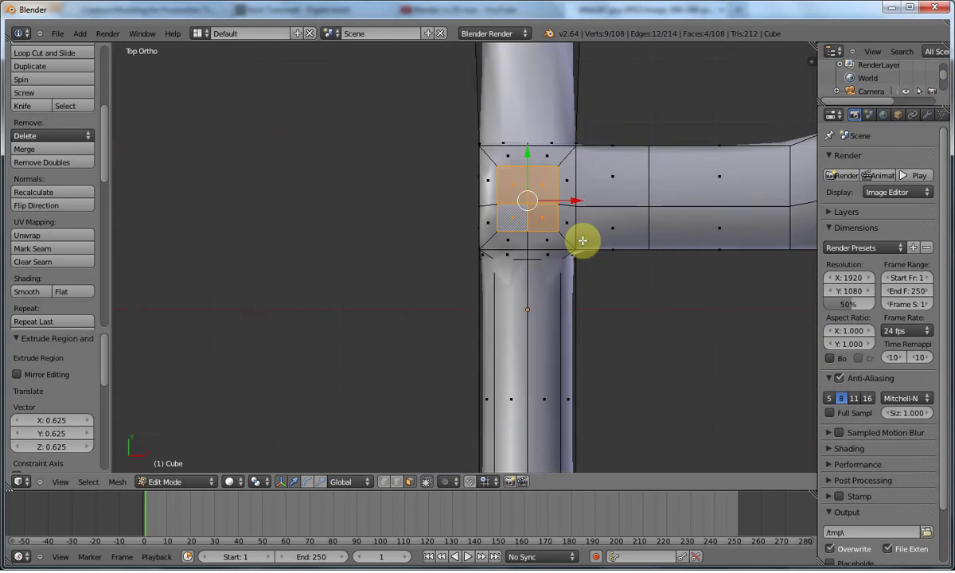
pyautogui.click(383, 481)
pyautogui.rightClick(559, 177)
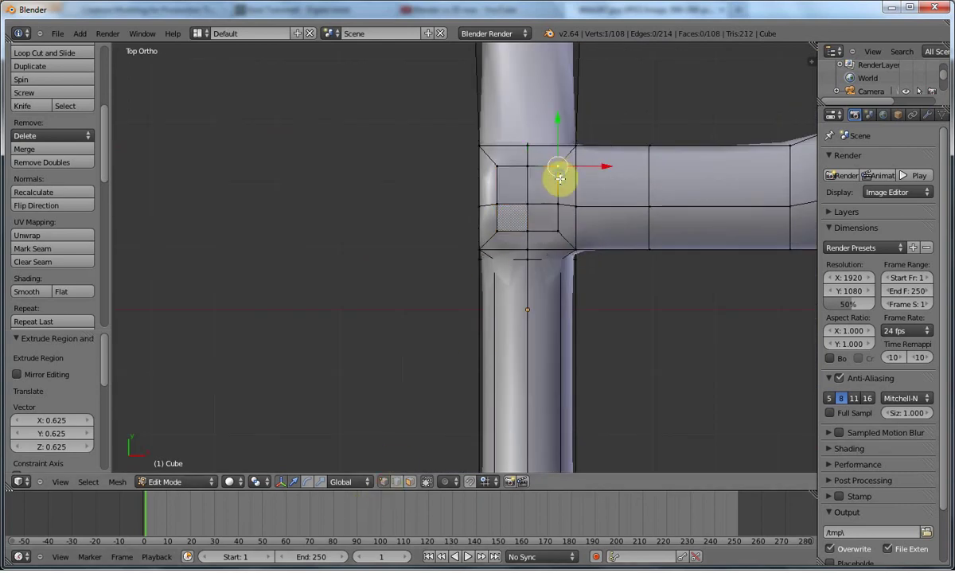
pyautogui.keyDown('shift'); pyautogui.rightClick(558, 229); pyautogui.keyUp('shift')
pyautogui.keyDown('shift'); pyautogui.rightClick(498, 229); pyautogui.keyUp('shift')
pyautogui.keyDown('shift'); pyautogui.rightClick(498, 170); pyautogui.keyUp('shift')
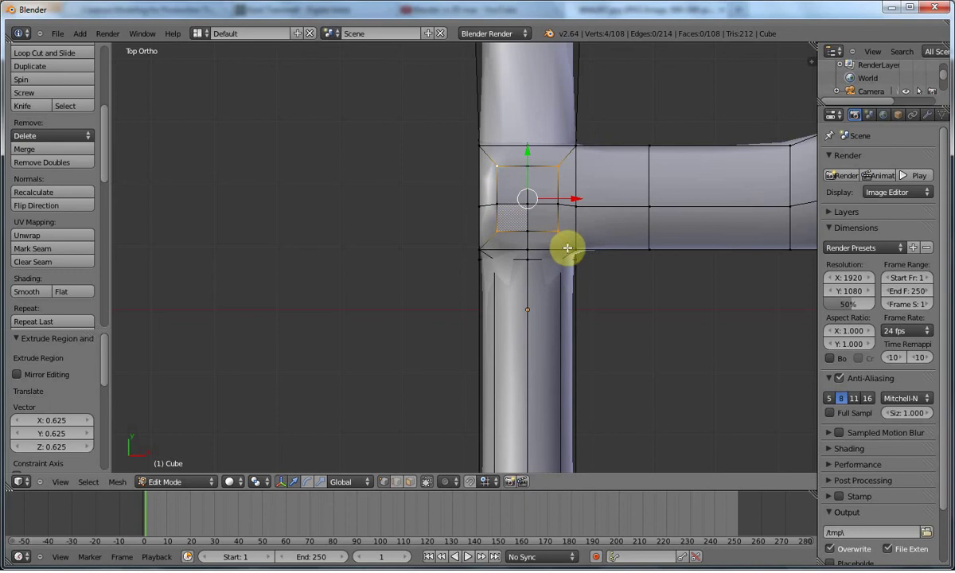
pyautogui.press('s')
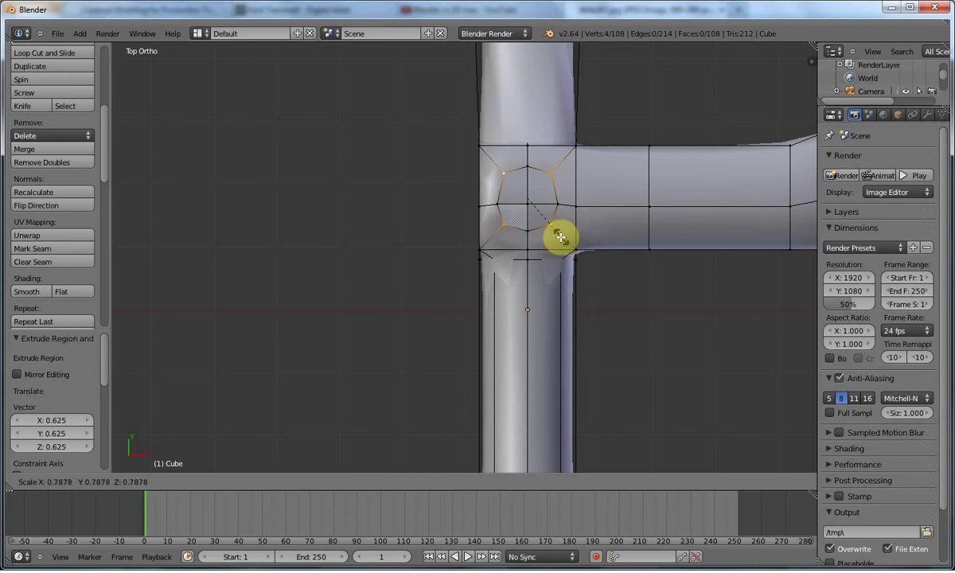
pyautogui.click(560, 236)
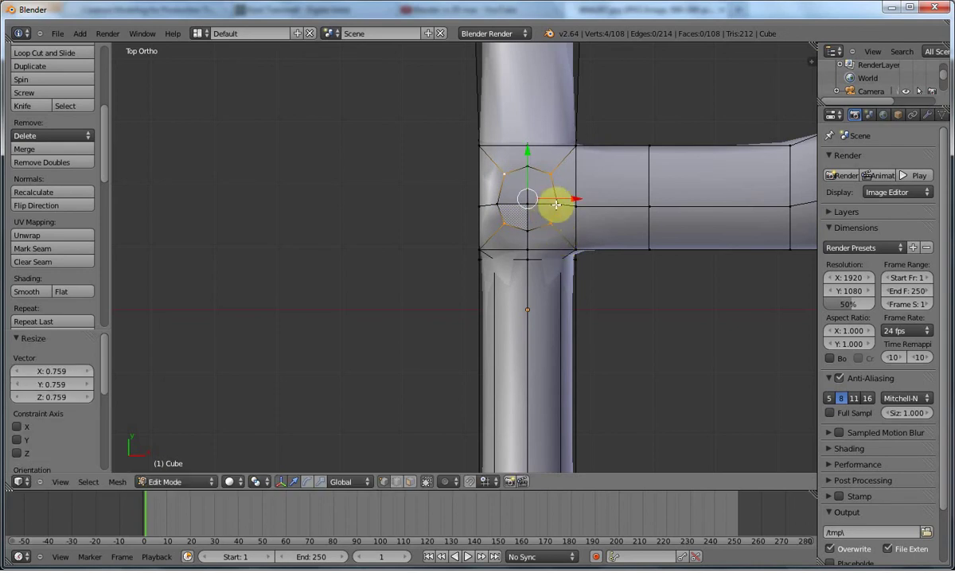
pyautogui.press('a')
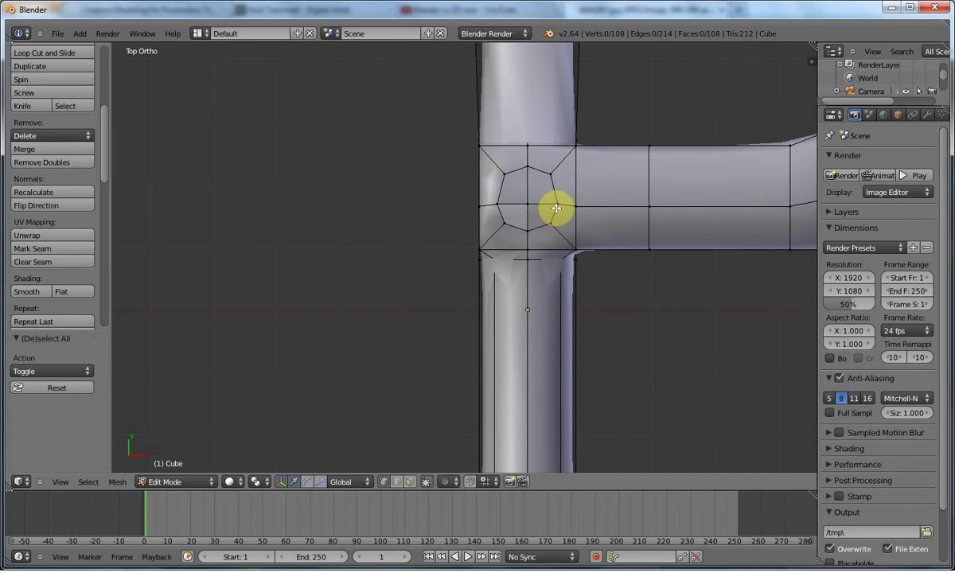
# Move the octagon's two upper edges slightly down along Y to even out its shape
pyautogui.rightClick(517, 174)
pyautogui.keyDown('shift'); pyautogui.rightClick(536, 175); pyautogui.keyUp('shift')
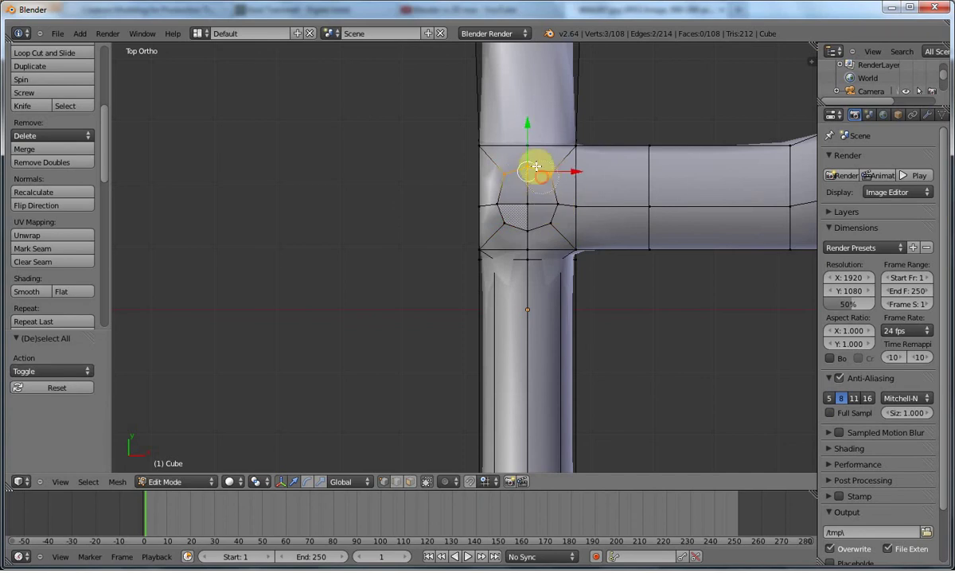
pyautogui.moveTo(528, 143); pyautogui.dragTo(528, 132)
pyautogui.press('a')
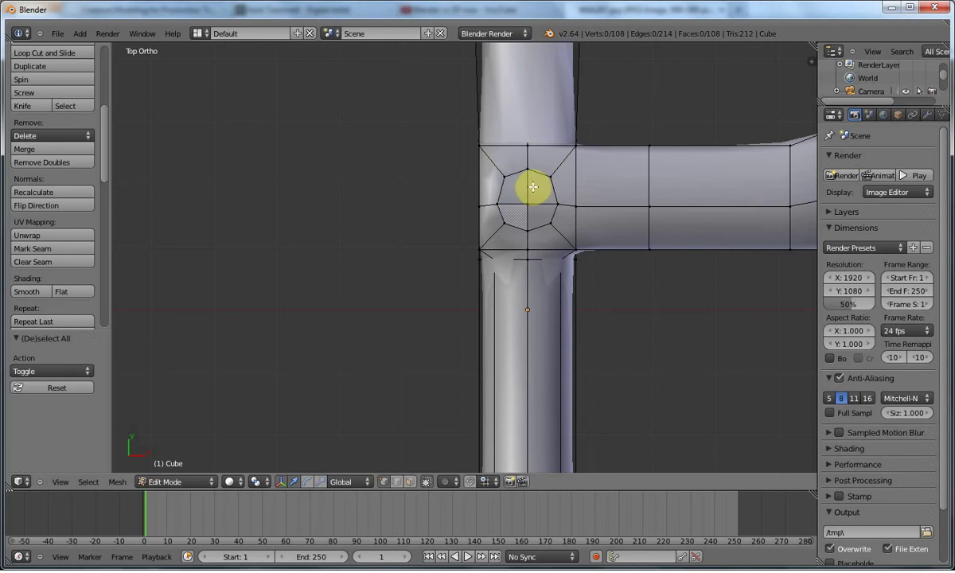
# Select the octagon's four inner faces and enlarge them uniformly by a factor of about 1.106
pyautogui.rightClick(512, 189)
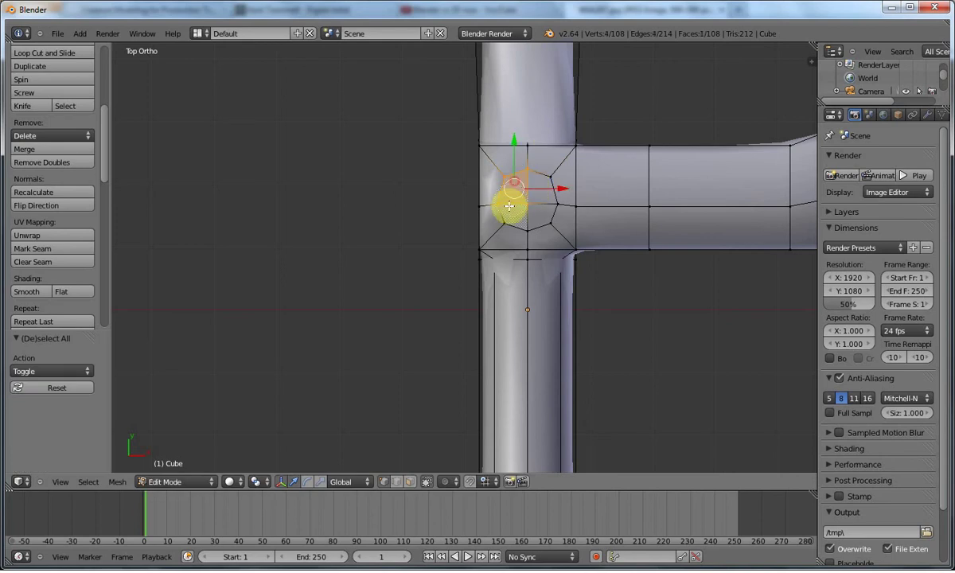
pyautogui.keyDown('shift'); pyautogui.rightClick(505, 216); pyautogui.keyUp('shift')
pyautogui.keyDown('shift'); pyautogui.rightClick(520, 222); pyautogui.keyUp('shift')
pyautogui.keyDown('shift'); pyautogui.rightClick(536, 221); pyautogui.keyUp('shift')
pyautogui.keyDown('shift'); pyautogui.rightClick(545, 208); pyautogui.keyUp('shift')
pyautogui.keyDown('shift'); pyautogui.rightClick(540, 184); pyautogui.keyUp('shift')
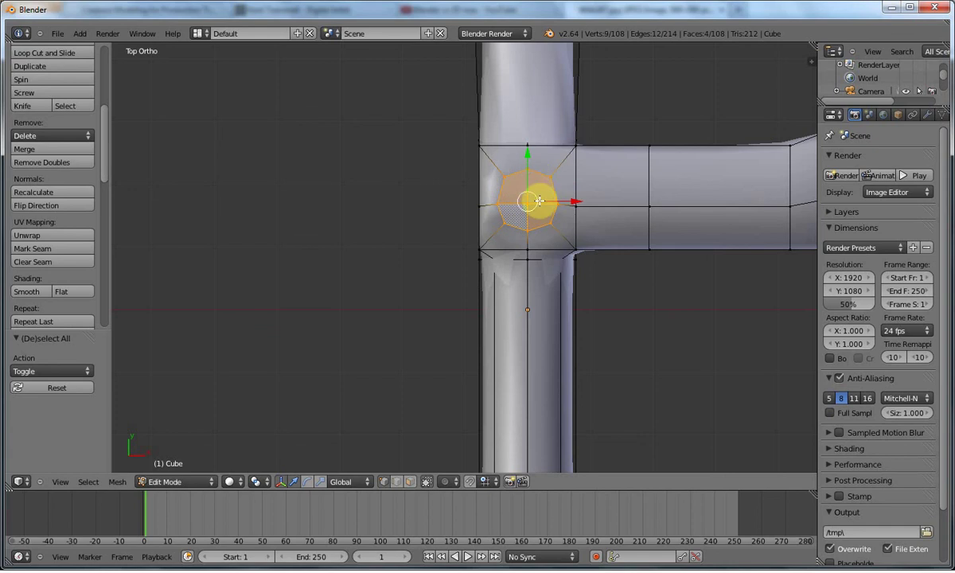
pyautogui.press('s')
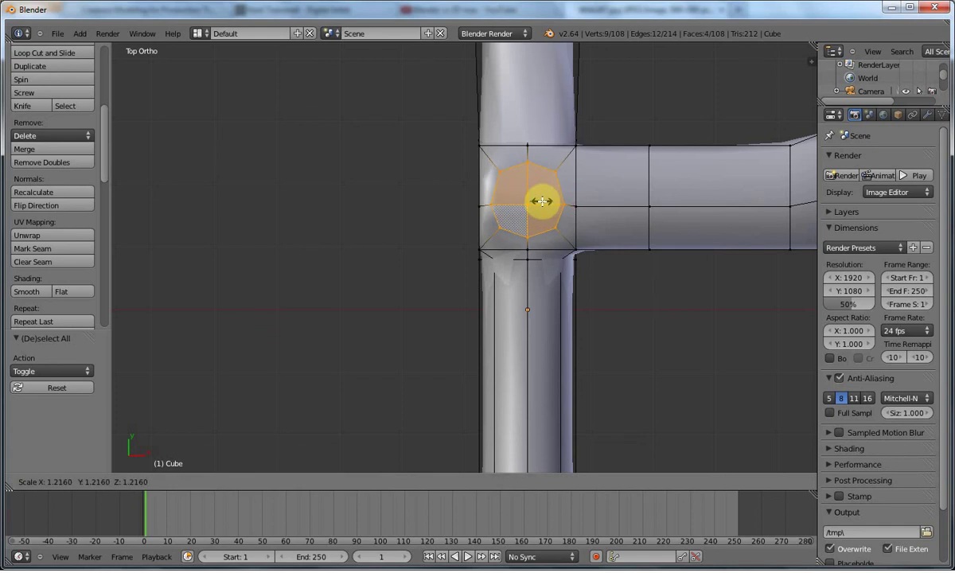
pyautogui.click(540, 201)
# Extrude the octagon about 0.031 down into the shaft along Z and lower it by about another 0.031
pyautogui.press('KP_3')
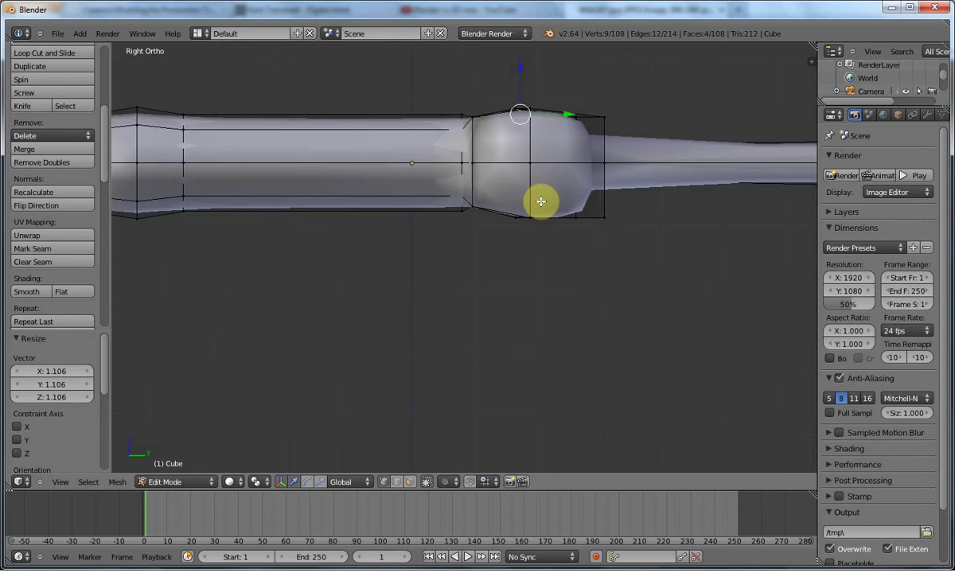
pyautogui.press('e')
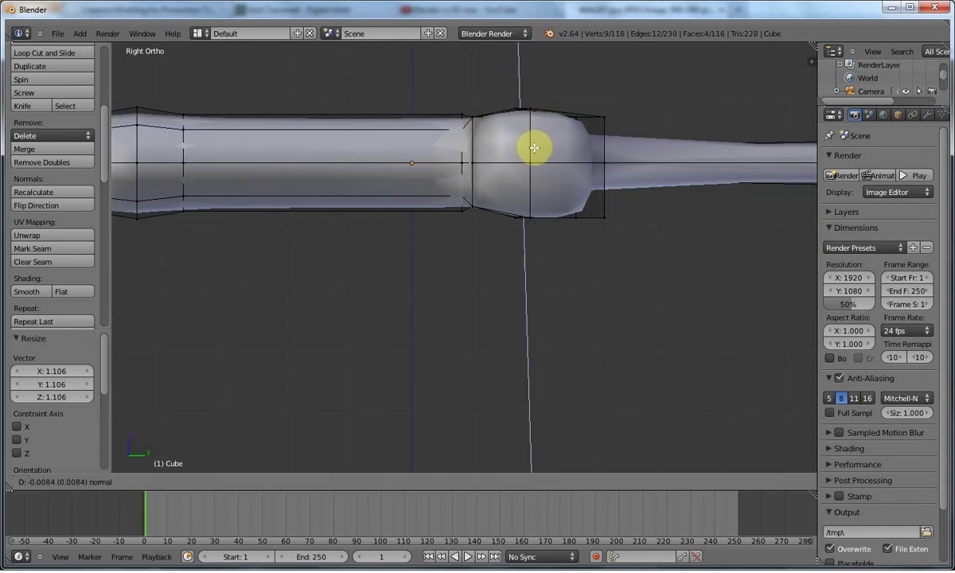
pyautogui.press('z')
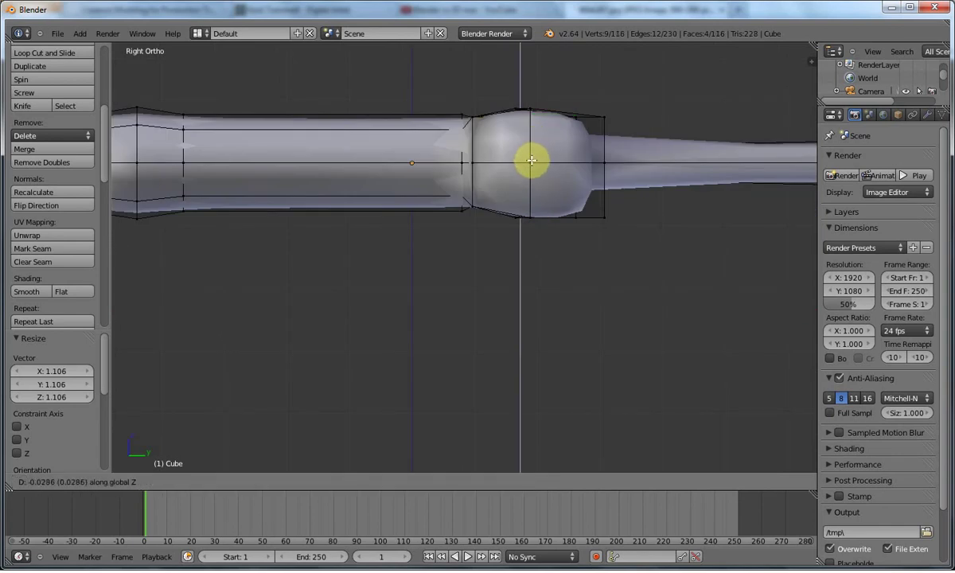
pyautogui.click(531, 161)
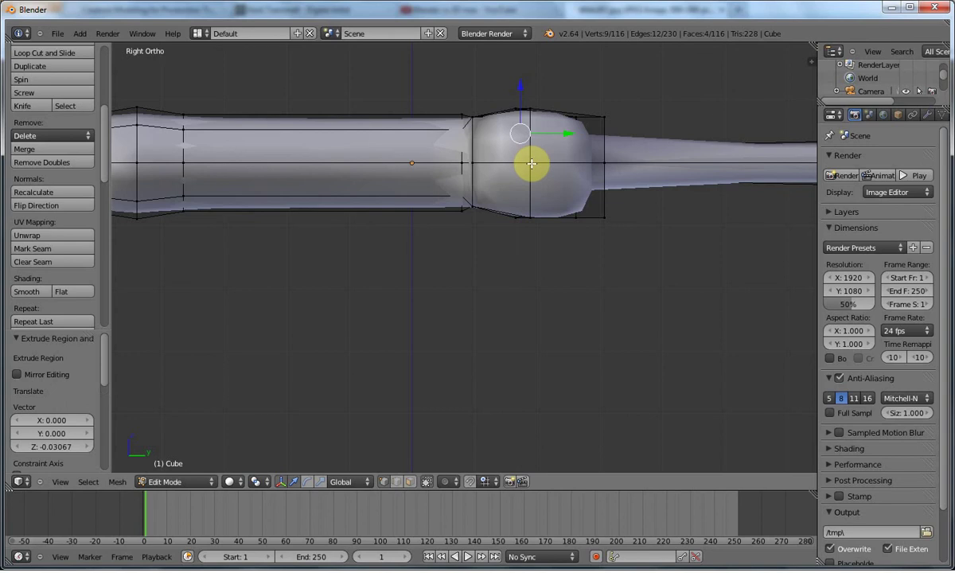
pyautogui.press('z')
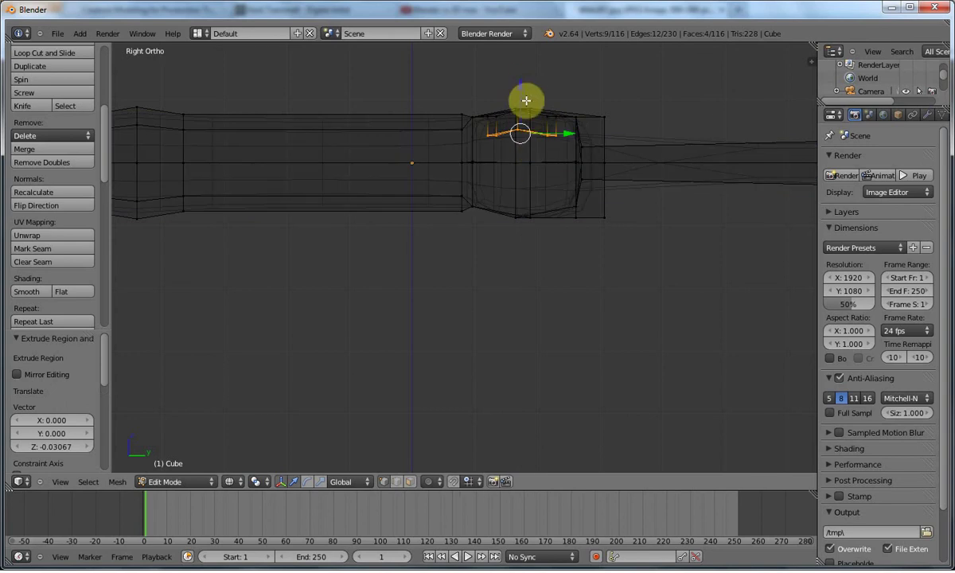
pyautogui.moveTo(520, 87); pyautogui.dragTo(520, 110)
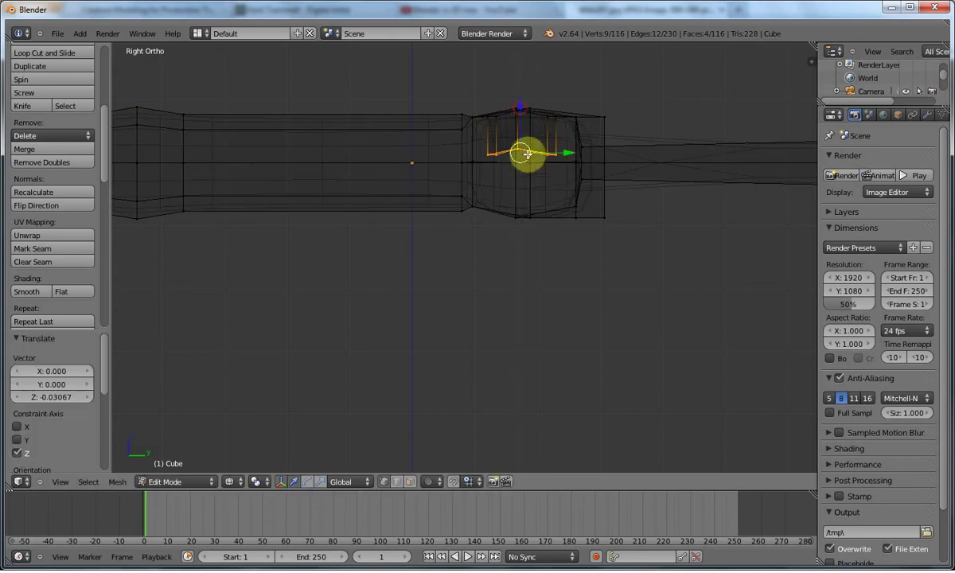
# Flatten the extruded bottom faces by scaling them to 0 along Z, and delete those faces
pyautogui.press('s')
pyautogui.press('z')
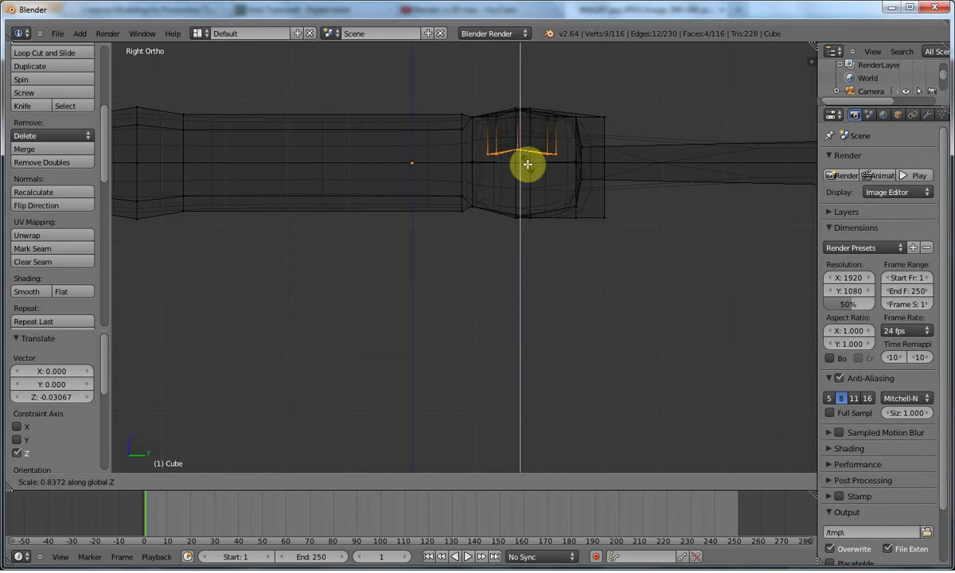
pyautogui.write('0')
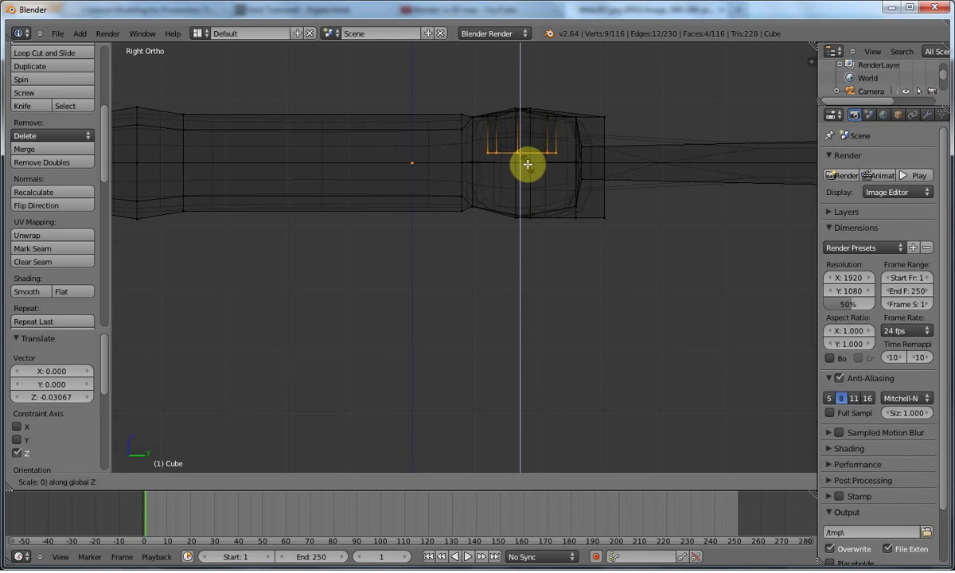
pyautogui.press('Return')
pyautogui.press('x')
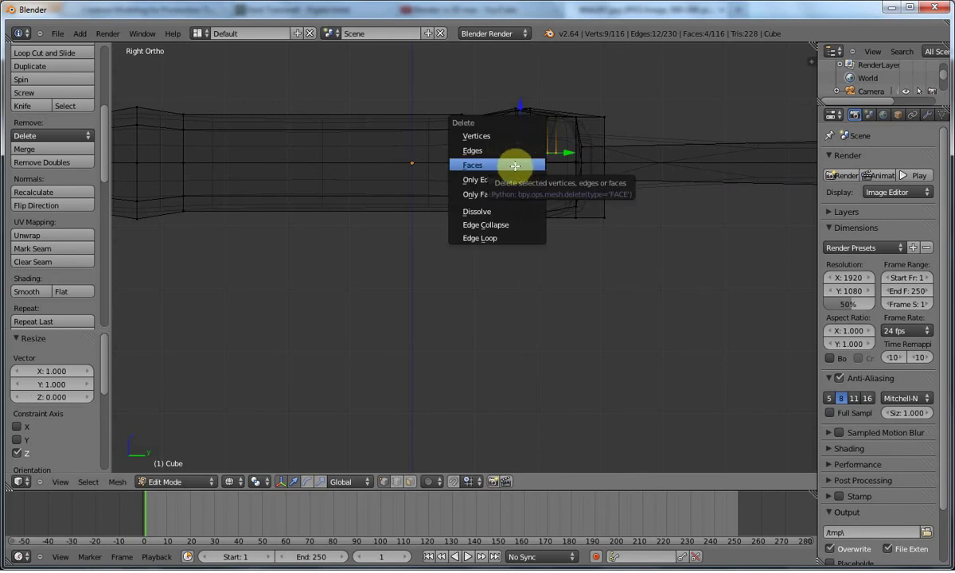
pyautogui.click(514, 166)
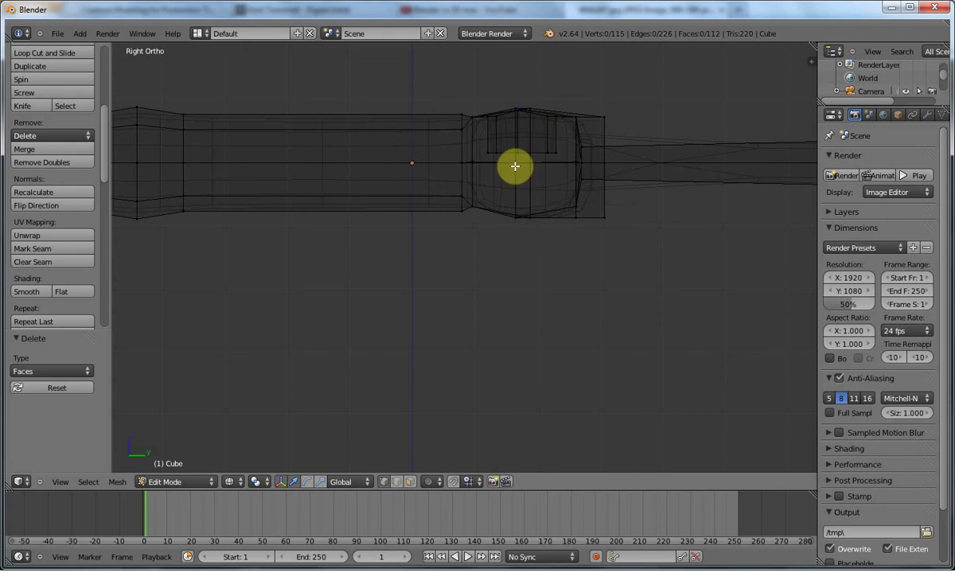
# Return to solid shading, select the whole side wall of the octagonal hole and scale it along X to about 0.728
pyautogui.moveTo(514, 166)
pyautogui.mouseDown(button='middle')
pyautogui.moveTo(541, 186)
pyautogui.moveTo(541, 160)
pyautogui.moveTo(560, 226)
pyautogui.mouseUp(button='middle')
pyautogui.press('Tab')
pyautogui.press('z')
pyautogui.scroll(-3, 546, 185)
pyautogui.press('Tab')
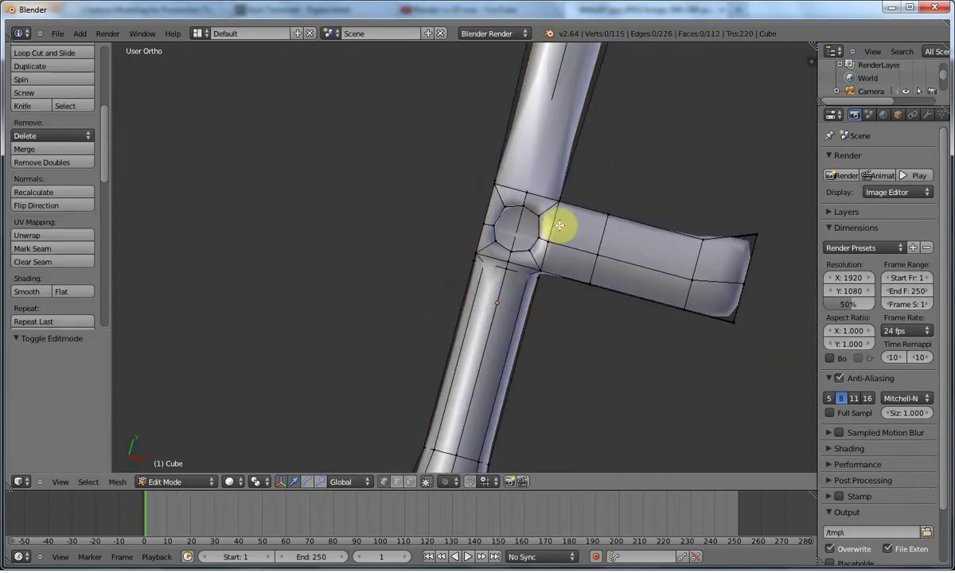
pyautogui.keyDown('alt'); pyautogui.rightClick(539, 225); pyautogui.keyUp('alt')
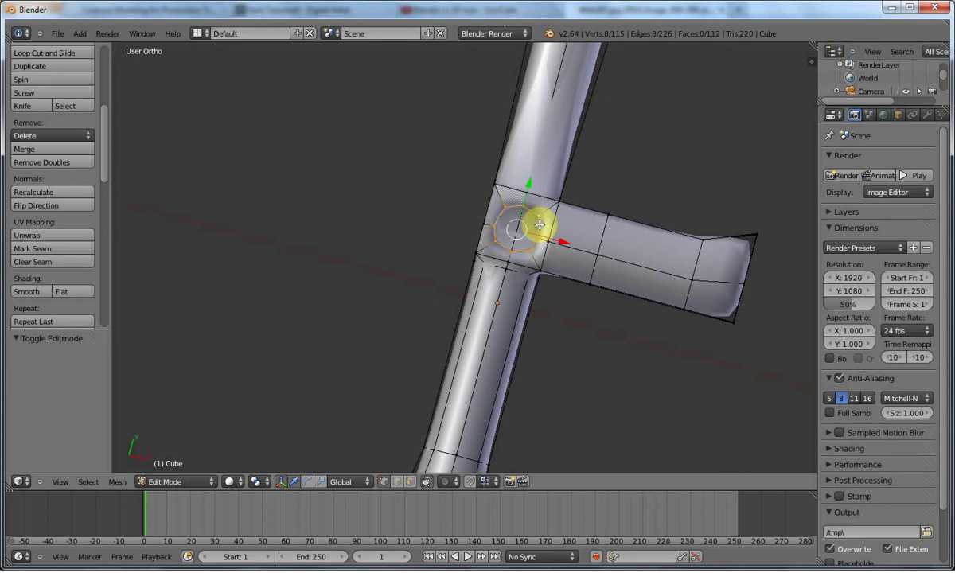
pyautogui.moveTo(558, 224); pyautogui.dragTo(555, 294, button='middle')
pyautogui.press('ctrl+KP_Add')
pyautogui.press('KP_7')
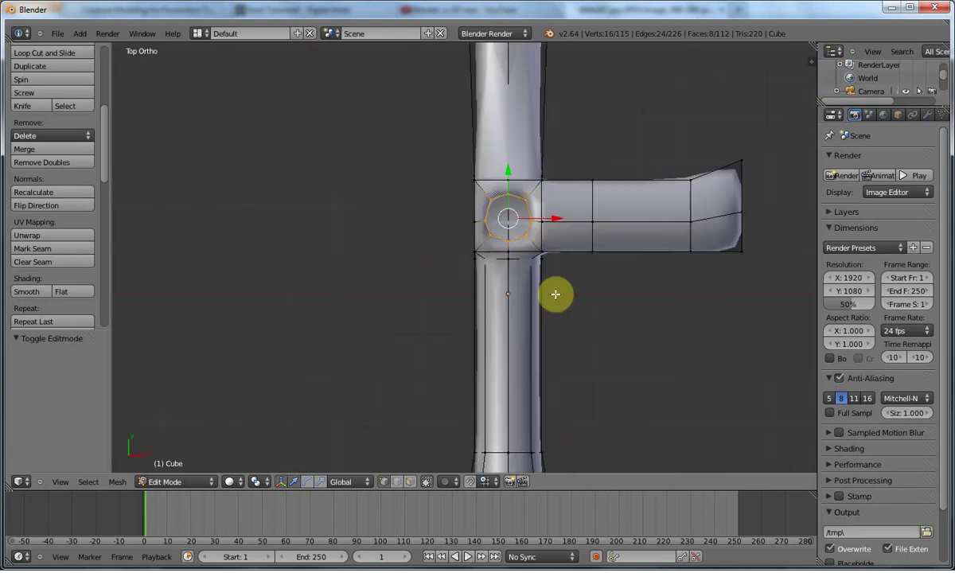
pyautogui.press('s')
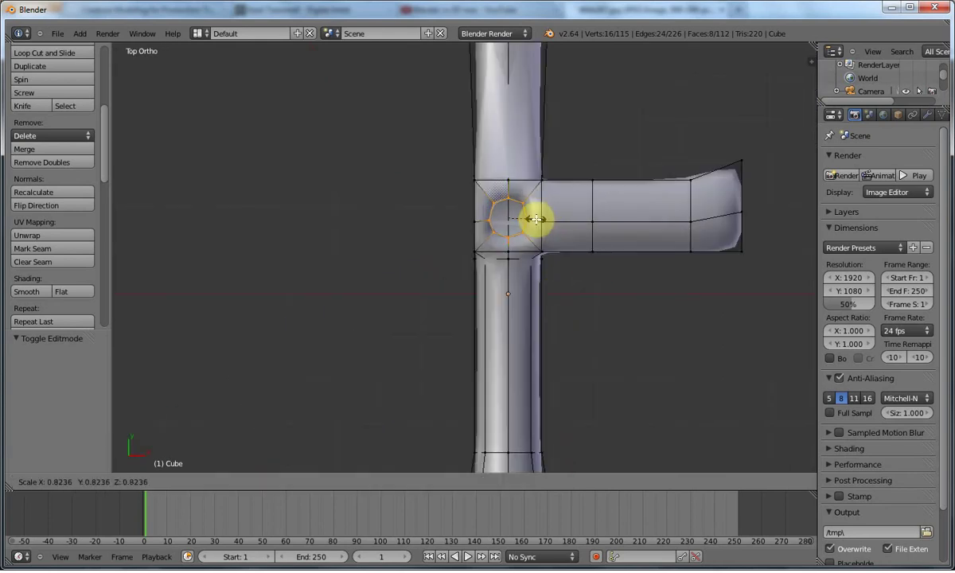
pyautogui.press('x')
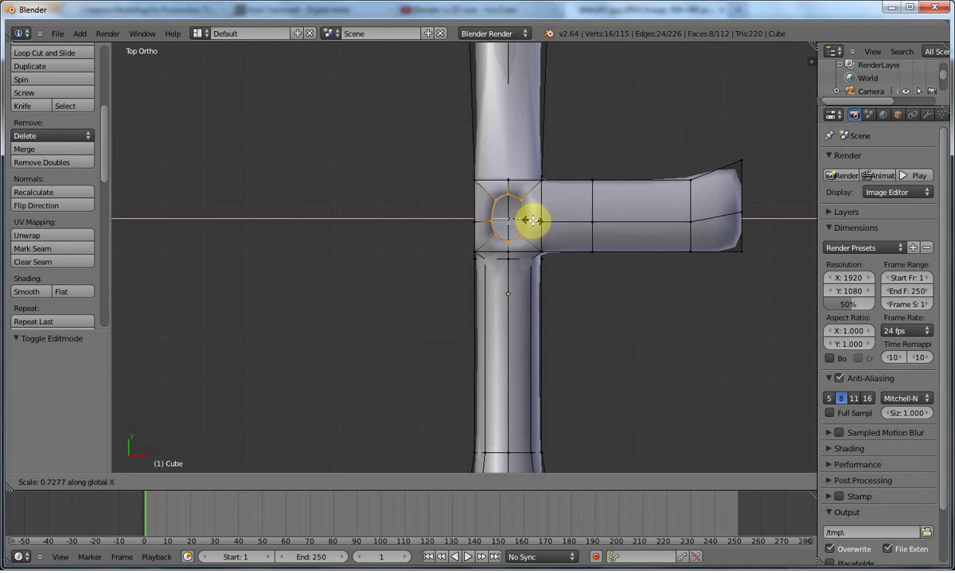
pyautogui.click(531, 220)
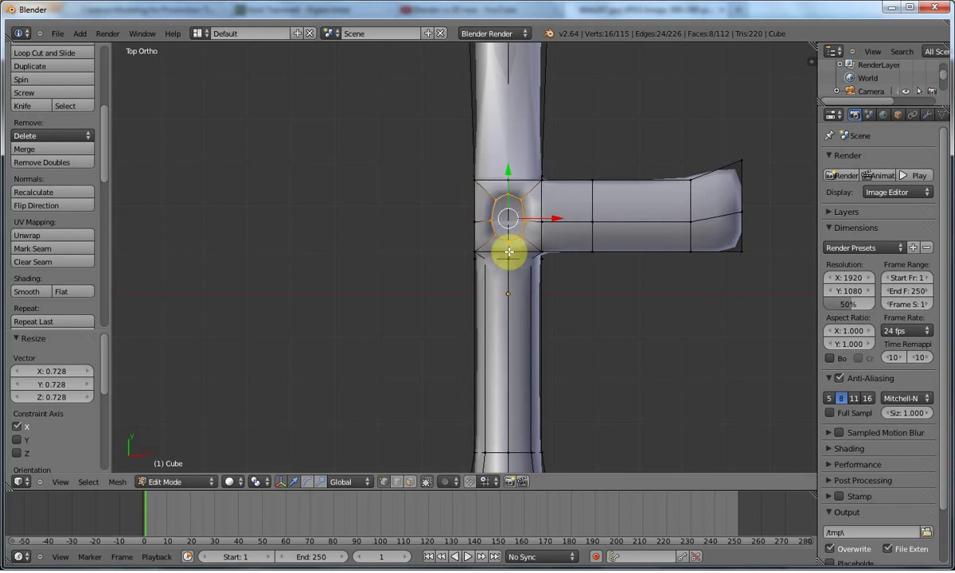
# Examine the narrowed hole on the smoothed model in Object Mode and return to Edit Mode
pyautogui.keyDown('shift'); pyautogui.moveTo(518, 130); pyautogui.dragTo(511, 170, button='middle'); pyautogui.keyUp('shift')
pyautogui.scroll(-4, 512, 239)
pyautogui.scroll(4, 512, 240)
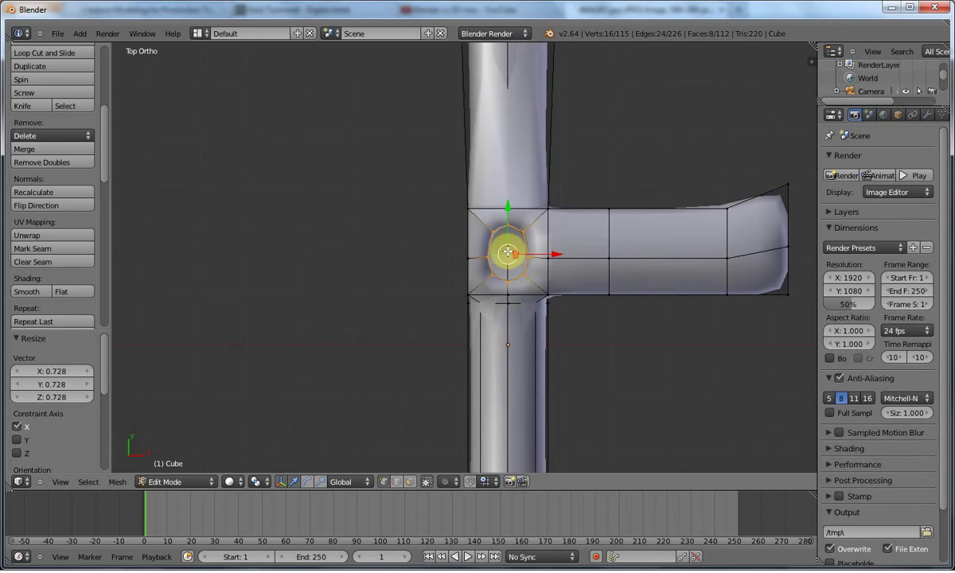
pyautogui.press('Tab')
pyautogui.scroll(-3, 507, 253)
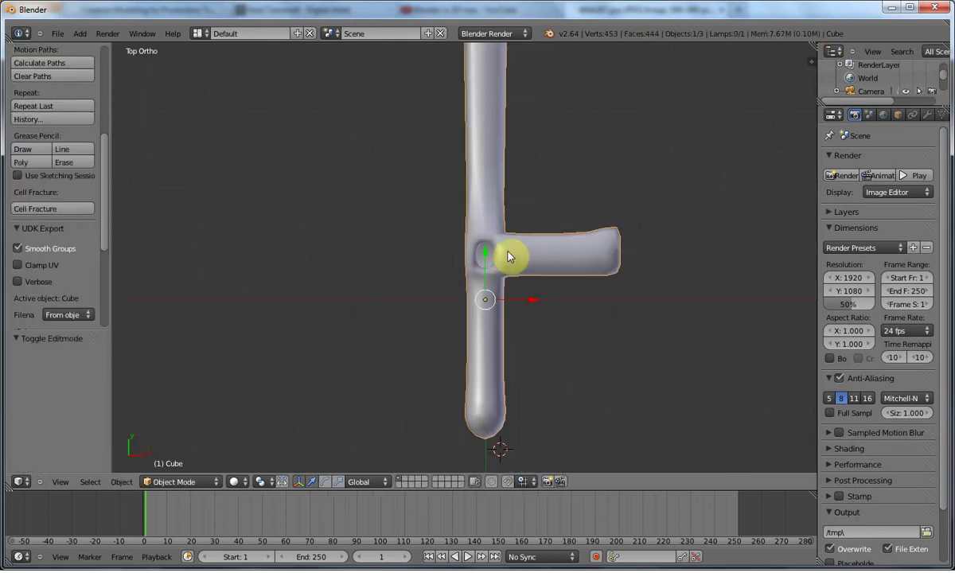
pyautogui.press('Tab')
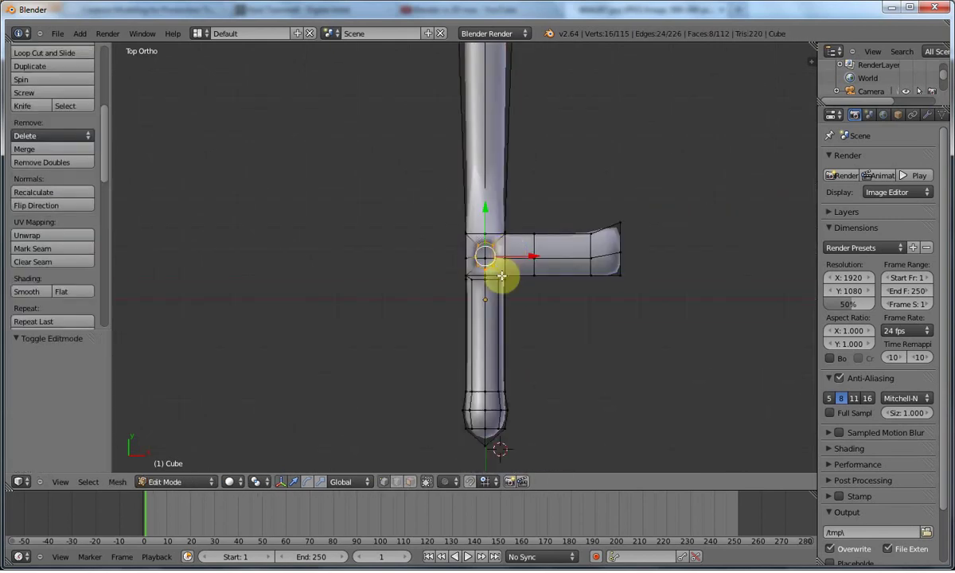
# Add a lengthwise loop cut along the whole sword, slid just to the right of its centre line
pyautogui.press('a')
pyautogui.scroll(-2, 502, 276)
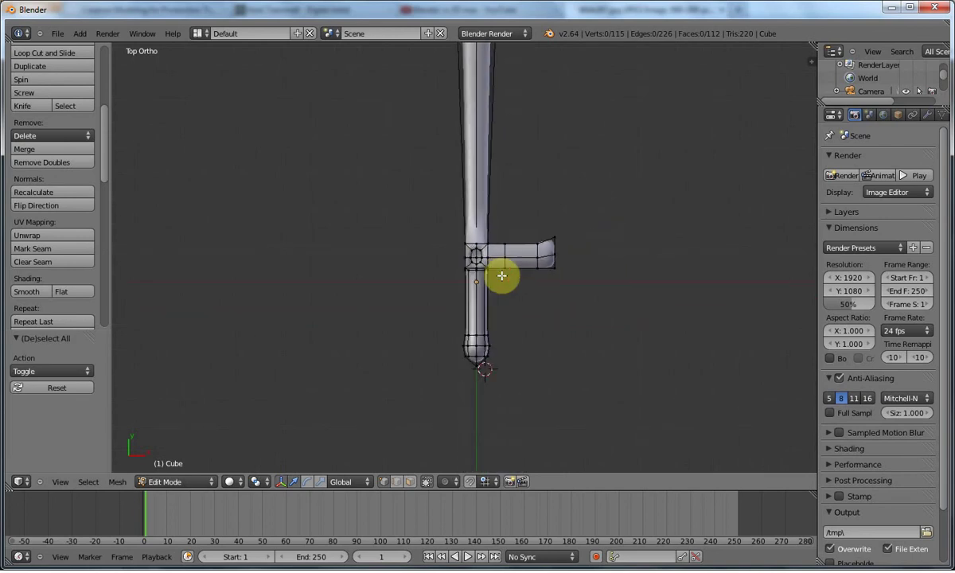
pyautogui.hotkey('ctrl', 'r')
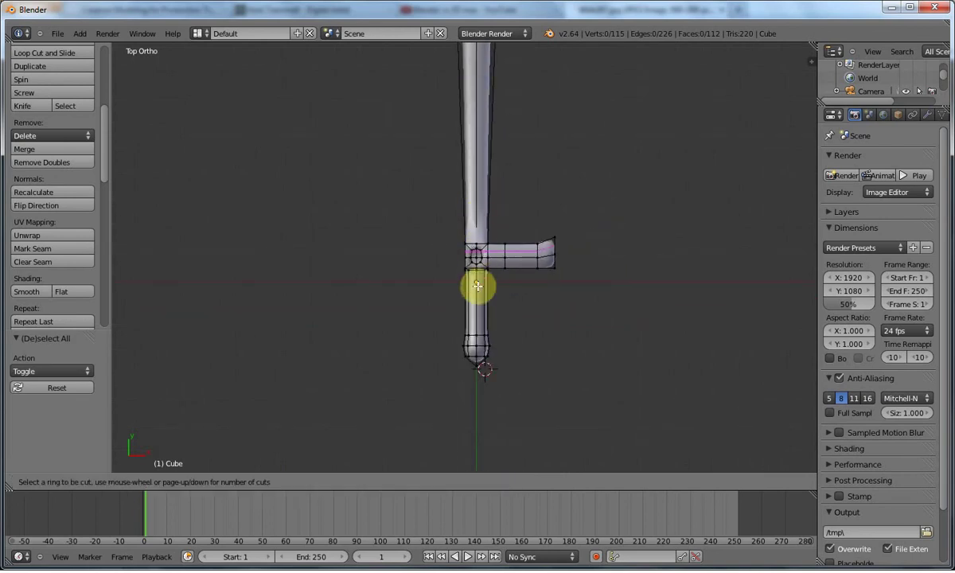
pyautogui.click(482, 334)
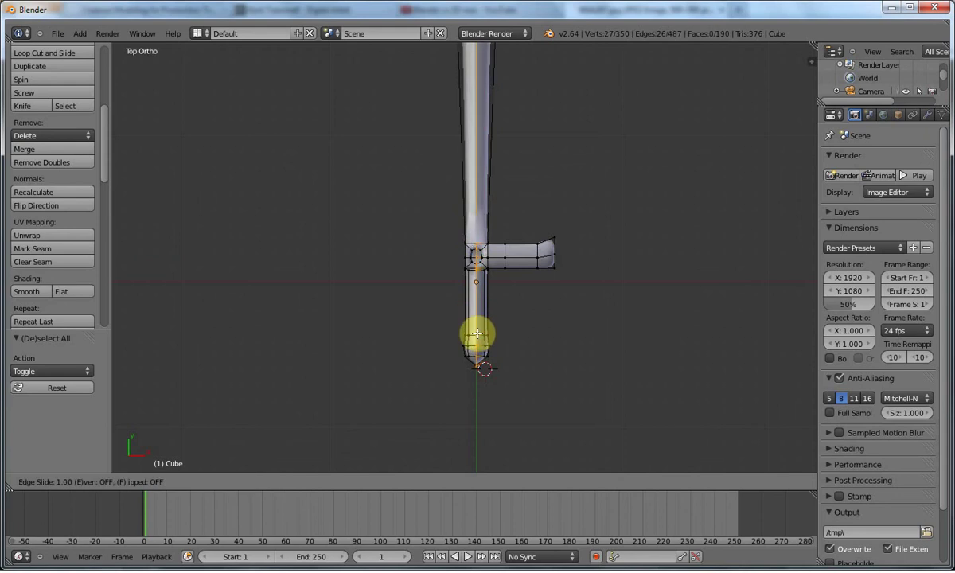
pyautogui.click(477, 331)
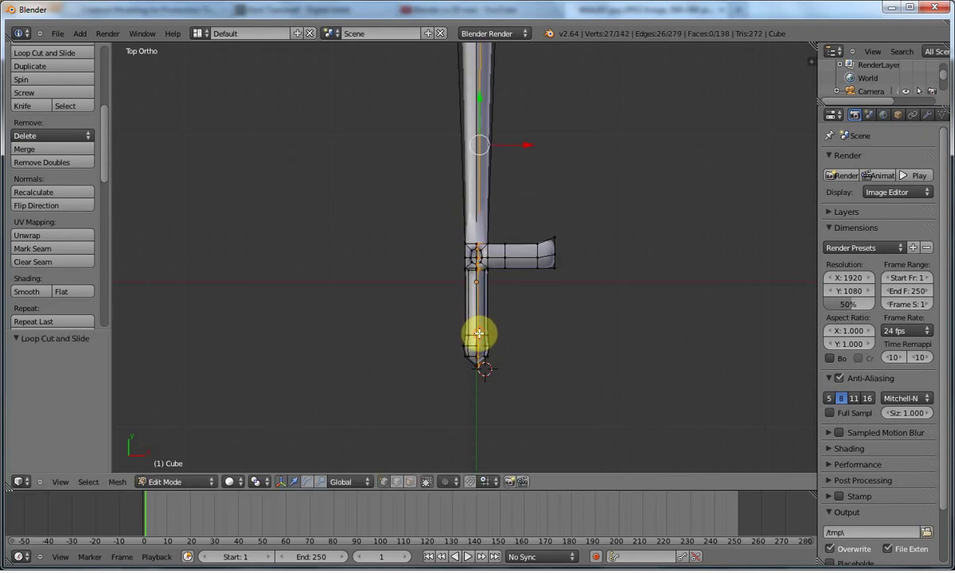
pyautogui.scroll(5, 484, 181)
pyautogui.scroll(-3, 455, 251)
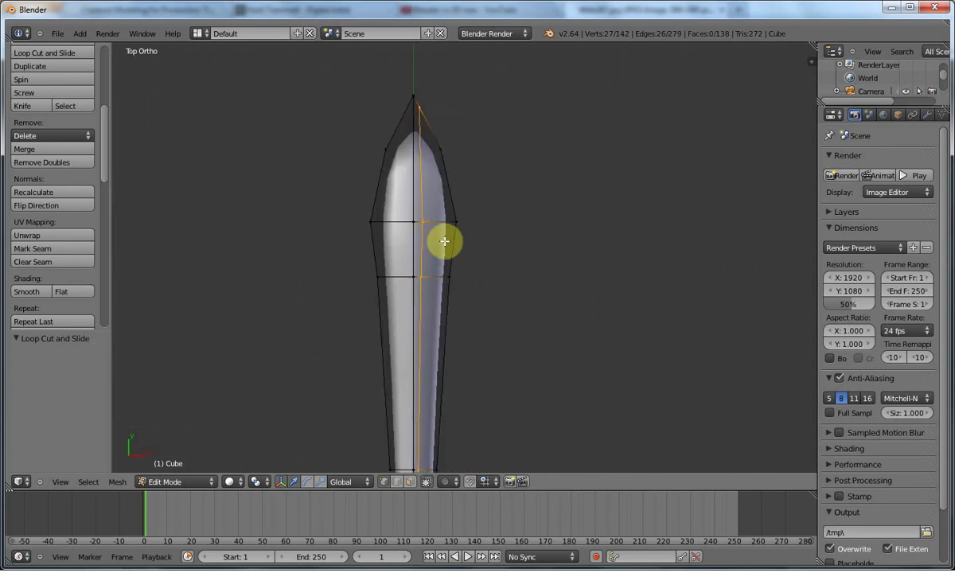
pyautogui.press('Tab')
pyautogui.press('Tab')
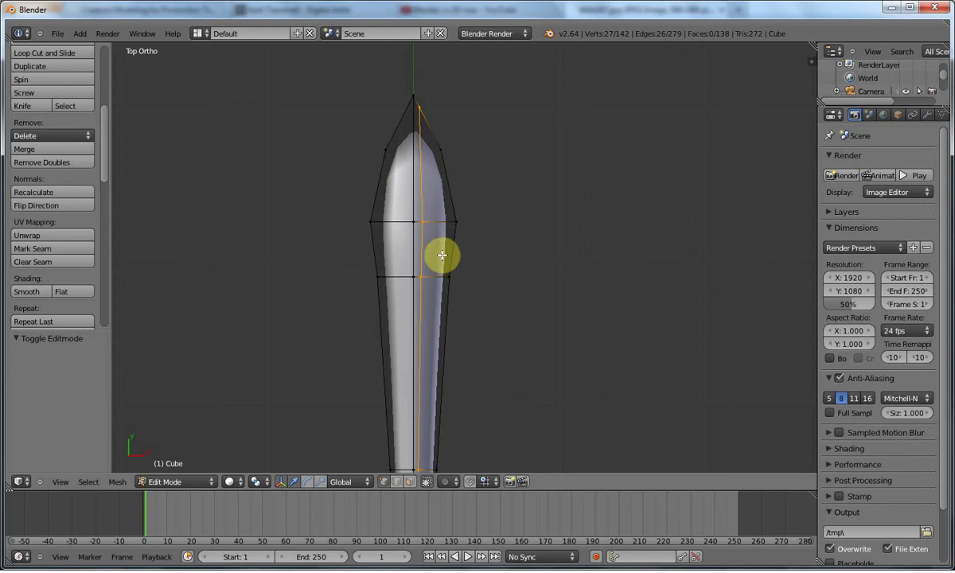
# Try to delete the visible faces on the left half of the sword, and undo the deletion
pyautogui.press('a')
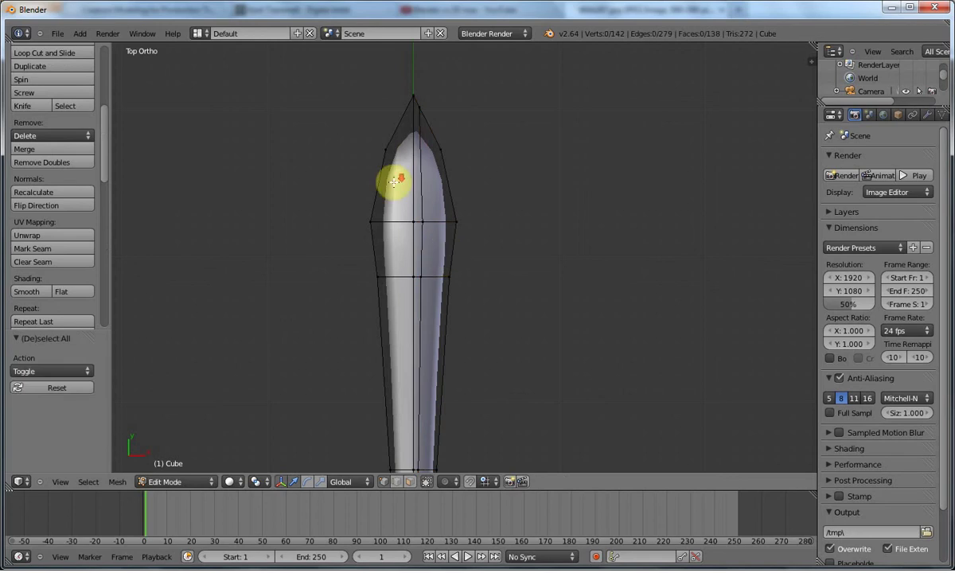
pyautogui.scroll(-3, 394, 179)
pyautogui.keyDown('shift'); pyautogui.moveTo(393, 179); pyautogui.dragTo(393, 58, button='middle'); pyautogui.keyUp('shift')
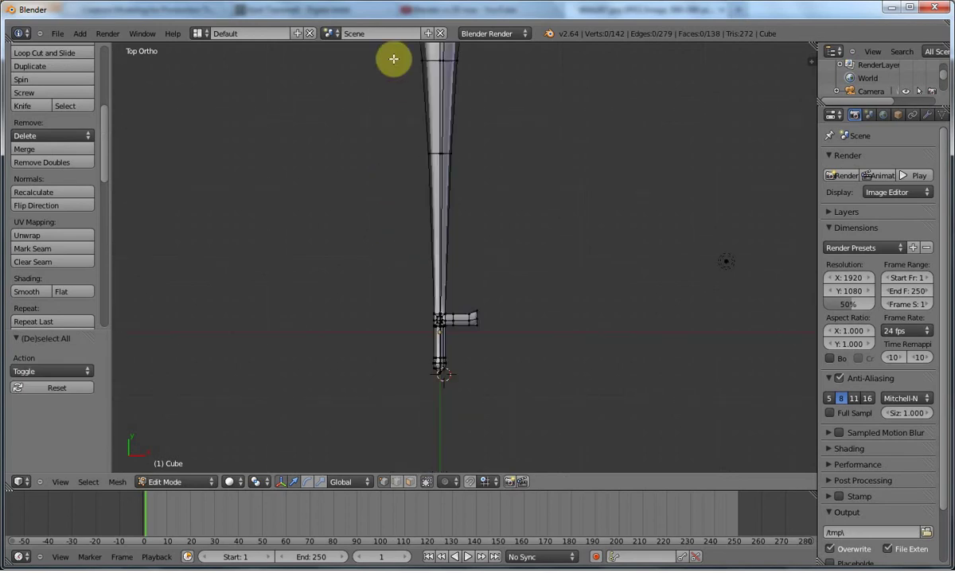
pyautogui.scroll(-2, 394, 58)
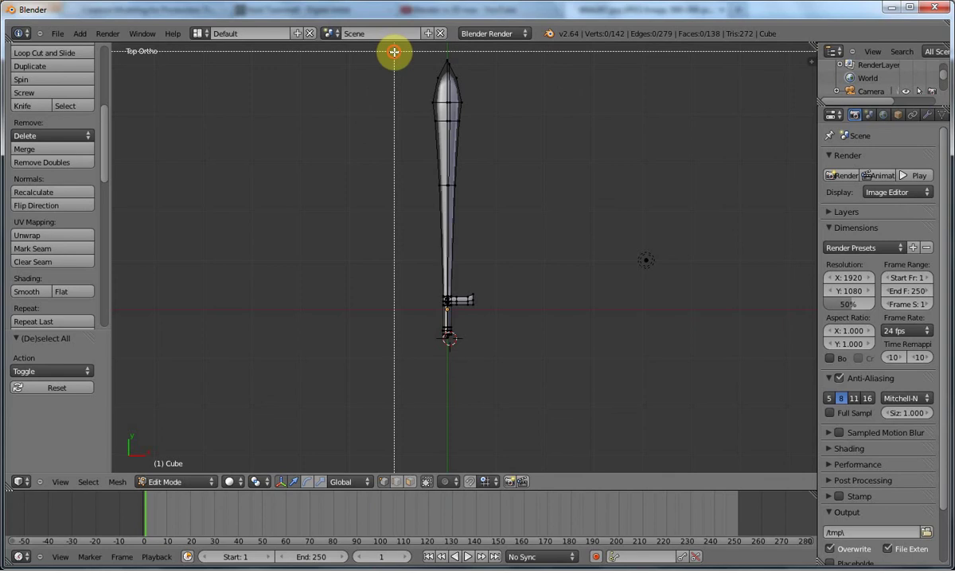
pyautogui.moveTo(394, 53); pyautogui.dragTo(441, 333)
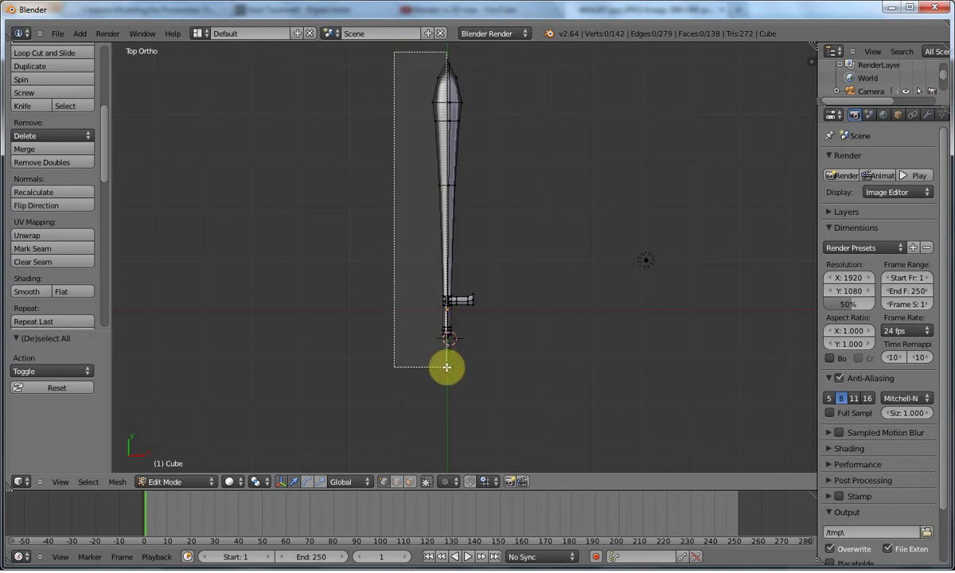
pyautogui.moveTo(446, 366); pyautogui.dragTo(447, 367)
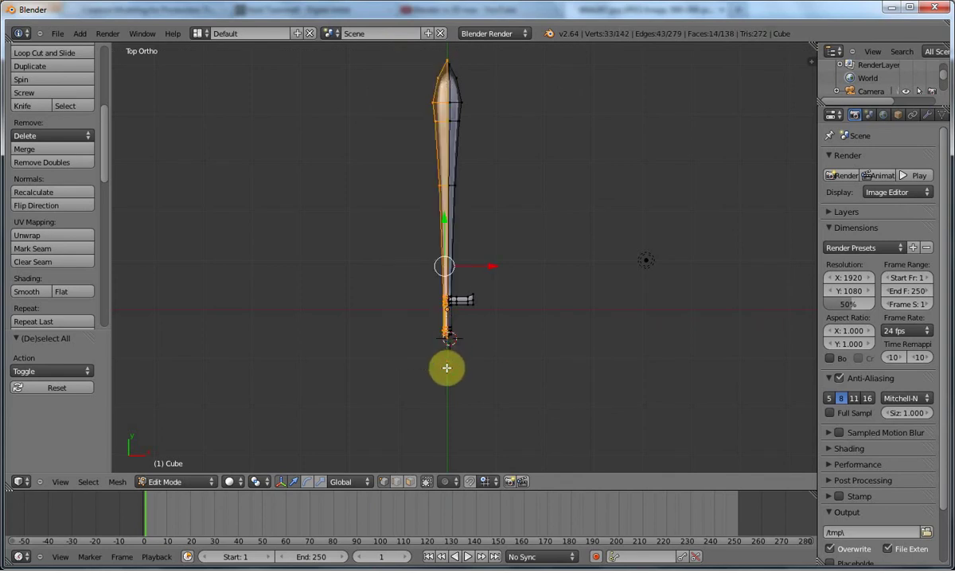
pyautogui.press('x')
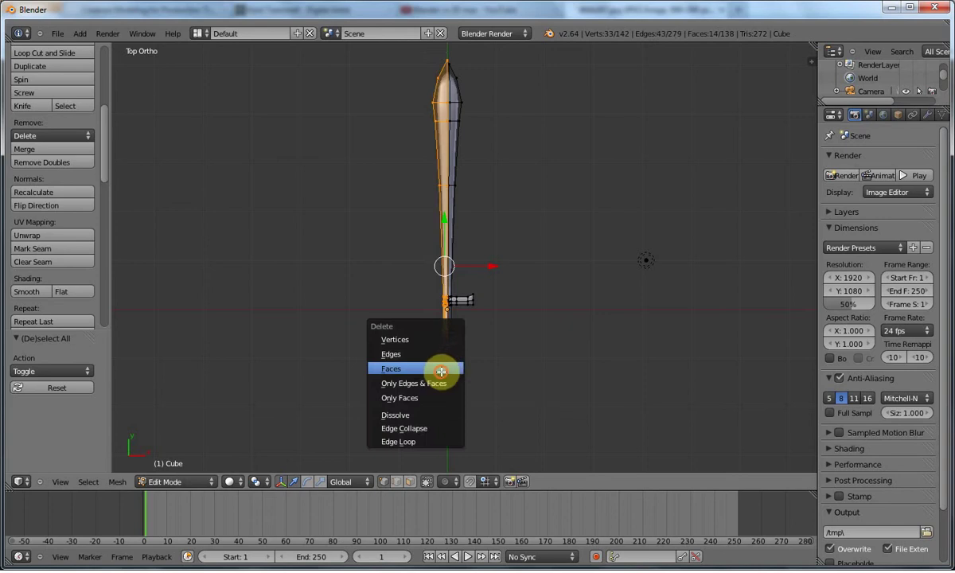
pyautogui.click(446, 367)
pyautogui.scroll(3, 442, 371)
pyautogui.hotkey('ctrl', 'z')
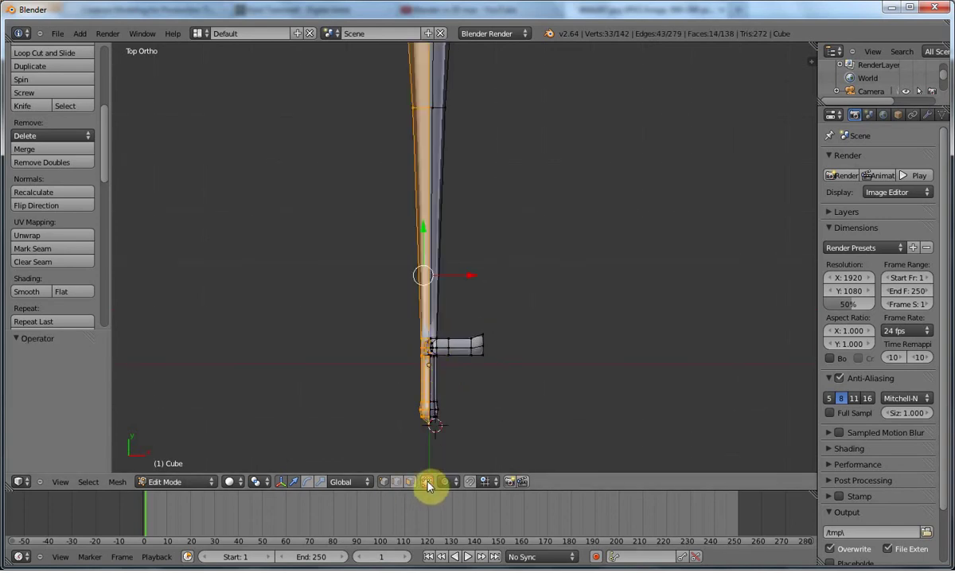
# Select the sword's entire left half through the mesh, including hidden geometry, and delete its faces
pyautogui.scroll(-3, 360, 178)
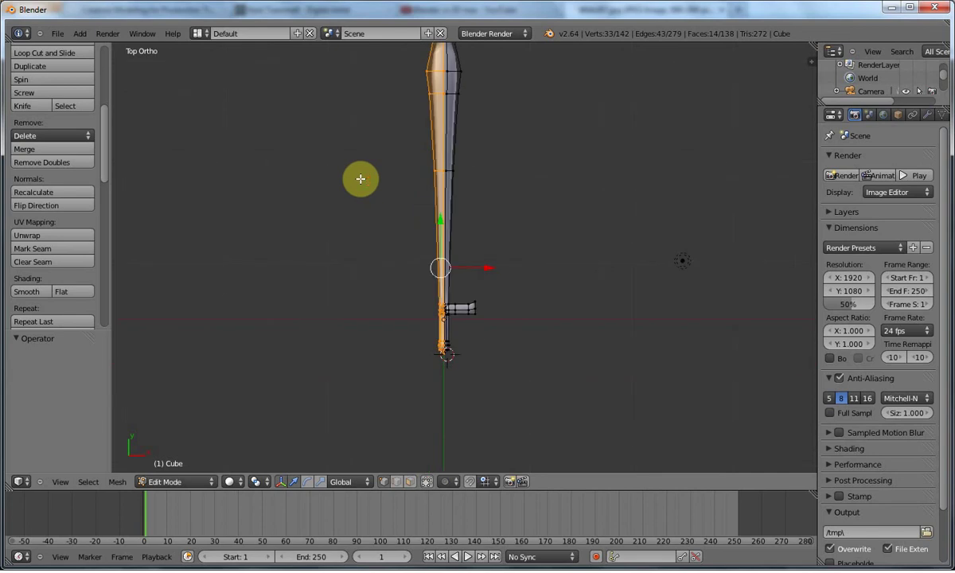
pyautogui.scroll(-2, 360, 178)
pyautogui.press('b')
pyautogui.moveTo(420, 79); pyautogui.dragTo(450, 380)
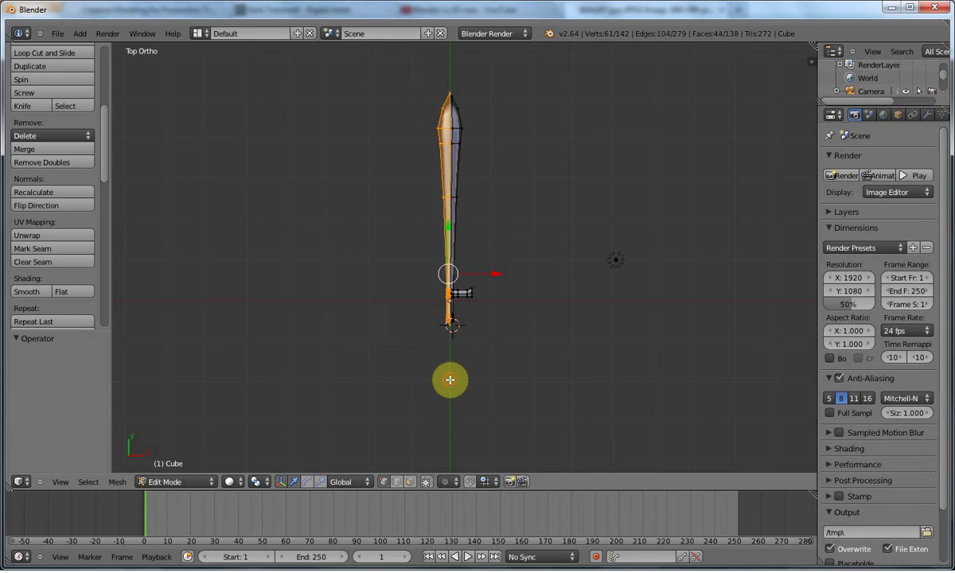
pyautogui.press('x')
pyautogui.click(450, 374)
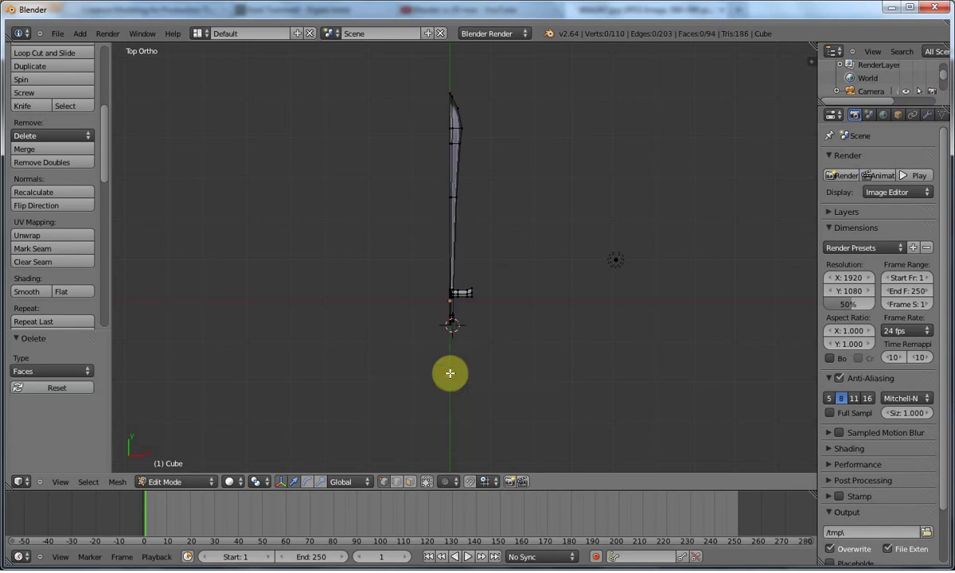
# Add a Mirror modifier and an Edge Split modifier to the remaining half of the sword
pyautogui.moveTo(449, 373); pyautogui.dragTo(467, 277, button='middle')
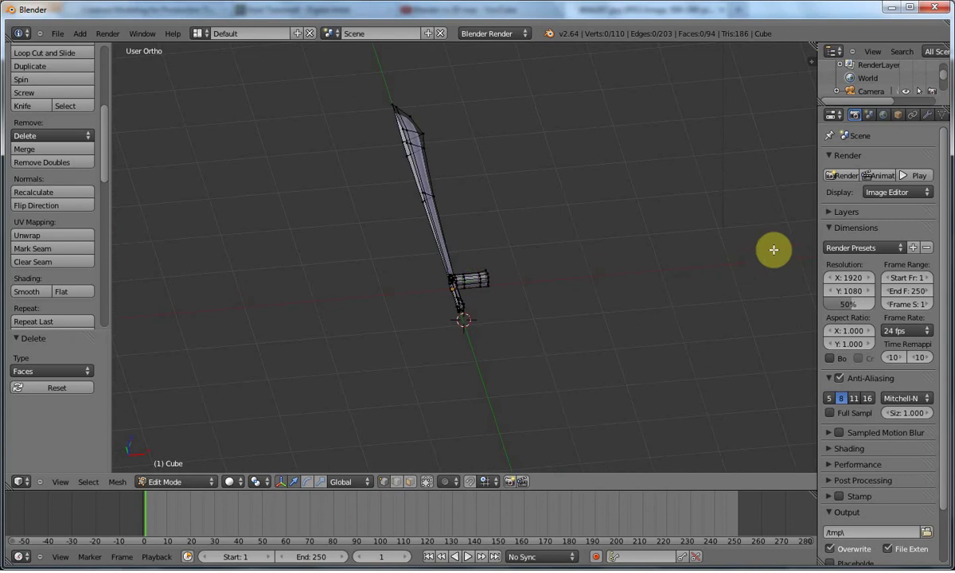
pyautogui.click(927, 115)
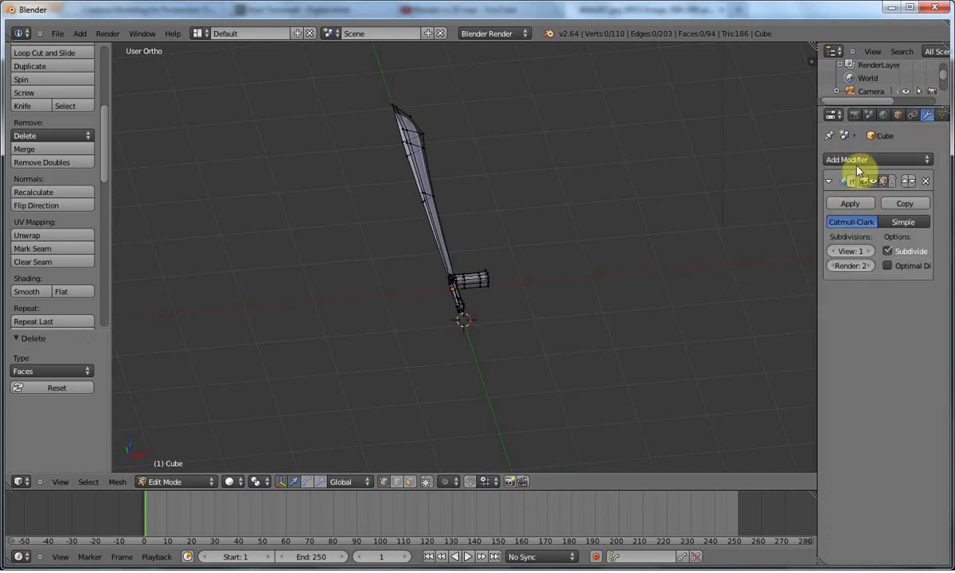
pyautogui.click(851, 159)
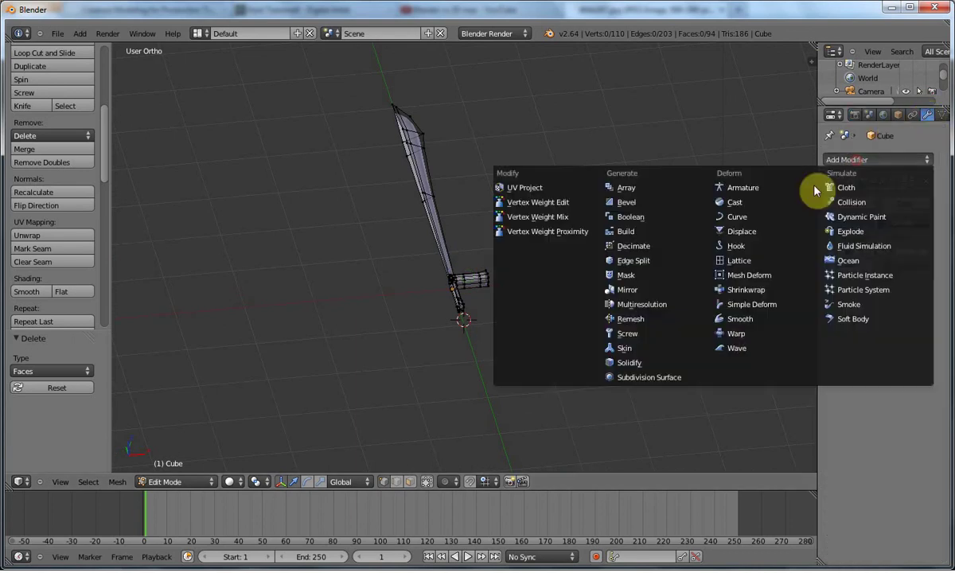
pyautogui.click(641, 289)
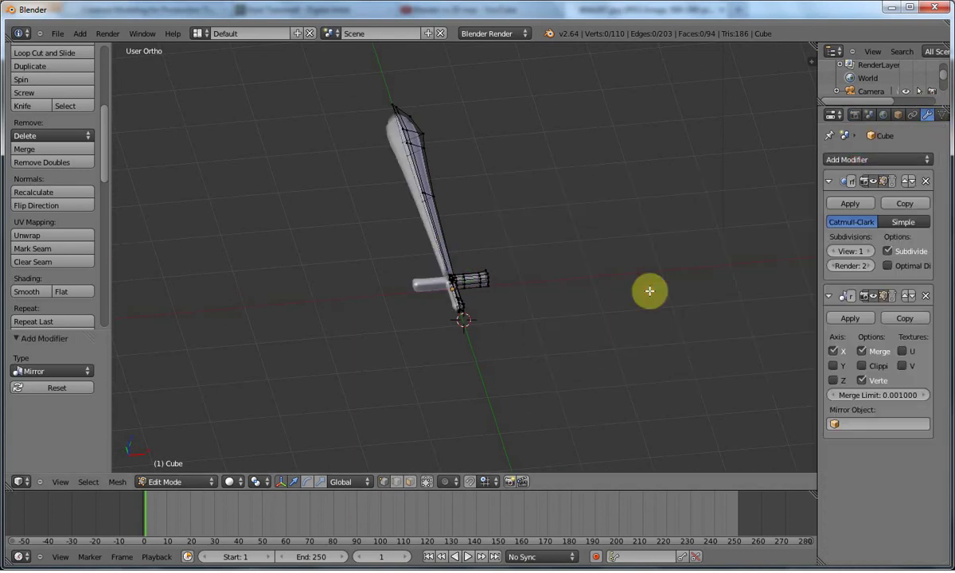
pyautogui.click(880, 156)
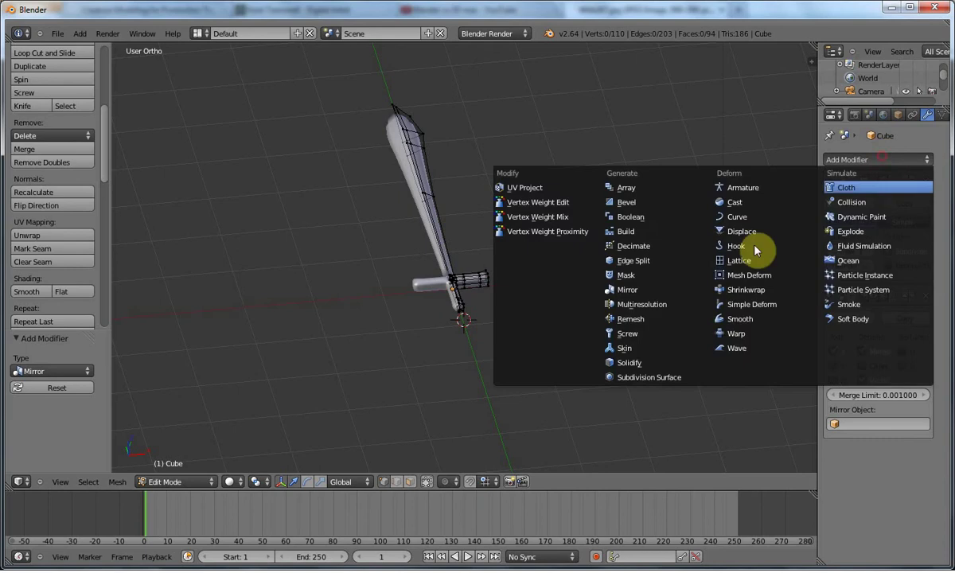
pyautogui.click(633, 260)
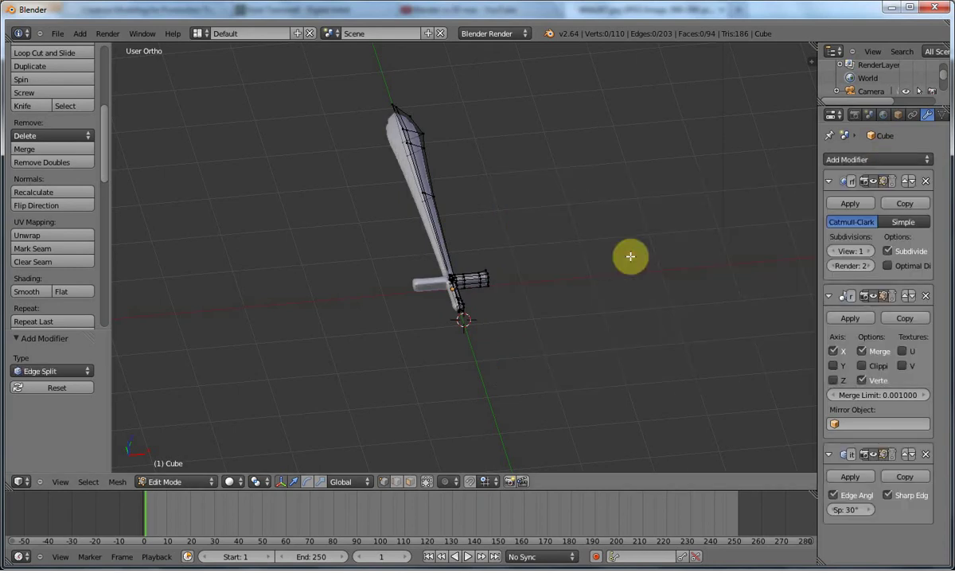
# Reorder the modifier stack to Mirror first, Edge Split second and Subdivision Surface last
pyautogui.click(906, 455)
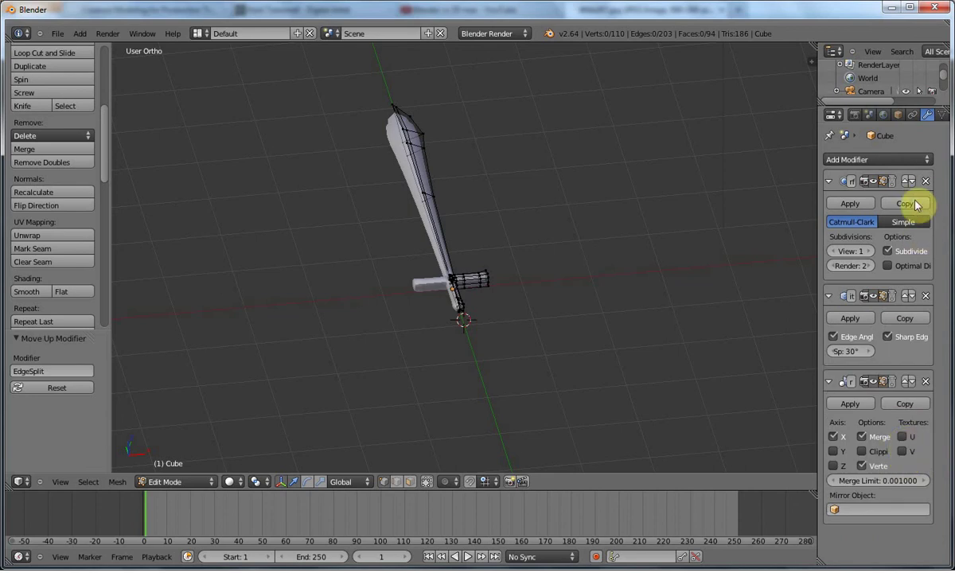
pyautogui.click(905, 383)
pyautogui.click(905, 296)
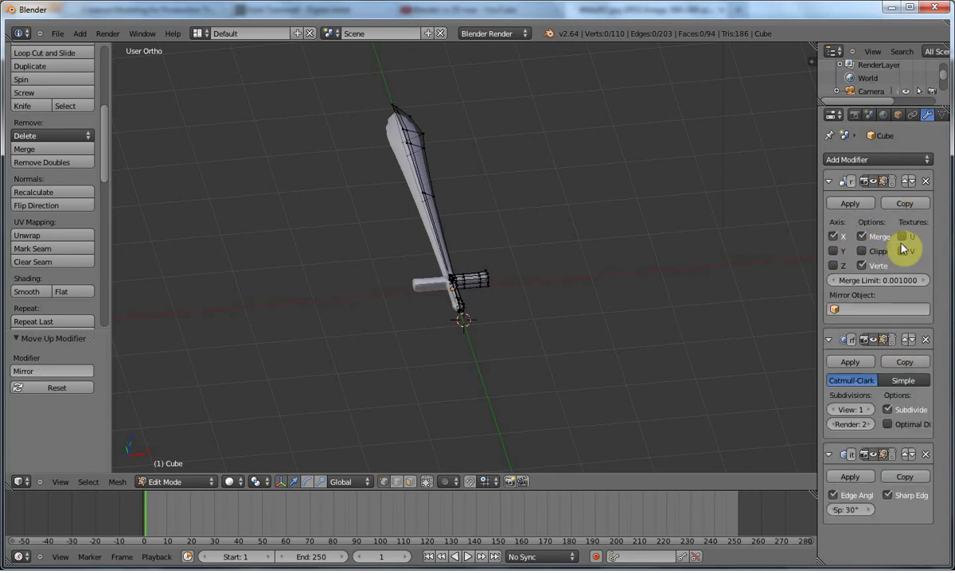
pyautogui.click(913, 343)
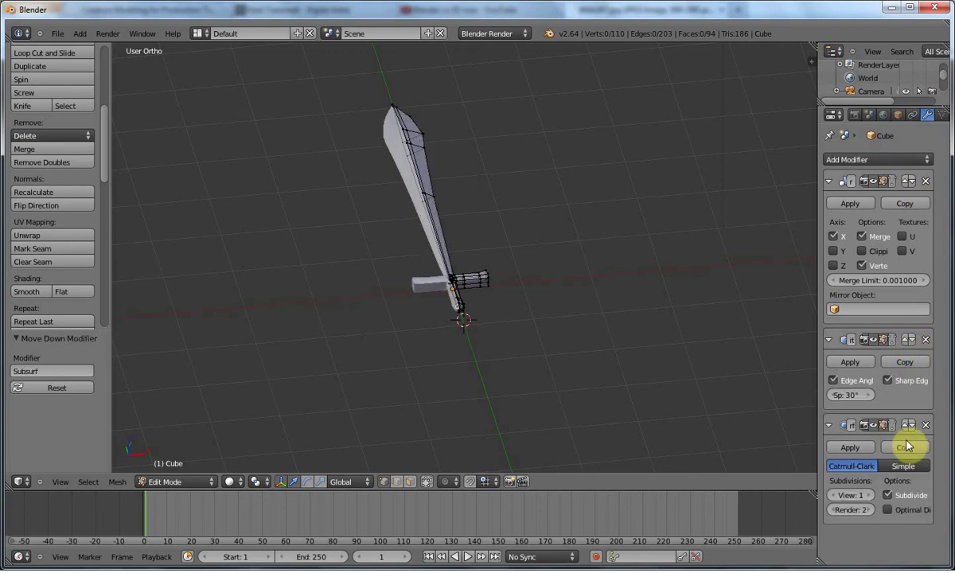
# Enable Clipping on the Mirror modifier from Object Mode and return to Edit Mode
pyautogui.moveTo(488, 288); pyautogui.dragTo(384, 207, button='middle')
pyautogui.press('Tab')
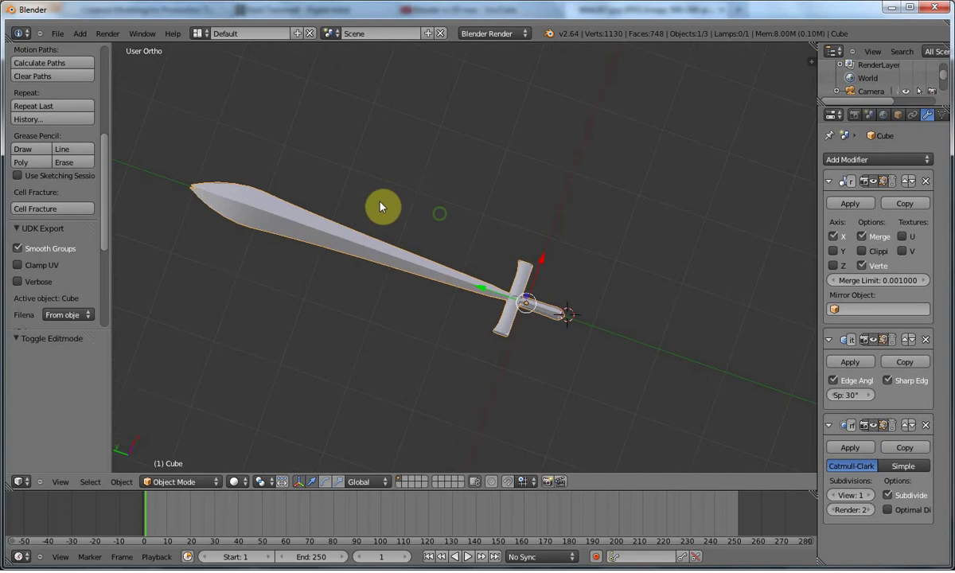
pyautogui.click(870, 254)
pyautogui.press('Tab')
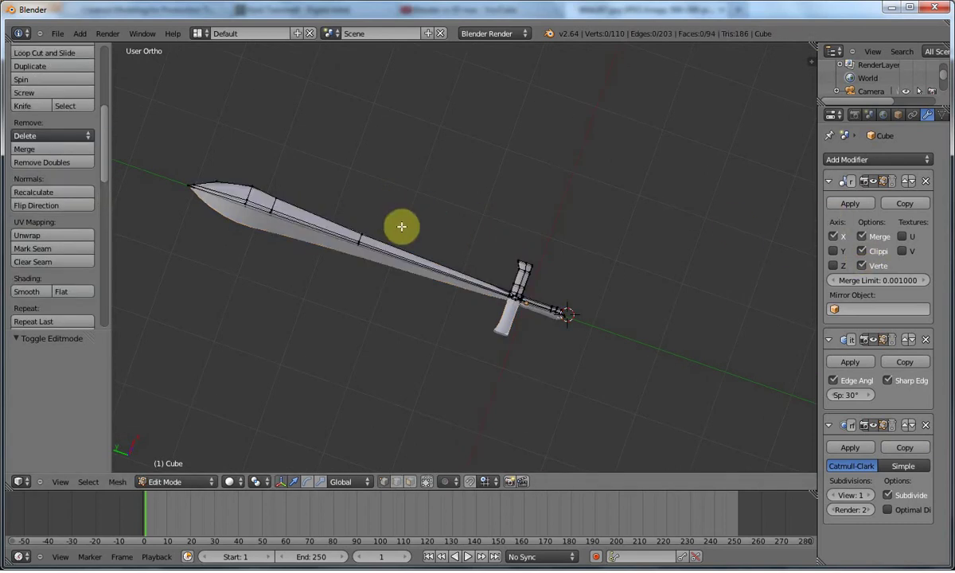
# Select the lengthwise edge loop on the mirror seam and test the clipping by moving it about 0.329 along X
pyautogui.keyDown('alt'); pyautogui.rightClick(315, 231); pyautogui.keyUp('alt')
pyautogui.press('g')
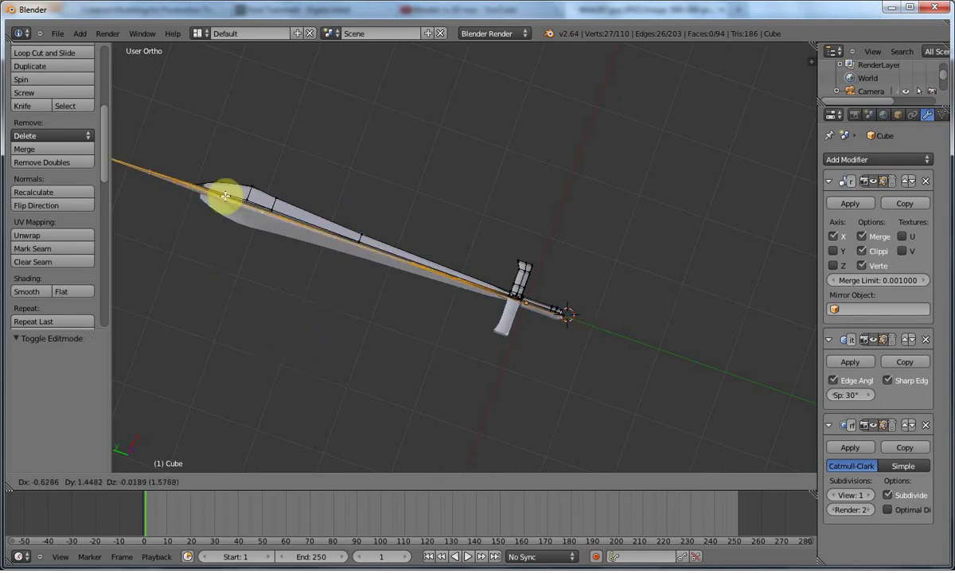
pyautogui.click(262, 227)
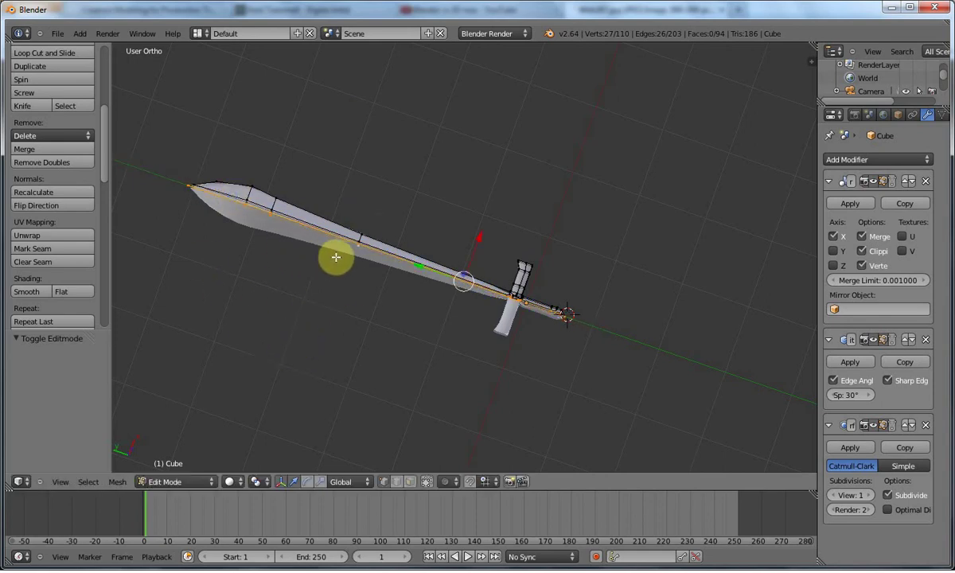
pyautogui.press('g')
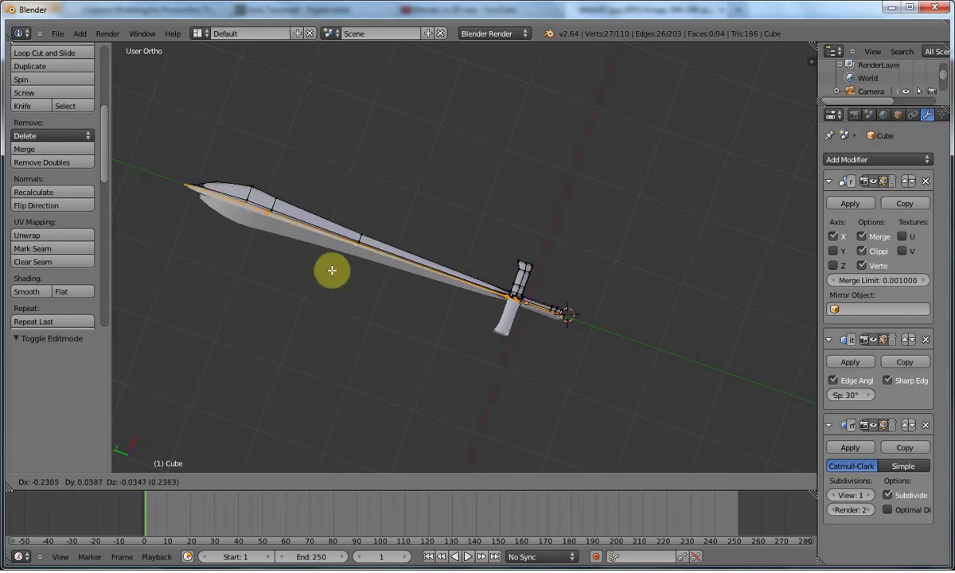
pyautogui.press('y')
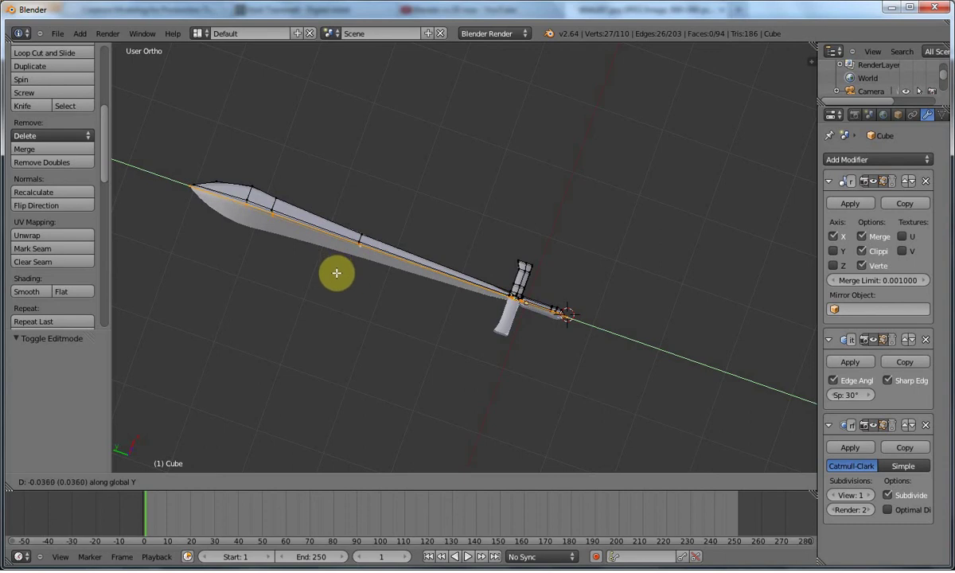
pyautogui.press('x')
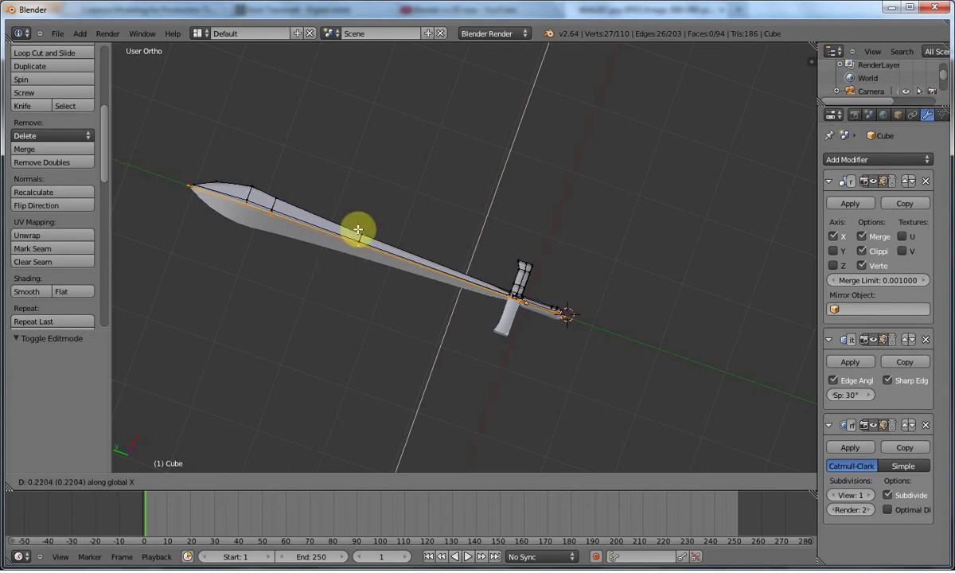
pyautogui.click(365, 240)
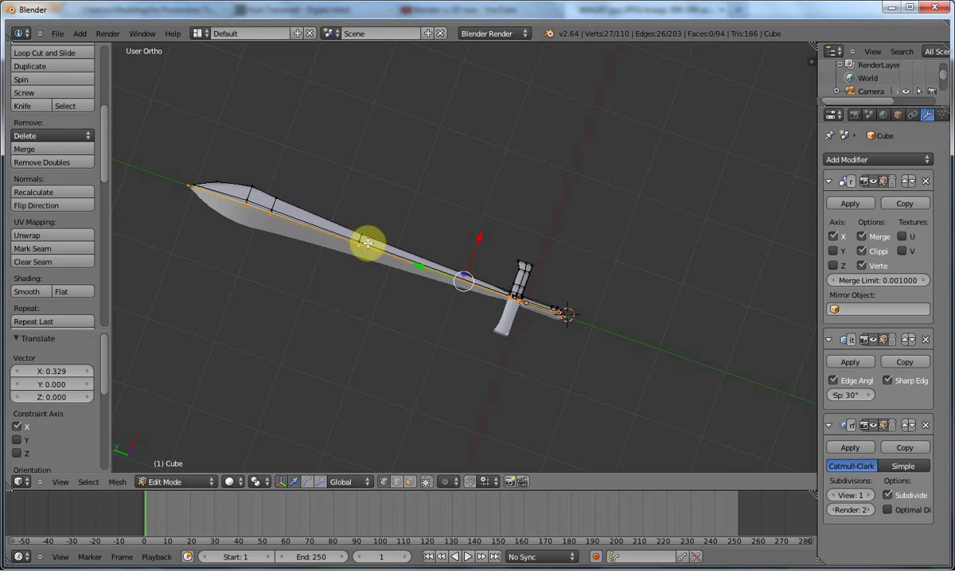
# Examine the mirrored sword's hilt and blade up close in Object Mode
pyautogui.press('Tab')
pyautogui.scroll(5, 368, 245)
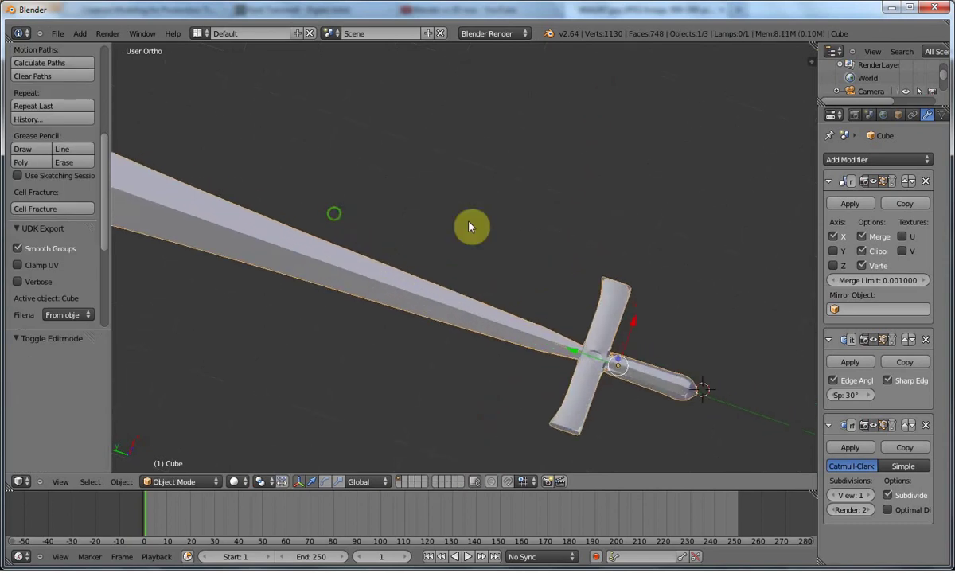
pyautogui.keyDown('shift'); pyautogui.moveTo(468, 222); pyautogui.dragTo(620, 232, button='middle'); pyautogui.keyUp('shift')
pyautogui.keyDown('shift'); pyautogui.moveTo(383, 170); pyautogui.dragTo(426, 214, button='middle'); pyautogui.keyUp('shift')
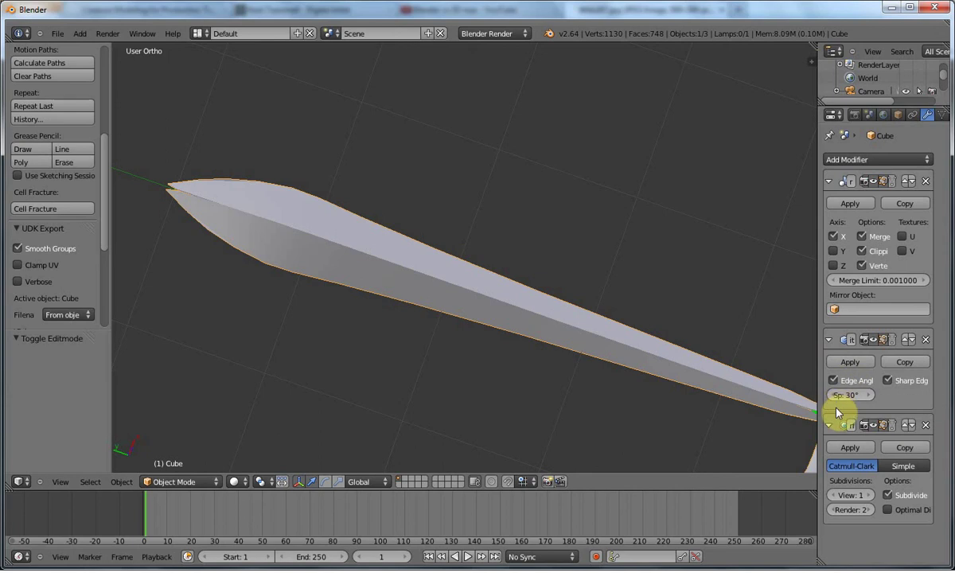
# Set the Edge Split modifier's split angle to 91° and inspect the shading along the blade and hilt
pyautogui.click(856, 394)
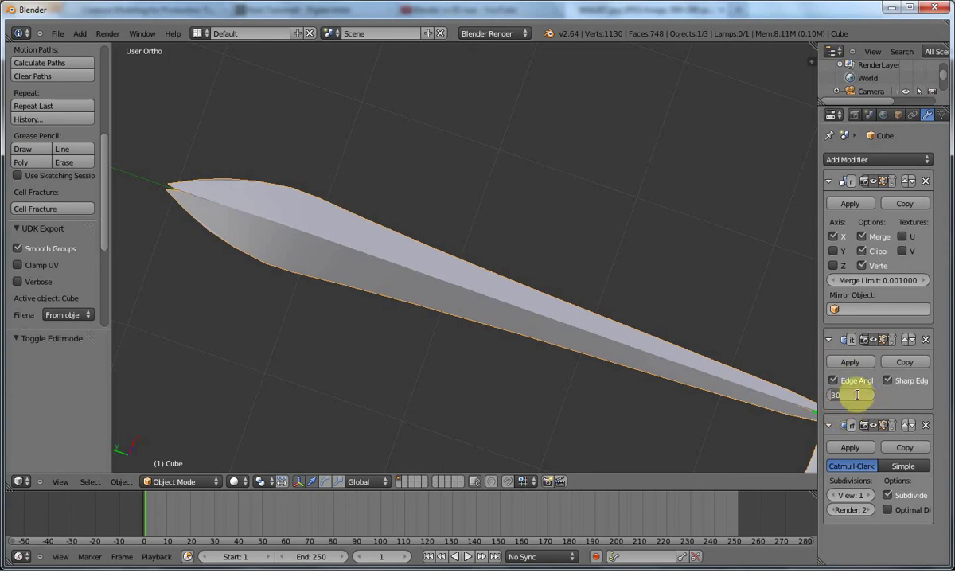
pyautogui.press('Return')
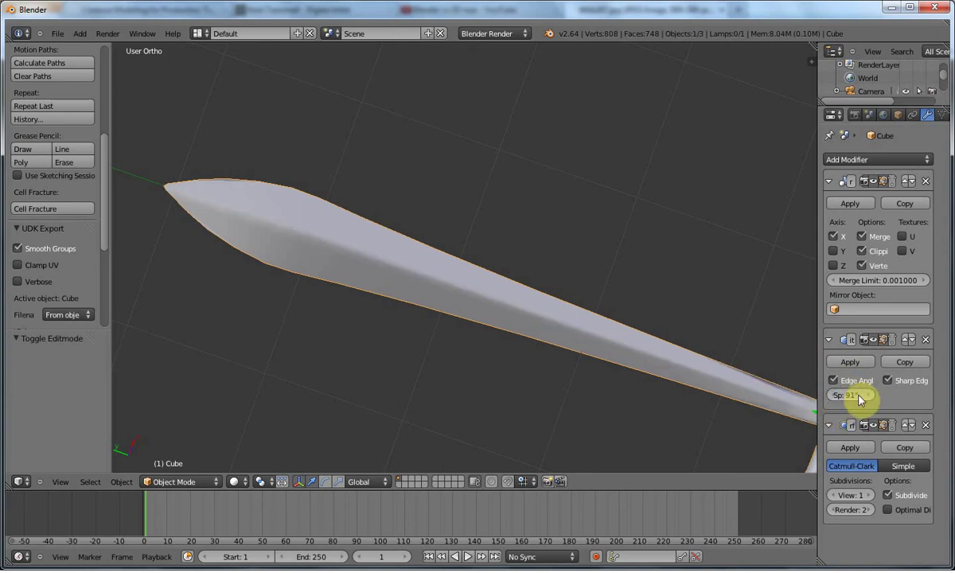
pyautogui.keyDown('shift'); pyautogui.moveTo(503, 334); pyautogui.dragTo(414, 192, button='middle'); pyautogui.keyUp('shift')
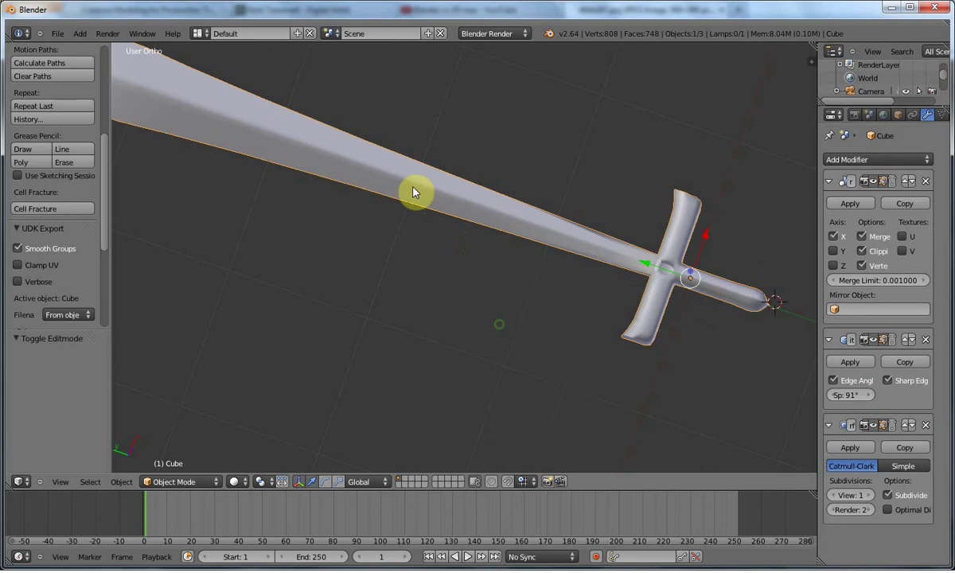
pyautogui.scroll(2, 475, 243)
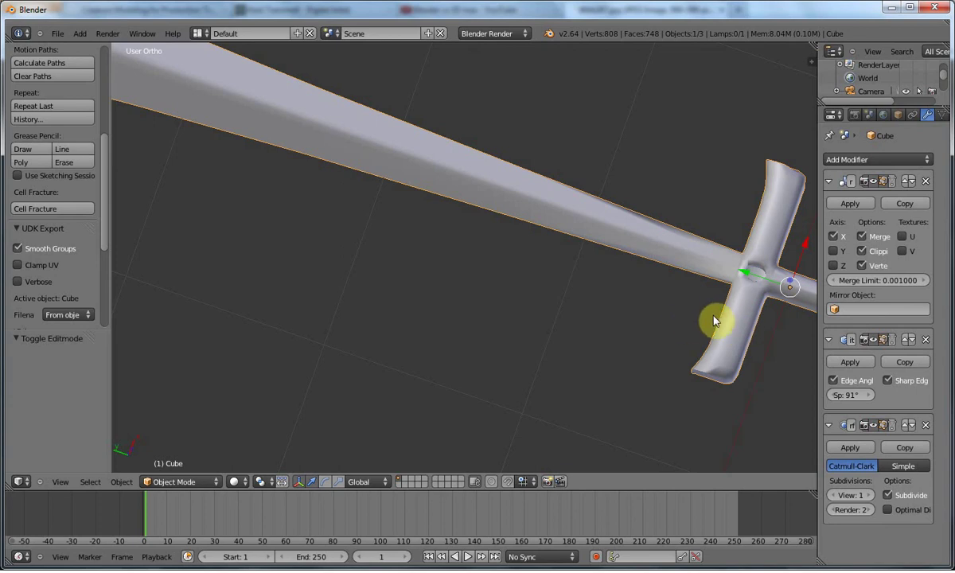
pyautogui.moveTo(747, 321); pyautogui.dragTo(678, 317, button='middle')
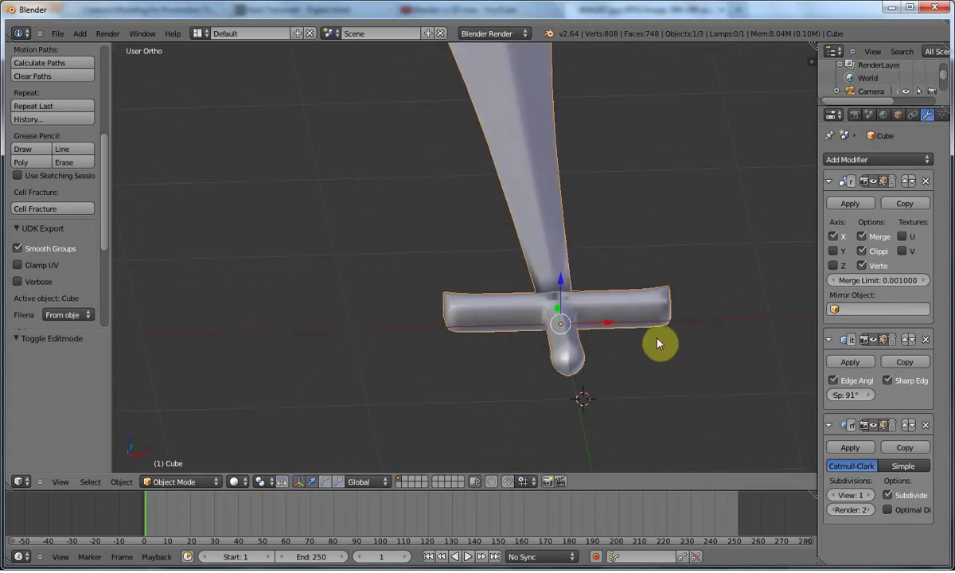
pyautogui.moveTo(621, 305); pyautogui.dragTo(541, 222, button='middle')
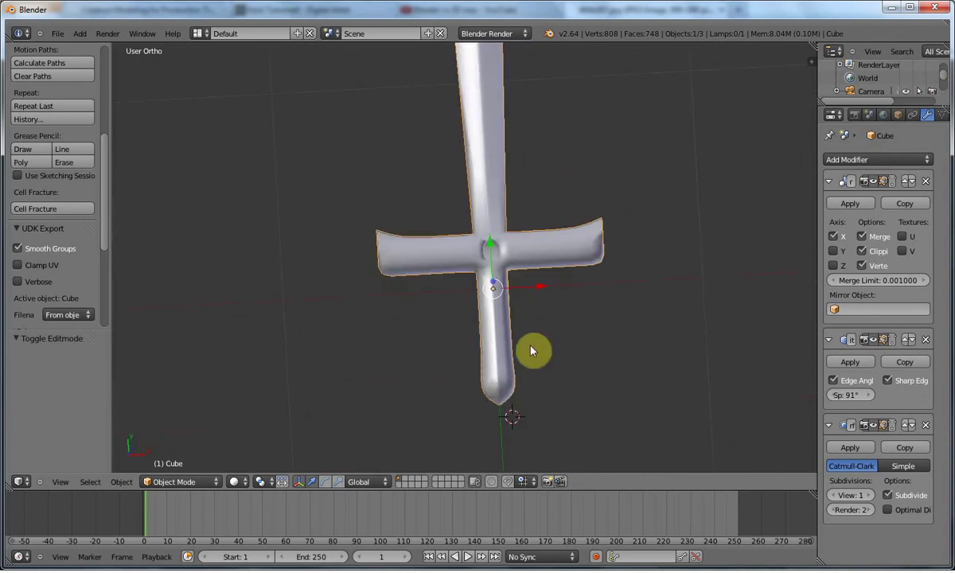
# Enter Edit Mode on the sword and clear the mesh selection around the grip and crossguard
pyautogui.scroll(3, 531, 350)
pyautogui.press('Tab')
pyautogui.moveTo(540, 366); pyautogui.dragTo(473, 305, button='middle')
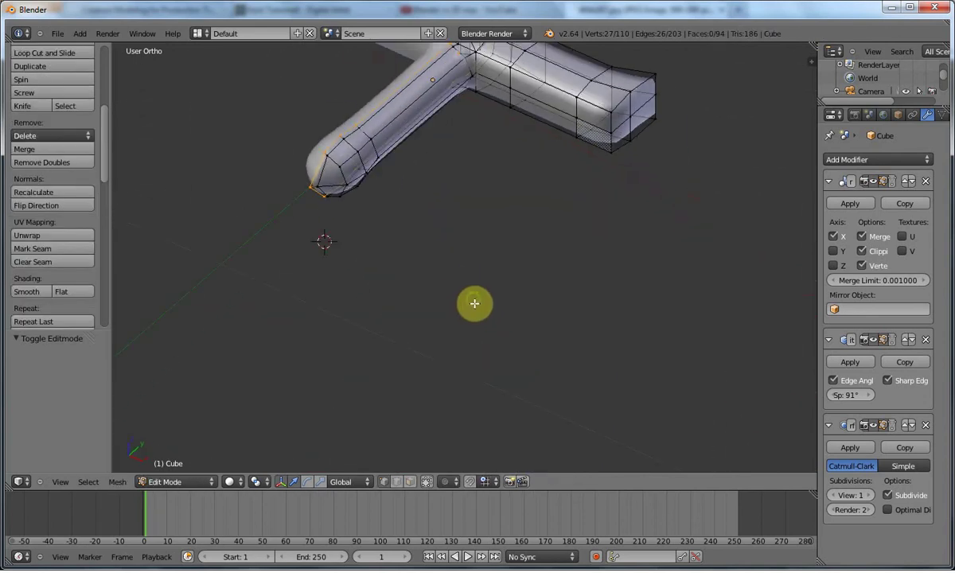
pyautogui.press('a')
pyautogui.moveTo(326, 143); pyautogui.dragTo(375, 228, button='middle')
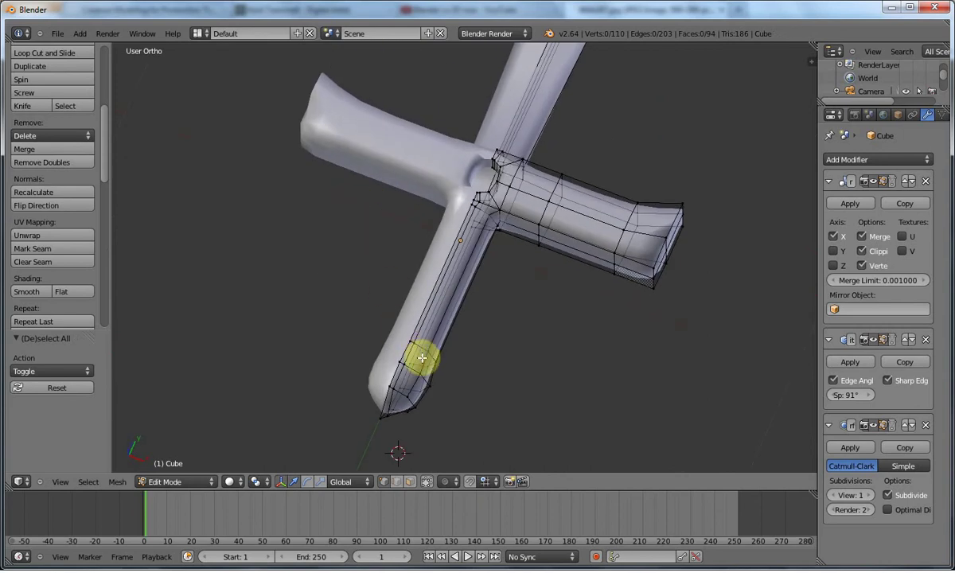
pyautogui.press('super')
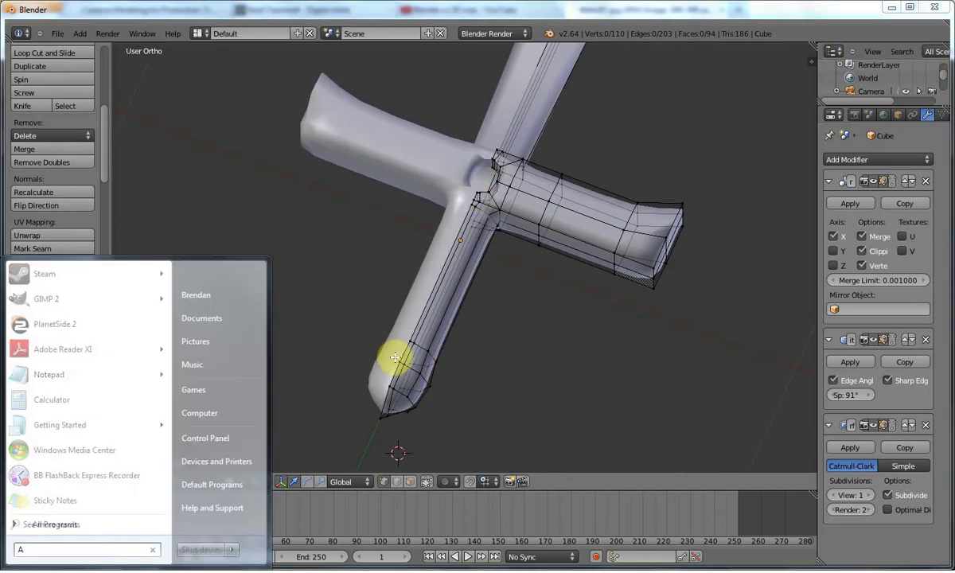
pyautogui.write('a')
pyautogui.press('Escape')
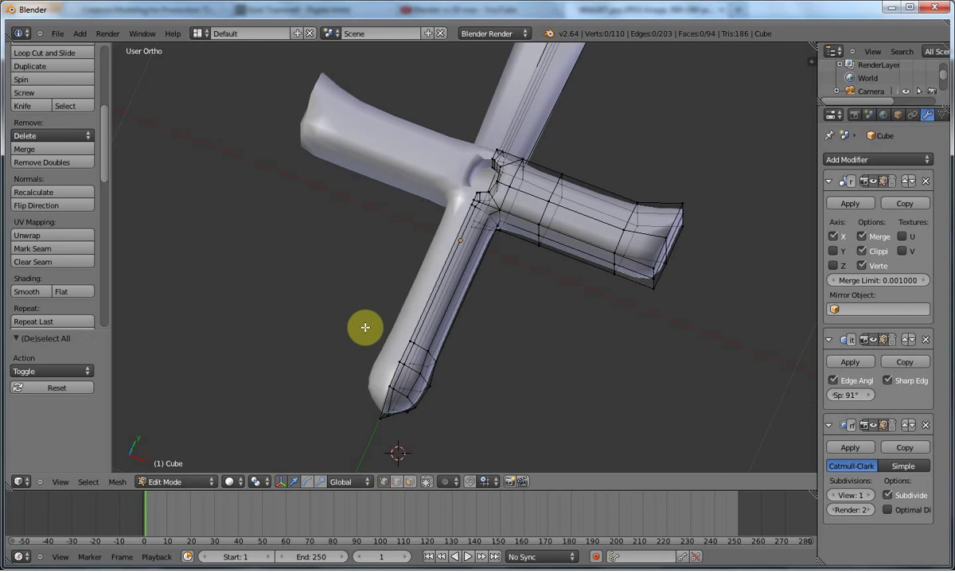
# Mark the edge loop around the grip just above the pommel as sharp and check it in Object Mode
pyautogui.keyDown('alt'); pyautogui.rightClick(425, 354); pyautogui.keyUp('alt')
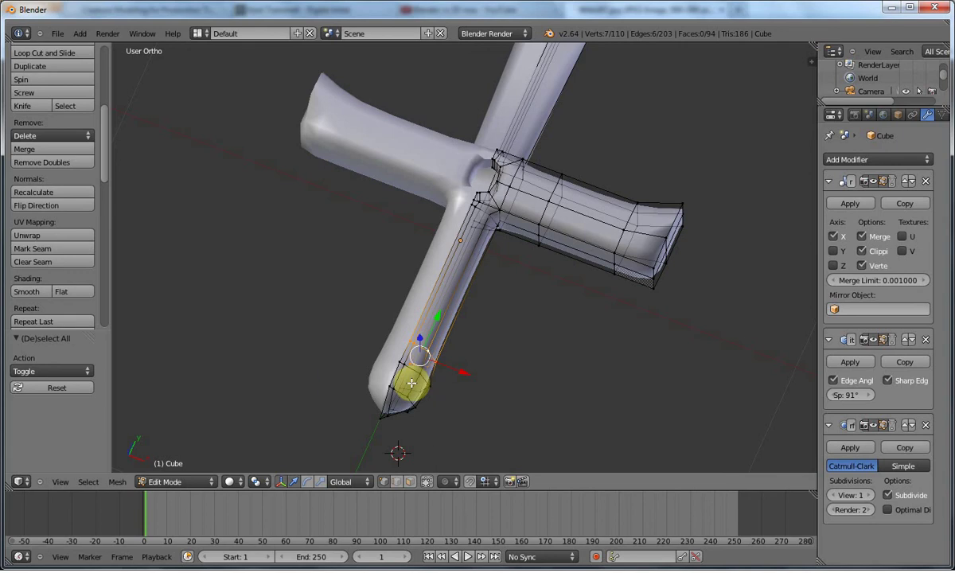
pyautogui.hotkey('ctrl', 'e')
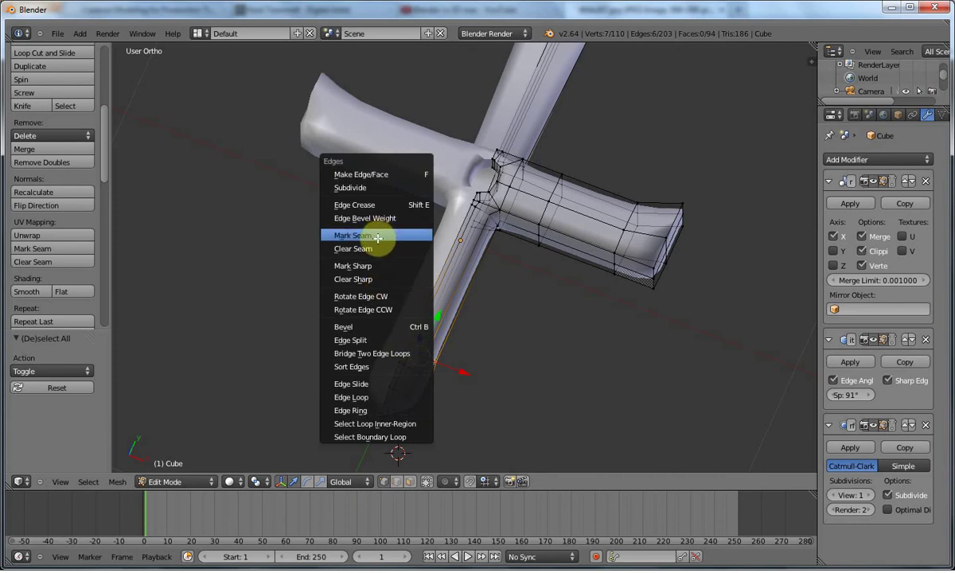
pyautogui.click(358, 266)
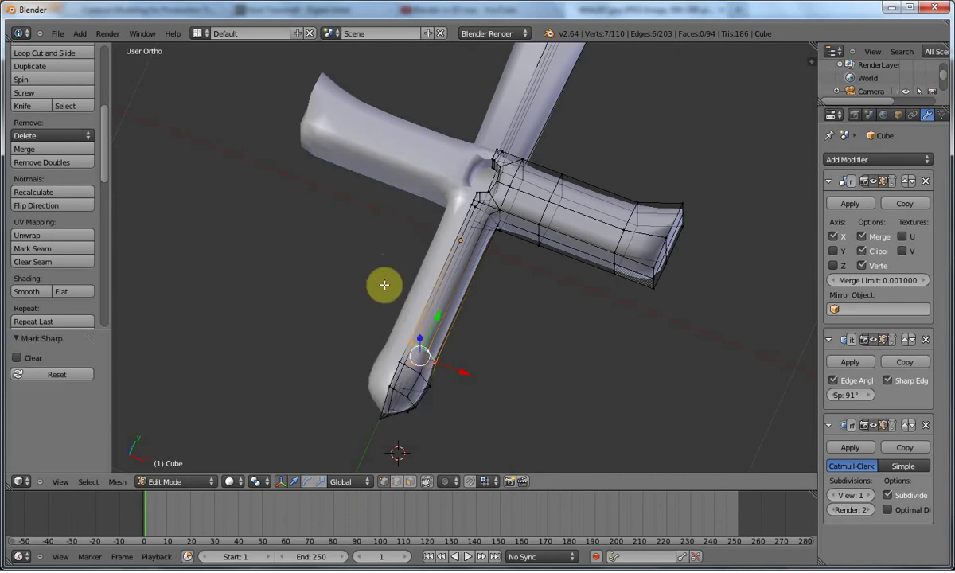
pyautogui.press('Tab')
pyautogui.scroll(-4, 398, 303)
pyautogui.scroll(3, 433, 294)
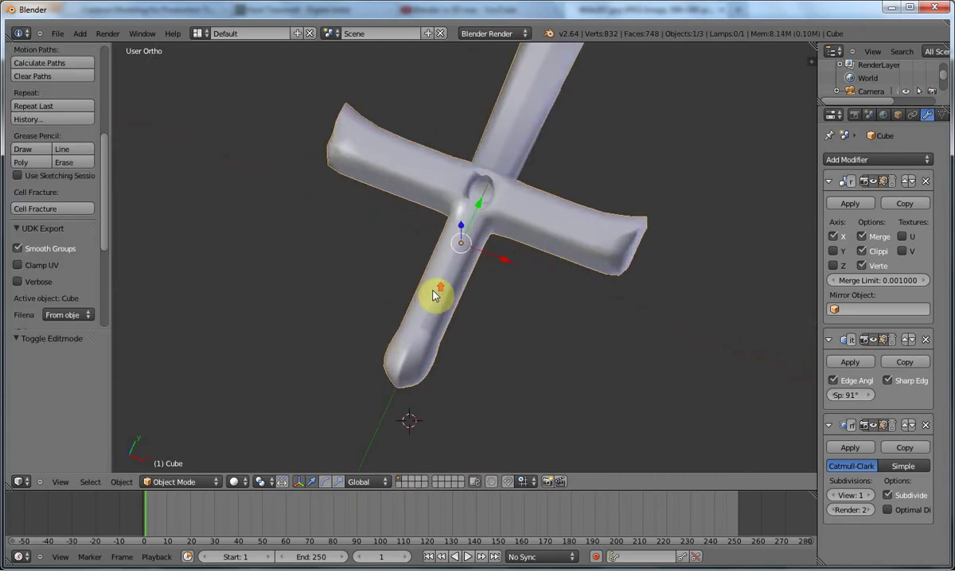
pyautogui.moveTo(468, 239)
pyautogui.mouseDown(button='middle')
pyautogui.moveTo(456, 273)
pyautogui.moveTo(455, 254)
pyautogui.mouseUp(button='middle')
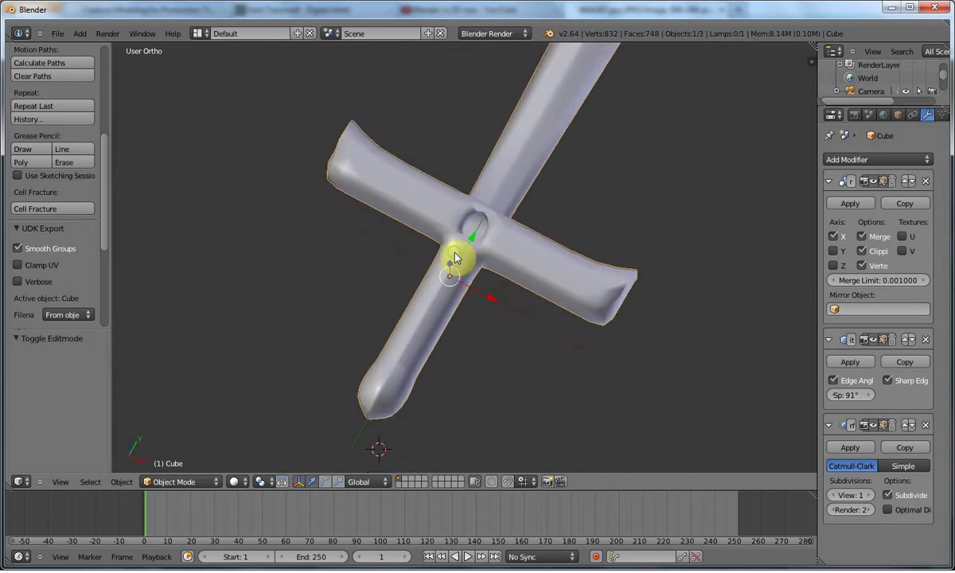
# Select four vertices on the rim of the crossguard's hole, nudge them slightly along X and review the hilt in Object Mode
pyautogui.press('Tab')
pyautogui.scroll(4, 455, 253)
pyautogui.moveTo(494, 200); pyautogui.dragTo(498, 230, button='middle')
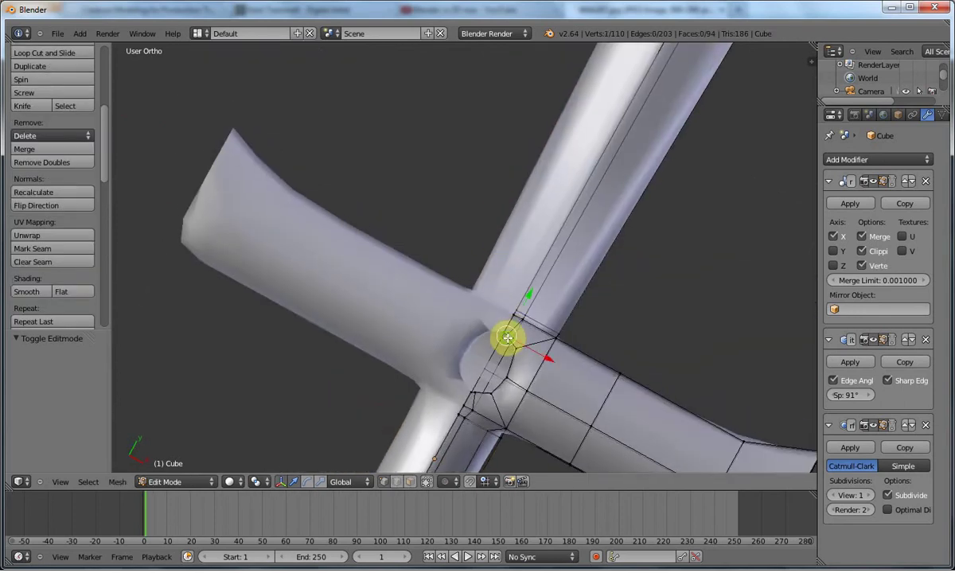
pyautogui.moveTo(508, 337); pyautogui.dragTo(514, 305, button='middle')
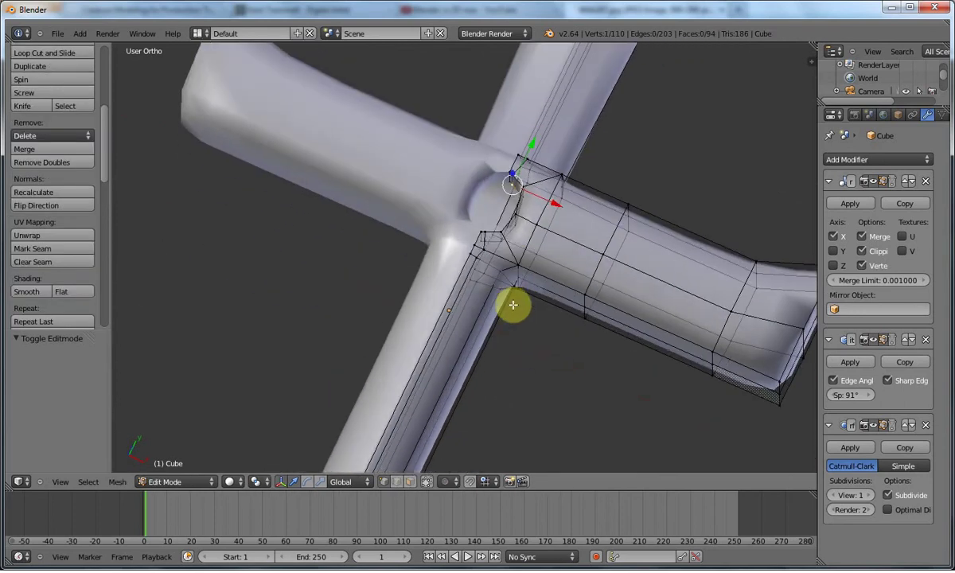
pyautogui.keyDown('shift'); pyautogui.rightClick(514, 174); pyautogui.keyUp('shift')
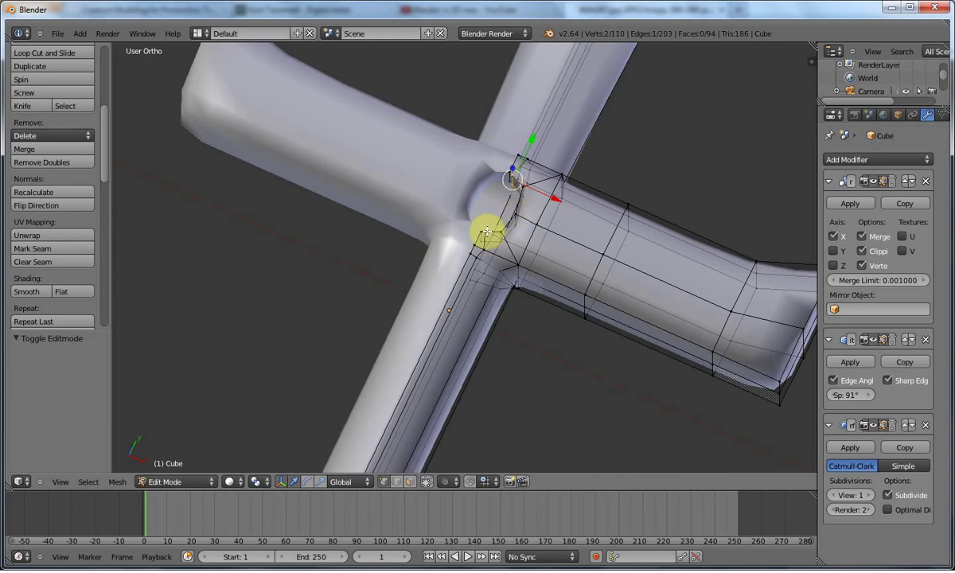
pyautogui.keyDown('shift'); pyautogui.rightClick(486, 234); pyautogui.keyUp('shift')
pyautogui.keyDown('shift'); pyautogui.rightClick(489, 252); pyautogui.keyUp('shift')
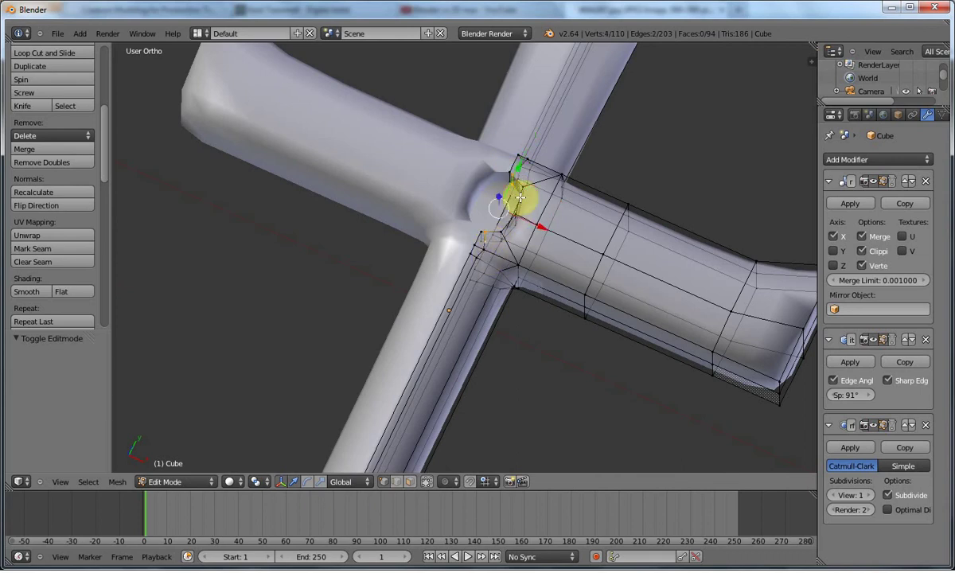
pyautogui.moveTo(540, 230); pyautogui.dragTo(543, 229)
pyautogui.moveTo(524, 206); pyautogui.dragTo(509, 255, button='middle')
pyautogui.press('Tab')
pyautogui.press('Tab')
pyautogui.press('Tab')
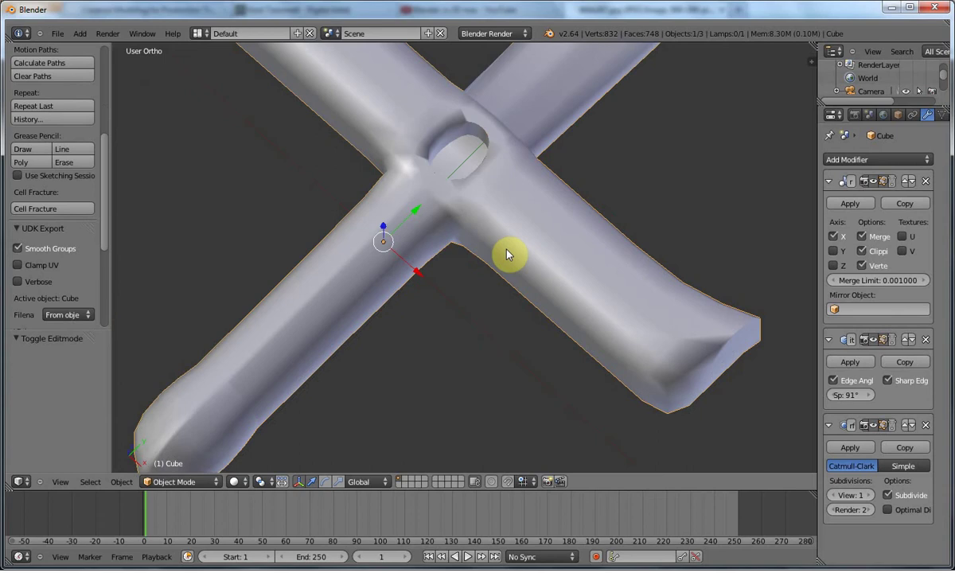
# Recalculate the normals of the entire sword mesh and return to Object Mode
pyautogui.press('Tab')
pyautogui.press('a')
pyautogui.press('a')
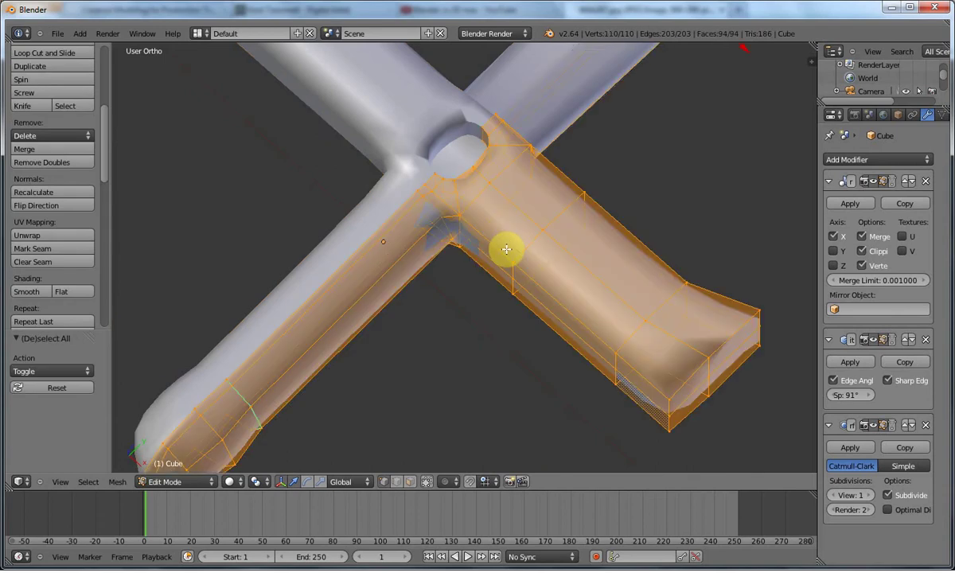
pyautogui.hotkey('ctrl', 'n')
pyautogui.press('Tab')
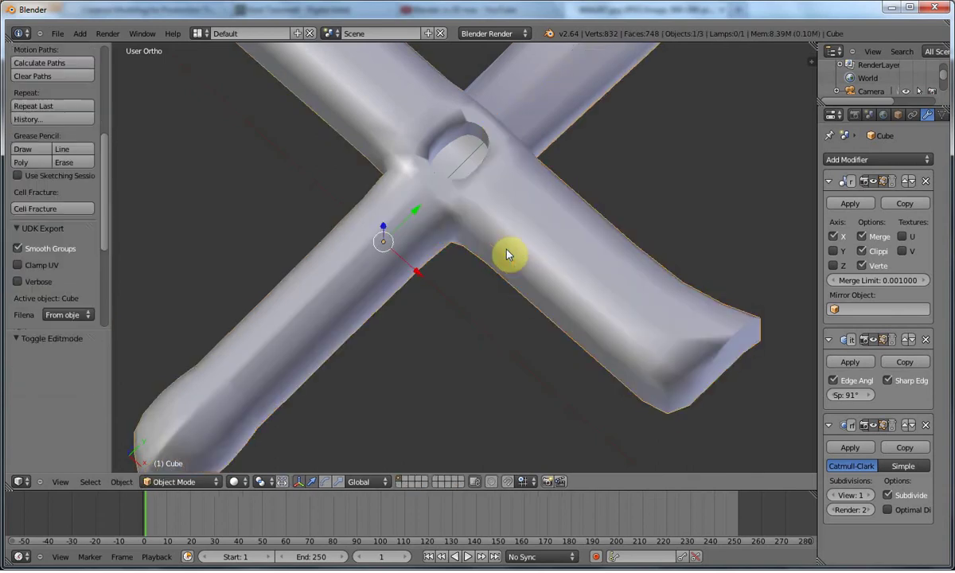
# Add one loop cut around the crossguard's hole, slide it to about 0.90 toward the rim and check the smoothed result
pyautogui.press('Tab')
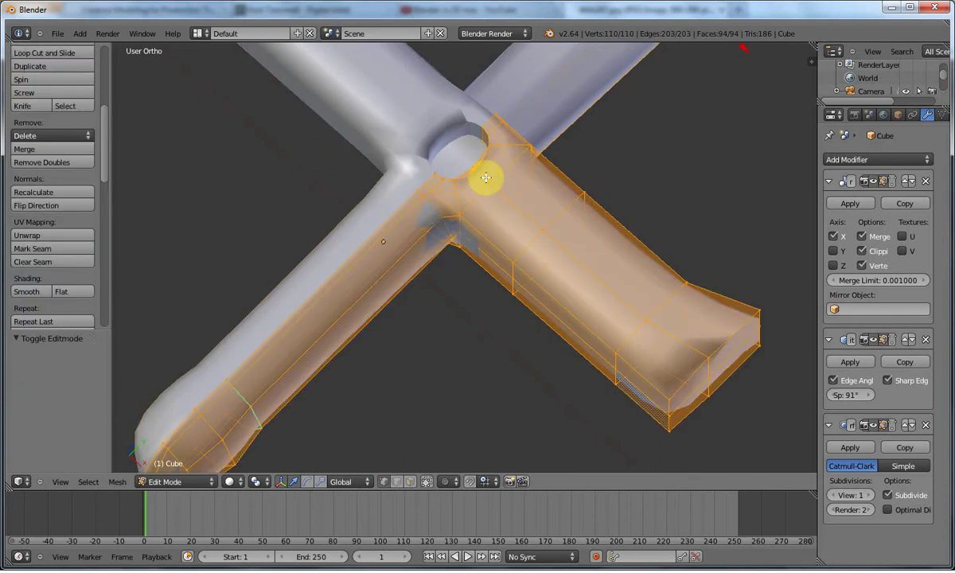
pyautogui.press('a')
pyautogui.hotkey('ctrl', 'r')
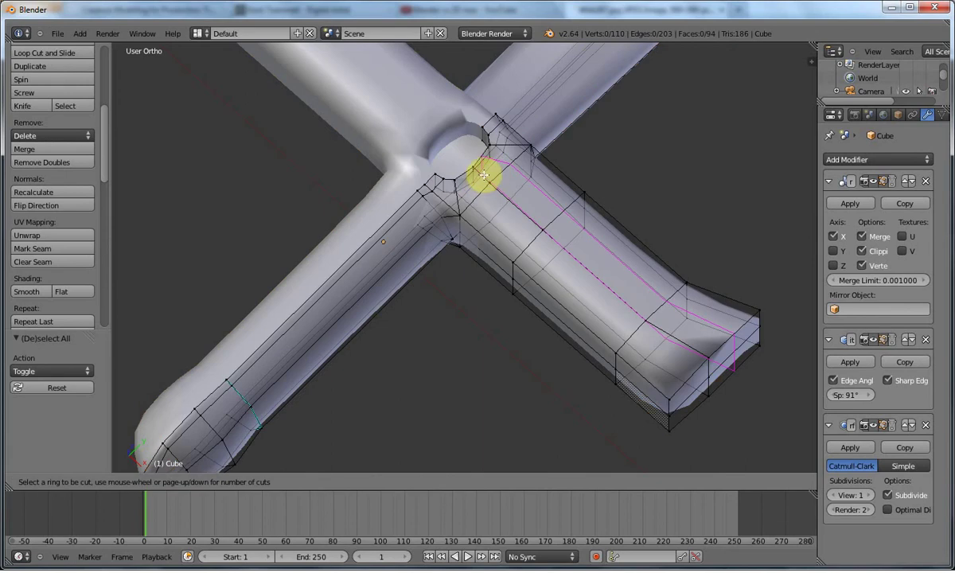
pyautogui.click(481, 174)
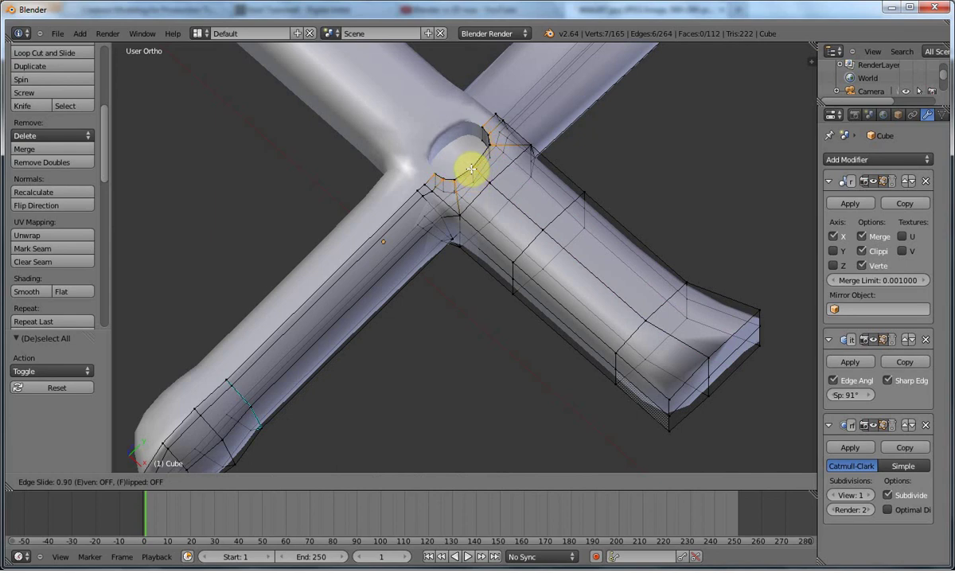
pyautogui.click(470, 168)
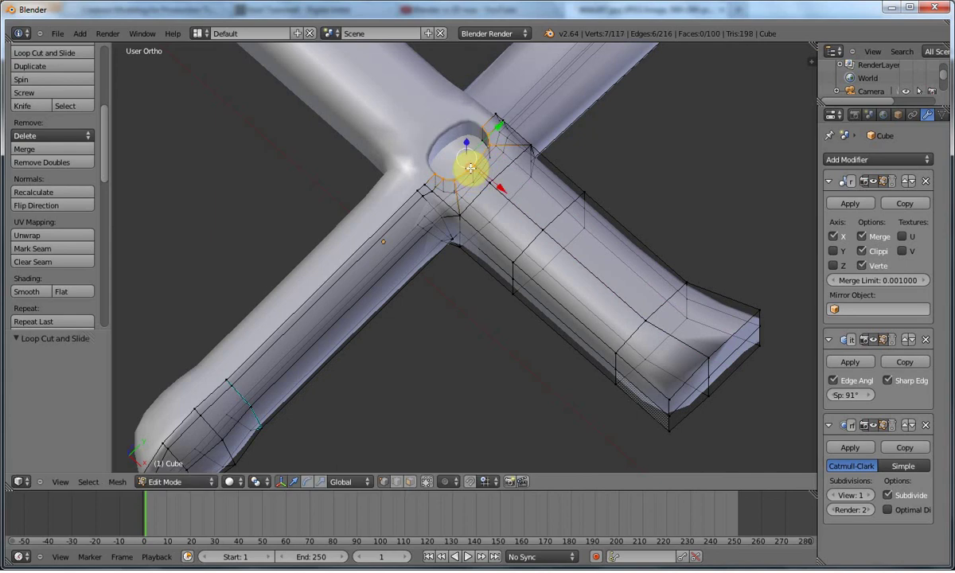
pyautogui.press('Tab')
pyautogui.moveTo(475, 176); pyautogui.dragTo(534, 179, button='middle')
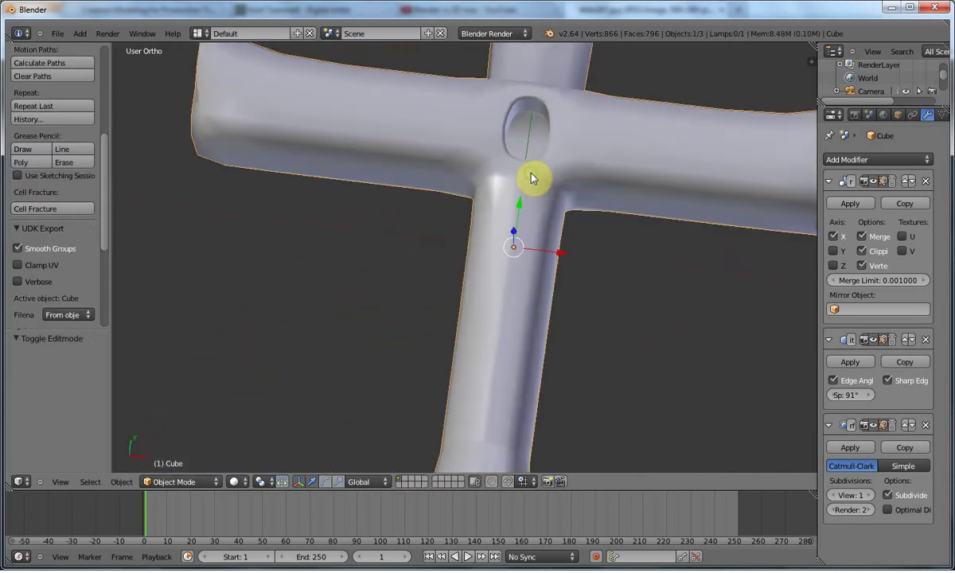
pyautogui.keyDown('shift'); pyautogui.moveTo(526, 245); pyautogui.dragTo(533, 178, button='middle'); pyautogui.keyUp('shift')
# Add a UV Sphere as a new mesh object from the top orthographic view
pyautogui.press('KP_1')
pyautogui.press('KP_7')
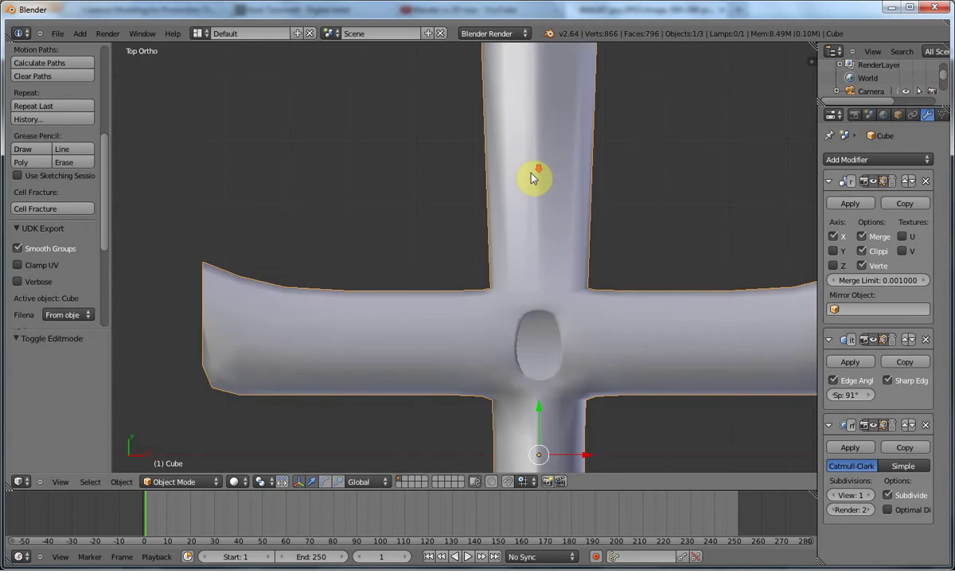
pyautogui.scroll(-5, 532, 178)
pyautogui.hotkey('shift', 'a')
pyautogui.moveTo(529, 341)
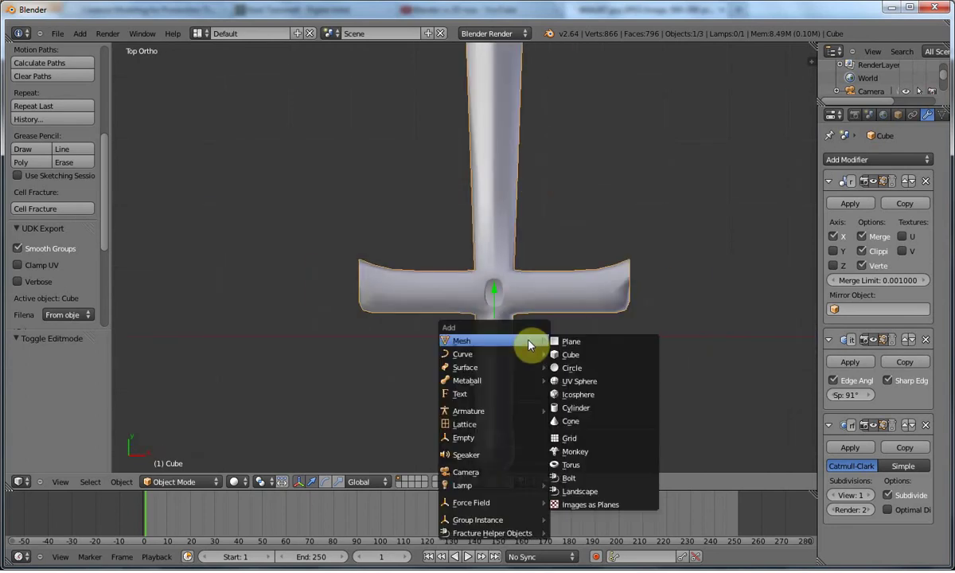
pyautogui.click(574, 382)
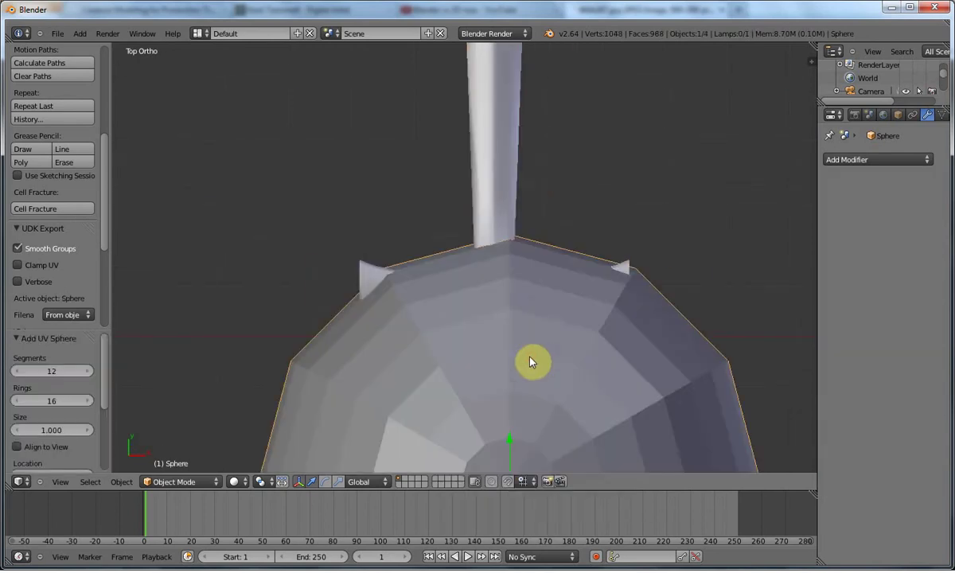
pyautogui.scroll(-5, 525, 354)
# Set the new UV Sphere to 6 segments and enter Edit Mode on it, briefly toggling wireframe shading
pyautogui.click(57, 400)
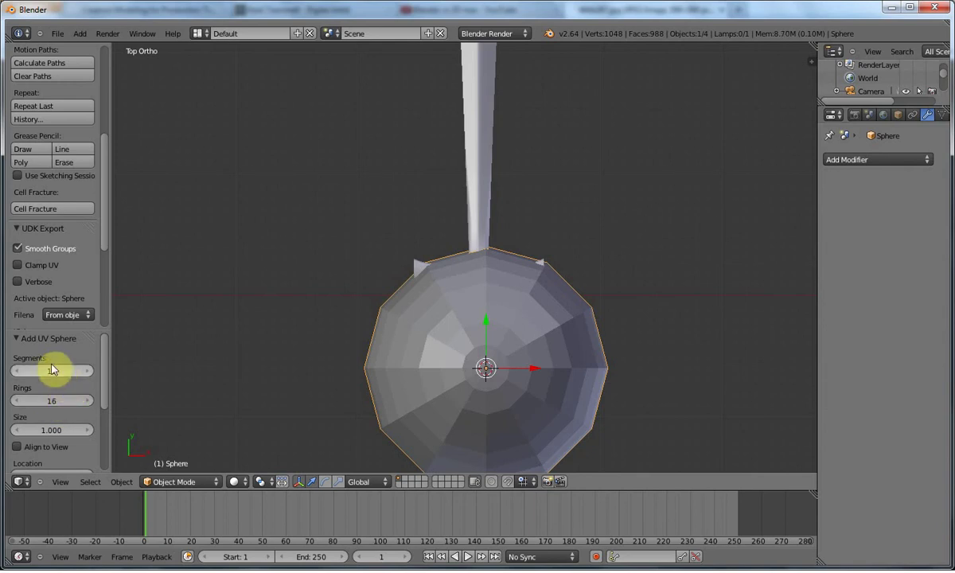
pyautogui.click(50, 368)
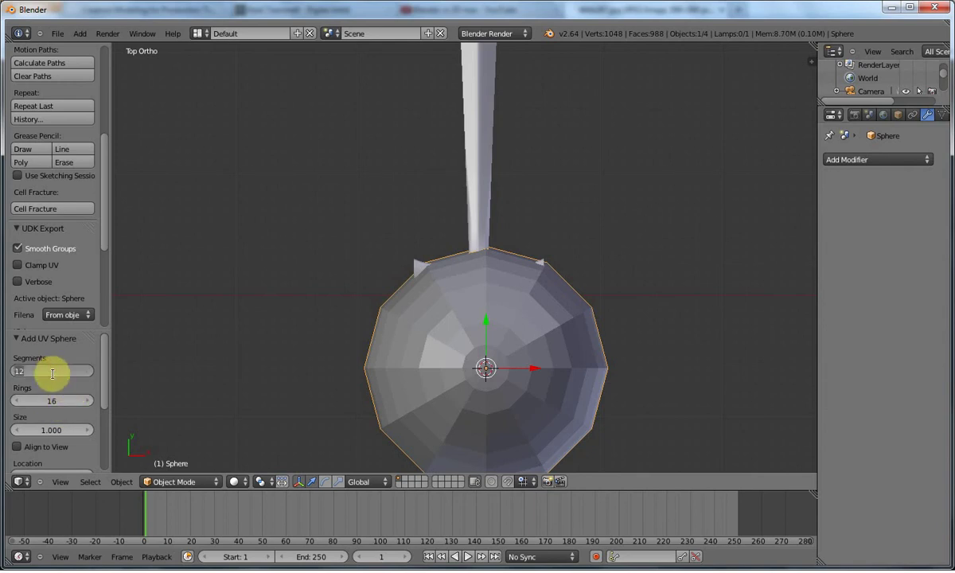
pyautogui.write('6')
pyautogui.press('Return')
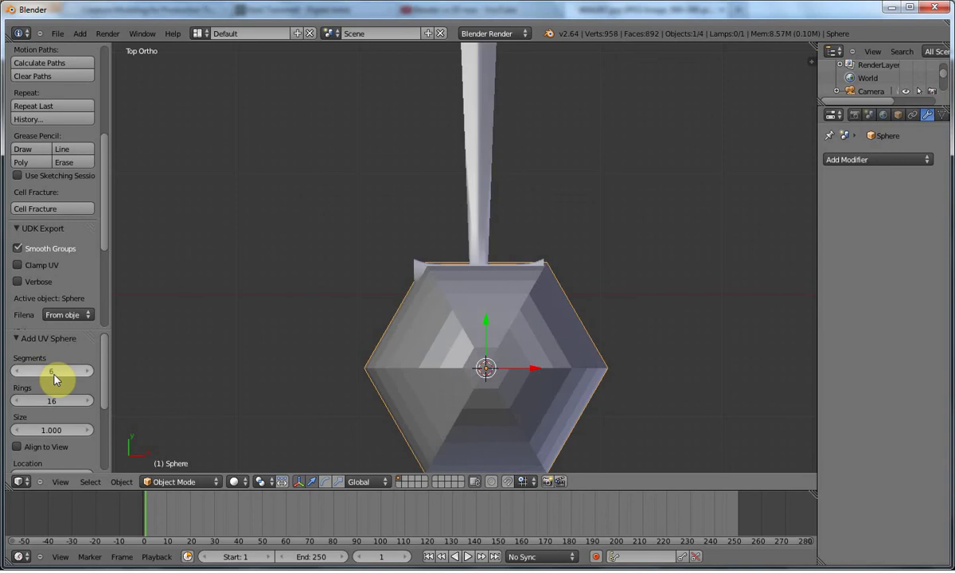
pyautogui.press('Tab')
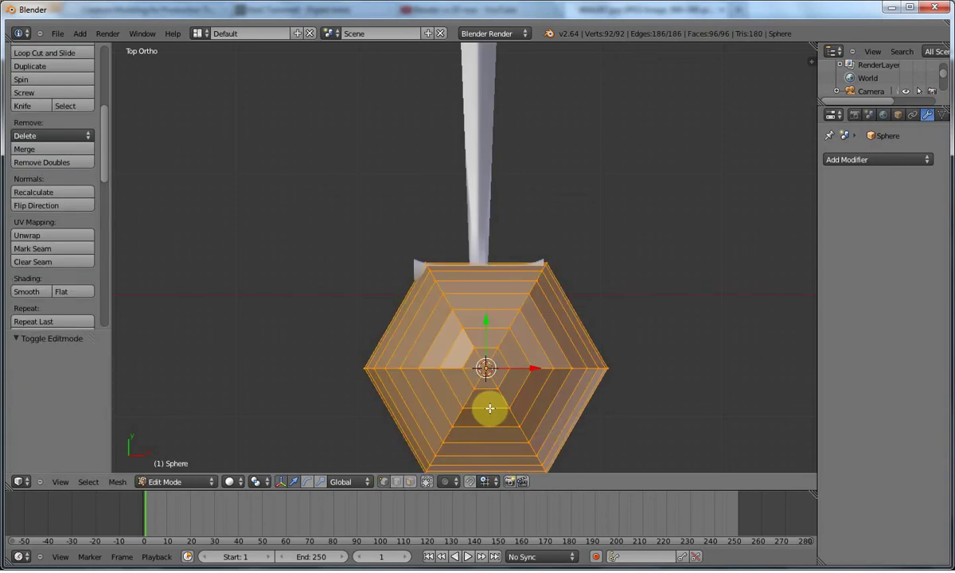
pyautogui.press('z')
pyautogui.press('z')
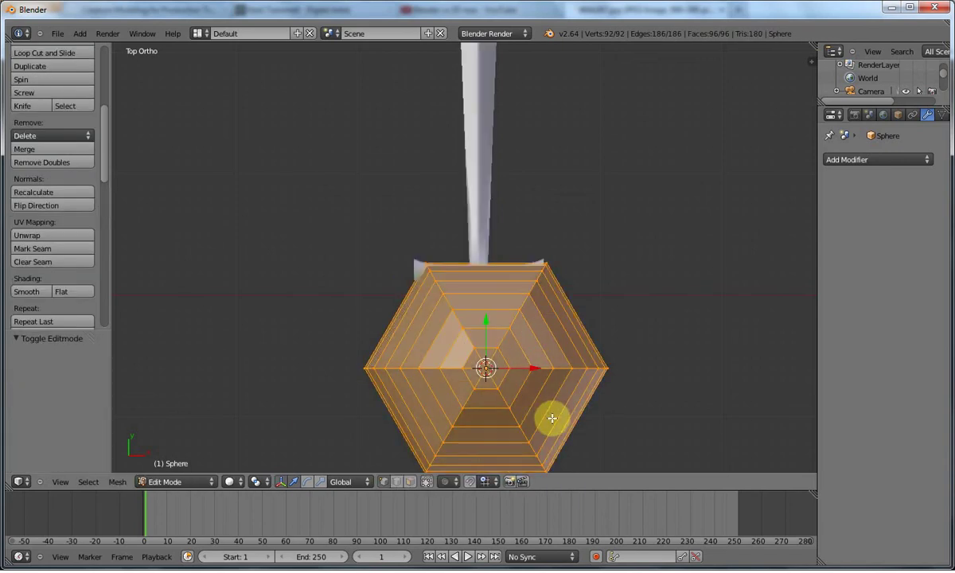
pyautogui.press('g')
pyautogui.click(589, 377)
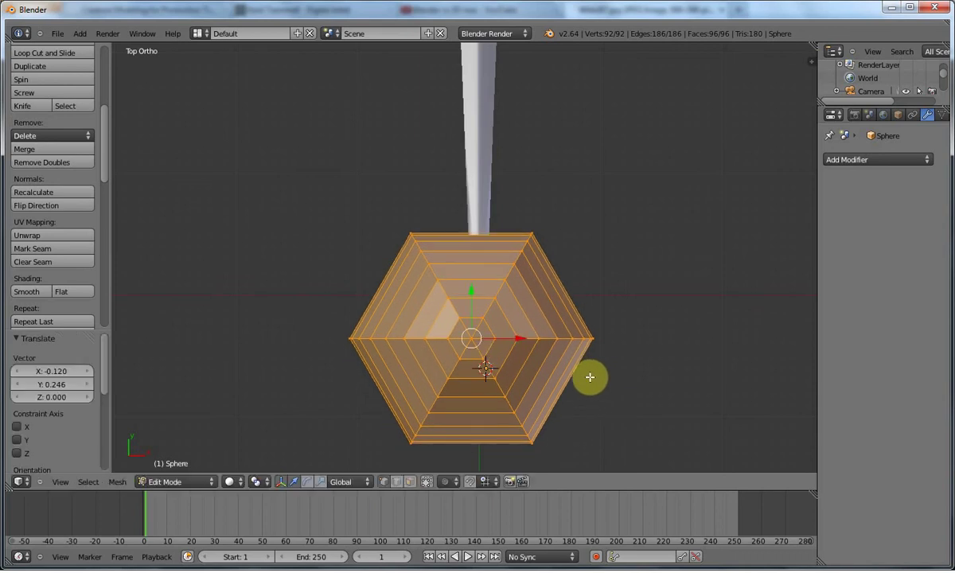
pyautogui.press('s')
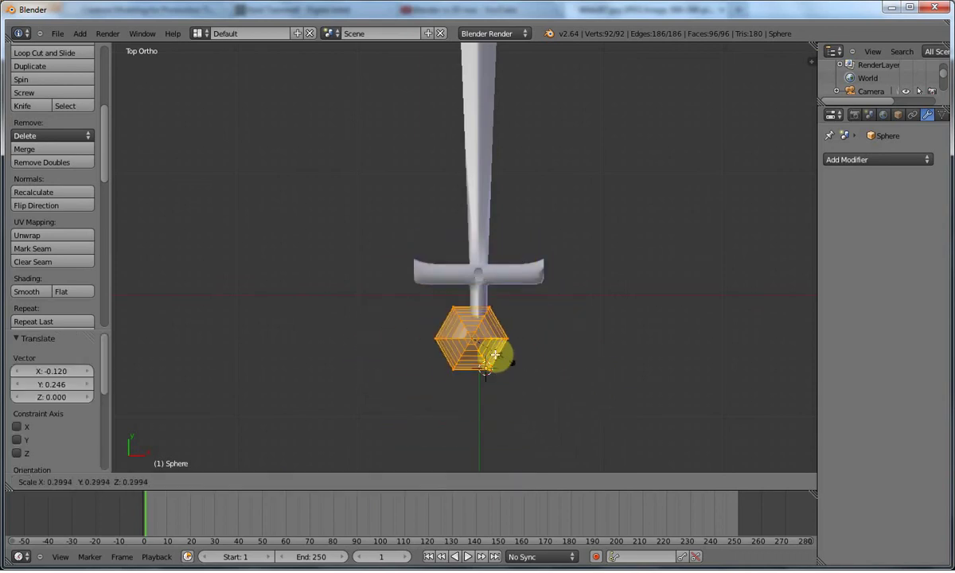
pyautogui.rightClick(487, 355)
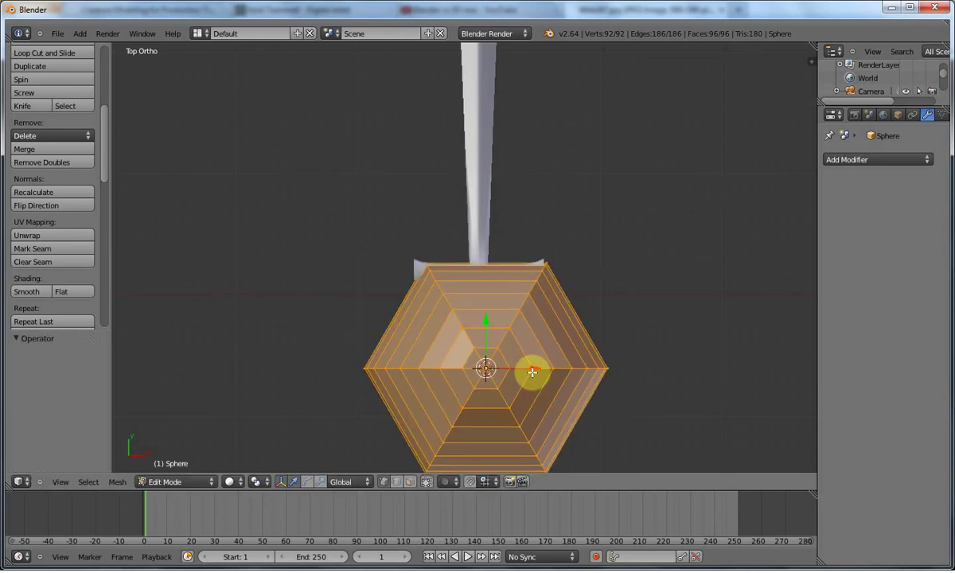
pyautogui.press('s')
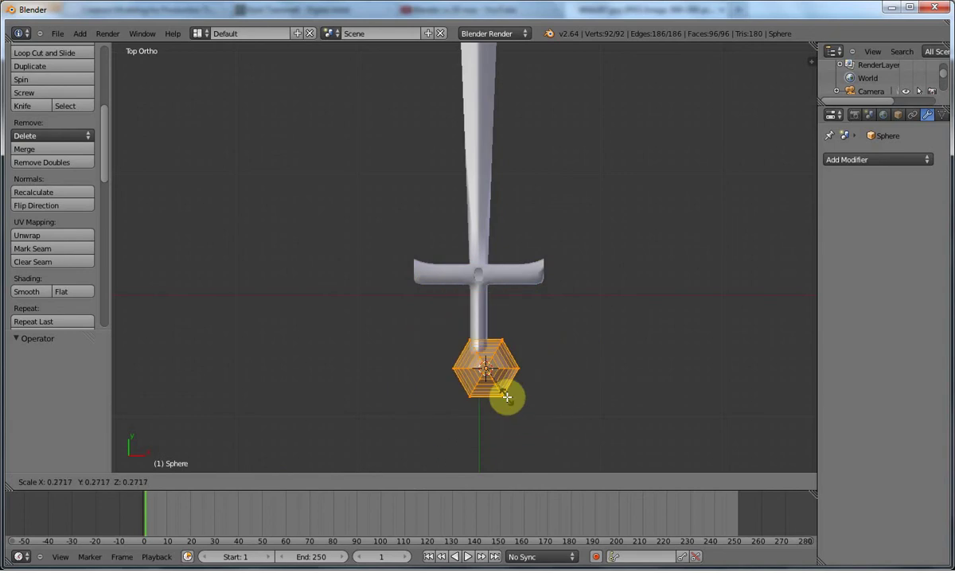
pyautogui.click(507, 399)
pyautogui.rightClick(507, 399)
pyautogui.hotkey('ctrl', 'z')
pyautogui.hotkey('ctrl', 'z')
pyautogui.hotkey('ctrl', 'z')
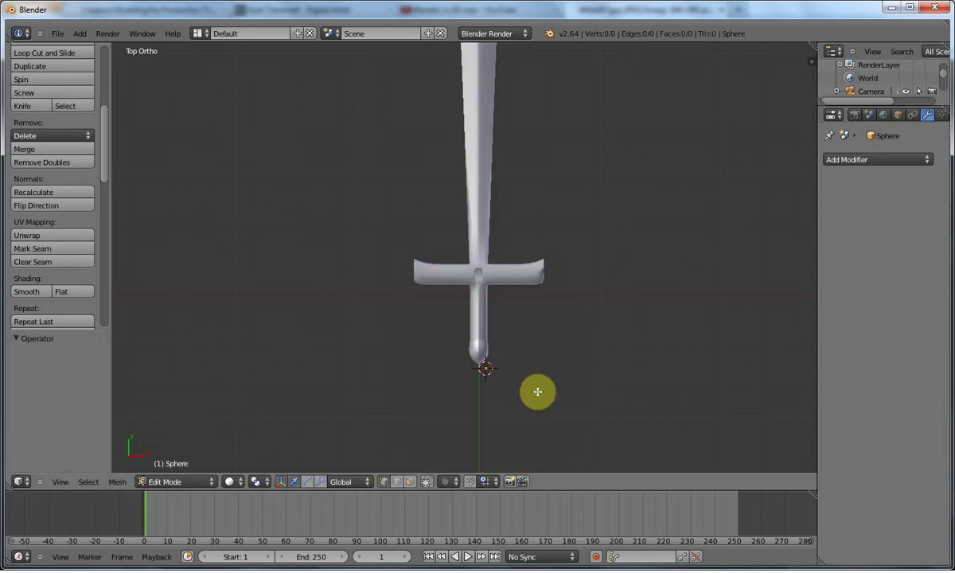
# Delete the off-centre sphere object and snap the 3D cursor to the centre
pyautogui.hotkey('shift', 's')
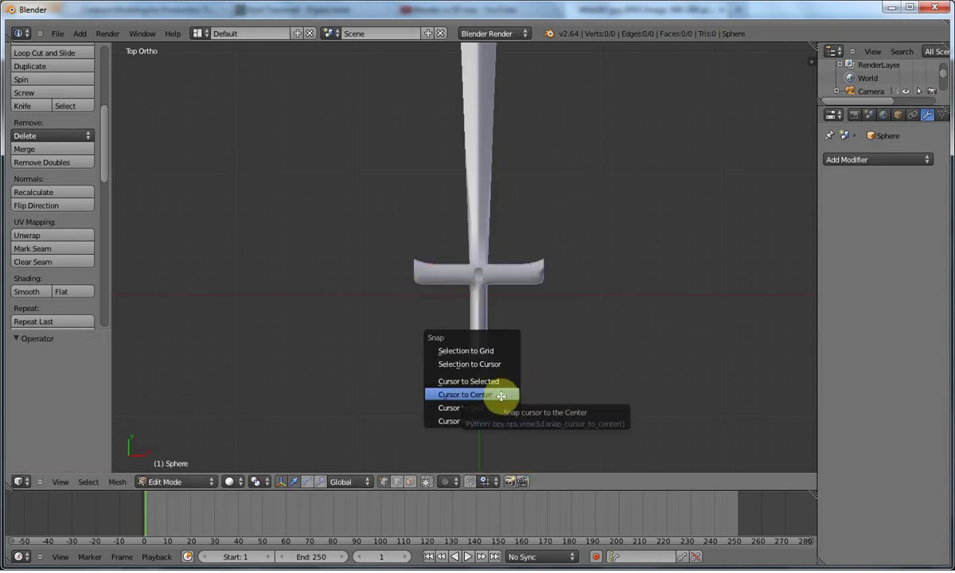
pyautogui.press('Tab')
pyautogui.press('x')
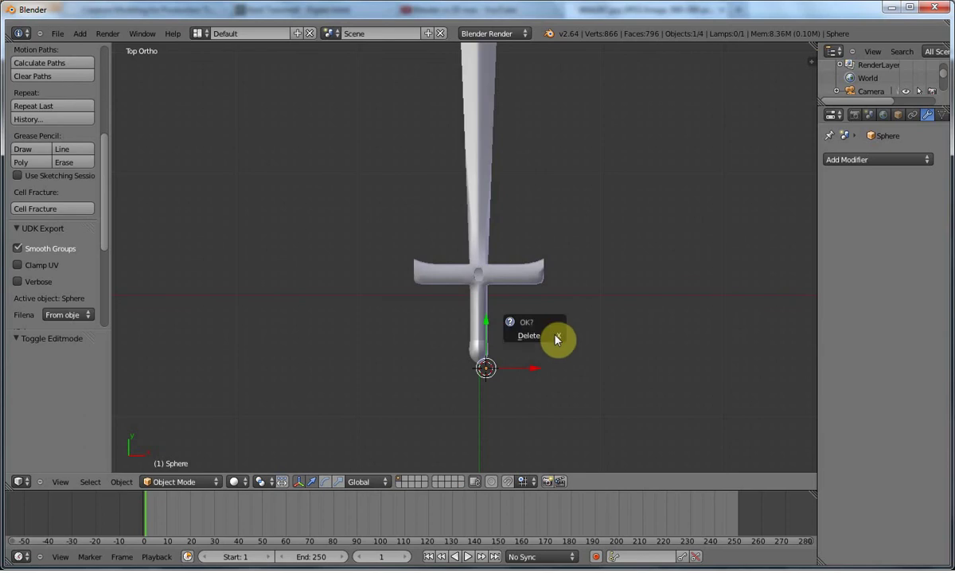
pyautogui.click(549, 334)
pyautogui.hotkey('shift', 's')
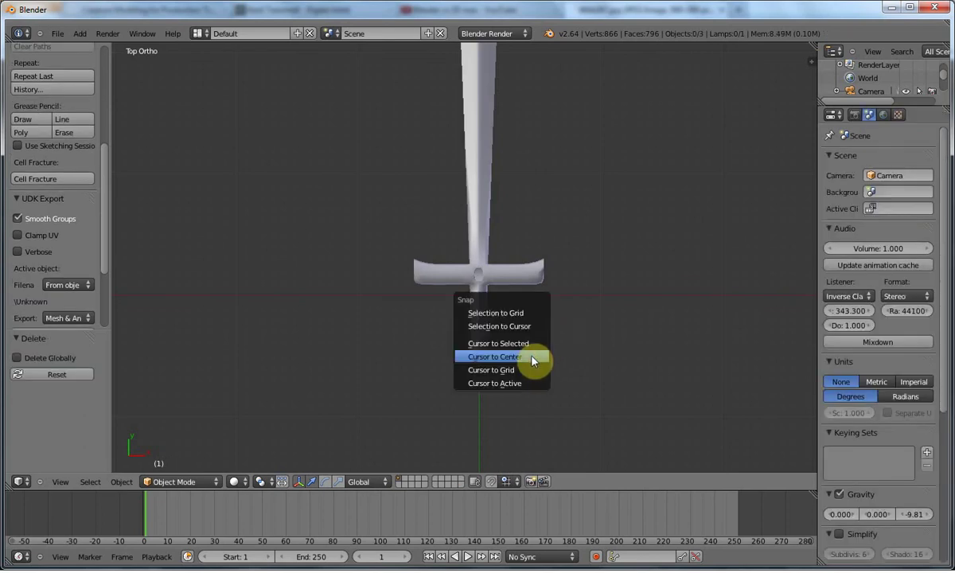
pyautogui.click(533, 361)
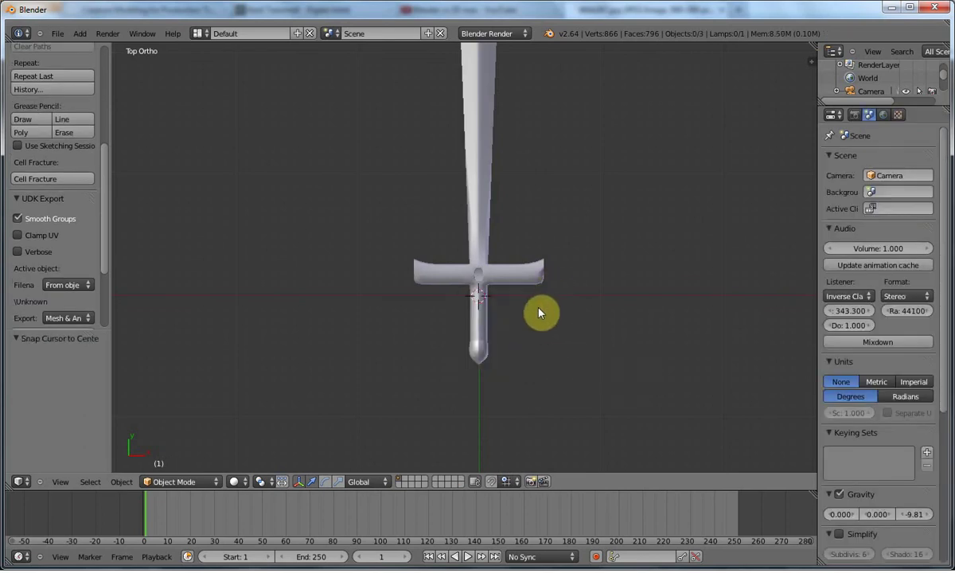
# Add a new UV Sphere at the 3D cursor and scale its mesh down to about 0.111 in Edit Mode
pyautogui.hotkey('shift', 'a')
pyautogui.moveTo(532, 309)
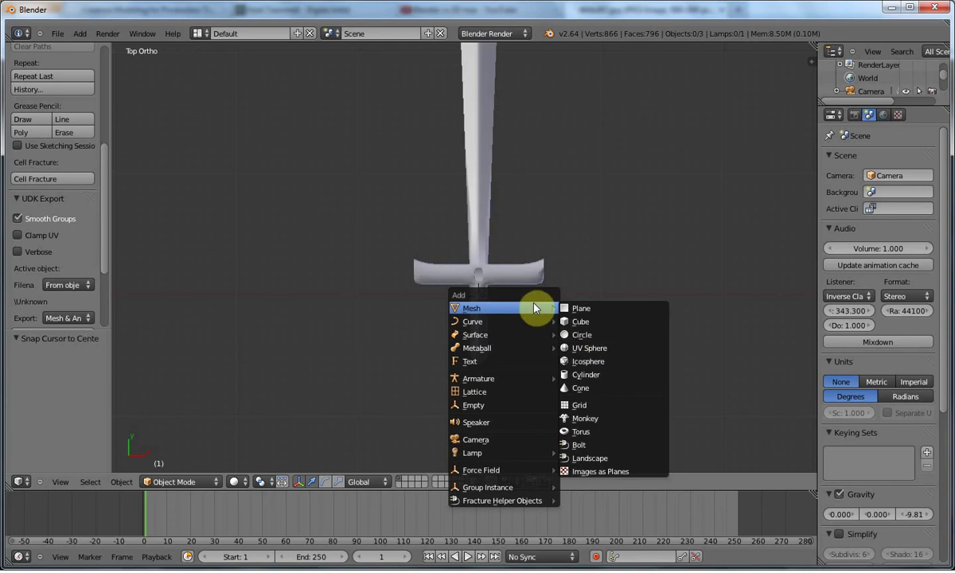
pyautogui.click(590, 347)
pyautogui.press('Tab')
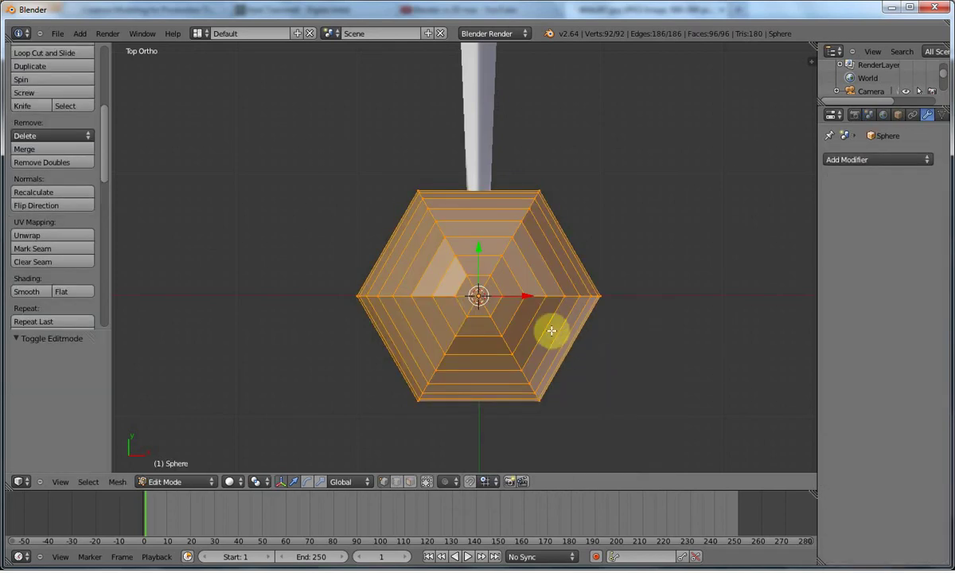
pyautogui.press('s')
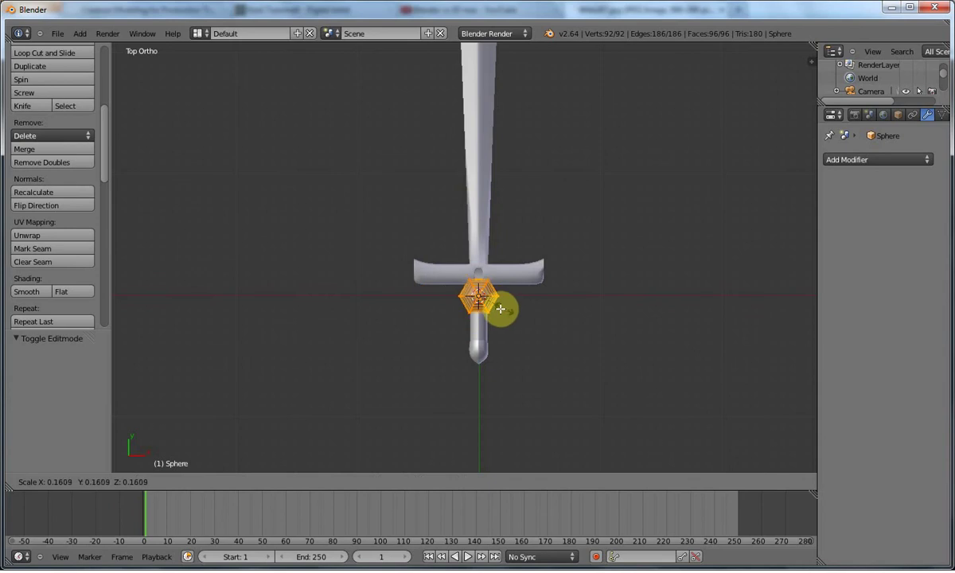
pyautogui.click(494, 308)
# Move the sphere onto the crossguard's hole, about 0.18 along Y in total, and scale it to about 0.63
pyautogui.scroll(3, 494, 308)
pyautogui.scroll(4, 494, 308)
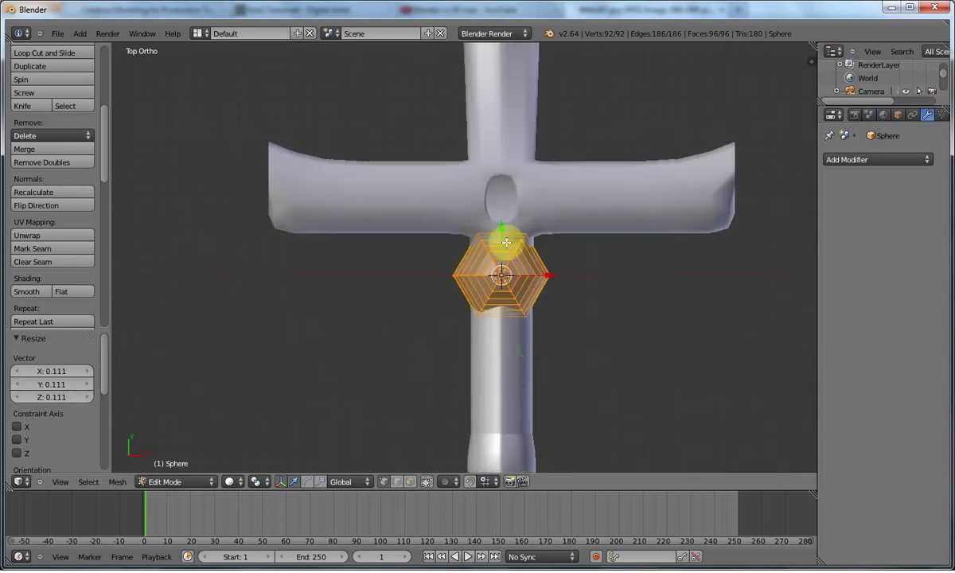
pyautogui.press('g')
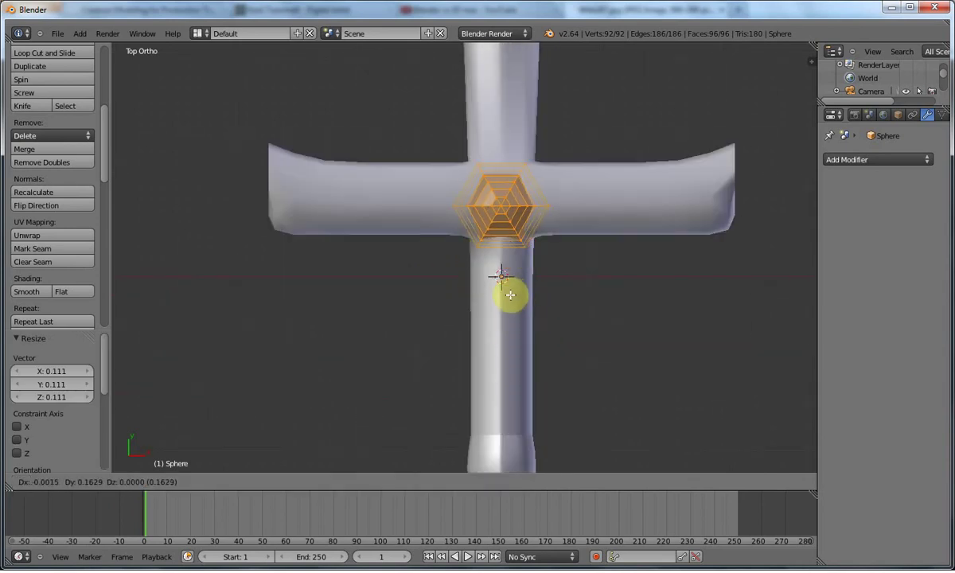
pyautogui.click(512, 296)
pyautogui.press('s')
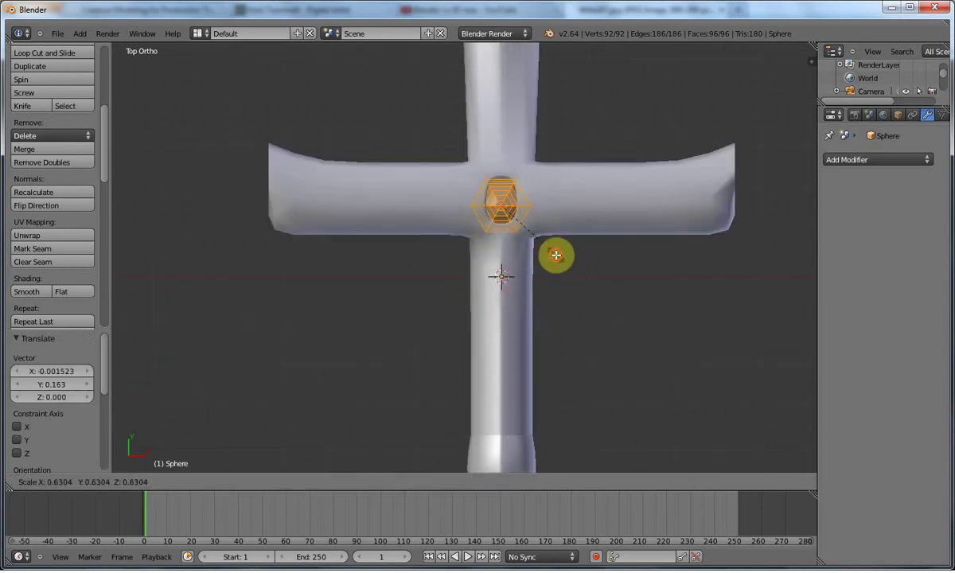
pyautogui.click(556, 252)
pyautogui.press('g')
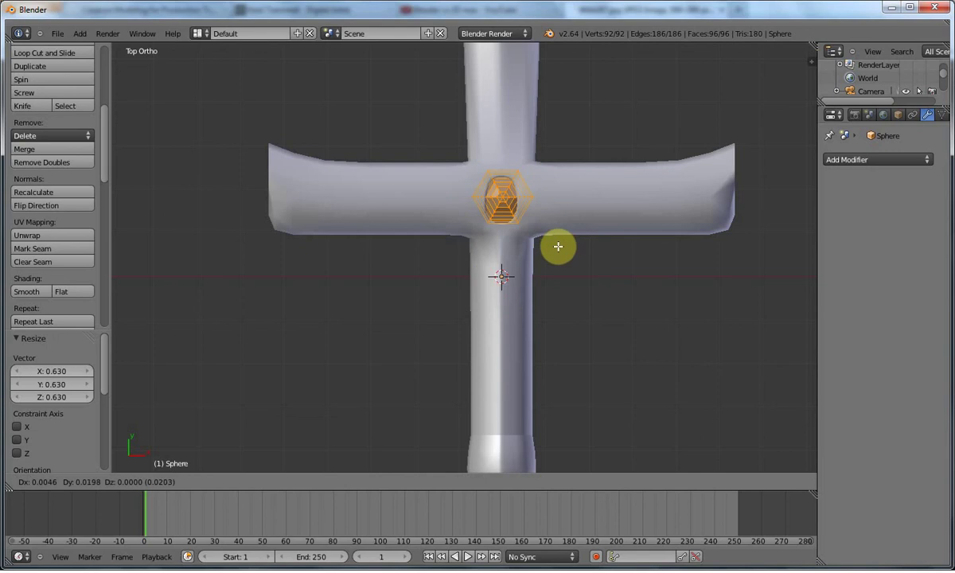
pyautogui.click(558, 247)
# Rotate the sphere's mesh by exactly 90 degrees in the top view
pyautogui.press('r')
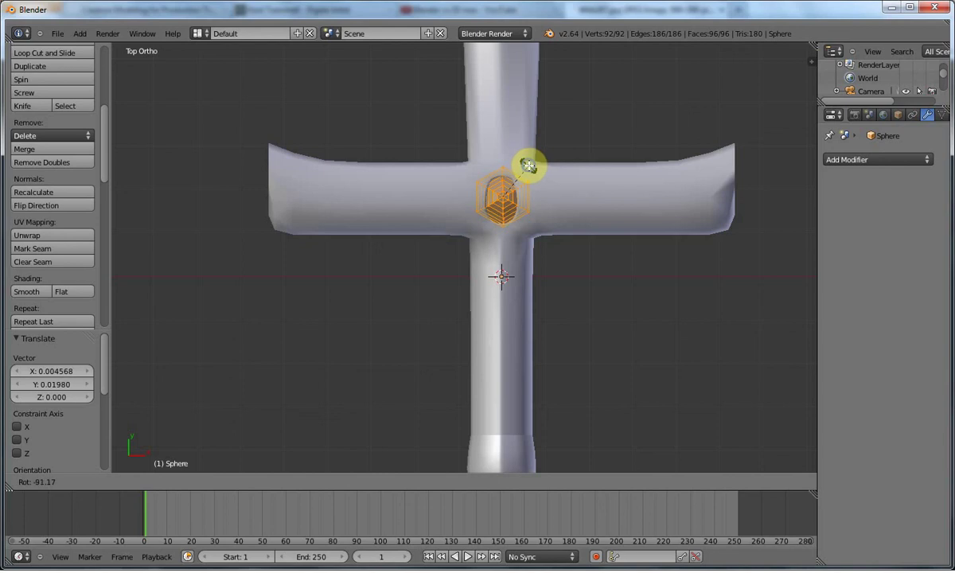
pyautogui.click(527, 165)
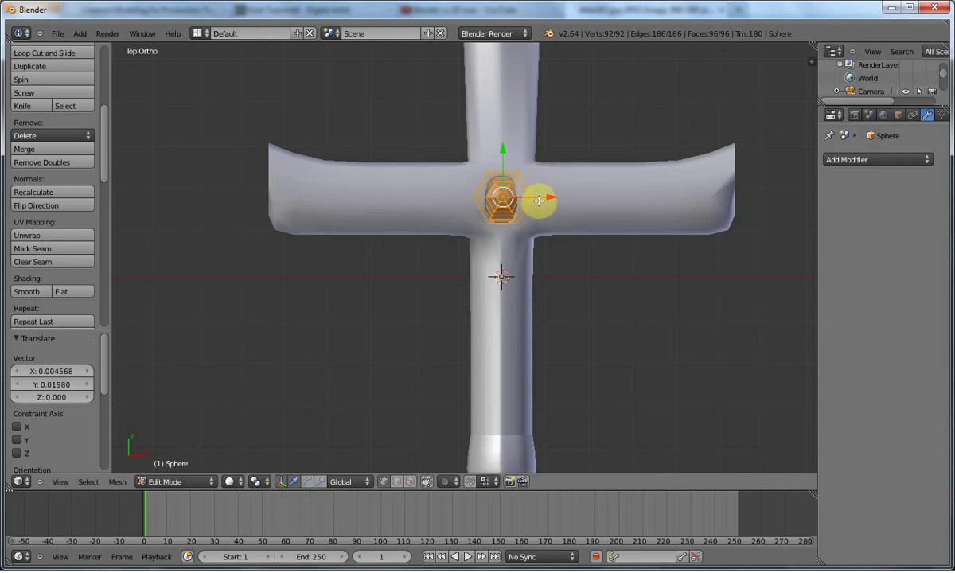
pyautogui.write('r')
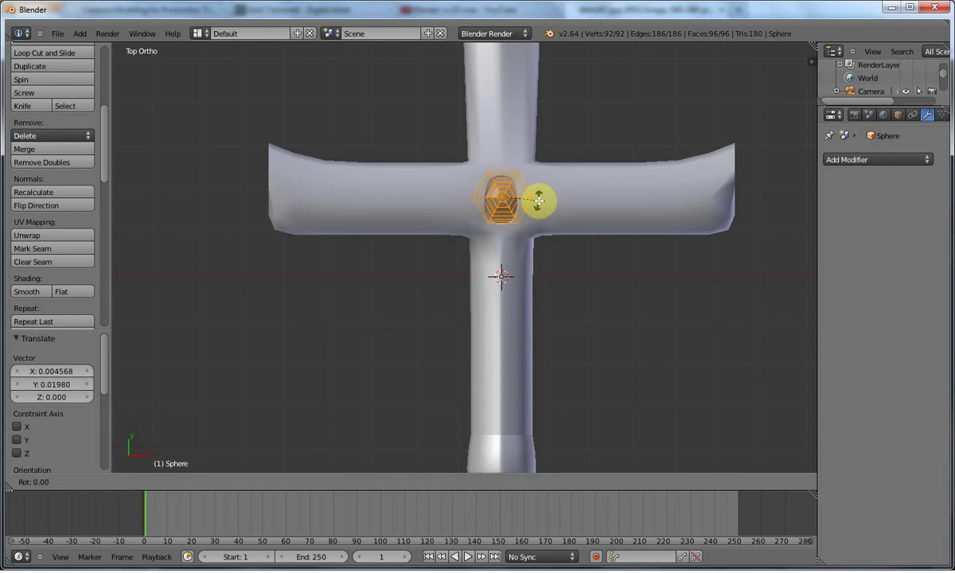
pyautogui.write('90')
pyautogui.press('Return')
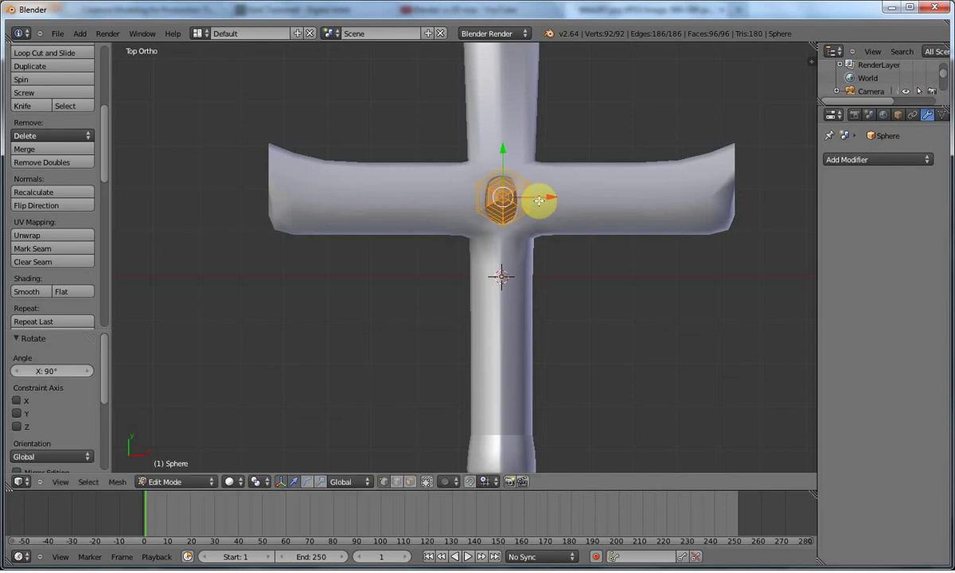
# Scale the sphere along X to about 0.654 to match the width of the crossguard's oval hole
pyautogui.scroll(4, 539, 201)
pyautogui.keyDown('shift'); pyautogui.moveTo(610, 143); pyautogui.dragTo(587, 217, button='middle'); pyautogui.keyUp('shift')
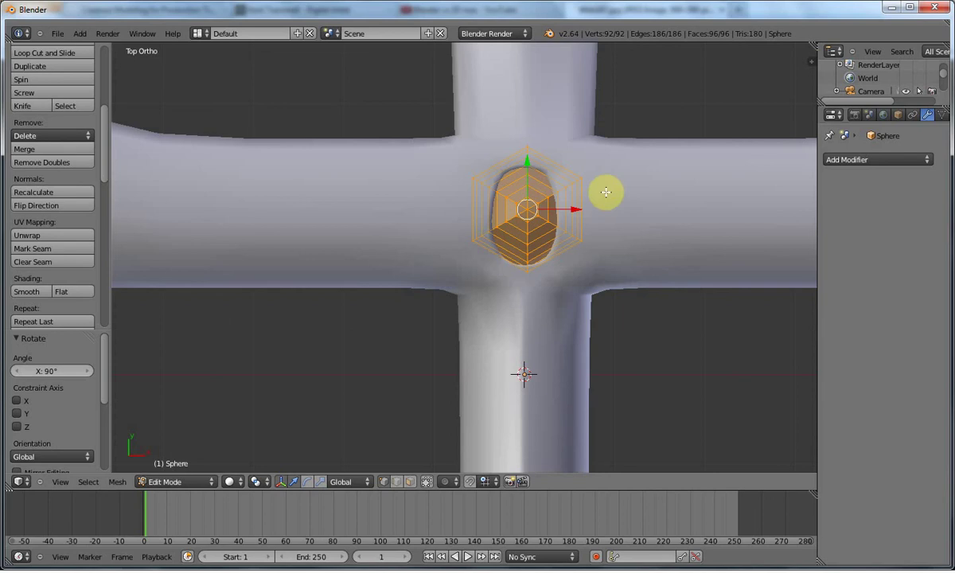
pyautogui.press('s')
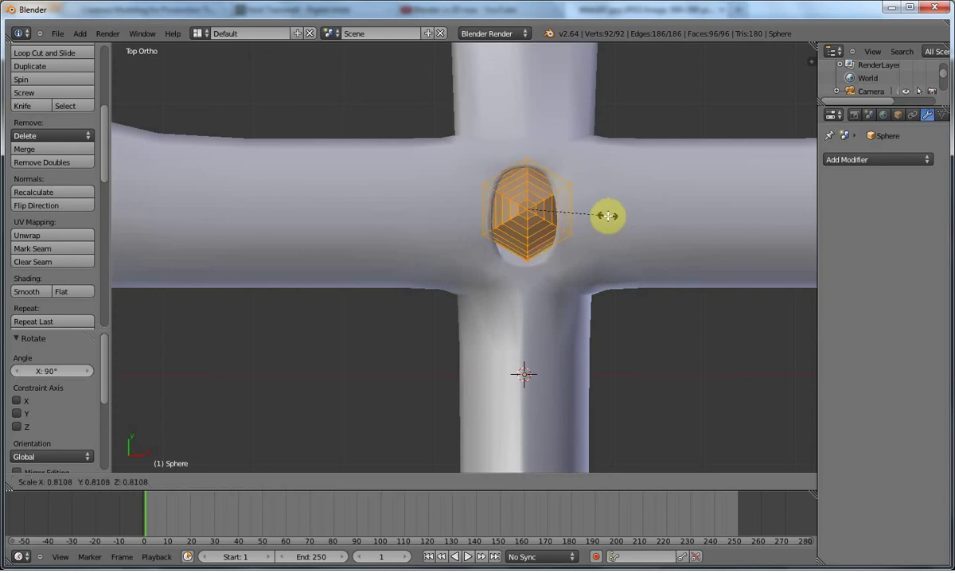
pyautogui.press('x')
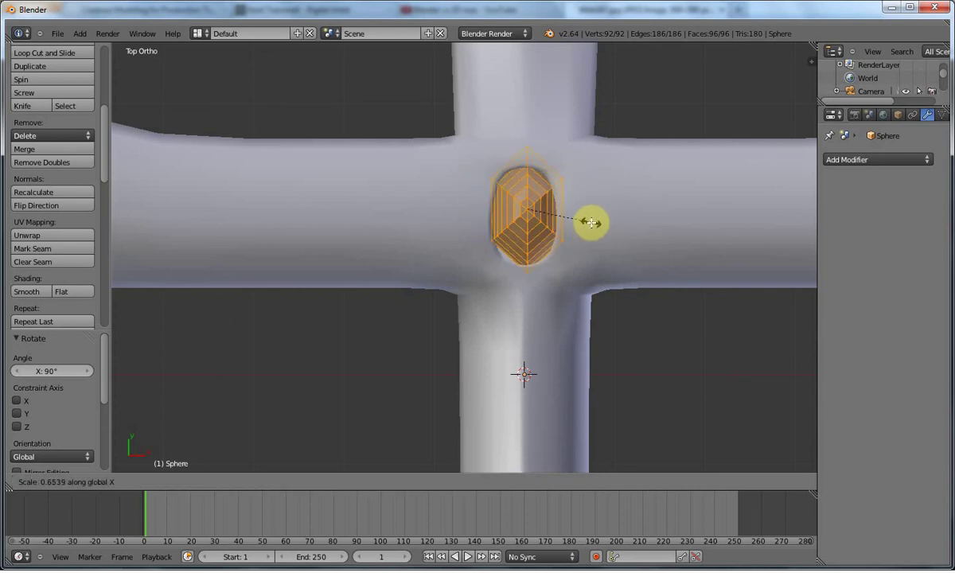
pyautogui.click(592, 222)
# Move the sphere about -0.0066 along Y to centre it in the crossguard's hole
pyautogui.press('g')
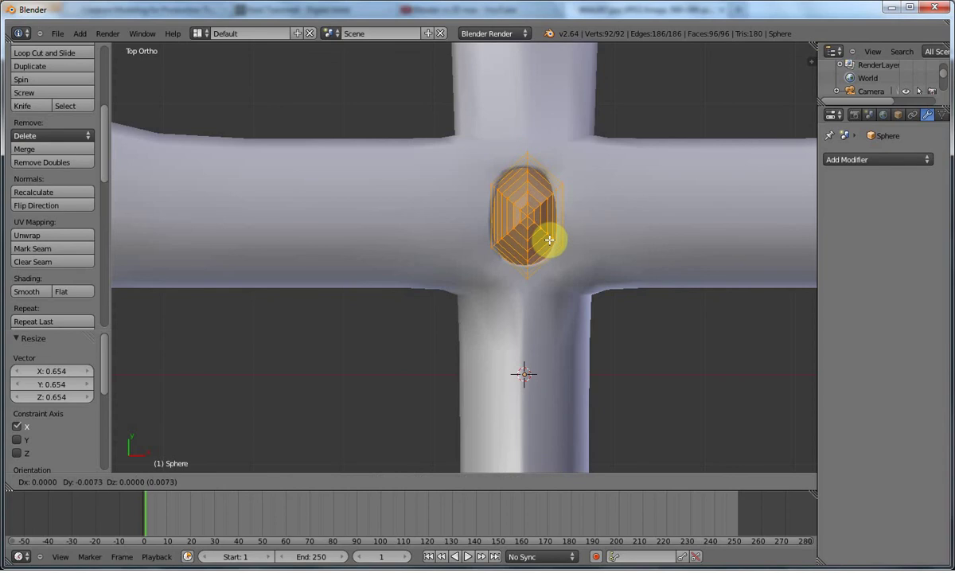
pyautogui.press('z')
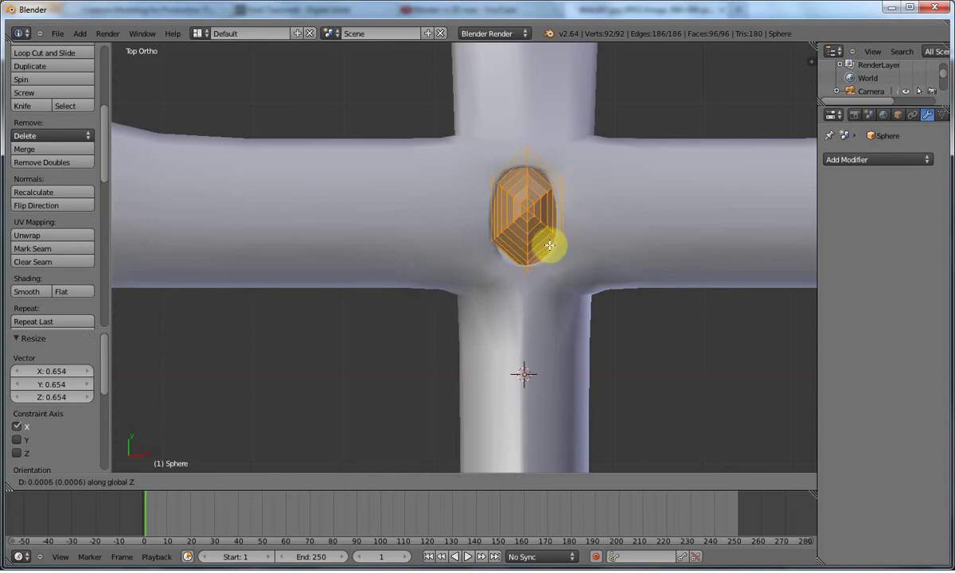
pyautogui.press('y')
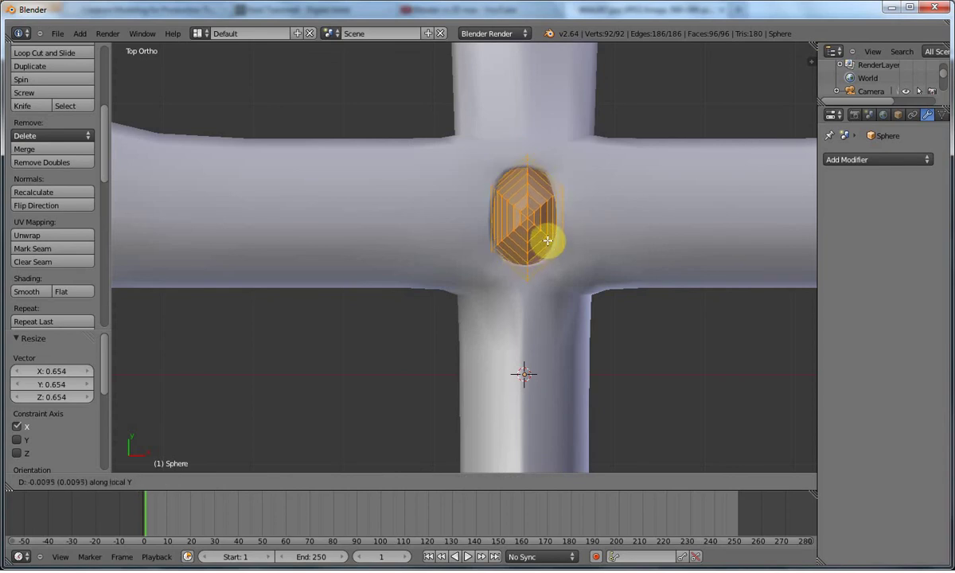
pyautogui.click(558, 236)
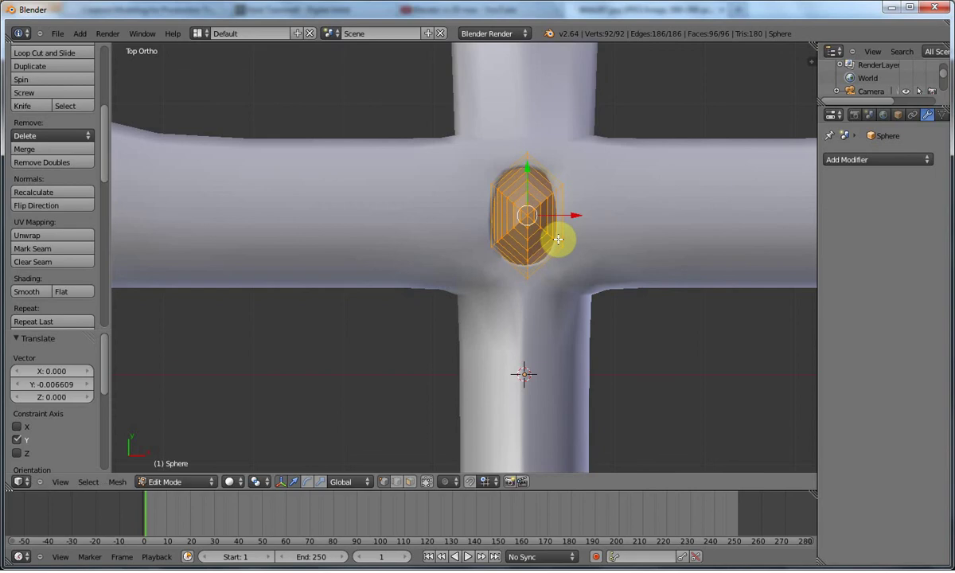
# Check the sphere's placement in wireframe and Object Mode, reselect it for editing and raise its mesh about 0.07 along Z
pyautogui.moveTo(559, 236); pyautogui.dragTo(499, 191, button='middle')
pyautogui.press('z')
pyautogui.scroll(-5, 535, 185)
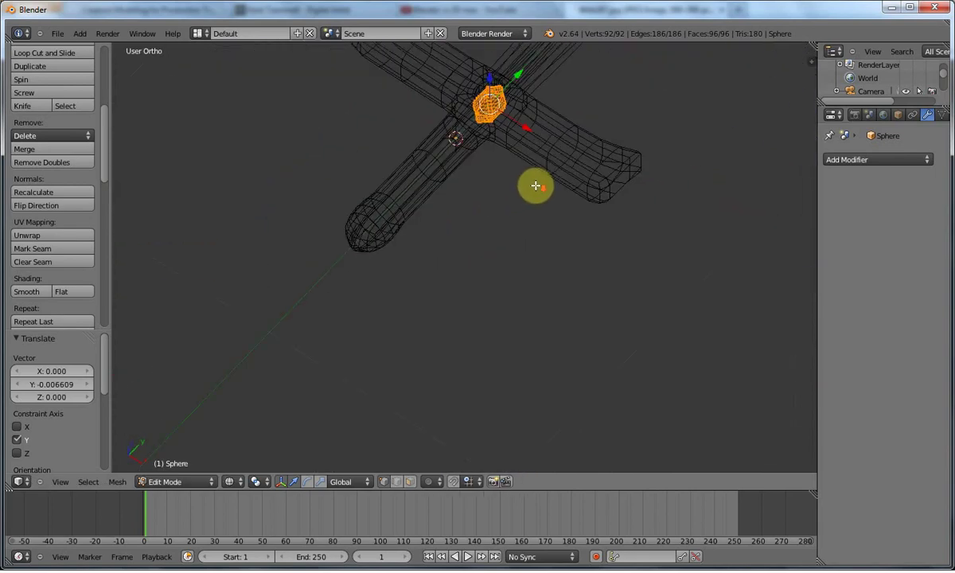
pyautogui.press('Tab')
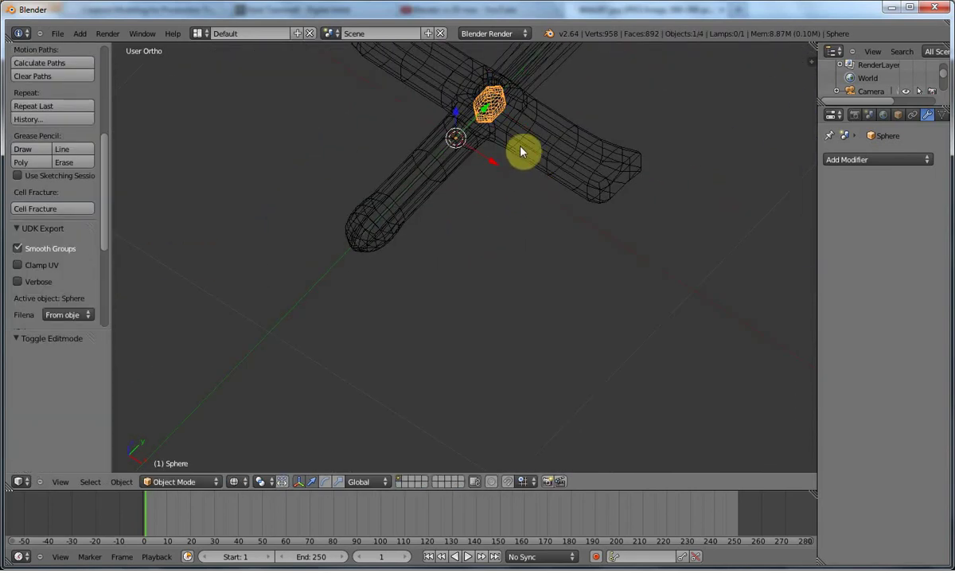
pyautogui.press('z')
pyautogui.moveTo(518, 143)
pyautogui.mouseDown(button='middle')
pyautogui.moveTo(513, 163)
pyautogui.moveTo(515, 154)
pyautogui.mouseUp(button='middle')
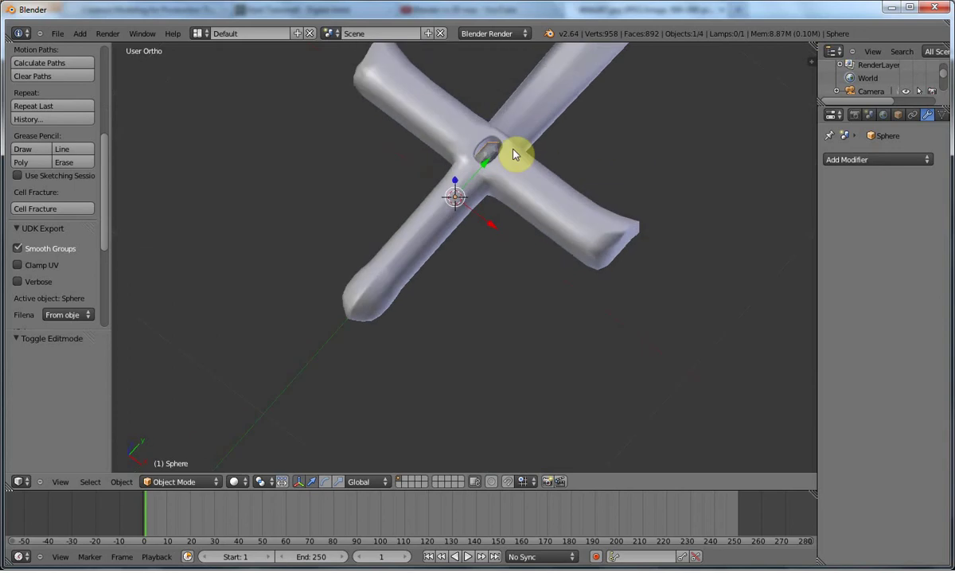
pyautogui.rightClick(492, 153)
pyautogui.press('Tab')
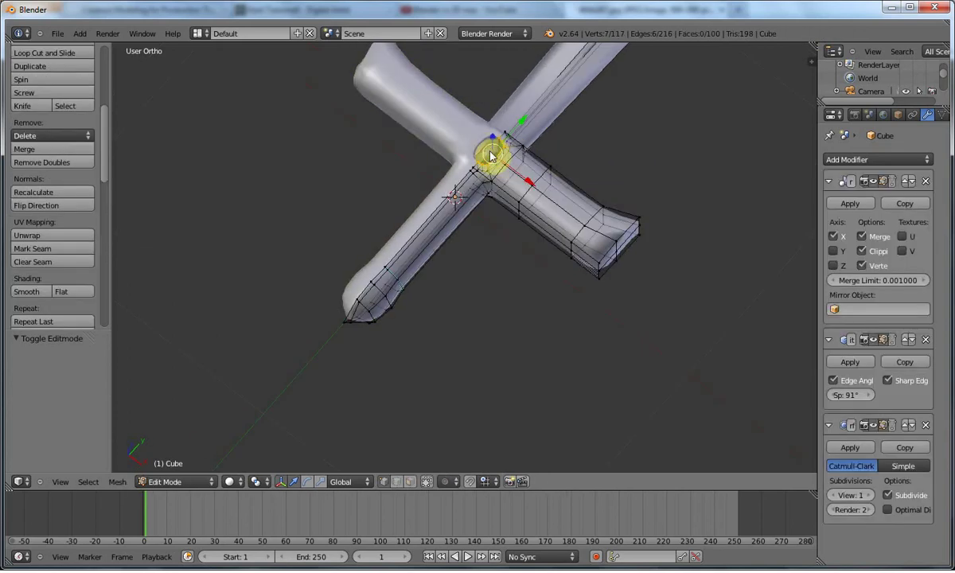
pyautogui.press('Tab')
pyautogui.rightClick(491, 155)
pyautogui.press('Tab')
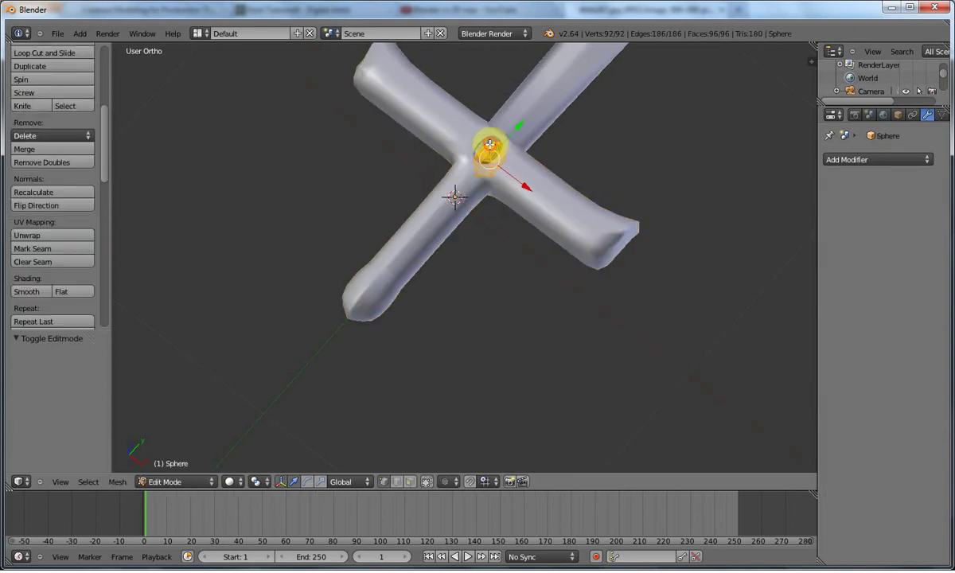
pyautogui.moveTo(490, 146); pyautogui.dragTo(490, 136)
# Lower the sphere about 0.0285 along Z in the right orthographic view and return to the top view
pyautogui.press('KP_1')
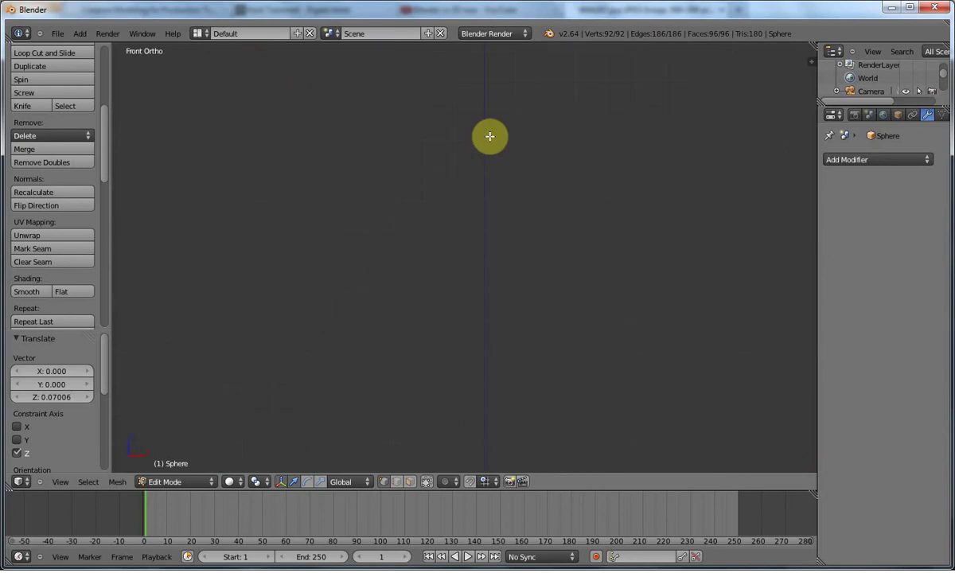
pyautogui.keyDown('shift'); pyautogui.moveTo(489, 52); pyautogui.dragTo(458, 192, button='middle'); pyautogui.keyUp('shift')
pyautogui.moveTo(453, 126); pyautogui.dragTo(450, 133)
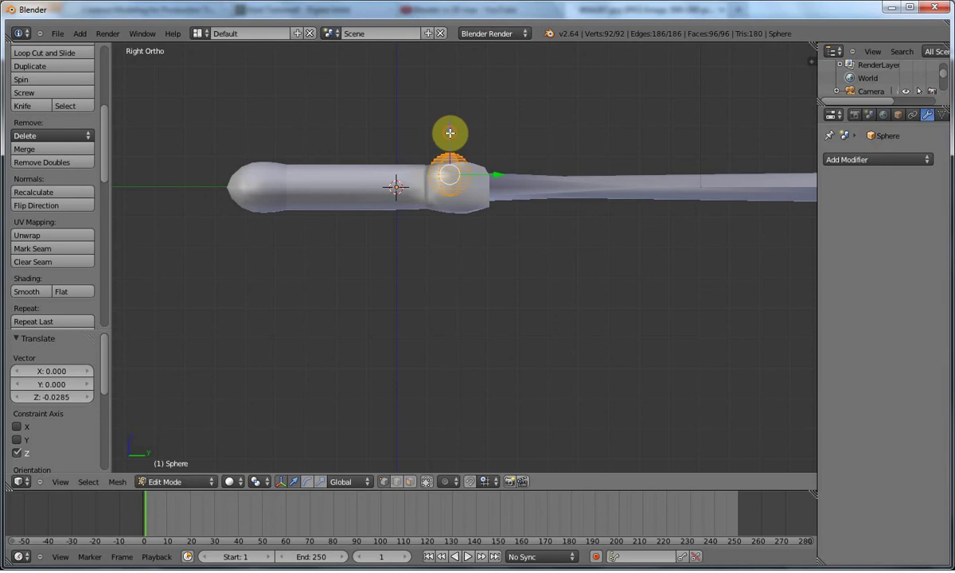
pyautogui.press('KP_7')
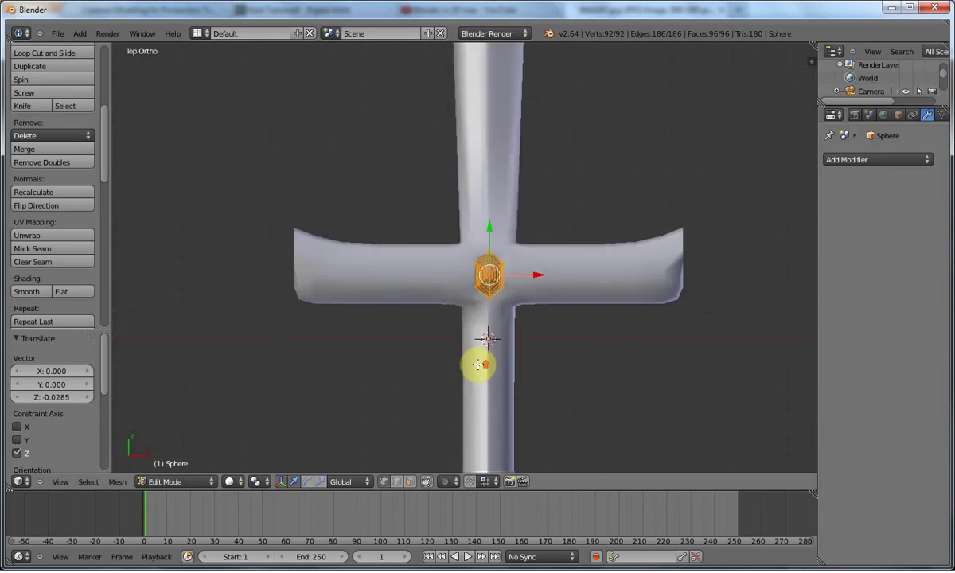
# Examine the gem's fit in the crossguard's hole in Object Mode from several angles, with the sphere selected
pyautogui.scroll(2, 502, 187)
pyautogui.press('Tab')
pyautogui.scroll(3, 495, 294)
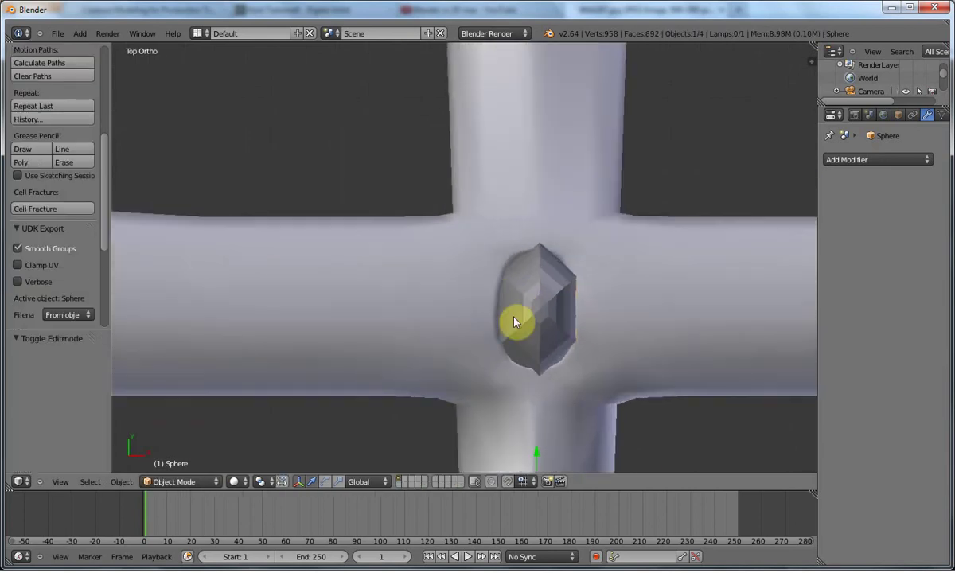
pyautogui.moveTo(512, 319); pyautogui.dragTo(505, 277, button='middle')
pyautogui.rightClick(568, 246)
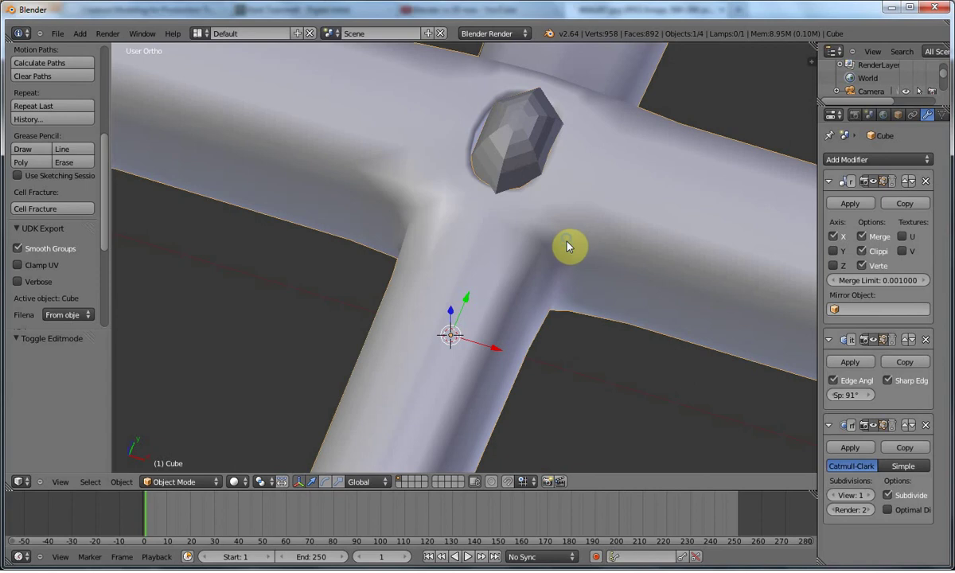
pyautogui.rightClick(516, 143)
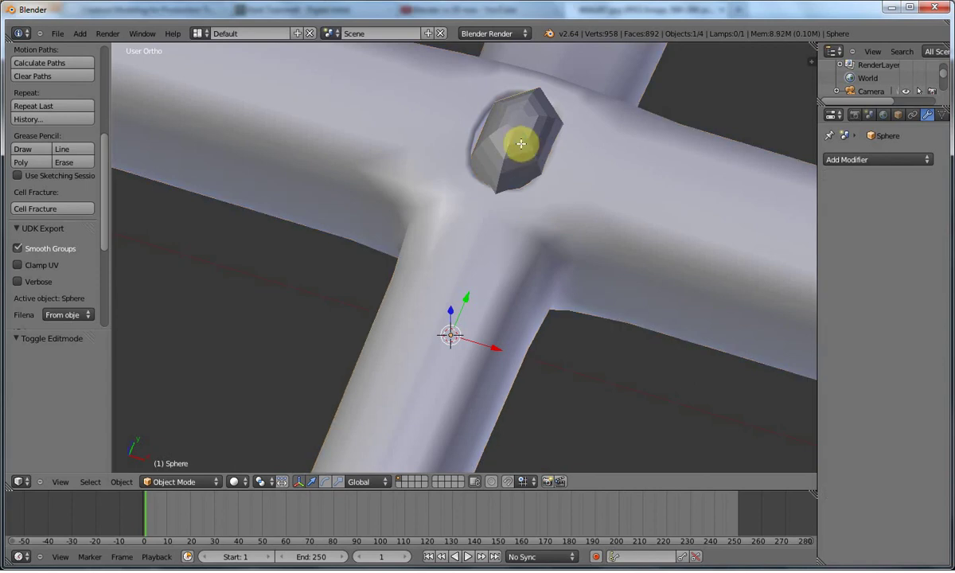
pyautogui.press('Tab')
pyautogui.press('Tab')
pyautogui.moveTo(522, 153); pyautogui.dragTo(539, 215, button='middle')
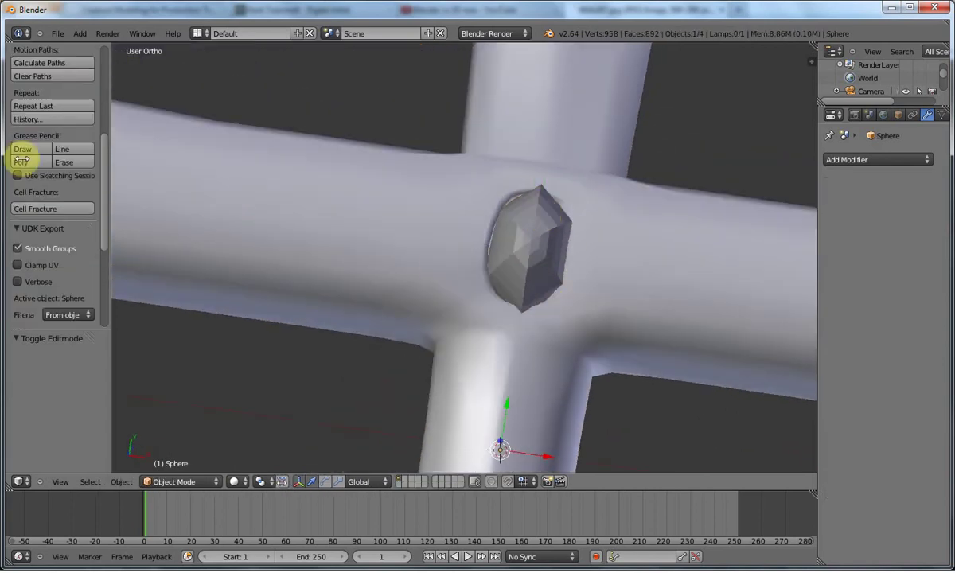
# Apply smooth shading to the gem sphere and check its surface in Edit Mode and Object Mode
pyautogui.scroll(4, 23, 159)
pyautogui.scroll(3, 22, 162)
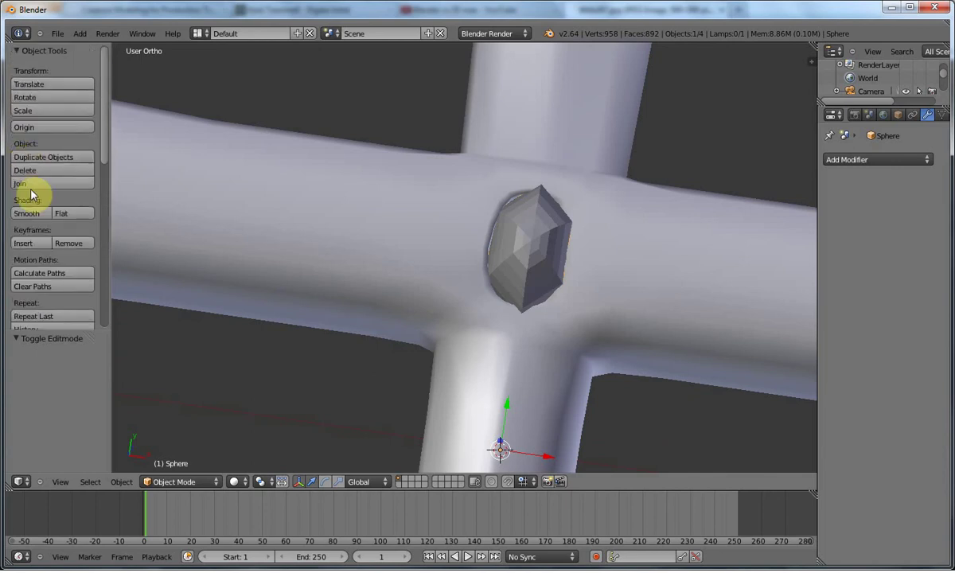
pyautogui.click(30, 213)
pyautogui.press('Tab')
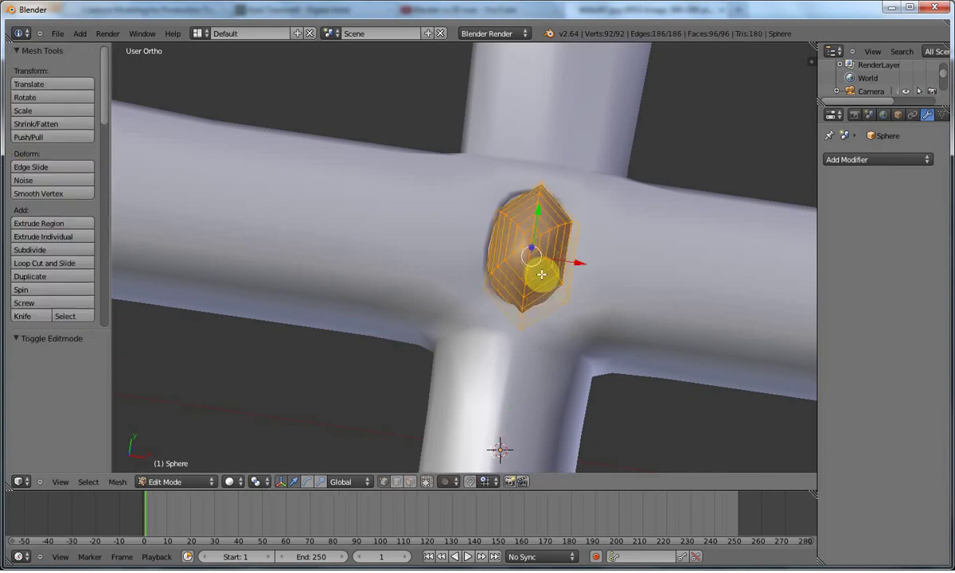
pyautogui.moveTo(539, 268); pyautogui.dragTo(548, 296, button='middle')
pyautogui.press('Tab')
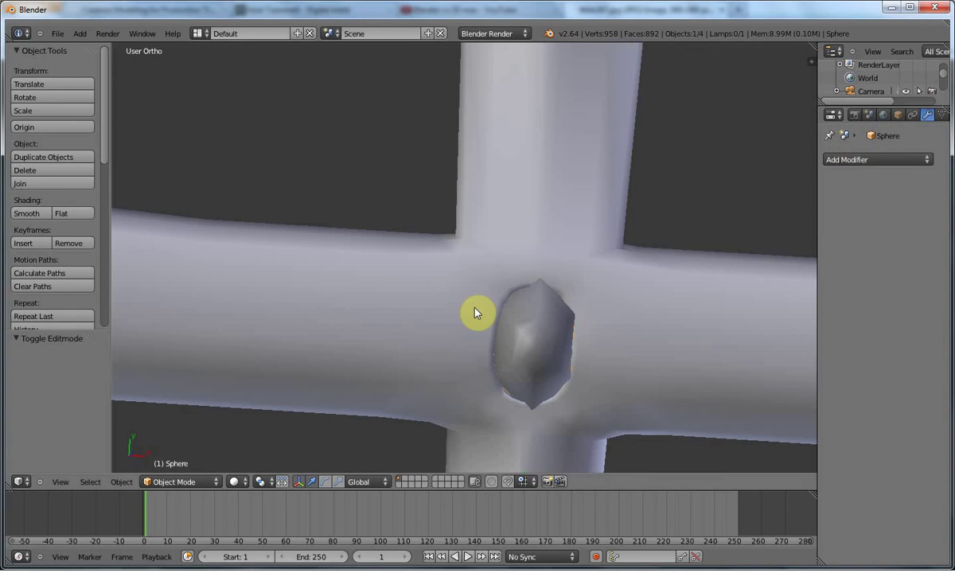
# Delete the vertices of the sphere's negative-X half in the top view, keeping the vertices on its centre line
pyautogui.press('KP_7')
pyautogui.press('Tab')
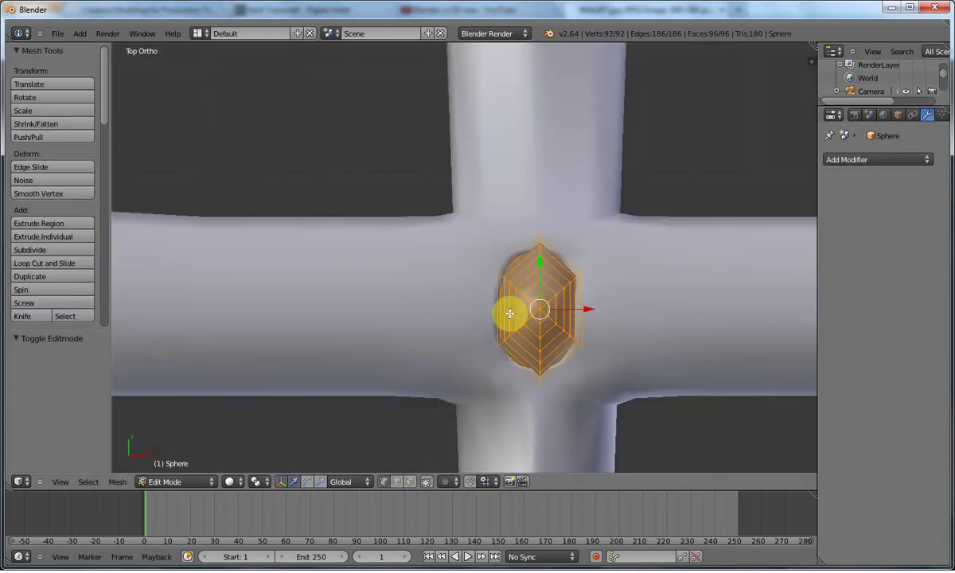
pyautogui.press('a')
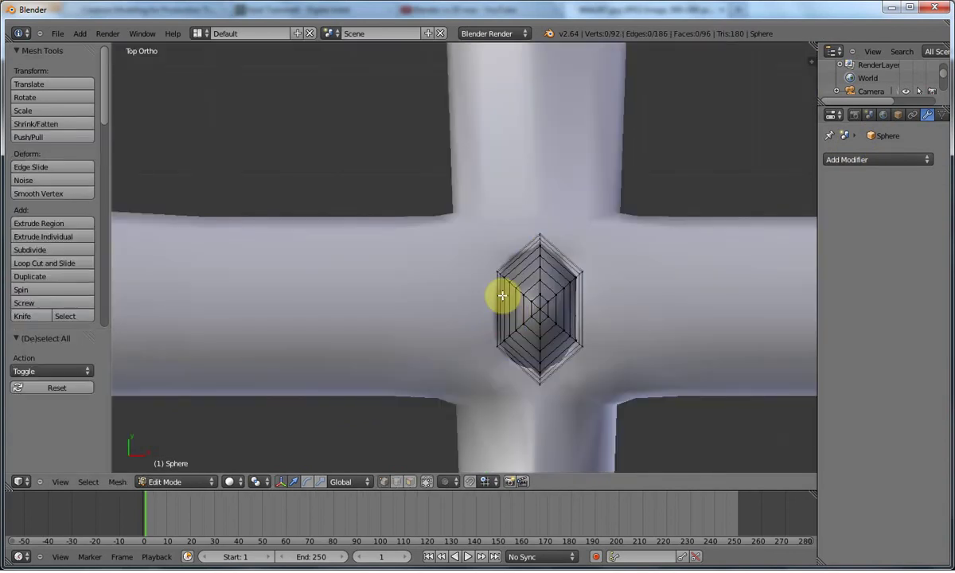
pyautogui.press('b')
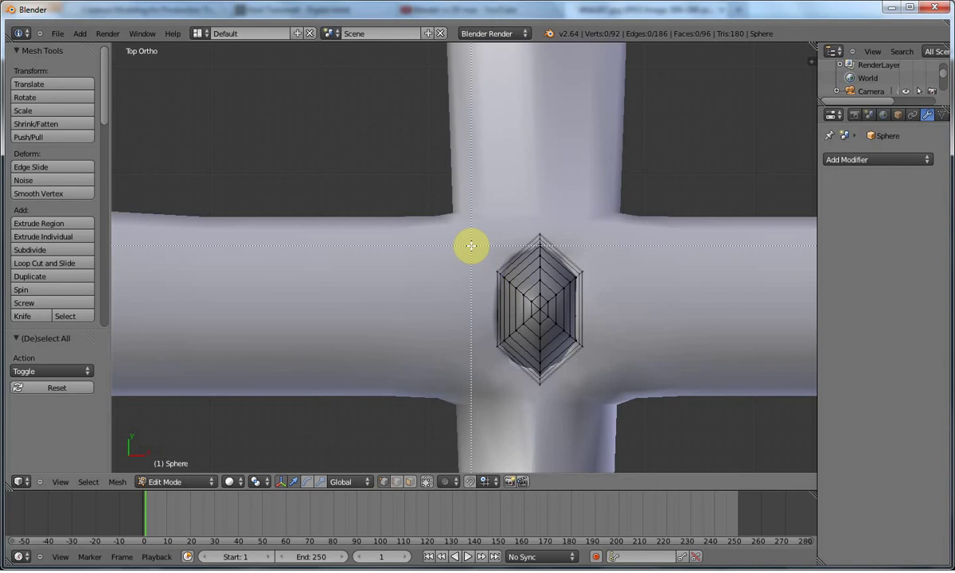
pyautogui.moveTo(469, 236); pyautogui.dragTo(535, 411)
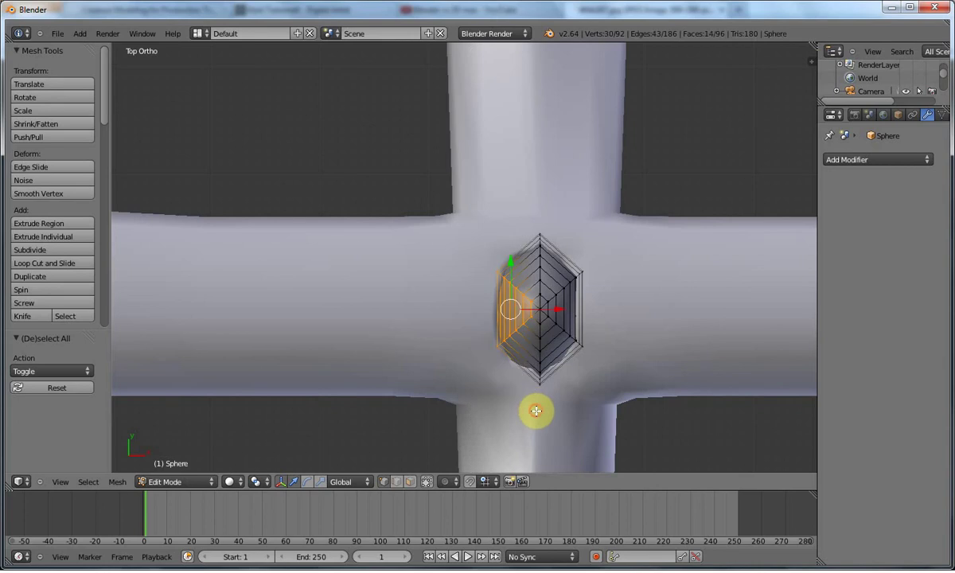
pyautogui.press('x')
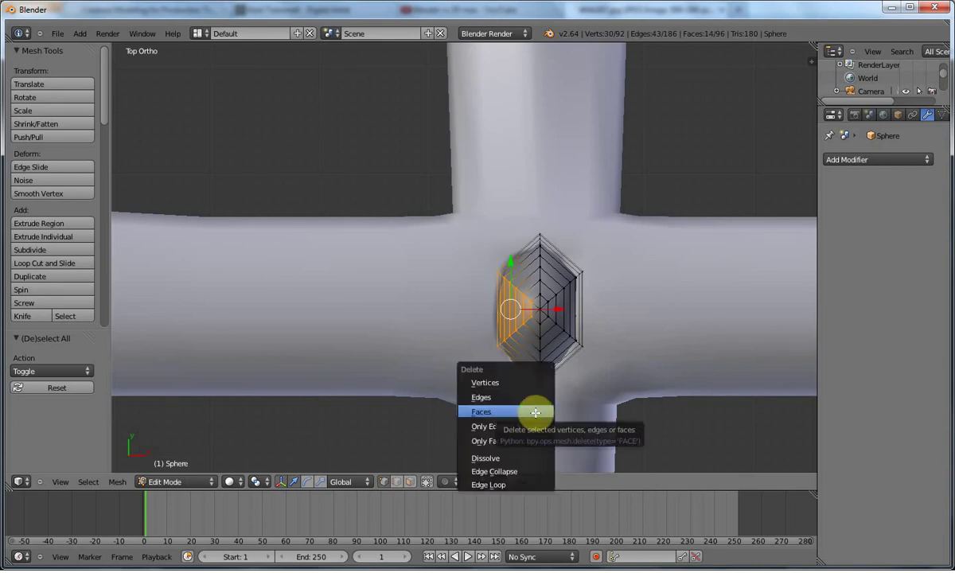
pyautogui.click(524, 385)
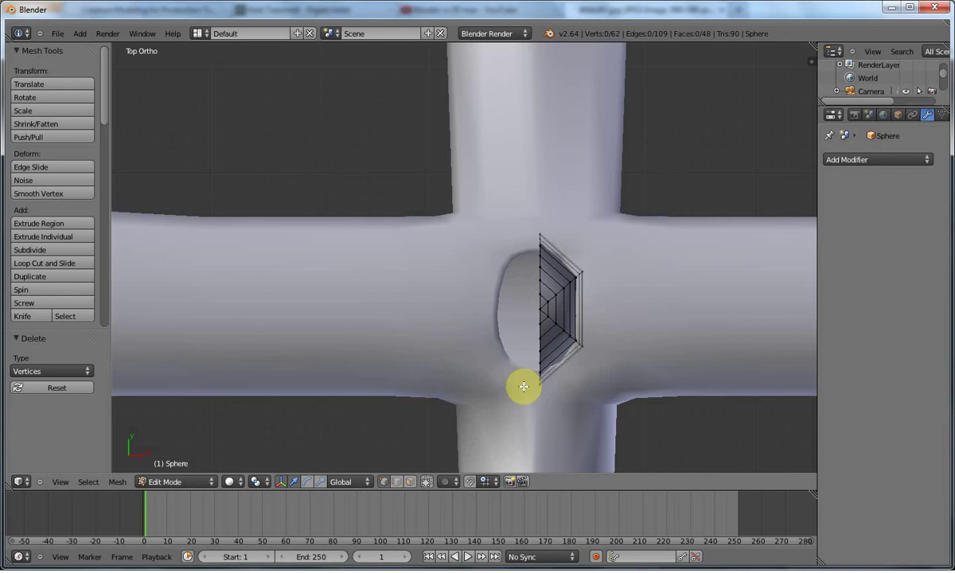
# Join the half sphere into the sword object so it shares the sword's modifiers, and enter Edit Mode
pyautogui.press('Tab')
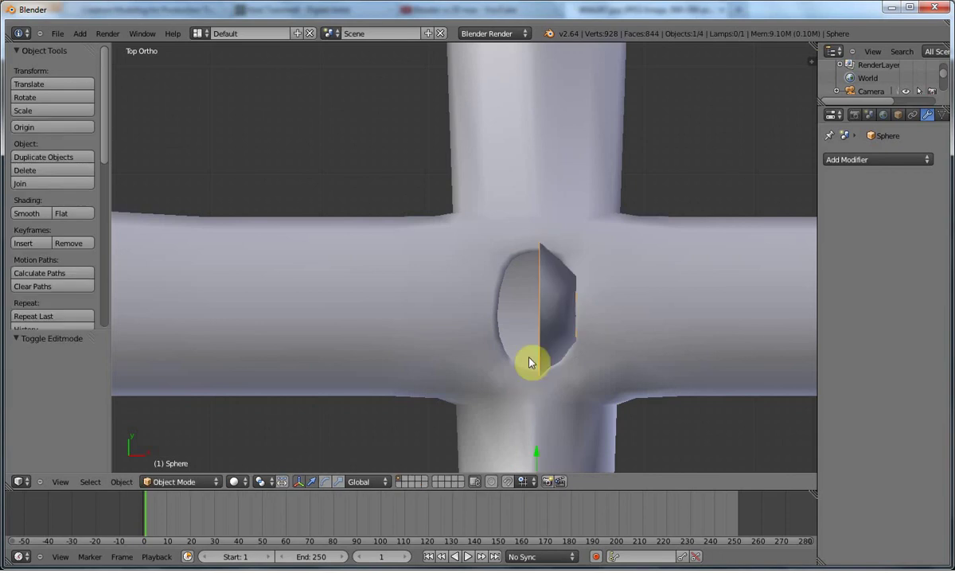
pyautogui.keyDown('shift'); pyautogui.rightClick(611, 321); pyautogui.keyUp('shift')
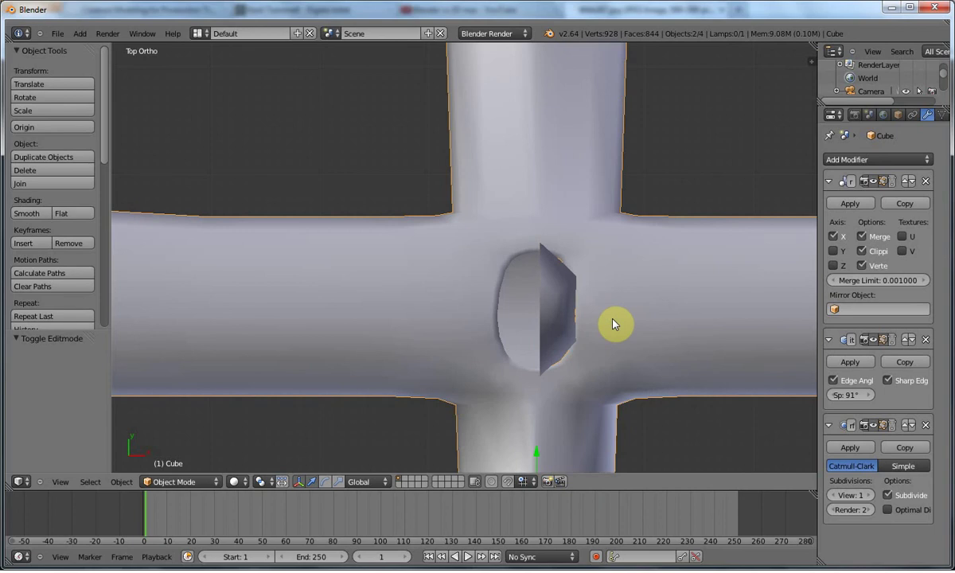
pyautogui.hotkey('ctrl', 'j')
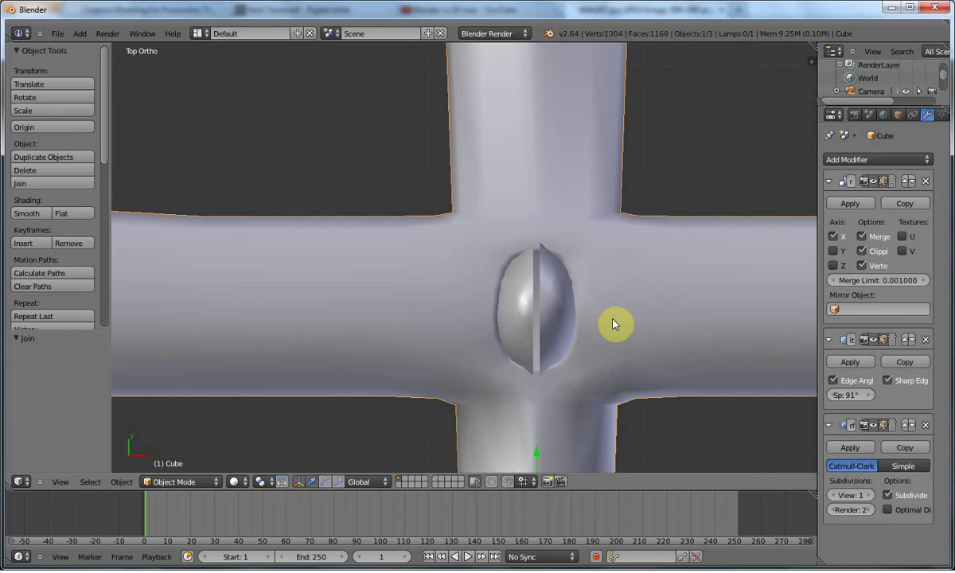
pyautogui.press('Tab')
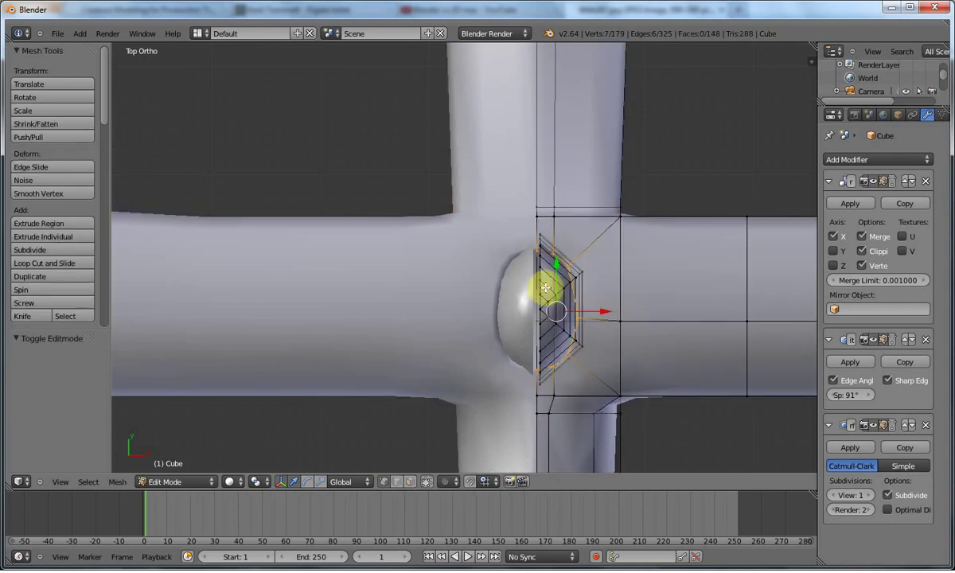
# Move the half sphere's open edge loop about -0.0135 along X onto the mirror plane to close the gap in the gem
pyautogui.press('z')
pyautogui.press('a')
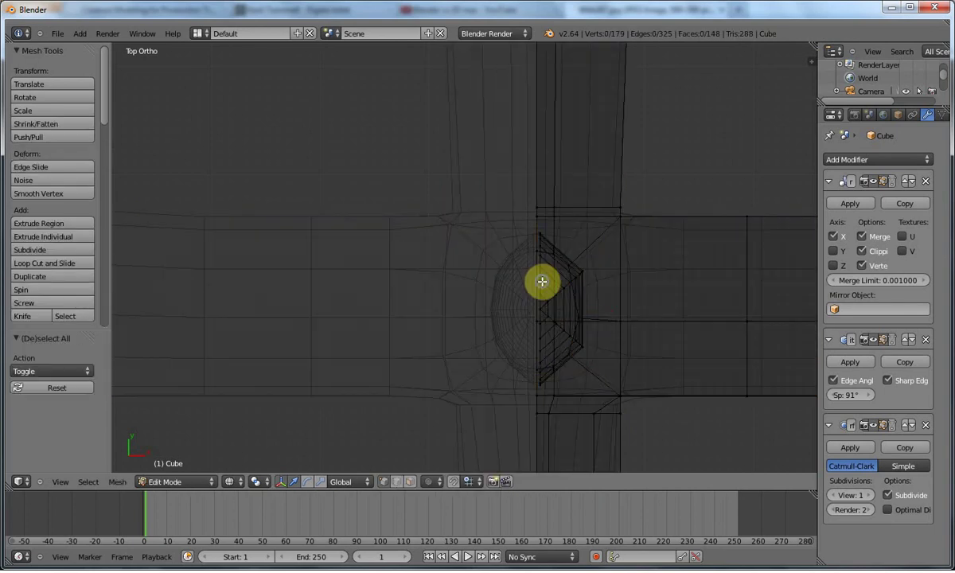
pyautogui.keyDown('alt'); pyautogui.rightClick(539, 271); pyautogui.keyUp('alt')
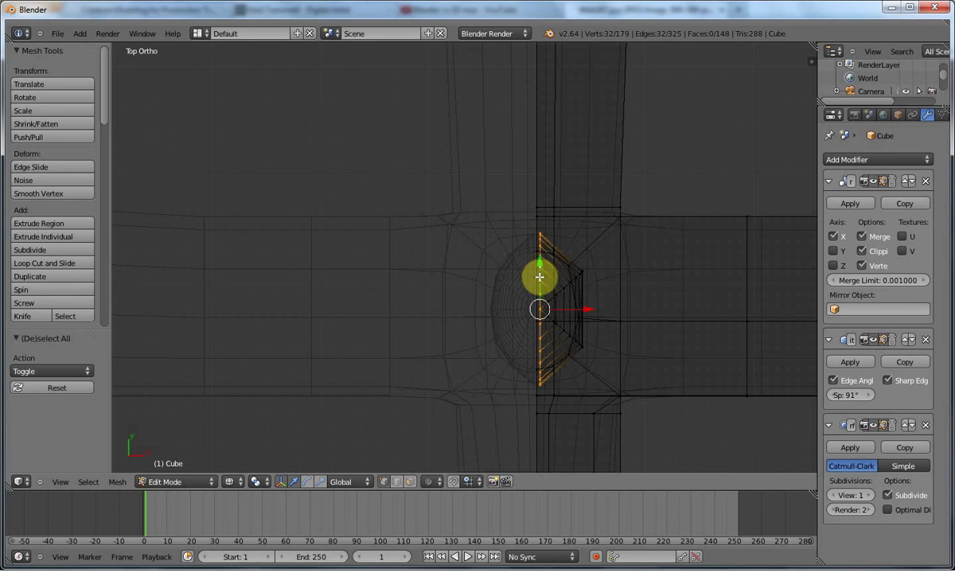
pyautogui.press('g')
pyautogui.press('x')
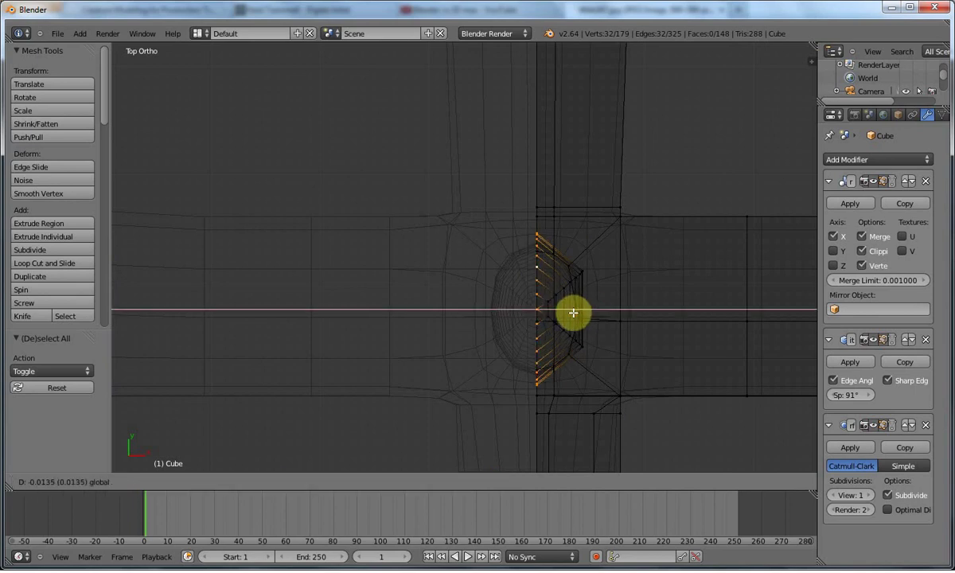
pyautogui.click(573, 312)
pyautogui.press('Tab')
pyautogui.press('z')
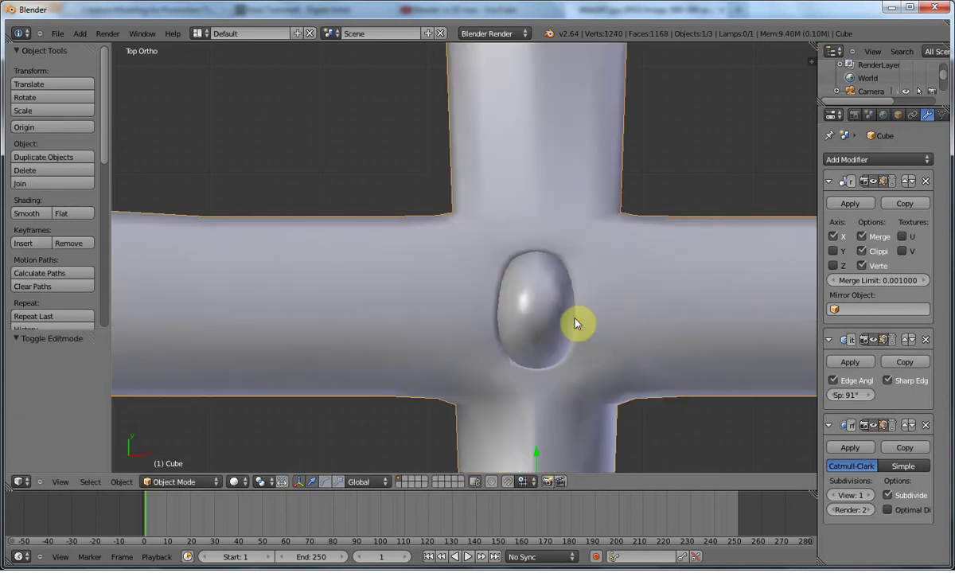
# Examine the joined gem in the crossguard from several angles in Object Mode and Edit Mode
pyautogui.scroll(-3, 574, 318)
pyautogui.moveTo(575, 329); pyautogui.dragTo(504, 268, button='middle')
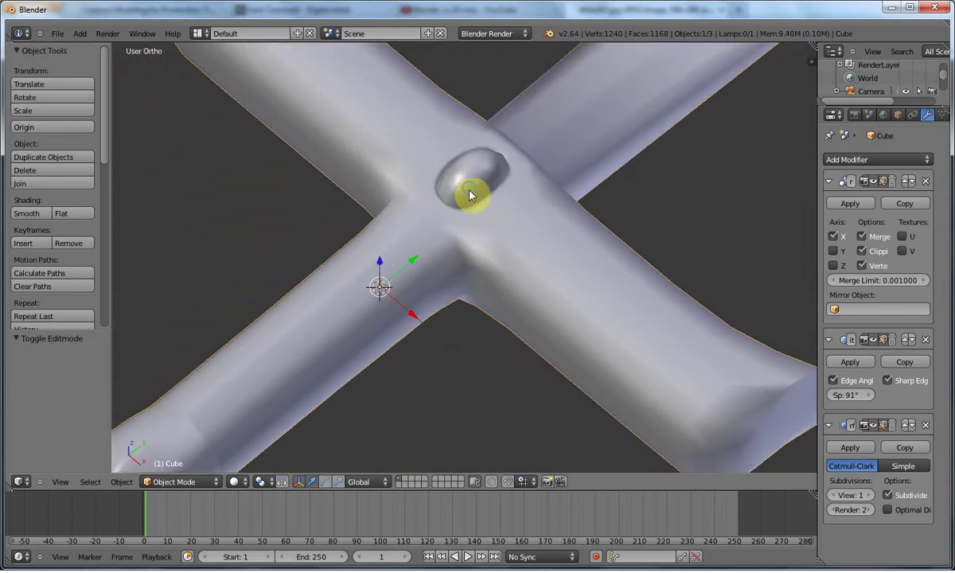
pyautogui.moveTo(469, 206); pyautogui.dragTo(509, 243, button='middle')
pyautogui.press('Tab')
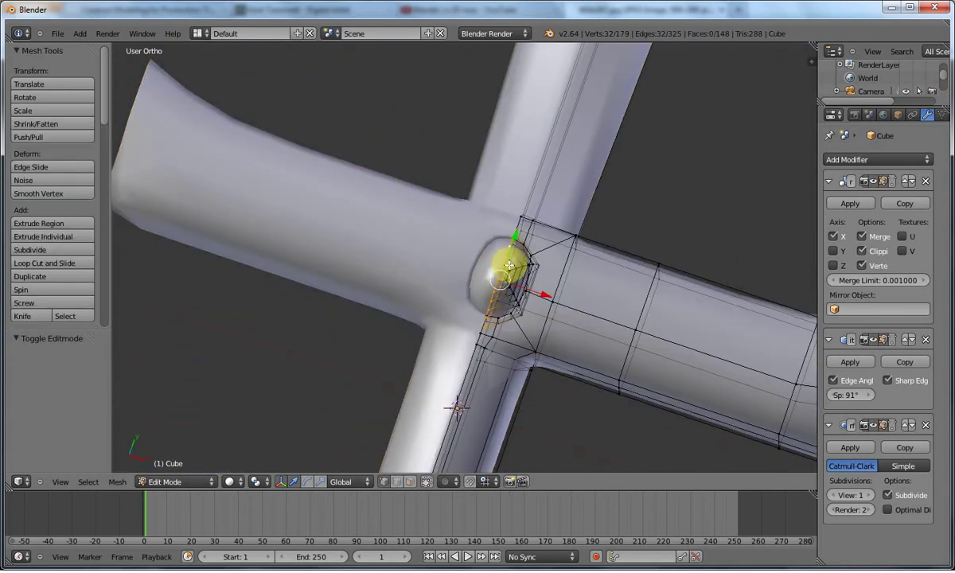
pyautogui.moveTo(500, 291); pyautogui.dragTo(528, 299, button='middle')
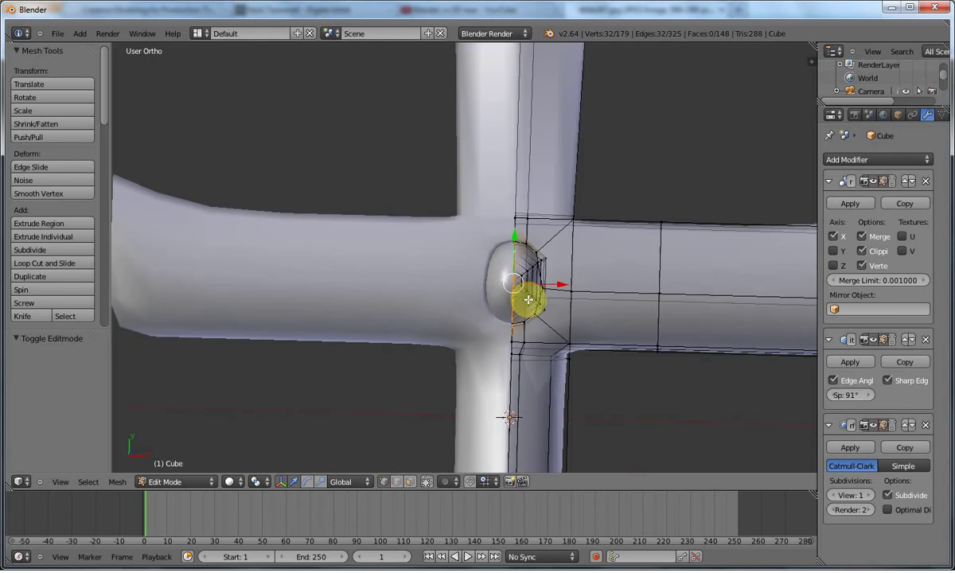
pyautogui.press('KP_0')
pyautogui.press('KP_7')
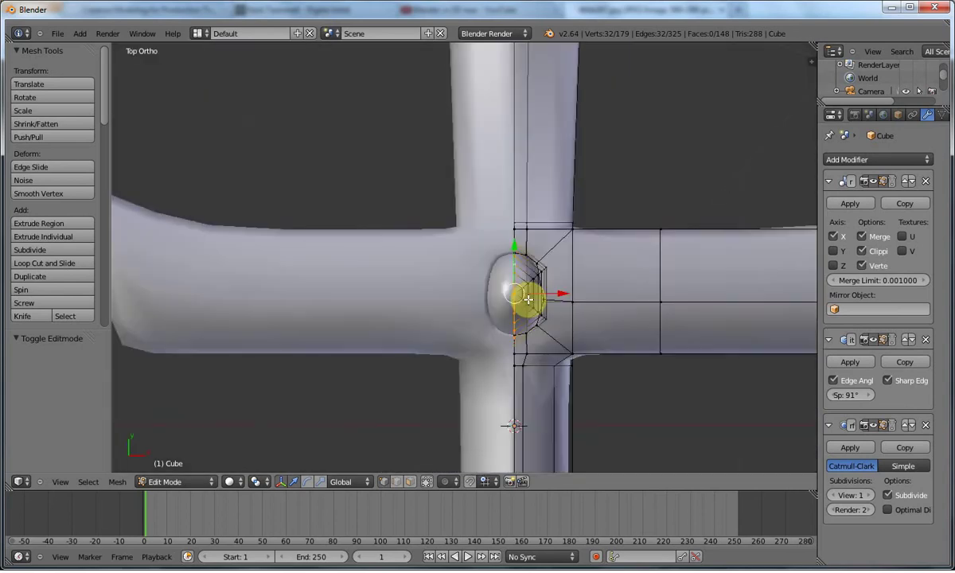
# Examine the whole sword, its blade and its hilt from the top view in Object Mode
pyautogui.press('Tab')
pyautogui.scroll(-9, 528, 299)
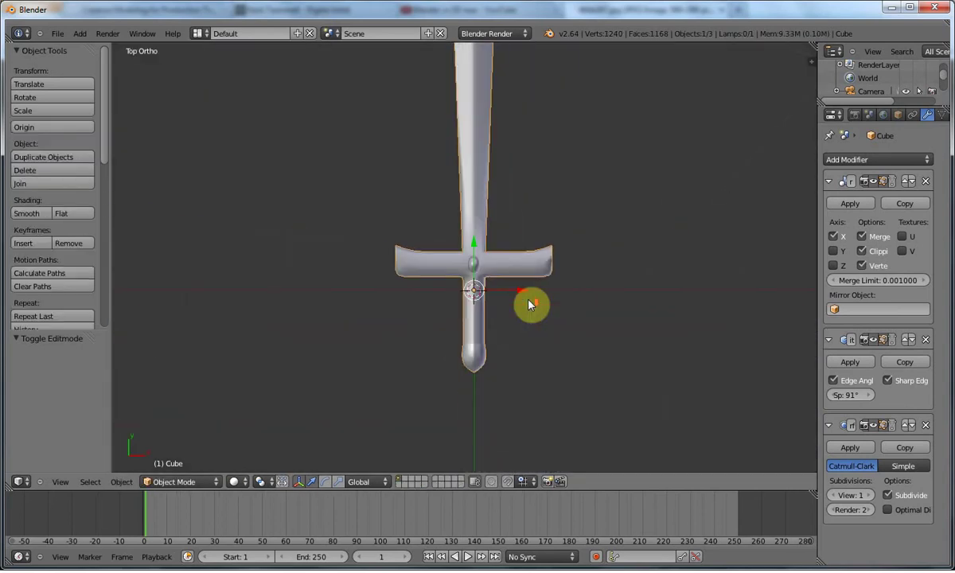
pyautogui.scroll(-3, 529, 304)
pyautogui.scroll(-2, 531, 304)
pyautogui.scroll(-2, 531, 305)
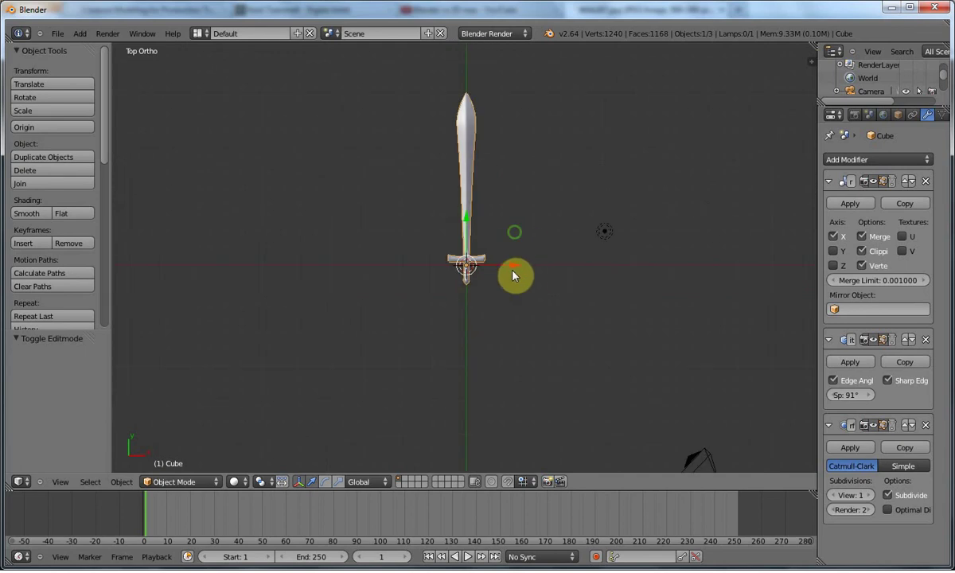
pyautogui.keyDown('shift'); pyautogui.scroll(2, 514, 303); pyautogui.keyUp('shift')
pyautogui.scroll(5, 511, 334)
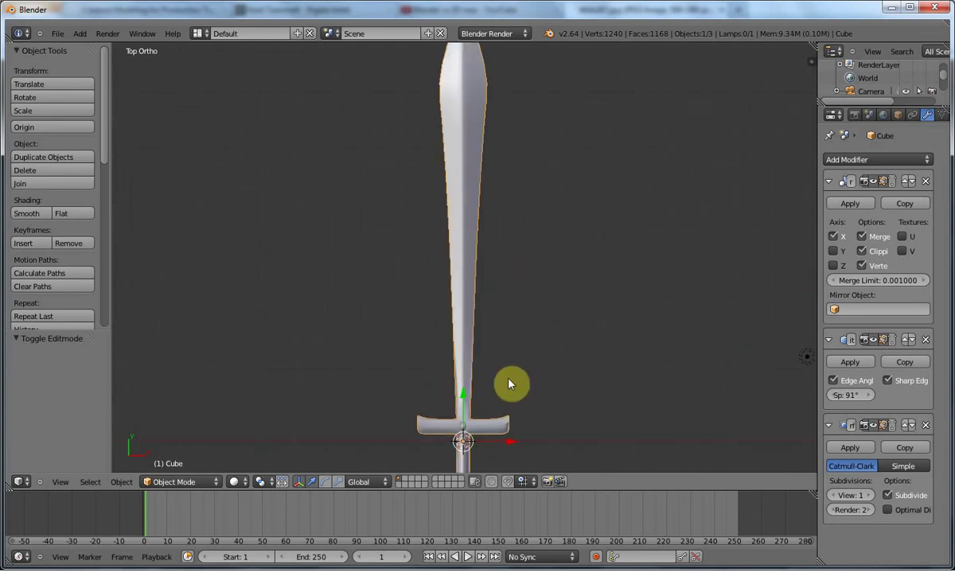
pyautogui.scroll(4, 509, 384)
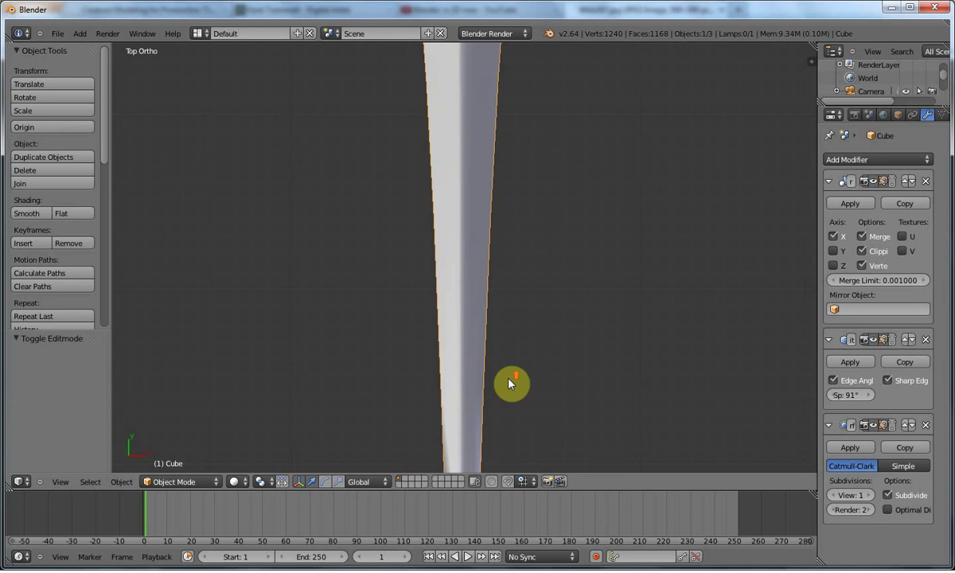
pyautogui.keyDown('shift'); pyautogui.moveTo(506, 400); pyautogui.dragTo(501, 159, button='middle'); pyautogui.keyUp('shift')
pyautogui.keyDown('shift'); pyautogui.moveTo(507, 326); pyautogui.dragTo(523, 238, button='middle'); pyautogui.keyUp('shift')
pyautogui.scroll(3, 474, 367)
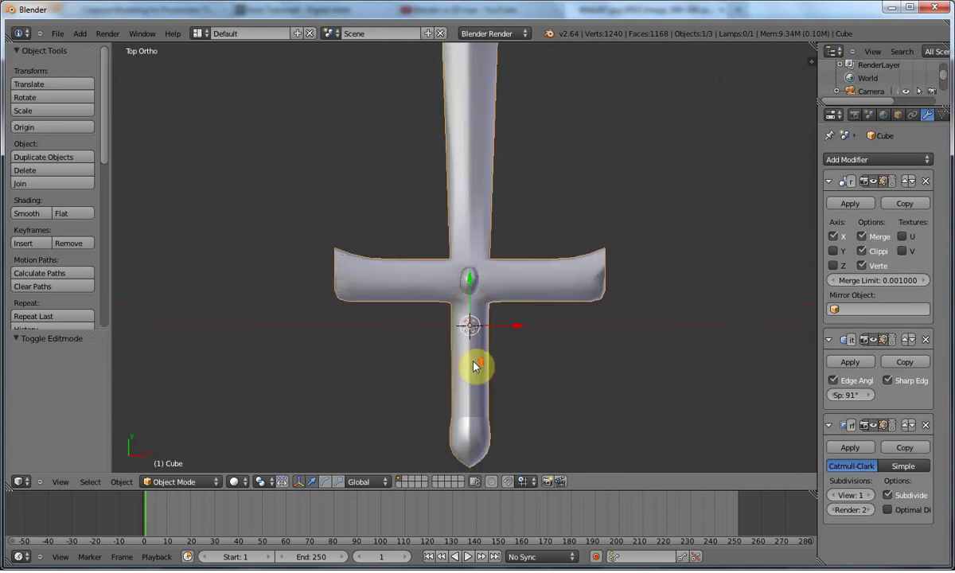
# Deselect the mesh and examine the junction of blade and crossguard from both sides in Edit Mode and Object Mode
pyautogui.press('Tab')
pyautogui.moveTo(505, 330); pyautogui.dragTo(590, 202, button='middle')
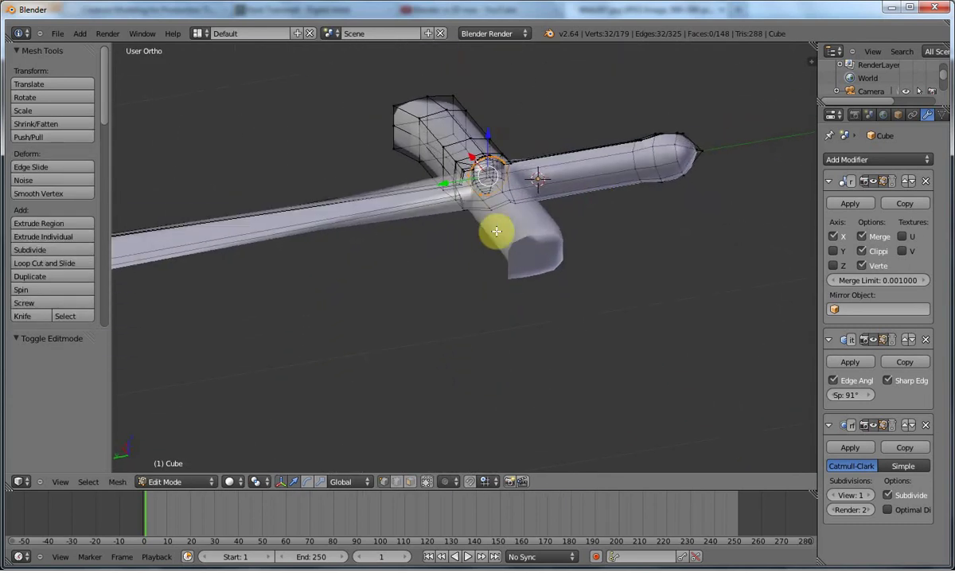
pyautogui.scroll(2, 494, 230)
pyautogui.press('a')
pyautogui.press('Tab')
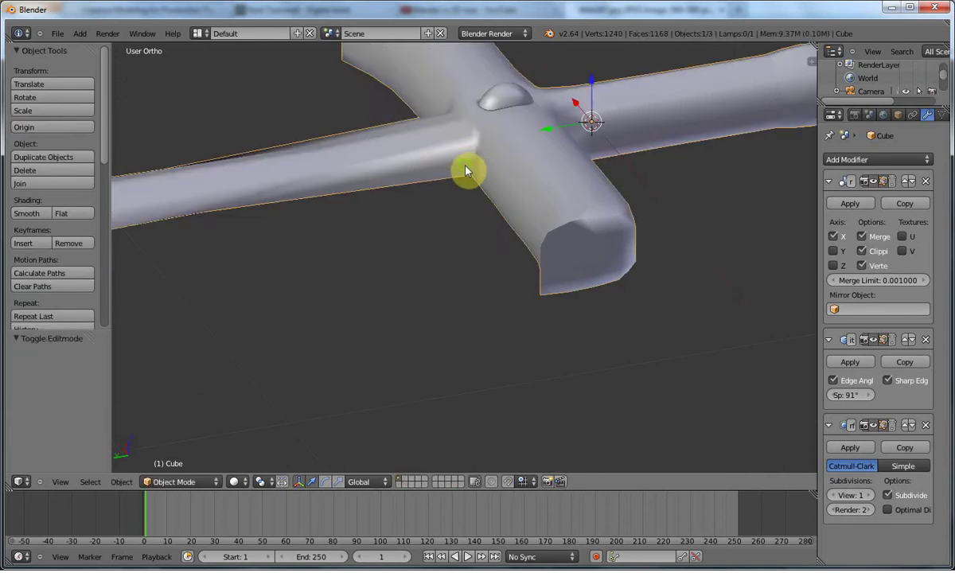
pyautogui.moveTo(465, 171); pyautogui.dragTo(635, 164, button='middle')
pyautogui.press('Tab')
pyautogui.press('Tab')
pyautogui.press('Tab')
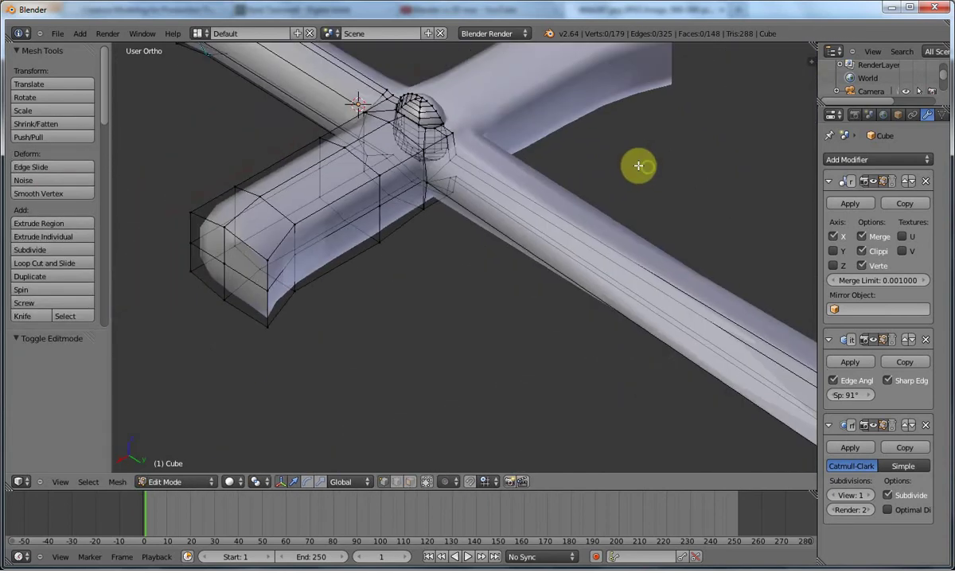
# Try marking the lengthwise edge loops at the blade's base as sharp, inspect the result, and undo the marking
pyautogui.keyDown('alt'); pyautogui.rightClick(443, 156); pyautogui.keyUp('alt')
pyautogui.press('a')
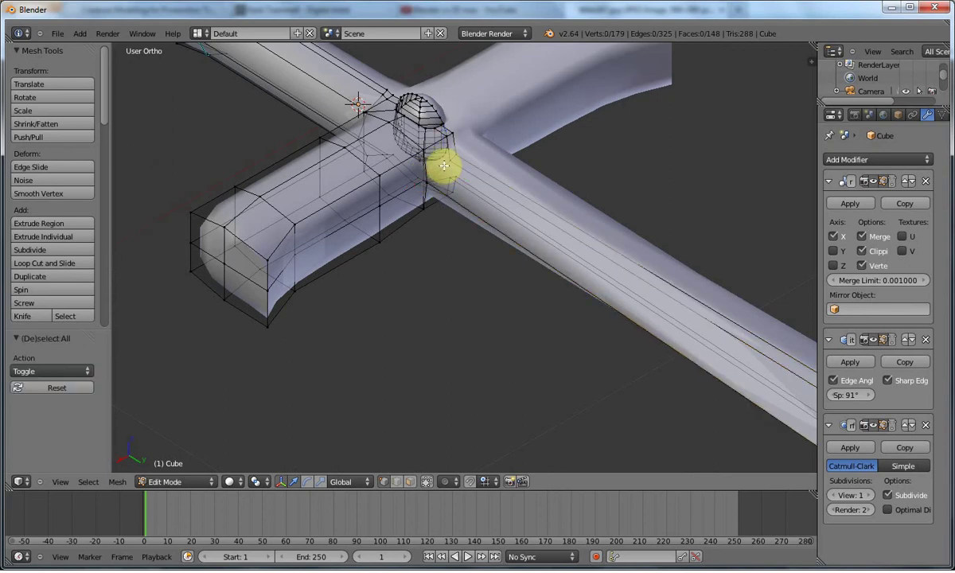
pyautogui.keyDown('alt'); pyautogui.rightClick(446, 161); pyautogui.keyUp('alt')
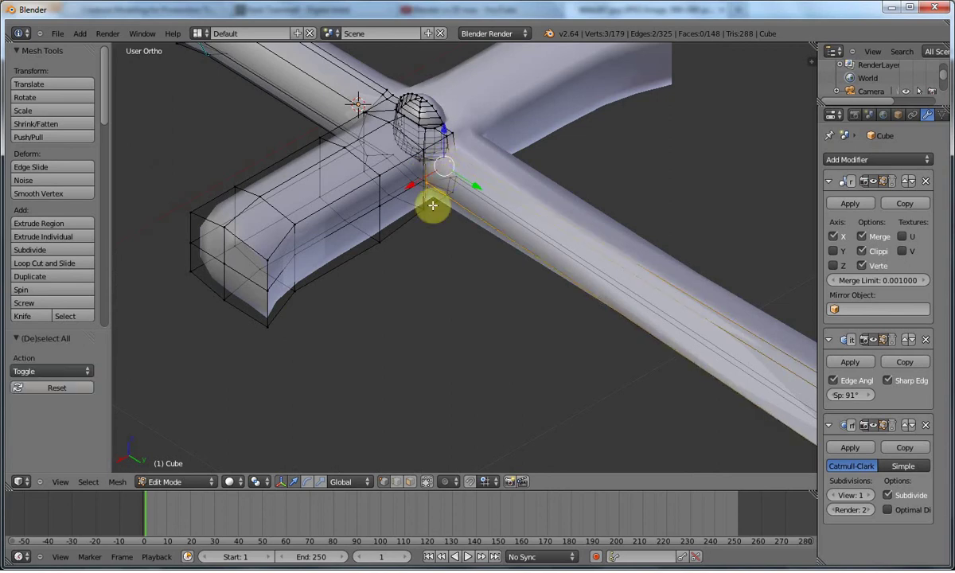
pyautogui.moveTo(433, 205); pyautogui.dragTo(442, 144, button='middle')
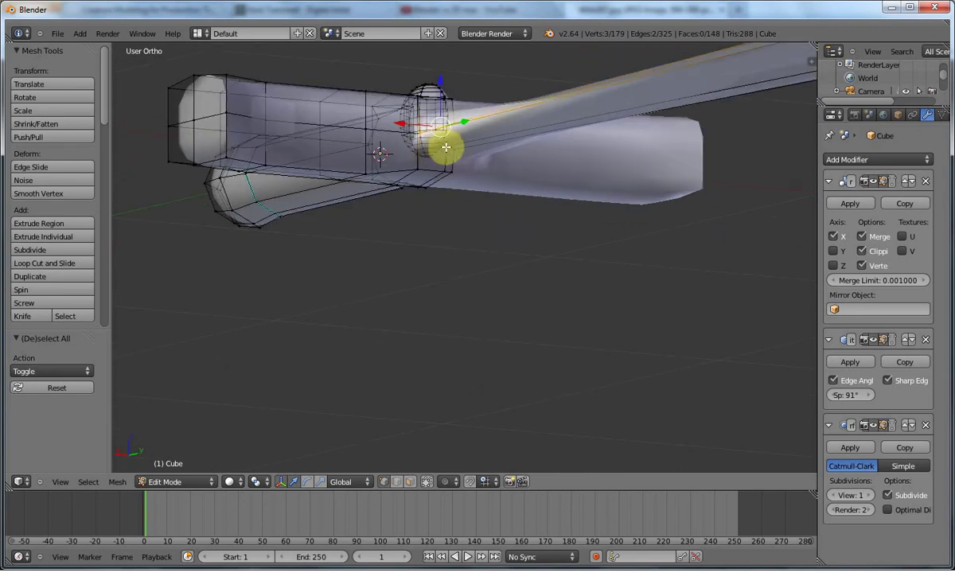
pyautogui.moveTo(447, 148); pyautogui.dragTo(466, 197, button='middle')
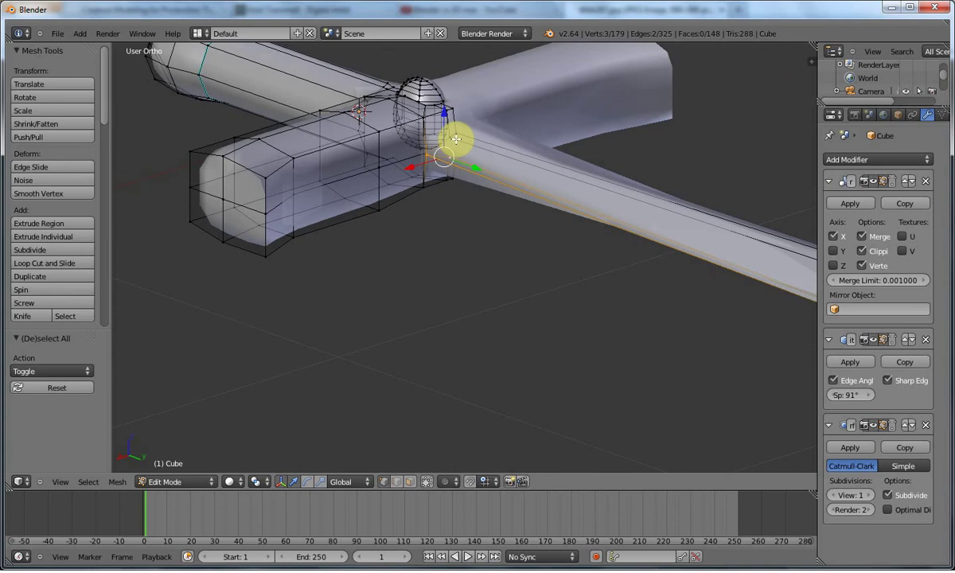
pyautogui.keyDown('alt'); pyautogui.keyDown('shift'); pyautogui.rightClick(449, 134); pyautogui.keyUp('shift'); pyautogui.keyUp('alt')
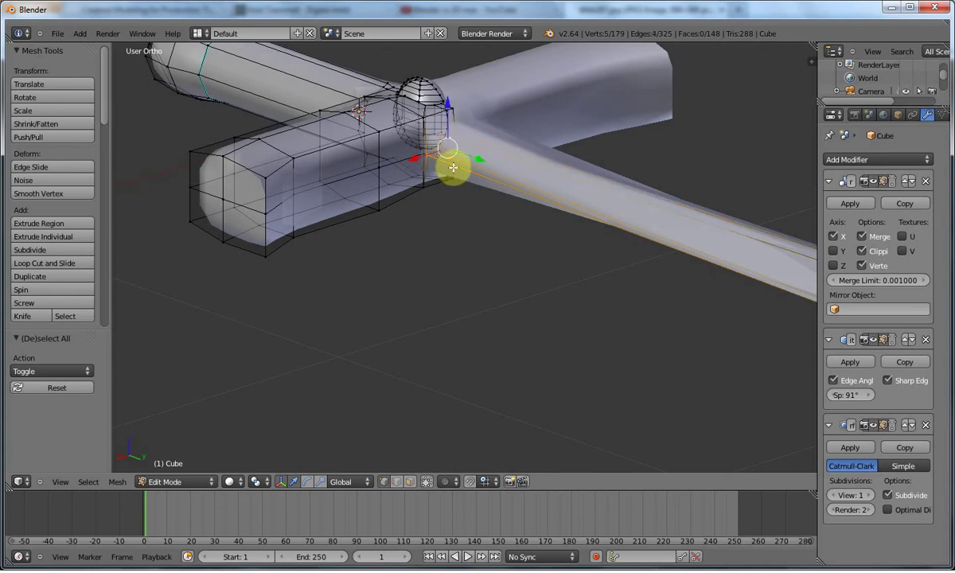
pyautogui.moveTo(448, 167); pyautogui.dragTo(465, 191, button='middle')
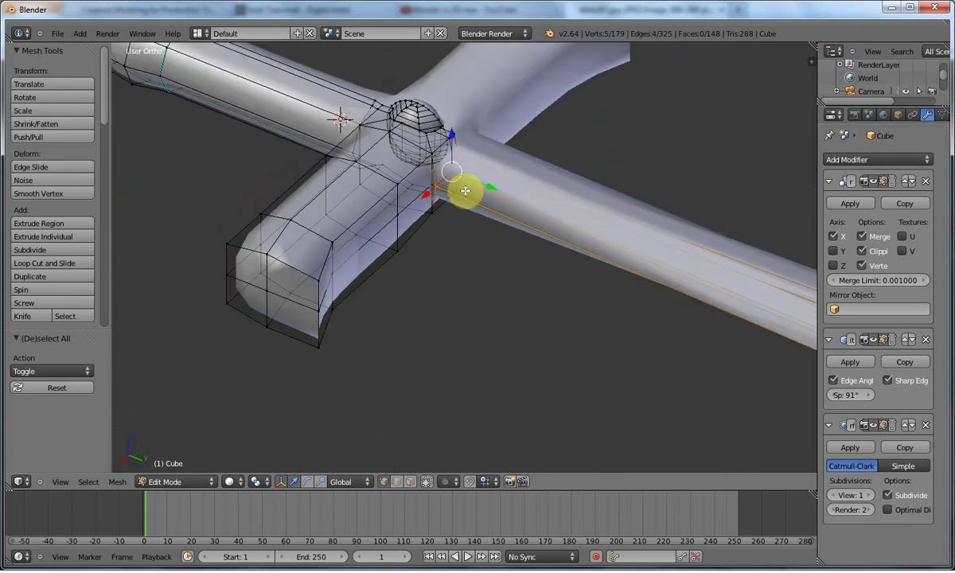
pyautogui.hotkey('ctrl', 'e')
pyautogui.click(463, 191)
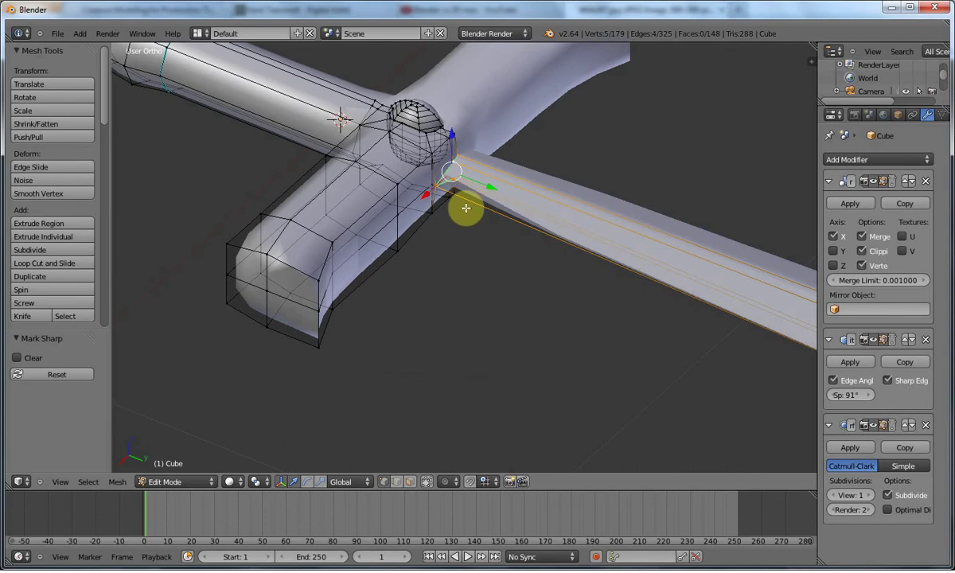
pyautogui.moveTo(466, 210); pyautogui.dragTo(450, 187, button='middle')
pyautogui.press('Tab')
pyautogui.press('Tab')
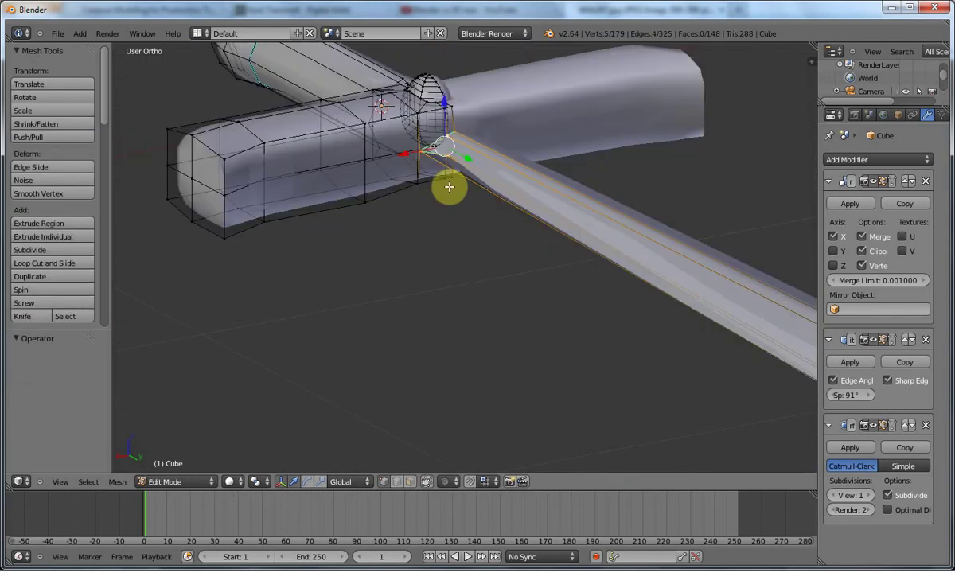
pyautogui.hotkey('ctrl', 'z')
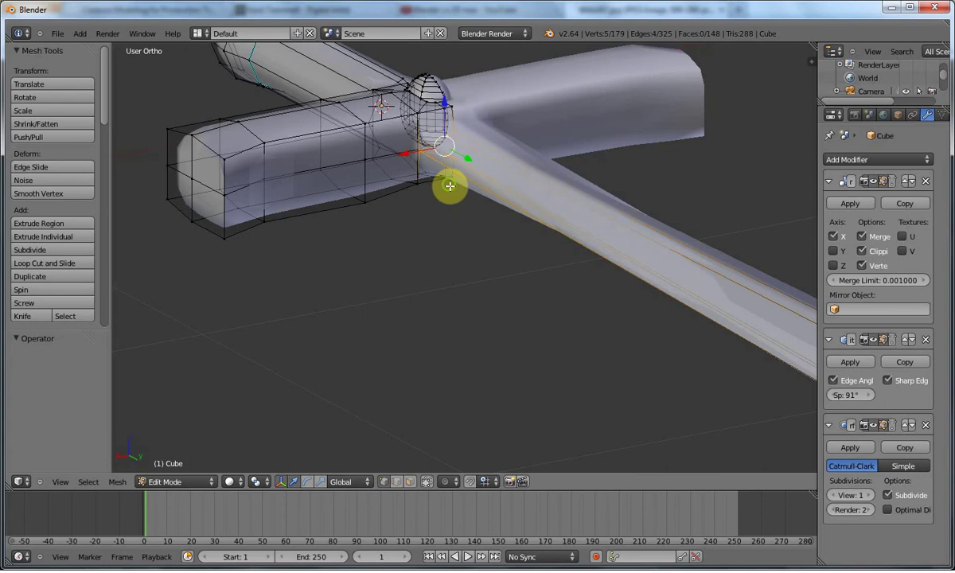
# Add one loop cut around the blade and slide it fully to -1.00, against the crossguard end
pyautogui.moveTo(449, 186); pyautogui.dragTo(474, 194, button='middle')
pyautogui.hotkey('ctrl', 'r')
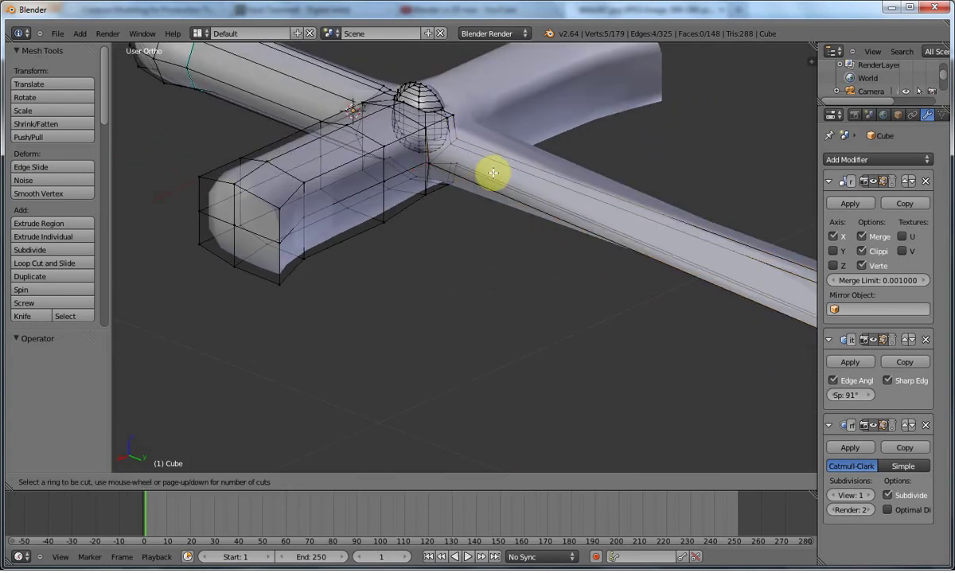
pyautogui.click(553, 199)
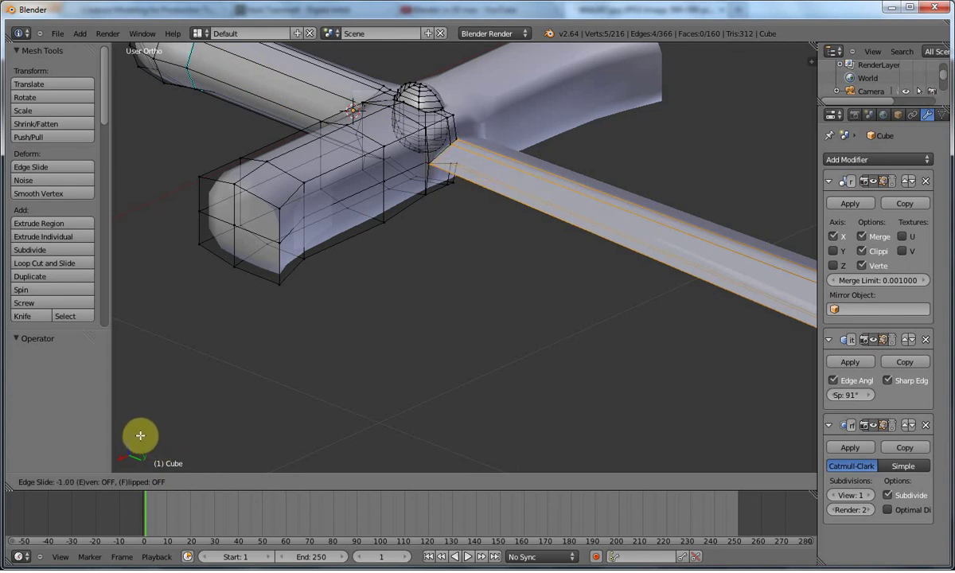
pyautogui.click(140, 435)
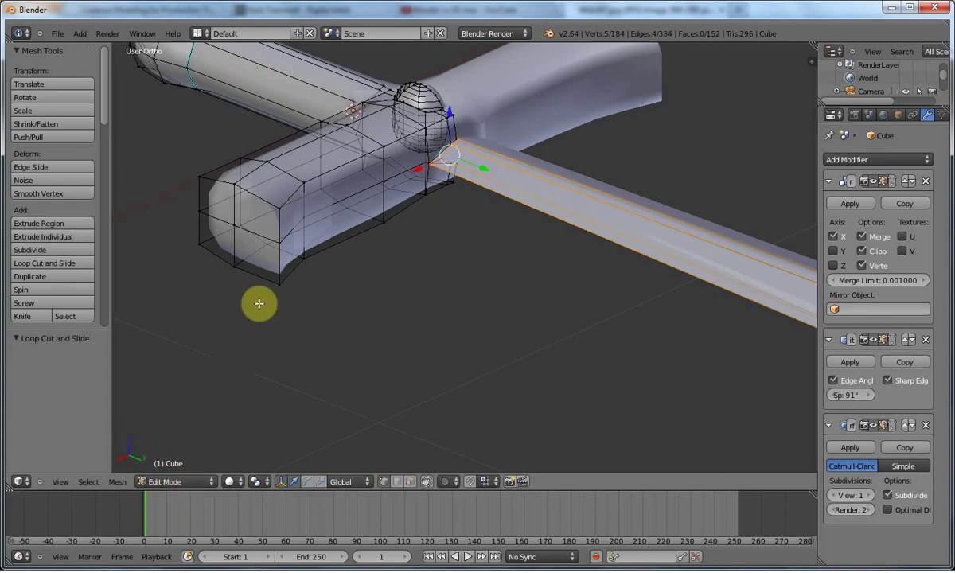
# Examine the blade and crossguard from several angles in Object Mode and Edit Mode, including the front and right views
pyautogui.press('Tab')
pyautogui.moveTo(264, 305); pyautogui.dragTo(584, 273, button='middle')
pyautogui.scroll(-3, 313, 273)
pyautogui.scroll(-2, 584, 274)
pyautogui.moveTo(424, 213); pyautogui.dragTo(575, 250, button='middle')
pyautogui.press('Tab')
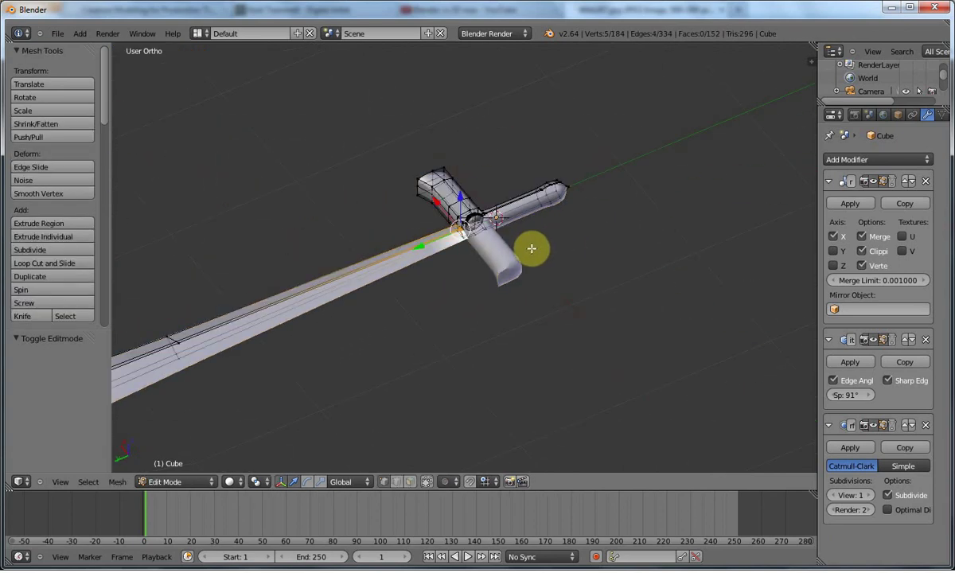
pyautogui.scroll(2, 531, 249)
pyautogui.press('KP_1')
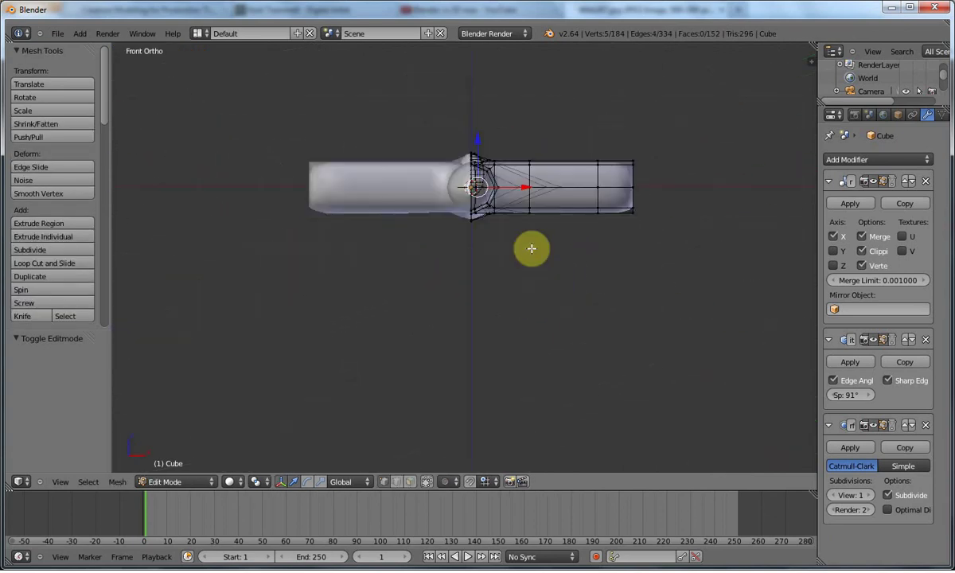
pyautogui.press('KP_3')
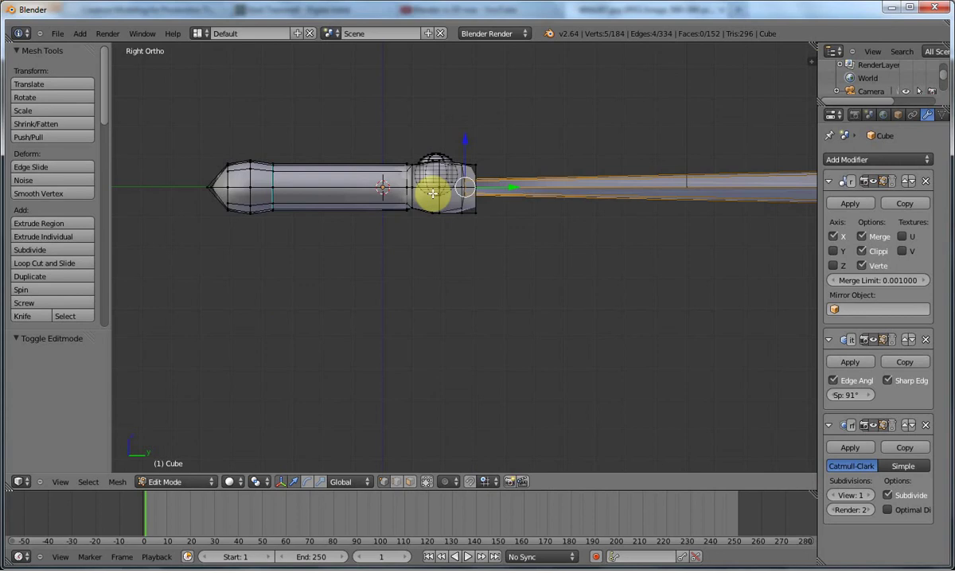
pyautogui.moveTo(445, 217); pyautogui.dragTo(437, 187, button='middle')
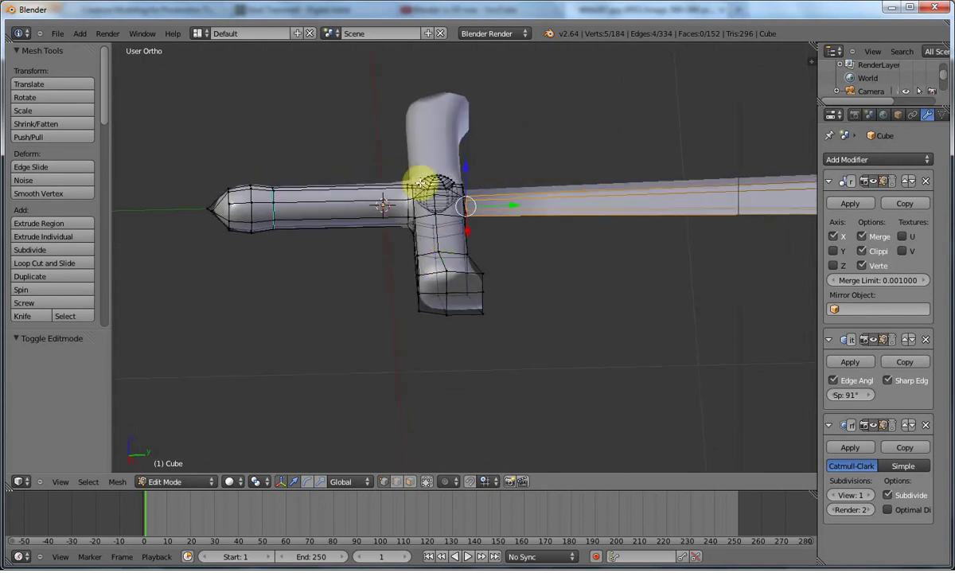
pyautogui.press('KP_1')
# Deselect everything, select the linked mesh of the gem in the right view and hide it
pyautogui.press('a')
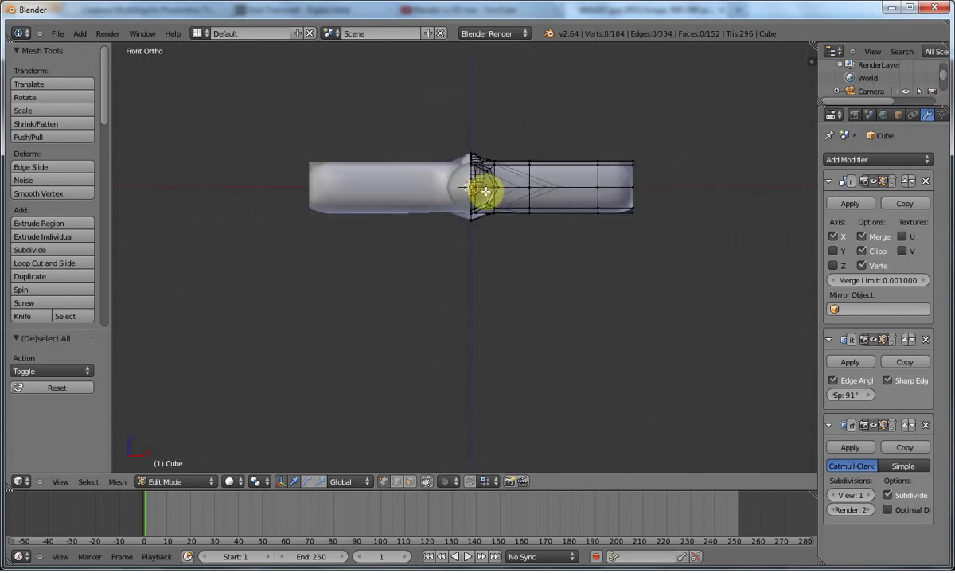
pyautogui.press('KP_3')
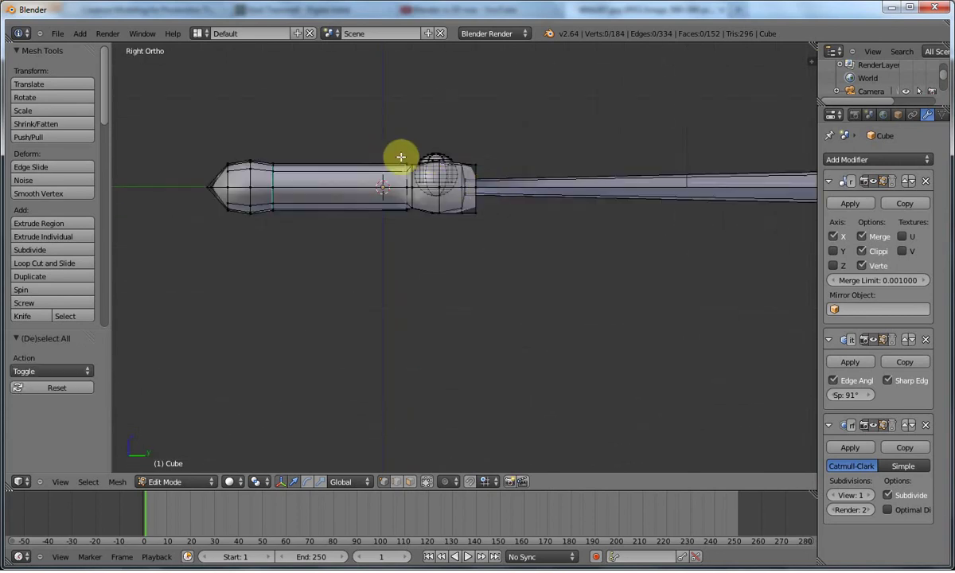
pyautogui.press('b')
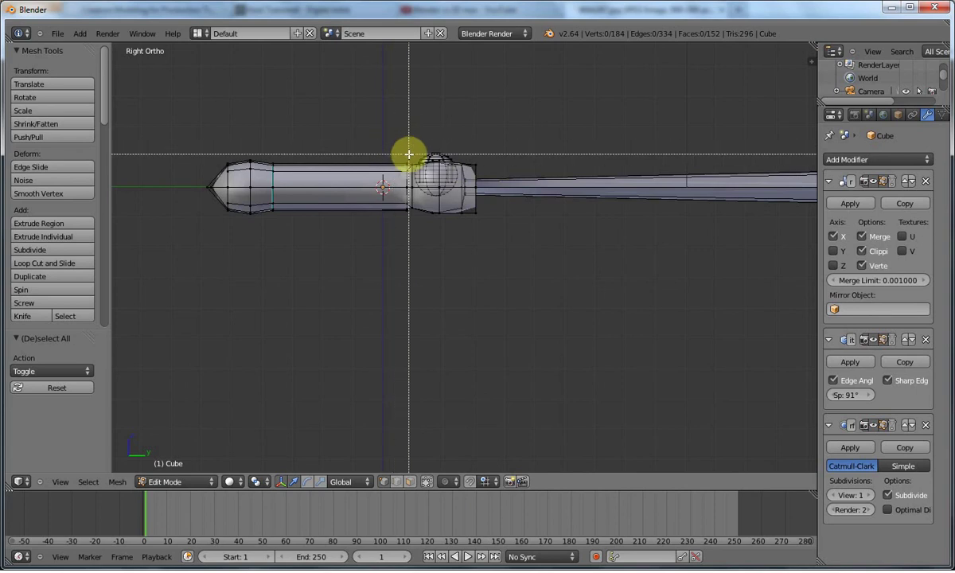
pyautogui.press('Escape')
pyautogui.press('l')
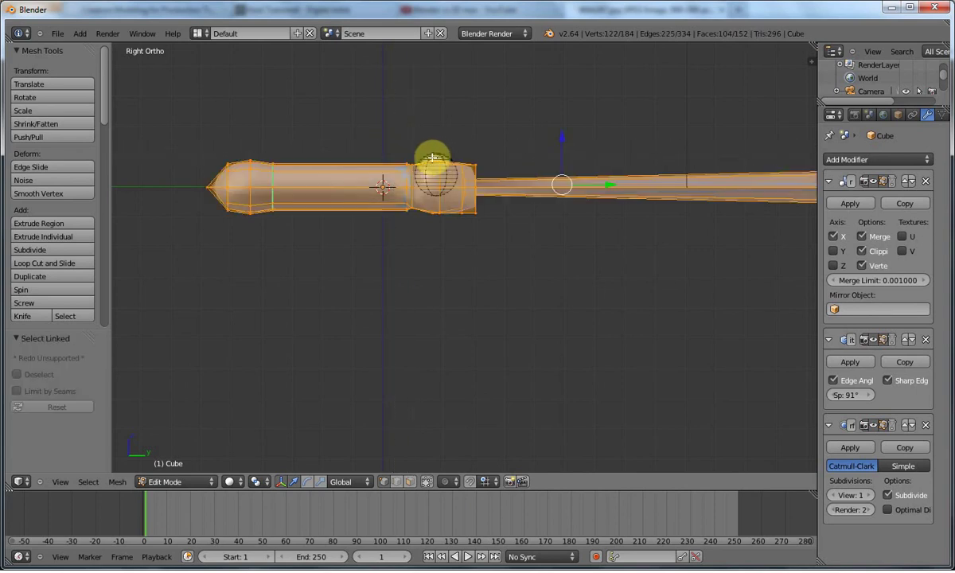
pyautogui.press('a')
pyautogui.press('l')
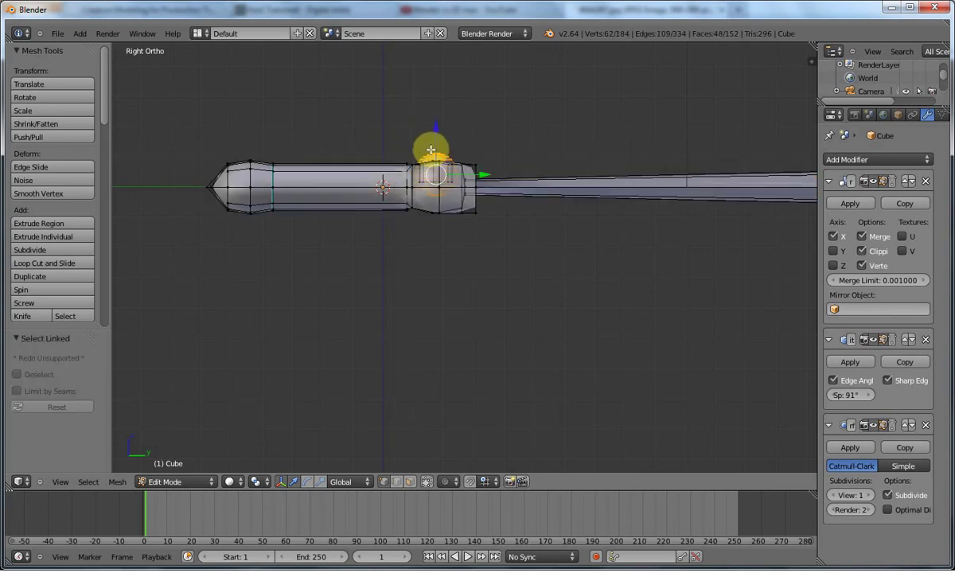
pyautogui.press('h')
# Select the crossguard's vertices without the blade and scale them to about 0.862 along the global Z axis
pyautogui.press('b')
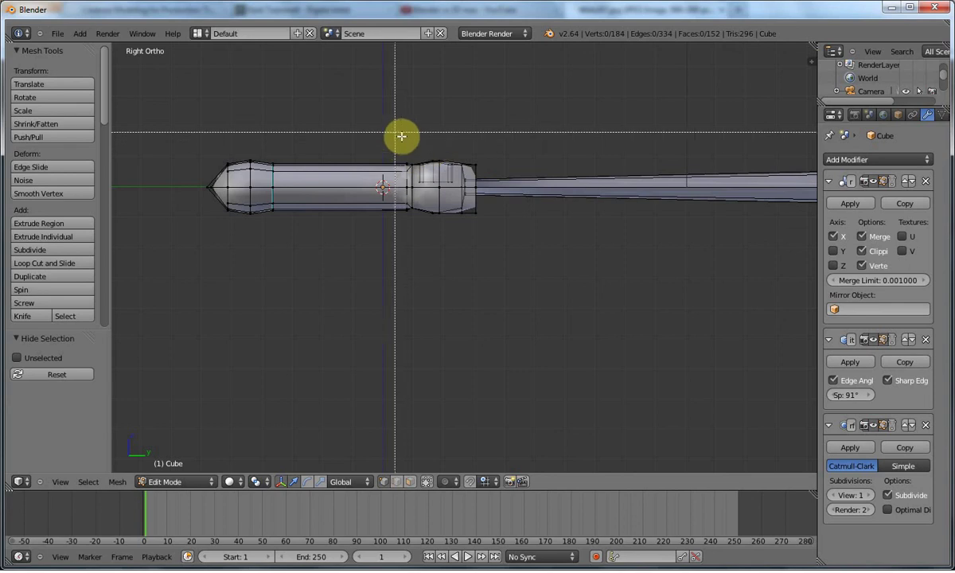
pyautogui.moveTo(409, 144); pyautogui.dragTo(479, 264)
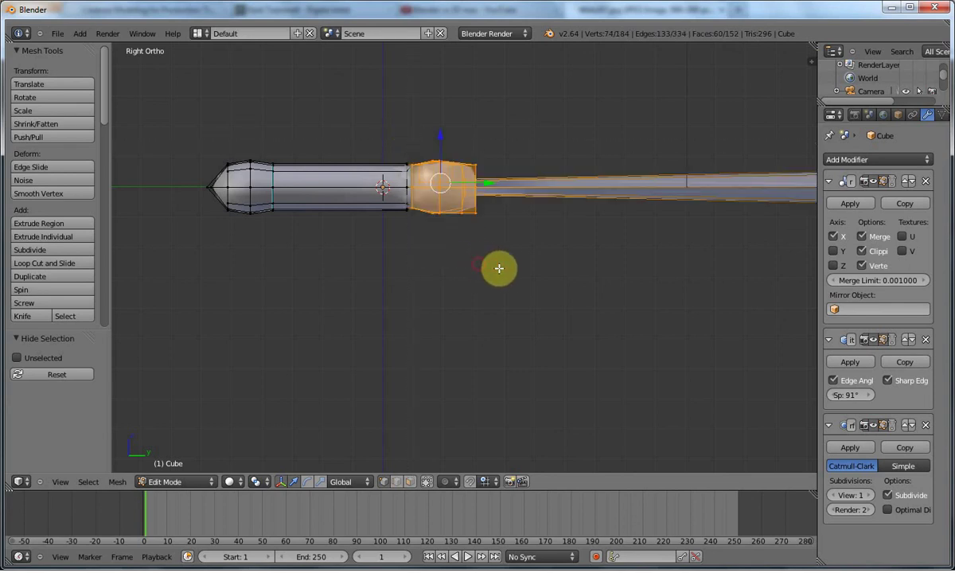
pyautogui.moveTo(499, 270); pyautogui.dragTo(464, 198, button='middle')
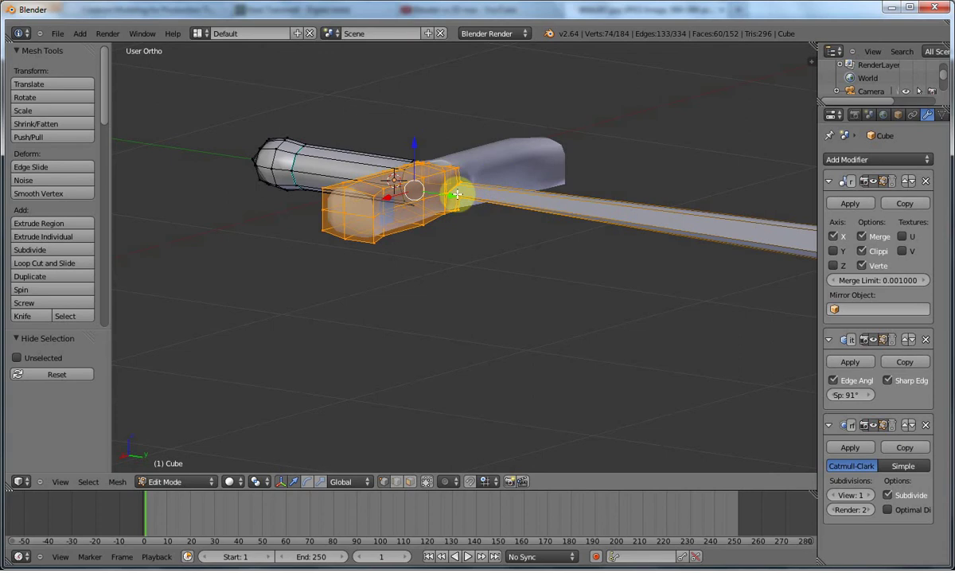
pyautogui.scroll(4, 453, 194)
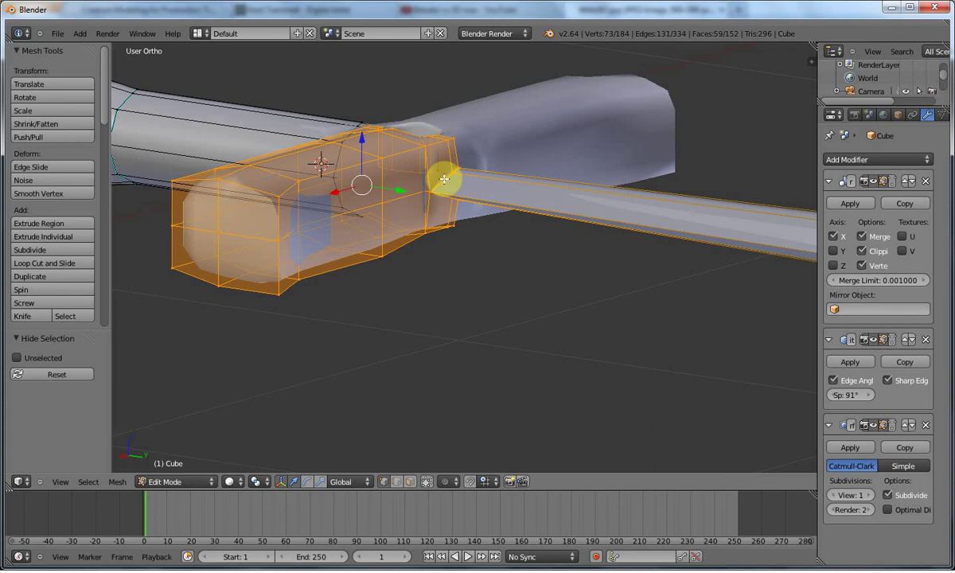
pyautogui.keyDown('shift'); pyautogui.rightClick(444, 179); pyautogui.keyUp('shift')
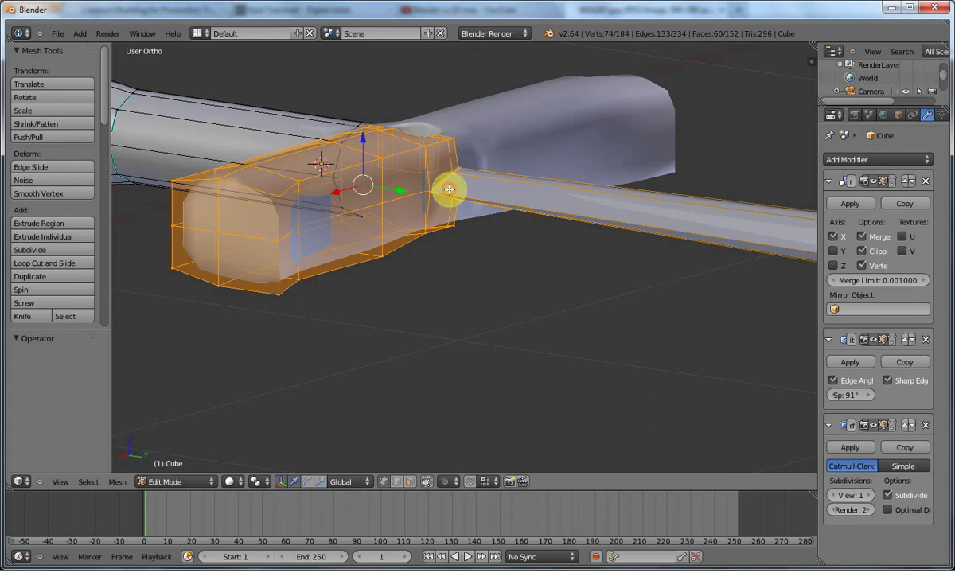
pyautogui.moveTo(448, 190); pyautogui.dragTo(457, 179, button='middle')
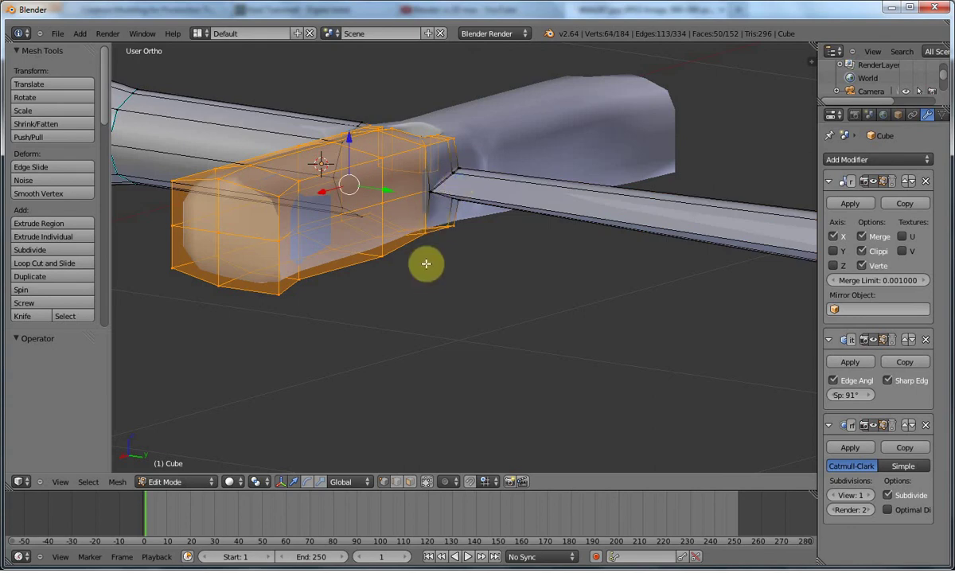
pyautogui.scroll(3, 430, 267)
pyautogui.moveTo(438, 243); pyautogui.dragTo(454, 266, button='middle')
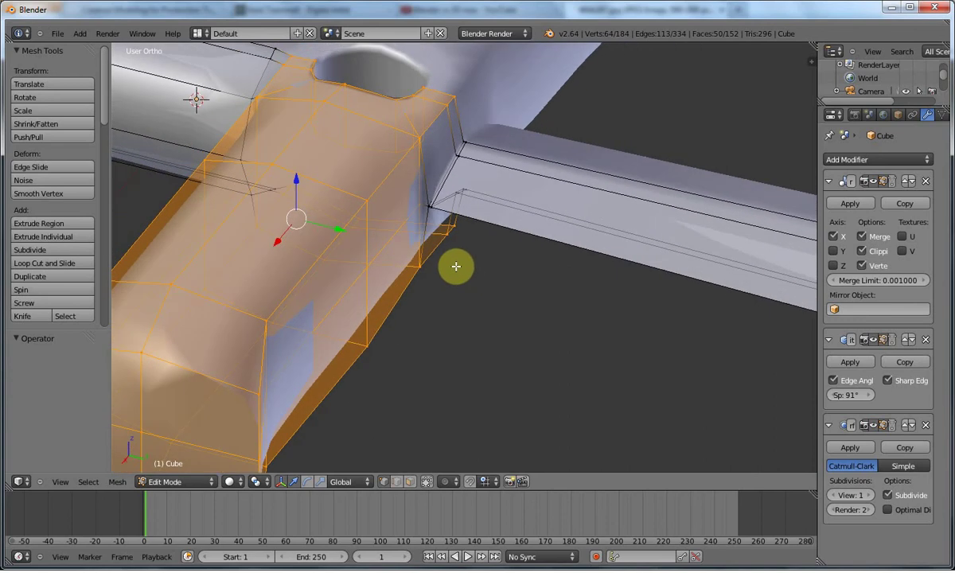
pyautogui.press('s')
pyautogui.press('z')
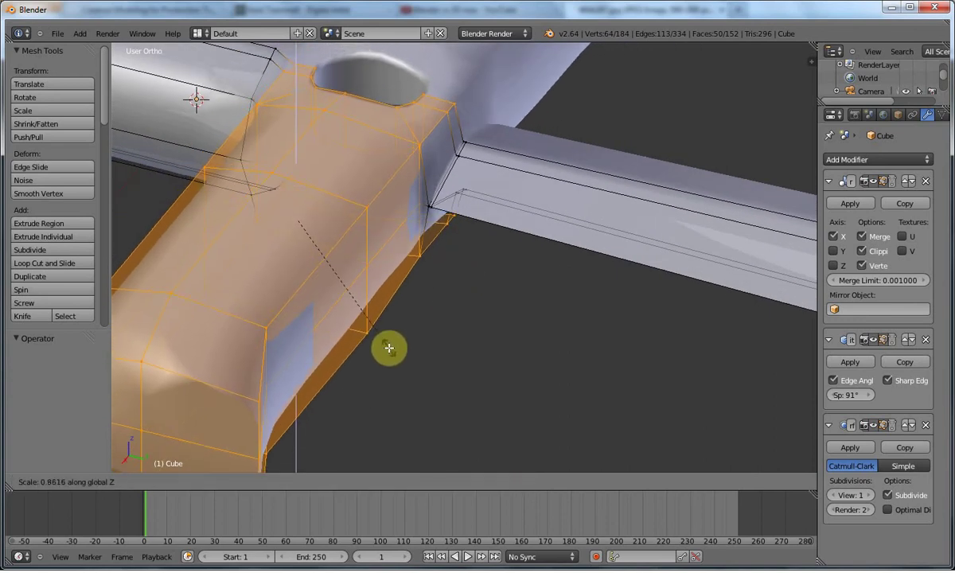
pyautogui.click(389, 347)
# Examine the flattened crossguard from the front, right and angled views and in Object Mode, and deselect the mesh in Edit Mode
pyautogui.press('KP_1')
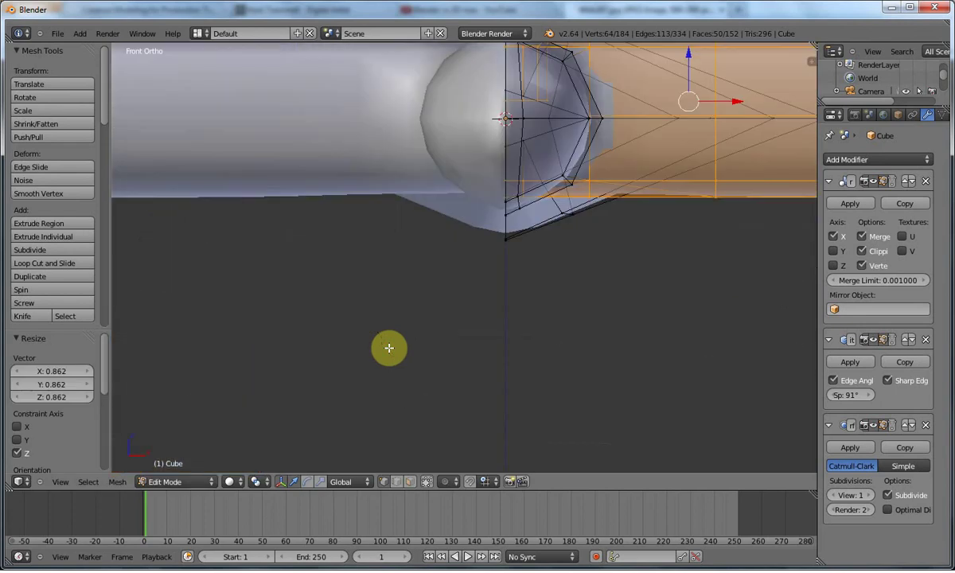
pyautogui.press('KP_3')
pyautogui.scroll(-3, 389, 348)
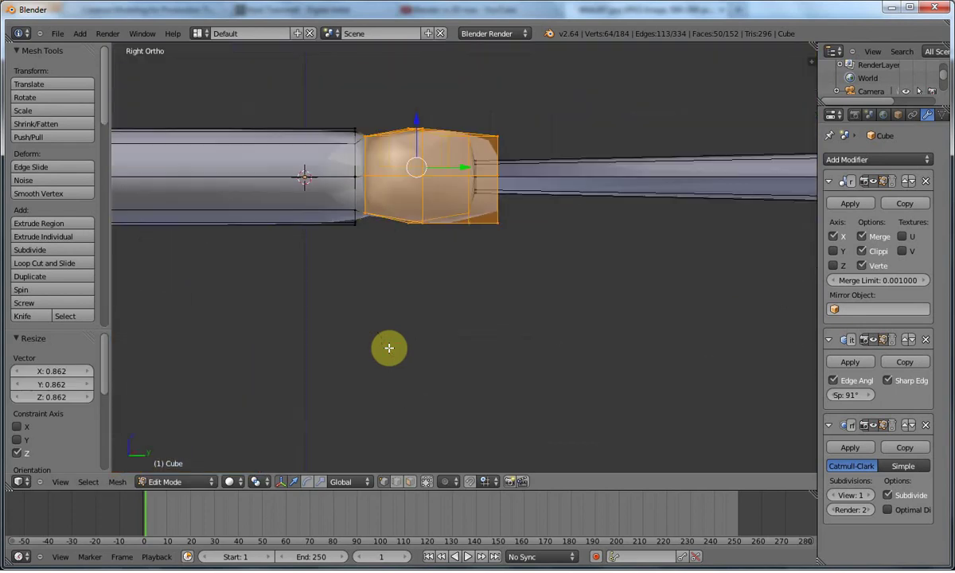
pyautogui.moveTo(399, 228); pyautogui.dragTo(494, 275, button='middle')
pyautogui.moveTo(437, 255); pyautogui.dragTo(332, 243, button='middle')
pyautogui.press('KP_1')
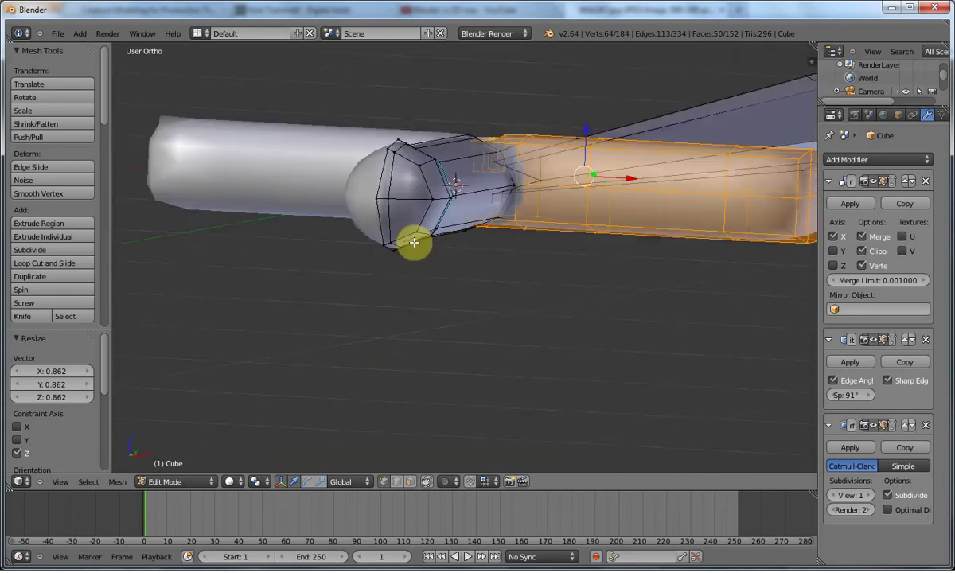
pyautogui.press('KP_3')
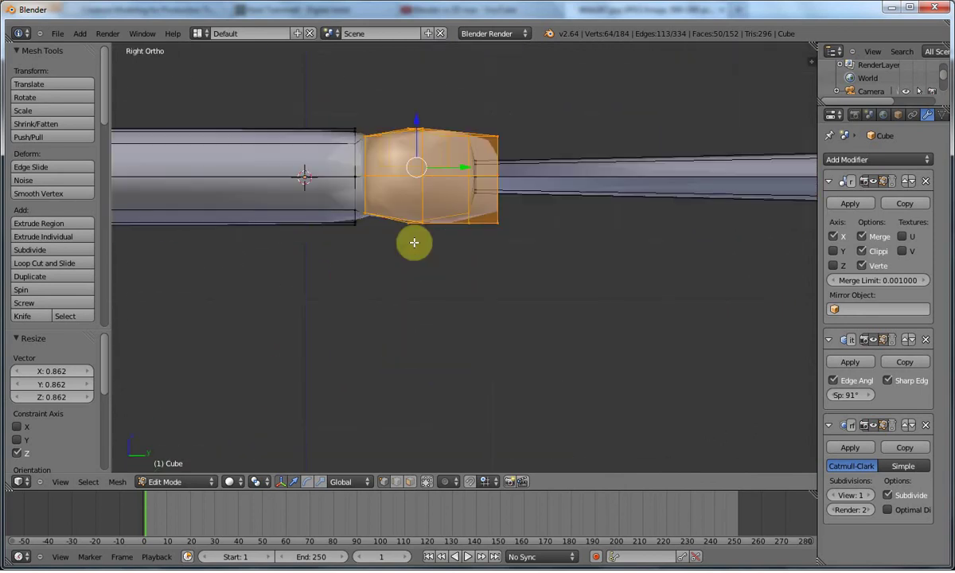
pyautogui.press('Tab')
pyautogui.scroll(-3, 420, 246)
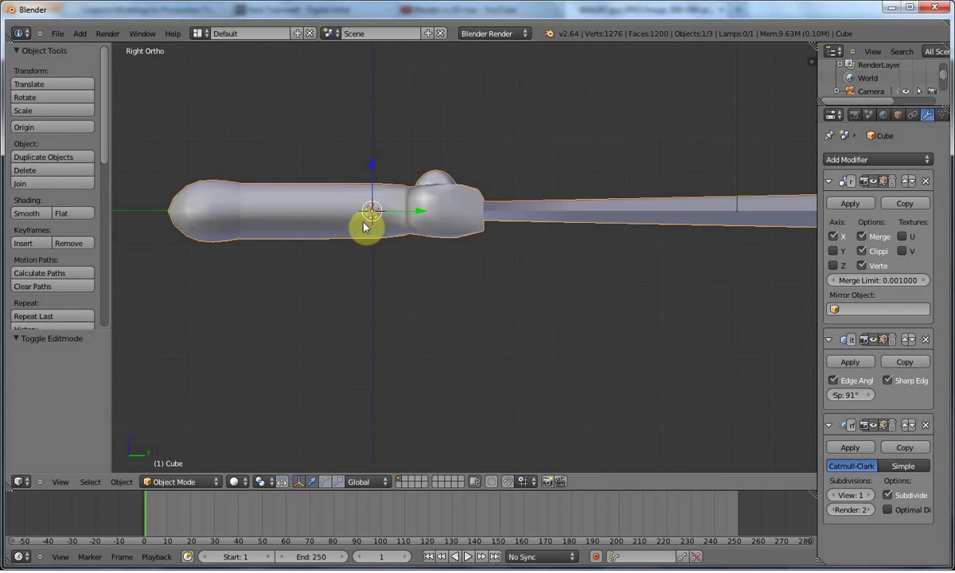
pyautogui.moveTo(363, 228); pyautogui.dragTo(380, 247, button='middle')
pyautogui.press('Tab')
pyautogui.press('a')
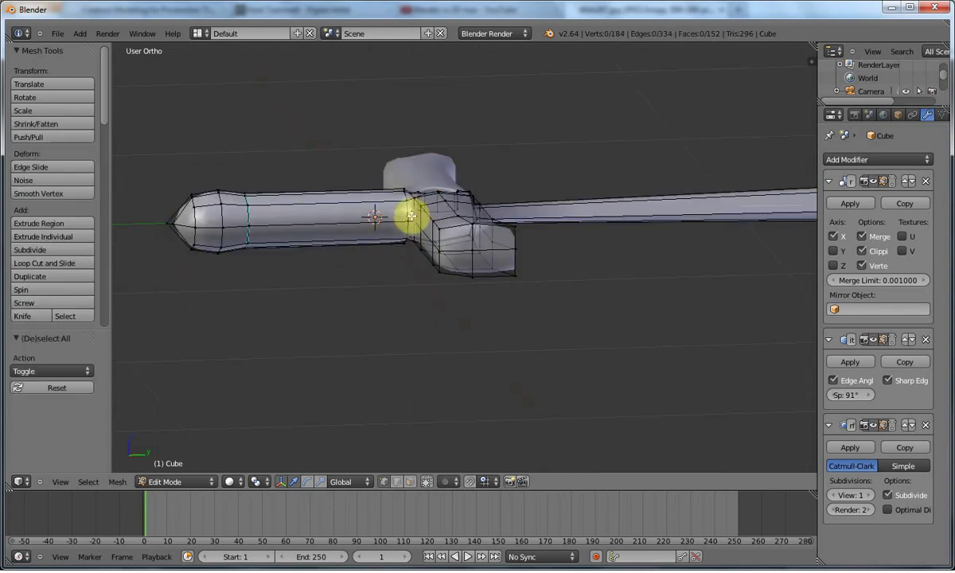
# Scale the handle's edge loop beside the crossguard to about 0.757 around the 3D cursor, with the global Y axis locked
pyautogui.keyDown('alt'); pyautogui.click(402, 212); pyautogui.keyUp('alt')
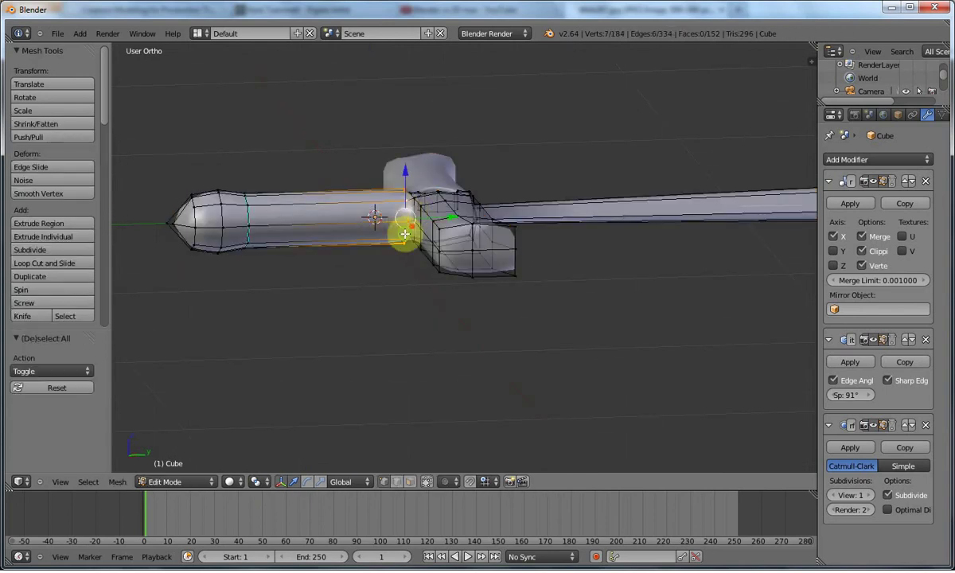
pyautogui.moveTo(405, 234); pyautogui.dragTo(411, 277, button='middle')
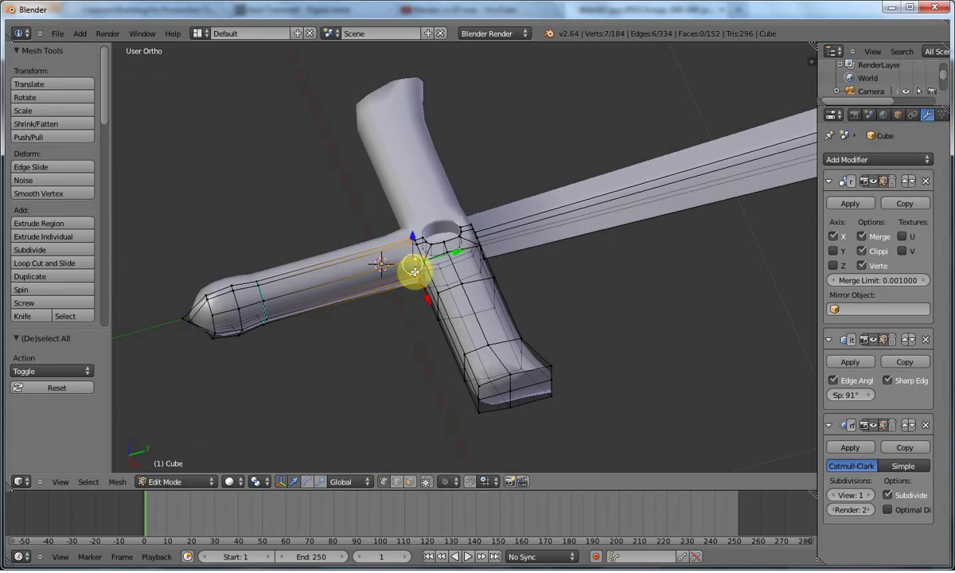
pyautogui.press('KP_3')
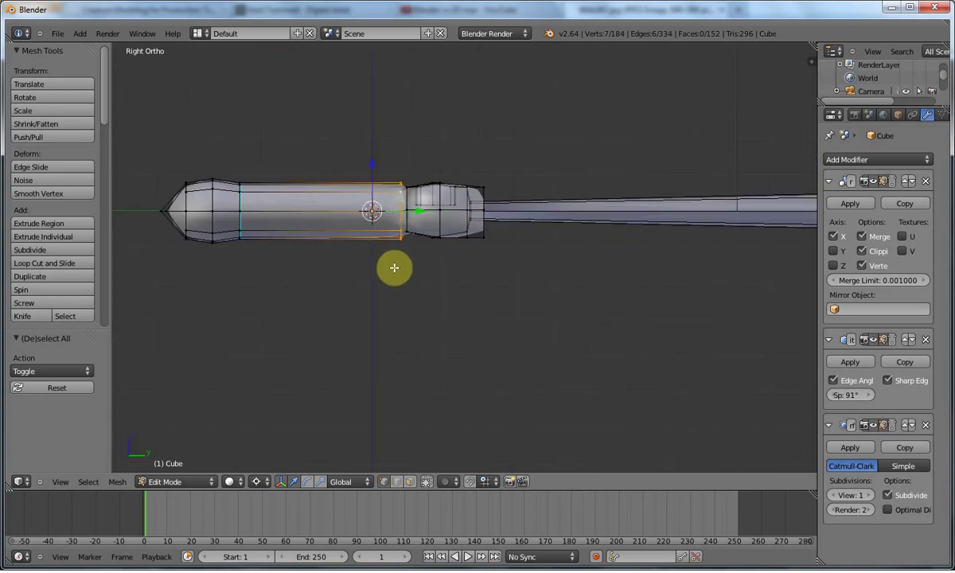
pyautogui.press('s')
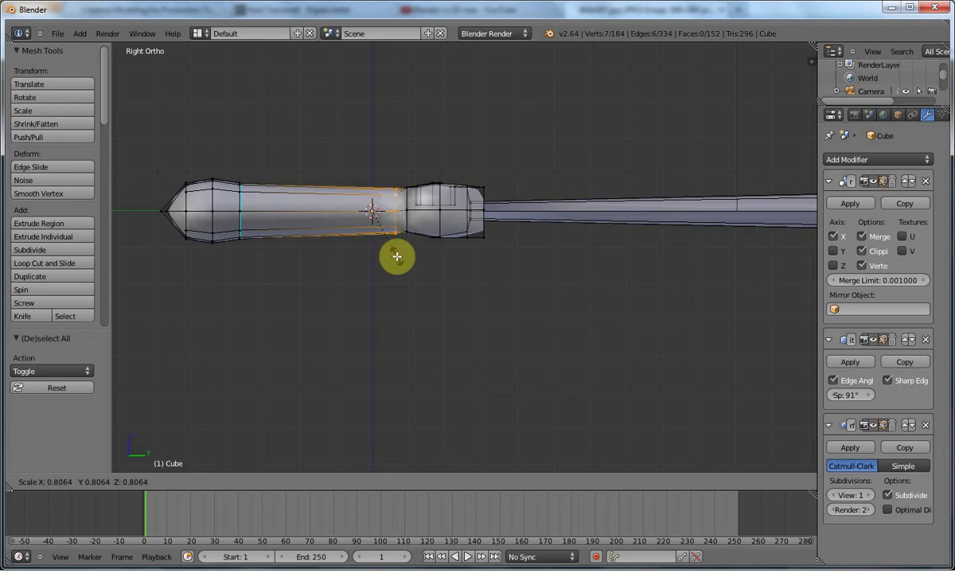
pyautogui.hotkey('shift', 'y')
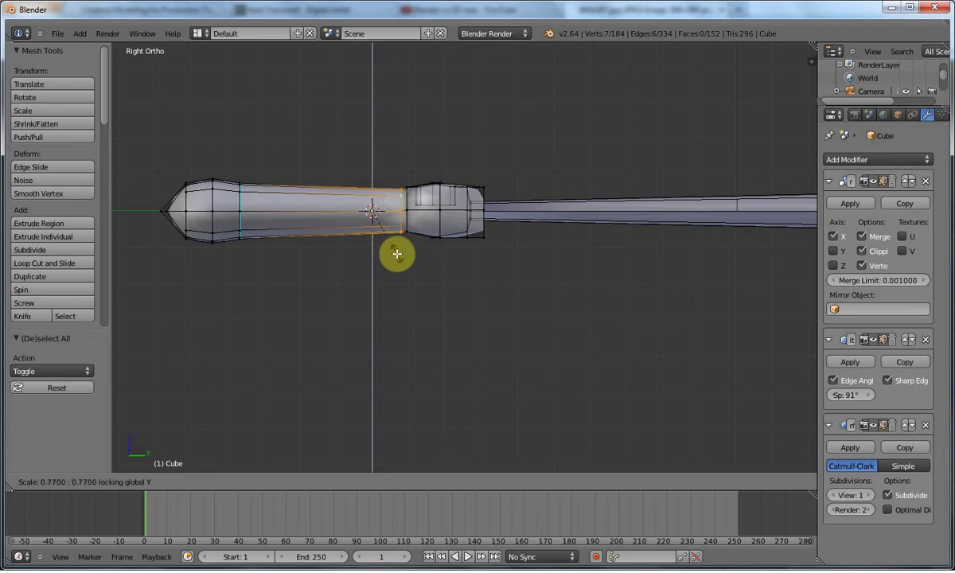
pyautogui.click(397, 253)
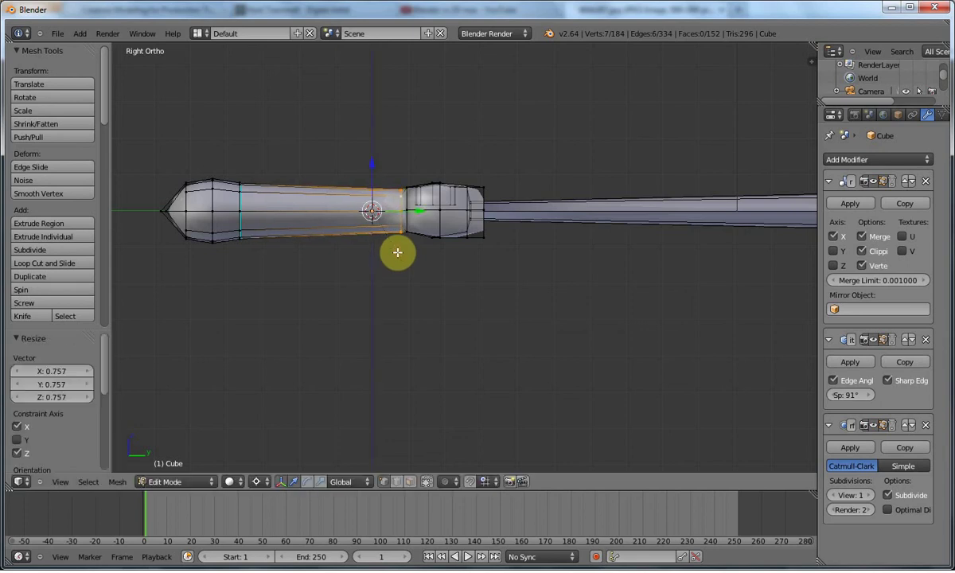
pyautogui.moveTo(397, 252); pyautogui.dragTo(479, 324, button='middle')
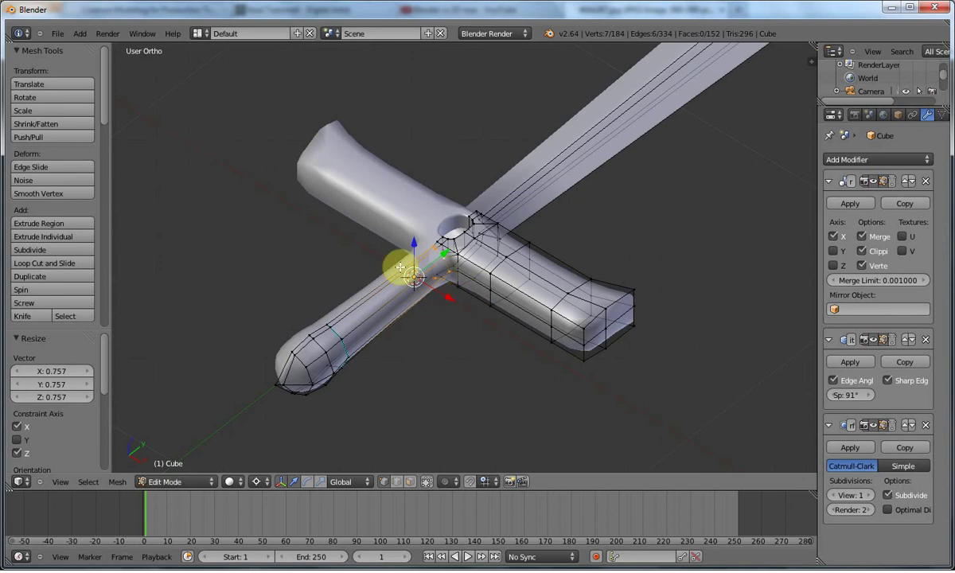
# Snap the 3D cursor to the center and examine the narrowed handle in Object Mode from several angles
pyautogui.hotkey('shift', 's')
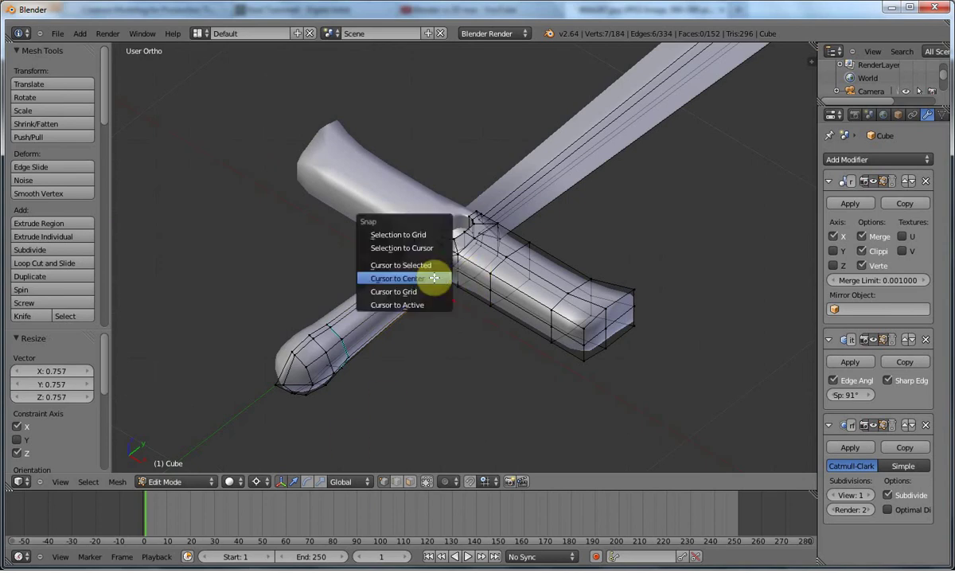
pyautogui.click(428, 279)
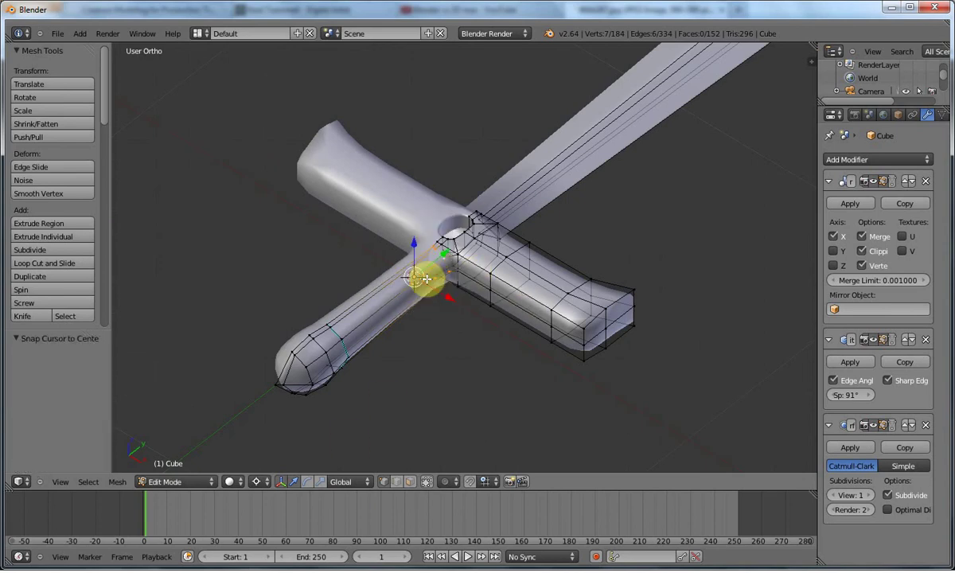
pyautogui.moveTo(432, 238); pyautogui.dragTo(378, 254, button='middle')
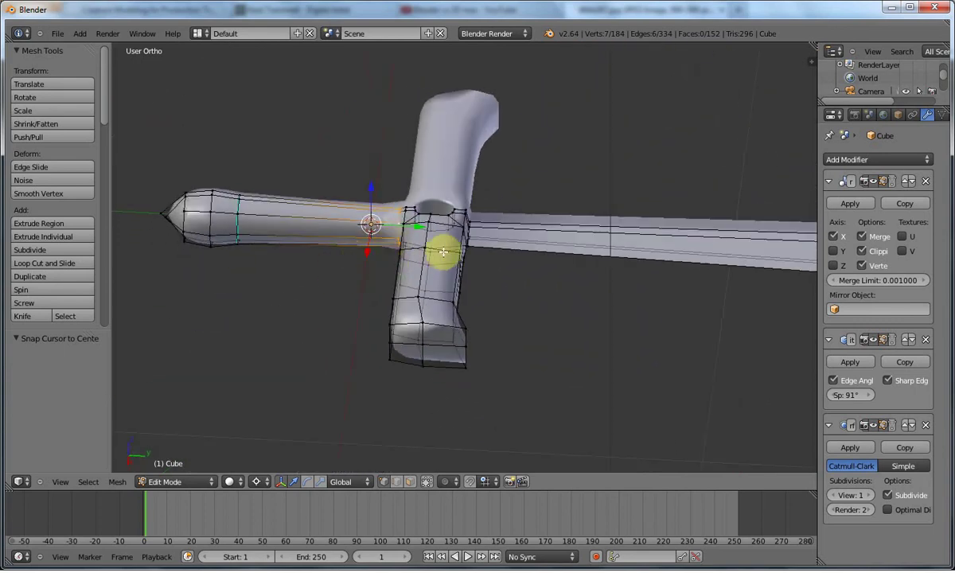
pyautogui.press('Tab')
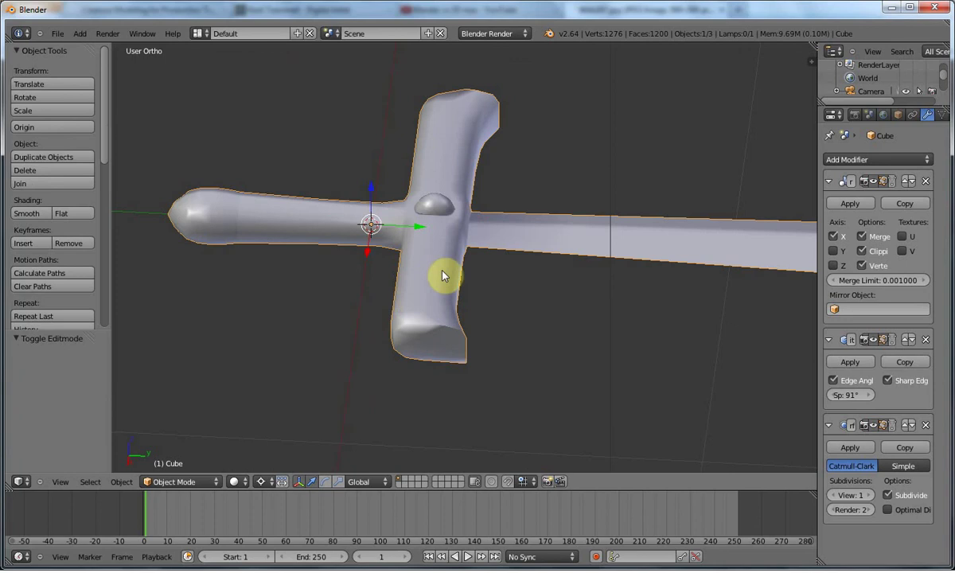
pyautogui.moveTo(380, 253); pyautogui.dragTo(390, 253, button='middle')
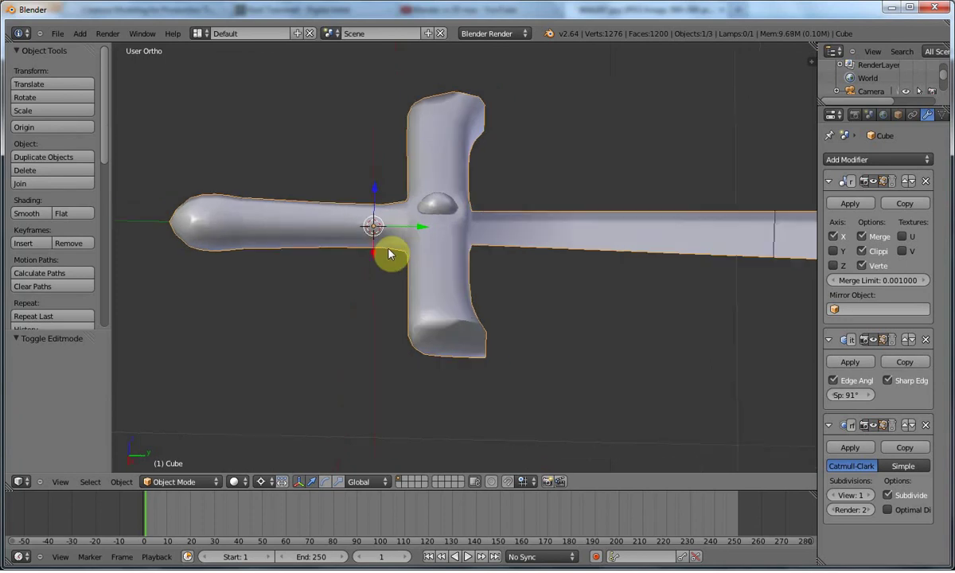
pyautogui.press('KP_1')
pyautogui.press('KP_7')
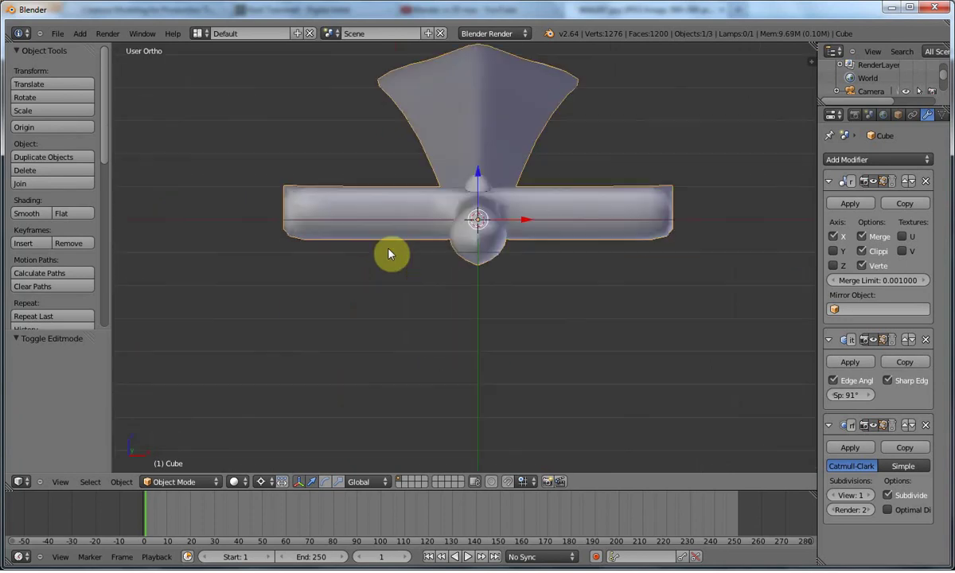
# Add an edge loop around the middle of the handle and scale it to about 1.071 on all axes
pyautogui.press('Tab')
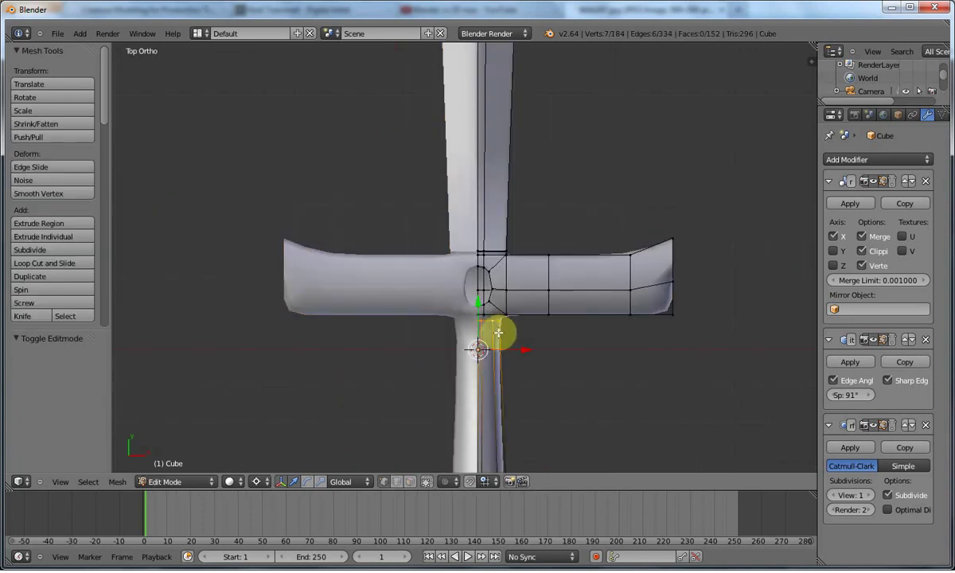
pyautogui.keyDown('shift'); pyautogui.moveTo(496, 330); pyautogui.dragTo(492, 258, button='middle'); pyautogui.keyUp('shift')
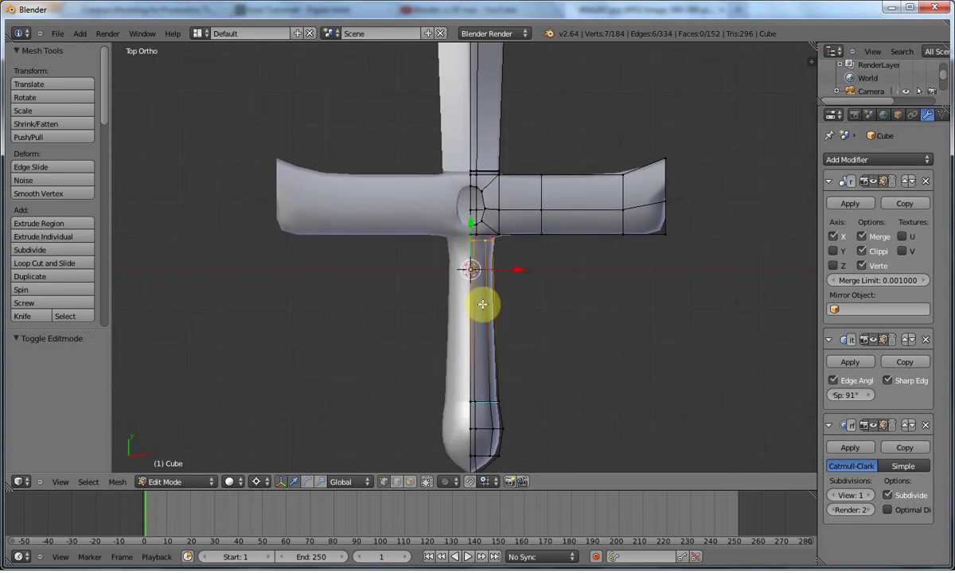
pyautogui.hotkey('ctrl', 'r')
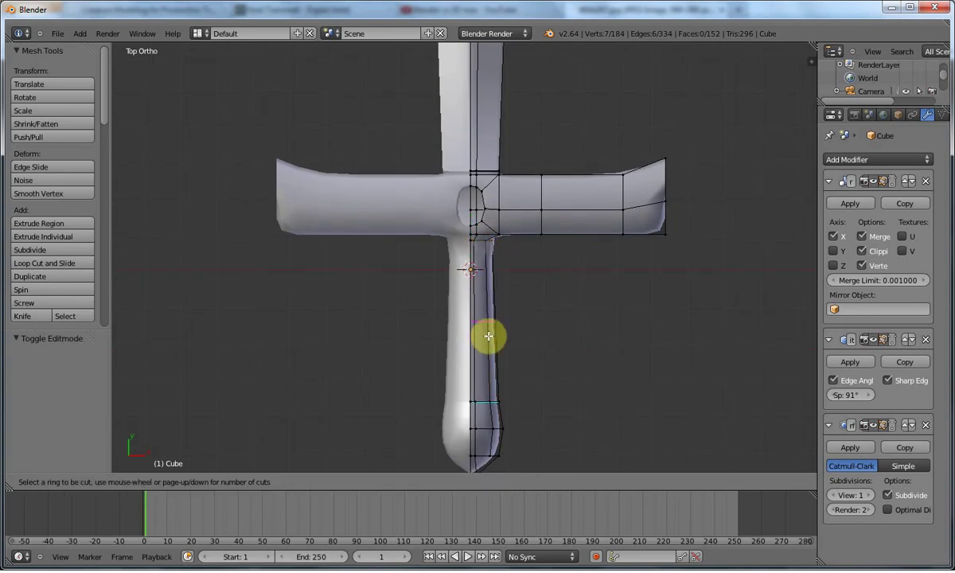
pyautogui.click(488, 336)
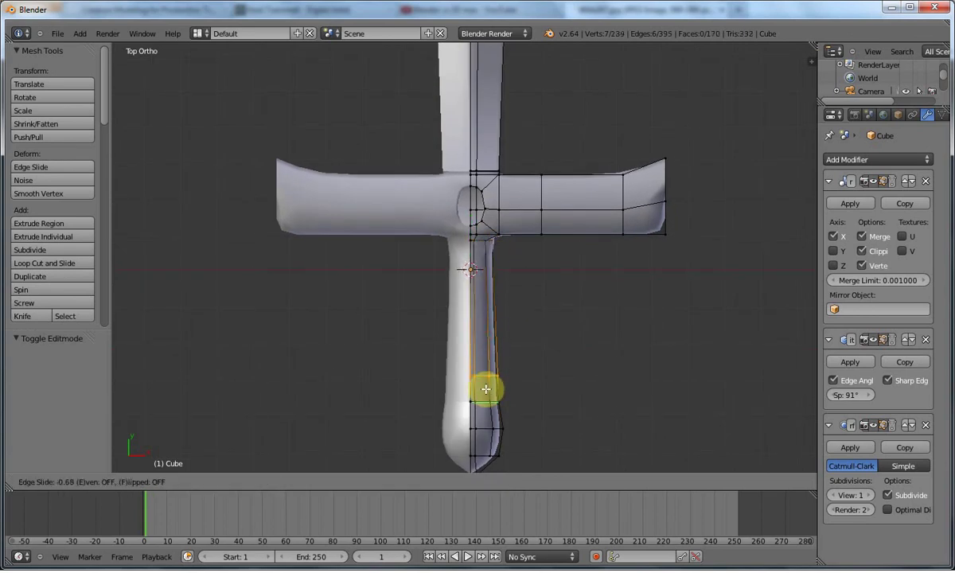
pyautogui.click(487, 339)
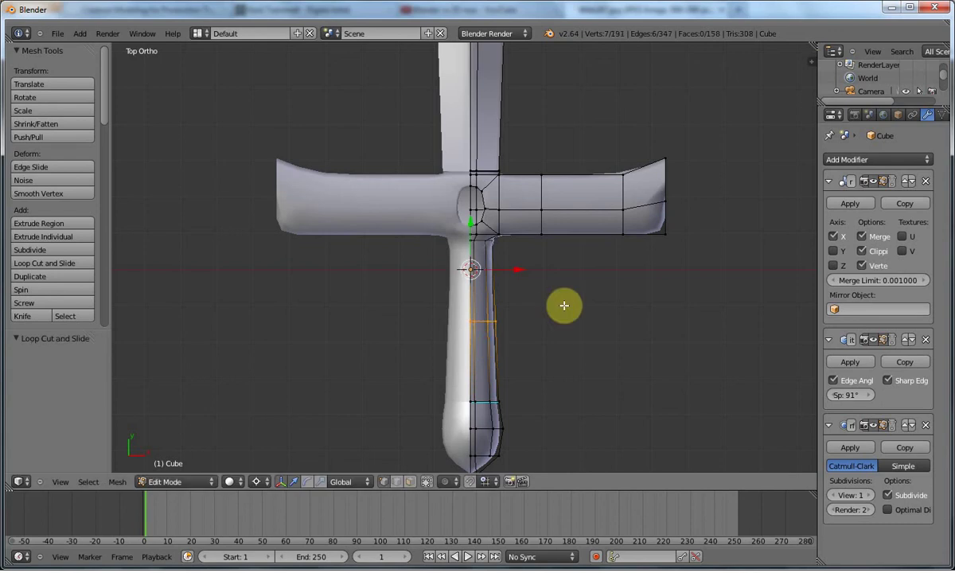
pyautogui.press('s')
pyautogui.click(566, 306)
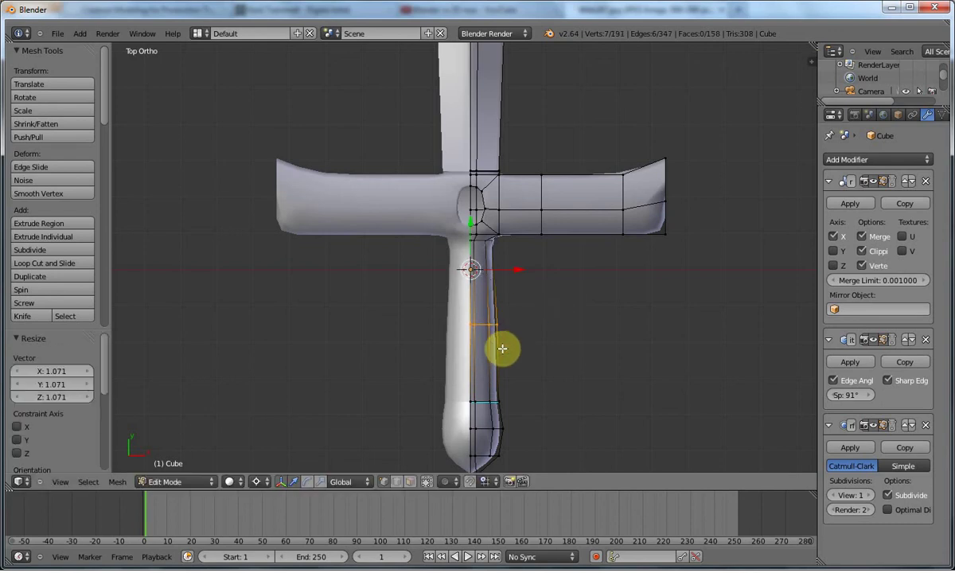
# Add another edge loop around the handle, slid close to the pommel
pyautogui.hotkey('ctrl', 'r')
pyautogui.click(493, 383)
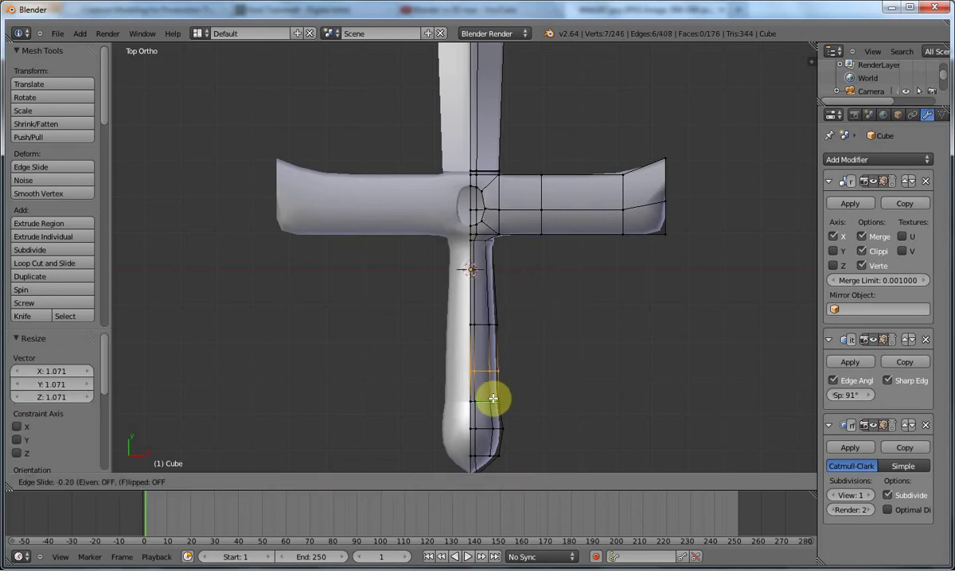
pyautogui.click(490, 402)
pyautogui.press('s')
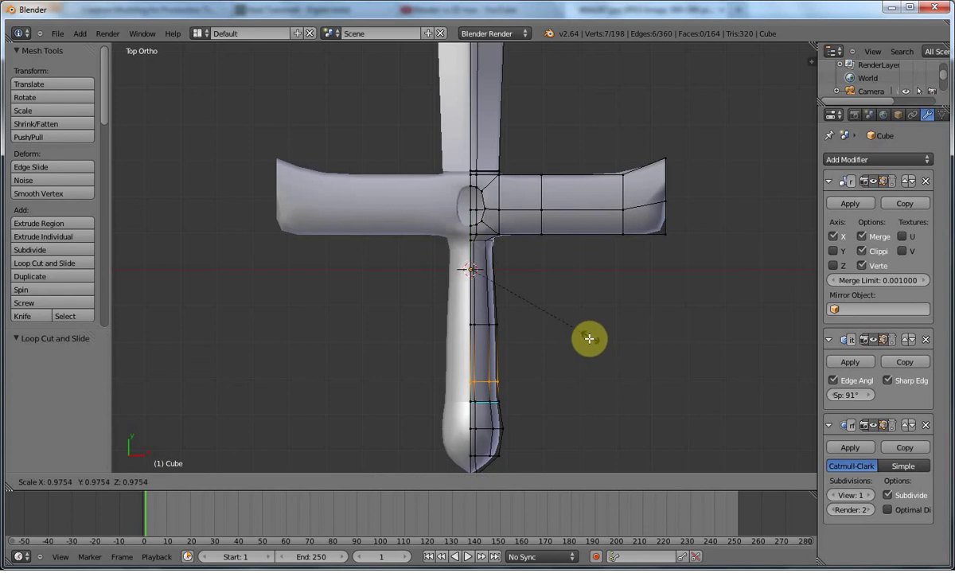
pyautogui.rightClick(584, 340)
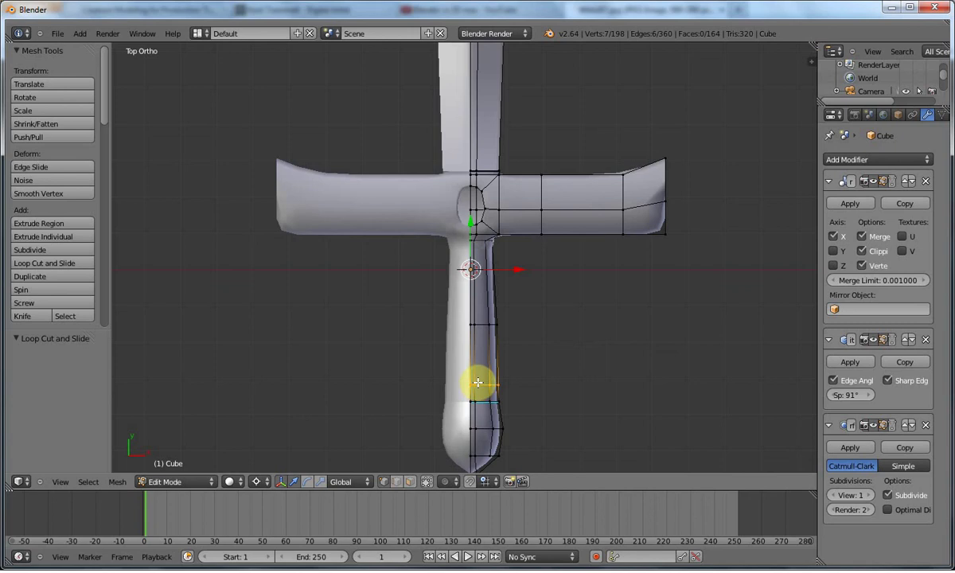
# Scale the loop beside the pommel to about 0.802 with global Y locked and move it about -0.024 along Y
pyautogui.press('s')
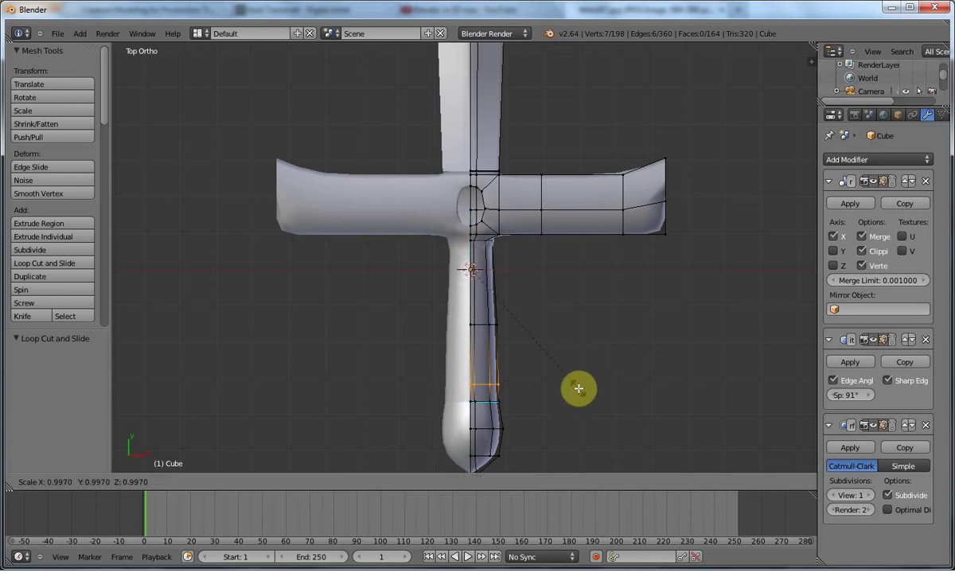
pyautogui.hotkey('shift', 'y')
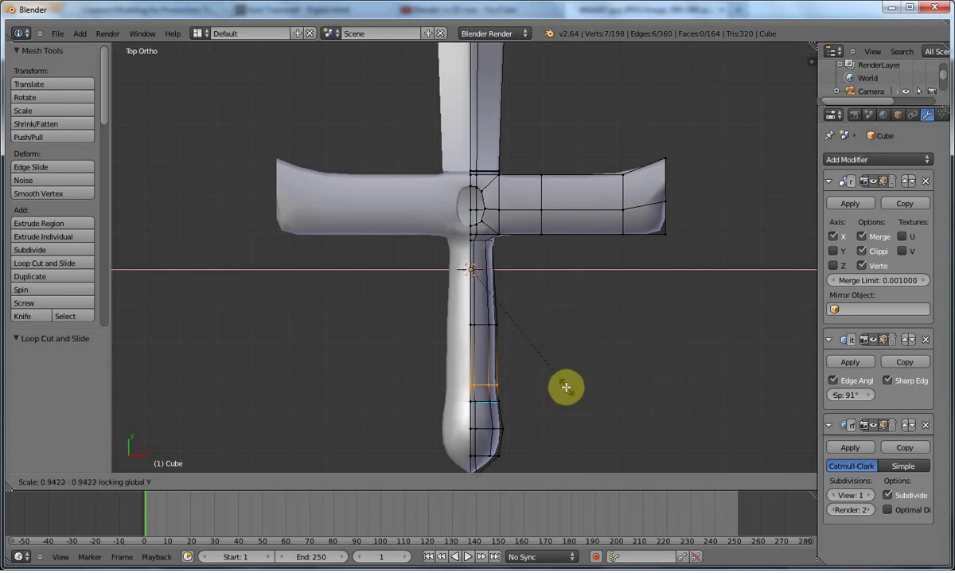
pyautogui.click(546, 375)
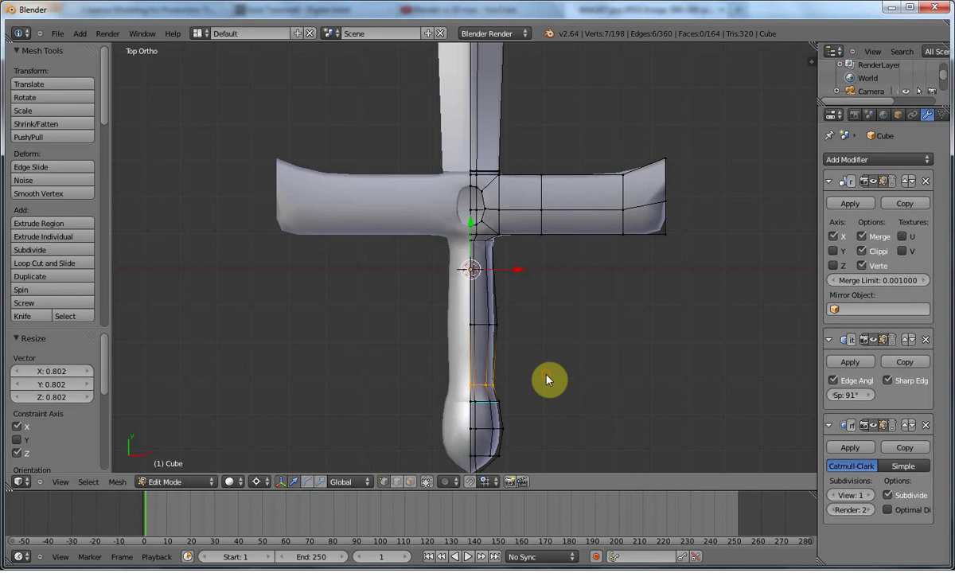
pyautogui.press('Tab')
pyautogui.press('Tab')
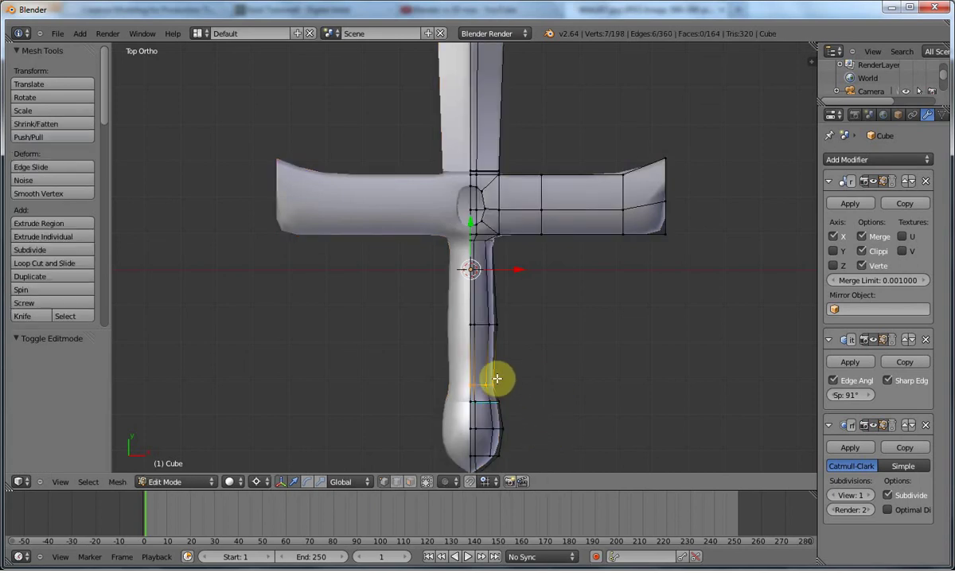
pyautogui.press('g')
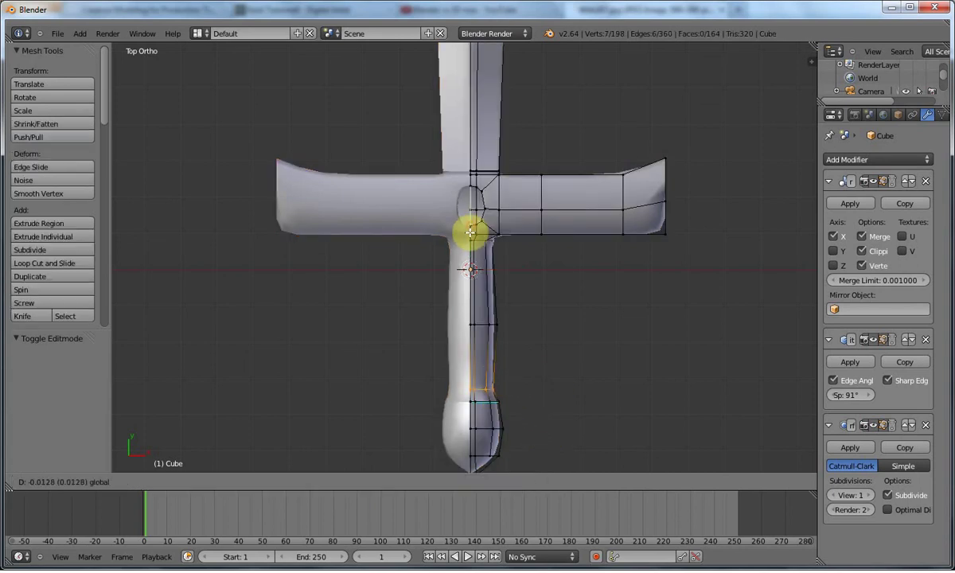
pyautogui.click(469, 235)
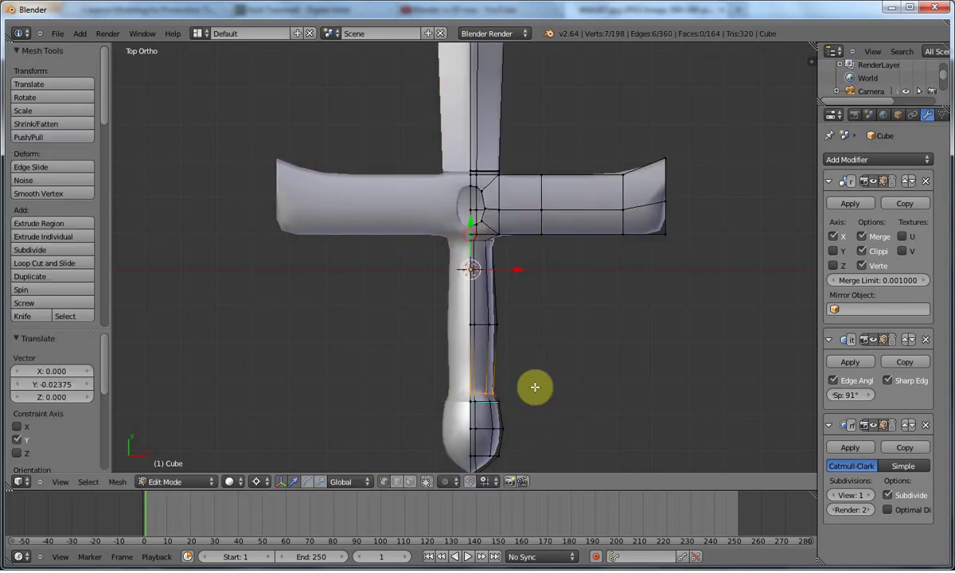
# Clear the sharp mark from the pommel's first edge loop and mark the adjacent narrowed handle loop as sharp
pyautogui.keyDown('alt'); pyautogui.rightClick(482, 403); pyautogui.keyUp('alt')
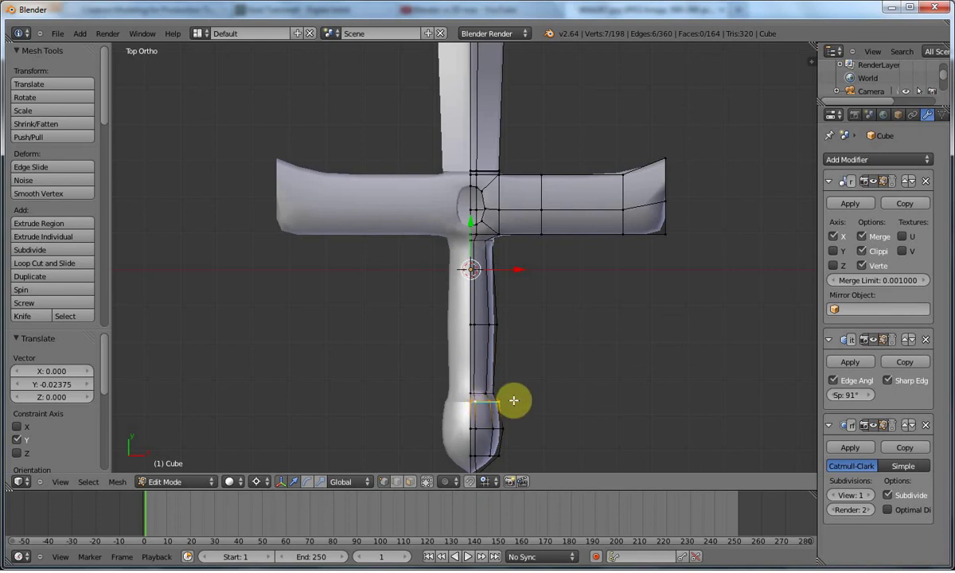
pyautogui.hotkey('ctrl', 'e')
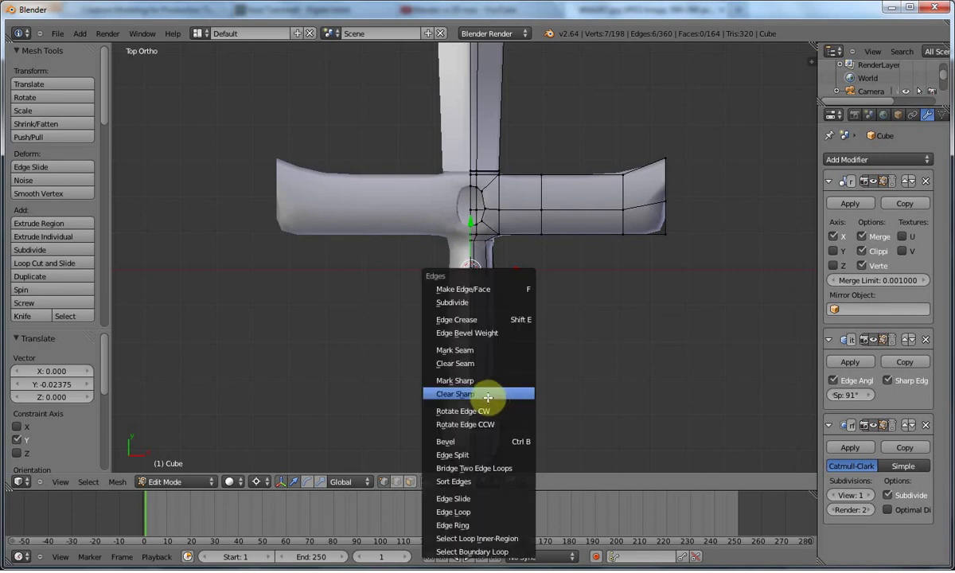
pyautogui.click(485, 393)
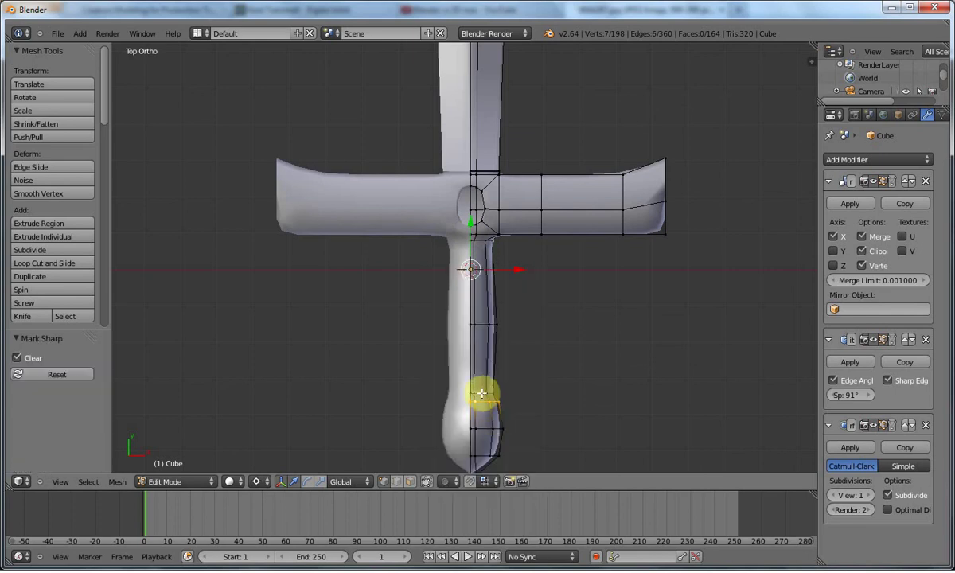
pyautogui.keyDown('alt'); pyautogui.rightClick(482, 393); pyautogui.keyUp('alt')
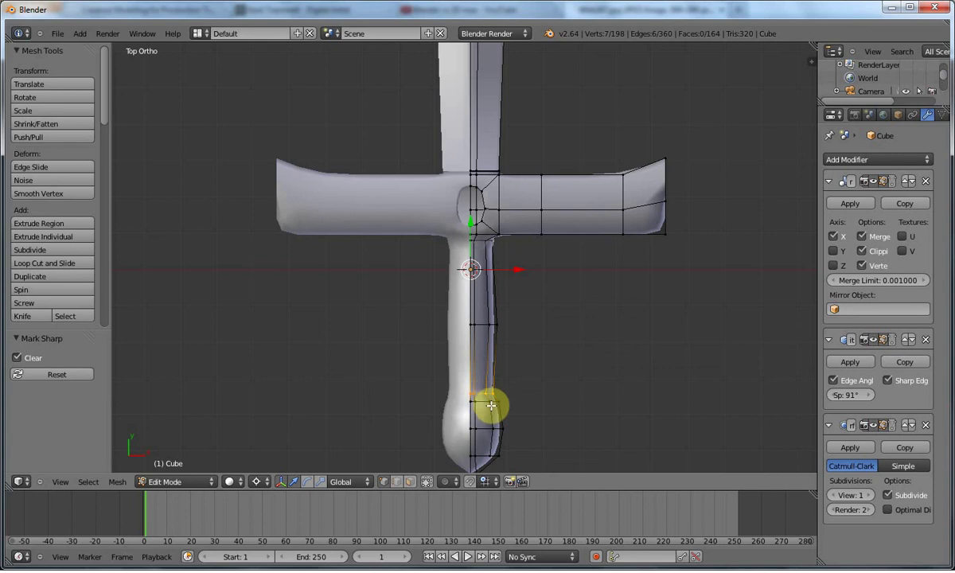
pyautogui.hotkey('ctrl', 'e')
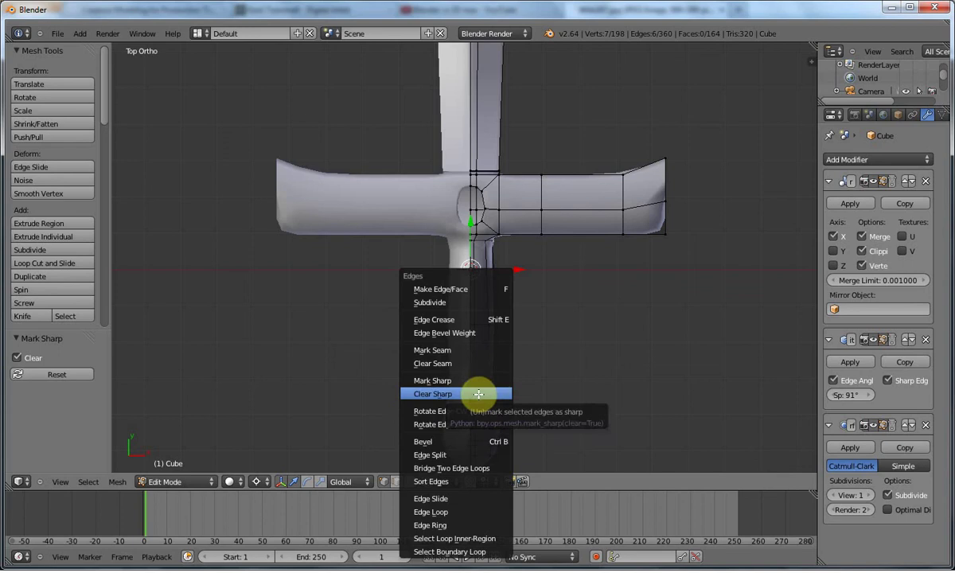
pyautogui.click(455, 381)
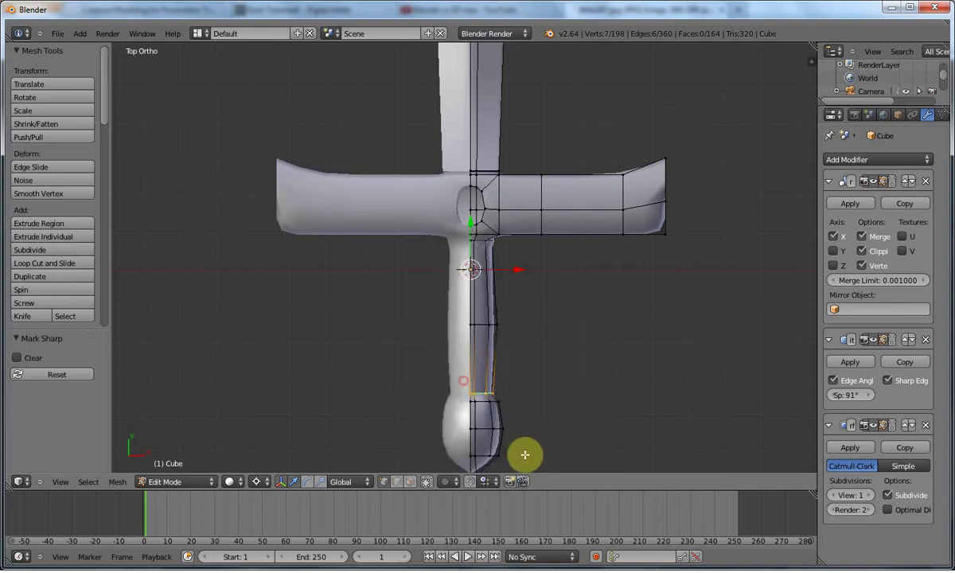
pyautogui.press('Tab')
pyautogui.moveTo(510, 403); pyautogui.dragTo(437, 327, button='middle')
pyautogui.press('Tab')
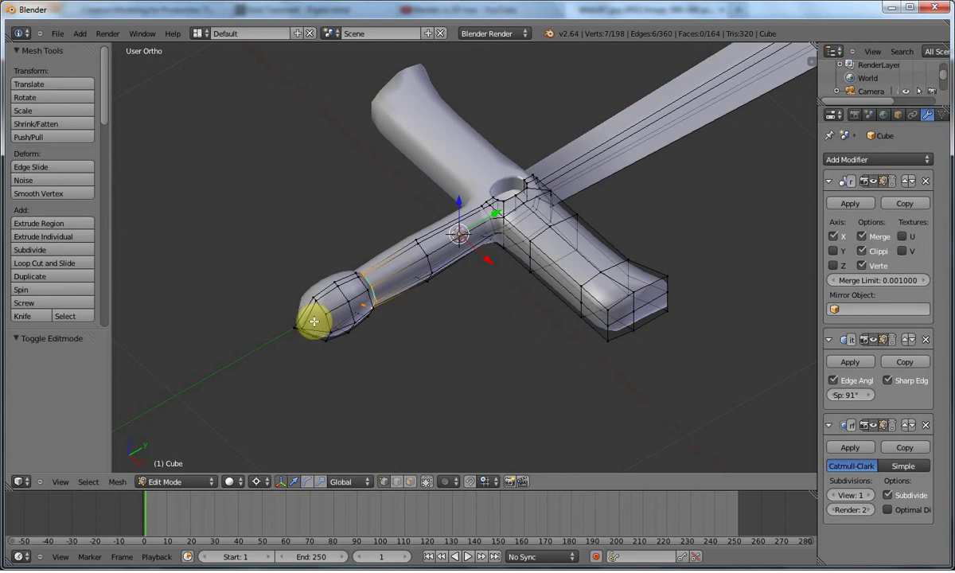
# Select the outer end of the crossguard in top view and move it about -0.155 along X to shorten the guard
pyautogui.moveTo(337, 358); pyautogui.dragTo(419, 381, button='middle')
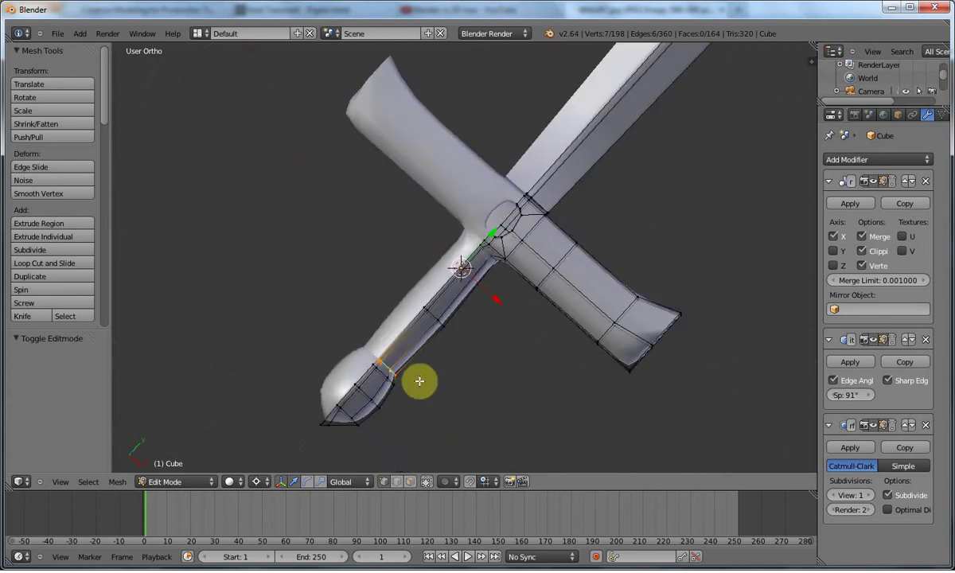
pyautogui.press('KP_1')
pyautogui.press('KP_7')
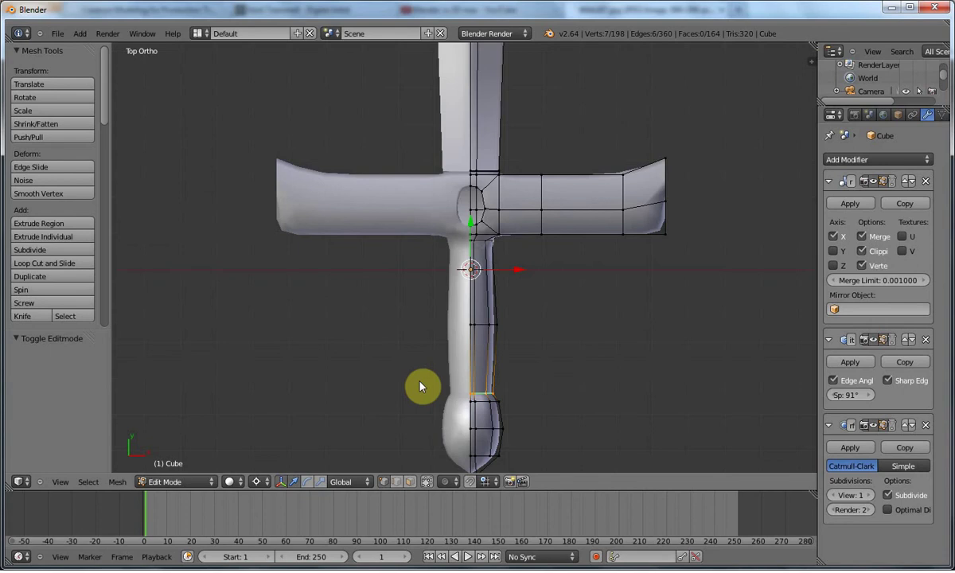
pyautogui.press('Tab')
pyautogui.scroll(-5, 475, 335)
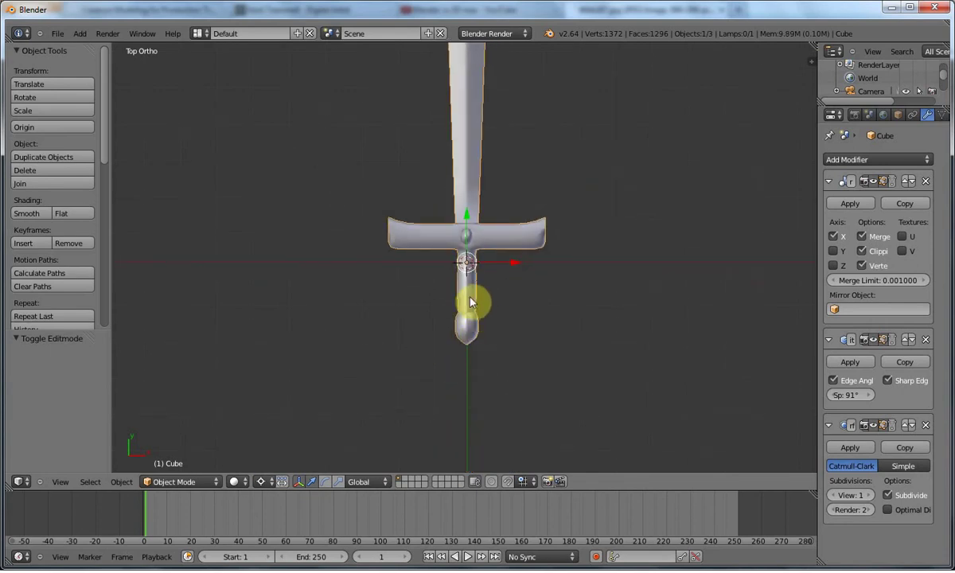
pyautogui.press('Tab')
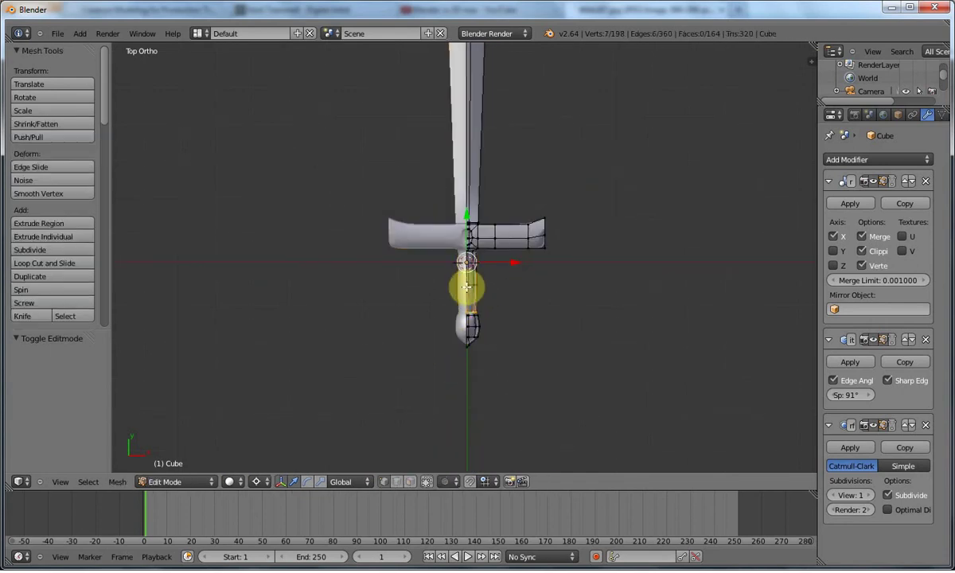
pyautogui.press('b')
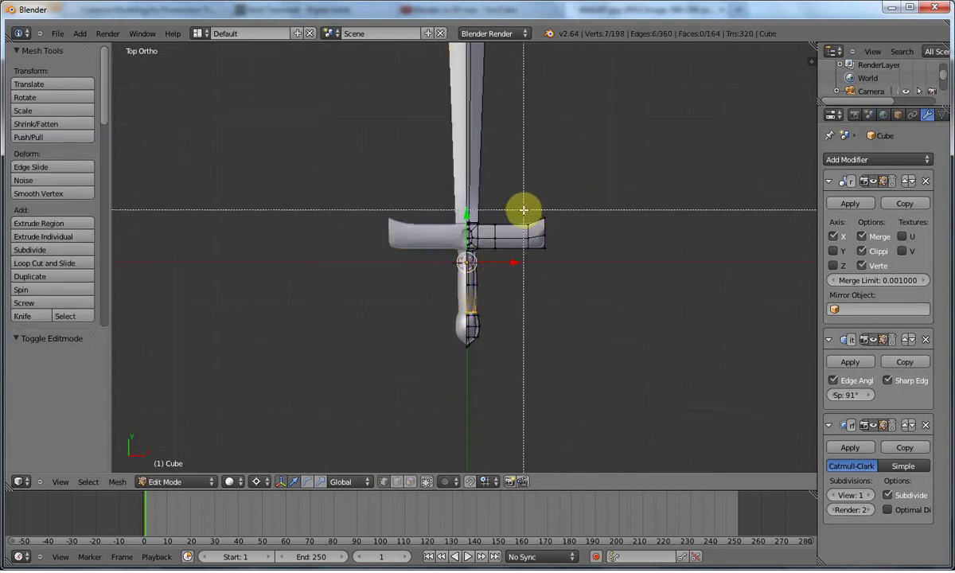
pyautogui.moveTo(523, 208); pyautogui.dragTo(569, 262)
pyautogui.press('a')
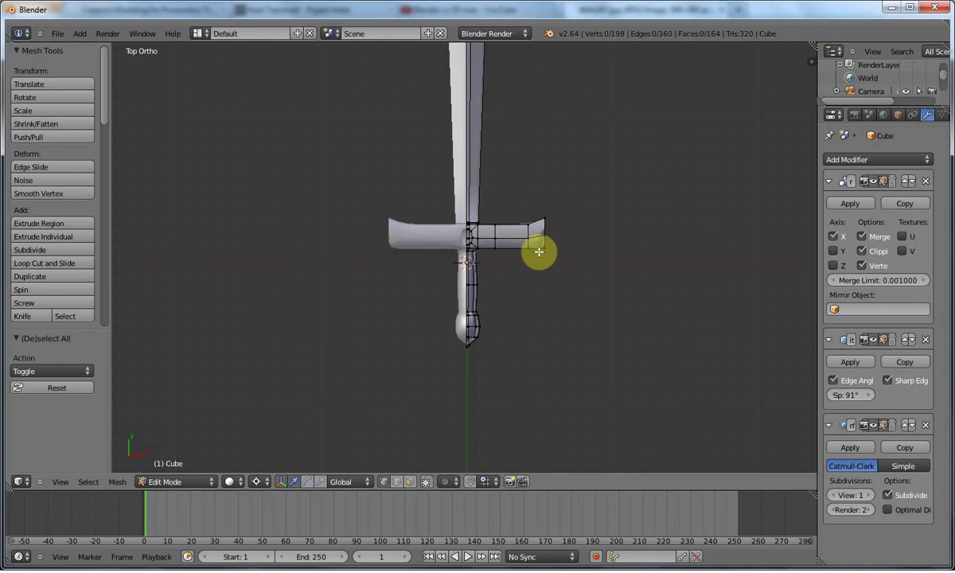
pyautogui.press('b')
pyautogui.moveTo(527, 220); pyautogui.dragTo(578, 270)
pyautogui.press('g')
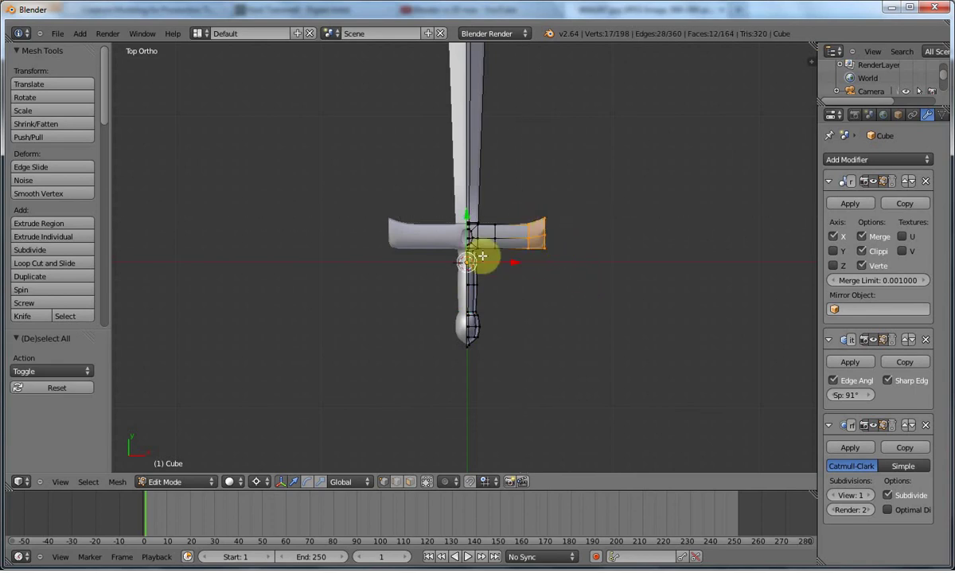
pyautogui.press('x')
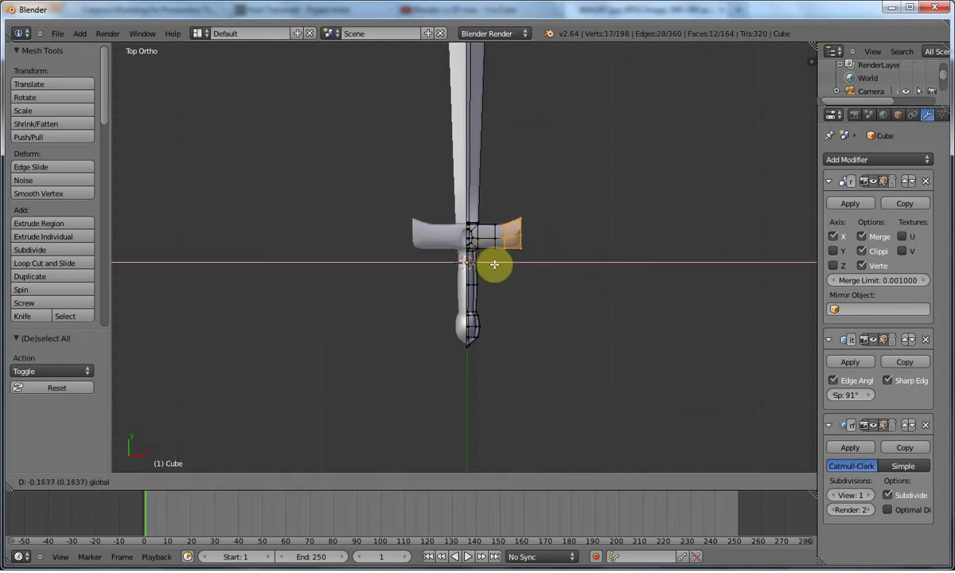
pyautogui.click(496, 264)
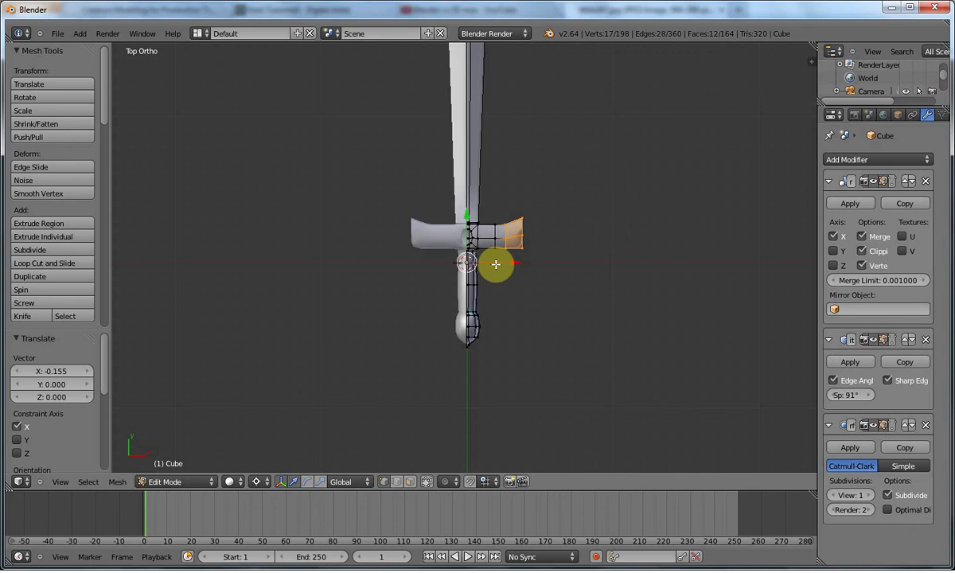
# Leave Edit Mode and set the pivot point to Median Point
pyautogui.press('Tab')
pyautogui.scroll(3, 497, 269)
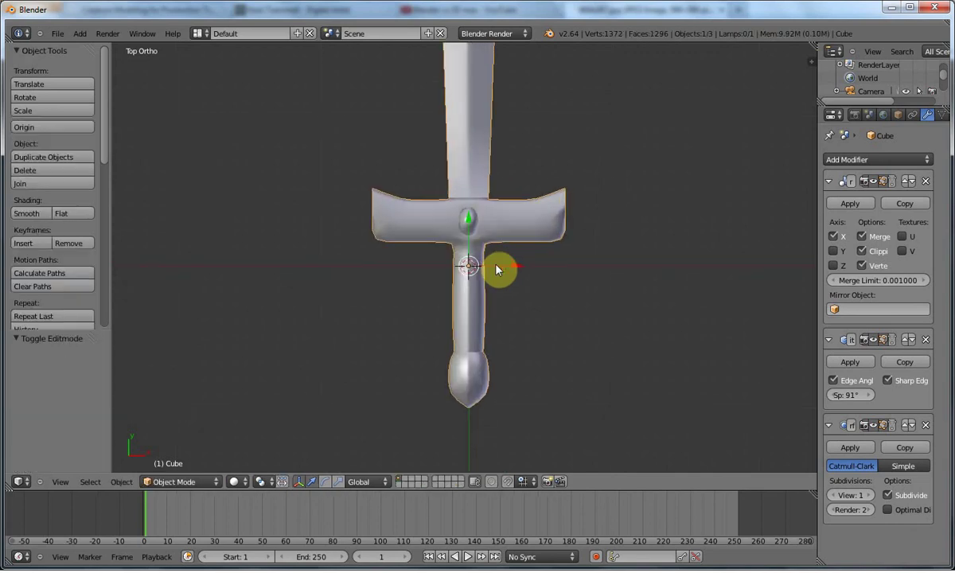
pyautogui.scroll(2, 496, 269)
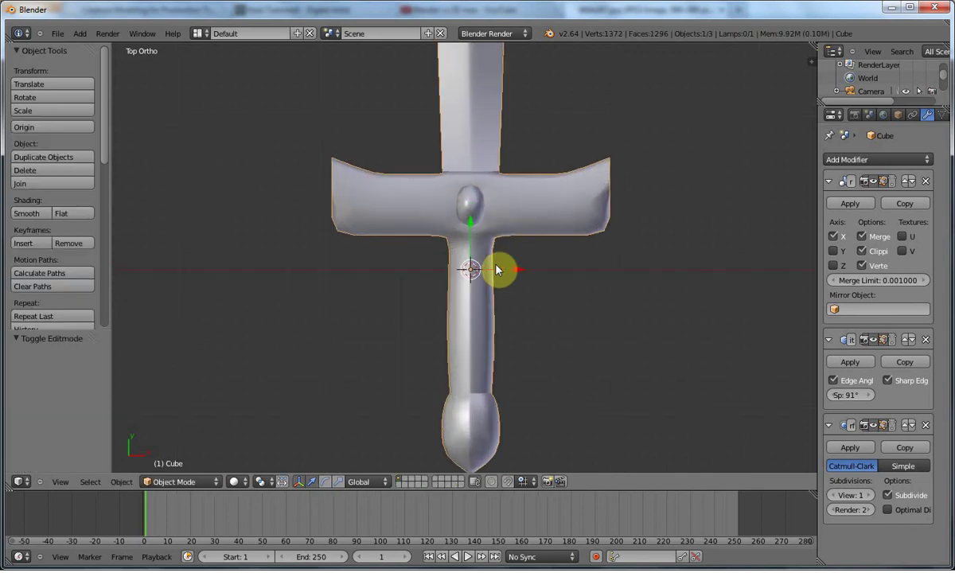
pyautogui.click(259, 482)
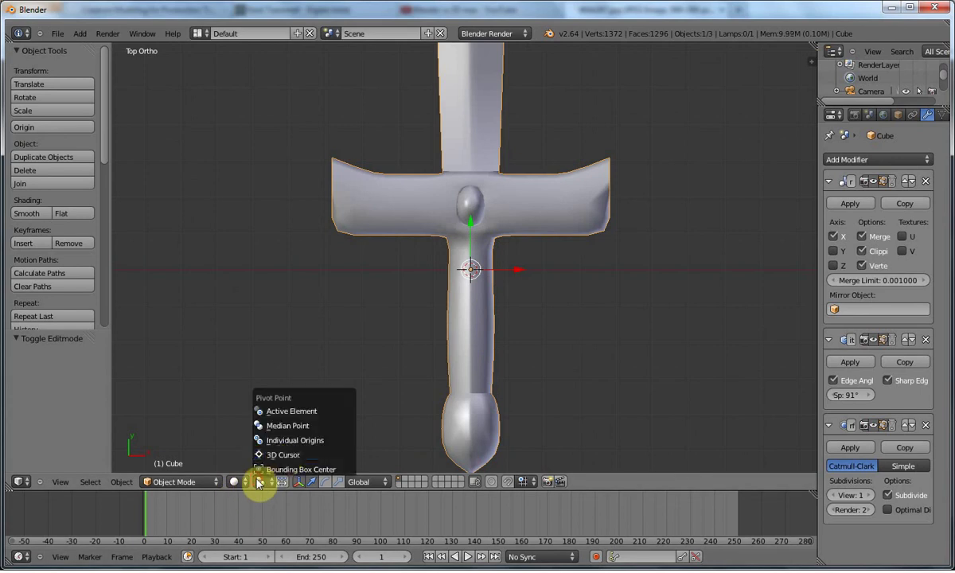
pyautogui.click(280, 427)
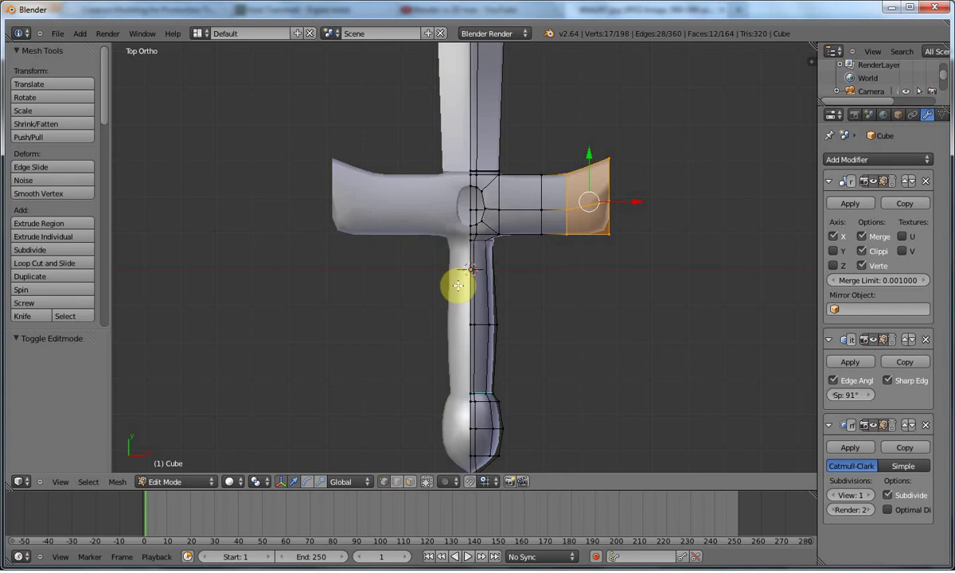
# Add a 12-vertex cylinder with radius 1 and depth 2 at the 3D cursor in Object Mode
pyautogui.press('Tab')
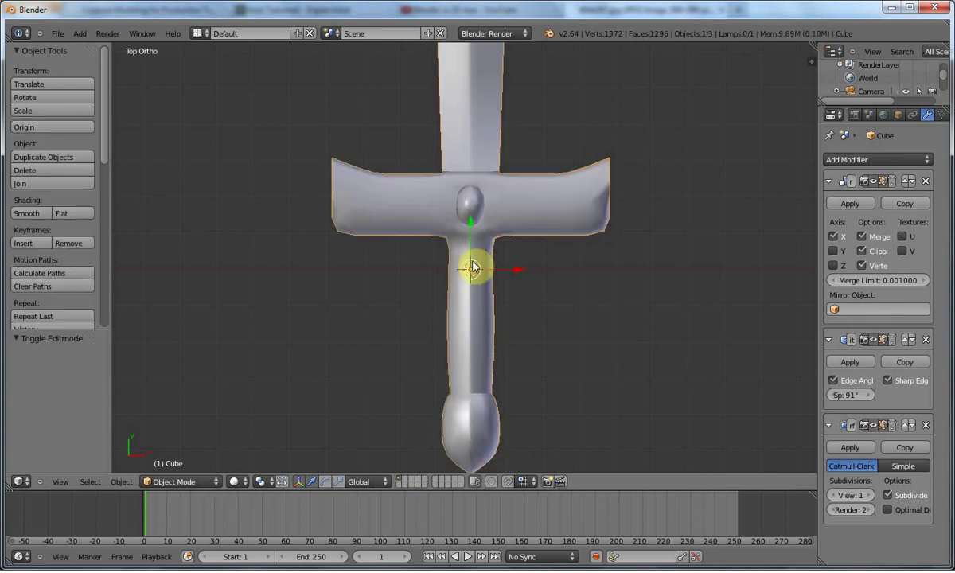
pyautogui.scroll(-5, 494, 275)
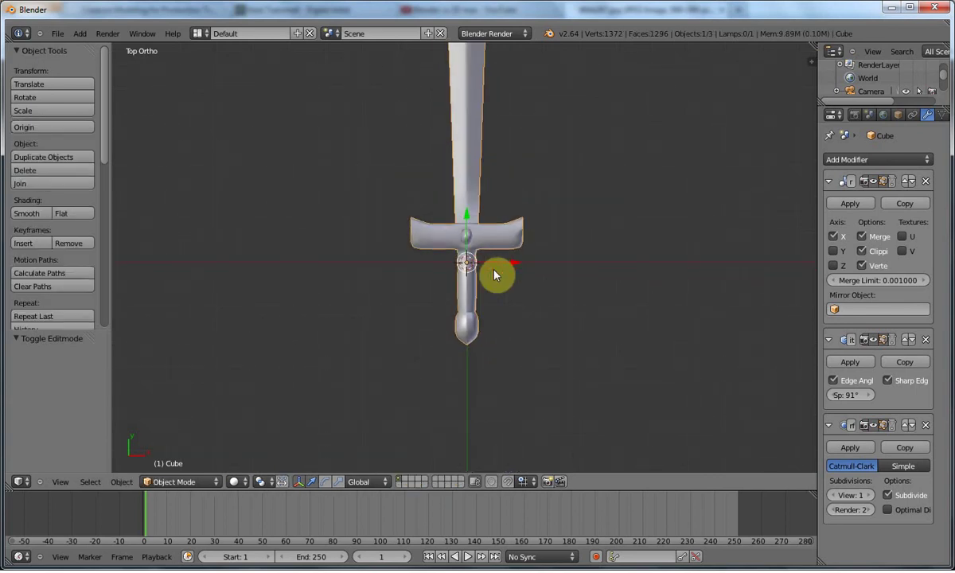
pyautogui.hotkey('shift', 'a')
pyautogui.moveTo(494, 271)
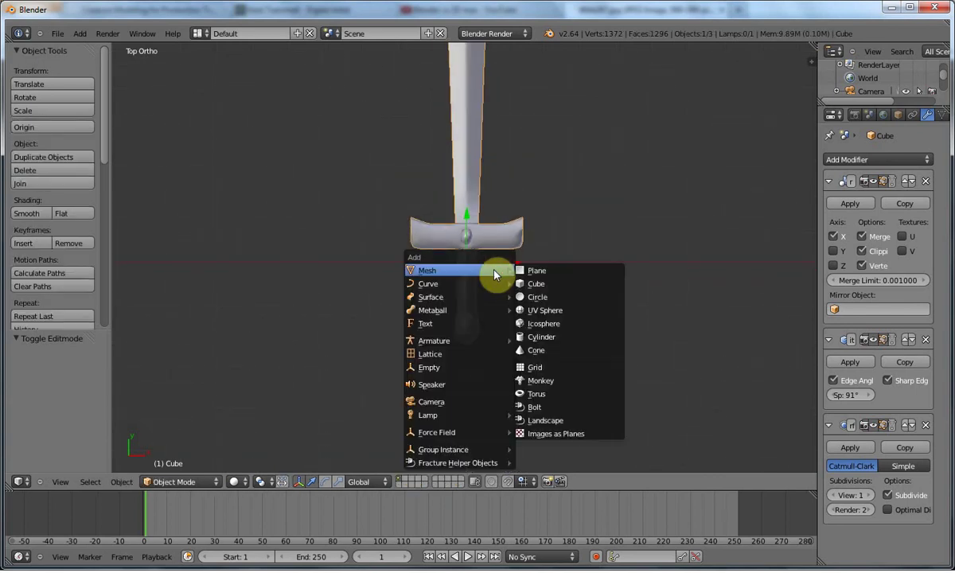
pyautogui.click(540, 337)
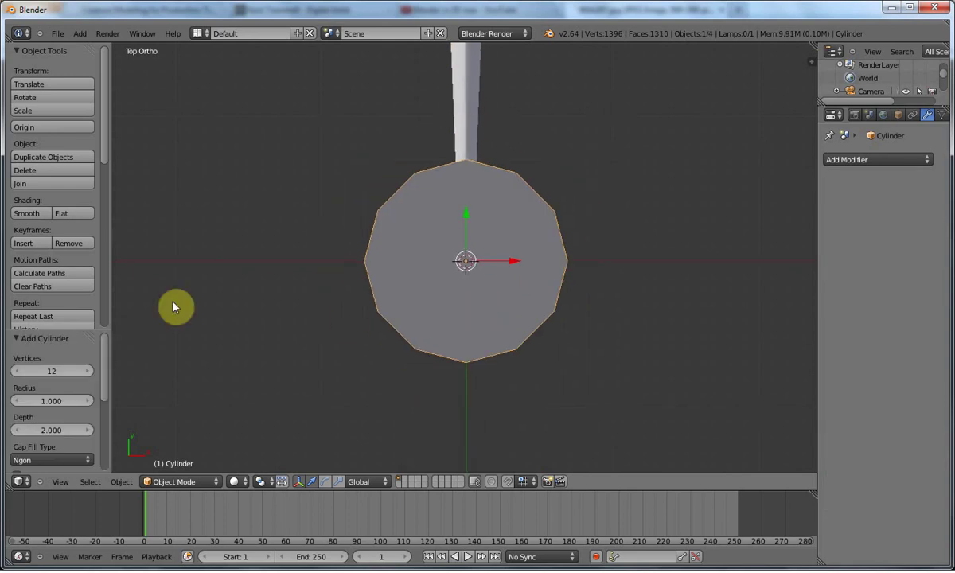
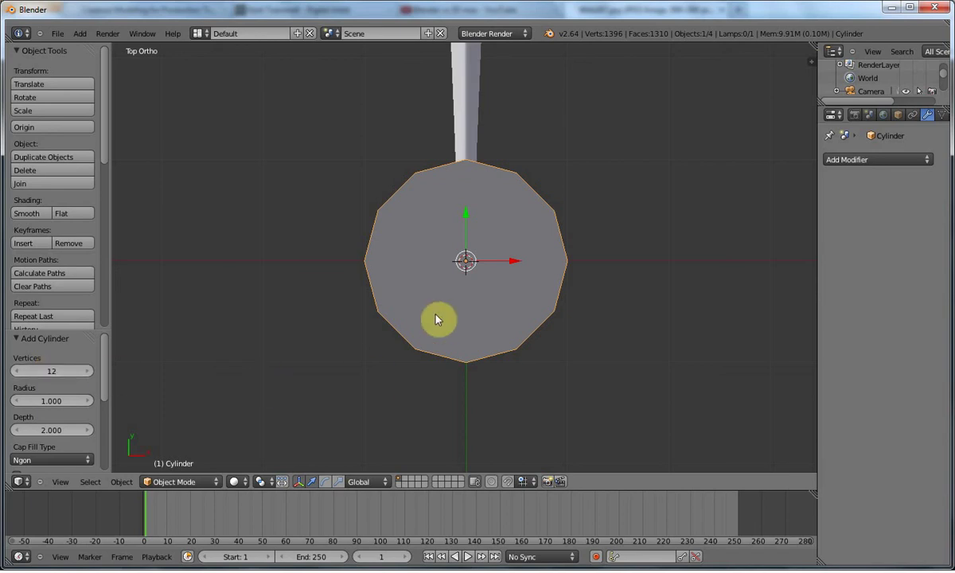
pyautogui.press('KP_1')
pyautogui.press('KP_3')
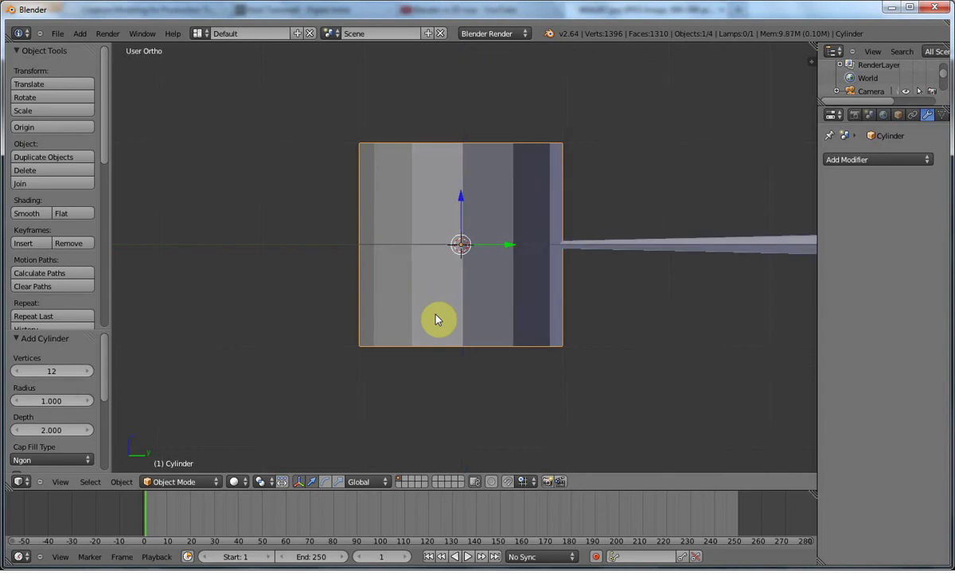
pyautogui.press('r')
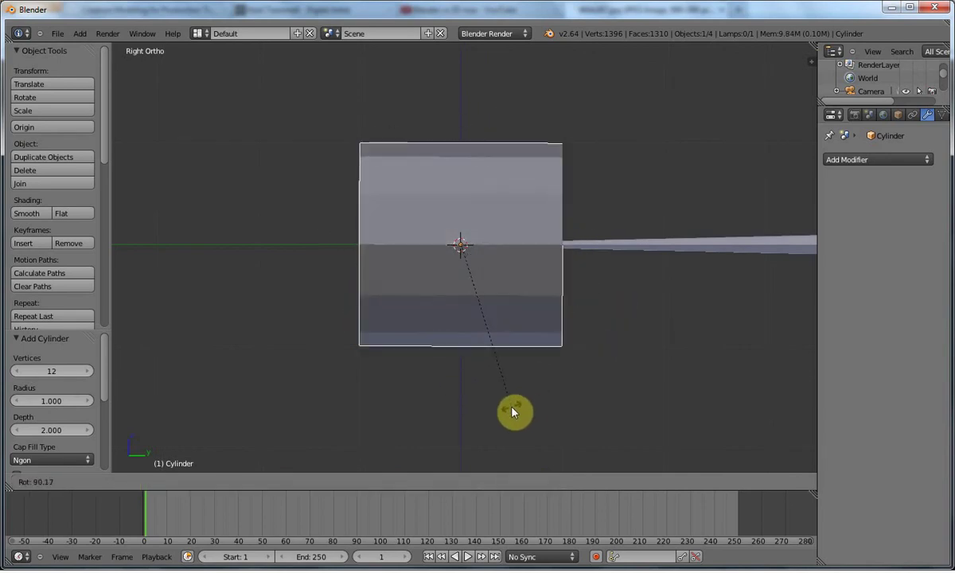
pyautogui.write('9')
pyautogui.press('Escape')
# In Edit Mode, rotate the cylinder mesh 90° about X and scale it uniformly to about 0.083
pyautogui.press('Tab')
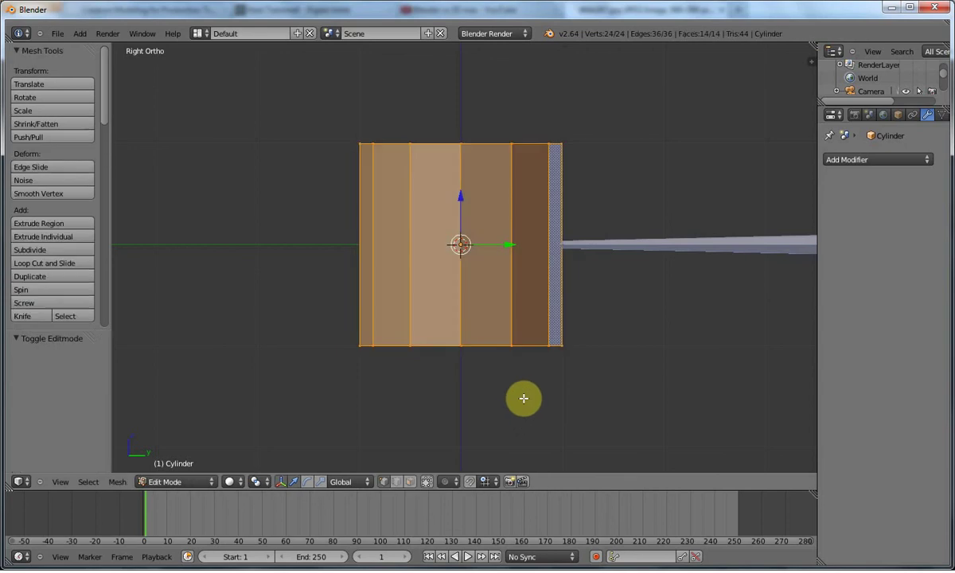
pyautogui.write('r90')
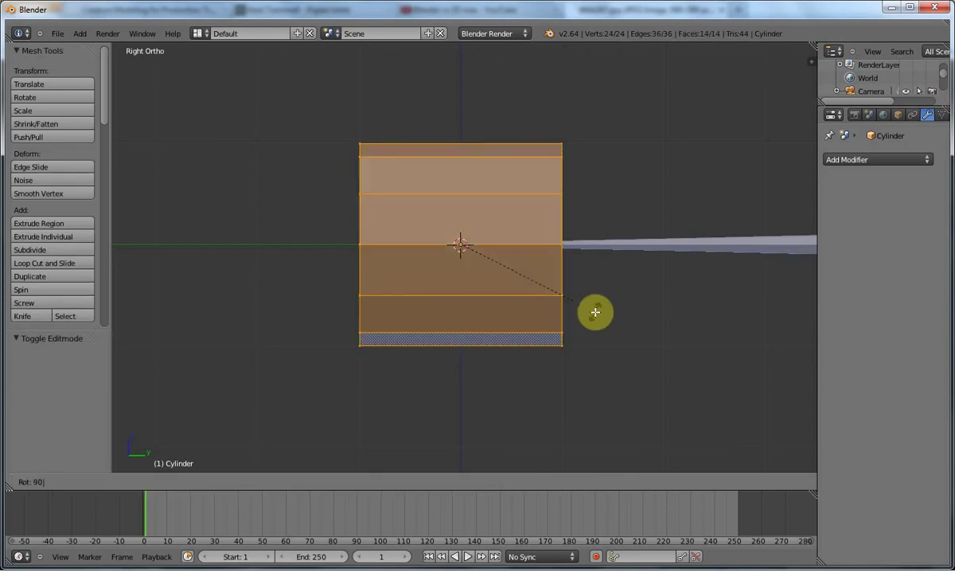
pyautogui.press('Return')
pyautogui.press('s')
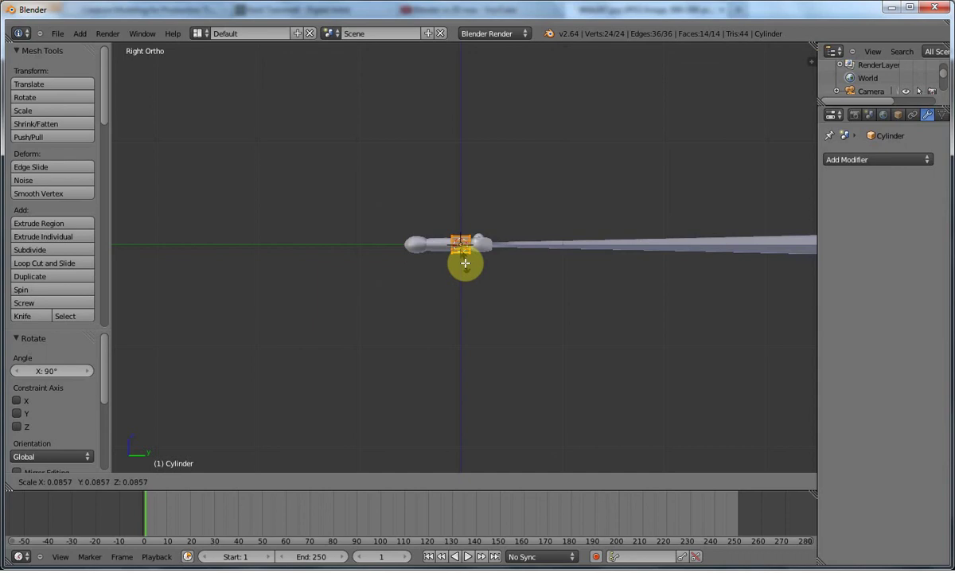
pyautogui.click(466, 262)
# Examine how the cylinder's size and end cap sit around the handle from the top, front and an oblique angle
pyautogui.press('KP_1')
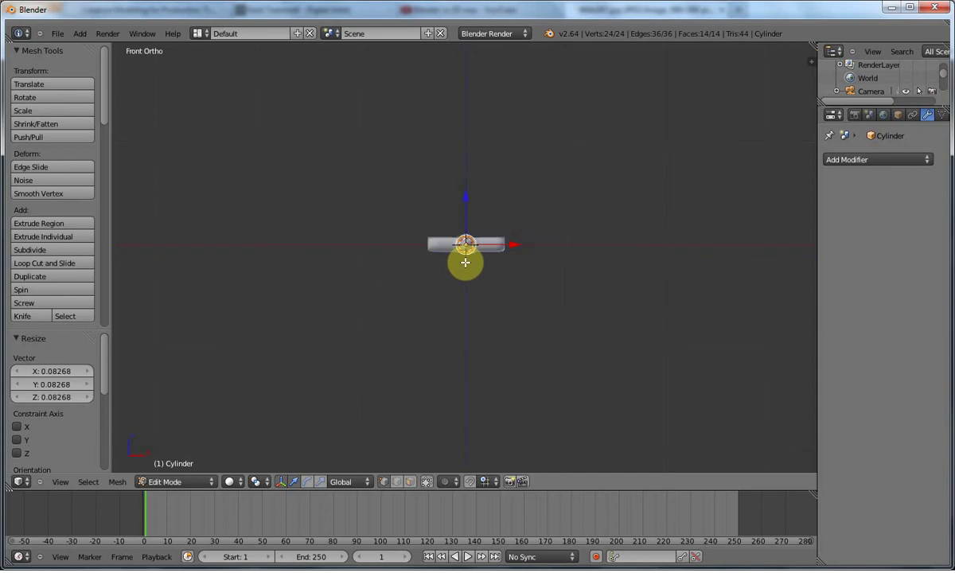
pyautogui.press('KP_7')
pyautogui.scroll(10, 466, 262)
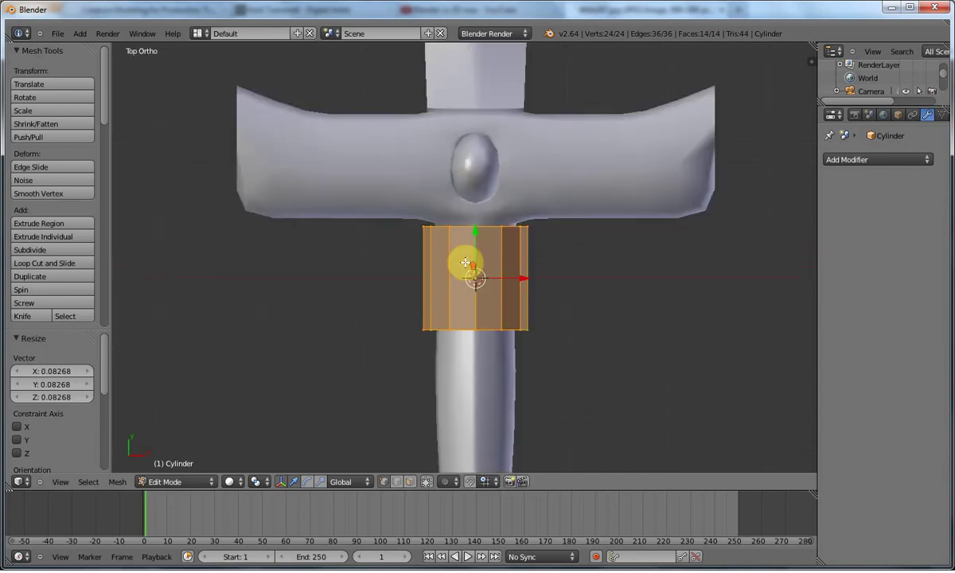
pyautogui.moveTo(511, 275); pyautogui.dragTo(486, 196, button='middle')
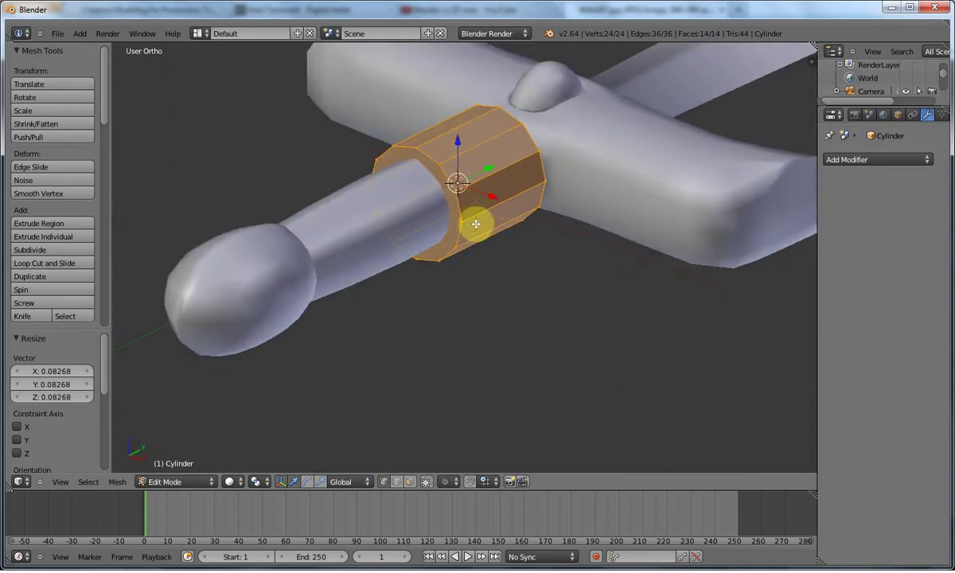
pyautogui.press('a')
pyautogui.rightClick(460, 228)
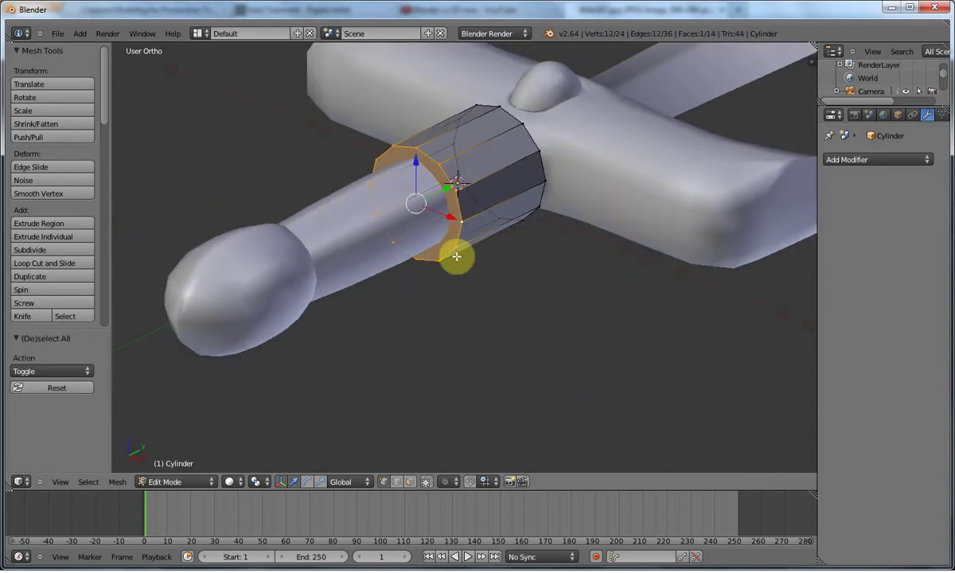
pyautogui.press('KP_1')
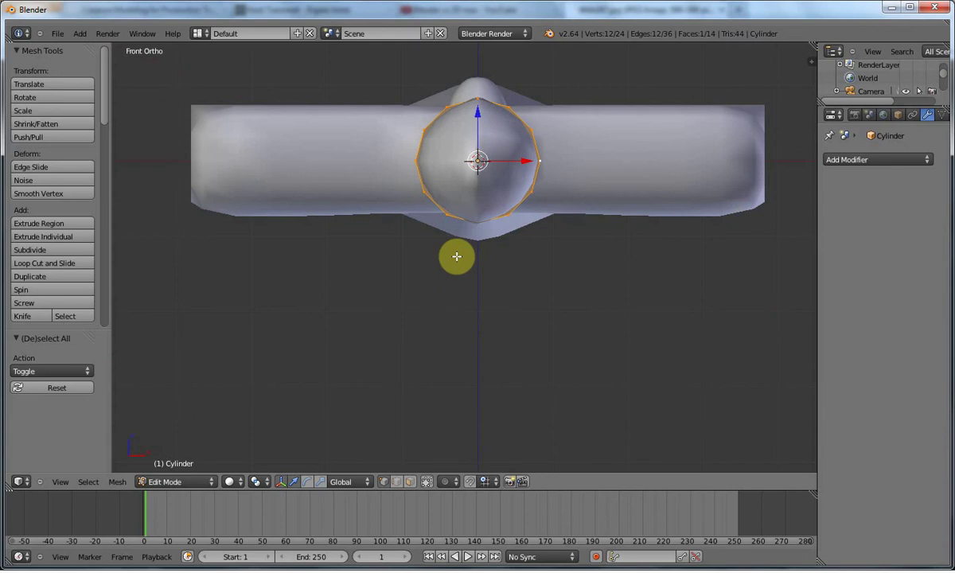
pyautogui.moveTo(457, 256); pyautogui.dragTo(433, 302, button='middle')
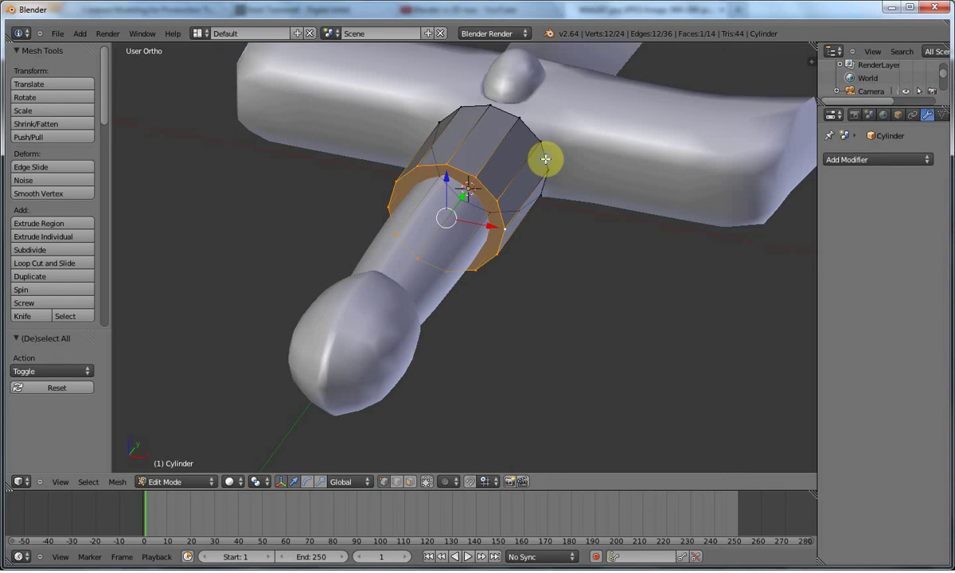
# Try to extrude the entire cylinder mesh in place, and undo the extrusion
pyautogui.press('a')
pyautogui.press('a')
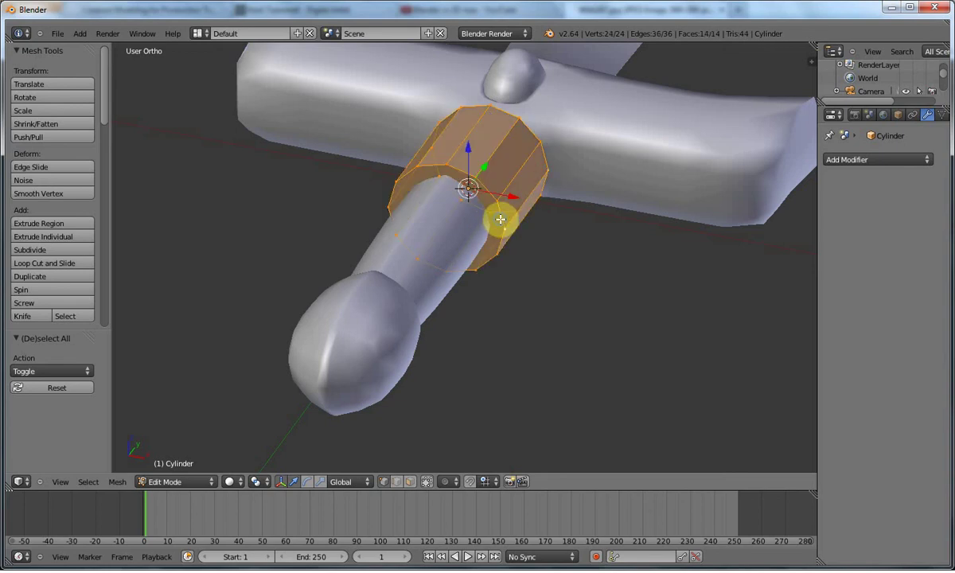
pyautogui.press('e')
pyautogui.click(529, 270)
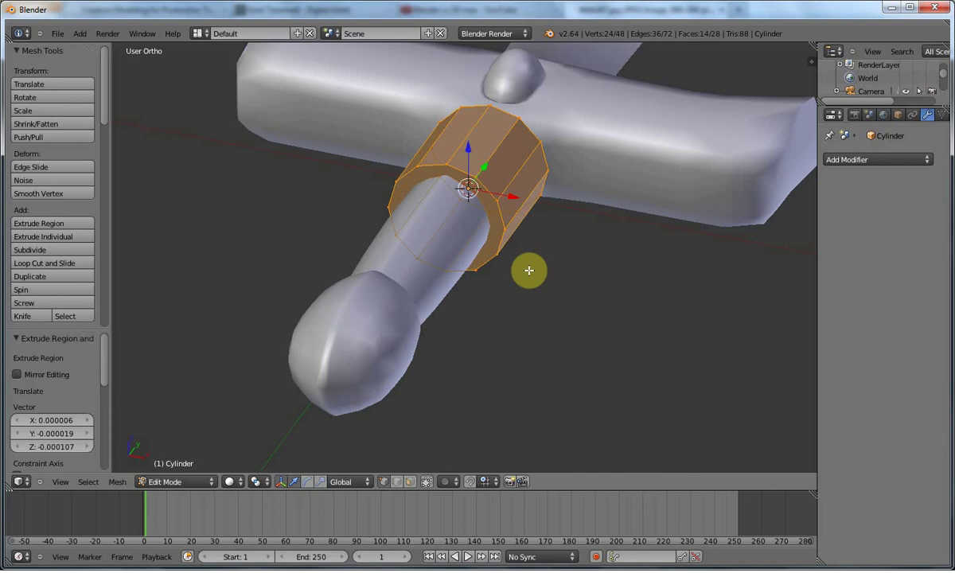
pyautogui.hotkey('ctrl', 'z')
# Select both end caps of the cylinder in face mode and delete their vertices
pyautogui.press('a')
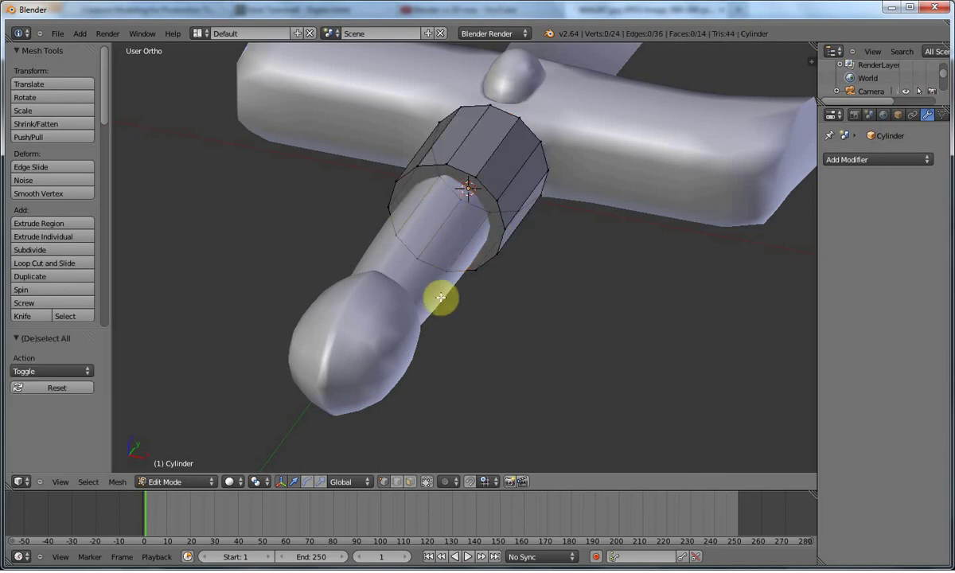
pyautogui.rightClick(443, 220)
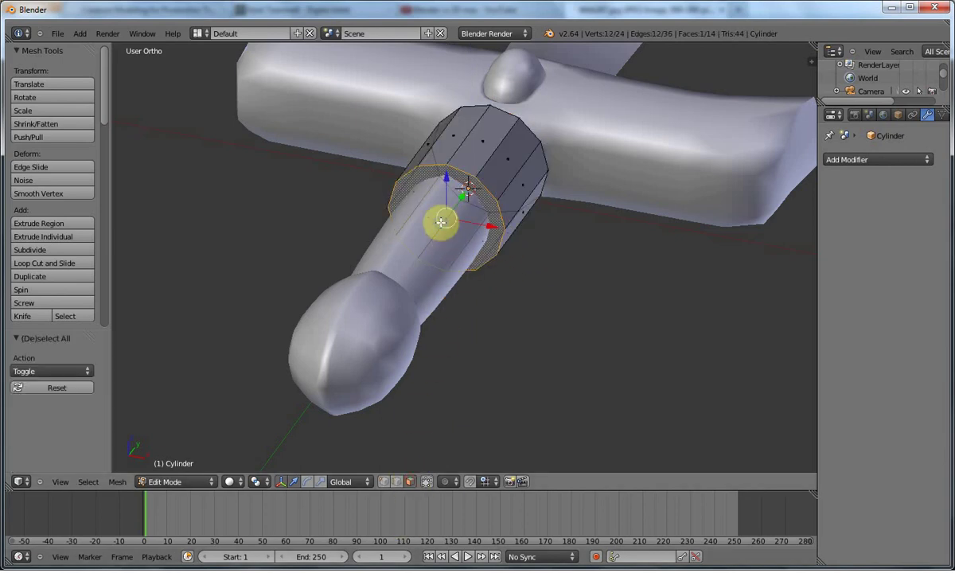
pyautogui.keyDown('shift'); pyautogui.rightClick(493, 159); pyautogui.keyUp('shift')
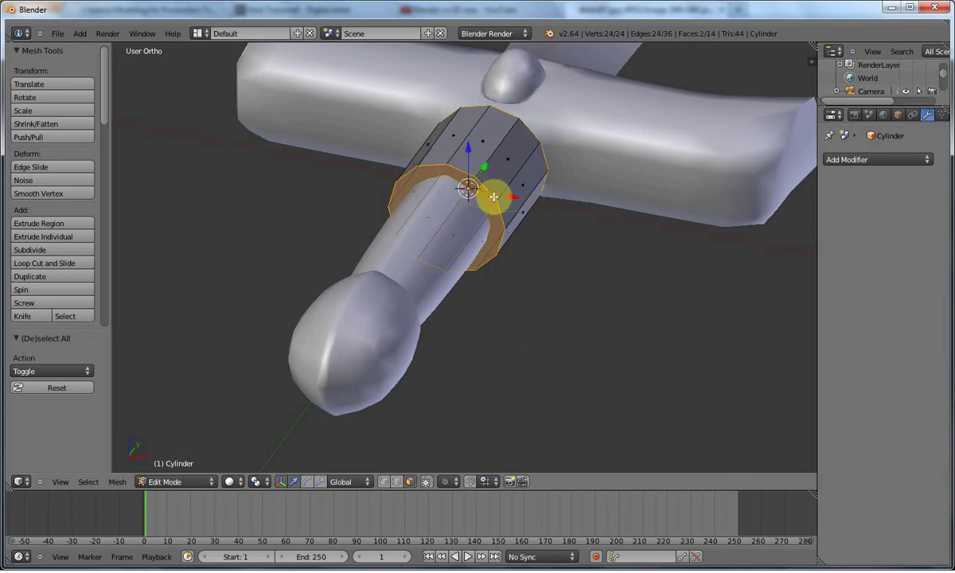
pyautogui.press('x')
pyautogui.click(495, 199)
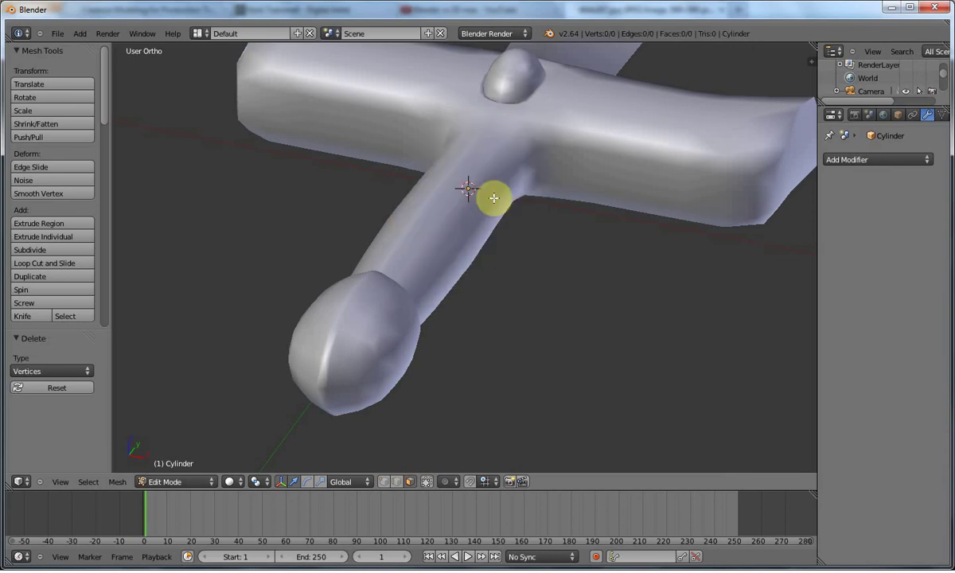
# Undo the vertex deletion and delete the cylinder's two end caps as faces, keeping the side walls
pyautogui.hotkey('ctrl', 'z')
pyautogui.press('x')
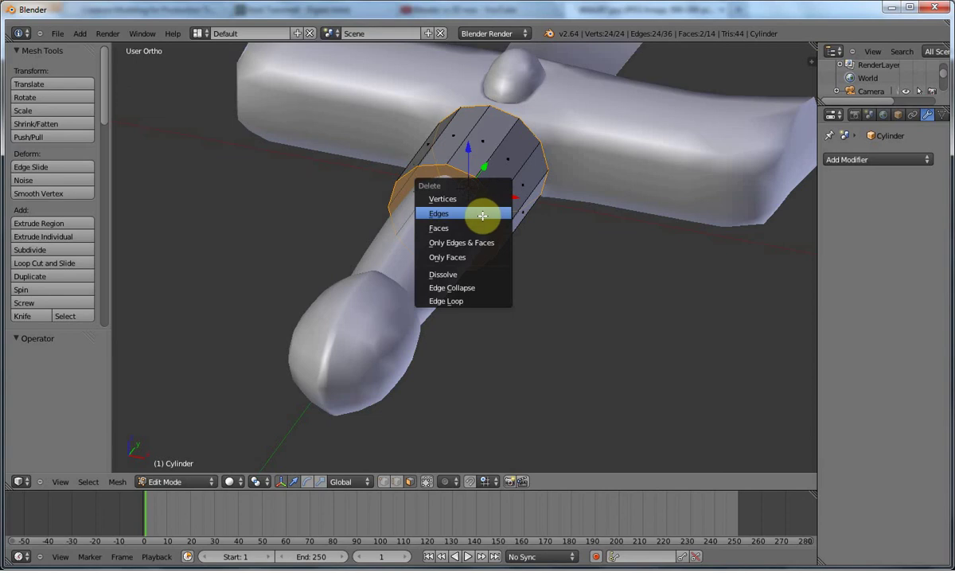
pyautogui.click(474, 228)
pyautogui.moveTo(474, 227); pyautogui.dragTo(477, 145, button='middle')
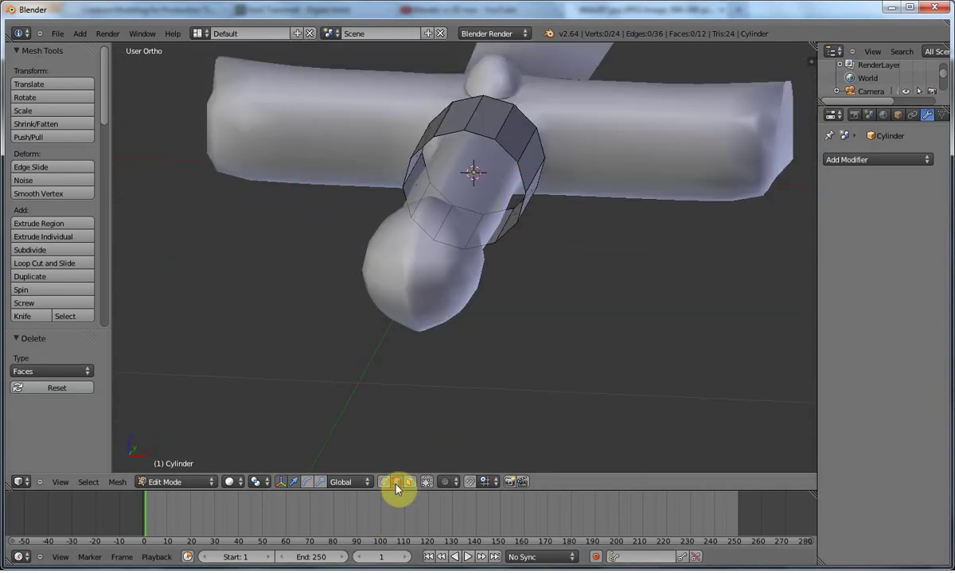
# Extrude the entire open cylinder mesh and scale the extrusion inward to about 0.77 on X and Z, excluding Y, for wall thickness
pyautogui.keyDown('alt'); pyautogui.rightClick(514, 157); pyautogui.keyUp('alt')
pyautogui.moveTo(524, 170); pyautogui.dragTo(507, 170, button='middle')
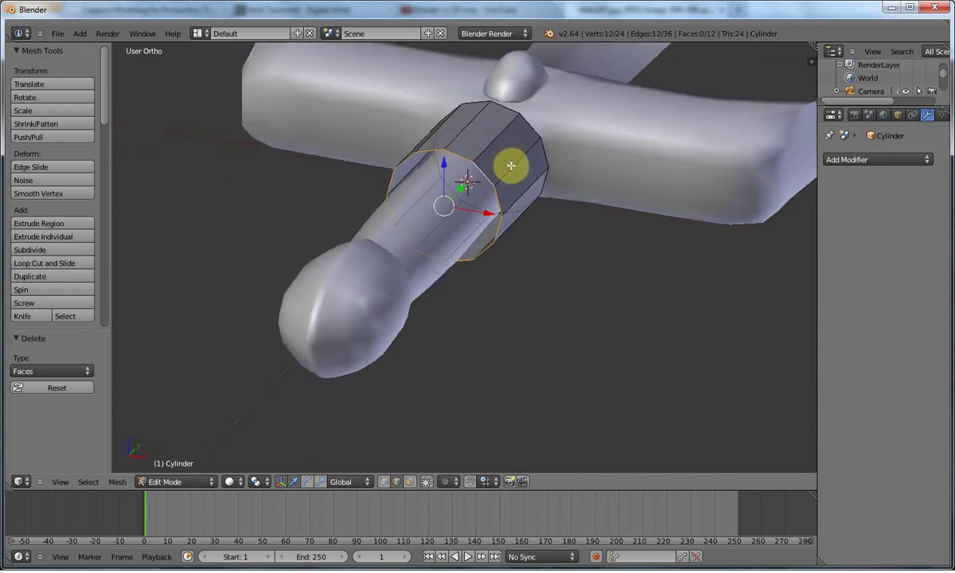
pyautogui.press('a')
pyautogui.press('a')
pyautogui.press('e')
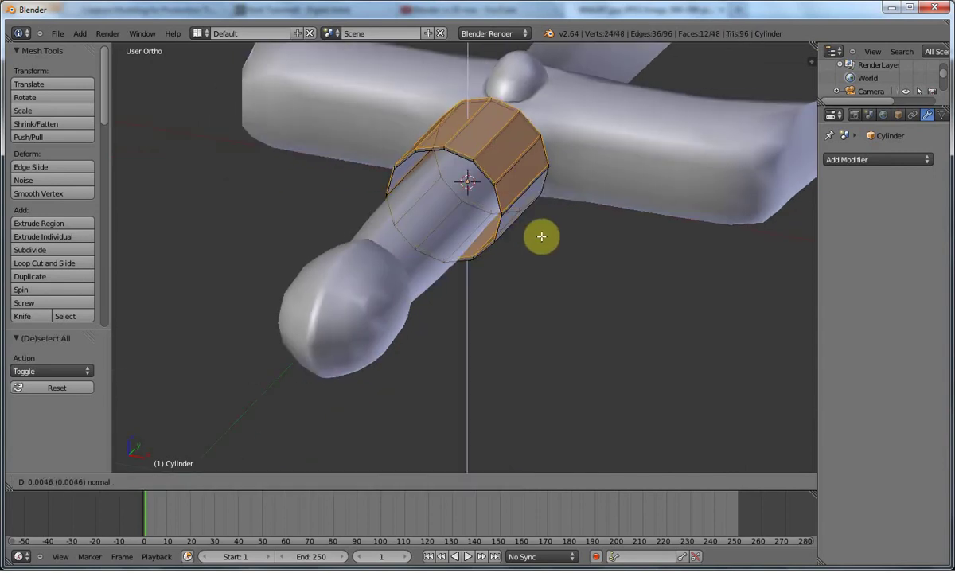
pyautogui.press('s')
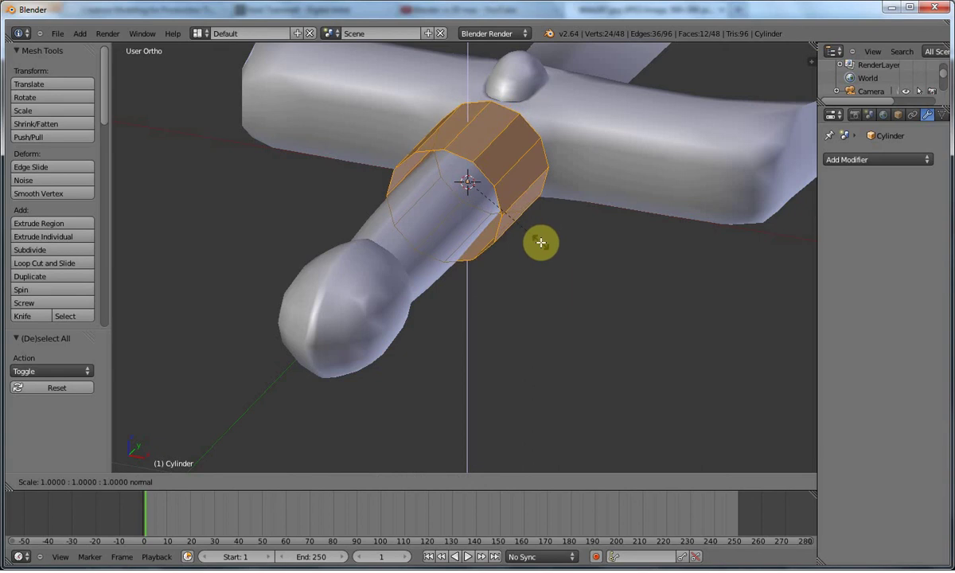
pyautogui.hotkey('shift', 'y')
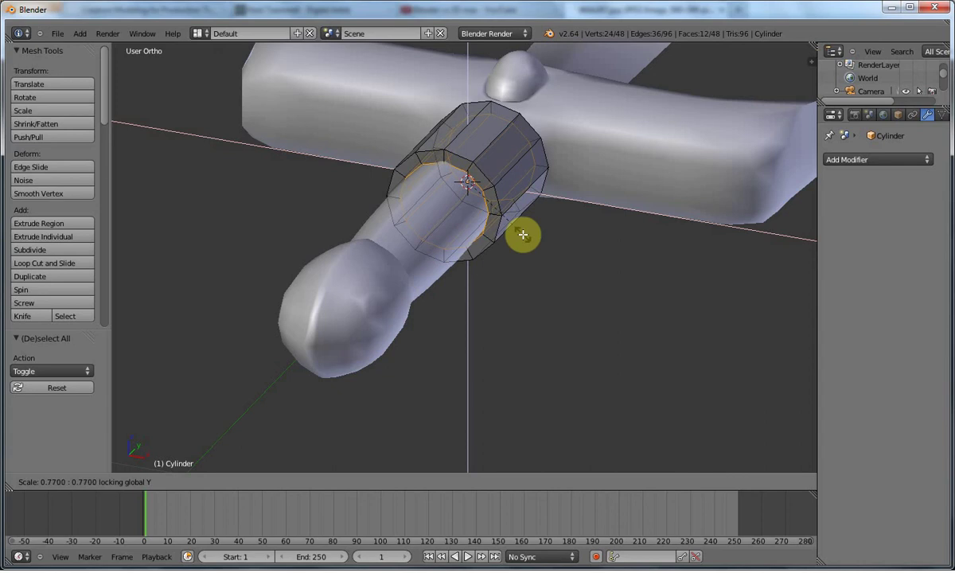
# Scale the selected faces of the cylindrical collar to 0.77, excluding the global Y axis, and clear the selection
pyautogui.click(523, 235)
pyautogui.press('a')
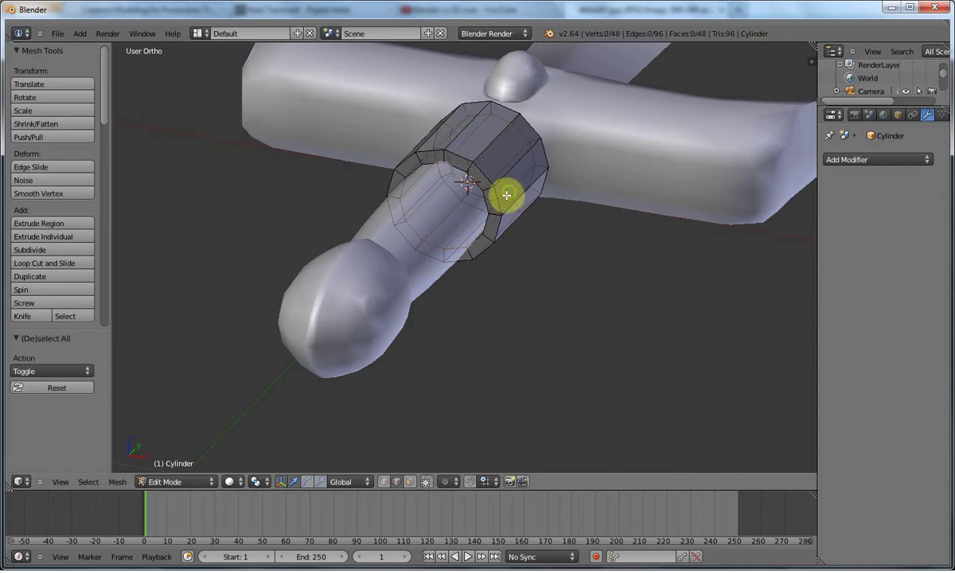
pyautogui.moveTo(506, 195); pyautogui.dragTo(480, 223, button='middle')
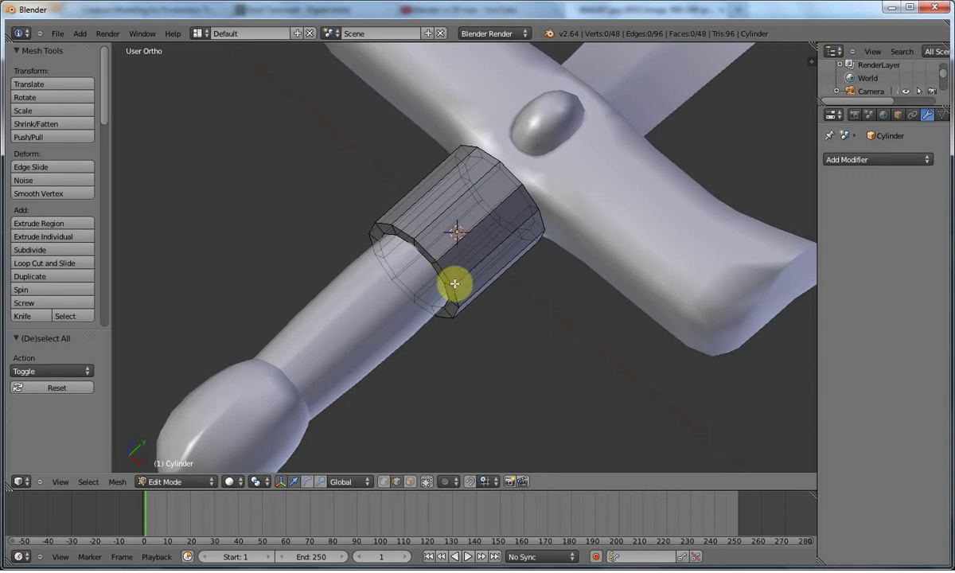
pyautogui.moveTo(472, 267); pyautogui.dragTo(418, 217, button='middle')
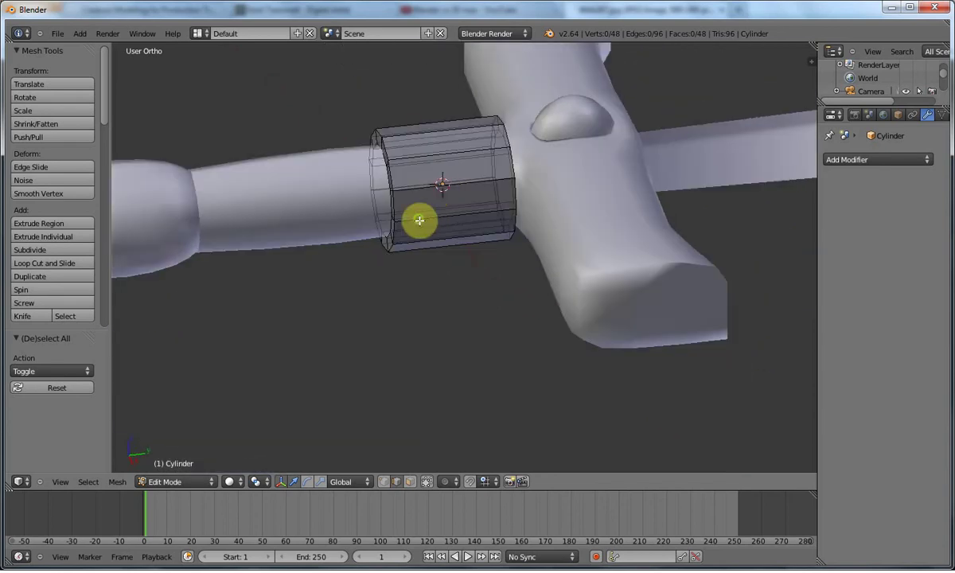
pyautogui.keyDown('alt'); pyautogui.rightClick(456, 188); pyautogui.keyUp('alt')
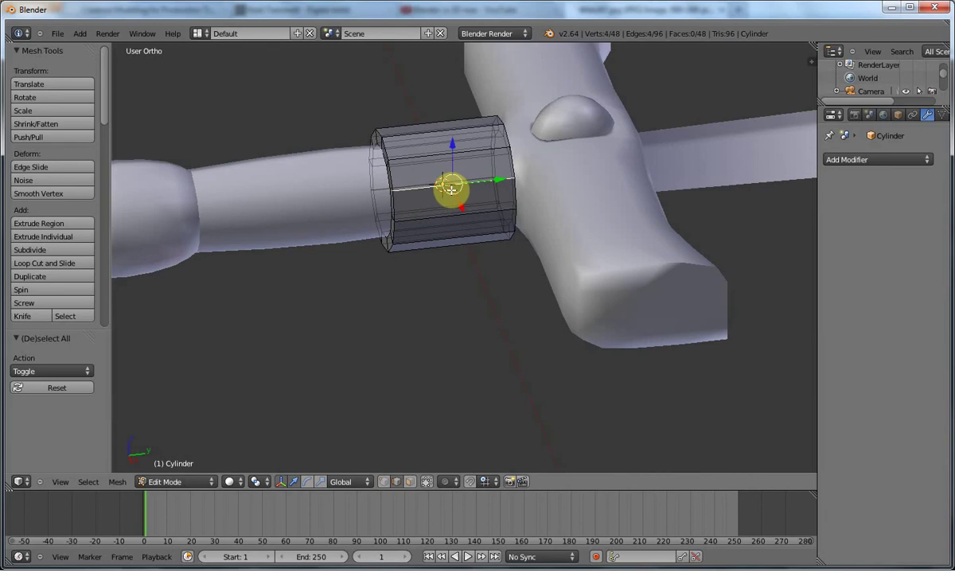
pyautogui.moveTo(439, 160)
pyautogui.mouseDown(button='middle')
pyautogui.moveTo(452, 171)
pyautogui.moveTo(441, 156)
pyautogui.mouseUp(button='middle')
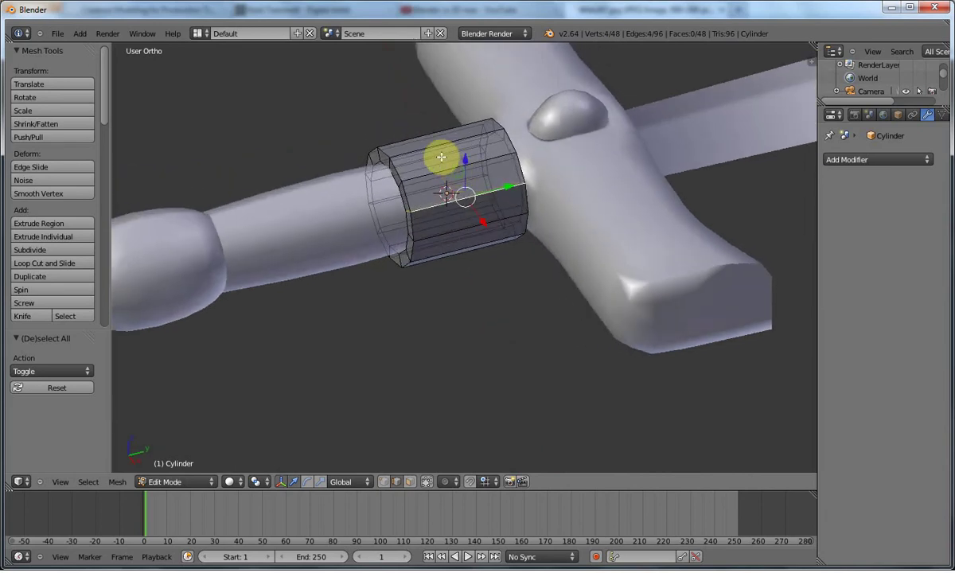
pyautogui.rightClick(438, 170)
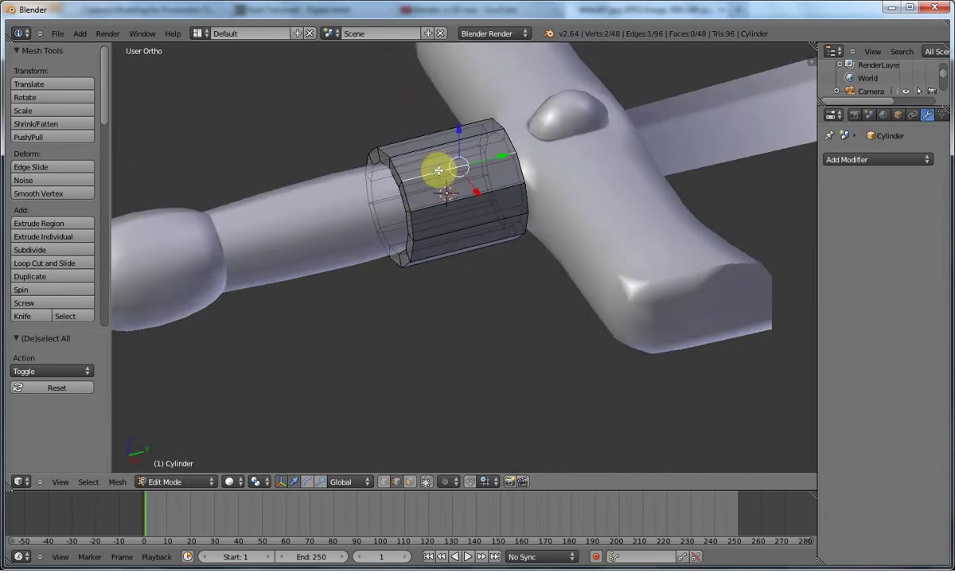
pyautogui.press('g')
pyautogui.press('x')
pyautogui.keyDown('alt'); pyautogui.rightClick(442, 173); pyautogui.keyUp('alt')
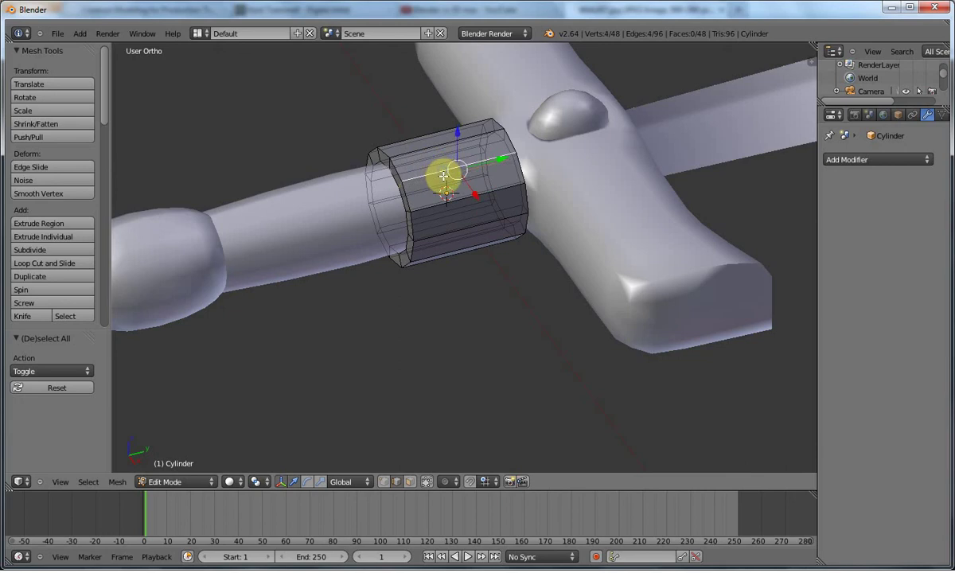
pyautogui.keyDown('alt'); pyautogui.keyDown('shift'); pyautogui.rightClick(458, 229); pyautogui.keyUp('shift'); pyautogui.keyUp('alt')
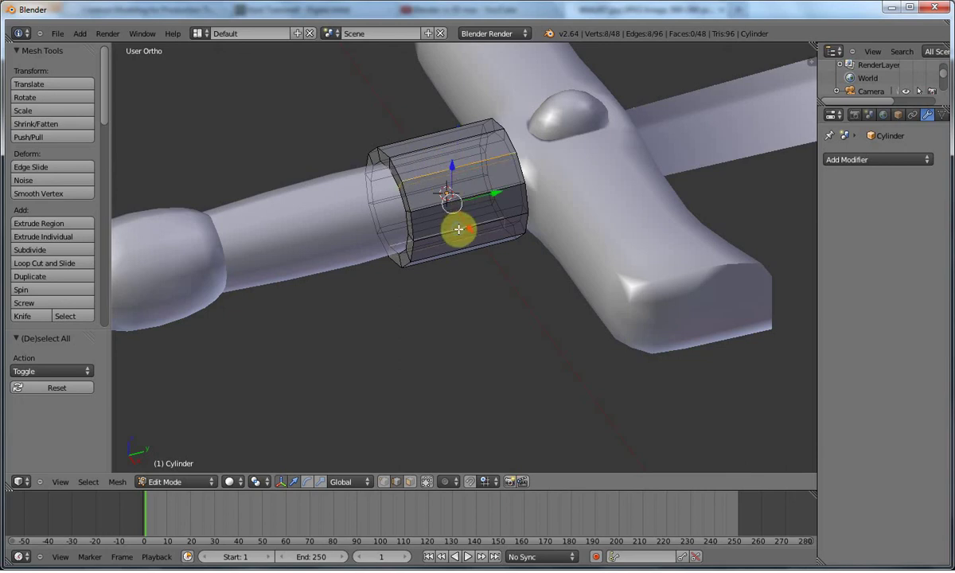
pyautogui.moveTo(459, 229); pyautogui.dragTo(517, 201, button='middle')
pyautogui.hotkey('ctrl', 'z')
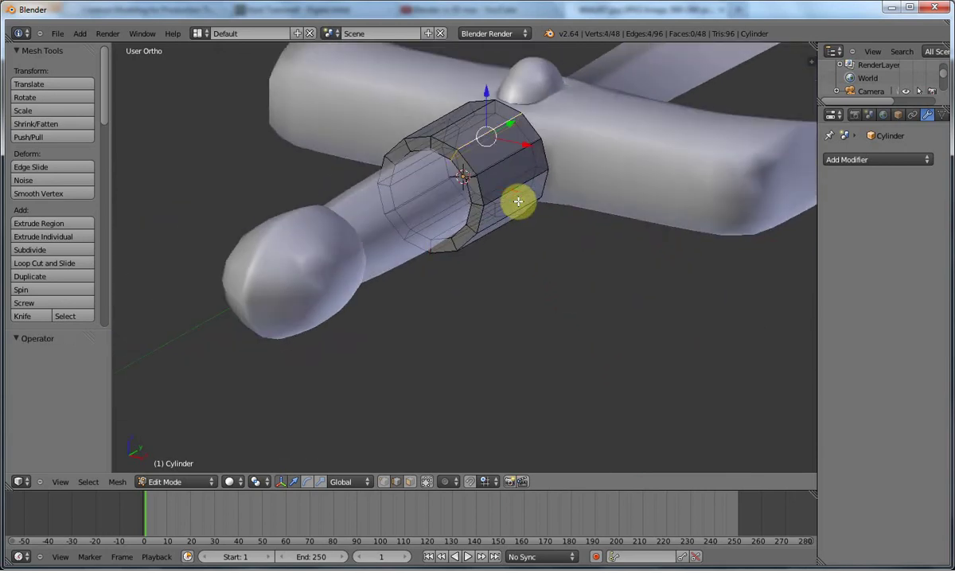
pyautogui.press('KP_1')
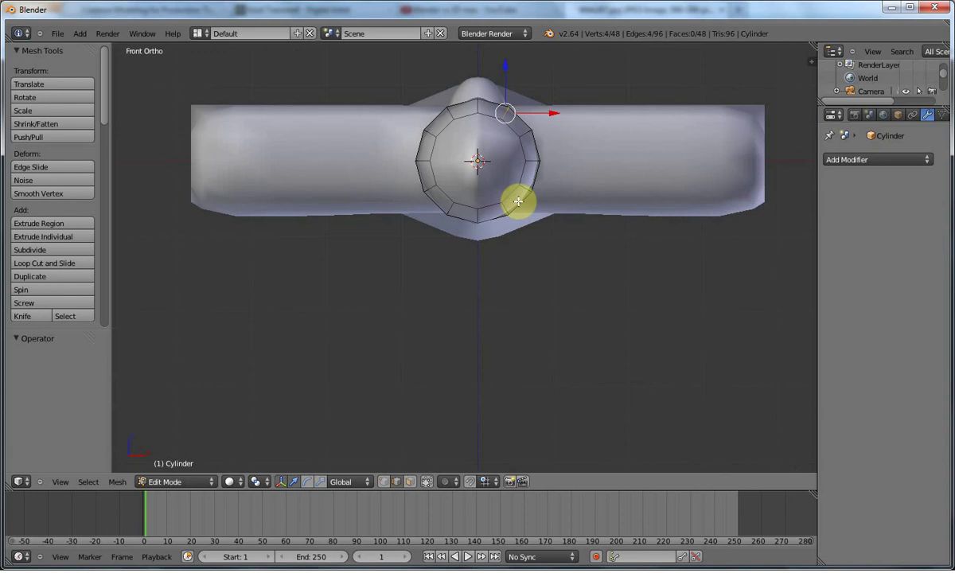
pyautogui.keyDown('alt'); pyautogui.keyDown('shift'); pyautogui.rightClick(531, 160); pyautogui.keyUp('shift'); pyautogui.keyUp('alt')
pyautogui.press('a')
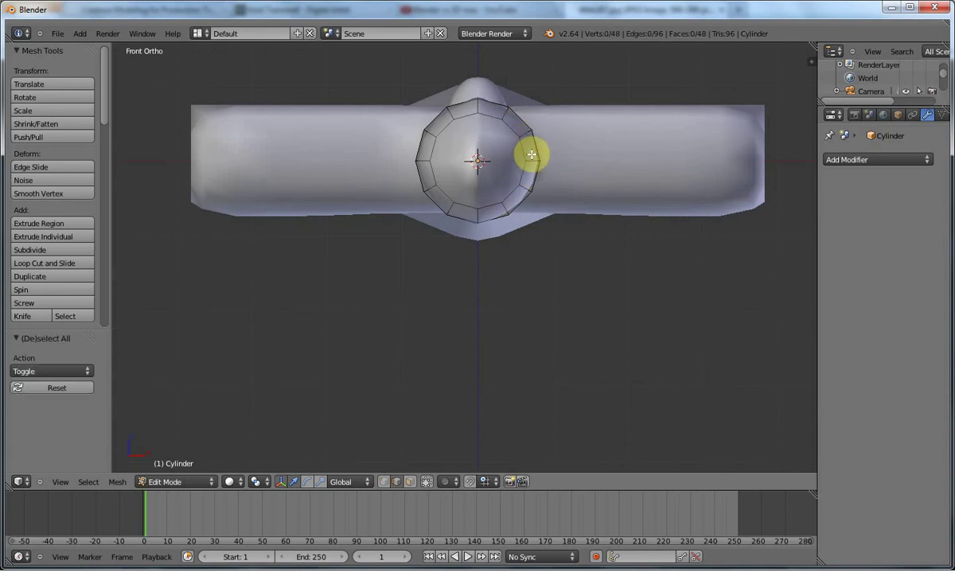
# Select every second lengthwise edge loop around the collar and delete them as edge loops to make it six-sided
pyautogui.rightClick(506, 113)
pyautogui.keyDown('shift'); pyautogui.rightClick(505, 110); pyautogui.keyUp('shift')
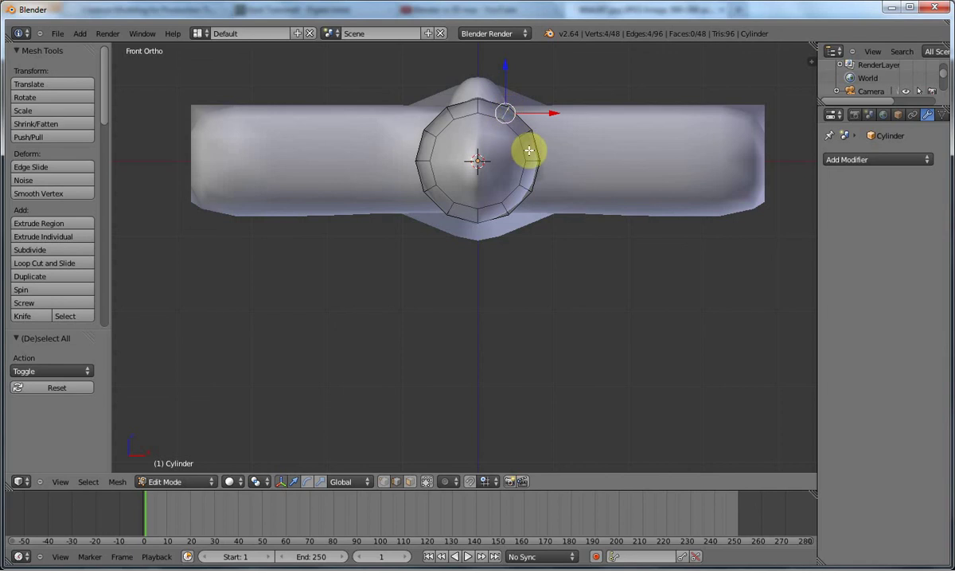
pyautogui.keyDown('alt'); pyautogui.keyDown('shift'); pyautogui.rightClick(506, 208); pyautogui.keyUp('shift'); pyautogui.keyUp('alt')
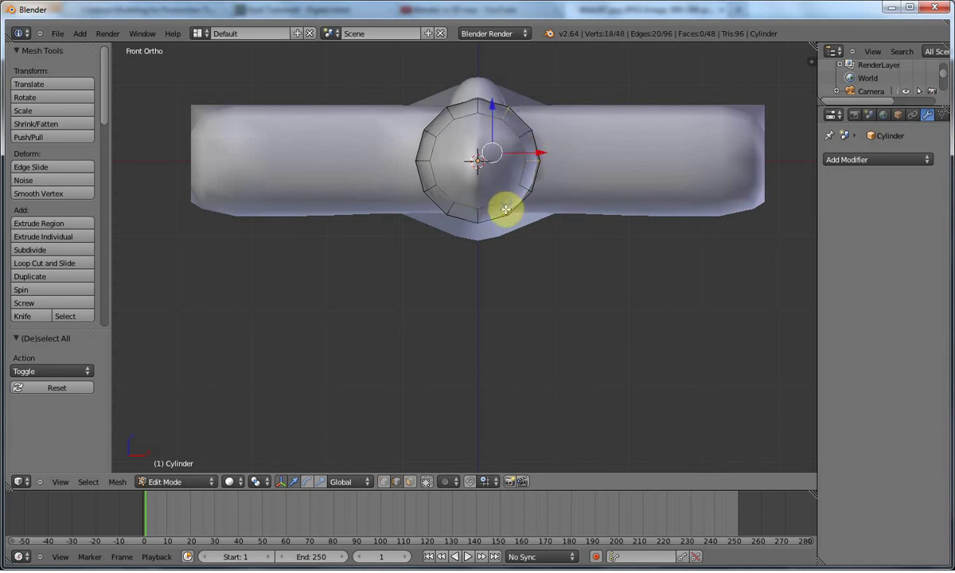
pyautogui.hotkey('ctrl', 'z')
pyautogui.keyDown('ctrl'); pyautogui.rightClick(506, 210); pyautogui.keyUp('ctrl')
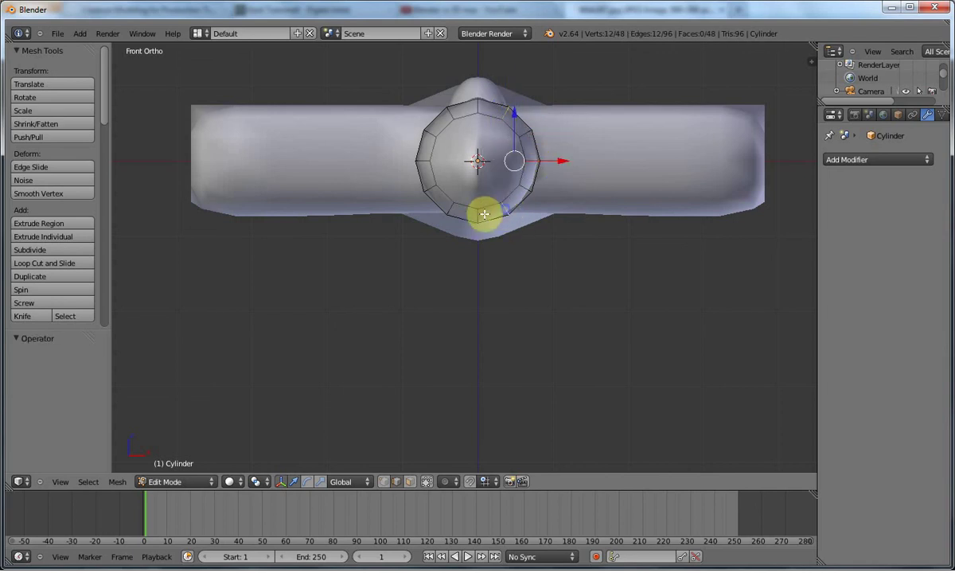
pyautogui.keyDown('ctrl'); pyautogui.rightClick(450, 208); pyautogui.keyUp('ctrl')
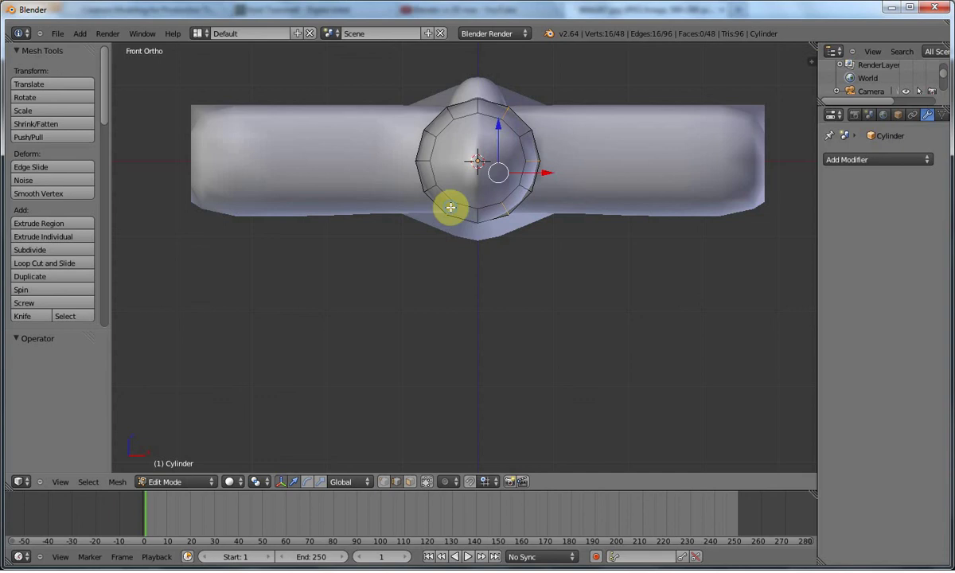
pyautogui.keyDown('ctrl'); pyautogui.rightClick(425, 163); pyautogui.keyUp('ctrl')
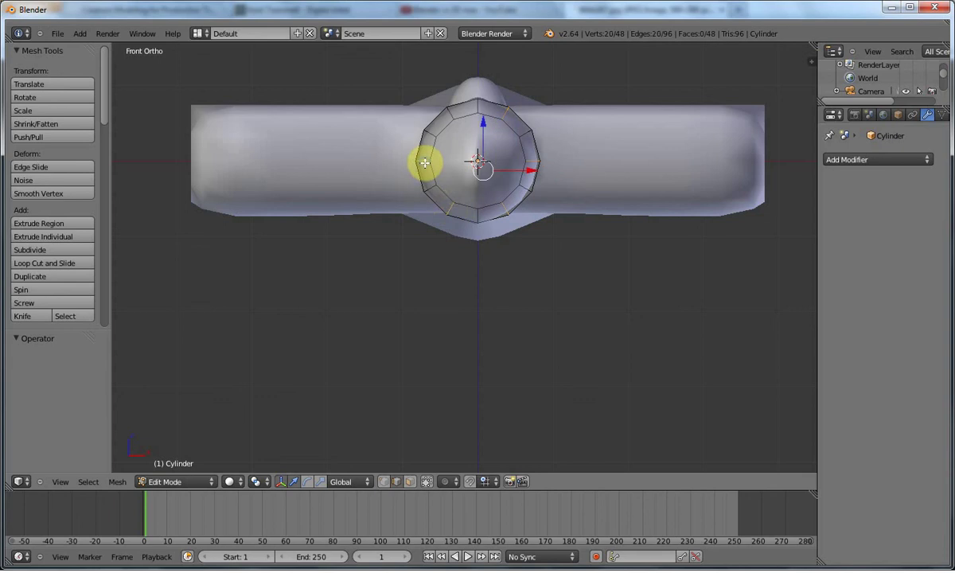
pyautogui.keyDown('ctrl'); pyautogui.rightClick(455, 116); pyautogui.keyUp('ctrl')
pyautogui.press('x')
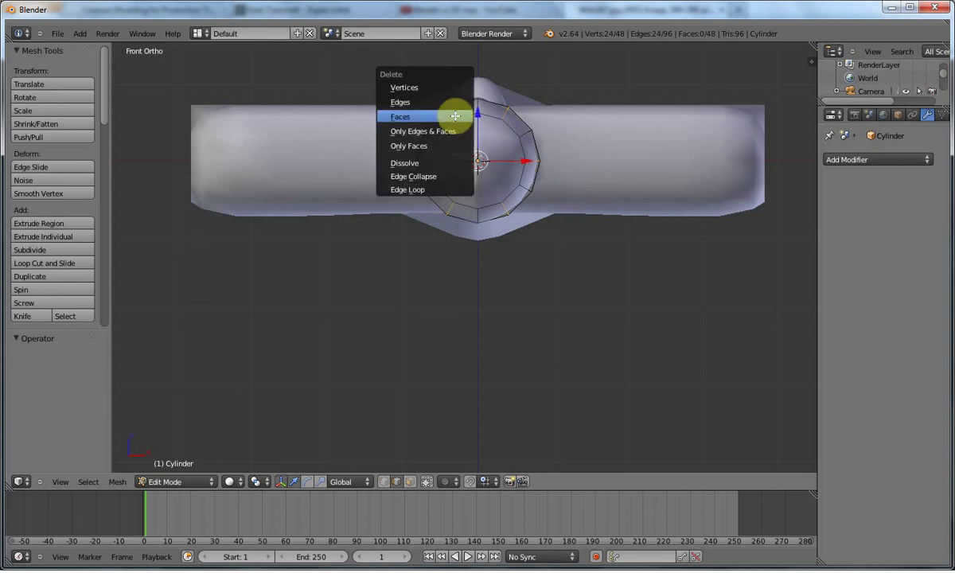
pyautogui.click(419, 191)
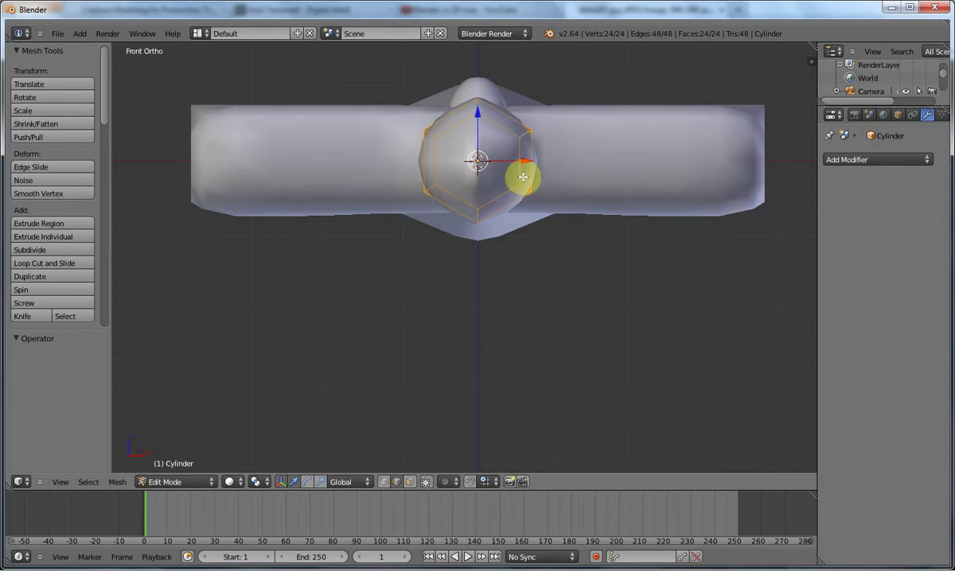
# Subdivide the entire six-sided collar mesh with one cut
pyautogui.press('a')
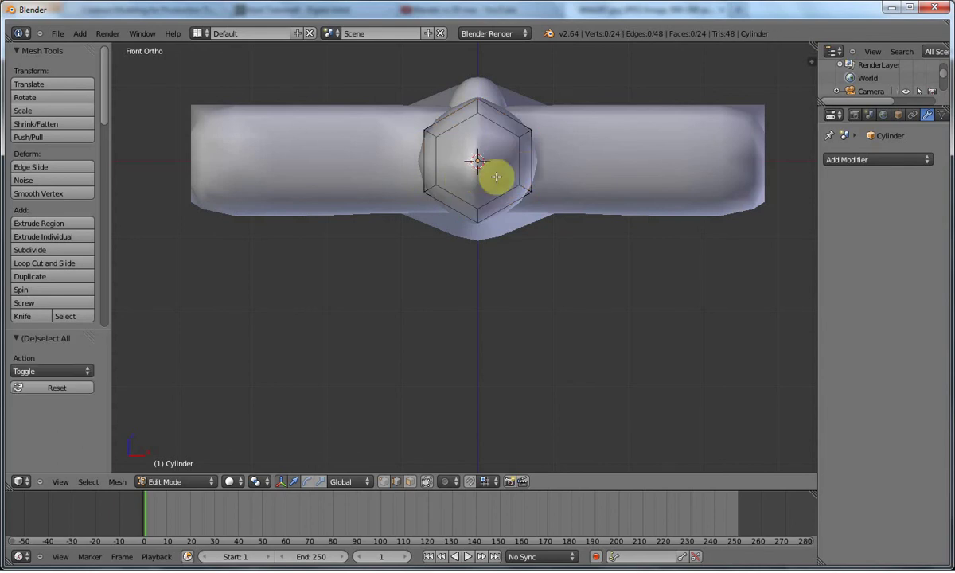
pyautogui.press('a')
pyautogui.press('a')
pyautogui.press('a')
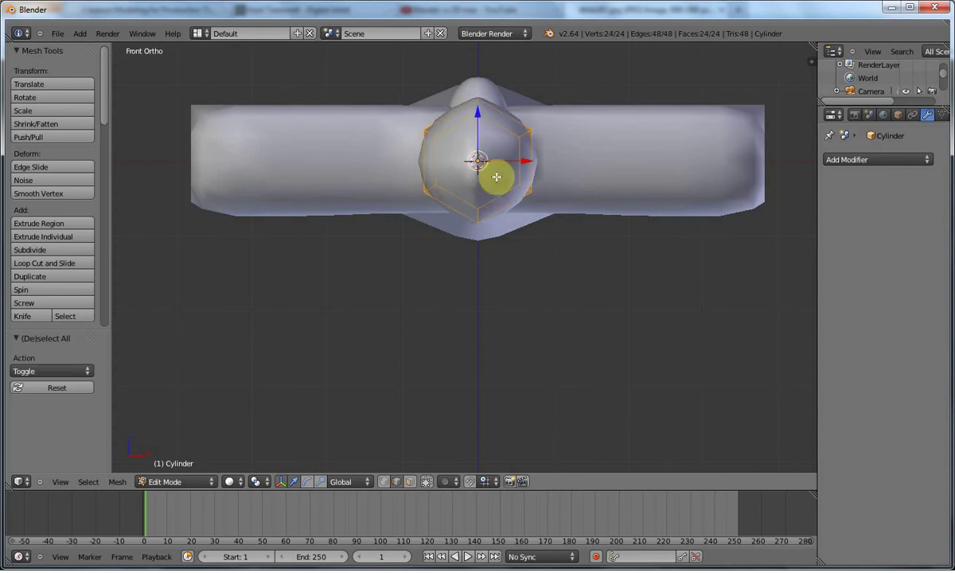
pyautogui.press('w')
pyautogui.click(496, 177)
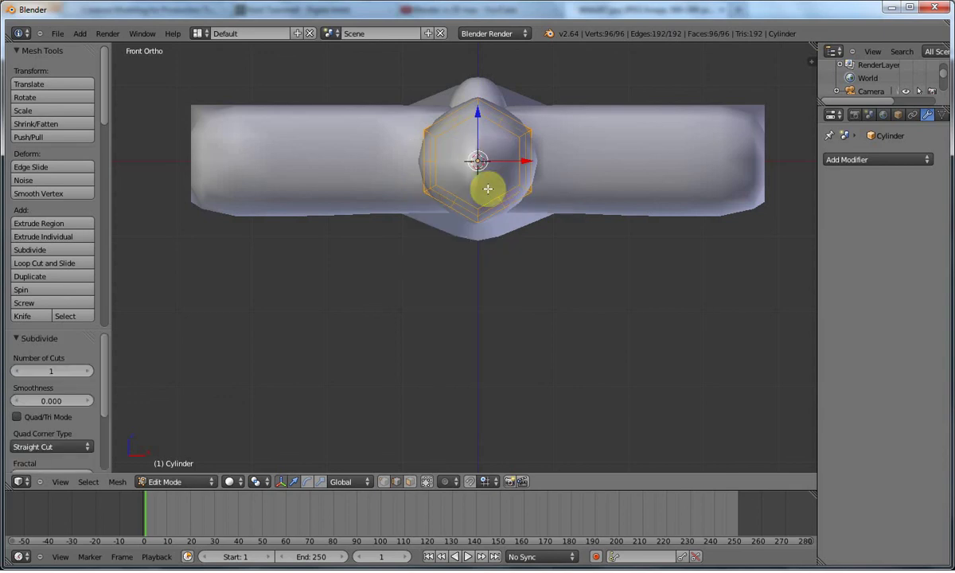
# Apply smooth shading to the collar in Object Mode
pyautogui.moveTo(276, 339); pyautogui.dragTo(153, 366, button='middle')
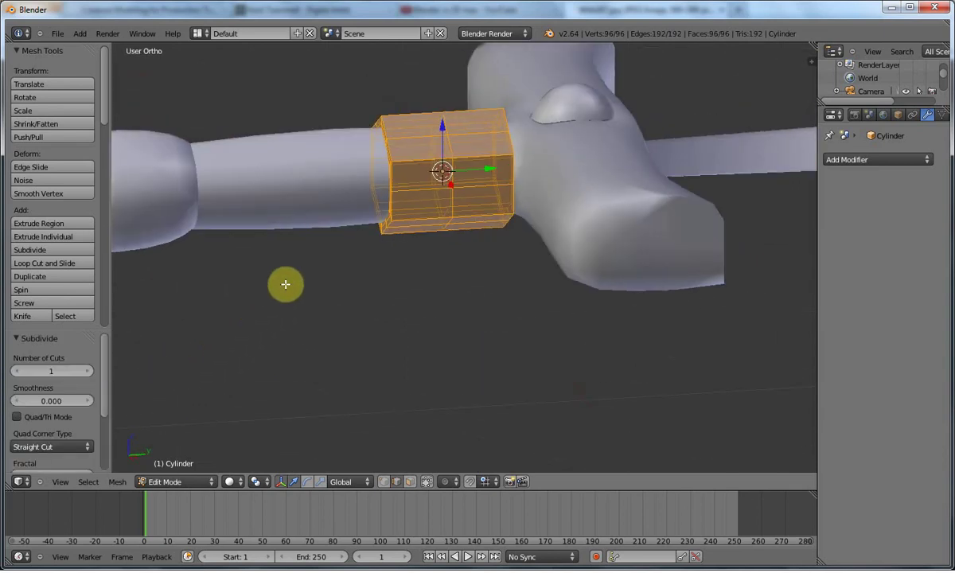
pyautogui.press('Tab')
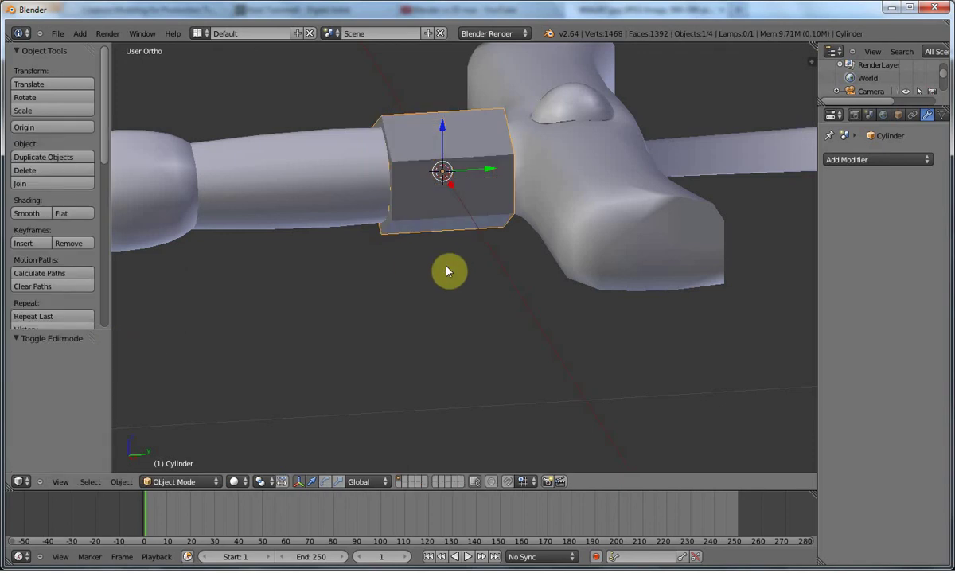
pyautogui.click(30, 214)
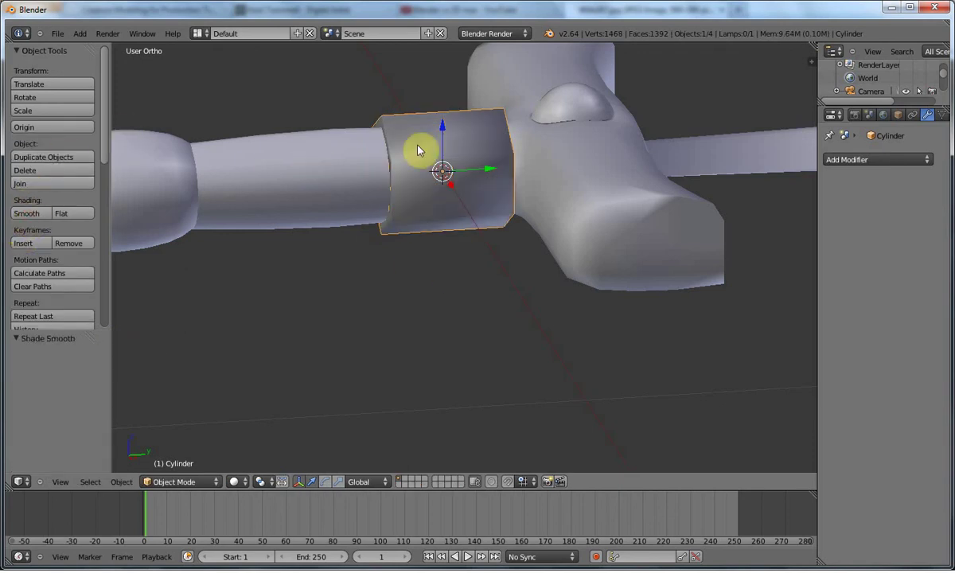
# Select the vertices of the collar's negative-X half from the front view and delete them
pyautogui.press('KP_1')
pyautogui.press('Tab')
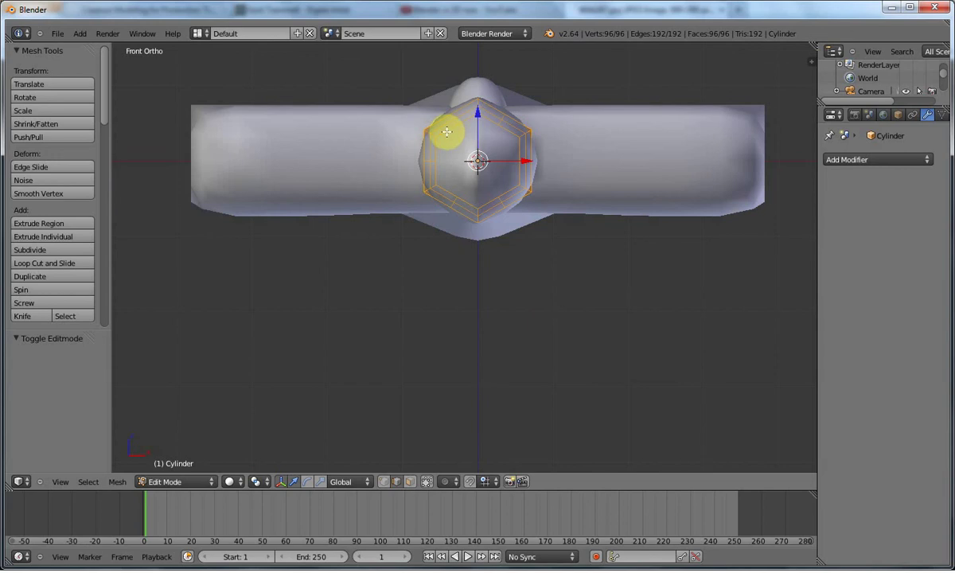
pyautogui.press('a')
pyautogui.press('b')
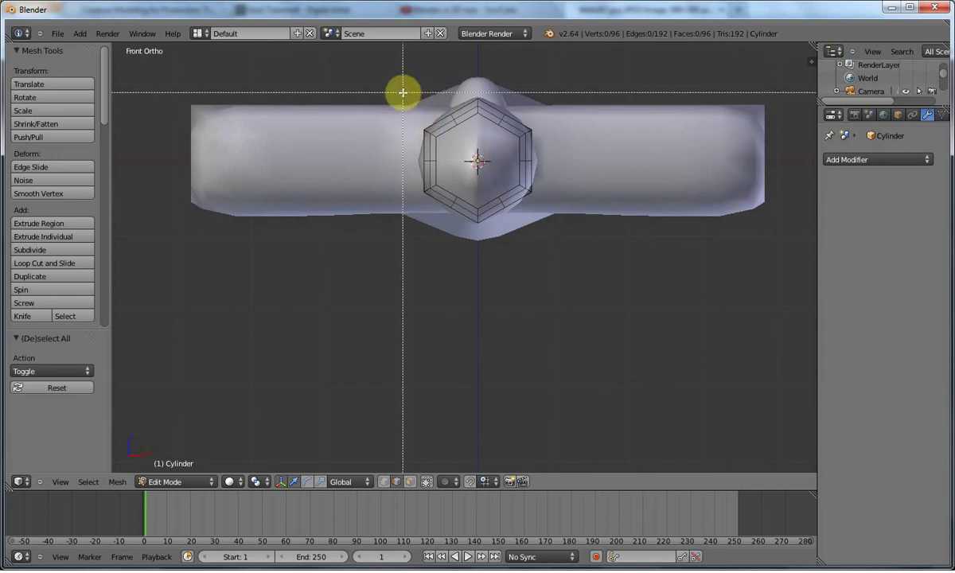
pyautogui.moveTo(403, 93); pyautogui.dragTo(466, 245)
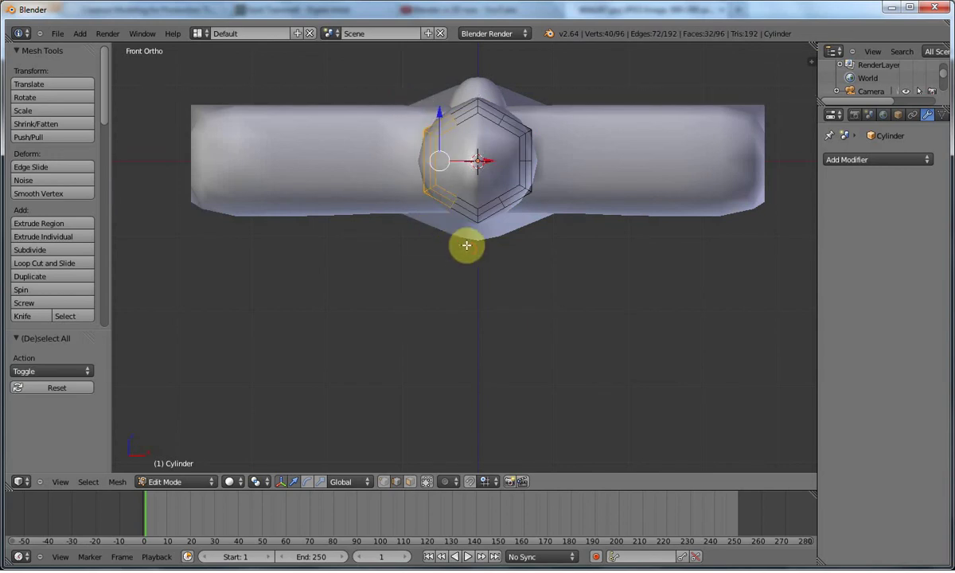
pyautogui.press('x')
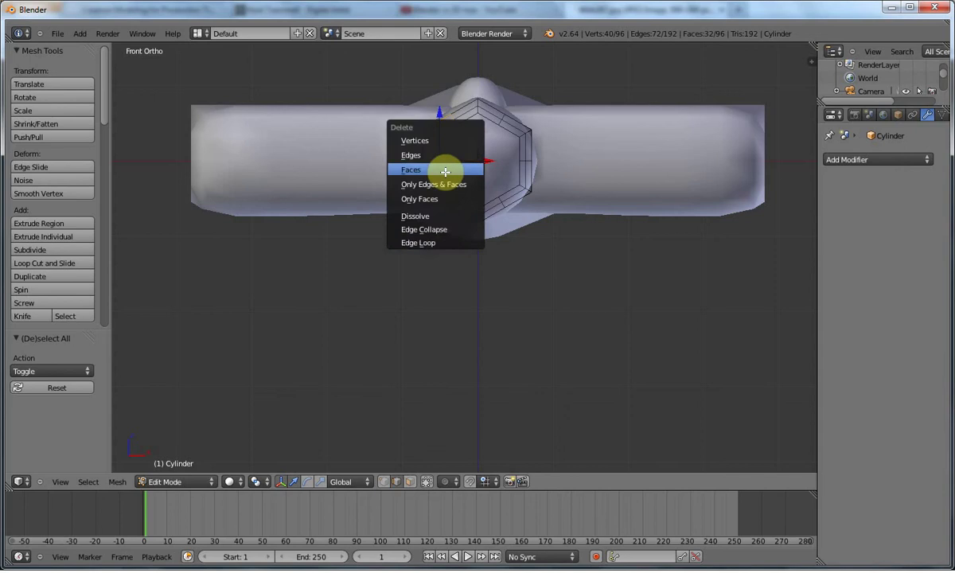
pyautogui.click(440, 144)
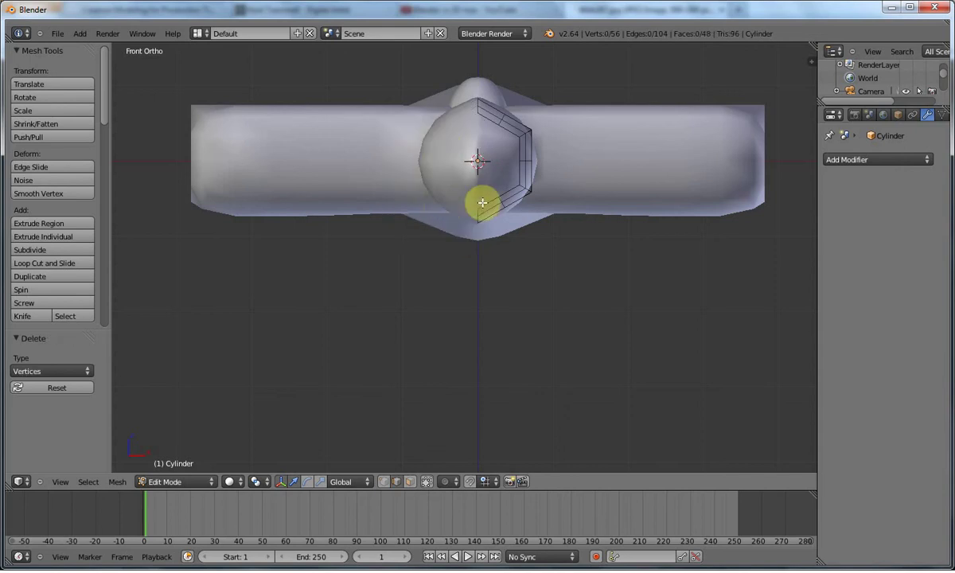
# Join the remaining half of the collar into the mirrored crossguard and grip object
pyautogui.press('Tab')
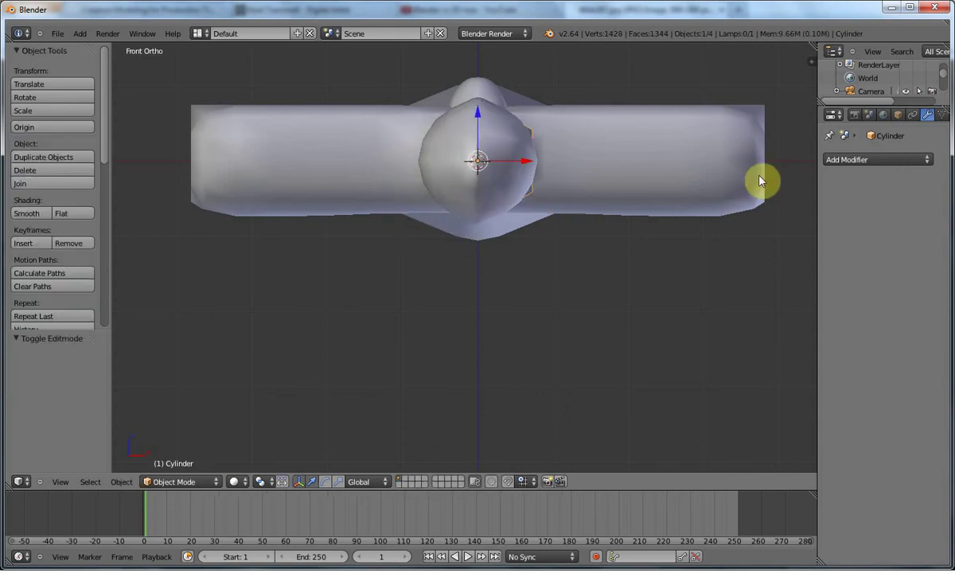
pyautogui.rightClick(602, 186)
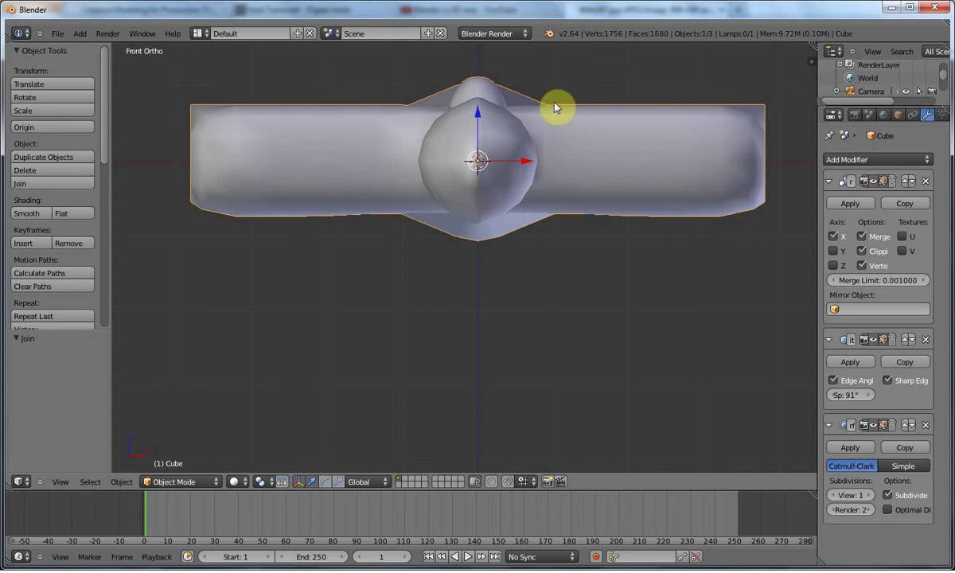
# Select only the collar's linked geometry within the joined mesh in Edit Mode
pyautogui.press('Tab')
pyautogui.moveTo(553, 121); pyautogui.dragTo(390, 189, button='middle')
pyautogui.press('a')
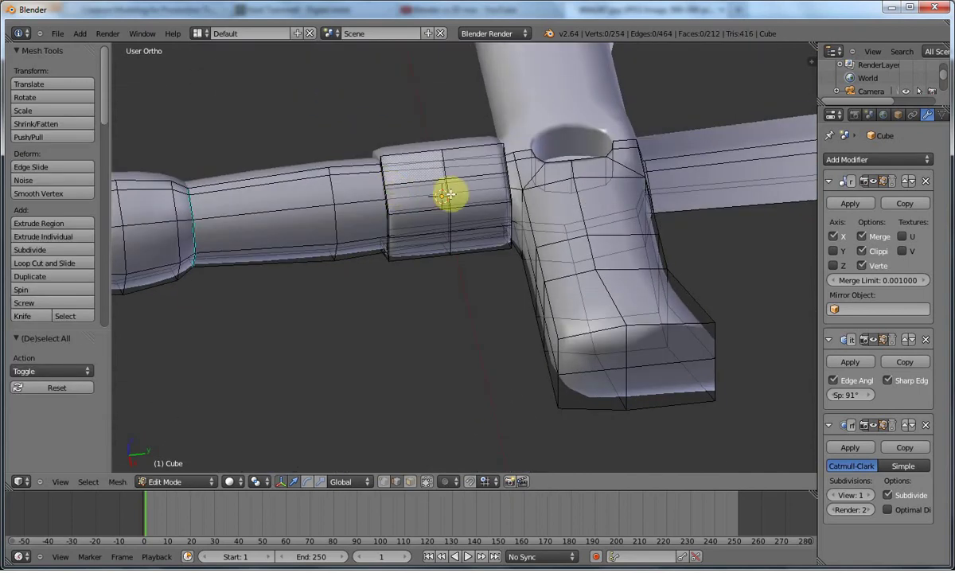
pyautogui.press('l')
pyautogui.press('l')
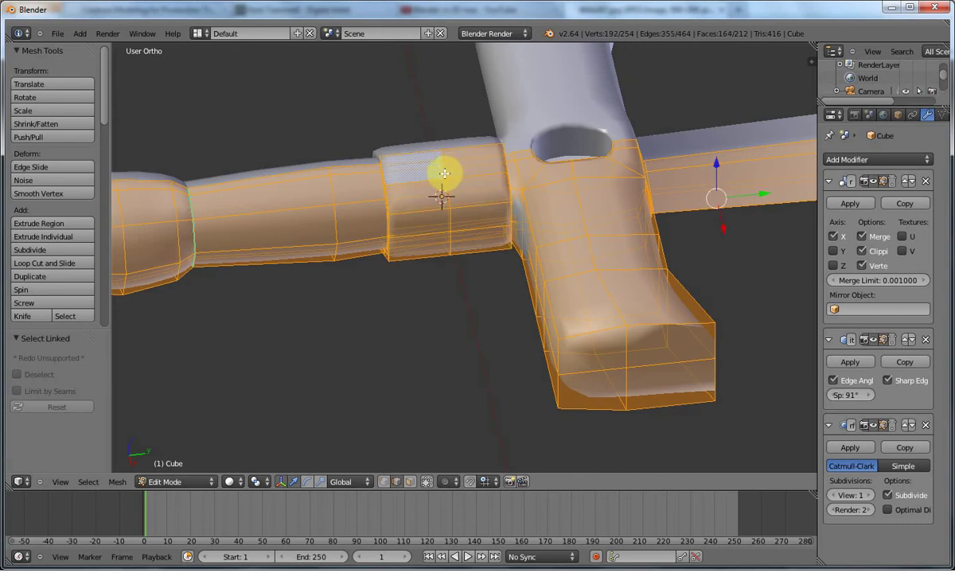
pyautogui.press('a')
pyautogui.press('l')
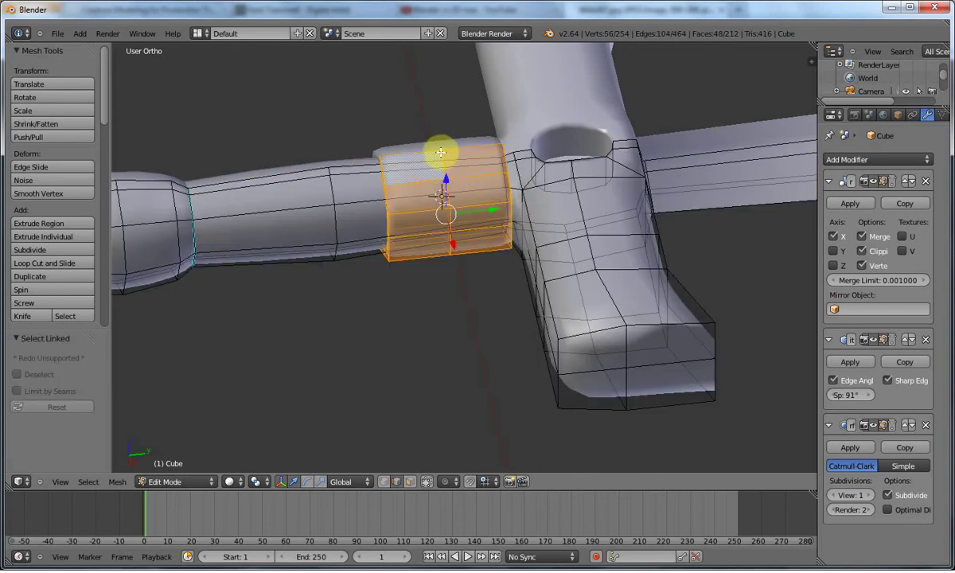
pyautogui.moveTo(439, 154); pyautogui.dragTo(378, 184, button='middle')
pyautogui.press('Tab')
pyautogui.press('Tab')
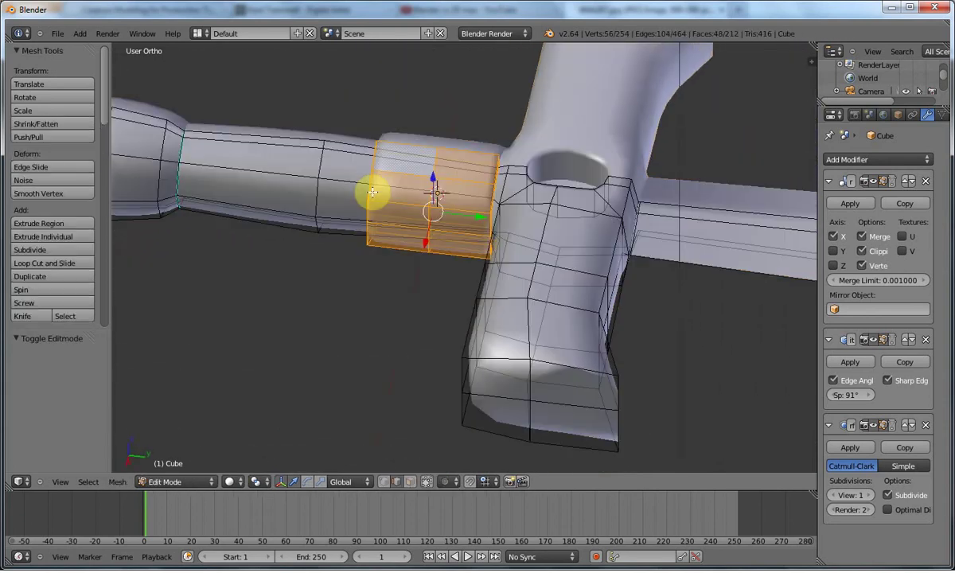
# Narrow the selected collar along Y to about 0.32 of its width and move it about 0.062 along Y against the crossguard
pyautogui.press('s')
pyautogui.press('y')
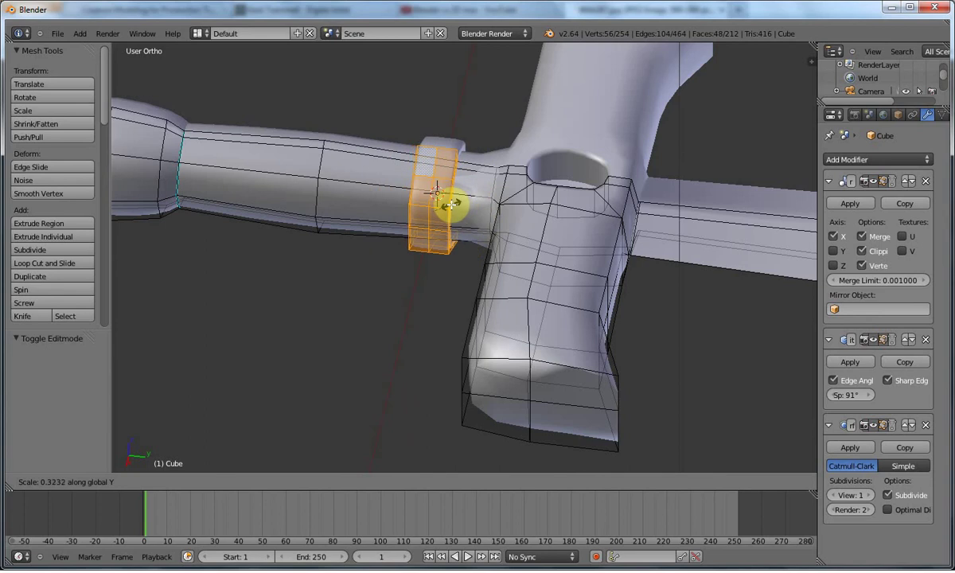
pyautogui.click(451, 206)
pyautogui.press('g')
pyautogui.press('y')
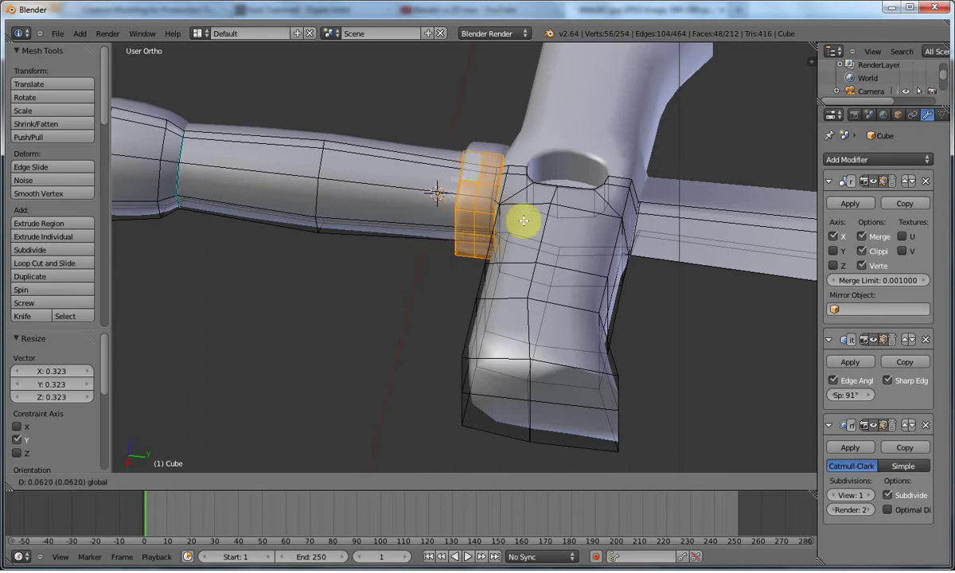
pyautogui.click(524, 220)
pyautogui.moveTo(527, 238); pyautogui.dragTo(533, 165, button='middle')
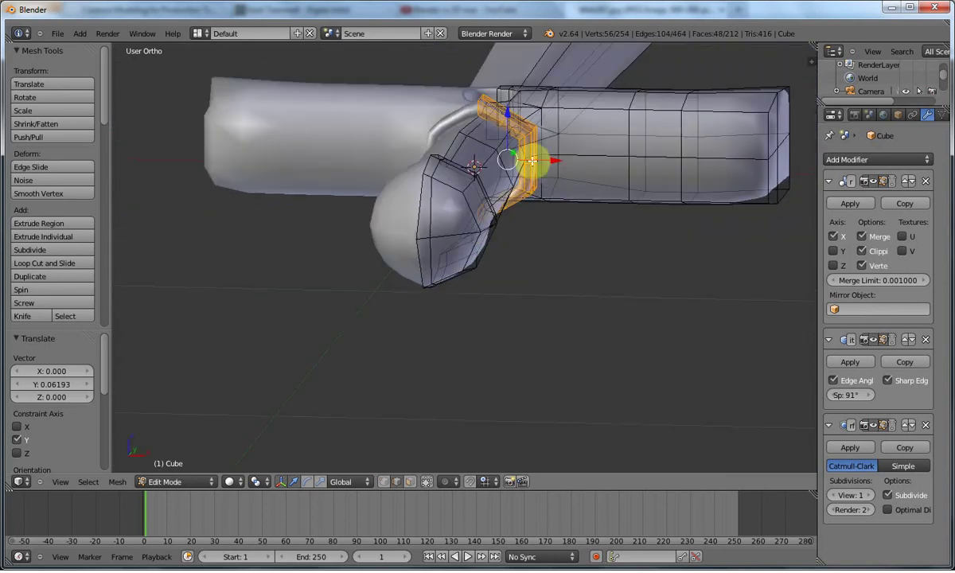
# Duplicate the collar's linked geometry and place the copy about 0.237 along Y, on the blade side of the crossguard
pyautogui.press('a')
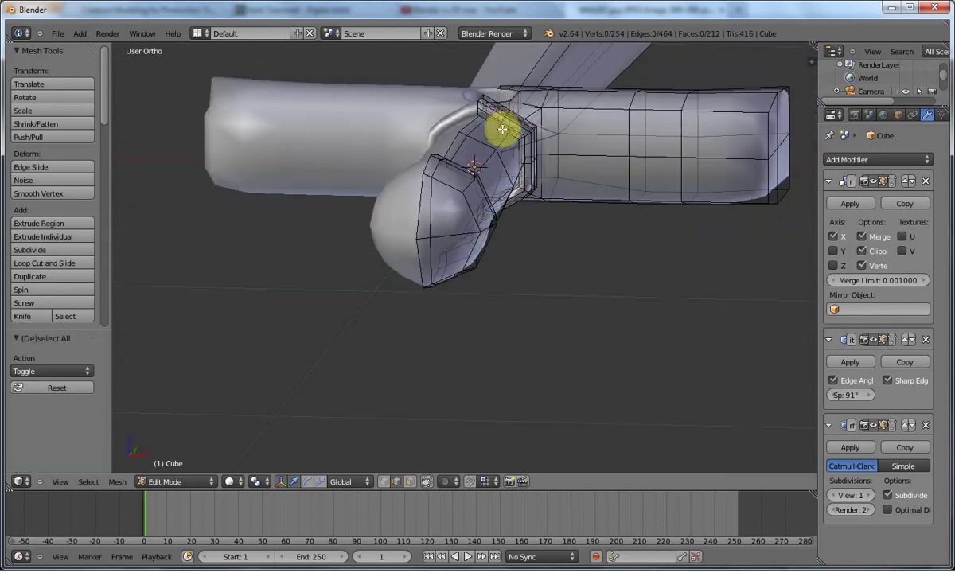
pyautogui.moveTo(503, 123); pyautogui.dragTo(379, 128, button='middle')
pyautogui.press('l')
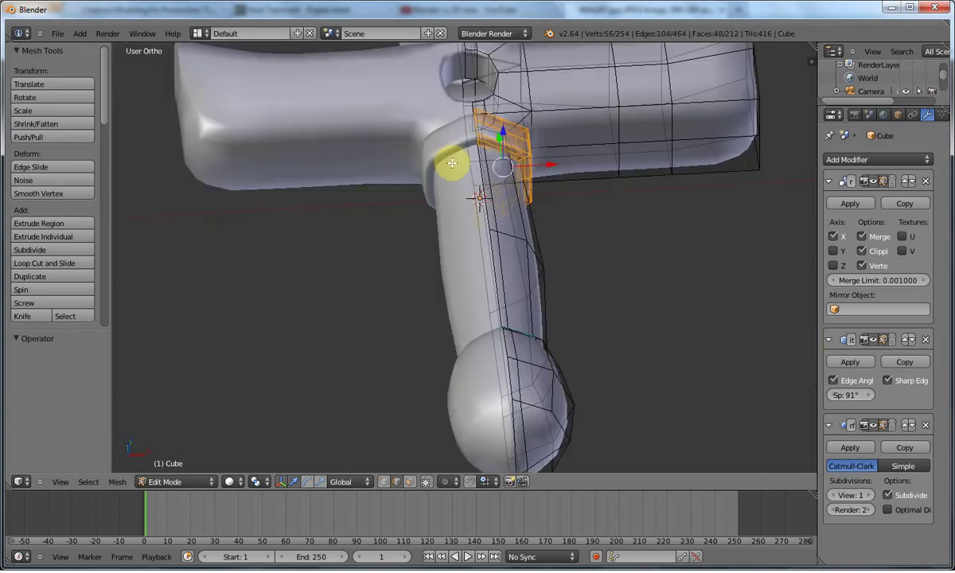
pyautogui.moveTo(476, 163); pyautogui.dragTo(534, 167, button='middle')
pyautogui.hotkey('shift', 'd')
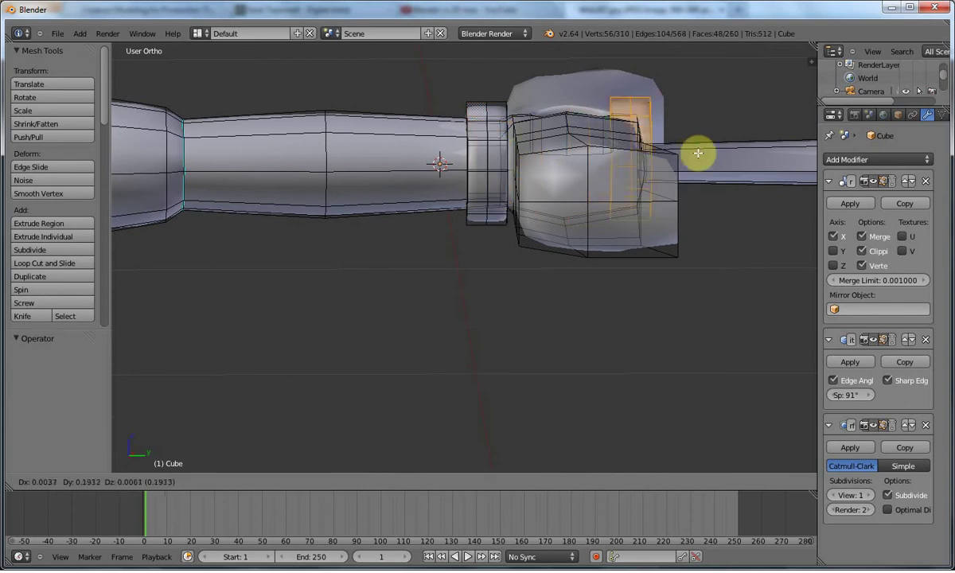
pyautogui.press('y')
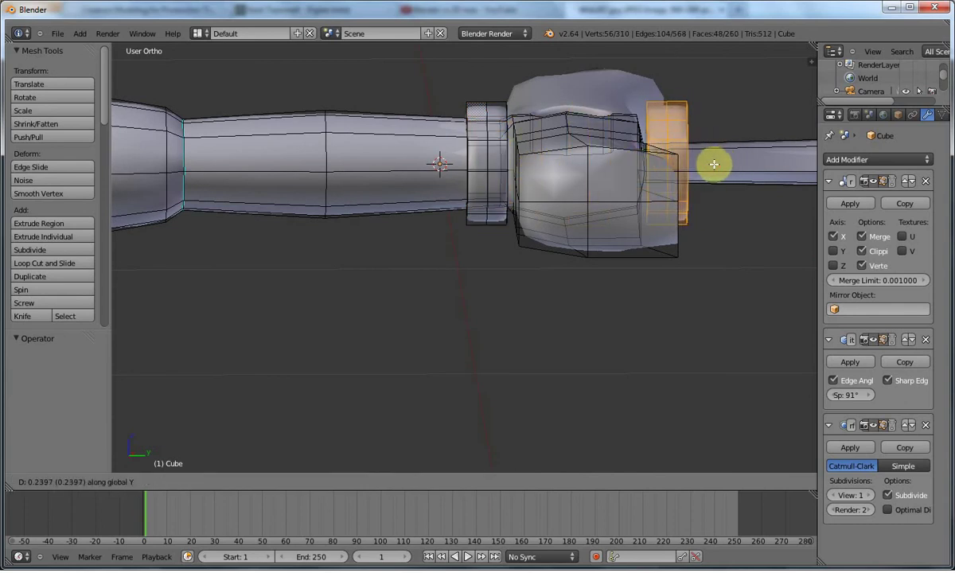
pyautogui.click(712, 163)
pyautogui.press('KP_3')
pyautogui.press('KP_1')
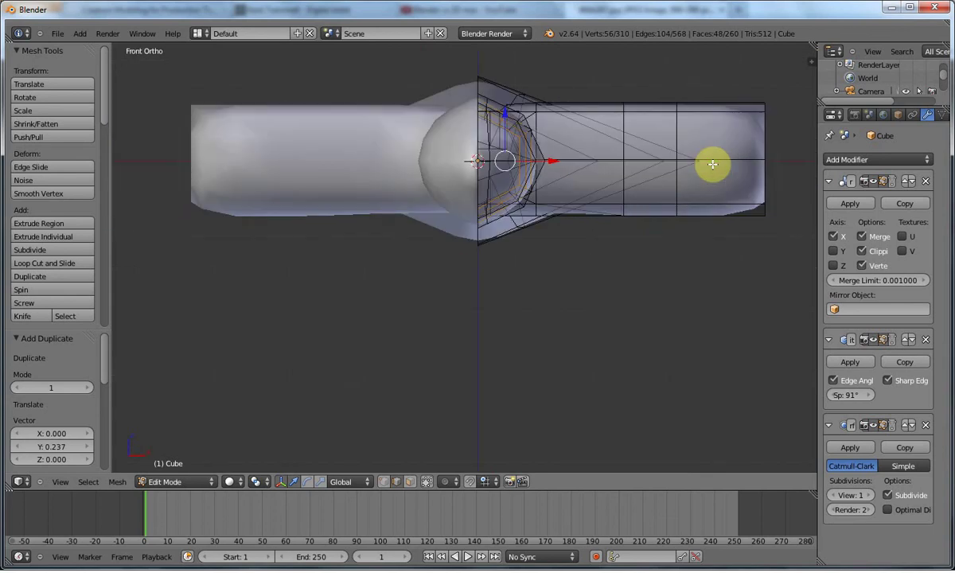
# Flatten the duplicated collar along Z by a factor of about 0.574 to suit the blade's thickness
pyautogui.moveTo(521, 171); pyautogui.dragTo(410, 217, button='middle')
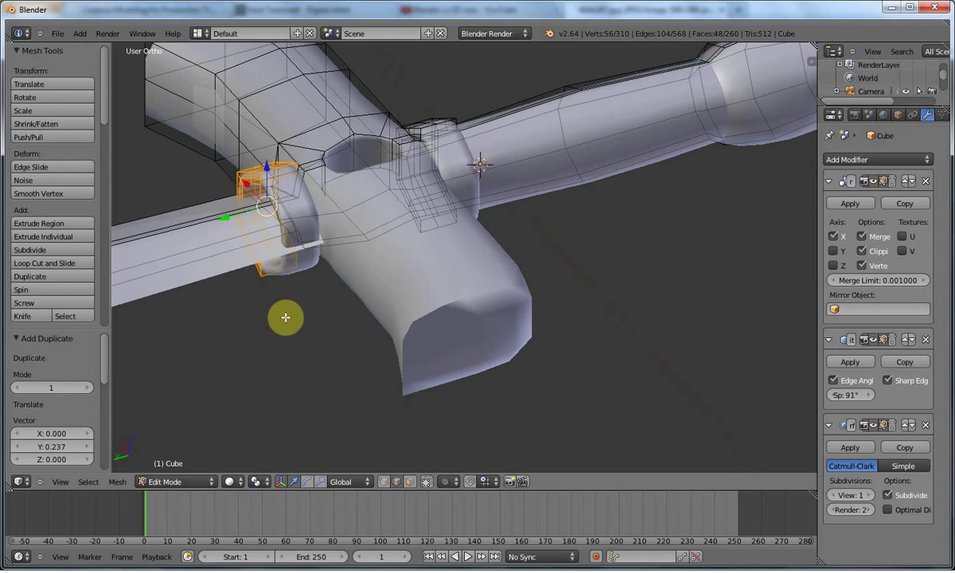
pyautogui.press('s')
pyautogui.press('z')
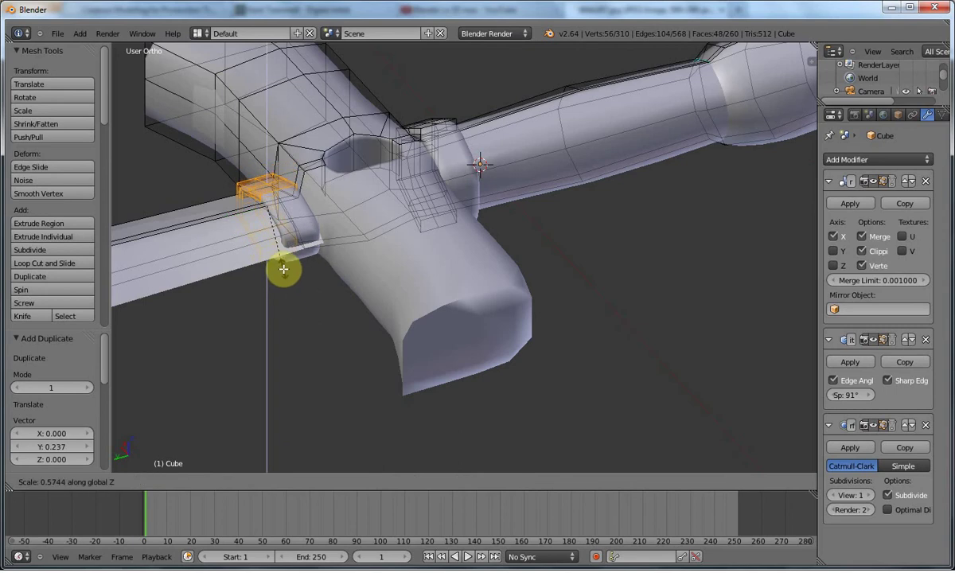
pyautogui.click(284, 269)
pyautogui.press('s')
pyautogui.press('x')
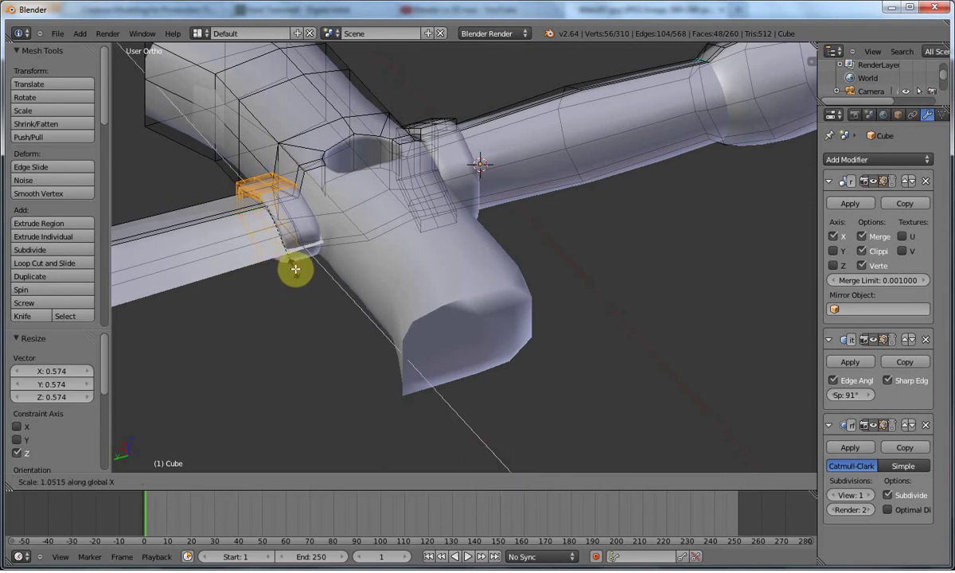
pyautogui.rightClick(338, 296)
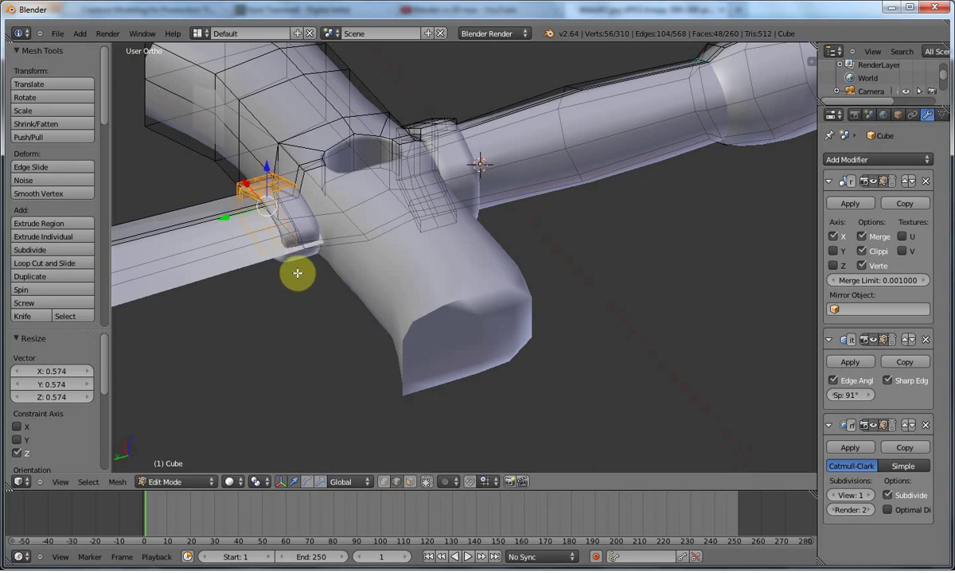
# Set the pivot point to the 3D cursor and widen the duplicated collar along X by a factor of about 1.344
pyautogui.press('.')
pyautogui.press('s')
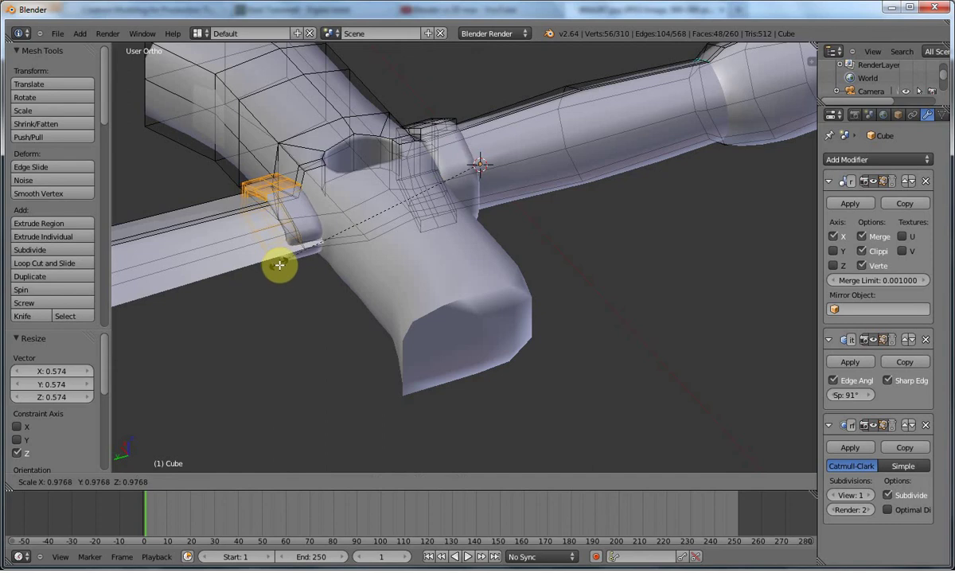
pyautogui.press('x')
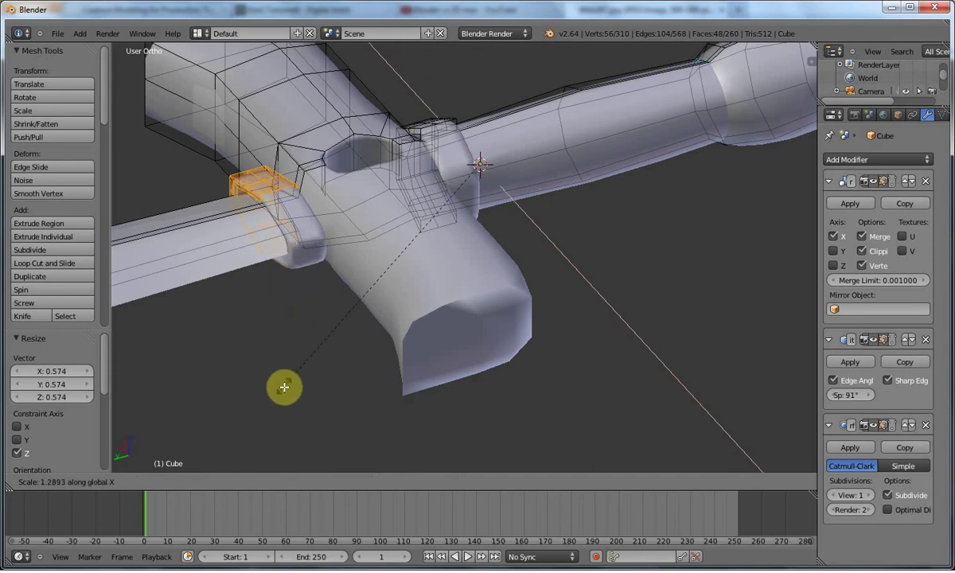
pyautogui.click(279, 398)
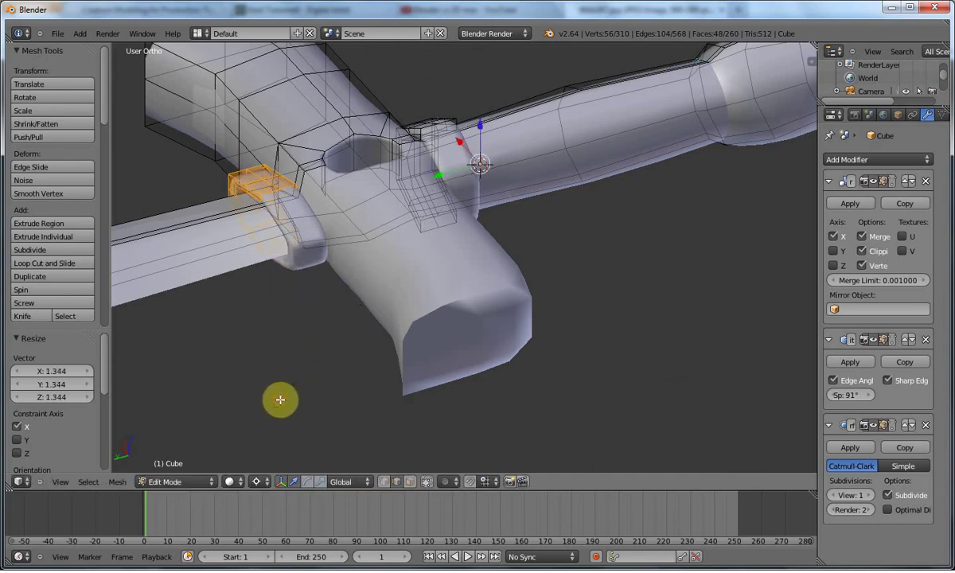
# Scale the blade-side collar up uniformly by about 1.103, and flatten it along Z by about 0.824
pyautogui.moveTo(215, 341); pyautogui.dragTo(362, 307, button='middle')
pyautogui.press('s')
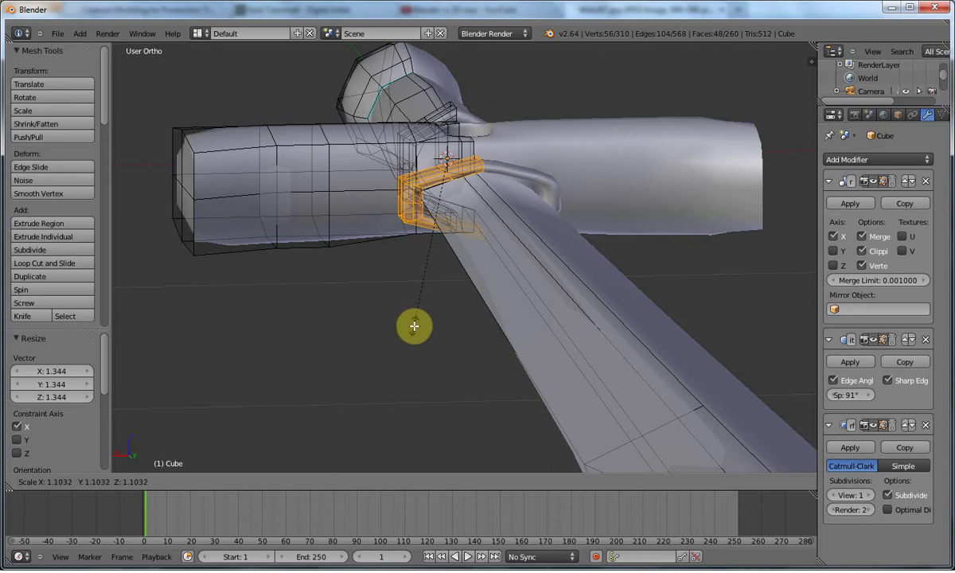
pyautogui.click(414, 326)
pyautogui.press('s')
pyautogui.press('z')
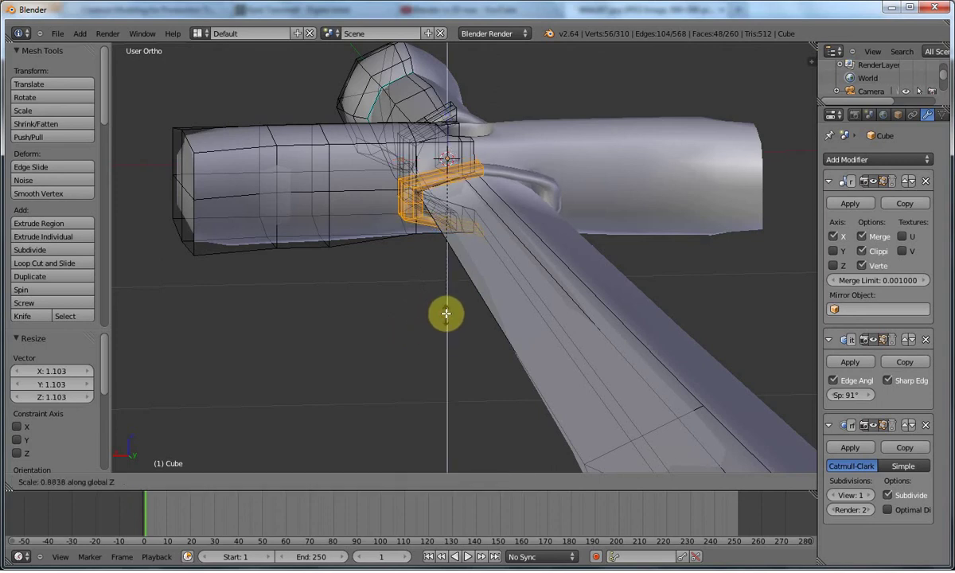
pyautogui.click(445, 309)
pyautogui.moveTo(490, 315); pyautogui.dragTo(473, 292, button='middle')
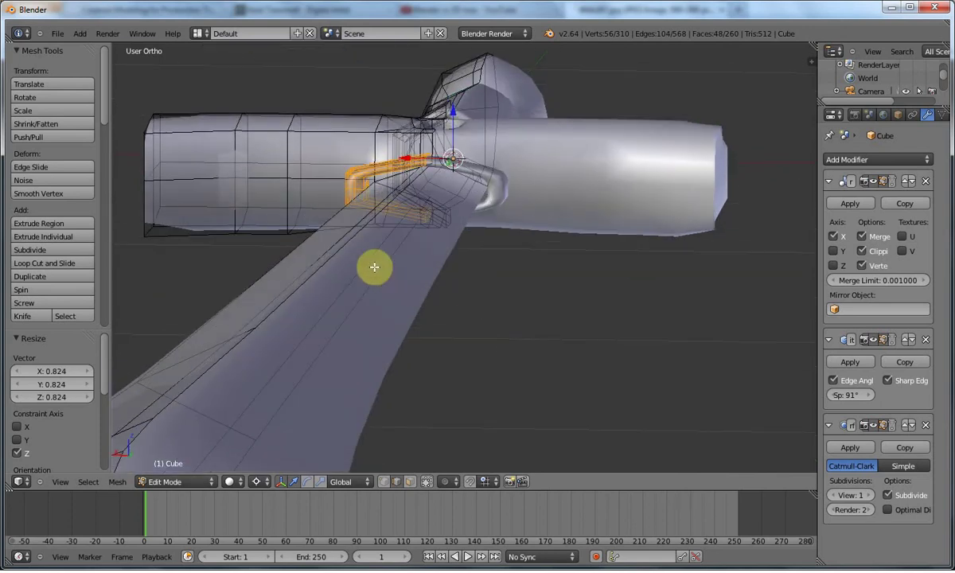
# Deselect all geometry and limit selection to visible elements, with the blade-side collar in view
pyautogui.moveTo(374, 267); pyautogui.dragTo(388, 265, button='middle')
pyautogui.press('a')
pyautogui.moveTo(451, 224); pyautogui.dragTo(448, 205, button='middle')
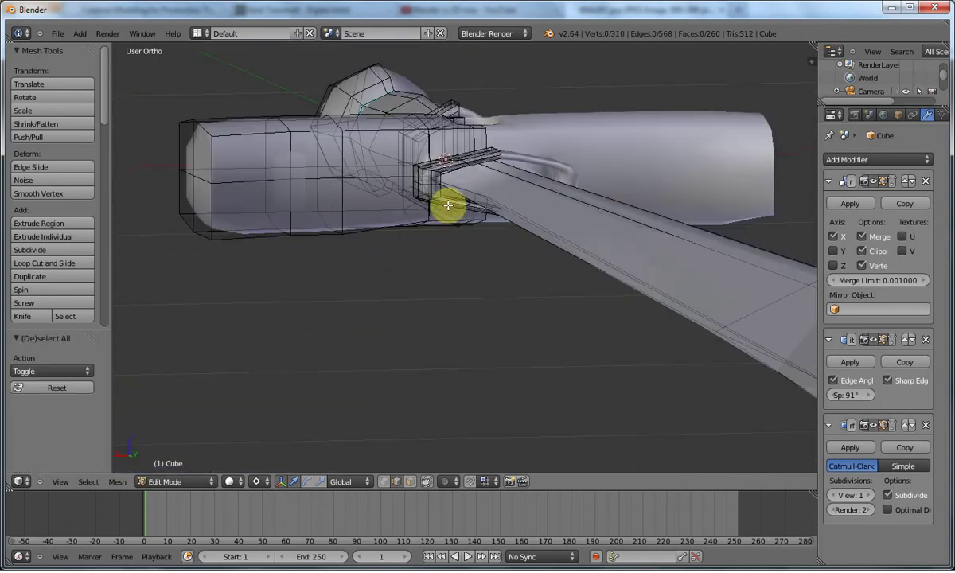
pyautogui.press('KP_1')
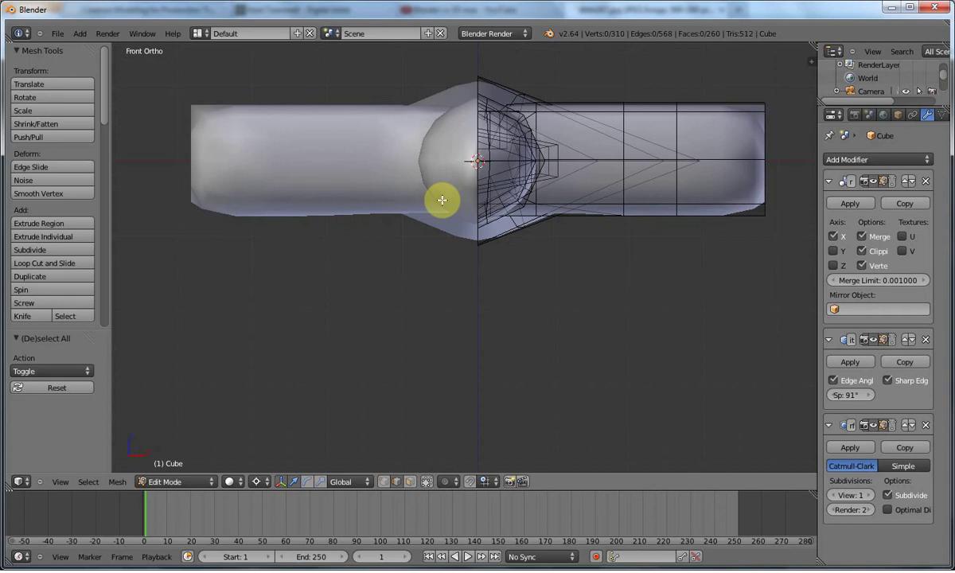
pyautogui.press('KP_3')
pyautogui.keyDown('shift'); pyautogui.moveTo(645, 197); pyautogui.dragTo(615, 194, button='middle'); pyautogui.keyUp('shift')
pyautogui.moveTo(673, 192); pyautogui.dragTo(643, 203, button='middle')
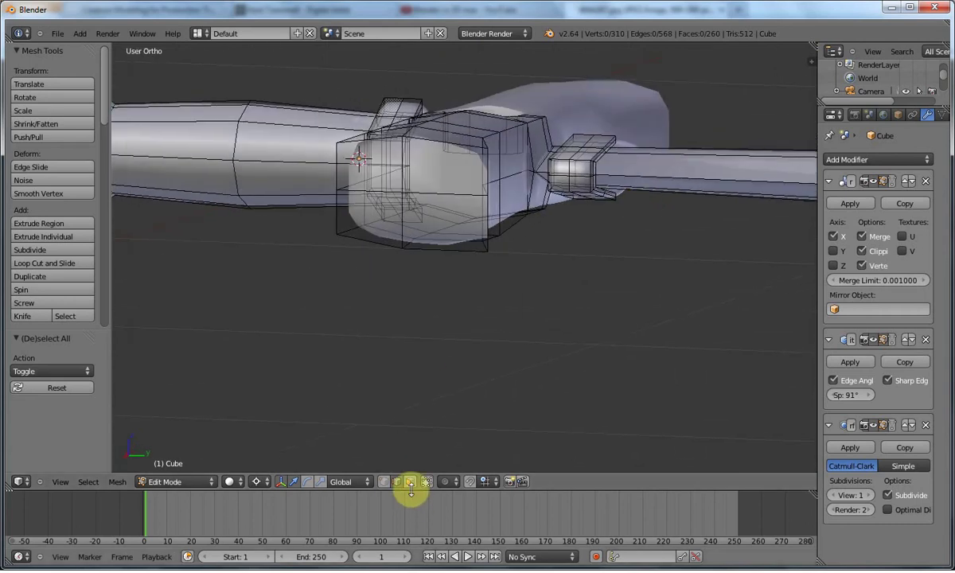
pyautogui.click(409, 481)
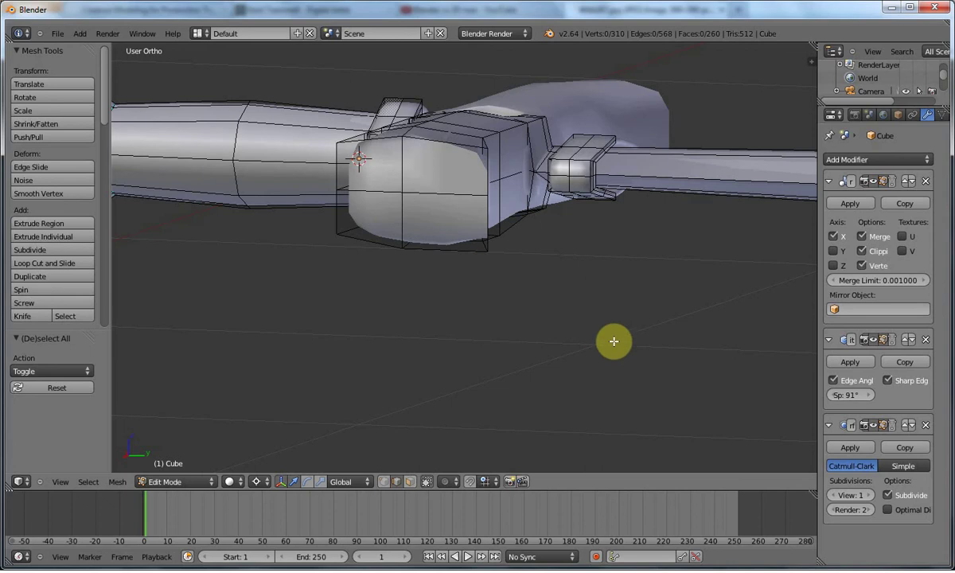
pyautogui.moveTo(613, 341); pyautogui.dragTo(541, 322, button='middle')
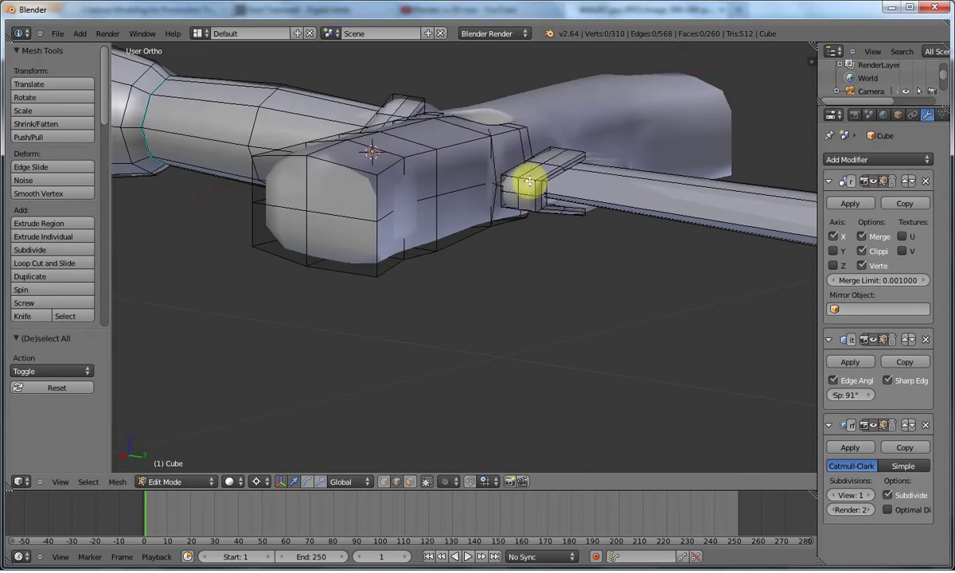
# Select both edge rings around the outer side section of the blade-side collar
pyautogui.press('l')
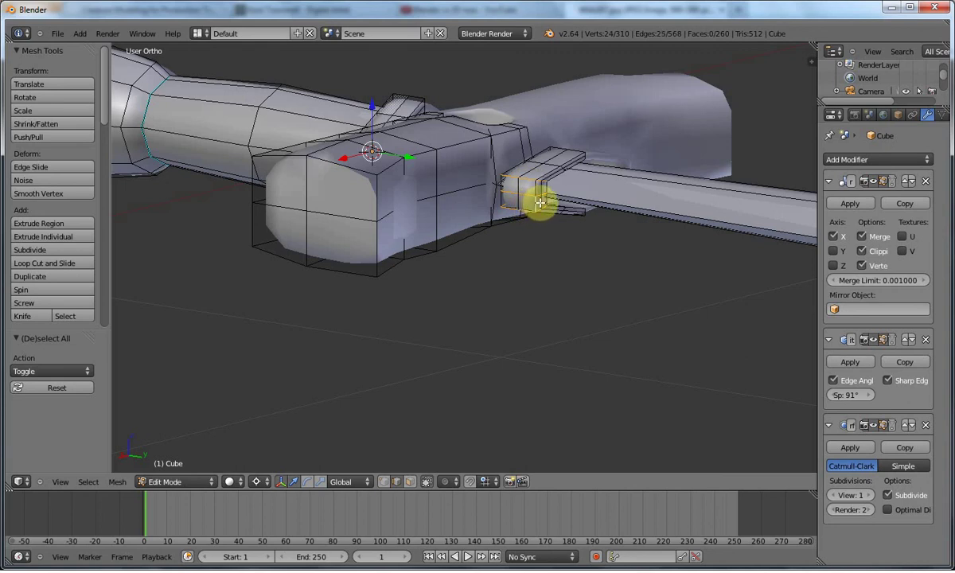
pyautogui.keyDown('ctrl'); pyautogui.rightClick(541, 202); pyautogui.keyUp('ctrl')
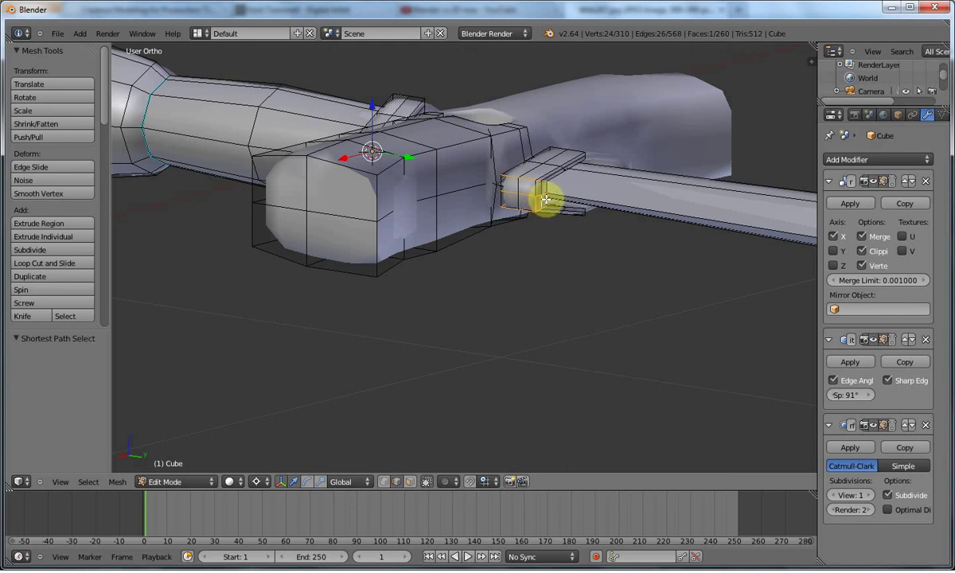
pyautogui.keyDown('ctrl'); pyautogui.keyDown('alt'); pyautogui.rightClick(545, 201); pyautogui.keyUp('alt'); pyautogui.keyUp('ctrl')
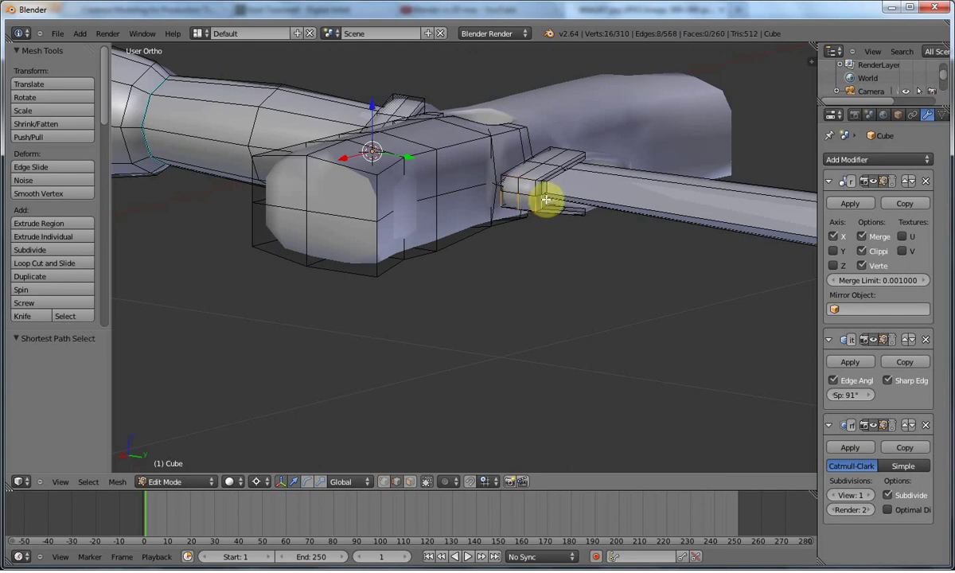
pyautogui.hotkey('ctrl', 'z')
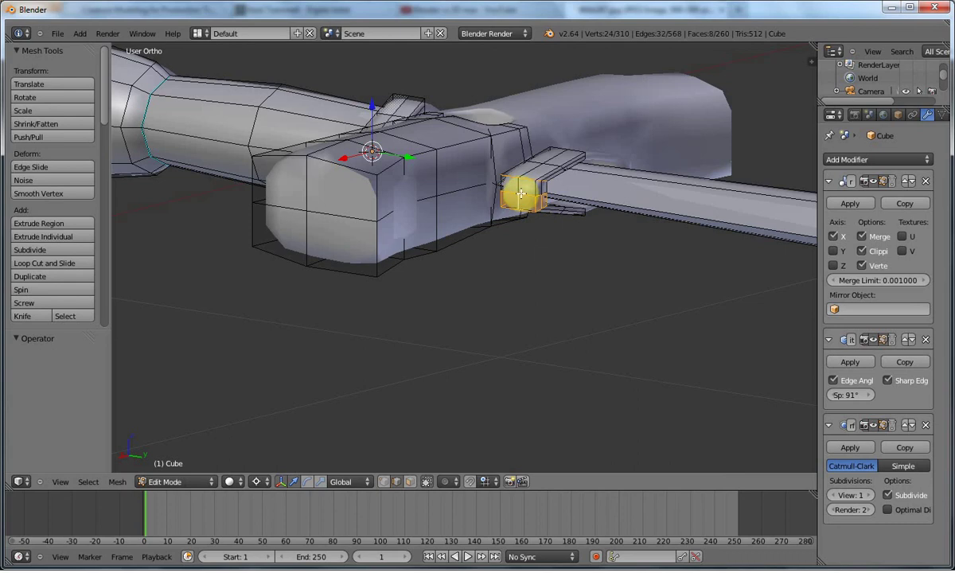
pyautogui.keyDown('ctrl'); pyautogui.keyDown('alt'); pyautogui.keyDown('shift'); pyautogui.rightClick(520, 188); pyautogui.keyUp('shift'); pyautogui.keyUp('alt'); pyautogui.keyUp('ctrl')
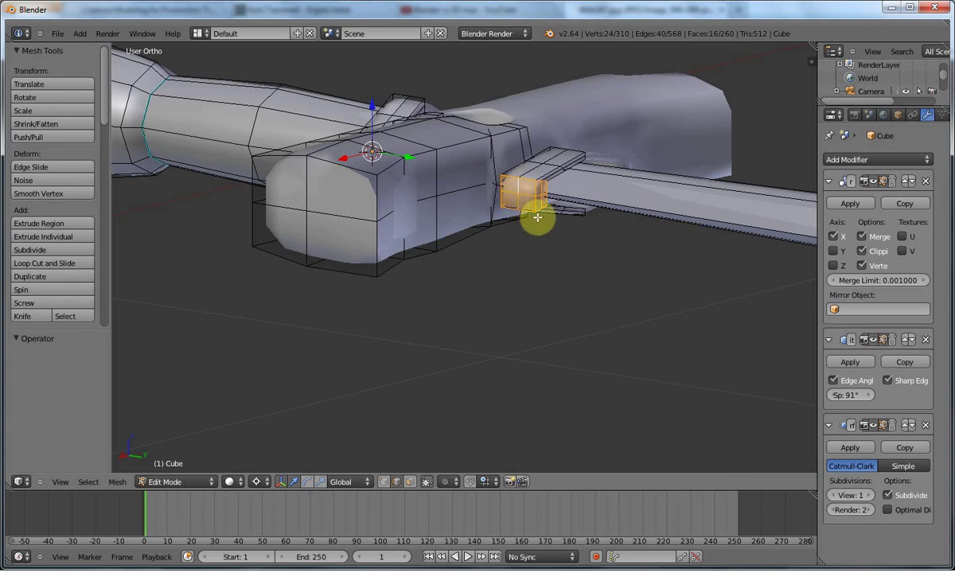
# Scale the selected outer side section of the collar along Z by a factor of about 0.545
pyautogui.moveTo(537, 215)
pyautogui.mouseDown(button='middle')
pyautogui.moveTo(494, 208)
pyautogui.moveTo(525, 221)
pyautogui.mouseUp(button='middle')
pyautogui.scroll(5, 525, 221)
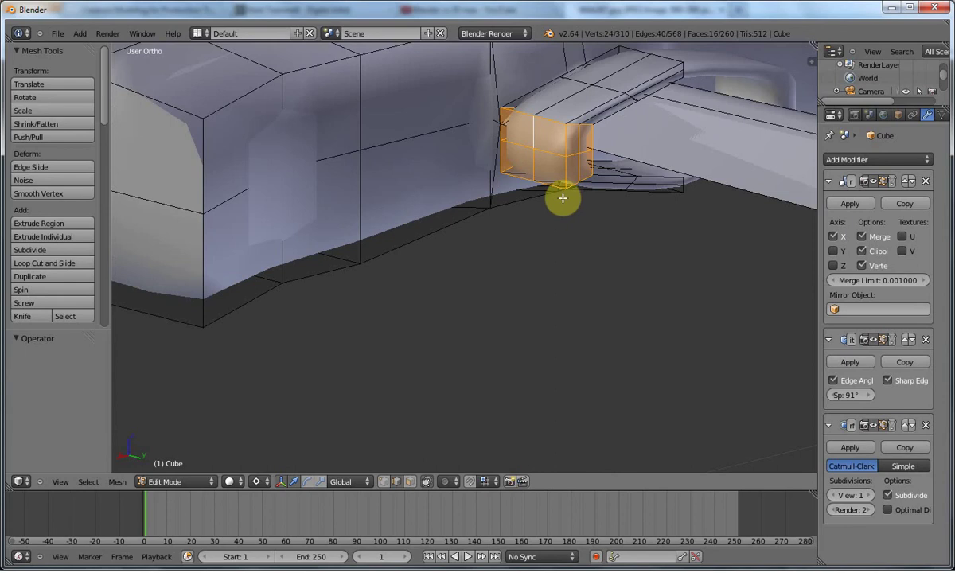
pyautogui.press('s')
pyautogui.press('z')
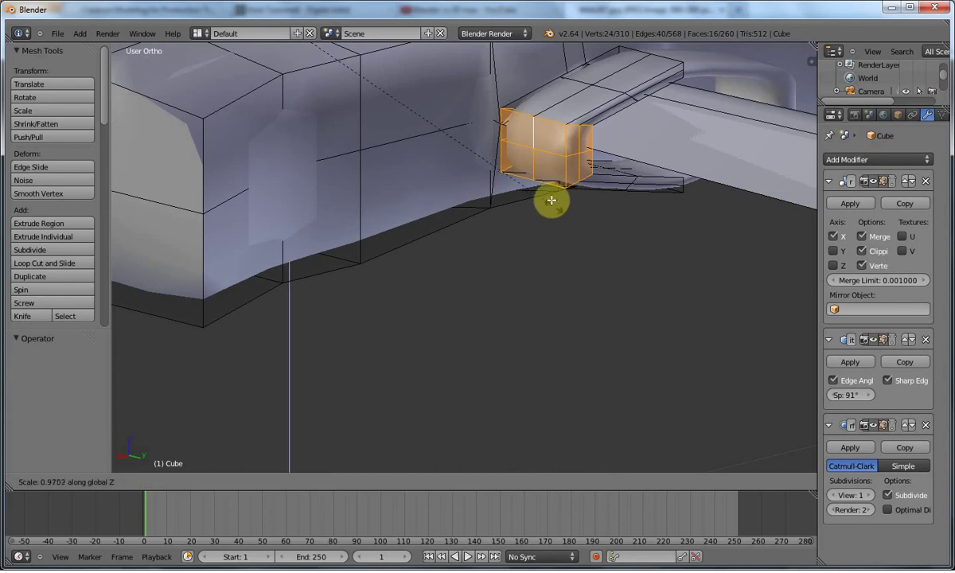
pyautogui.click(449, 106)
pyautogui.moveTo(559, 162); pyautogui.dragTo(513, 159, button='middle')
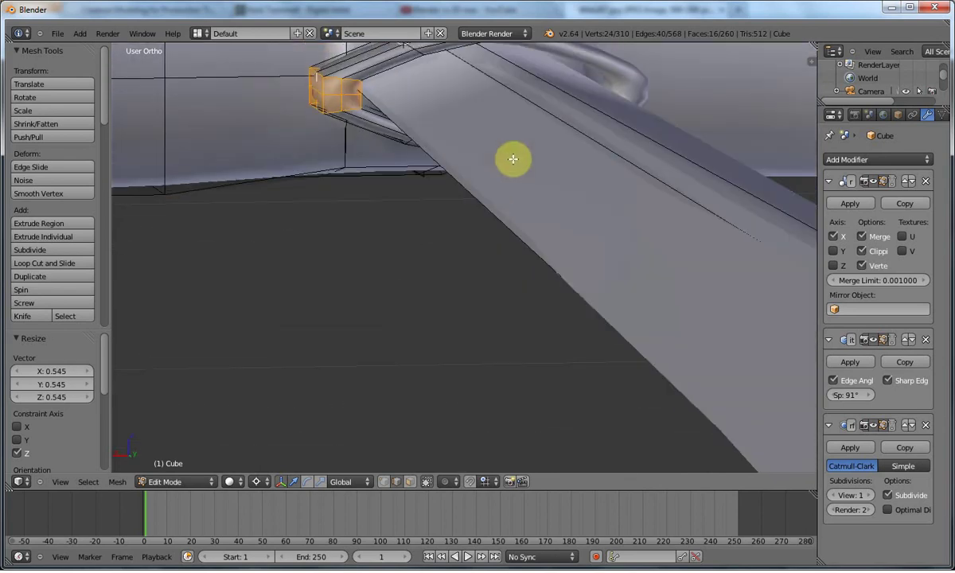
# Select the entire blade-side collar and scale it by about 0.905 in X and Z, keeping Y locked
pyautogui.press('a')
pyautogui.press('a')
pyautogui.press('a')
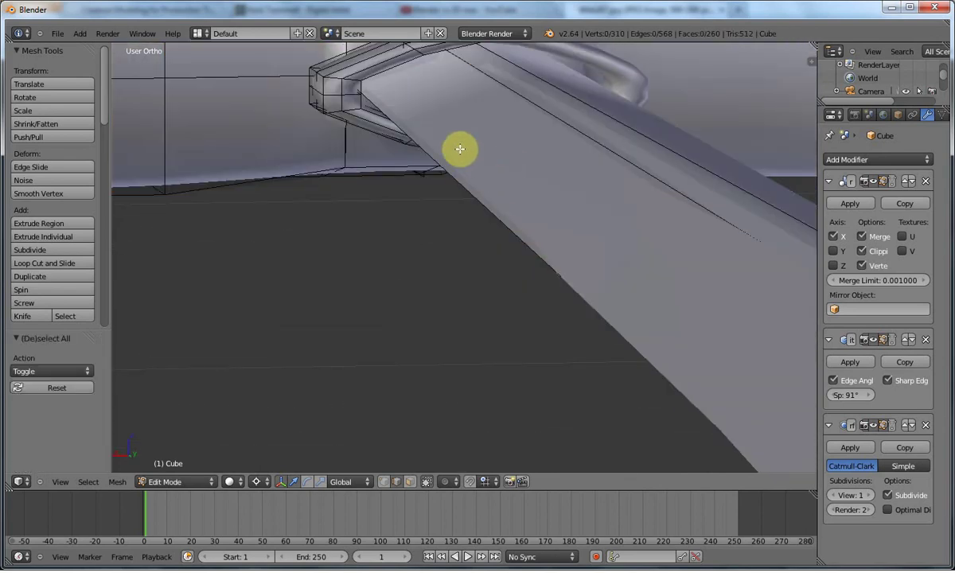
pyautogui.press('l')
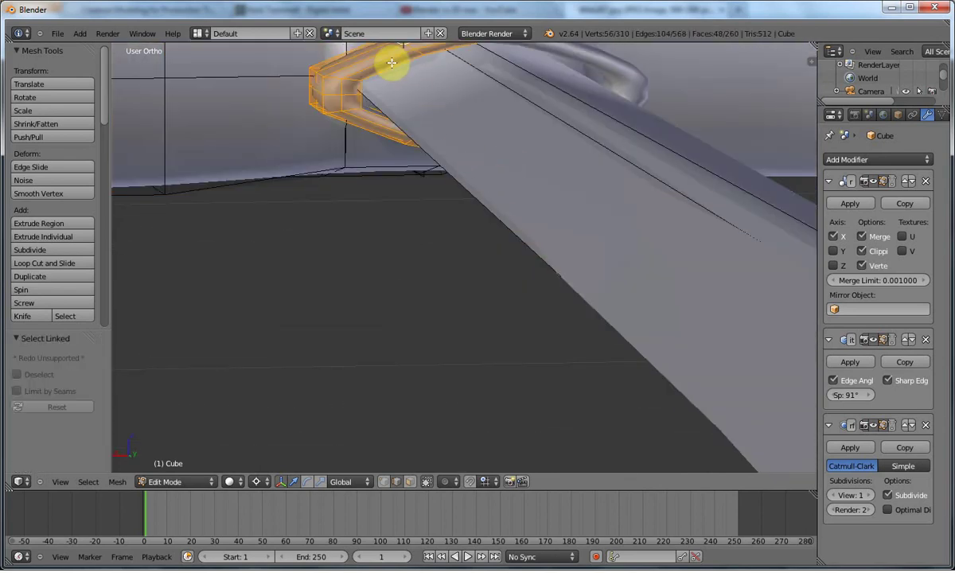
pyautogui.press('s')
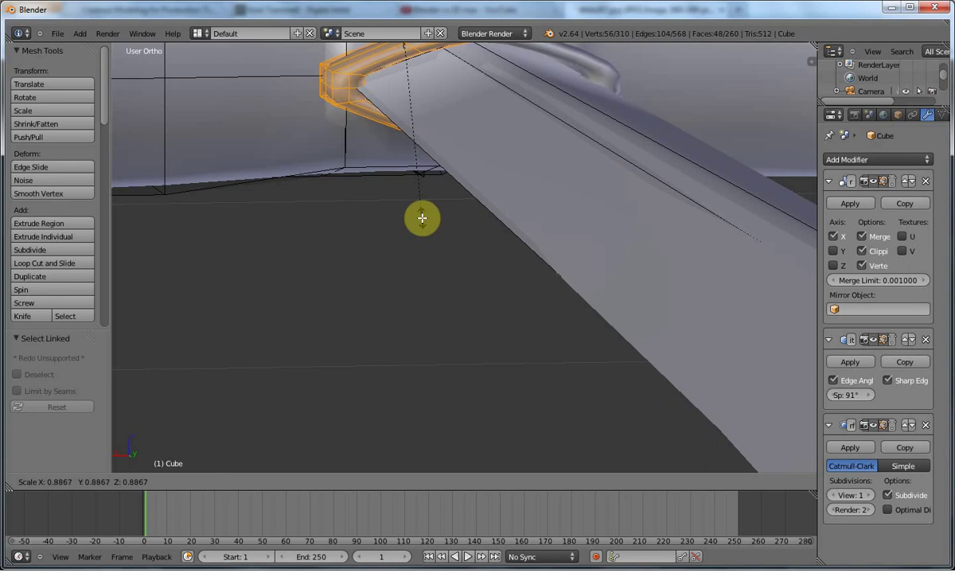
pyautogui.hotkey('shift', 'y')
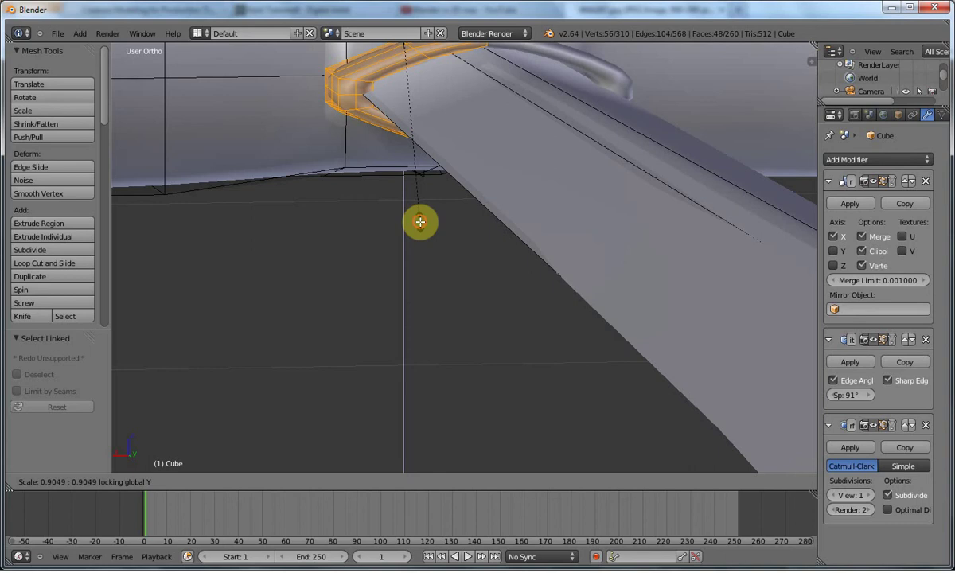
pyautogui.click(420, 221)
# Flatten the blade-side collar along Z by a factor of about 0.88
pyautogui.press('s')
pyautogui.press('z')
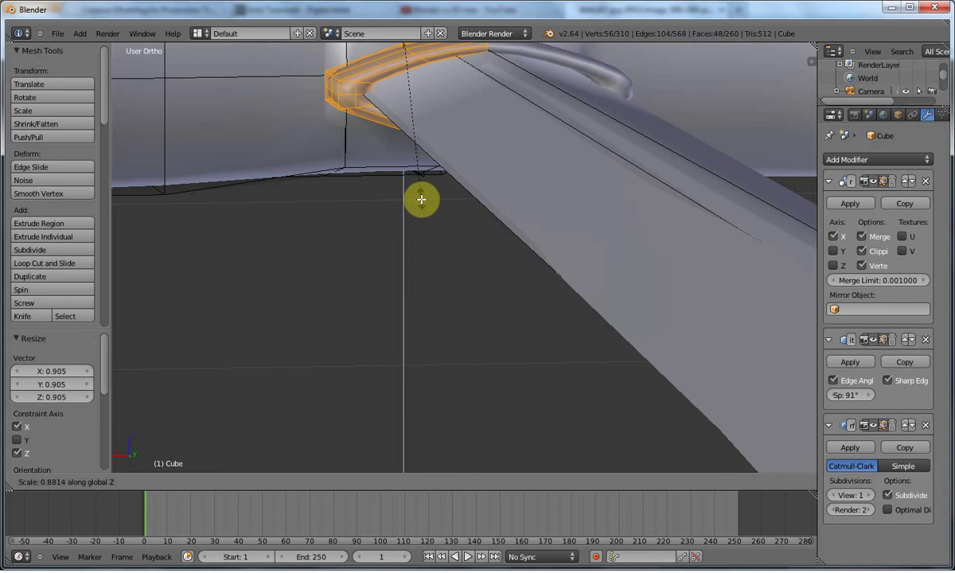
pyautogui.click(424, 204)
# Widen the blade-side collar along X by a factor of about 1.052
pyautogui.press('Tab')
pyautogui.moveTo(441, 211); pyautogui.dragTo(414, 222, button='middle')
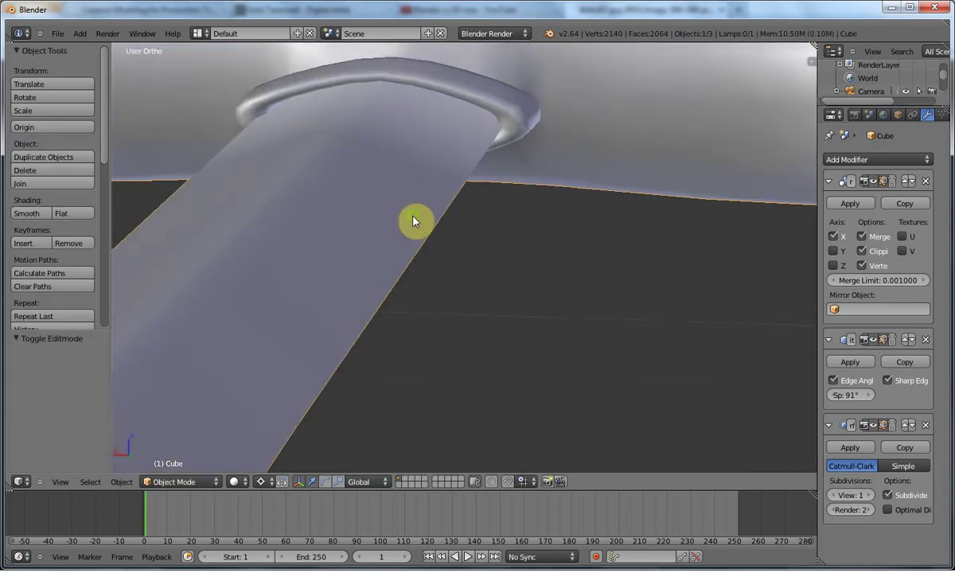
pyautogui.scroll(-4, 415, 222)
pyautogui.press('Tab')
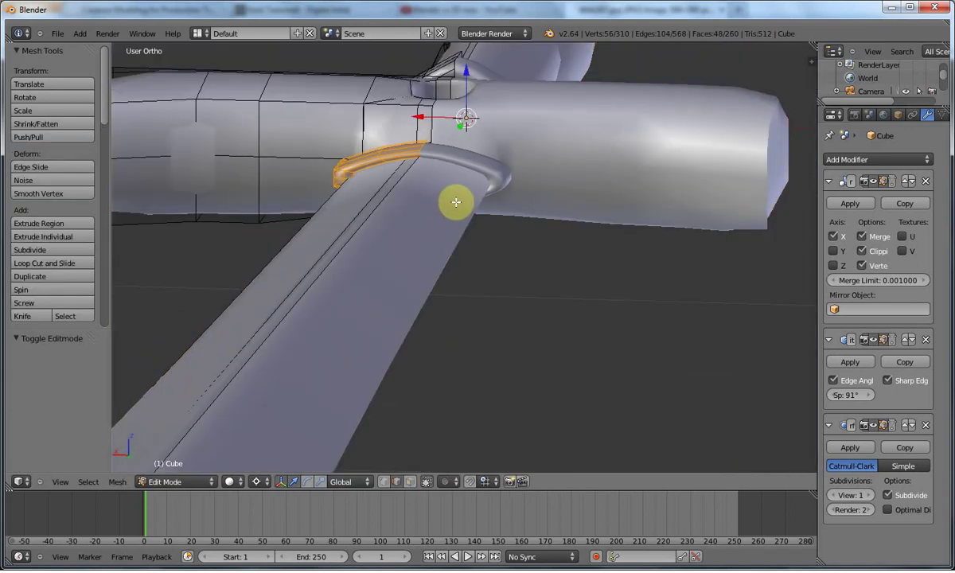
pyautogui.press('s')
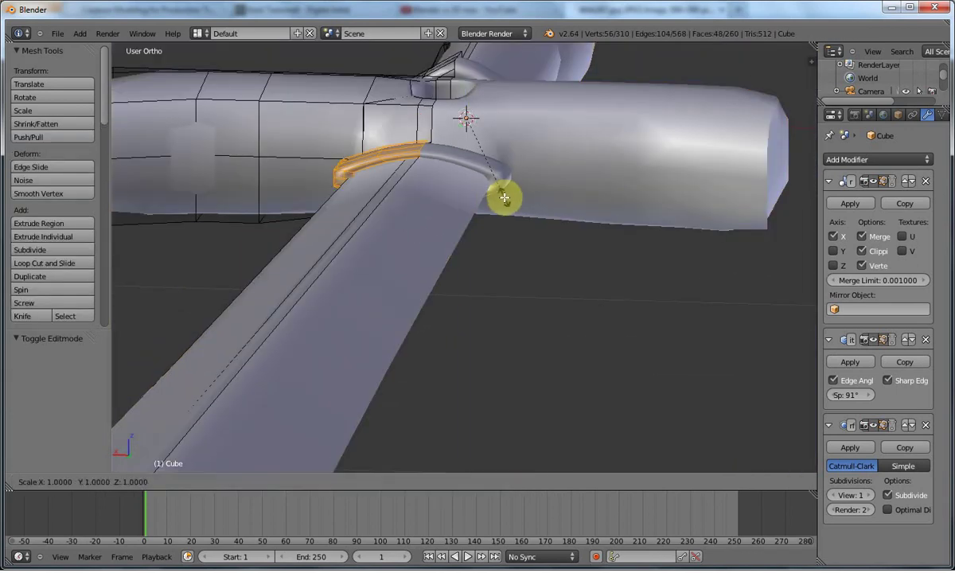
pyautogui.press('z')
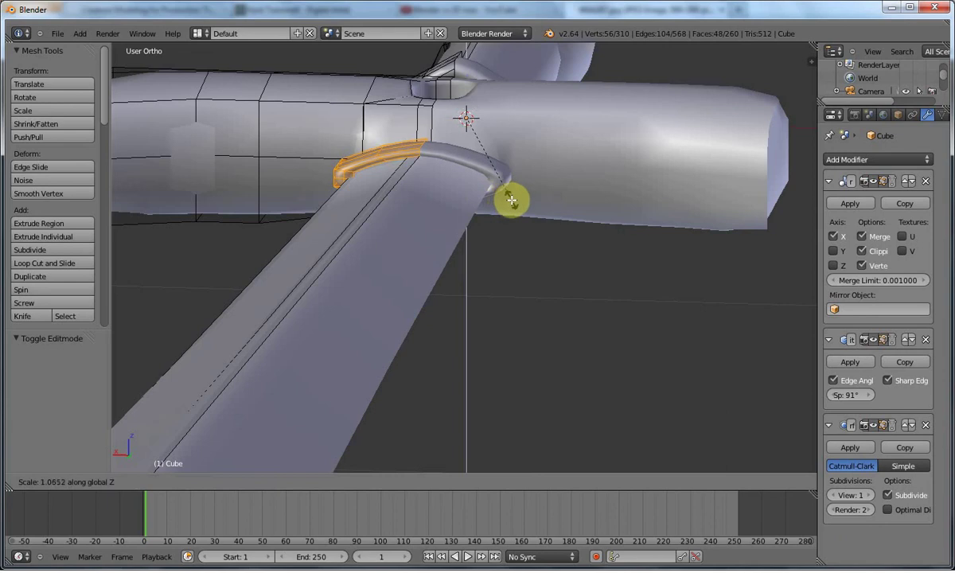
pyautogui.press('x')
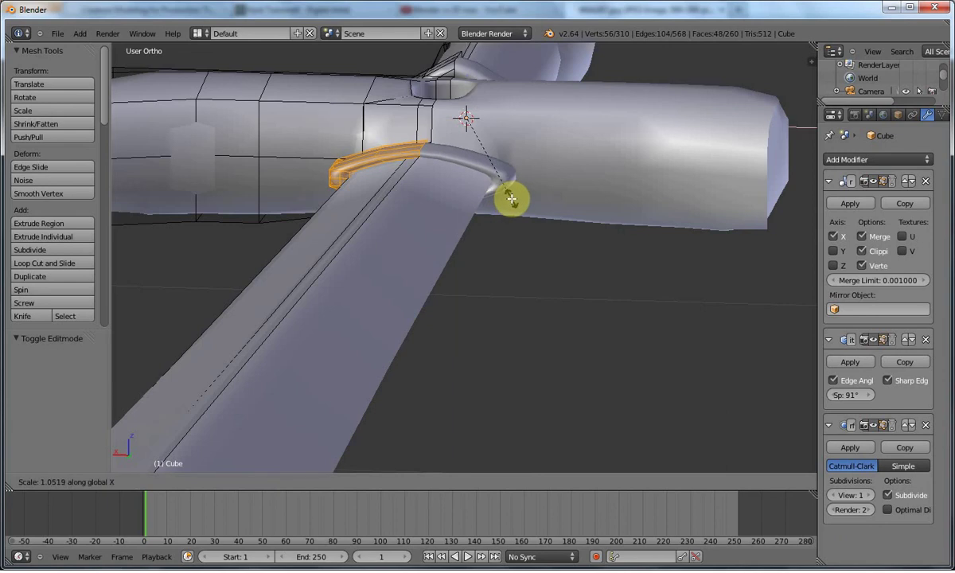
pyautogui.click(511, 199)
# Move the blade-side collar about -0.0315 along Y, toward the crossguard
pyautogui.moveTo(525, 211); pyautogui.dragTo(474, 270, button='middle')
pyautogui.press('Tab')
pyautogui.scroll(-4, 486, 236)
pyautogui.press('Tab')
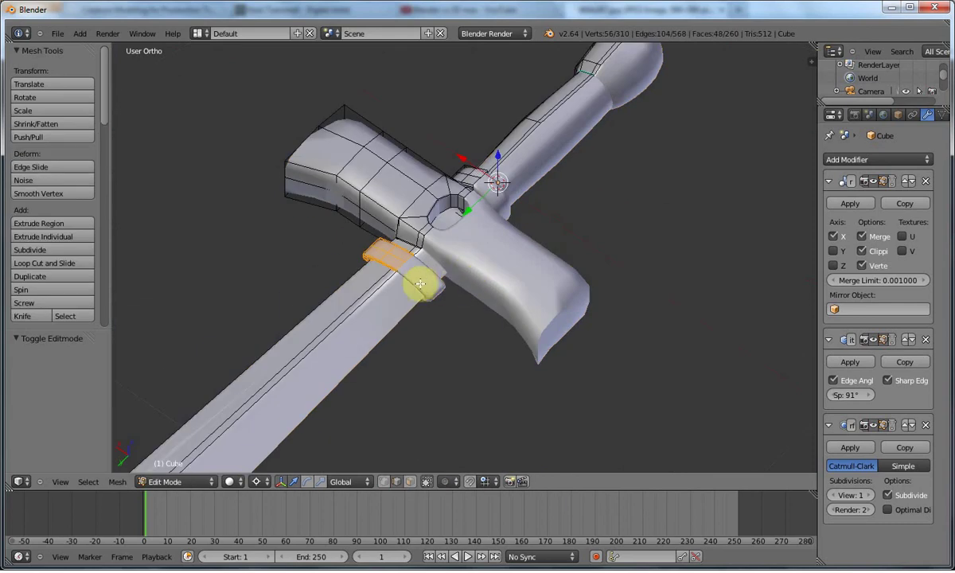
pyautogui.press('g')
pyautogui.press('y')
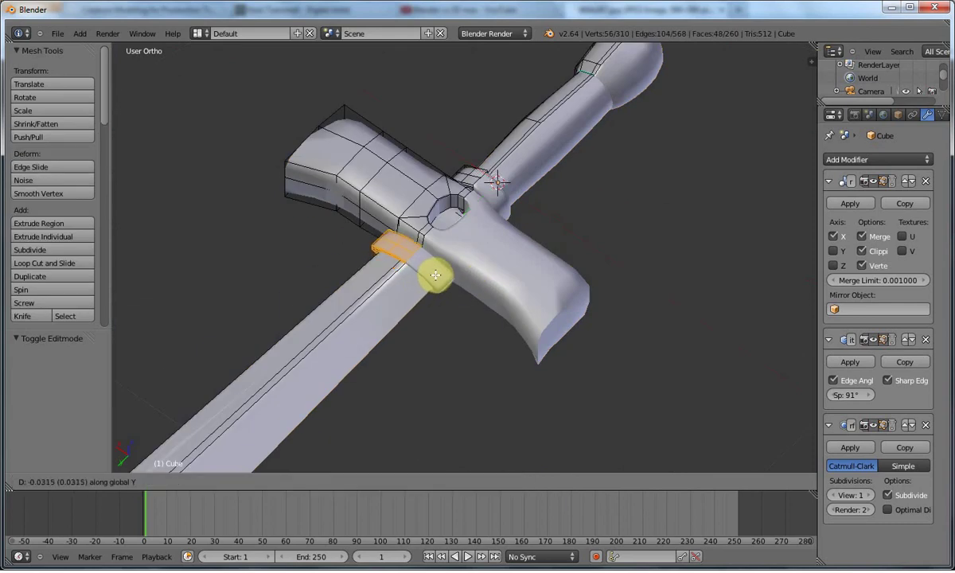
pyautogui.click(435, 274)
# Select the edge loop midway along the crossguard arm and scale it uniformly to about 0.708 around its own centre
pyautogui.moveTo(437, 270); pyautogui.dragTo(382, 320, button='middle')
pyautogui.press('Tab')
pyautogui.press('KP_1')
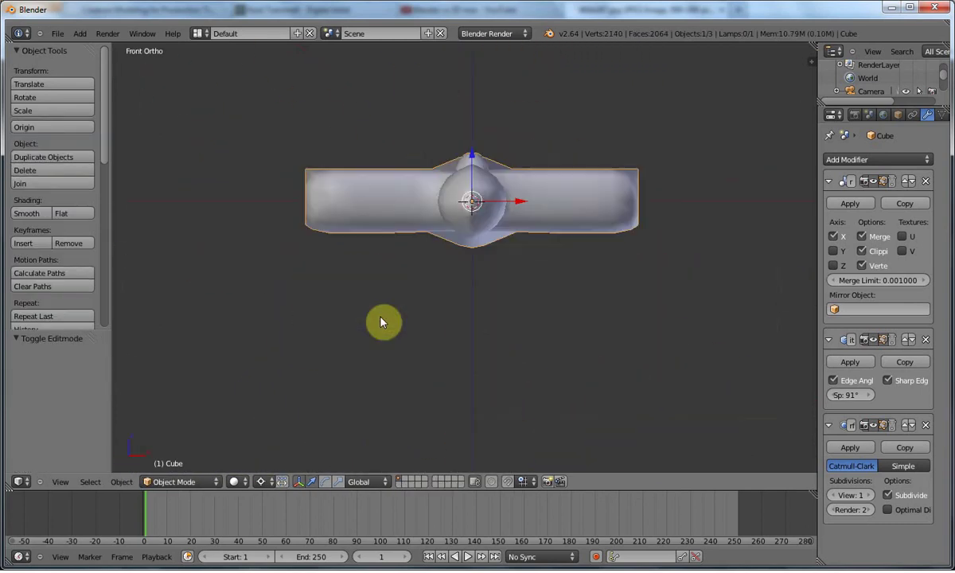
pyautogui.press('KP_7')
pyautogui.press('Tab')
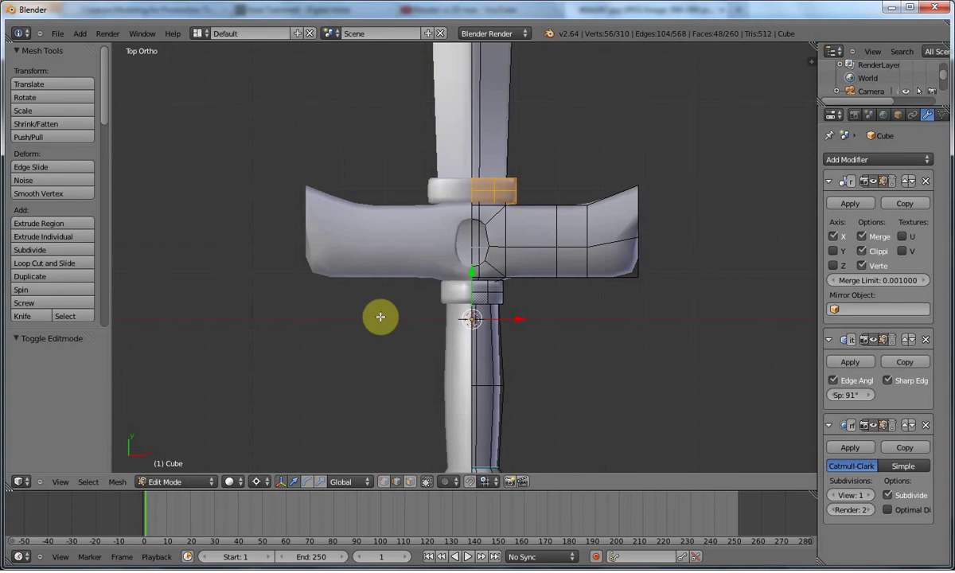
pyautogui.keyDown('alt'); pyautogui.rightClick(555, 221); pyautogui.keyUp('alt')
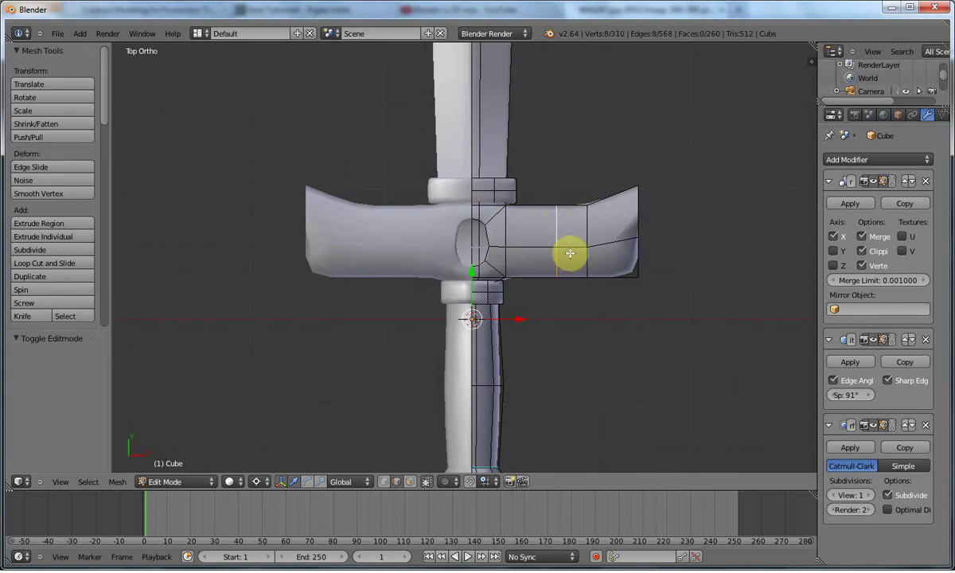
pyautogui.press('s')
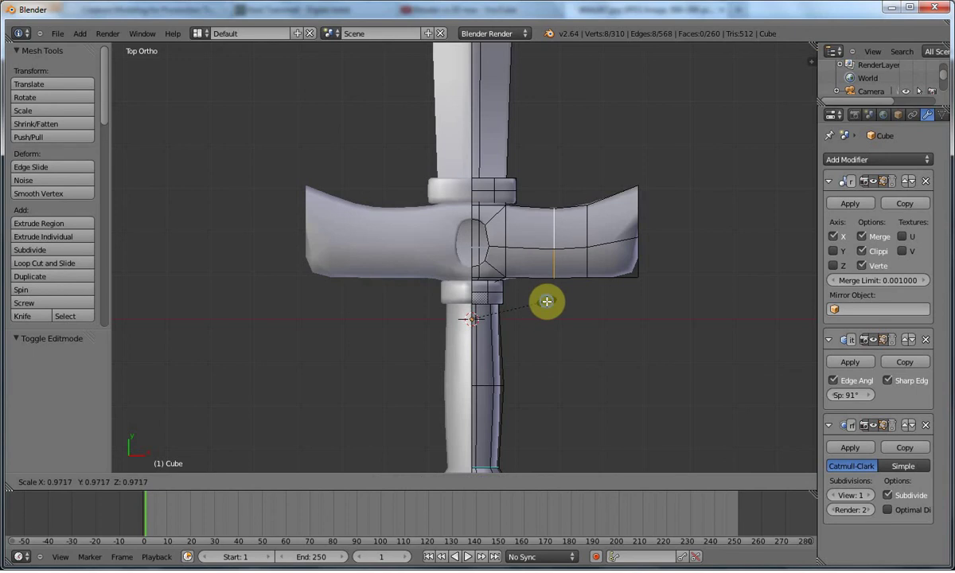
pyautogui.rightClick(547, 301)
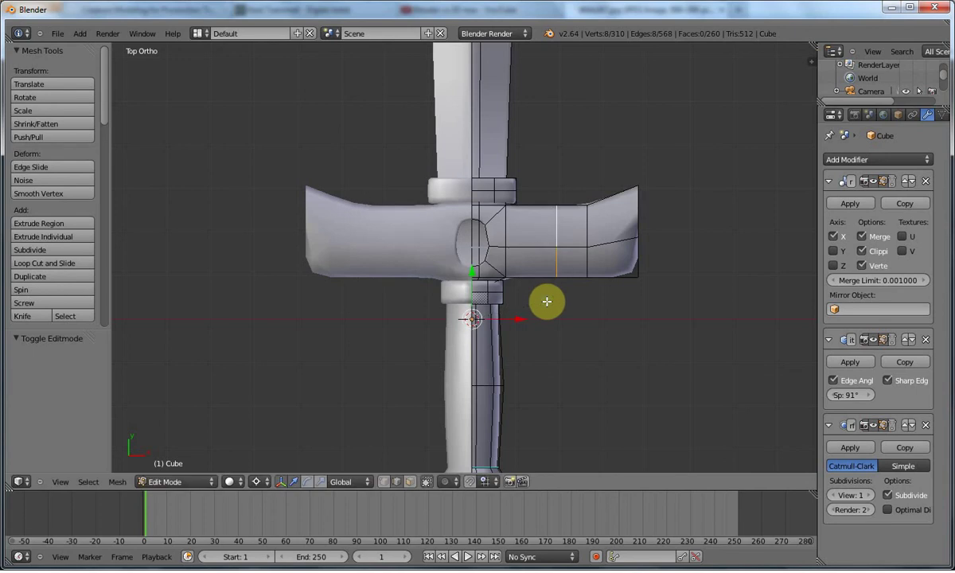
pyautogui.press('s')
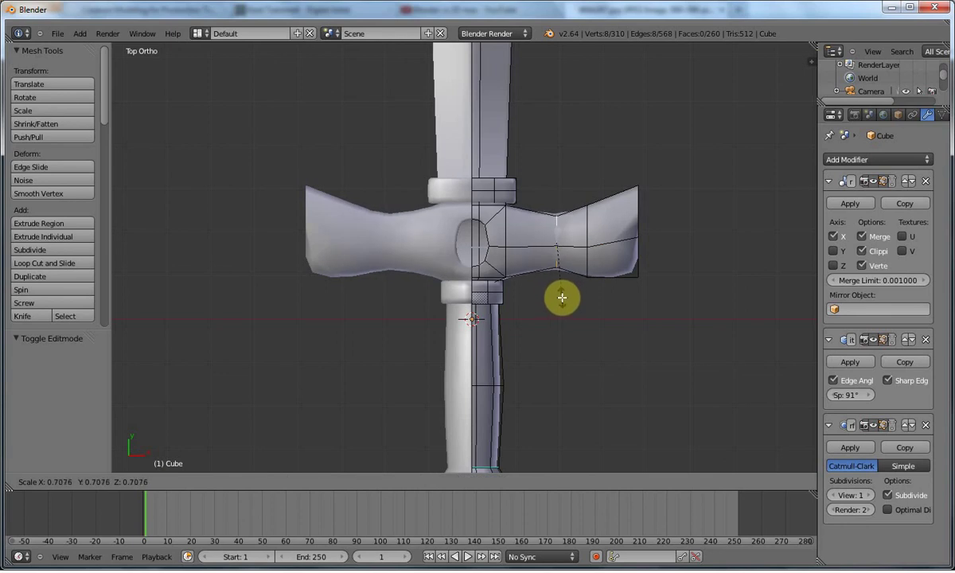
pyautogui.click(562, 297)
# Move the narrowed crossguard loop about -0.04 along X, toward the hilt's centre
pyautogui.moveTo(560, 294); pyautogui.dragTo(600, 301, button='middle')
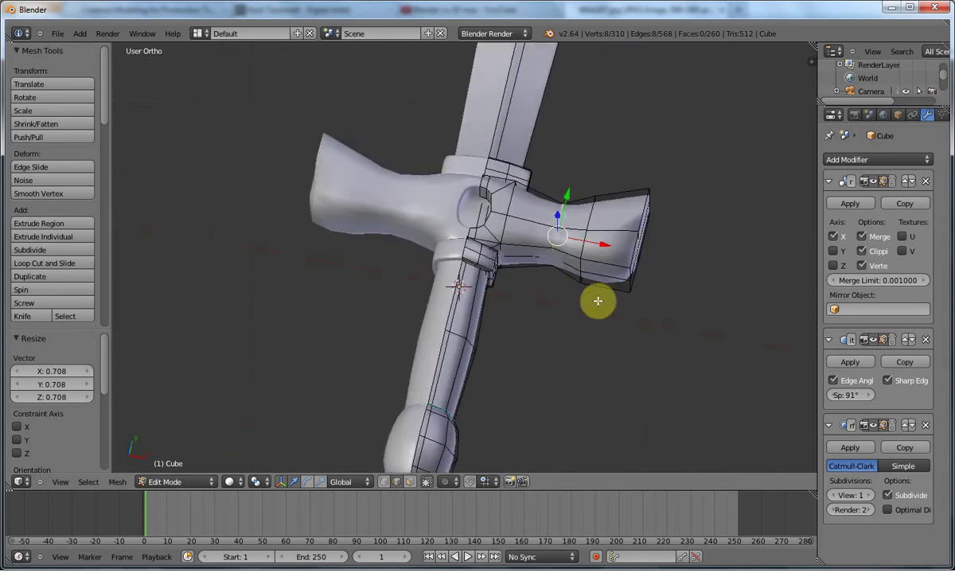
pyautogui.press('KP_1')
pyautogui.press('KP_7')
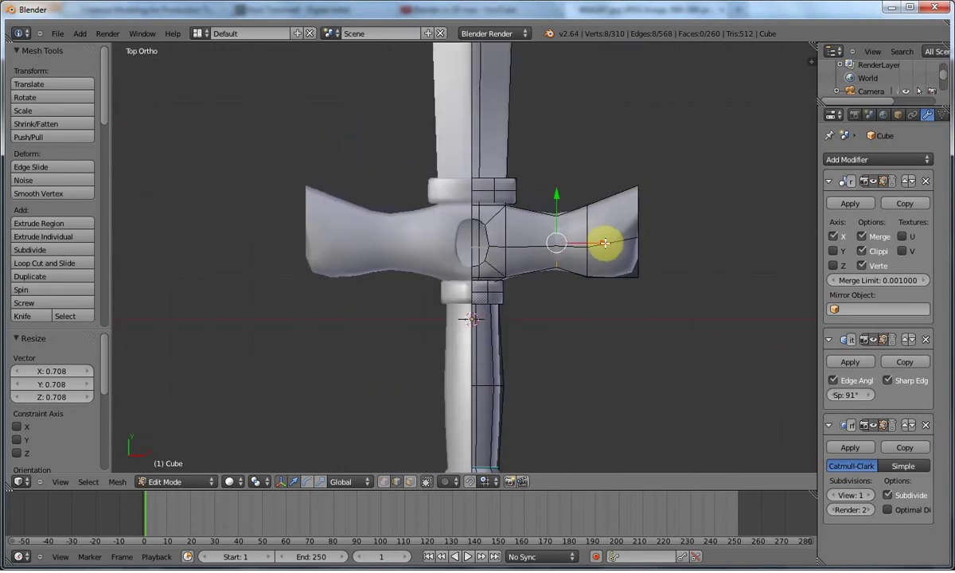
pyautogui.moveTo(605, 243); pyautogui.dragTo(573, 241)
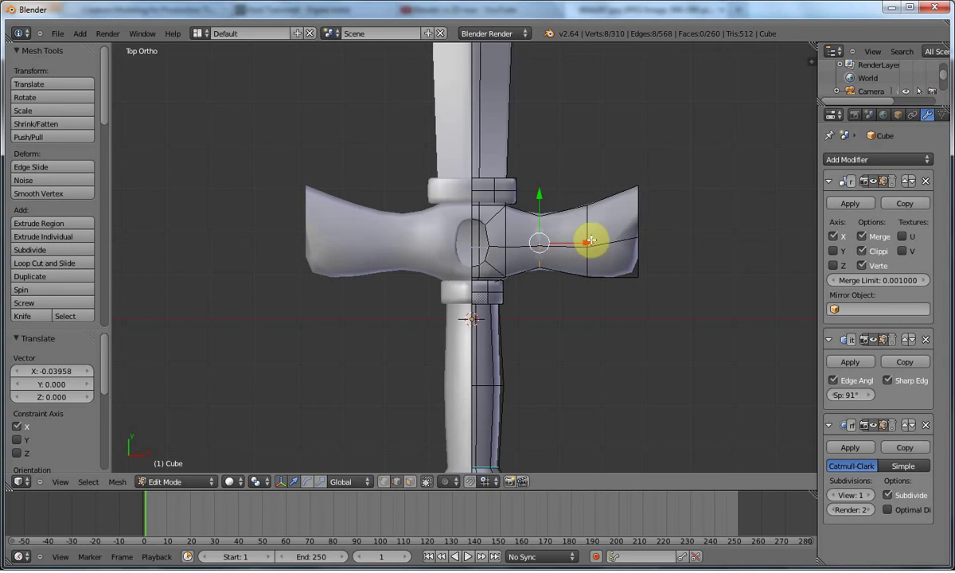
# Scale the next outer crossguard edge loop to about 0.749 and move it about -0.015 along X
pyautogui.rightClick(591, 241)
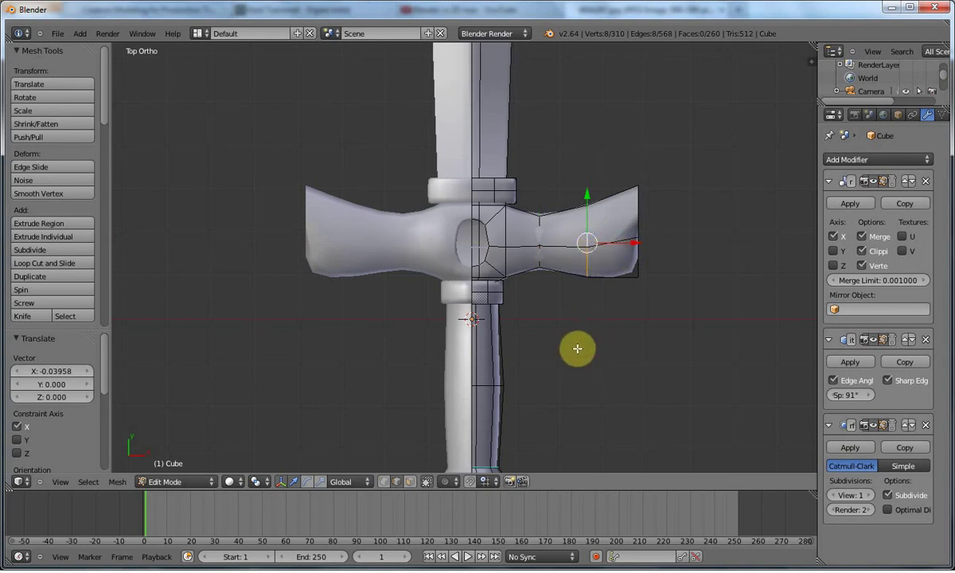
pyautogui.press('s')
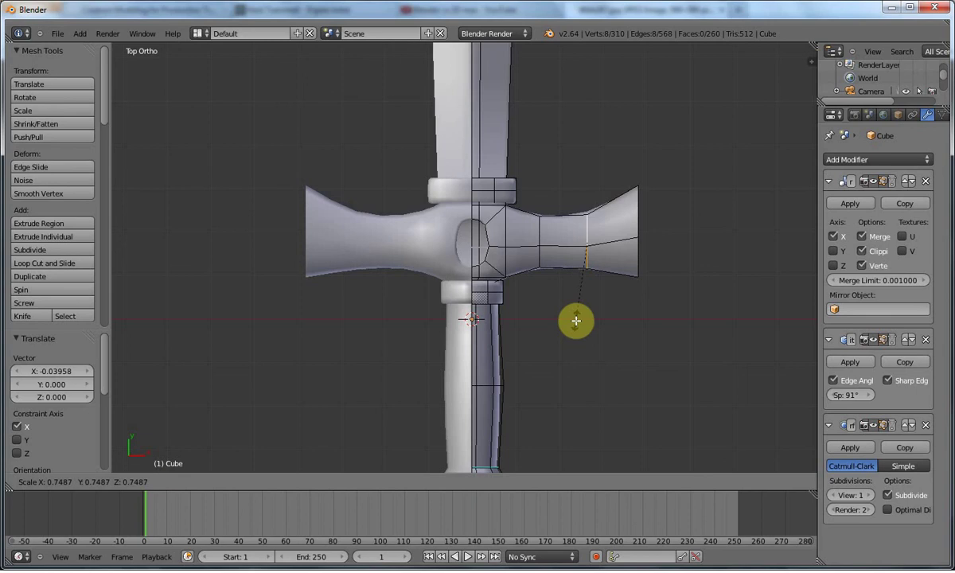
pyautogui.press('Escape')
pyautogui.moveTo(633, 241); pyautogui.dragTo(634, 246)
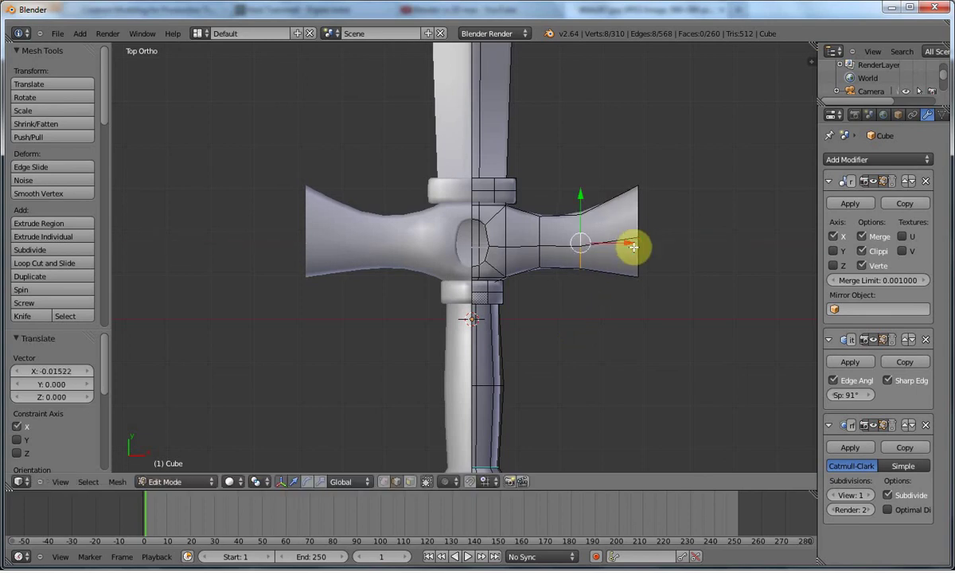
# Select the centre vertex of the crossguard's end face and move it outward about 0.023 along X
pyautogui.press('Tab')
pyautogui.moveTo(635, 256); pyautogui.dragTo(591, 238, button='middle')
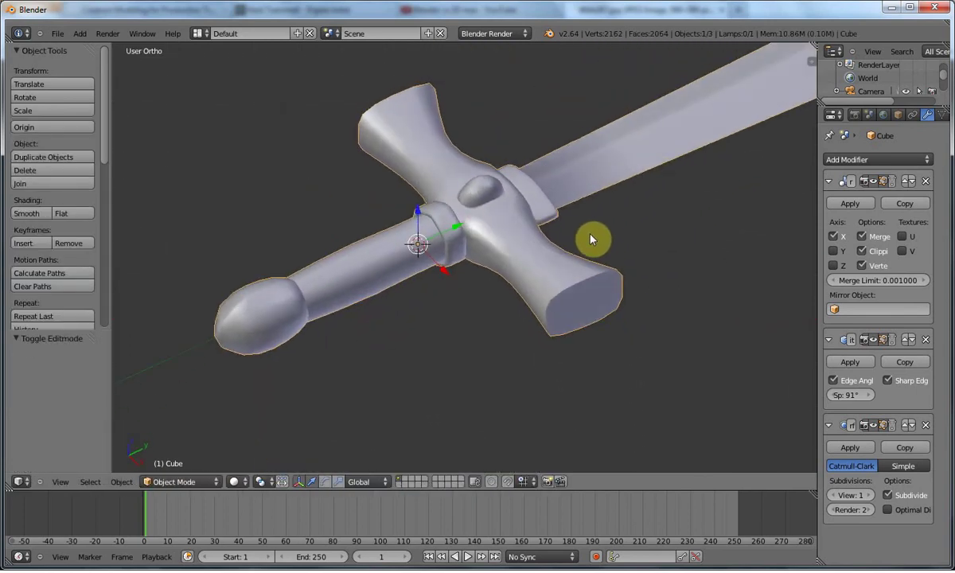
pyautogui.press('Tab')
pyautogui.rightClick(579, 304)
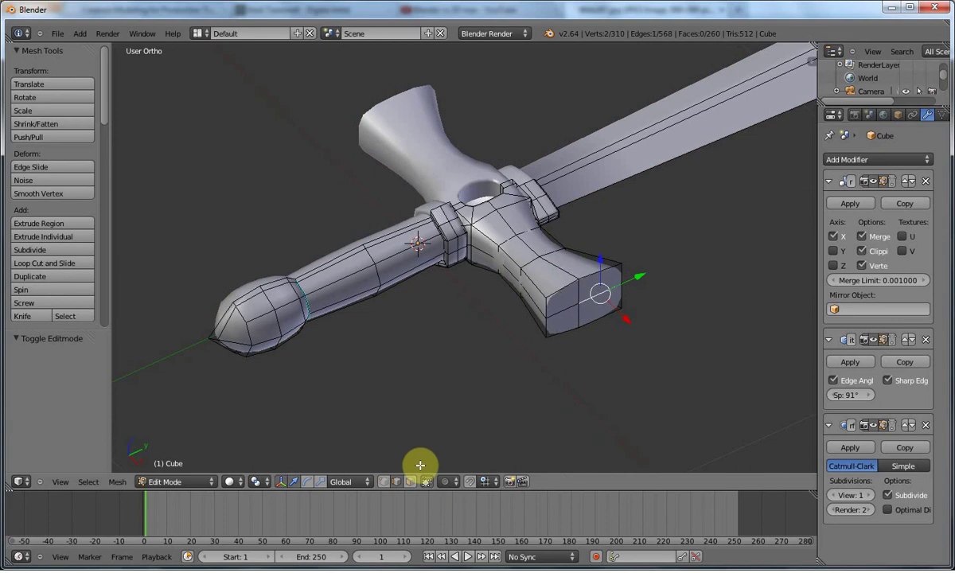
pyautogui.rightClick(572, 302)
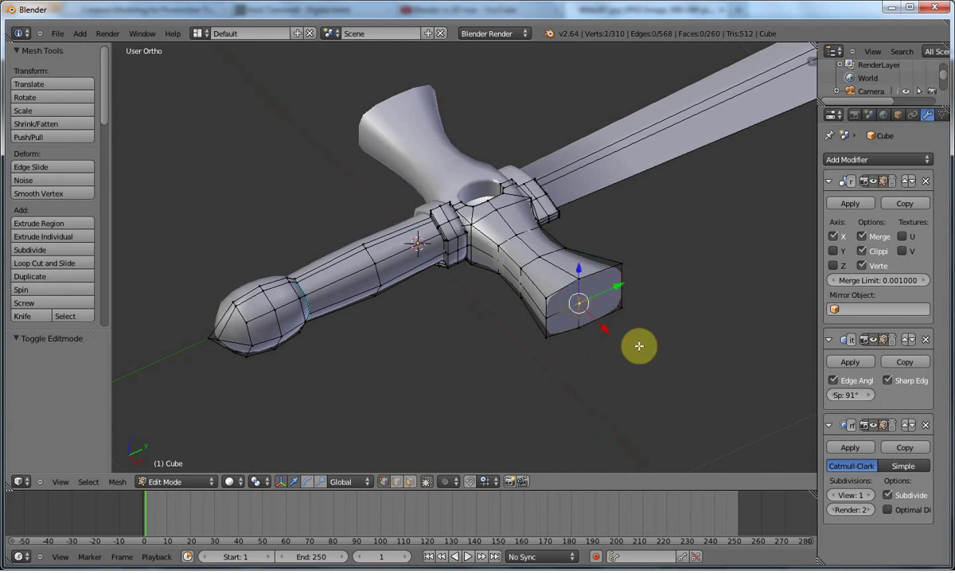
pyautogui.press('g')
pyautogui.press('x')
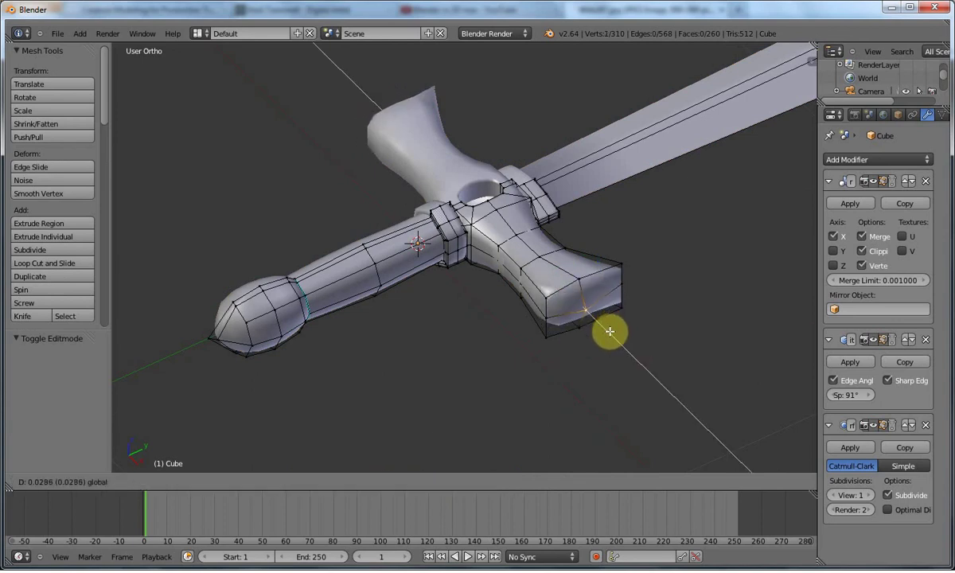
pyautogui.click(609, 328)
# Select the two blade-side corner vertices of the crossguard's end face and move them about -0.034 along Y
pyautogui.rightClick(621, 305)
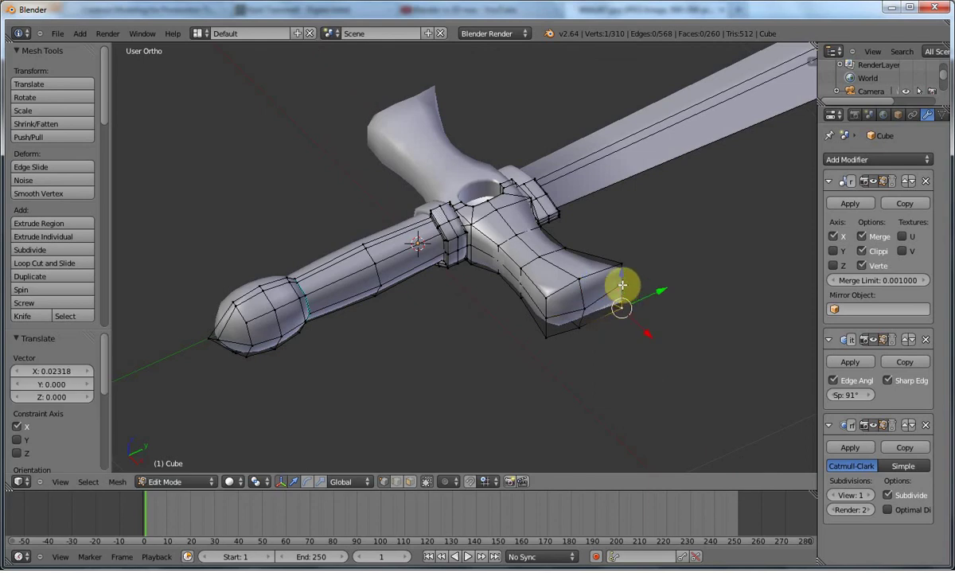
pyautogui.keyDown('shift'); pyautogui.rightClick(621, 267); pyautogui.keyUp('shift')
pyautogui.moveTo(663, 265); pyautogui.dragTo(646, 264)
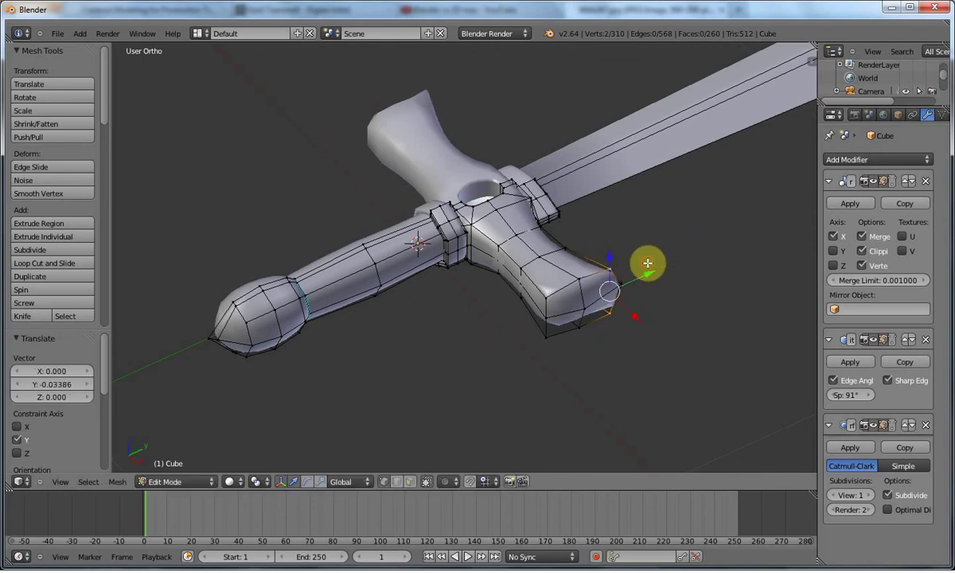
# Reveal the hidden gem geometry in the crossguard's centre and deselect everything
pyautogui.press('Tab')
pyautogui.moveTo(646, 264)
pyautogui.mouseDown(button='middle')
pyautogui.moveTo(632, 256)
pyautogui.moveTo(671, 326)
pyautogui.moveTo(672, 316)
pyautogui.moveTo(605, 317)
pyautogui.moveTo(576, 260)
pyautogui.moveTo(519, 232)
pyautogui.moveTo(492, 272)
pyautogui.mouseUp(button='middle')
pyautogui.press('Tab')
pyautogui.press('Tab')
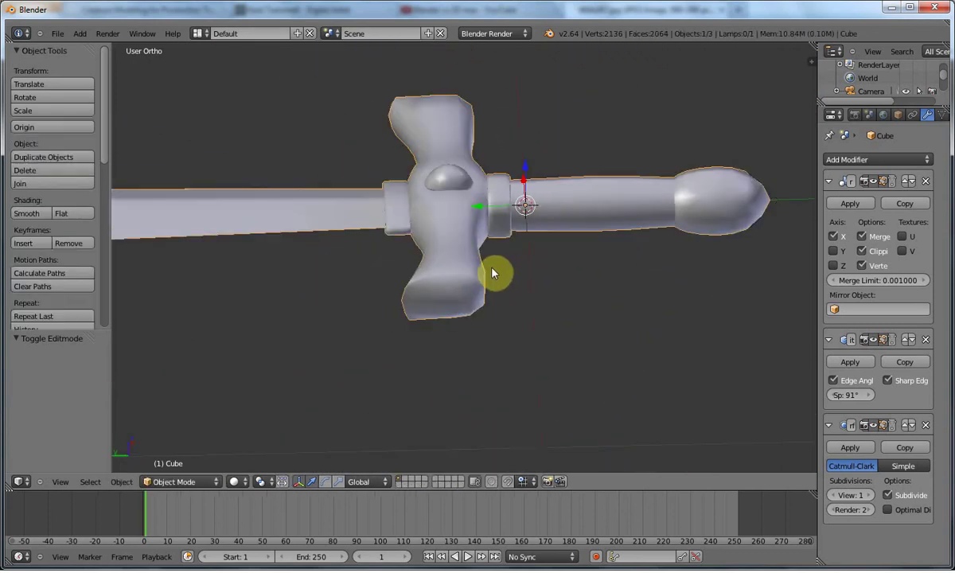
pyautogui.press('Tab')
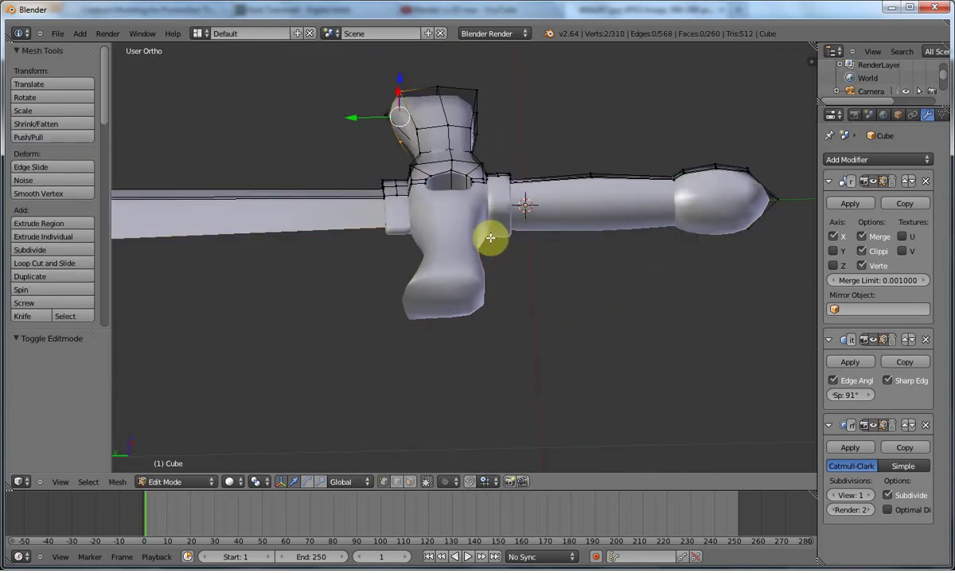
pyautogui.hotkey('alt', 'h')
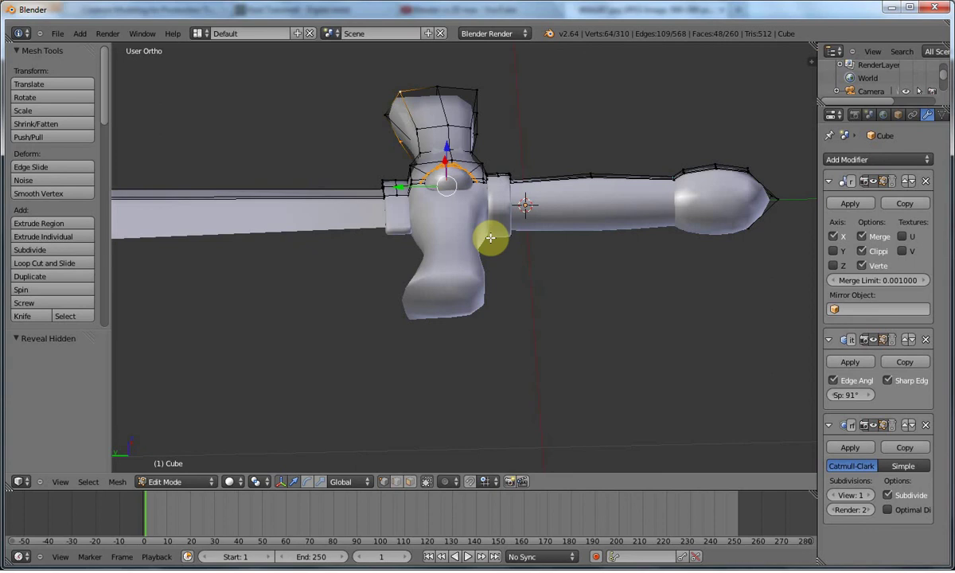
pyautogui.press('a')
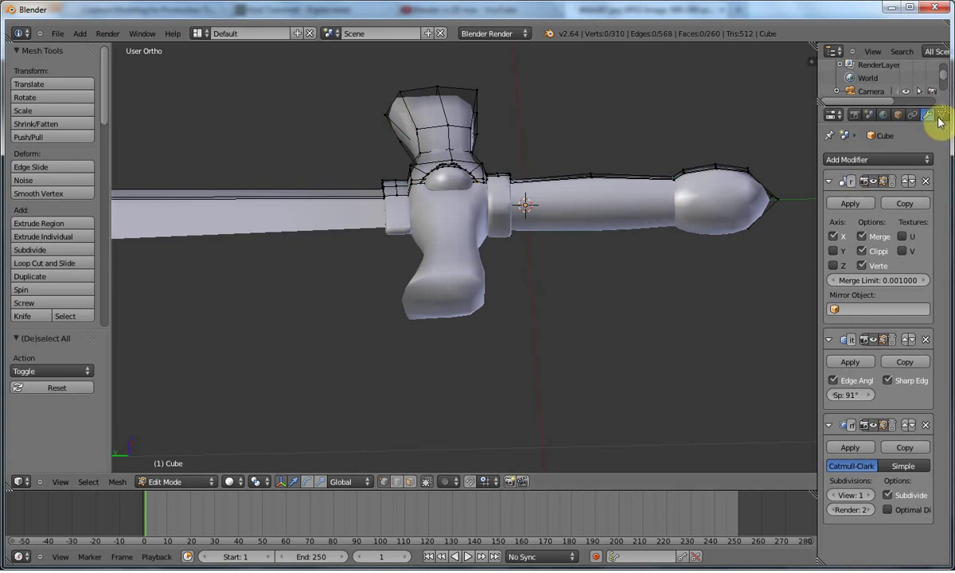
pyautogui.scroll(-3, 918, 111)
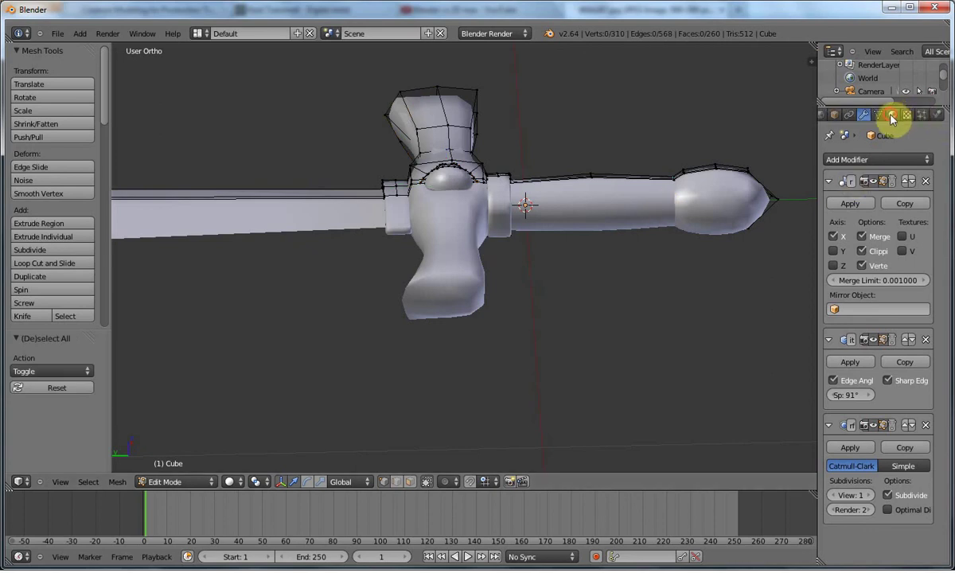
# Open the material settings and save the file as sword.blend in the Tutorials folder
pyautogui.click(893, 114)
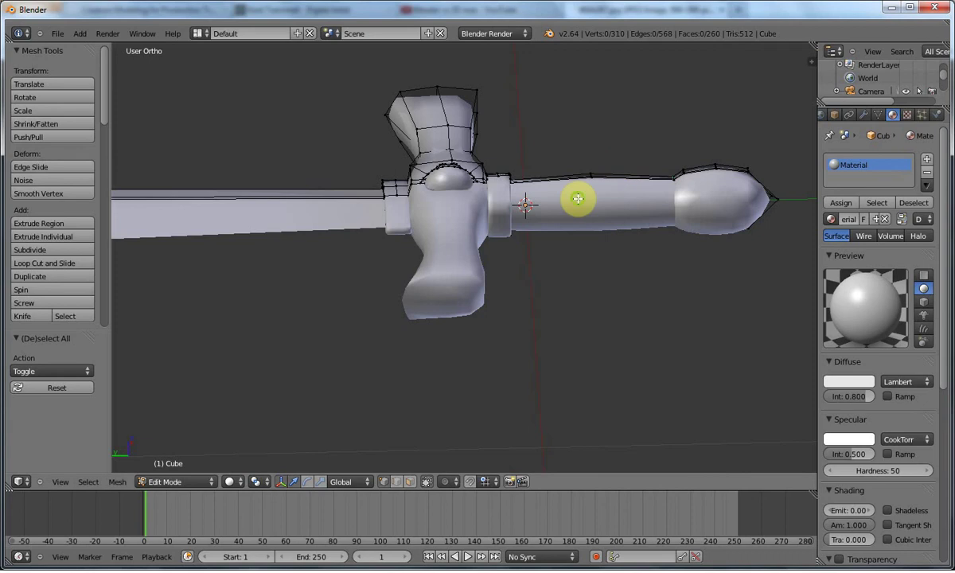
pyautogui.moveTo(575, 198); pyautogui.dragTo(483, 252, button='middle')
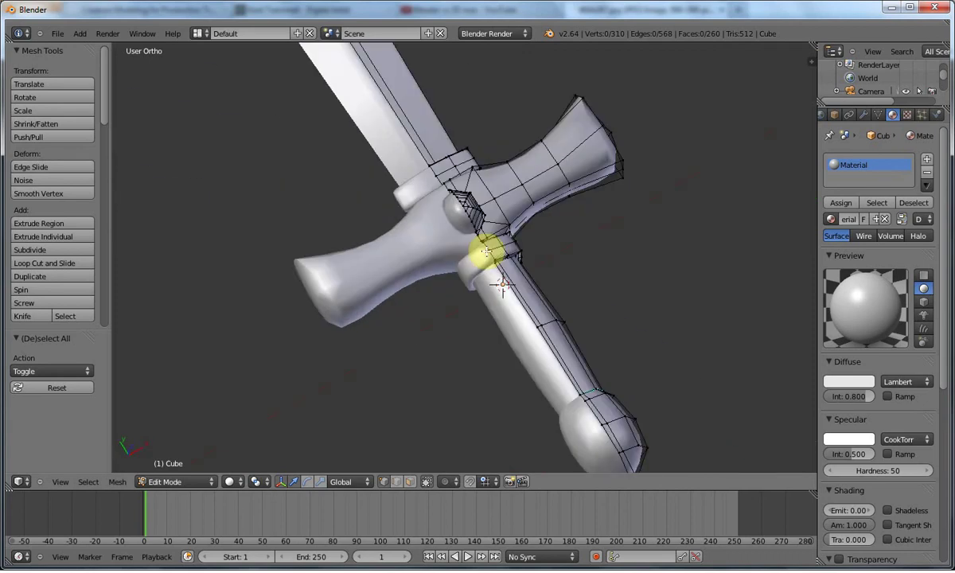
pyautogui.hotkey('ctrl', 'shift', 's')
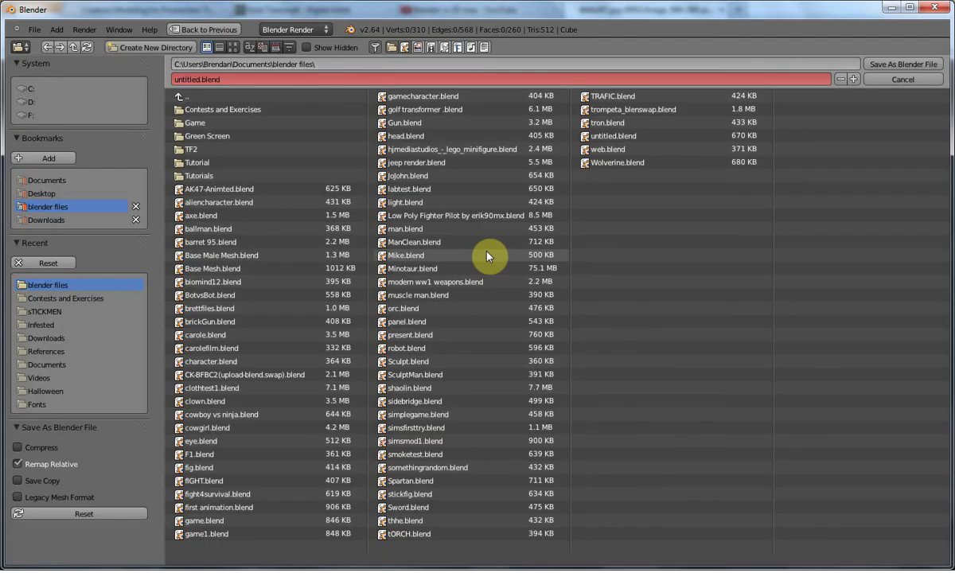
pyautogui.click(199, 176)
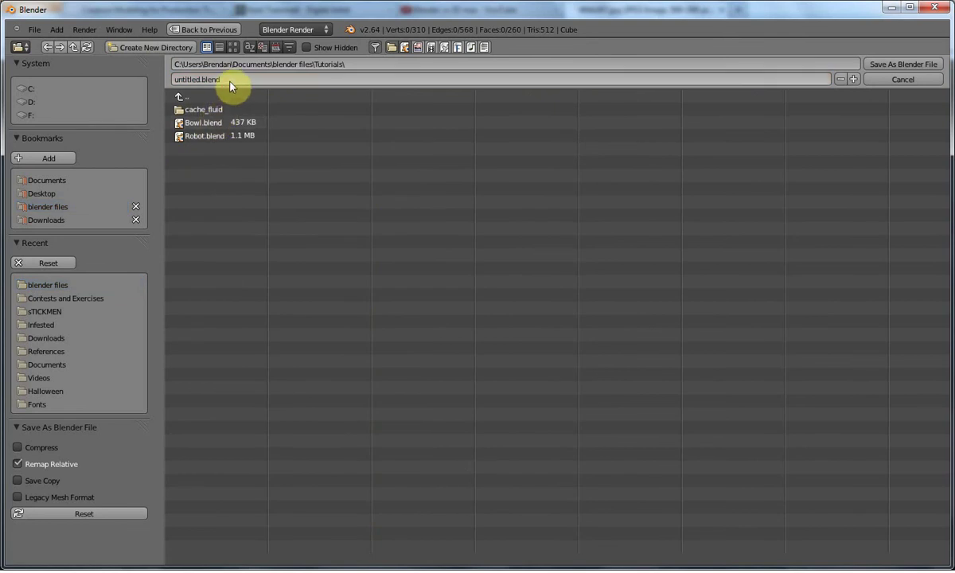
pyautogui.click(229, 75)
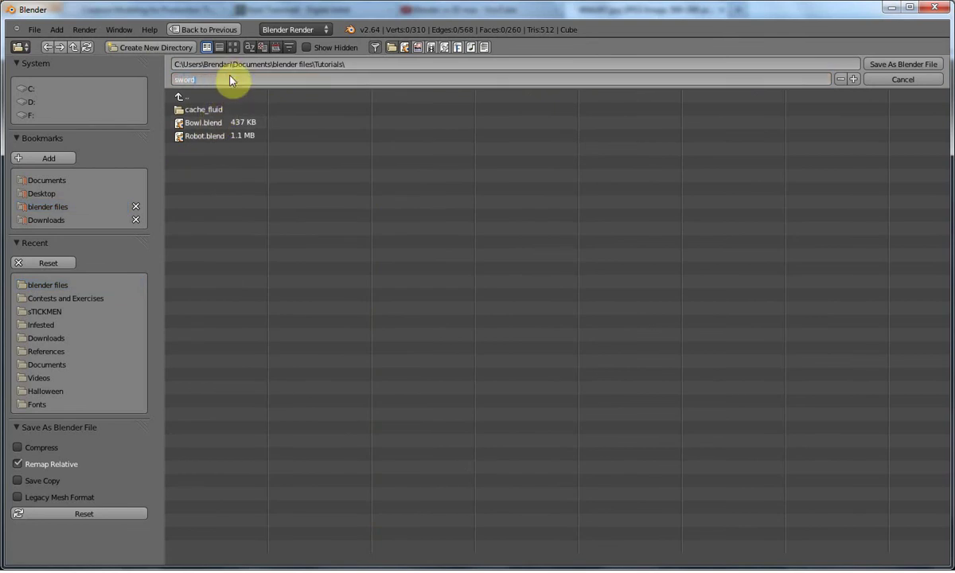
pyautogui.press('Return')
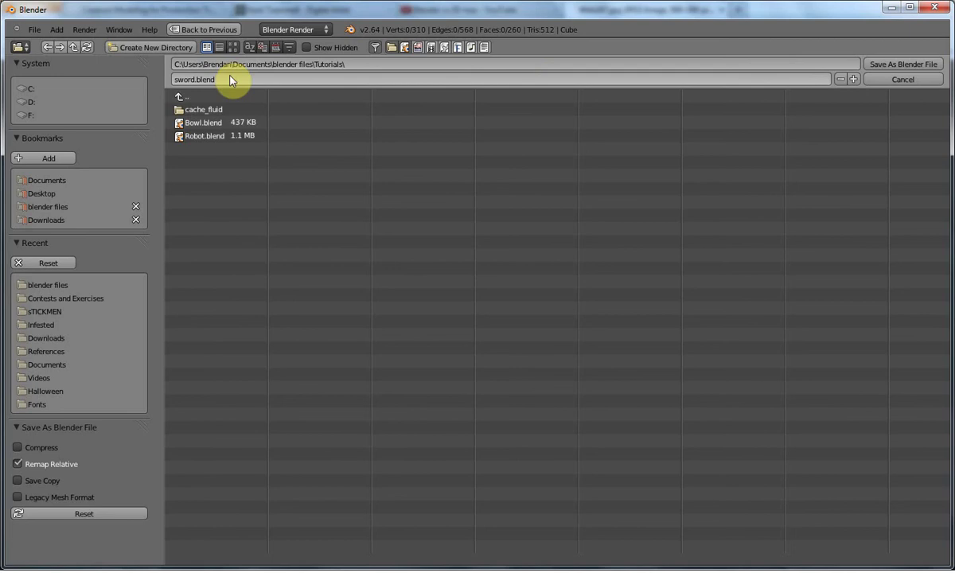
pyautogui.click(880, 69)
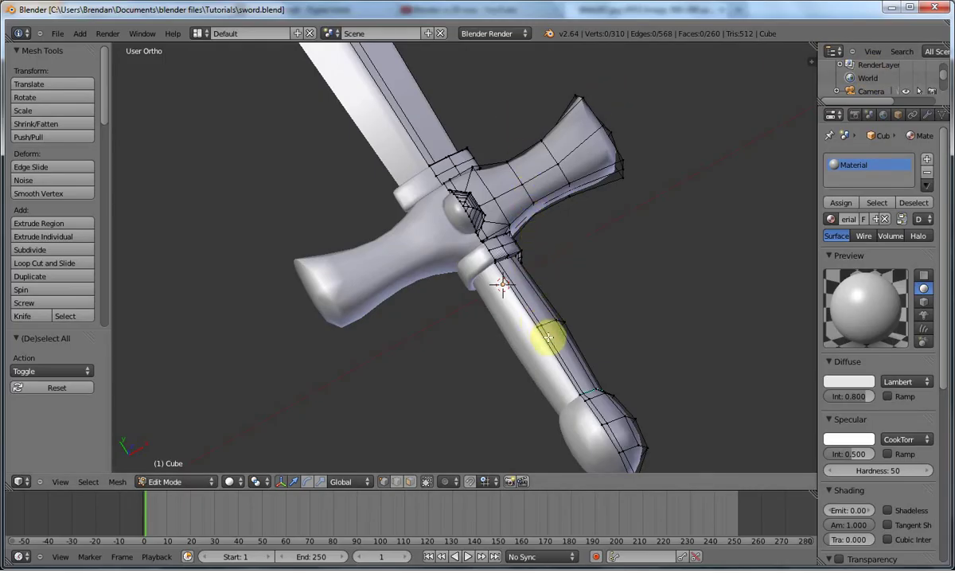
# Set the existing material's diffuse and specular intensities both to 1.000, leaving no geometry selected
pyautogui.press('l')
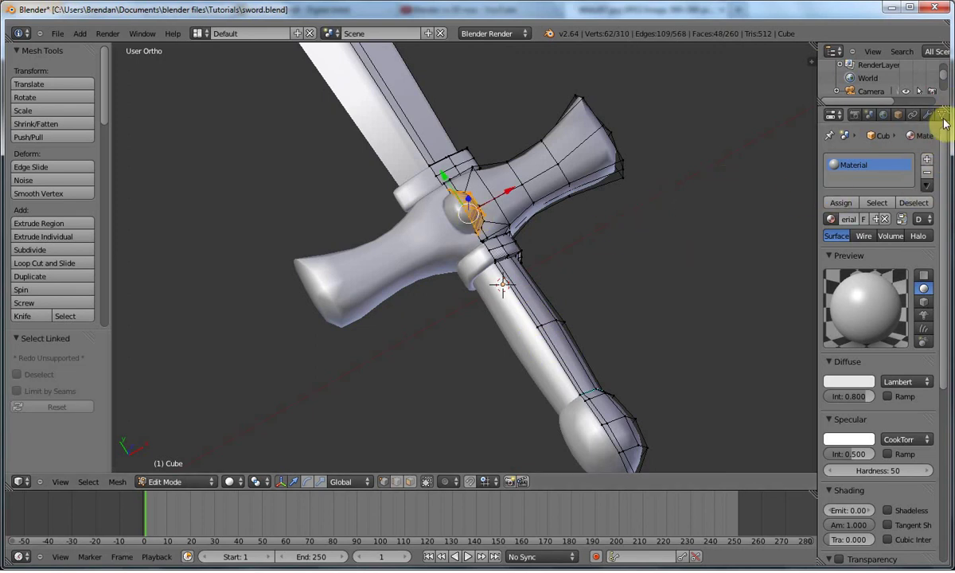
pyautogui.scroll(-5, 939, 121)
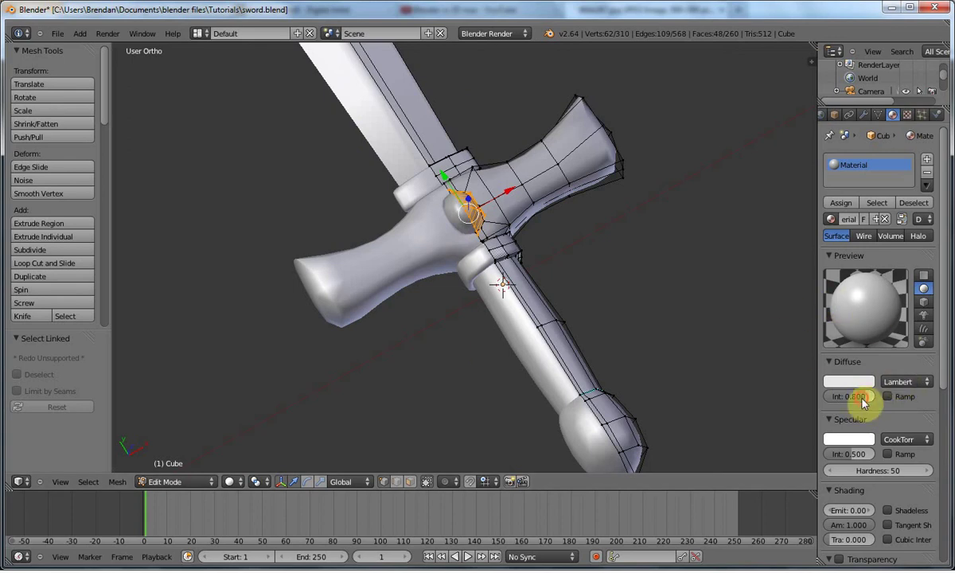
pyautogui.moveTo(861, 397); pyautogui.dragTo(891, 404)
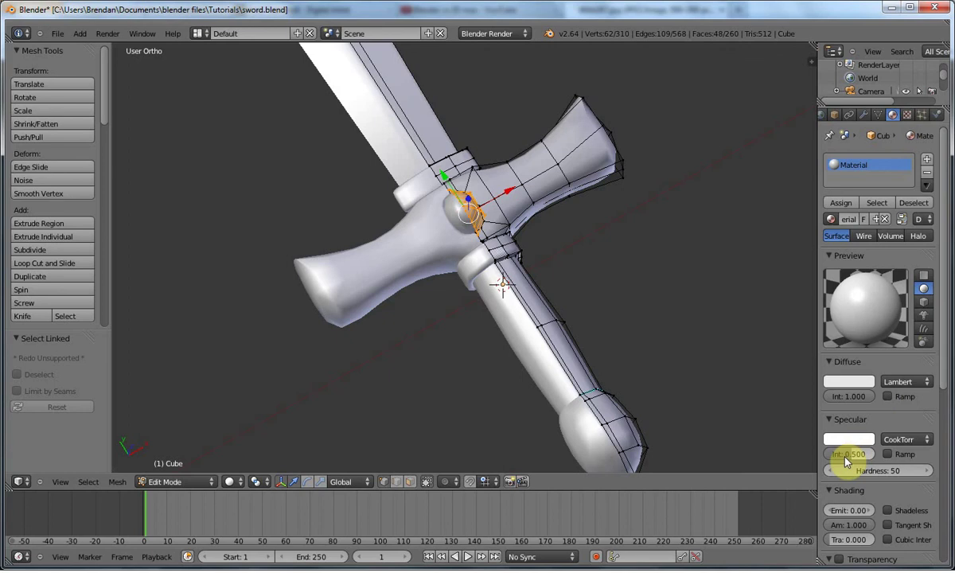
pyautogui.moveTo(846, 462); pyautogui.dragTo(944, 451)
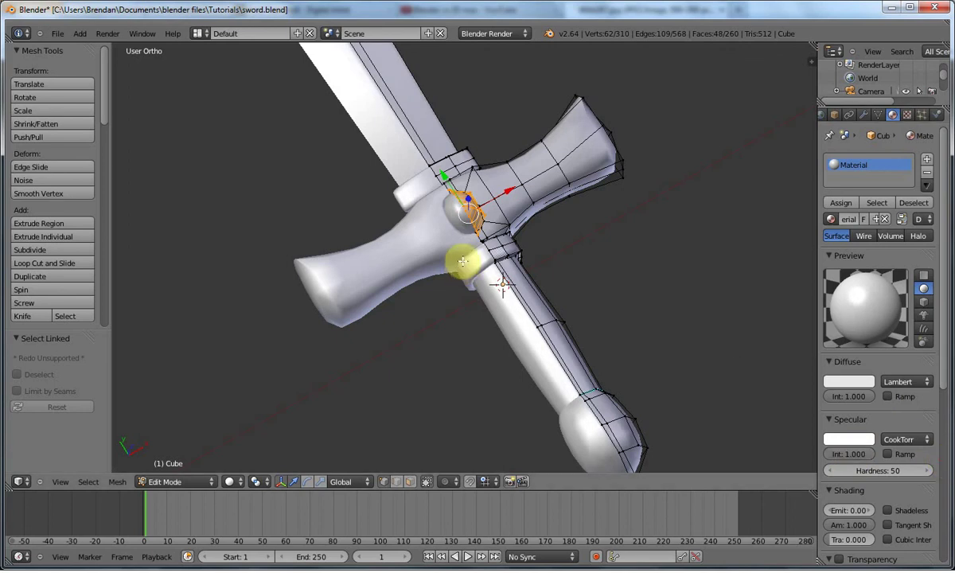
pyautogui.keyDown('shift'); pyautogui.moveTo(437, 156); pyautogui.dragTo(512, 252, button='middle'); pyautogui.keyUp('shift')
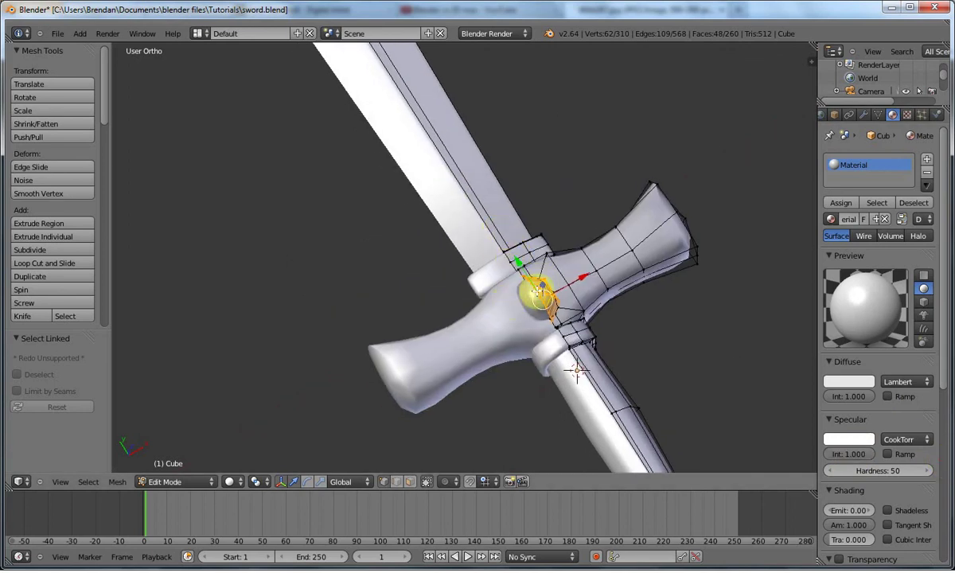
pyautogui.press('a')
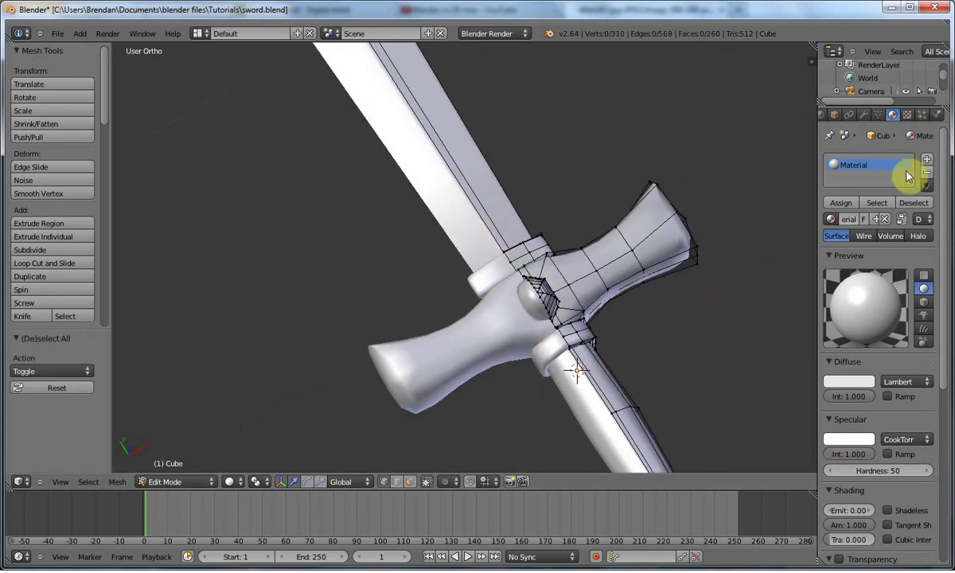
# Add three material slots to the sword and create a new material in the second slot
pyautogui.click(926, 160)
pyautogui.click(926, 160)
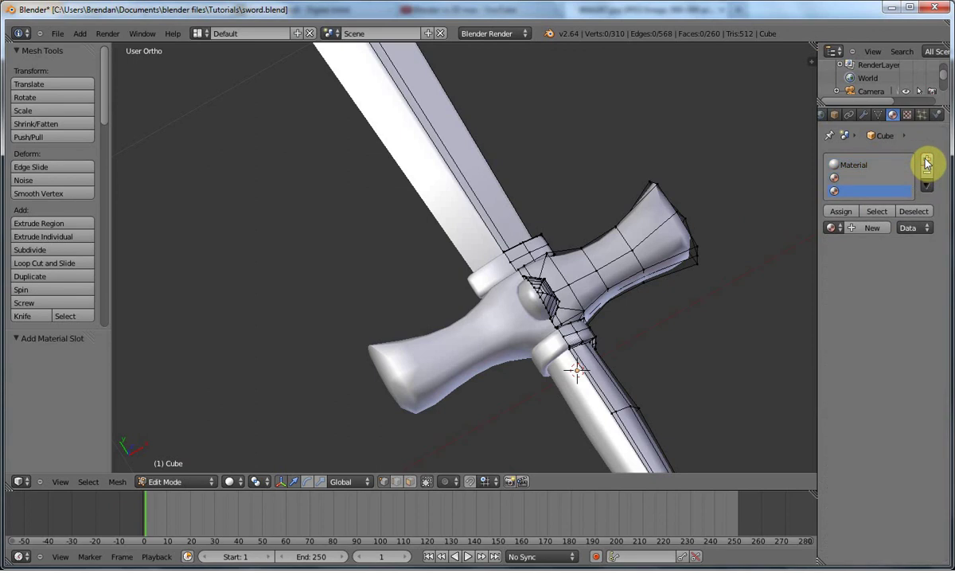
pyautogui.click(926, 160)
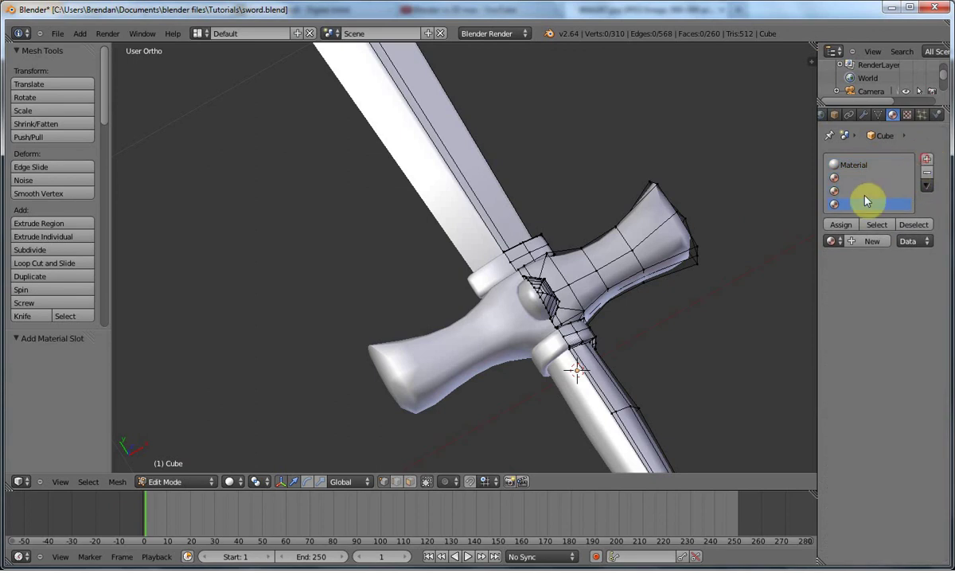
pyautogui.click(865, 245)
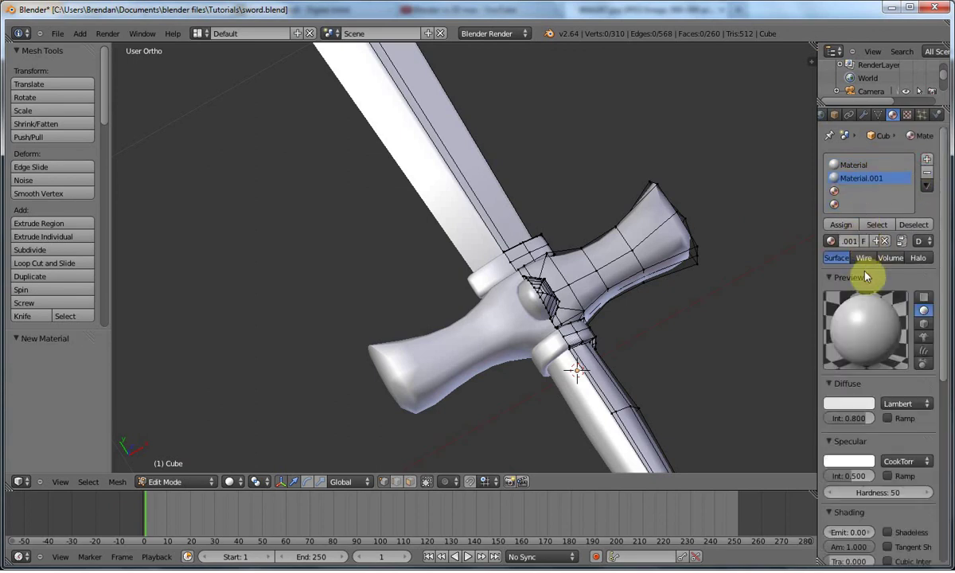
# Make the second material's diffuse colour dark red with about R 0.526, G 0.000, B 0.000, and set its specular intensity to 1.000
pyautogui.click(859, 405)
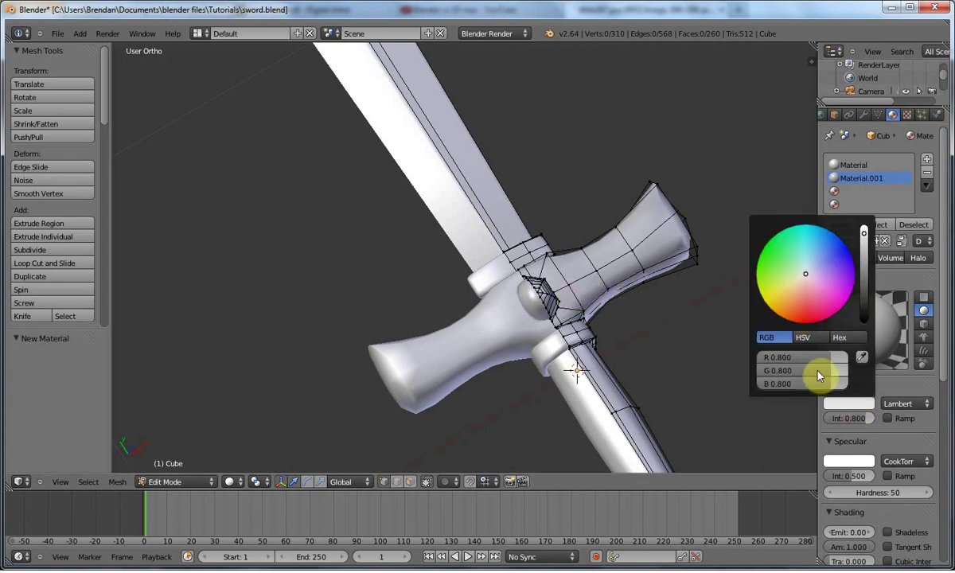
pyautogui.moveTo(817, 370); pyautogui.dragTo(660, 371)
pyautogui.click(840, 401)
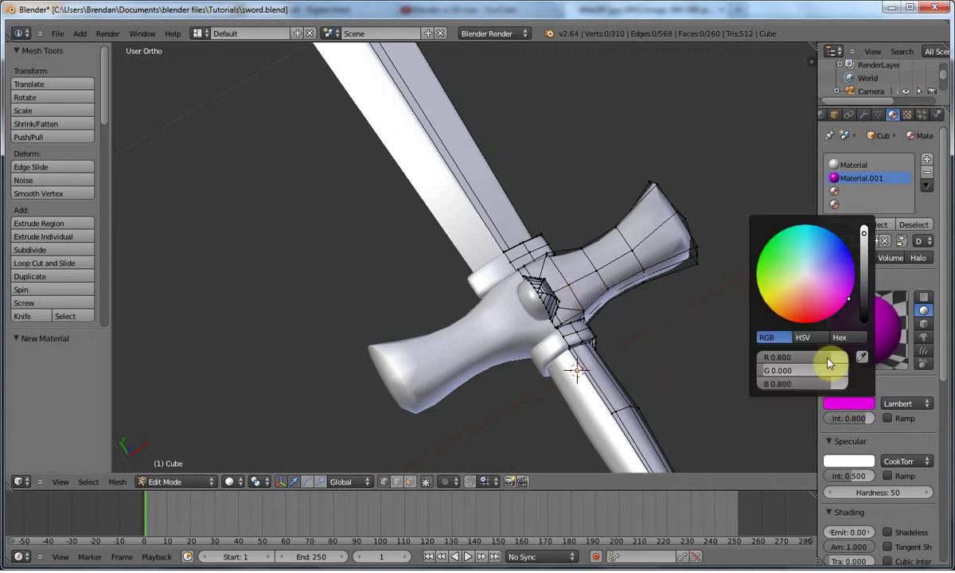
pyautogui.moveTo(829, 384); pyautogui.dragTo(735, 380)
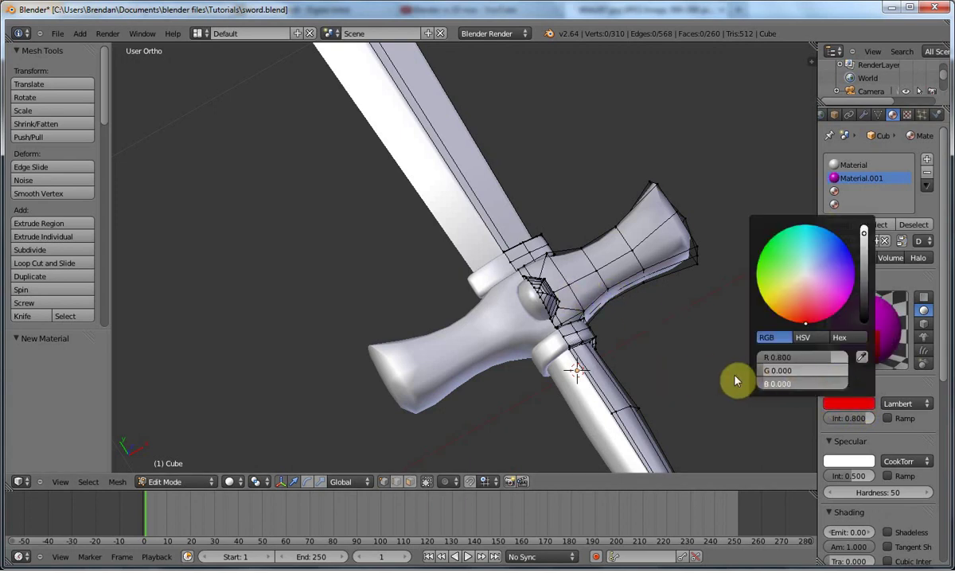
pyautogui.click(832, 412)
pyautogui.moveTo(831, 360); pyautogui.dragTo(801, 360)
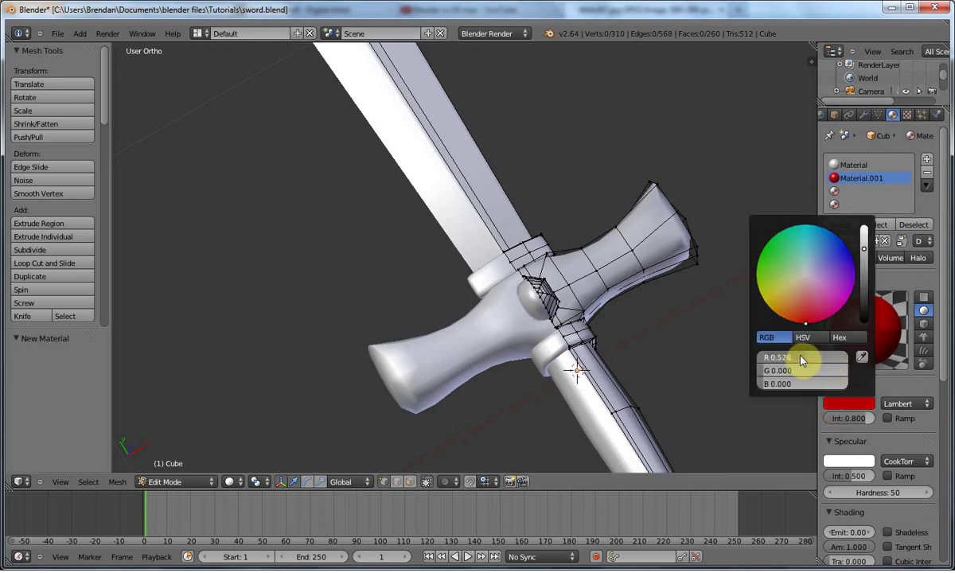
pyautogui.click(819, 387)
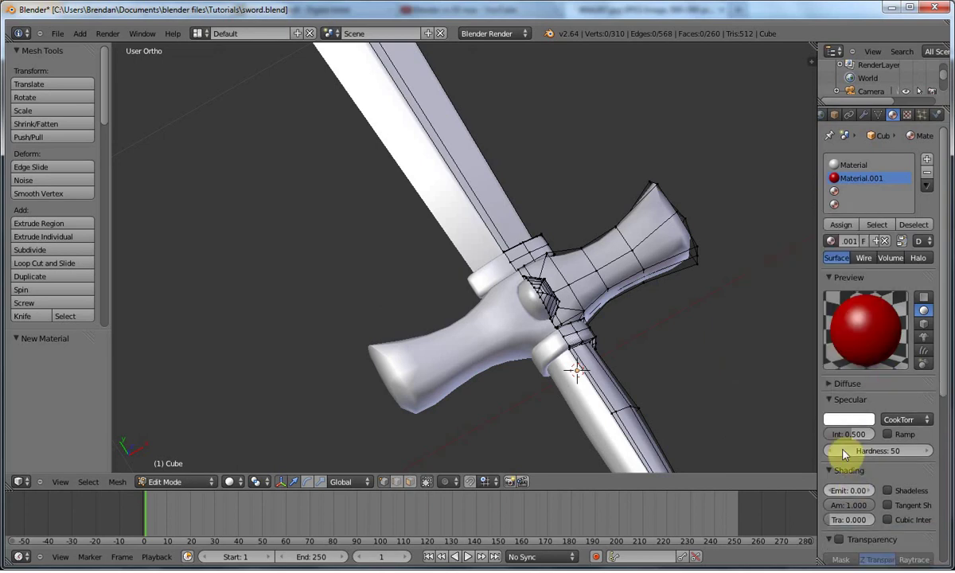
pyautogui.moveTo(855, 435); pyautogui.dragTo(889, 433)
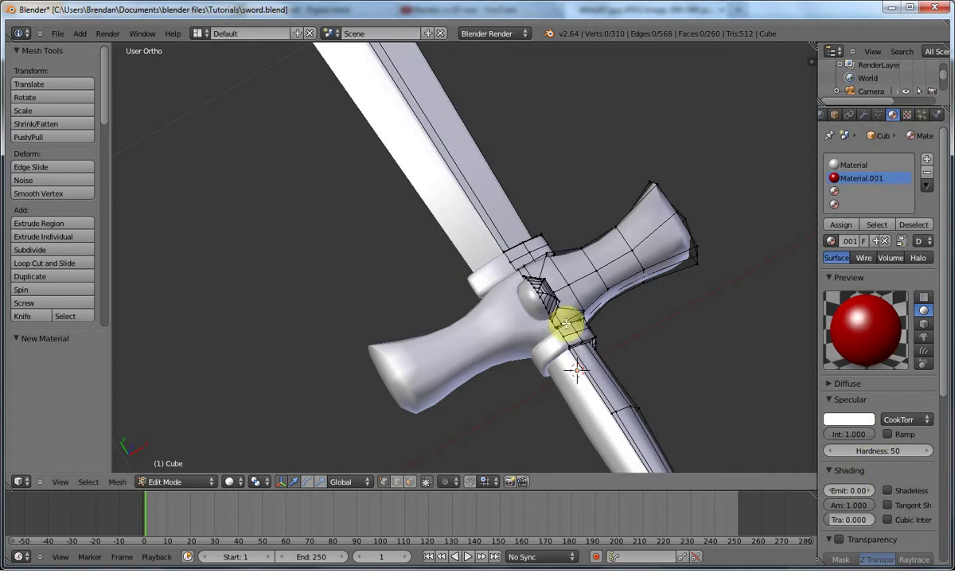
# Assign the red material to the linked gem geometry and enable its Z transparency with an alpha of about 0.946
pyautogui.press('l')
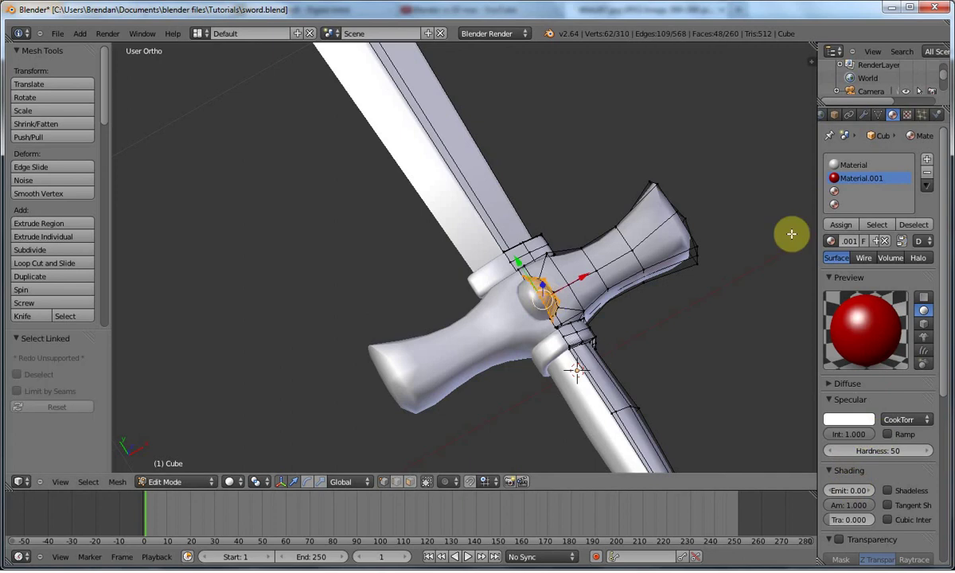
pyautogui.click(841, 227)
pyautogui.scroll(-5, 869, 517)
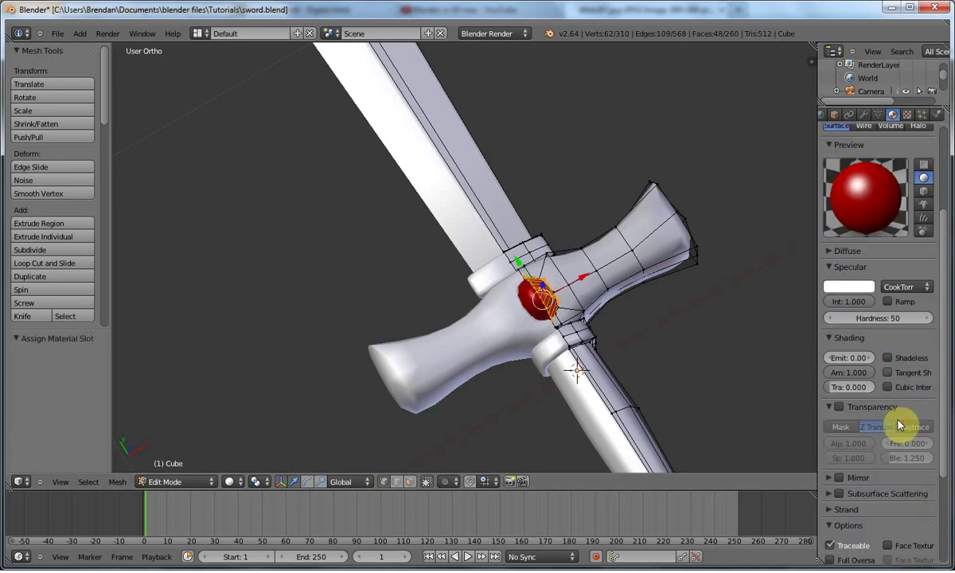
pyautogui.click(840, 407)
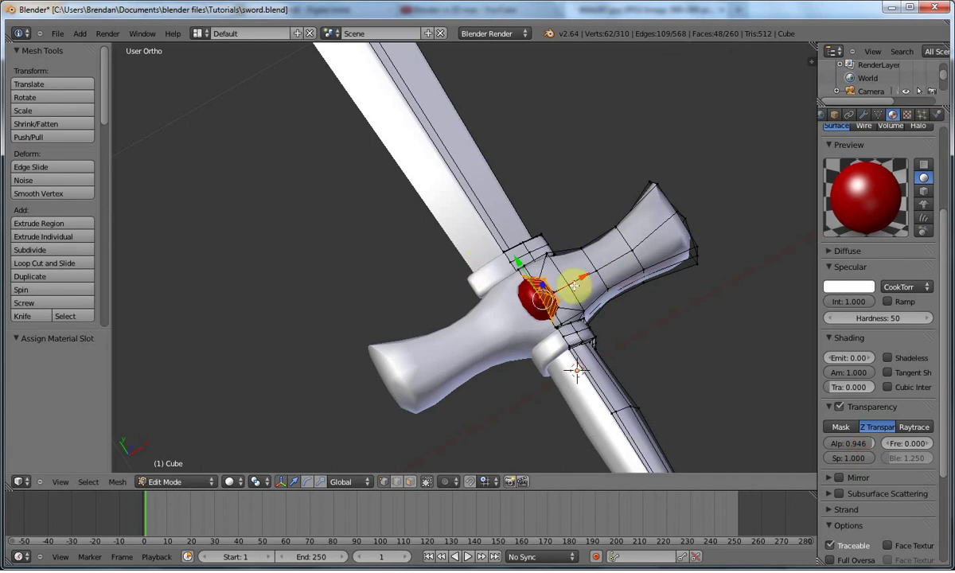
pyautogui.press('Tab')
pyautogui.press('Tab')
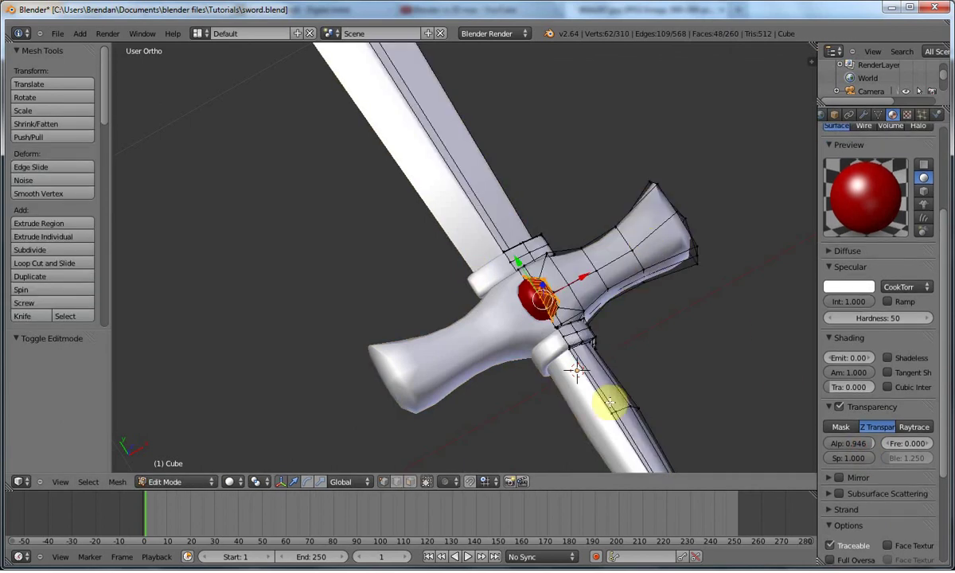
# Create a new material in the third slot and set its specular colour to orange, with blue at zero and green reduced
pyautogui.moveTo(611, 400); pyautogui.dragTo(570, 261, button='middle')
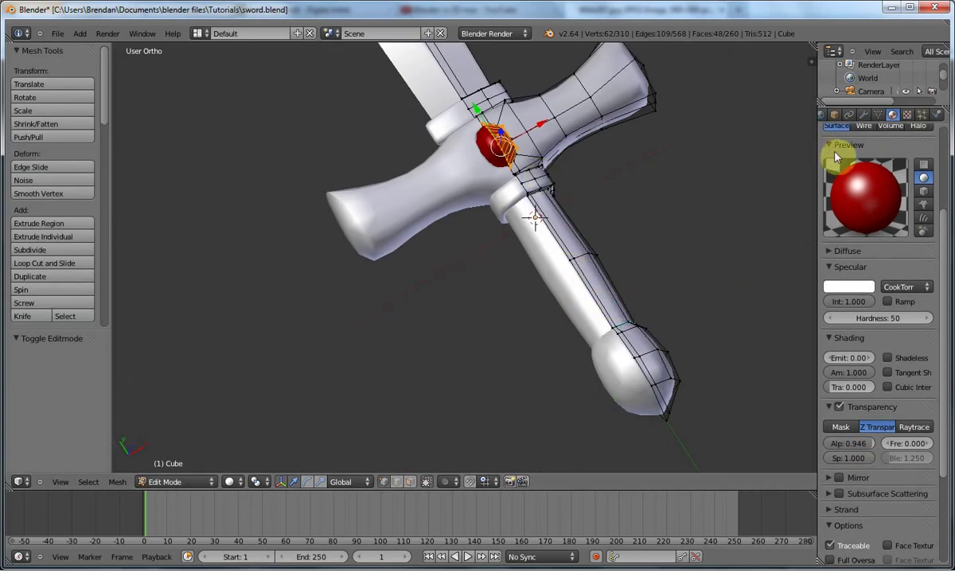
pyautogui.scroll(1, 922, 187)
pyautogui.scroll(4, 920, 188)
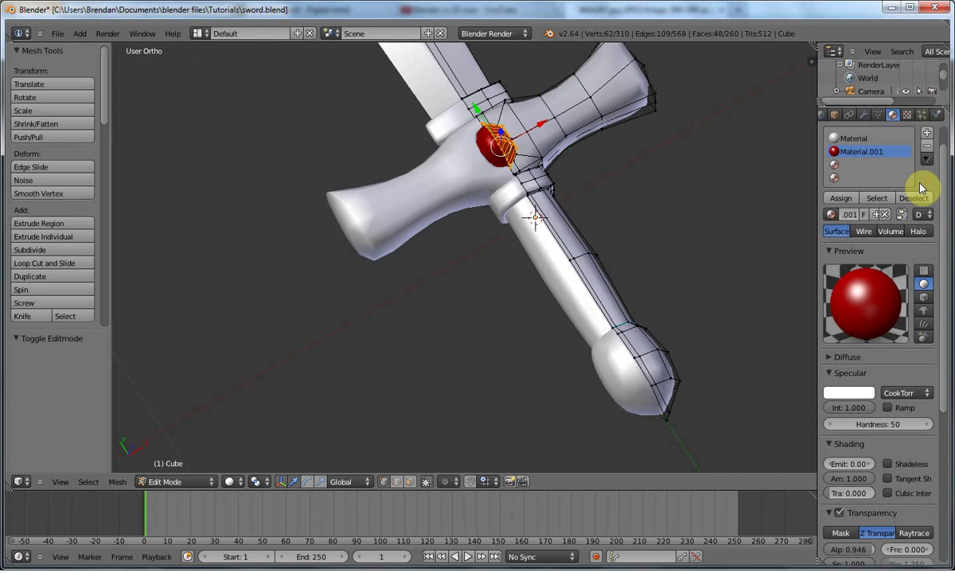
pyautogui.click(835, 165)
pyautogui.click(878, 216)
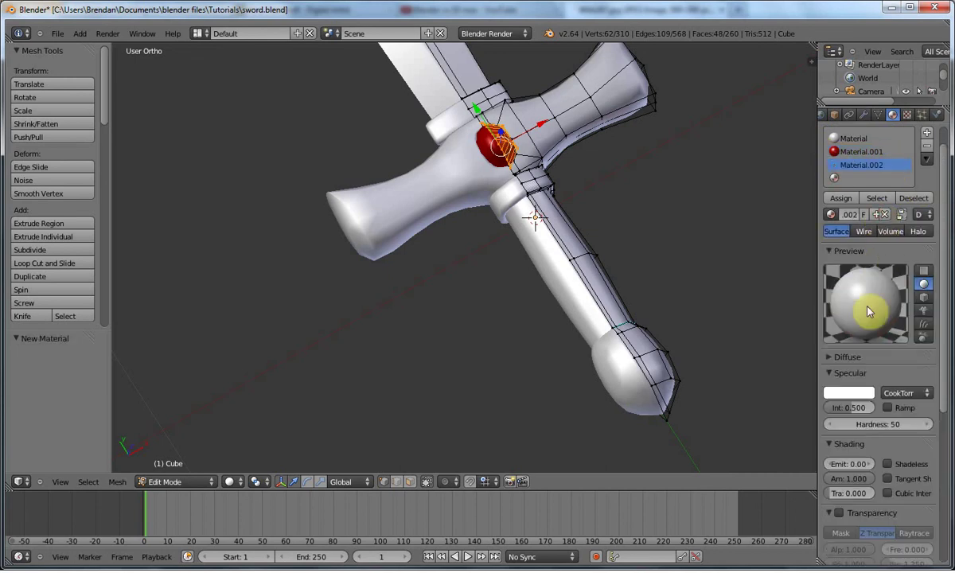
pyautogui.click(850, 393)
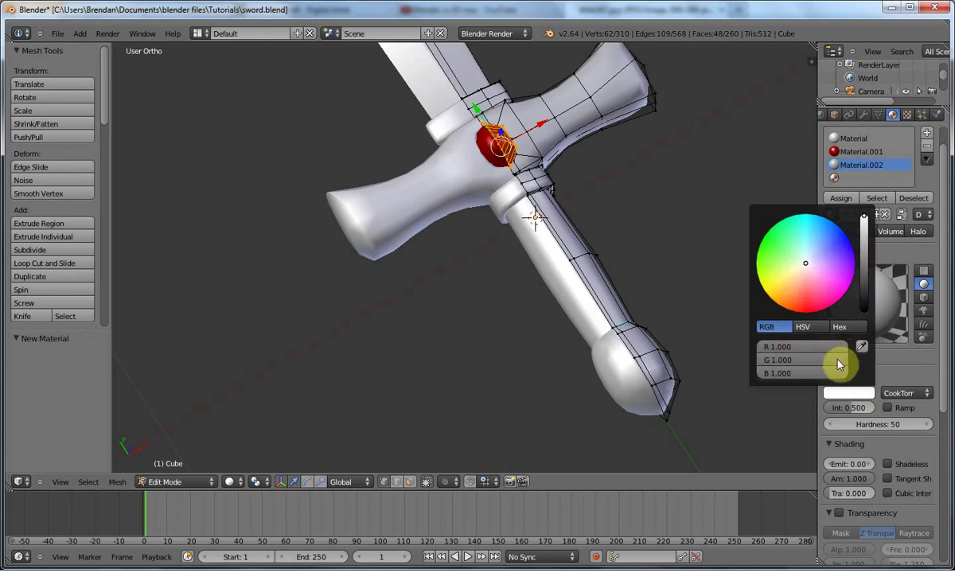
pyautogui.moveTo(811, 371); pyautogui.dragTo(709, 375)
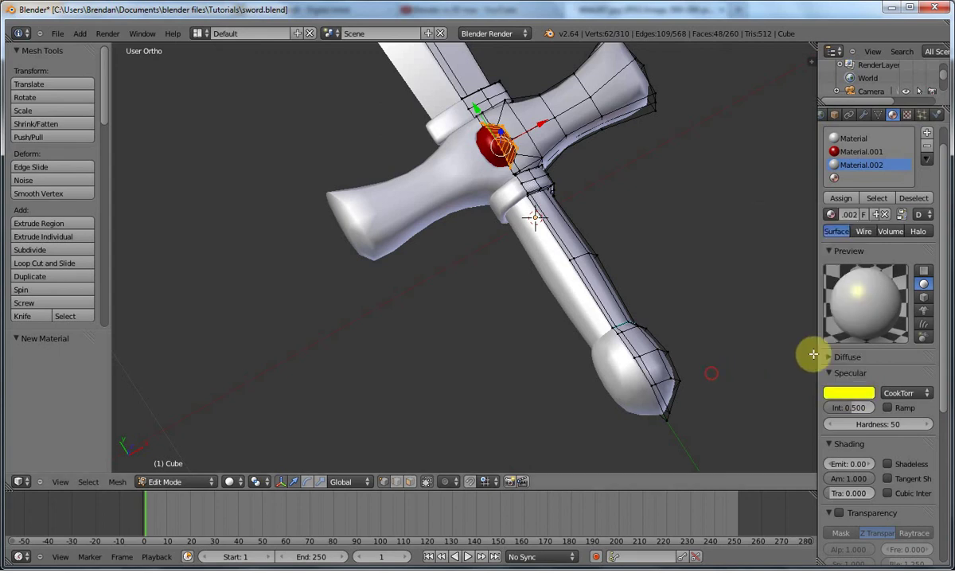
pyautogui.click(840, 393)
pyautogui.moveTo(804, 361); pyautogui.dragTo(770, 362)
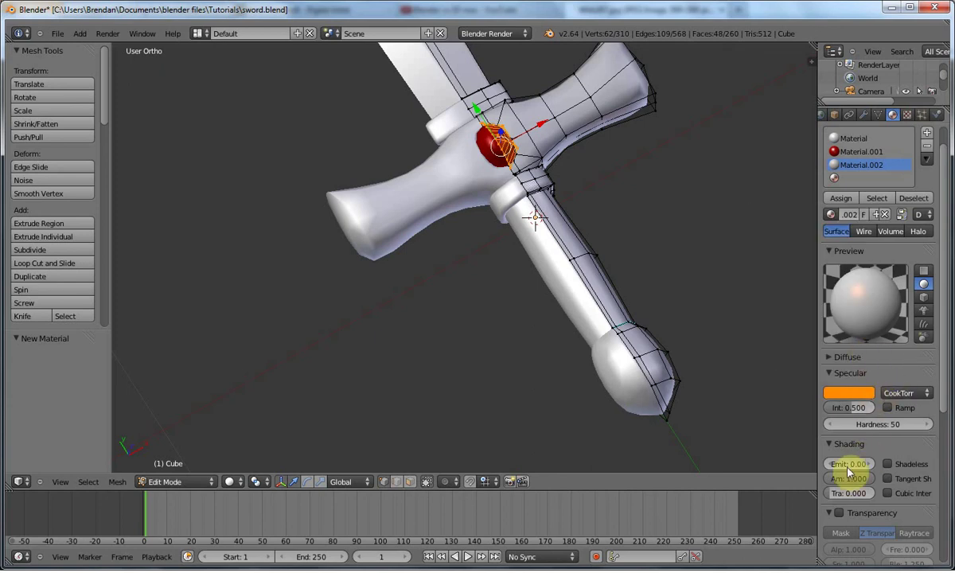
# Make the third material's diffuse colour orange, with R 0.800, B 0.000 and green reduced
pyautogui.click(833, 357)
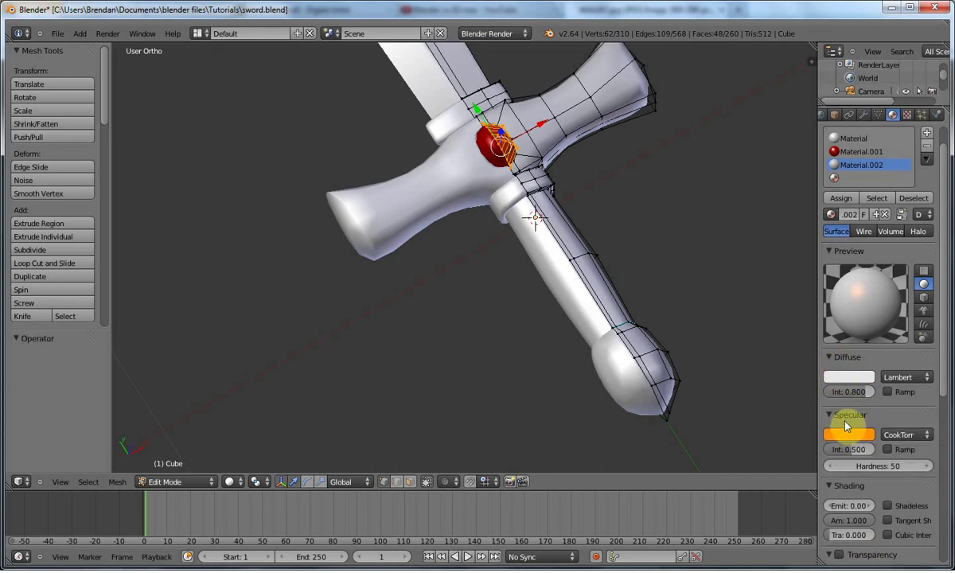
pyautogui.click(847, 377)
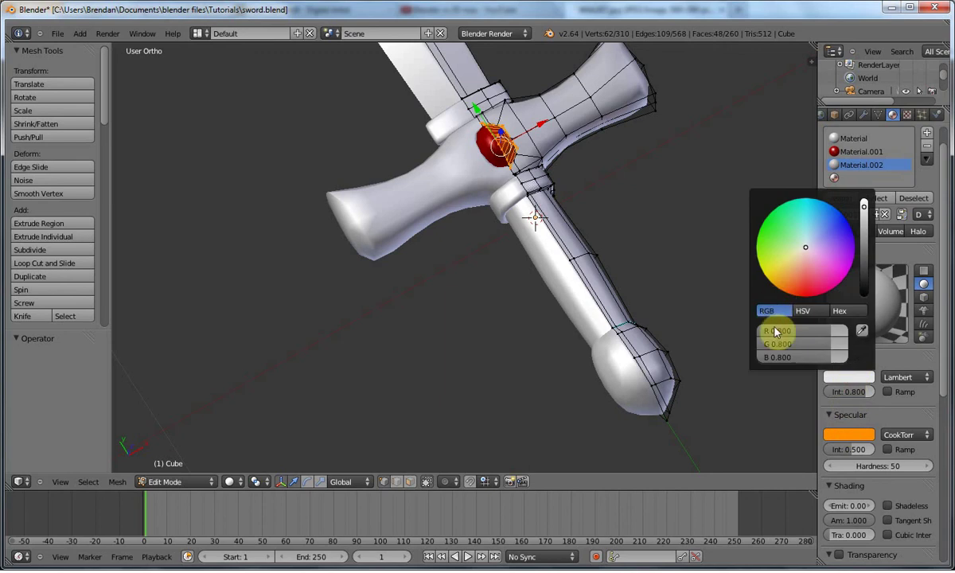
pyautogui.moveTo(820, 356); pyautogui.dragTo(766, 356)
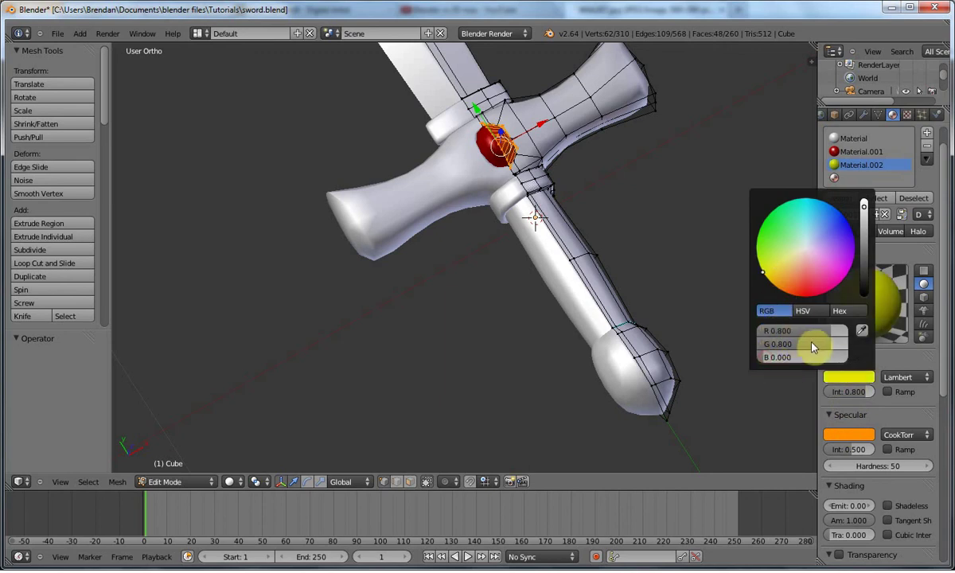
pyautogui.moveTo(834, 346); pyautogui.dragTo(785, 348)
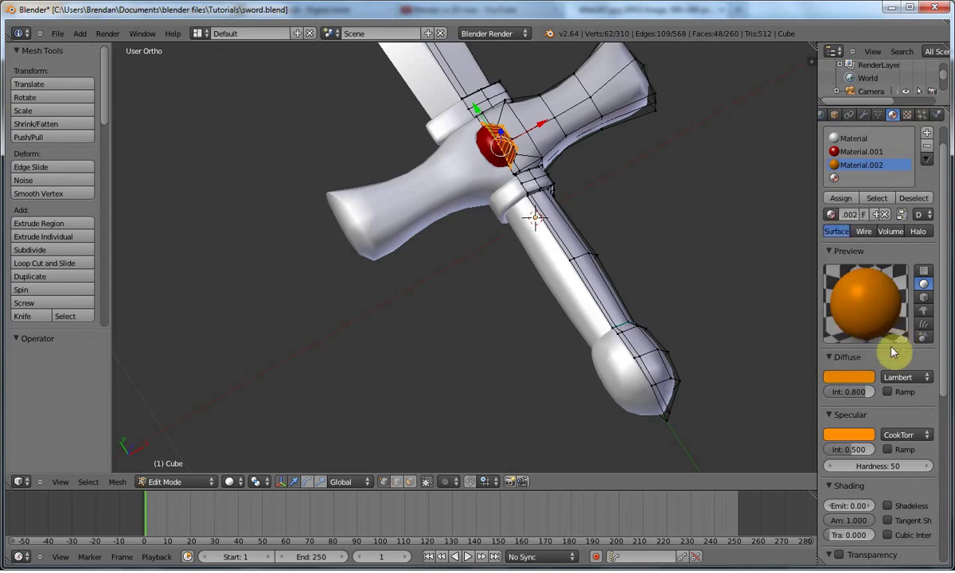
# Change the third material's specular colour to a slightly dimmed neutral white with equal red, green and blue
pyautogui.click(850, 435)
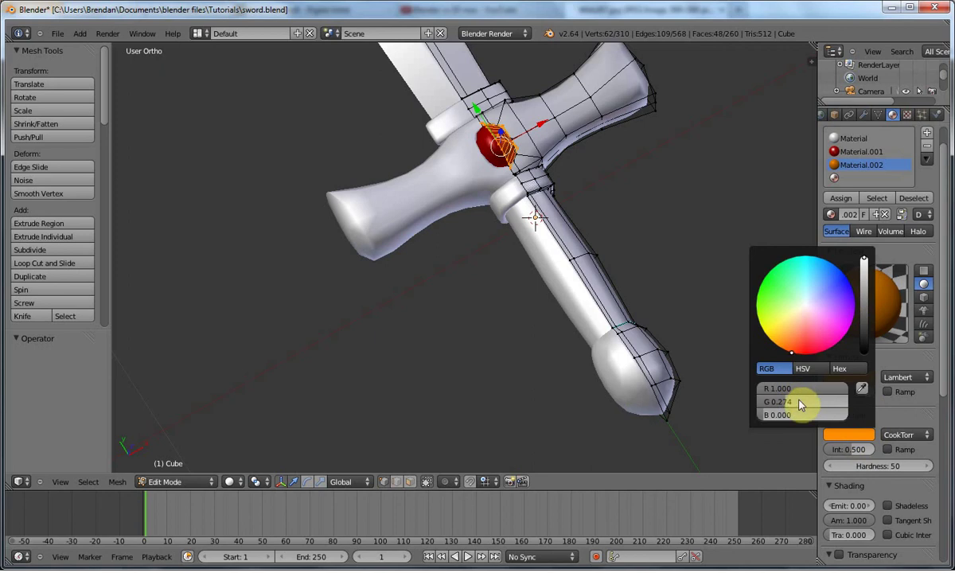
pyautogui.click(864, 260)
pyautogui.moveTo(864, 260); pyautogui.dragTo(824, 402)
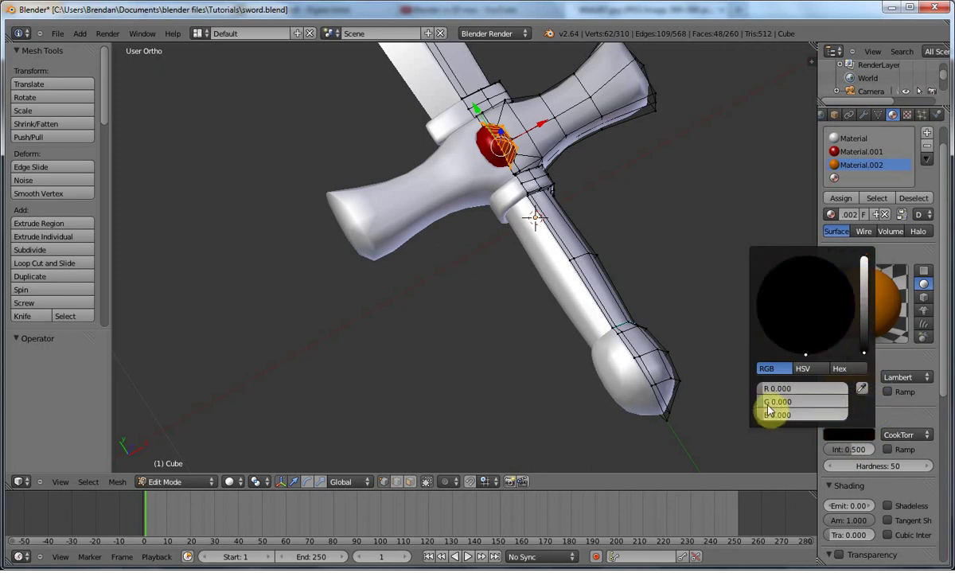
pyautogui.moveTo(764, 414); pyautogui.dragTo(860, 415)
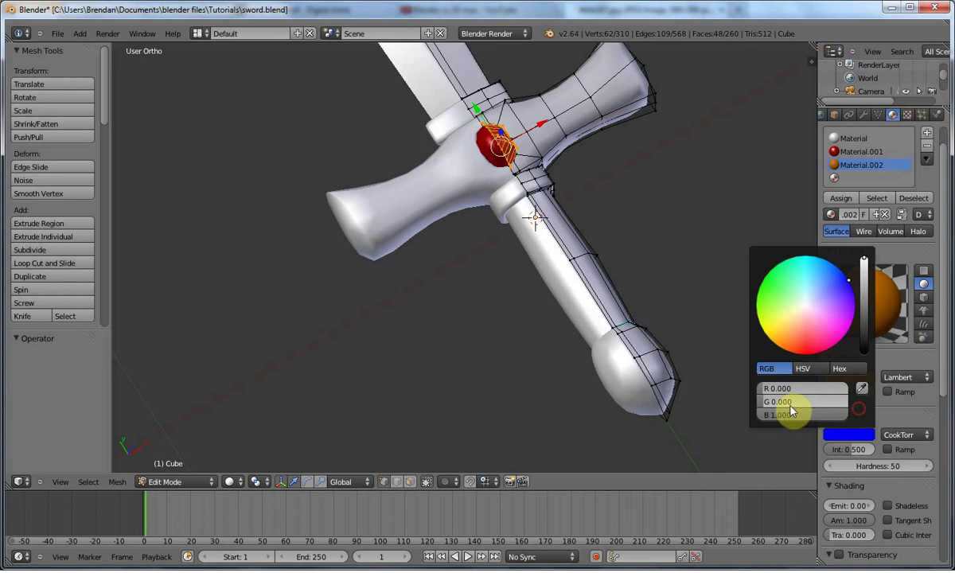
pyautogui.moveTo(771, 401); pyautogui.dragTo(859, 399)
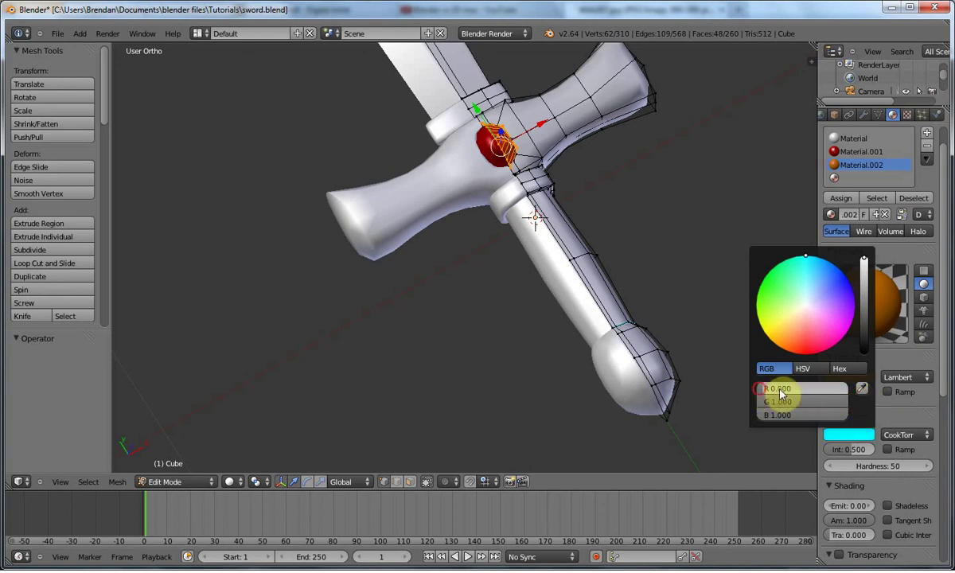
pyautogui.moveTo(783, 392); pyautogui.dragTo(848, 390)
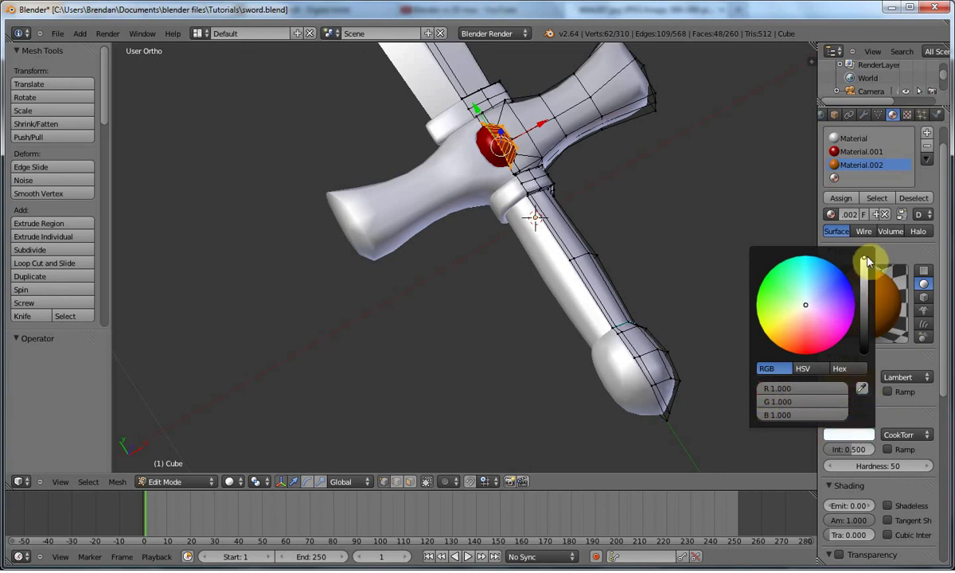
pyautogui.moveTo(865, 256); pyautogui.dragTo(865, 262)
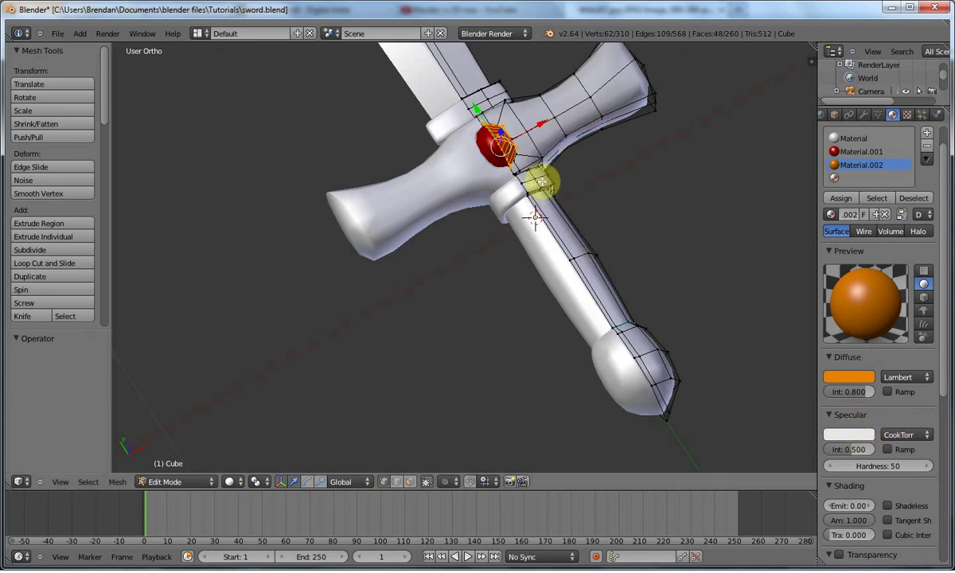
# Add both linked collars beside the crossguard and all of the pommel's vertices to the selection
pyautogui.press('l')
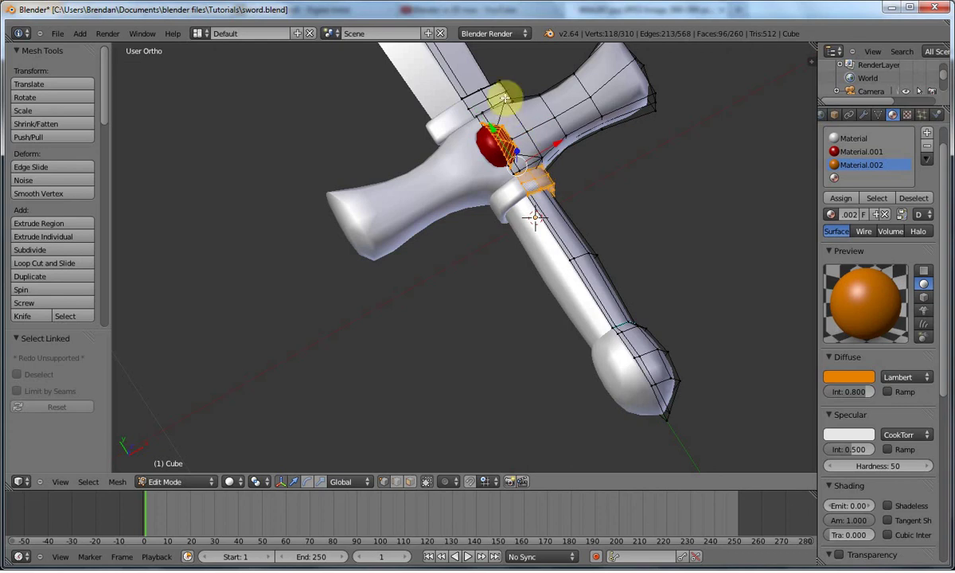
pyautogui.press('l')
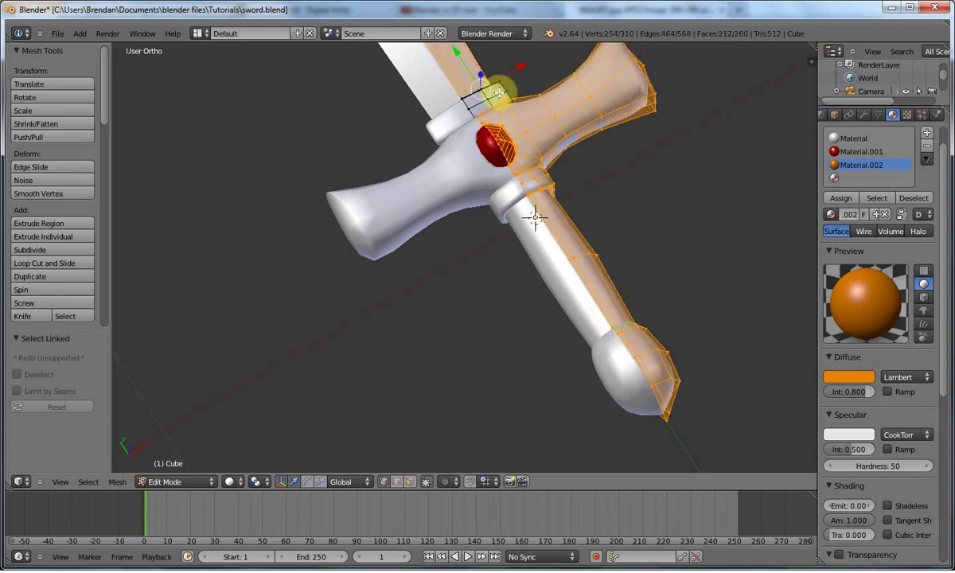
pyautogui.hotkey('ctrl', 'z')
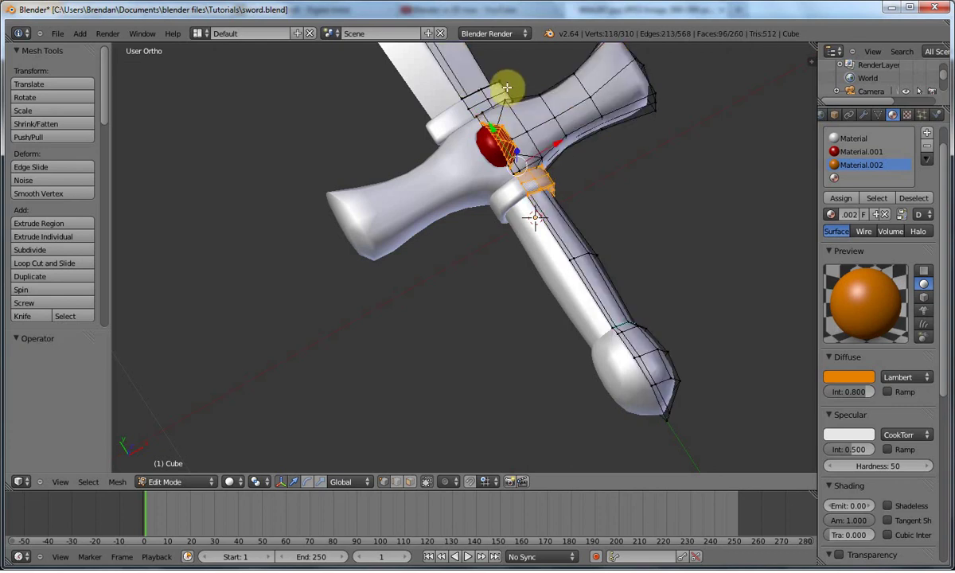
pyautogui.press('l')
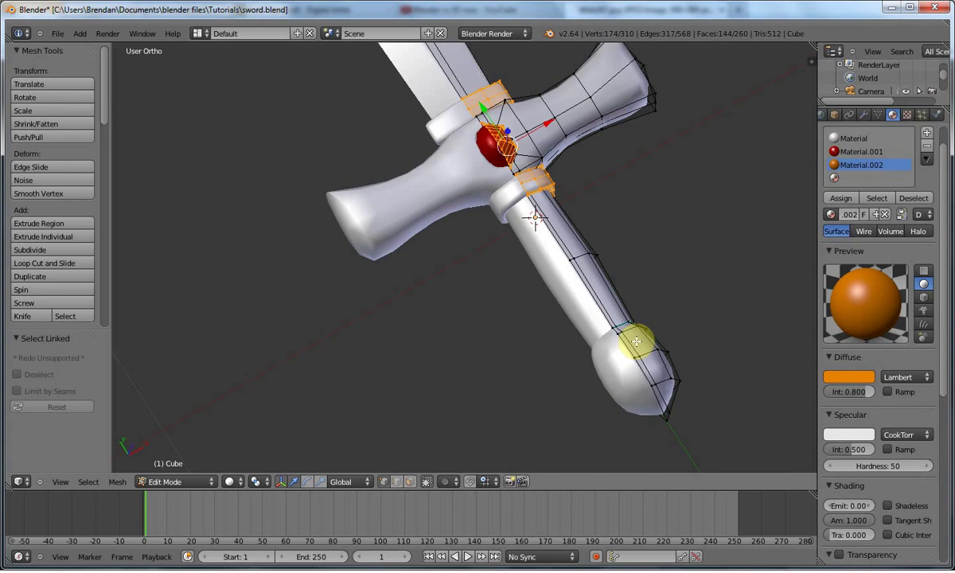
pyautogui.press('KP_1')
pyautogui.press('KP_3')
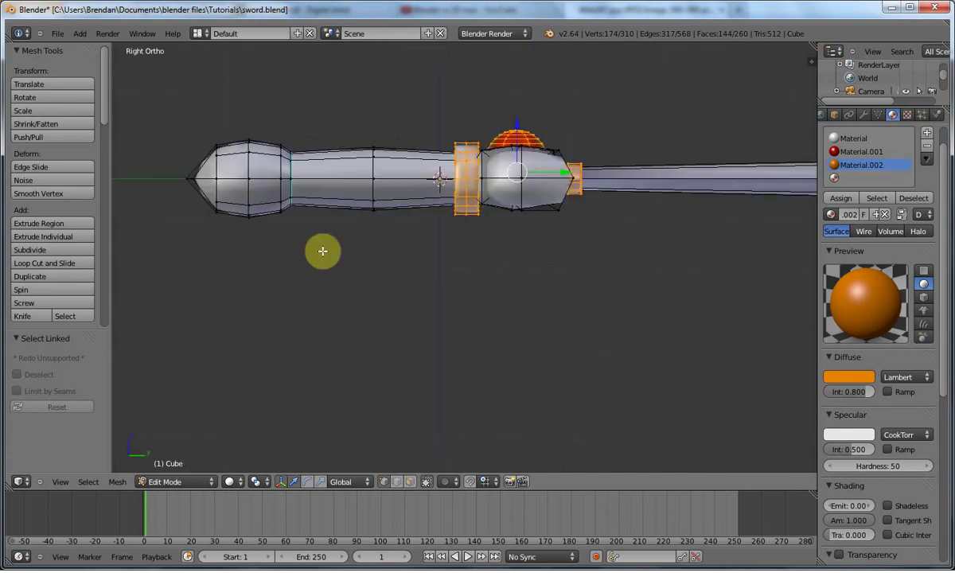
pyautogui.scroll(-2, 267, 167)
pyautogui.press('b')
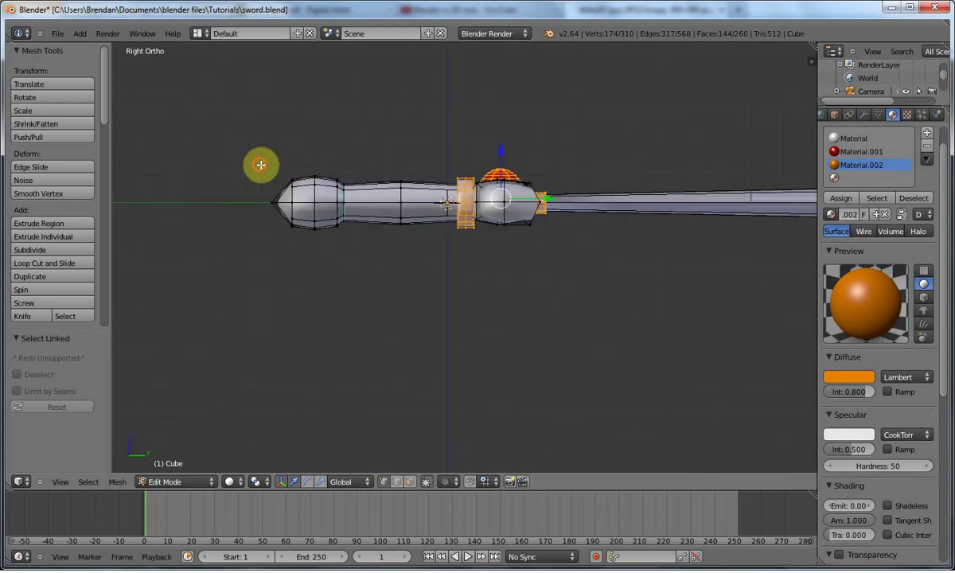
pyautogui.moveTo(260, 165); pyautogui.dragTo(345, 274)
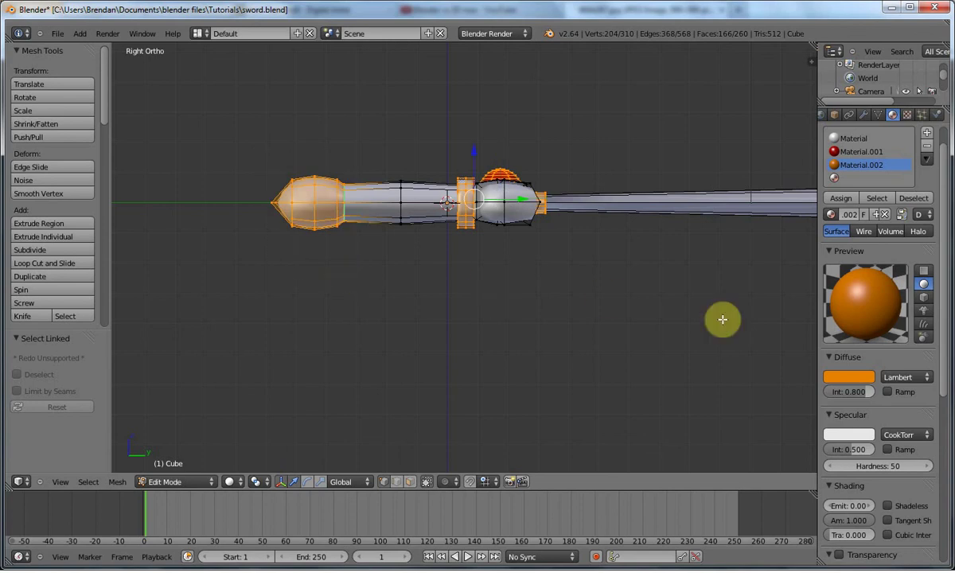
pyautogui.click(841, 198)
pyautogui.press('Tab')
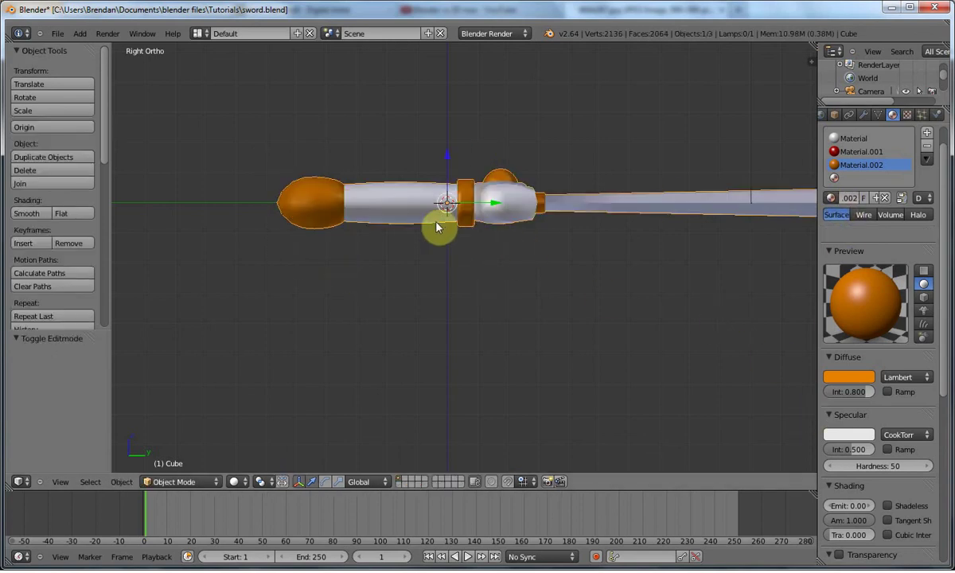
pyautogui.moveTo(441, 224)
pyautogui.mouseDown(button='middle')
pyautogui.moveTo(452, 282)
pyautogui.moveTo(493, 228)
pyautogui.mouseUp(button='middle')
pyautogui.press('Tab')
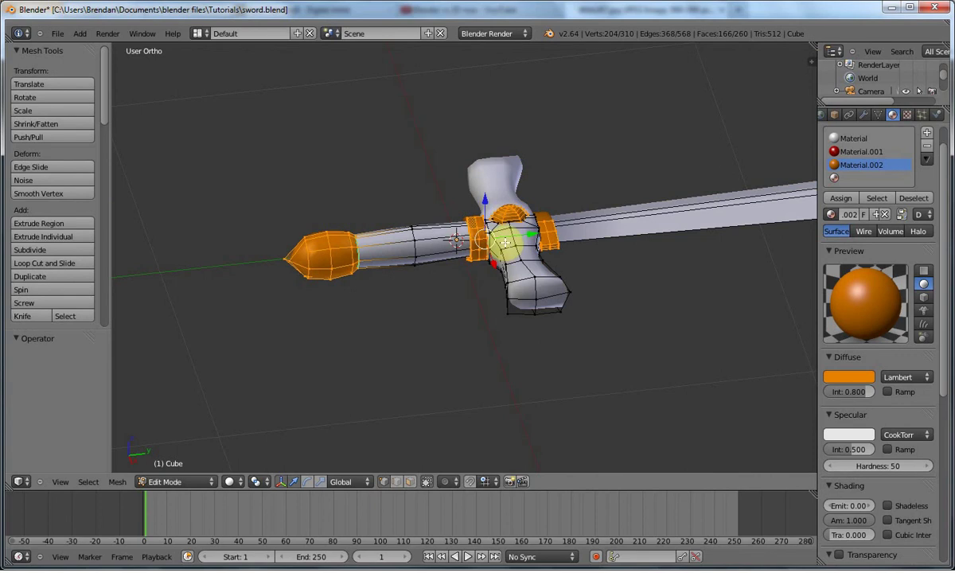
pyautogui.hotkey('ctrl', 'z')
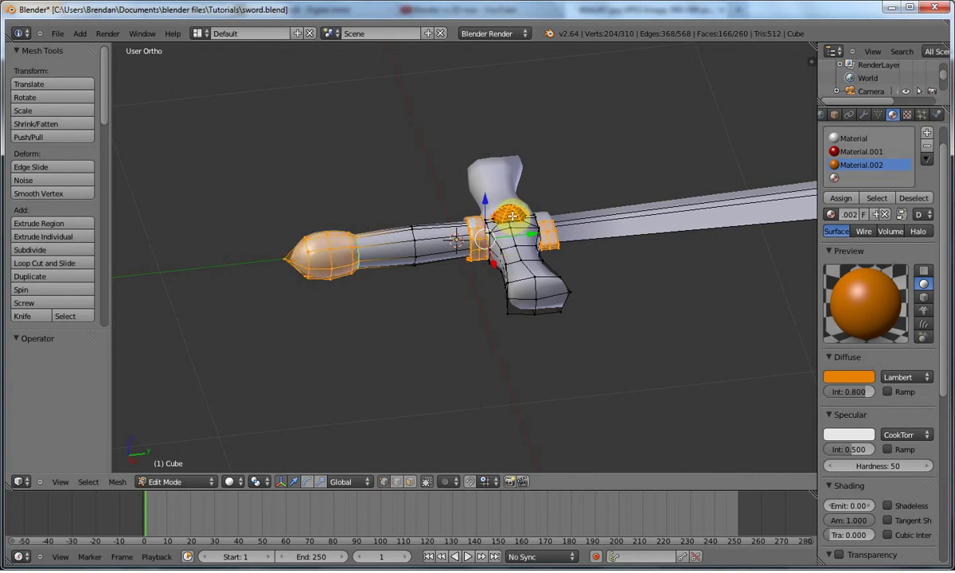
# Remove the linked gem geometry from the selection and assign the orange third material to the collars and pommel
pyautogui.press('l')
pyautogui.hotkey('shift', 'l')
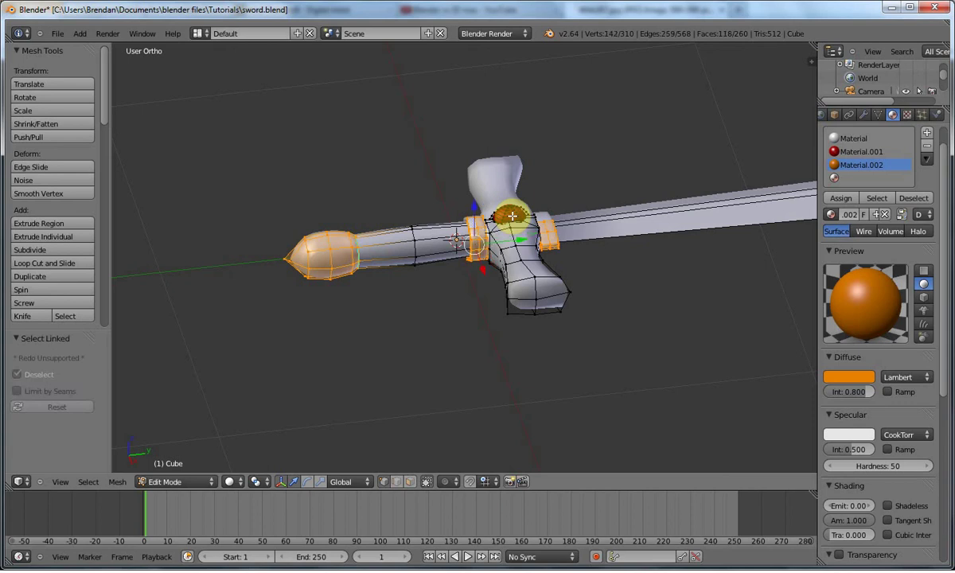
pyautogui.click(841, 199)
pyautogui.press('Tab')
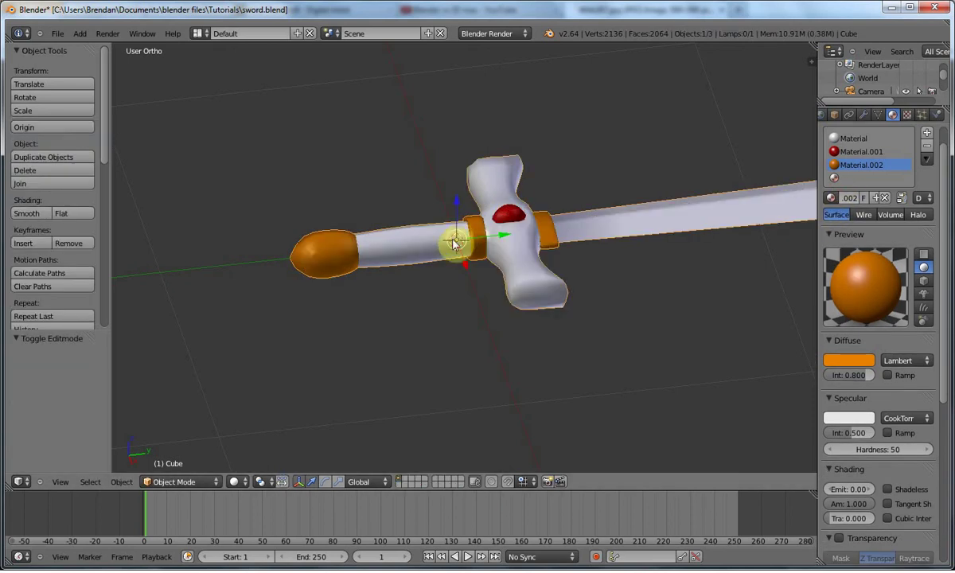
# Select only the grip's faces between pommel and collar, and create a new material in the fourth slot
pyautogui.press('Tab')
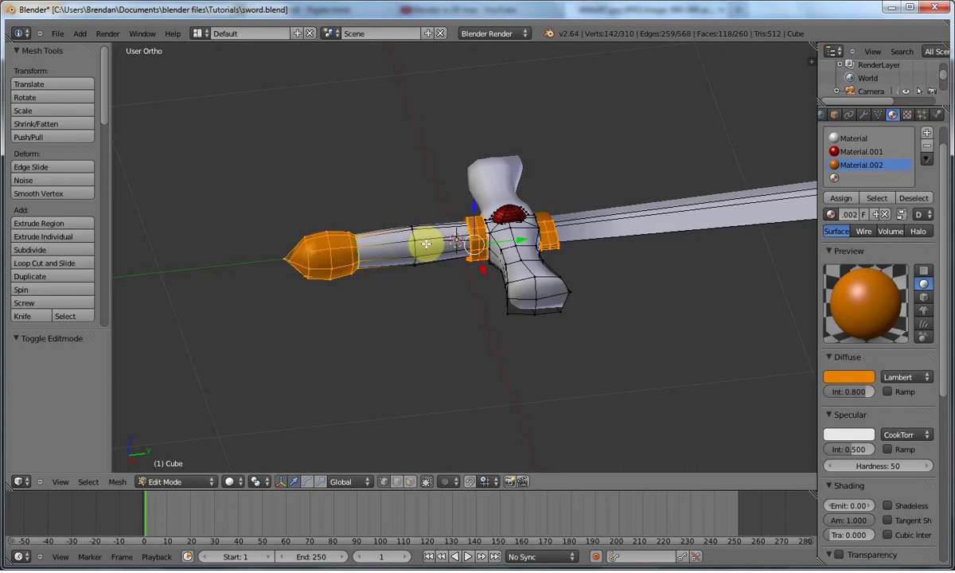
pyautogui.press('KP_3')
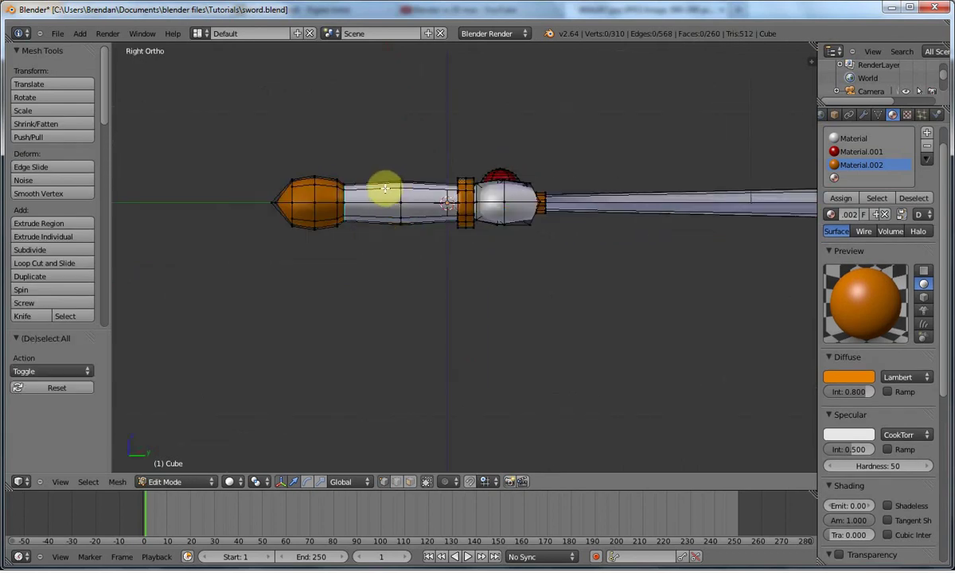
pyautogui.click(410, 482)
pyautogui.press('b')
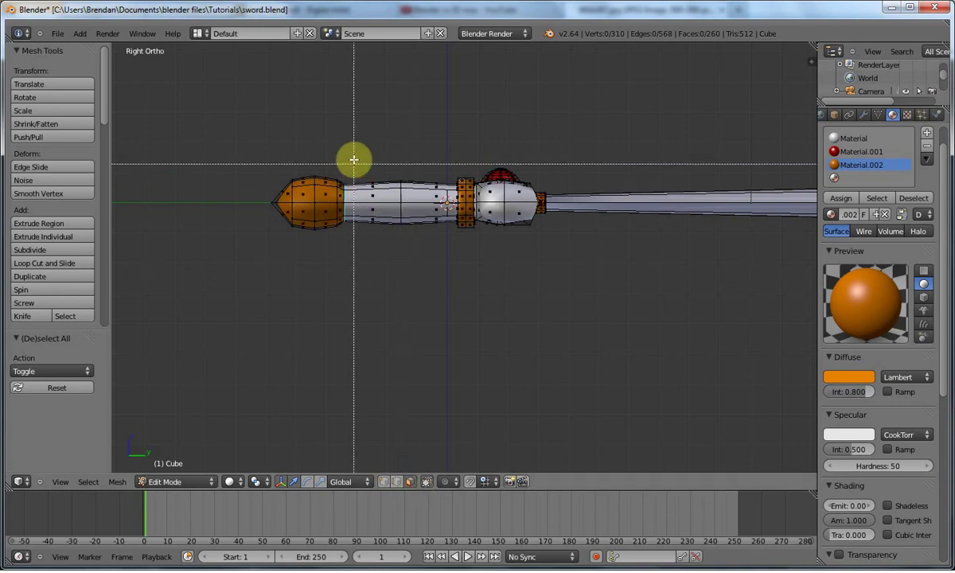
pyautogui.moveTo(351, 159); pyautogui.dragTo(447, 266)
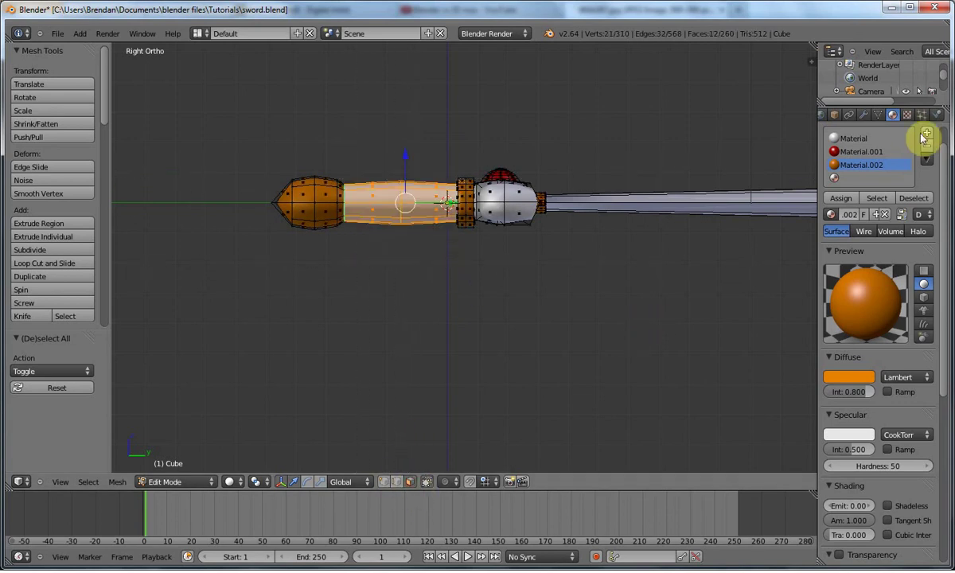
pyautogui.click(872, 177)
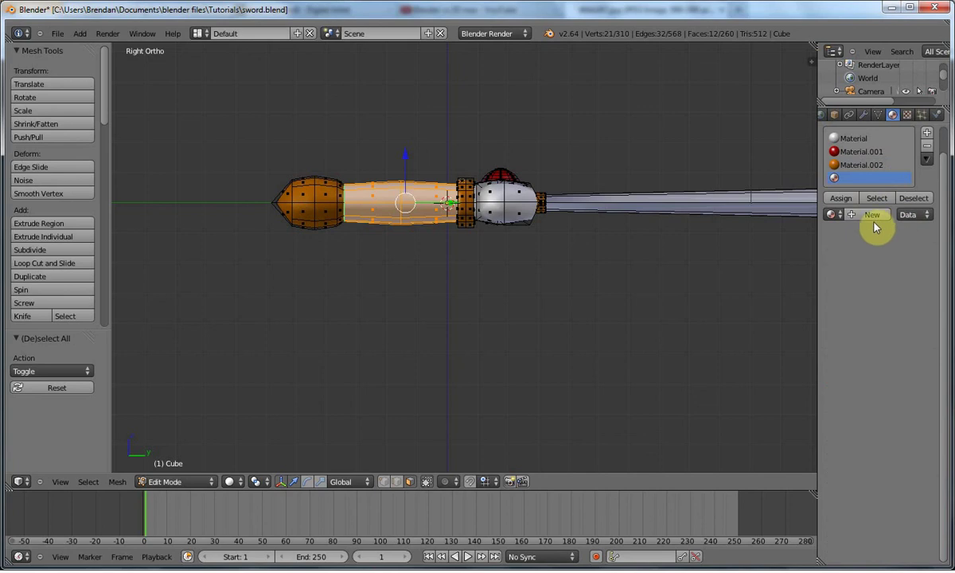
pyautogui.click(873, 216)
# Give the fourth material a near-black brown diffuse colour and a grey specular colour with an intensity of about 0.041
pyautogui.click(842, 379)
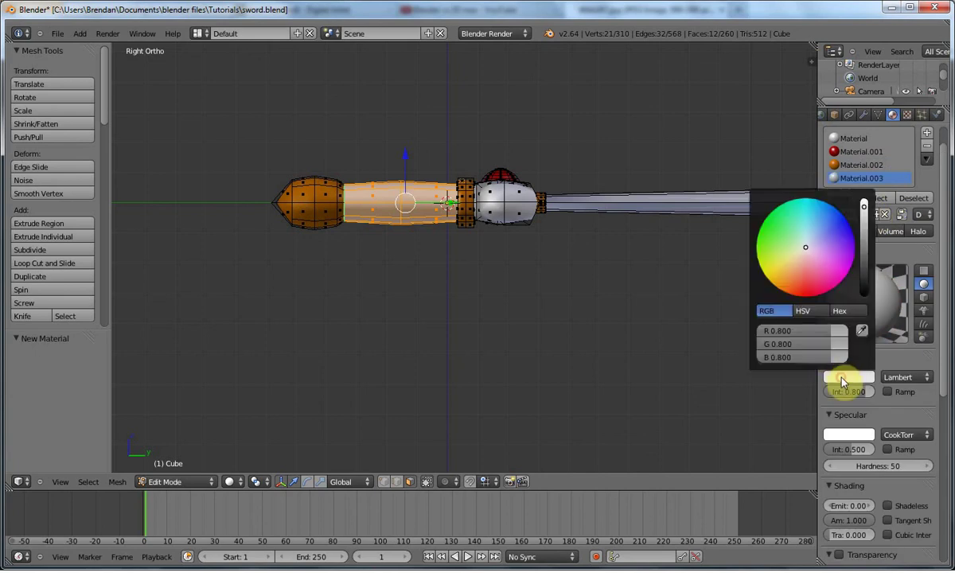
pyautogui.moveTo(863, 208); pyautogui.dragTo(864, 296)
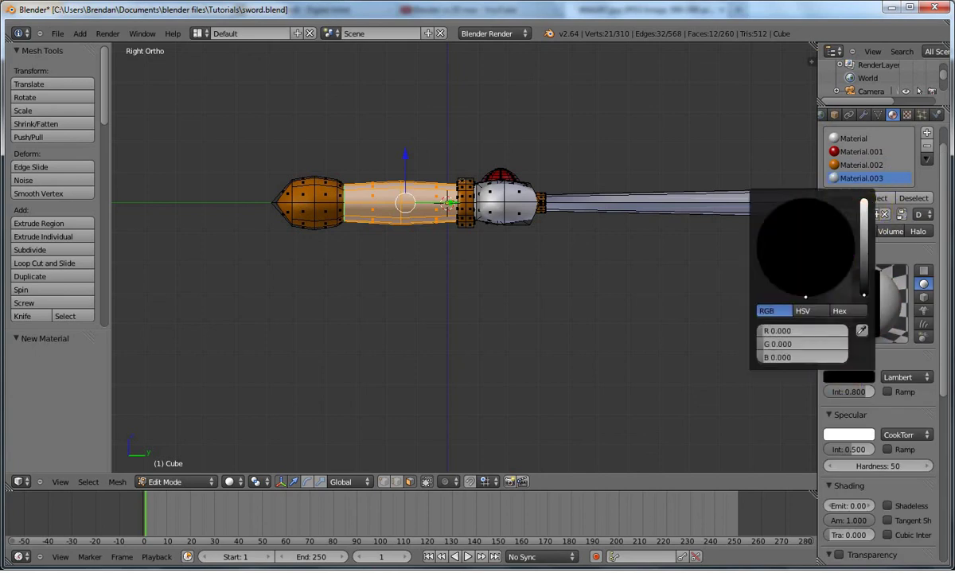
pyautogui.click(863, 295)
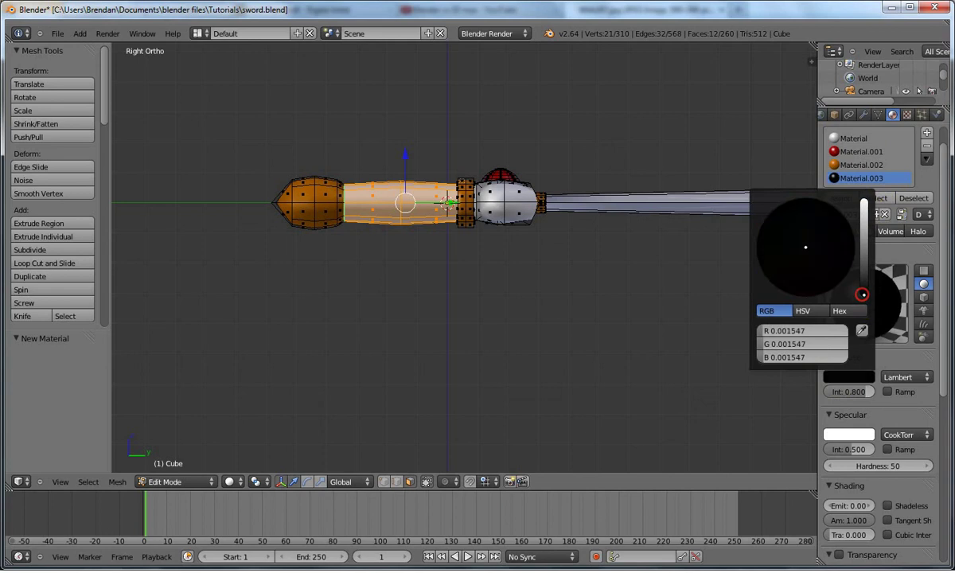
pyautogui.click(808, 259)
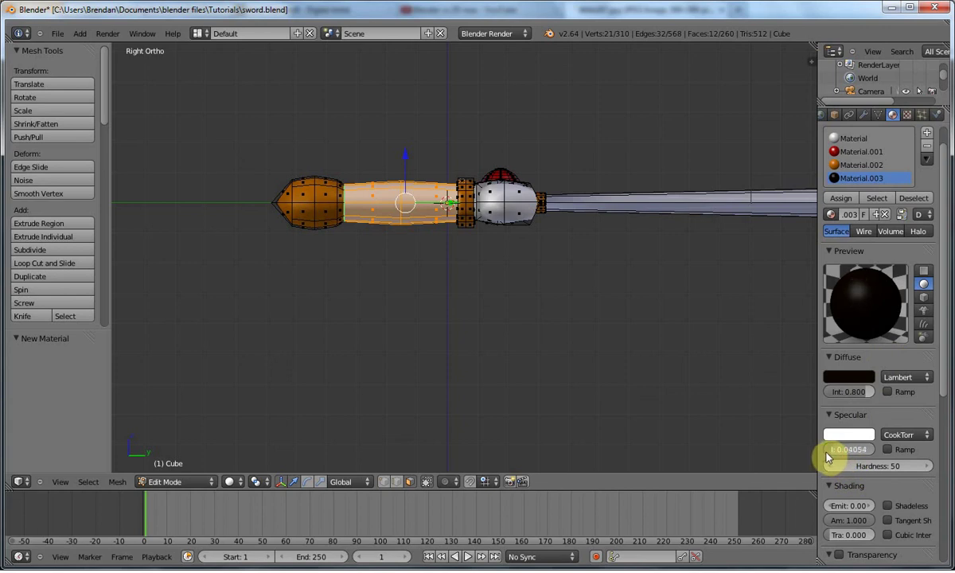
pyautogui.click(857, 434)
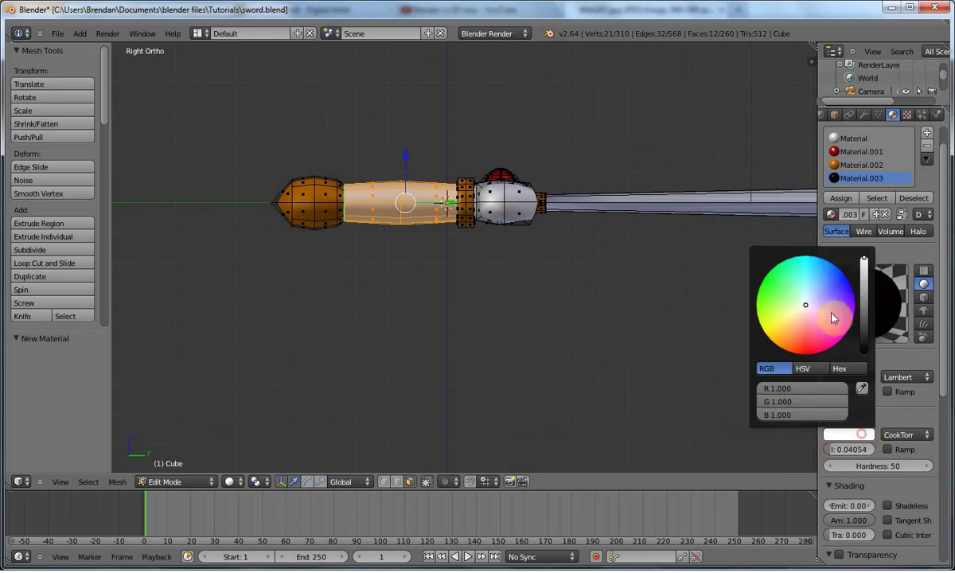
pyautogui.moveTo(864, 264); pyautogui.dragTo(859, 301)
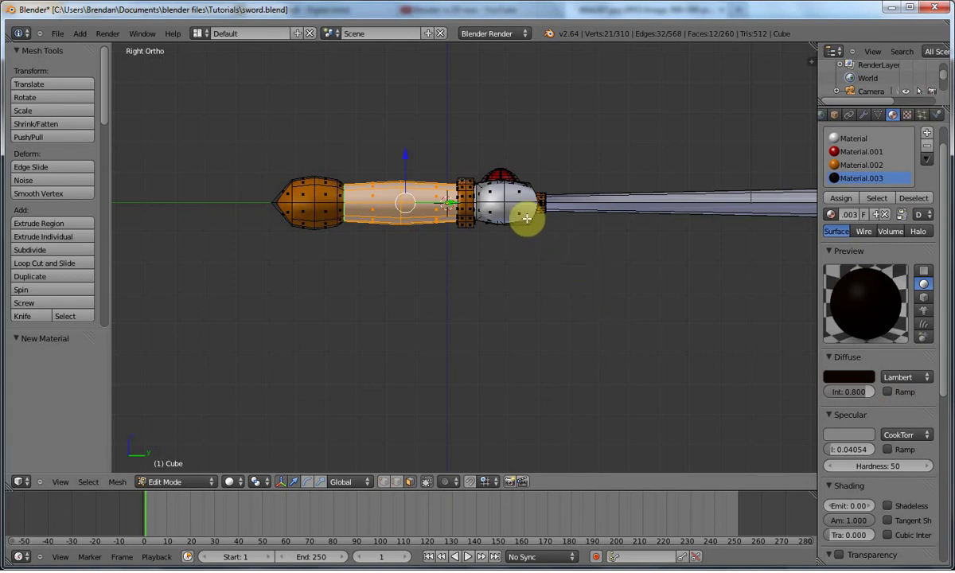
# Clear the selection, then hide the linked collars beside the crossguard and the linked gem geometry
pyautogui.moveTo(527, 209); pyautogui.dragTo(528, 284, button='middle')
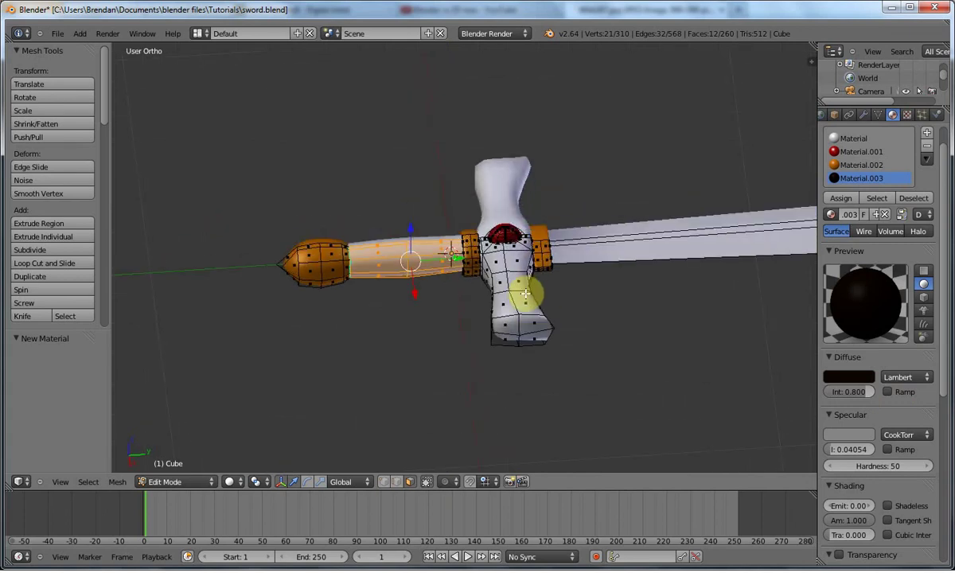
pyautogui.press('a')
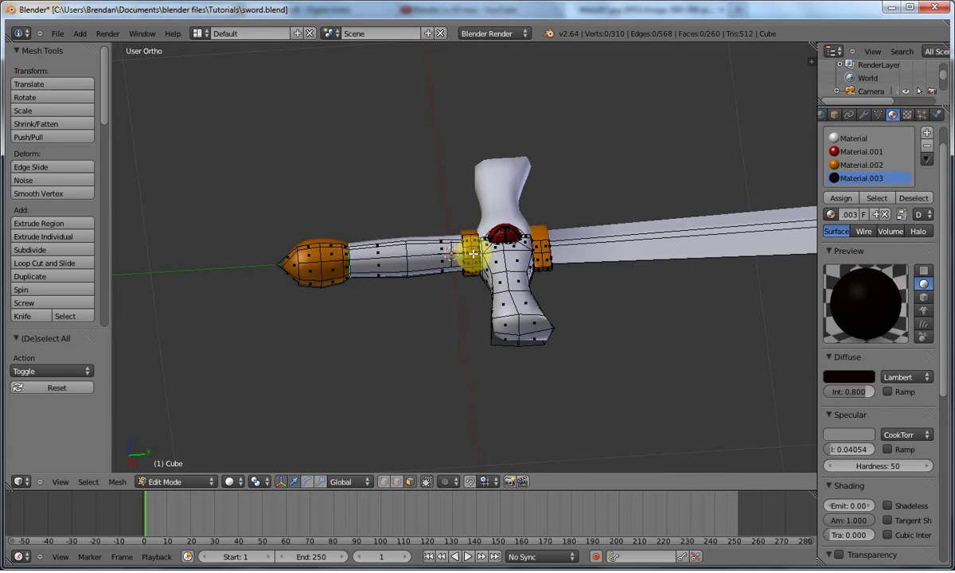
pyautogui.press('l')
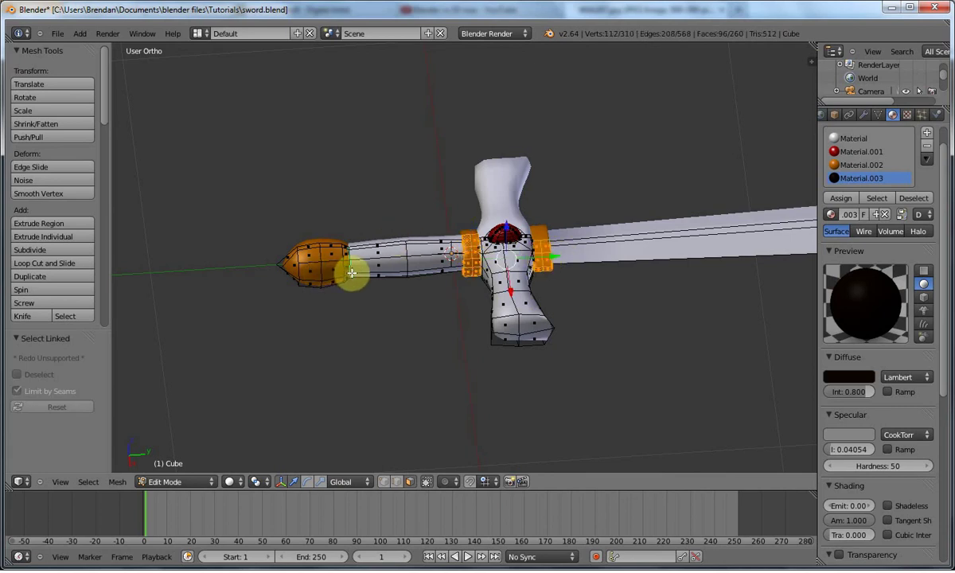
pyautogui.press('h')
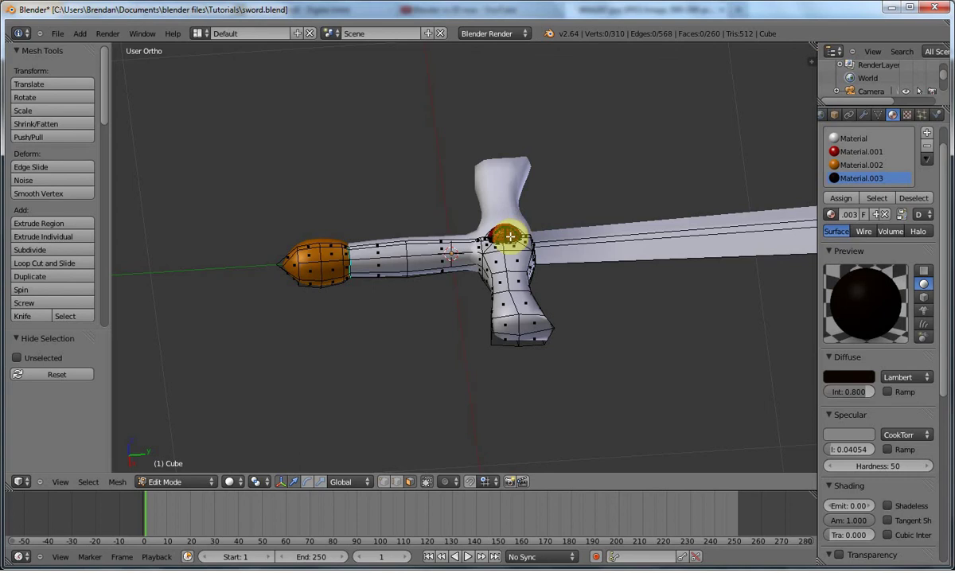
pyautogui.press('l')
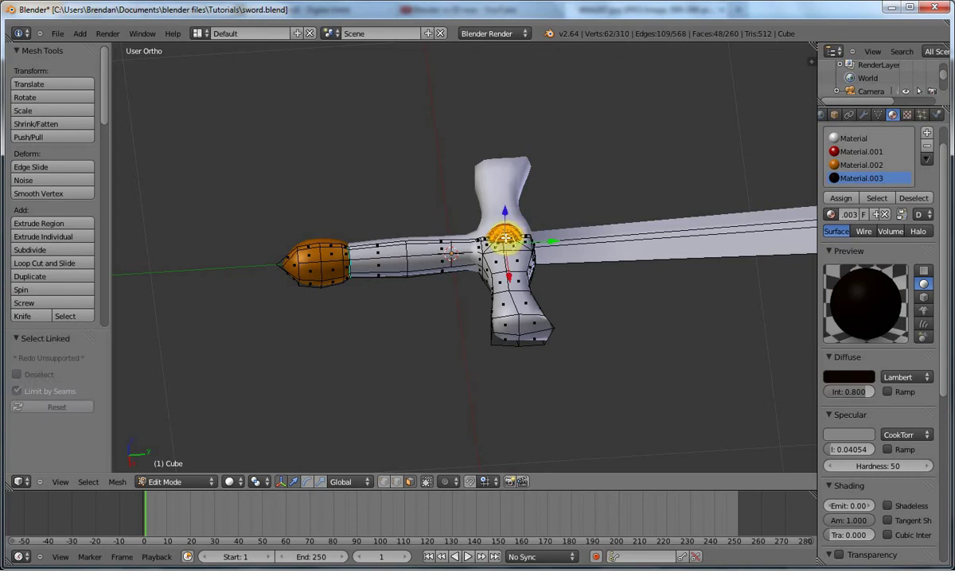
pyautogui.press('h')
# Box-select all faces of the crossguard's editable half from the top view, including those around the gem recess
pyautogui.press('KP_1')
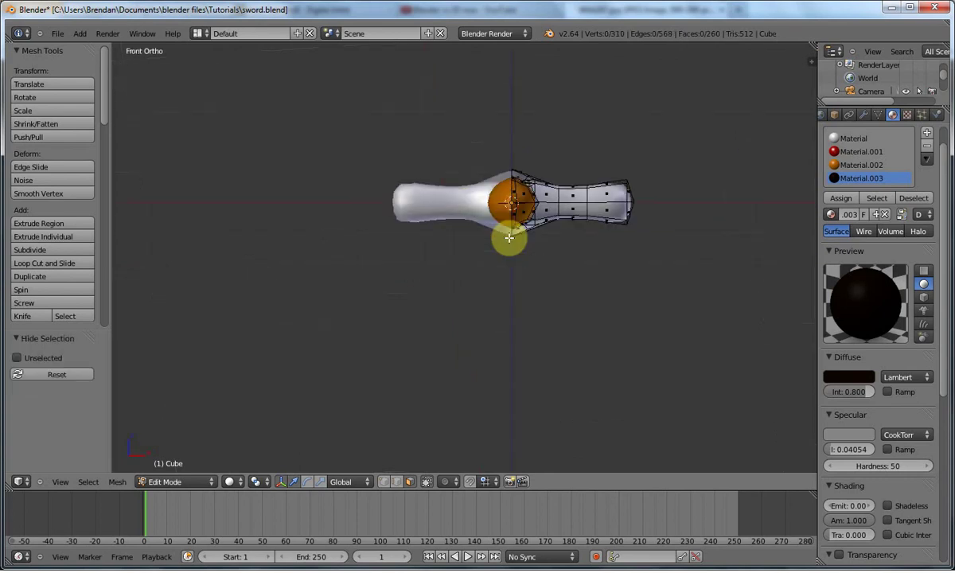
pyautogui.press('KP_7')
pyautogui.scroll(3, 507, 235)
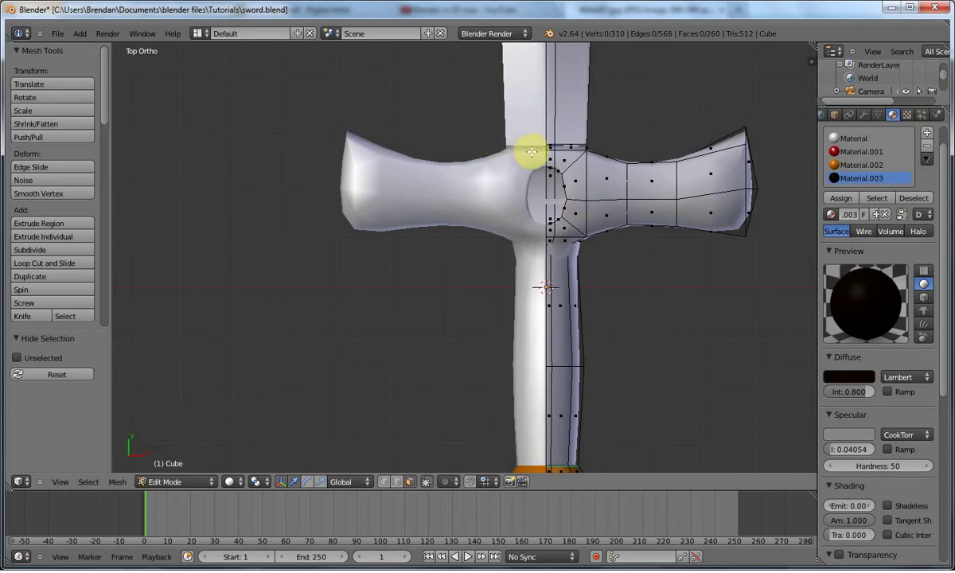
pyautogui.press('b')
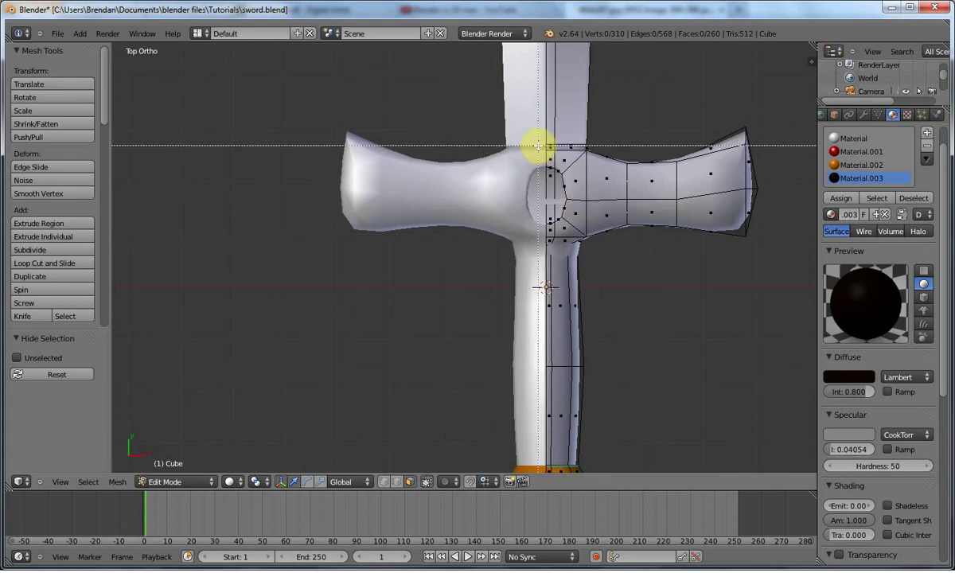
pyautogui.moveTo(537, 146); pyautogui.dragTo(804, 241)
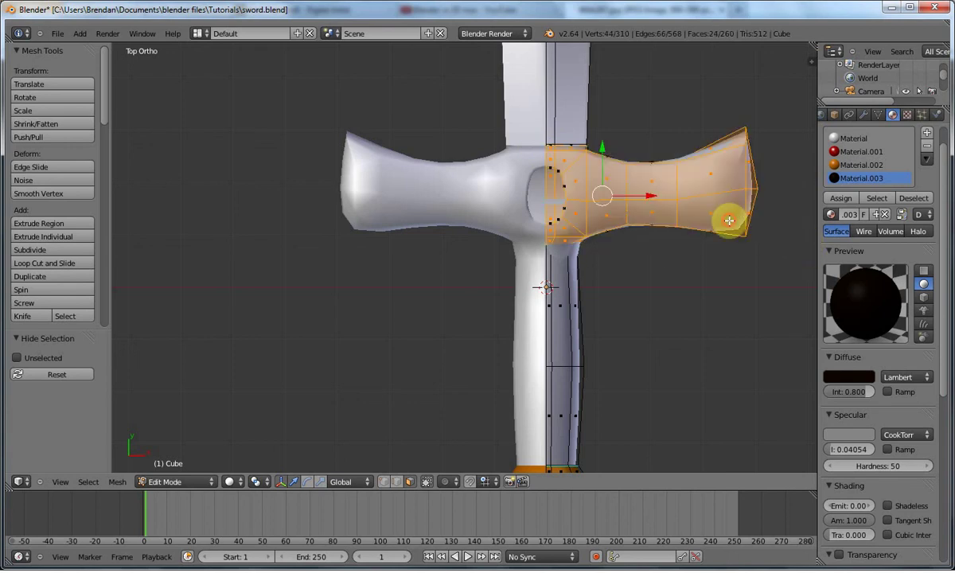
pyautogui.press('z')
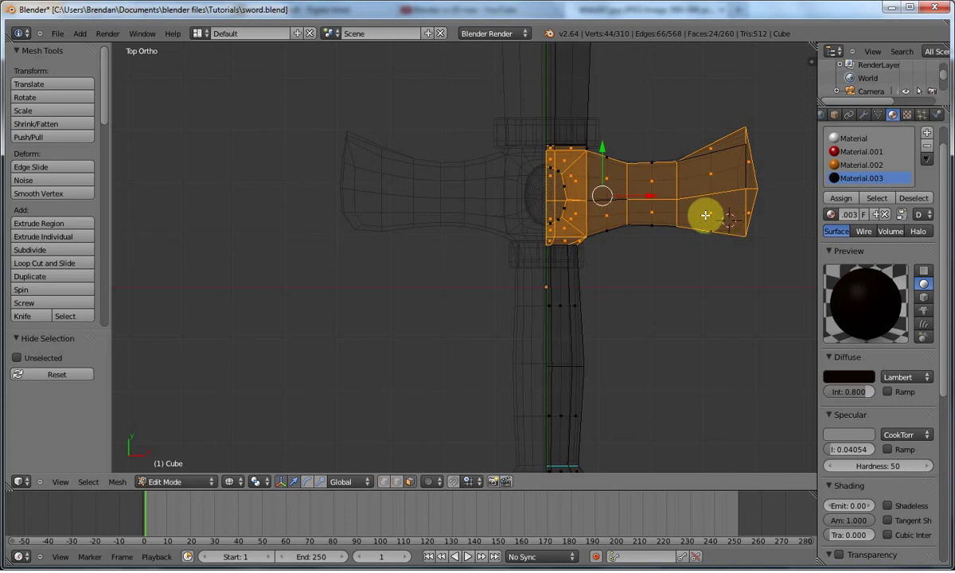
pyautogui.press('z')
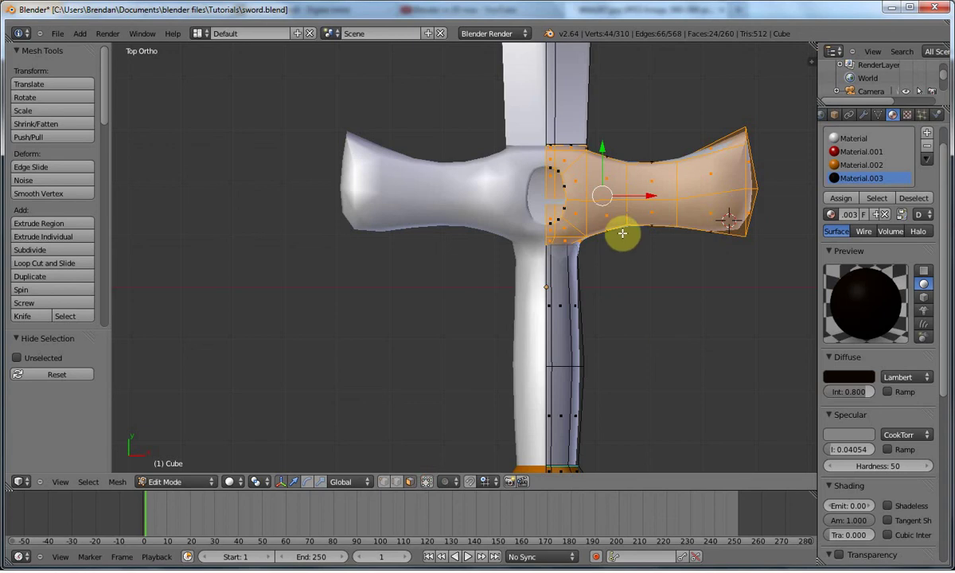
pyautogui.press('b')
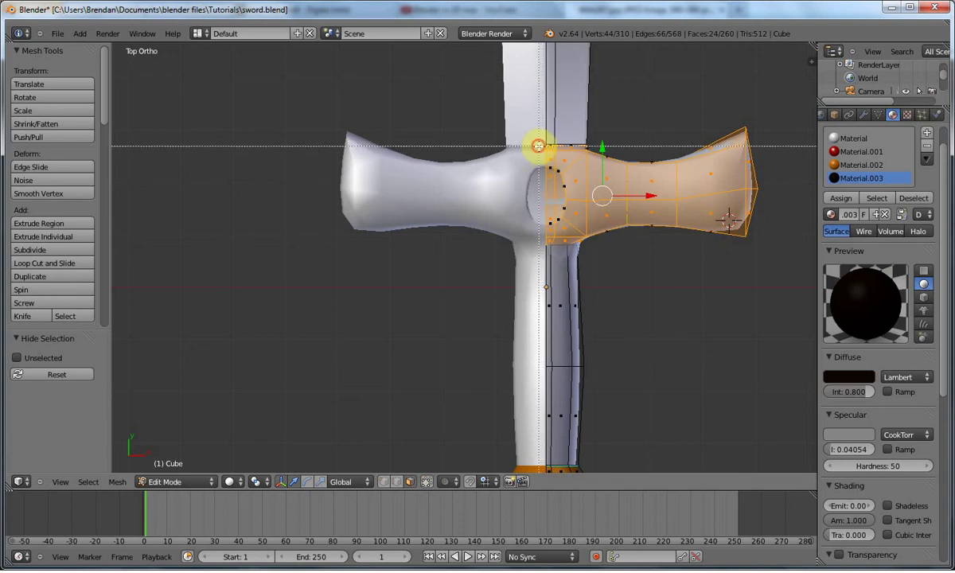
pyautogui.moveTo(538, 145); pyautogui.dragTo(759, 242)
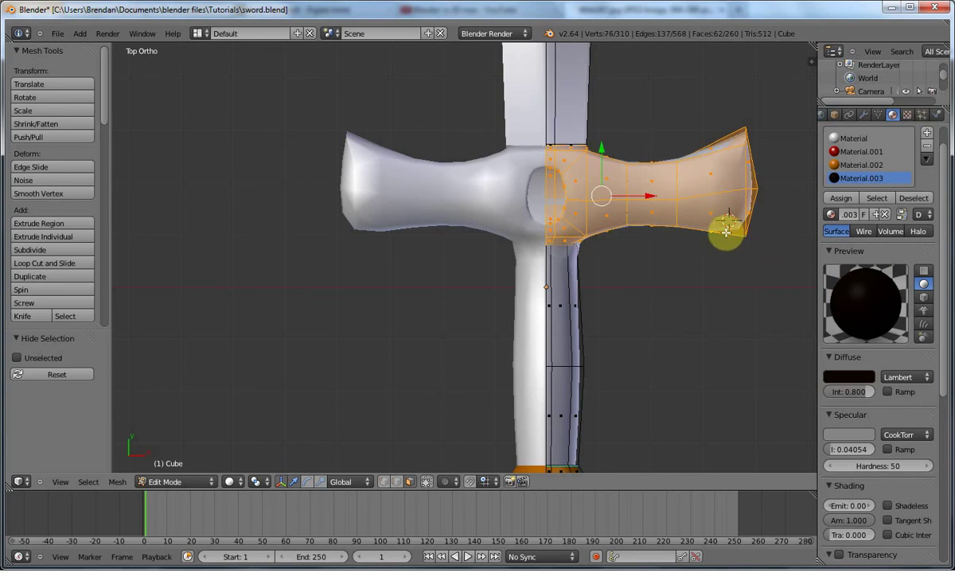
pyautogui.press('b')
pyautogui.moveTo(629, 143); pyautogui.dragTo(779, 258)
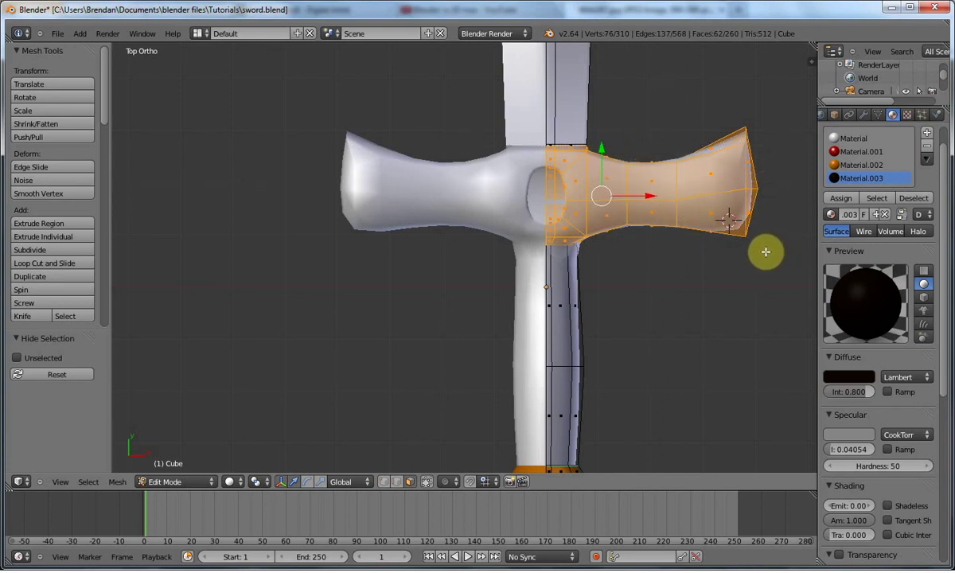
pyautogui.moveTo(643, 273); pyautogui.dragTo(586, 214, button='middle')
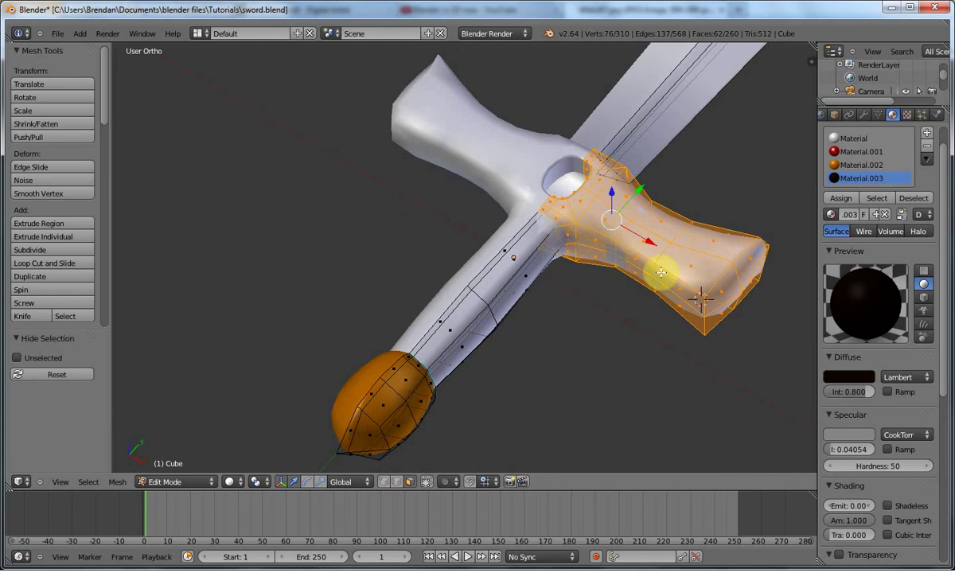
# Create a material in a fifth slot with a light grey diffuse colour and an off-white specular colour at 0.730 intensity
pyautogui.click(927, 133)
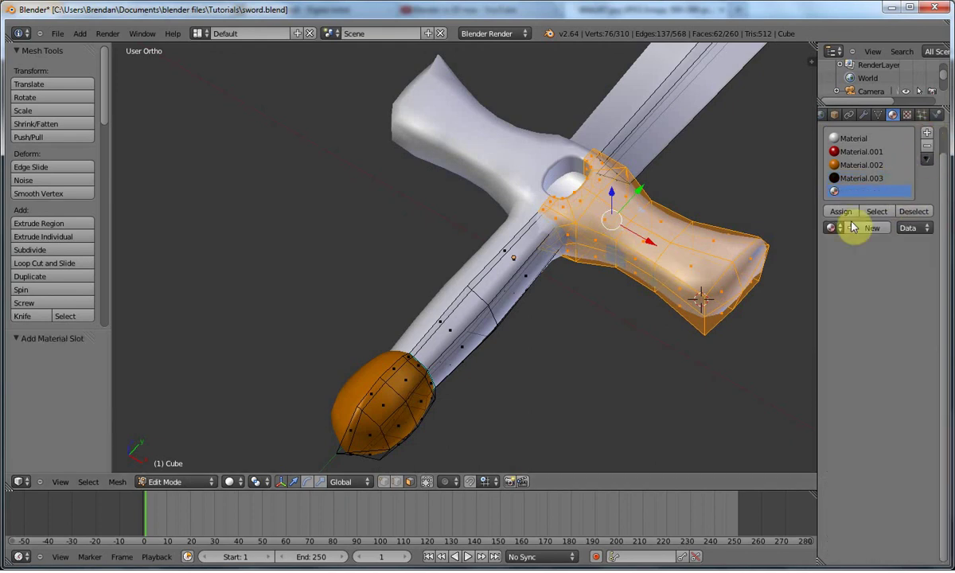
pyautogui.click(852, 231)
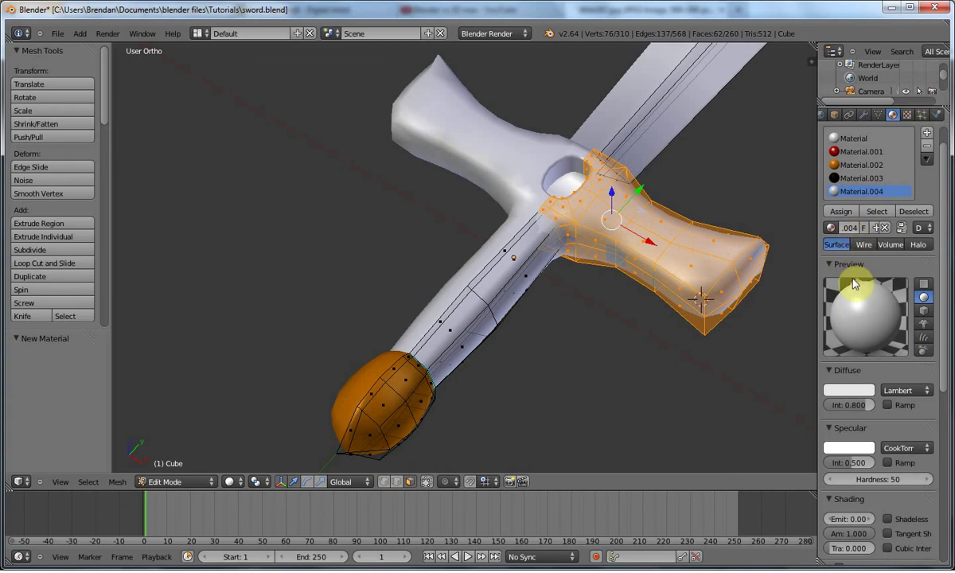
pyautogui.click(848, 390)
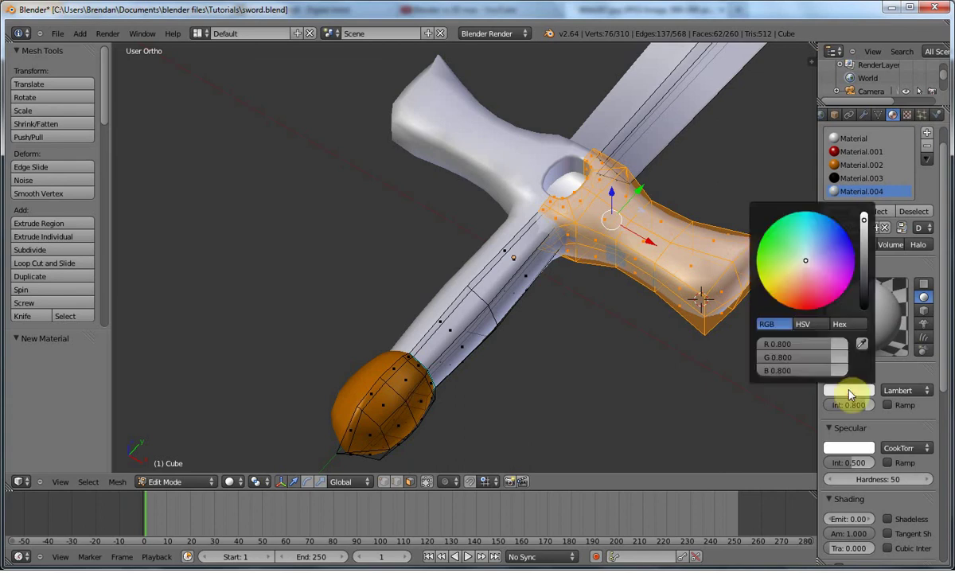
pyautogui.click(865, 215)
pyautogui.moveTo(863, 221); pyautogui.dragTo(864, 235)
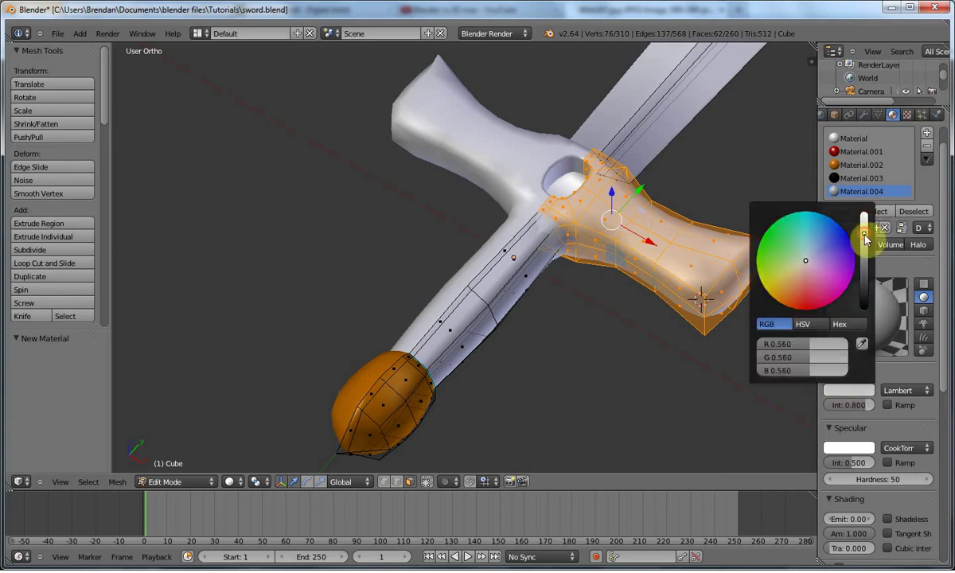
pyautogui.click(858, 444)
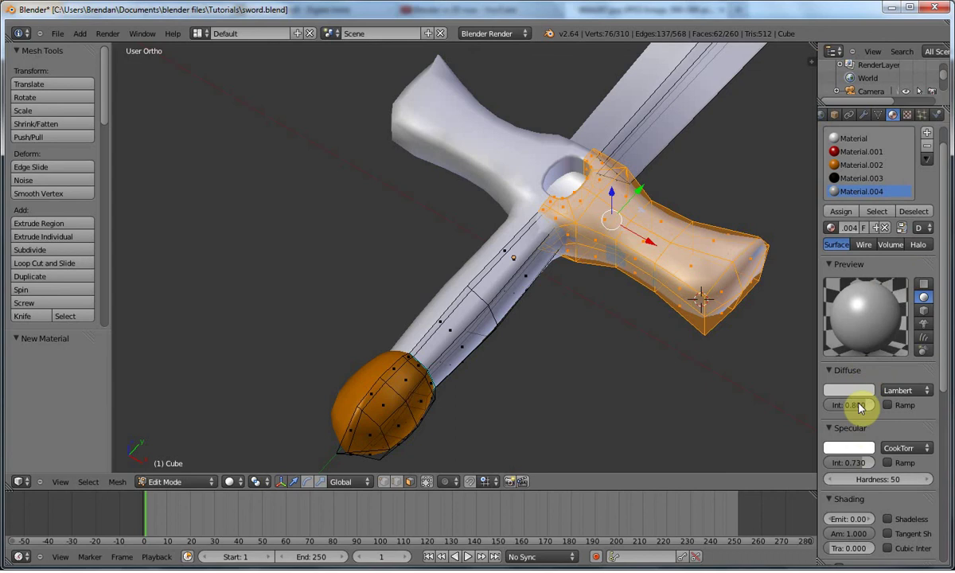
pyautogui.click(849, 447)
pyautogui.moveTo(869, 274); pyautogui.dragTo(863, 280)
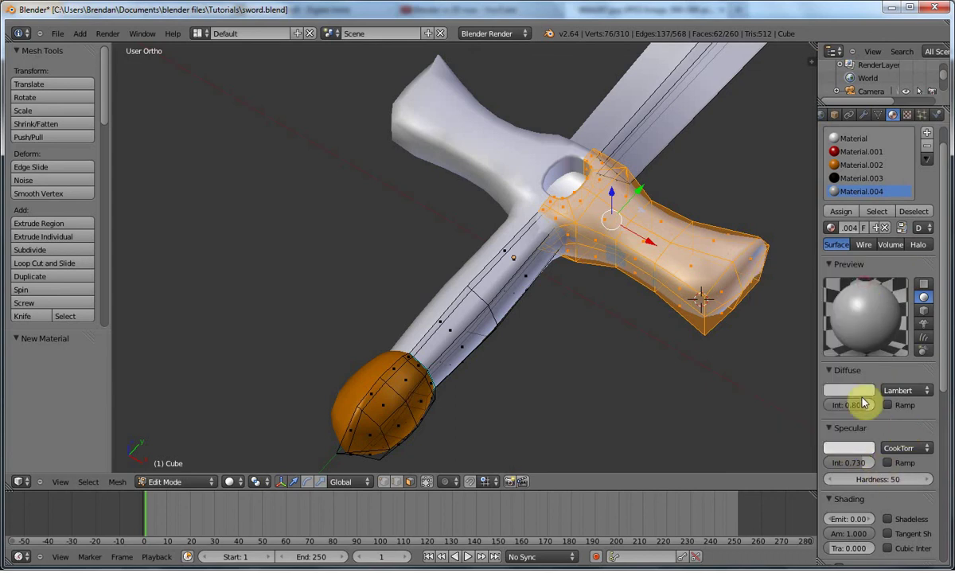
# Assign the fifth material to the selected crossguard faces and check the whole sword in Object Mode
pyautogui.click(840, 212)
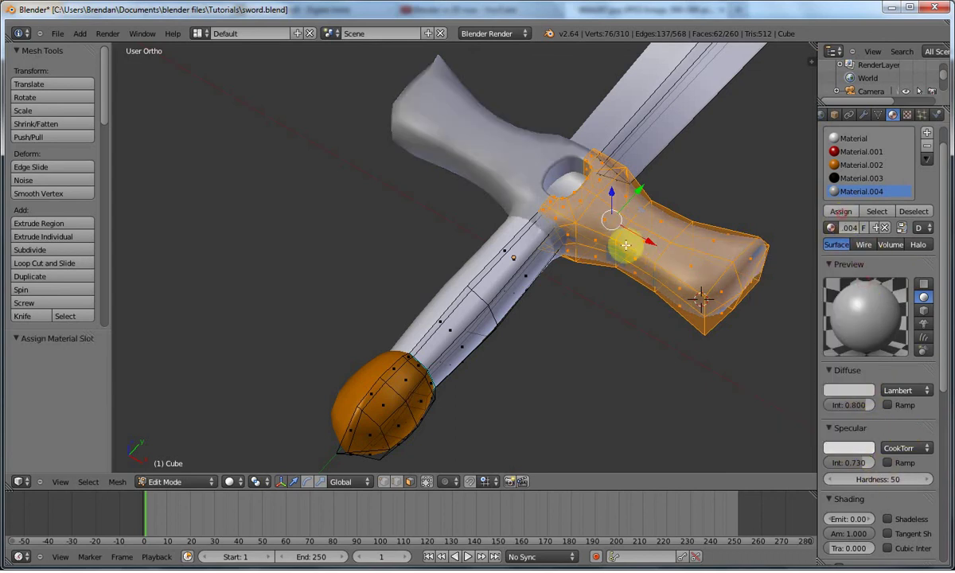
pyautogui.press('Tab')
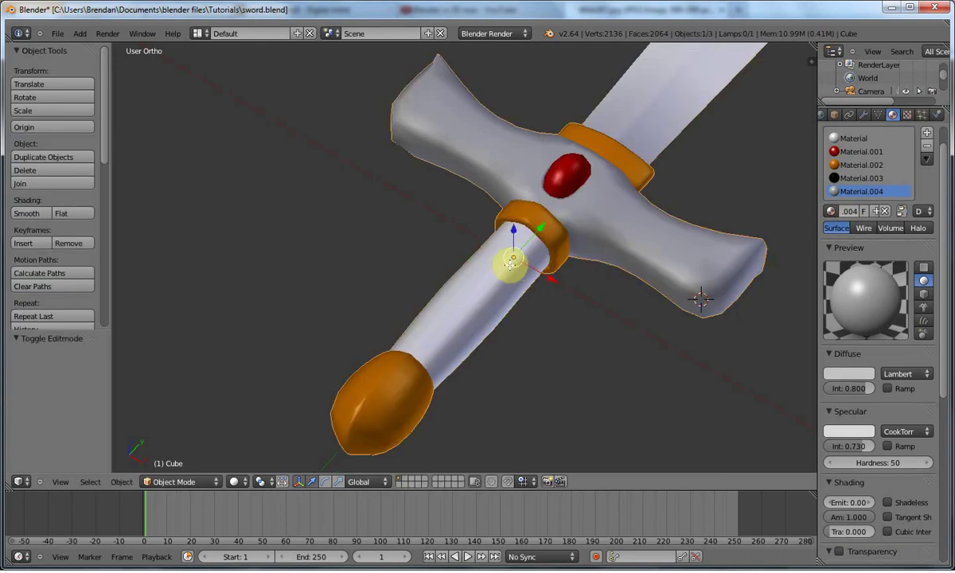
pyautogui.press('Tab')
pyautogui.press('Tab')
pyautogui.press('Tab')
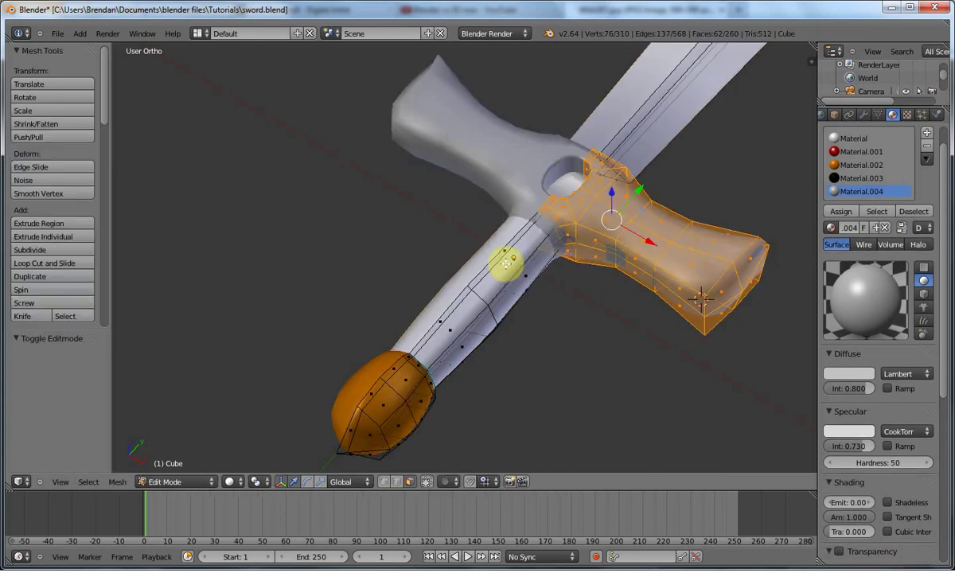
# Clear the selection and select only the grip's faces between the pommel and the crossguard, including those on the underside
pyautogui.press('a')
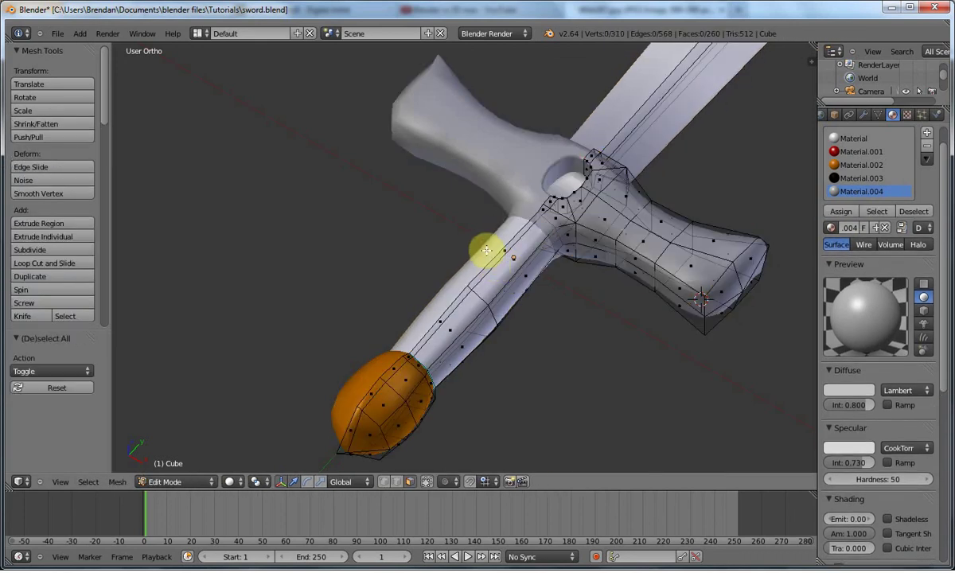
pyautogui.press('b')
pyautogui.moveTo(480, 240); pyautogui.dragTo(516, 295)
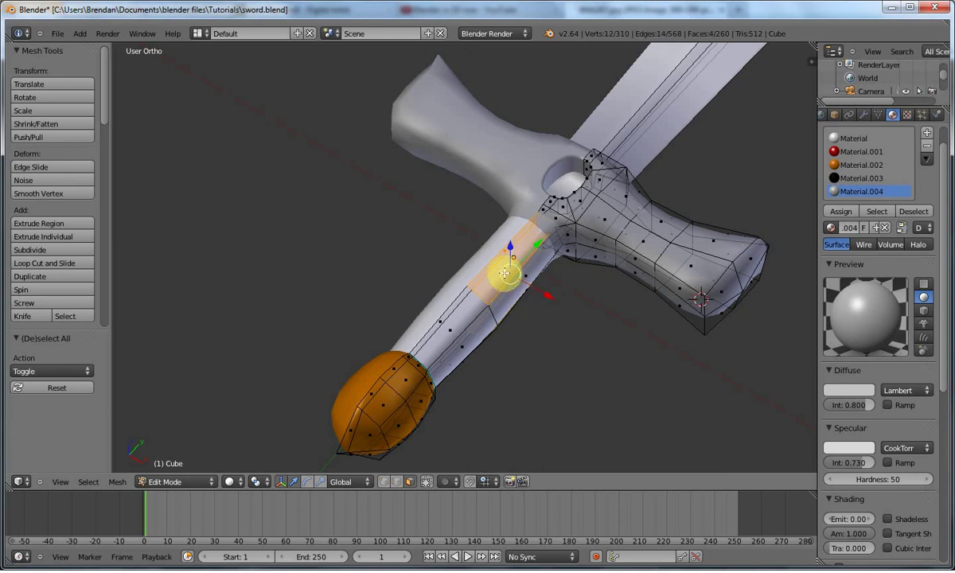
pyautogui.keyDown('shift'); pyautogui.rightClick(527, 281); pyautogui.keyUp('shift')
pyautogui.keyDown('shift'); pyautogui.rightClick(439, 321); pyautogui.keyUp('shift')
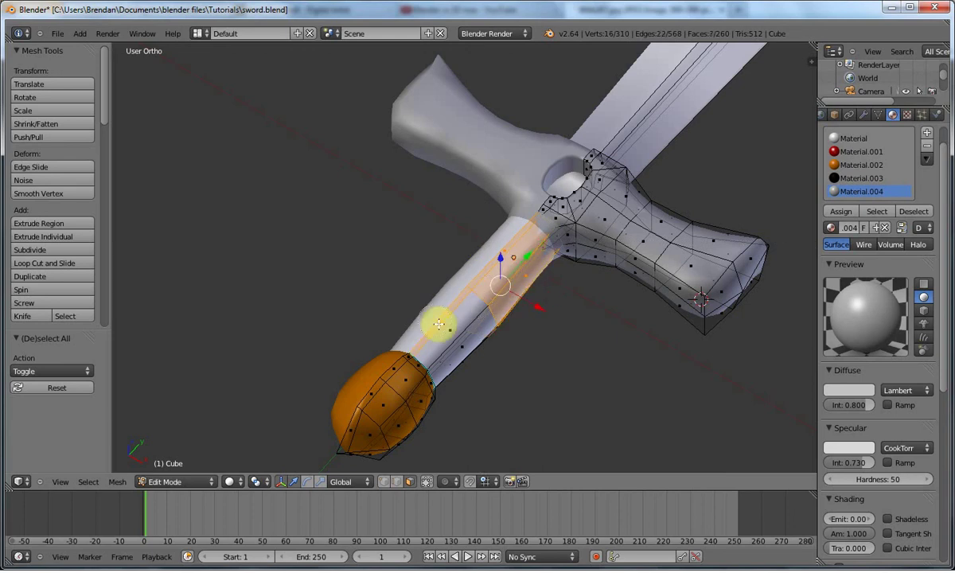
pyautogui.keyDown('shift'); pyautogui.rightClick(450, 332); pyautogui.keyUp('shift')
pyautogui.keyDown('shift'); pyautogui.rightClick(459, 347); pyautogui.keyUp('shift')
pyautogui.keyDown('shift'); pyautogui.rightClick(460, 351); pyautogui.keyUp('shift')
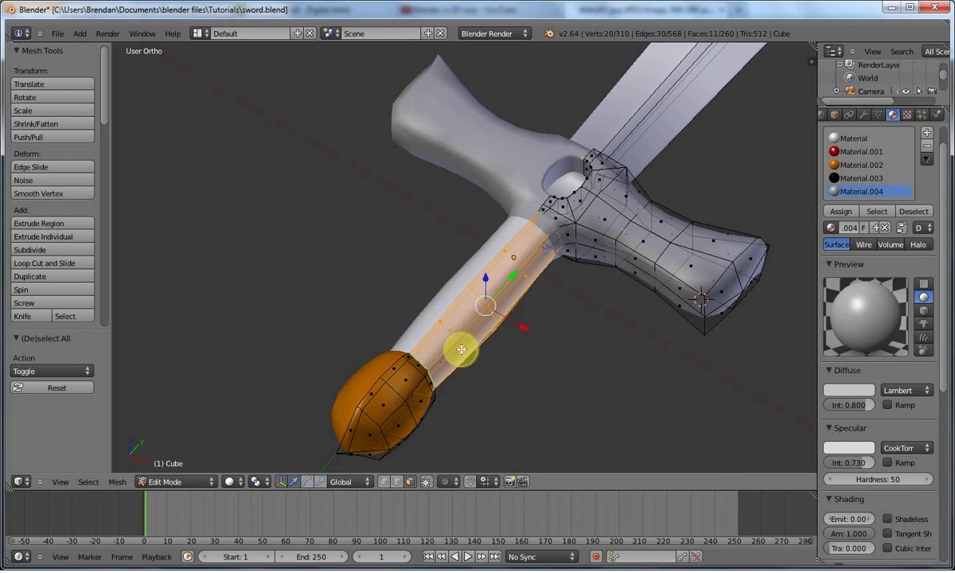
pyautogui.moveTo(467, 349); pyautogui.dragTo(367, 258, button='middle')
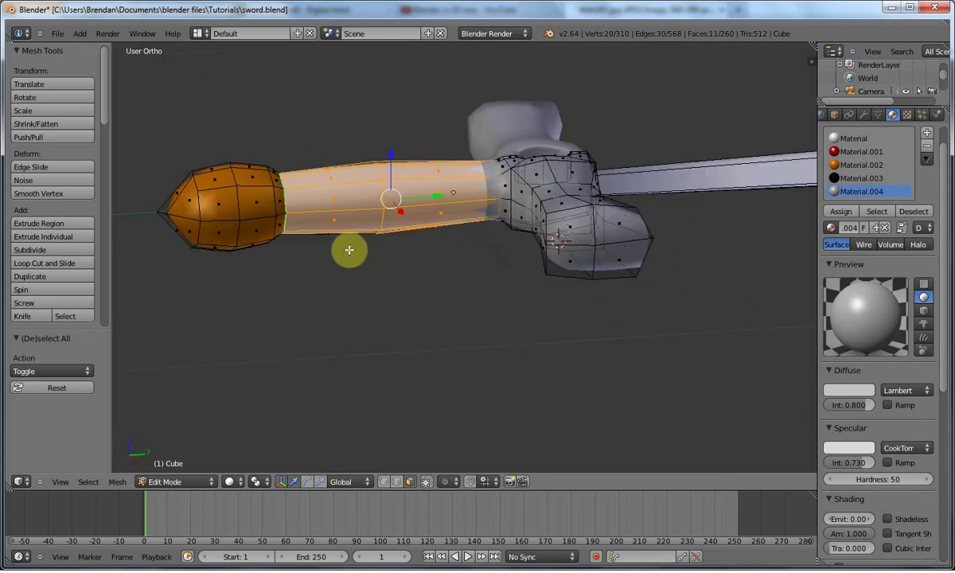
pyautogui.press('KP_3')
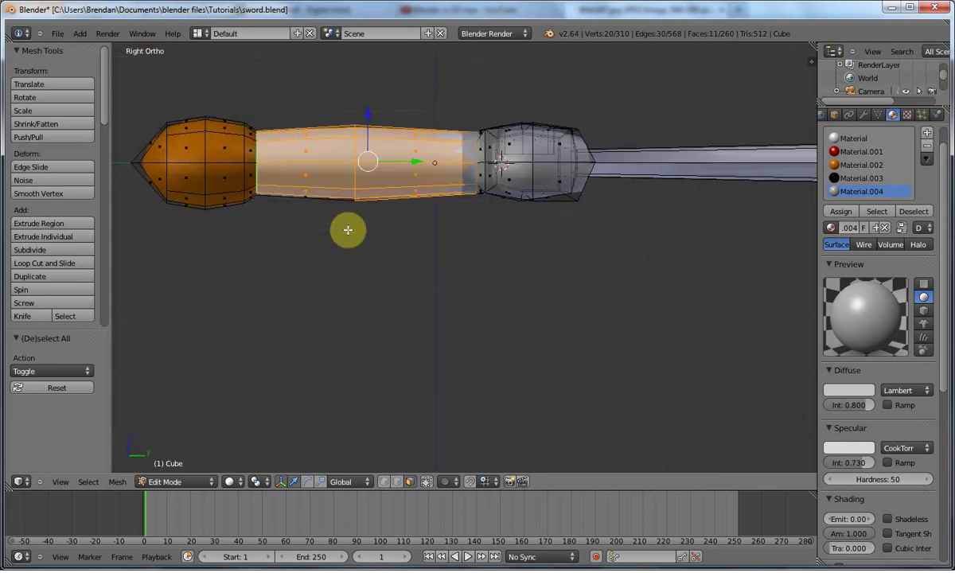
pyautogui.keyDown('shift'); pyautogui.rightClick(314, 200); pyautogui.keyUp('shift')
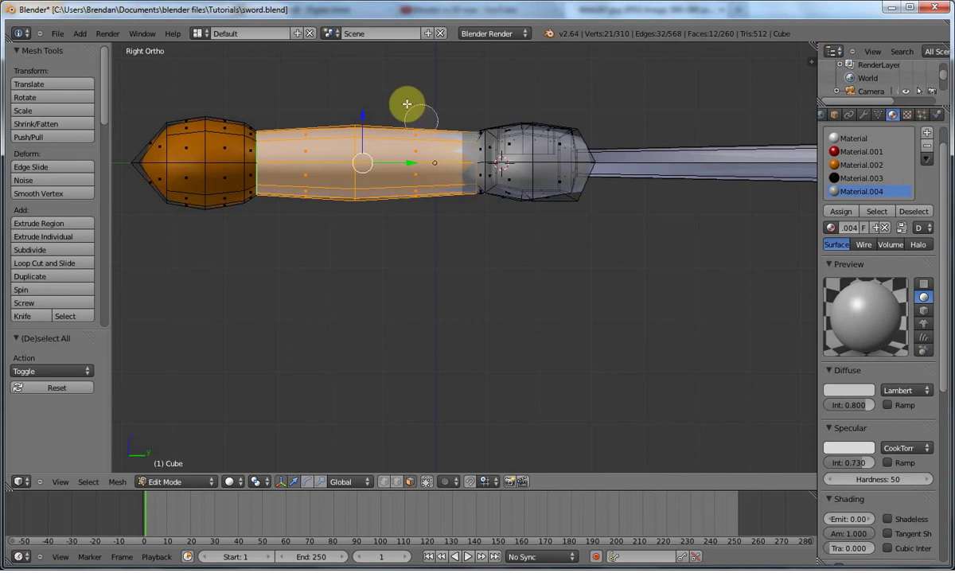
# Assign the fourth material to the selected grip faces and set its diffuse colour to dark brown, R 0.0134, G 0.0045, B 0
pyautogui.click(850, 178)
pyautogui.click(840, 211)
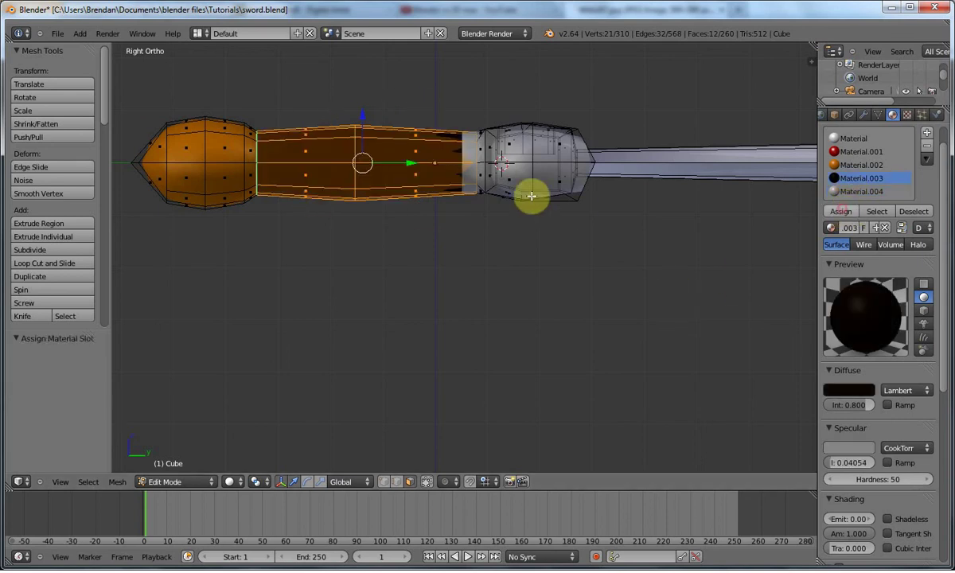
pyautogui.press('Tab')
pyautogui.moveTo(517, 194); pyautogui.dragTo(498, 213, button='middle')
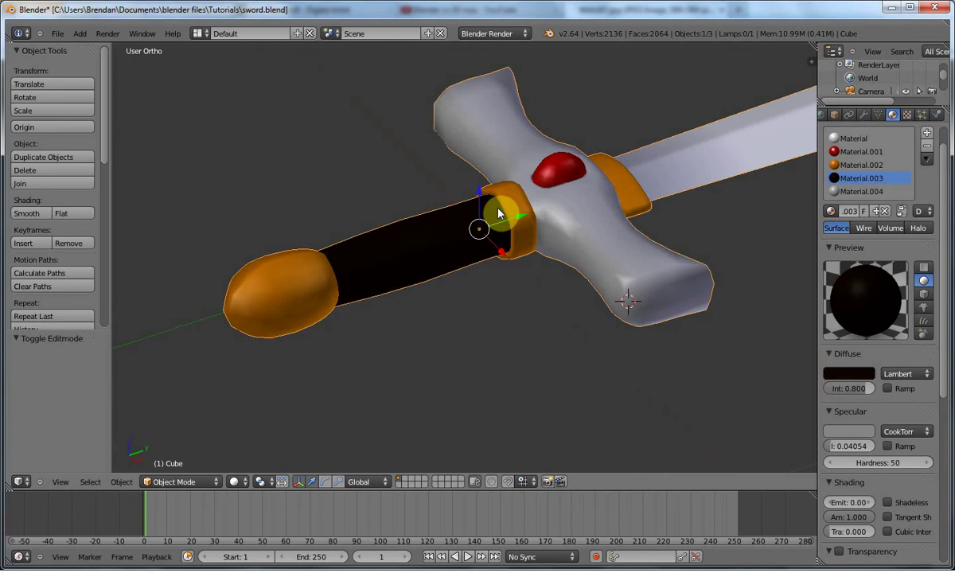
pyautogui.click(843, 374)
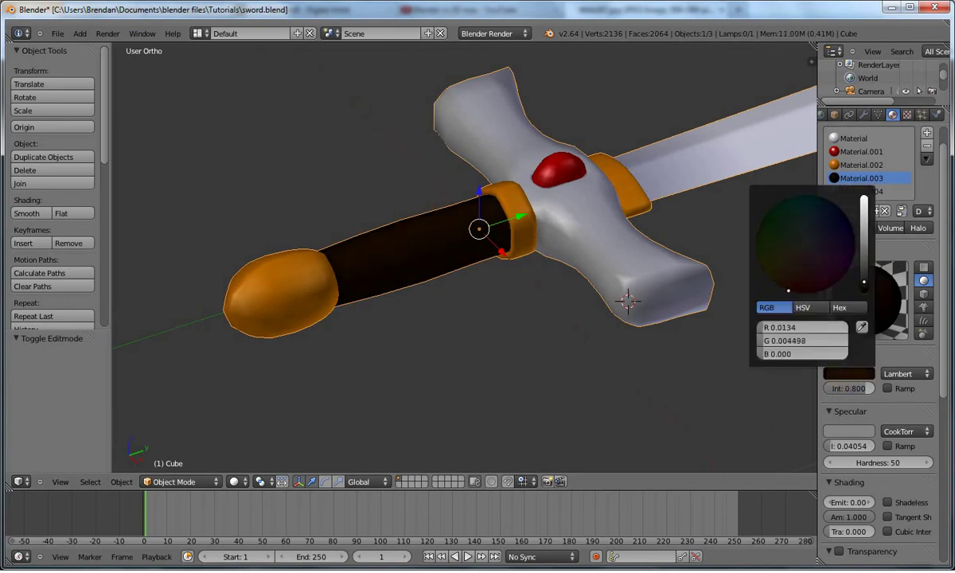
pyautogui.press('Tab')
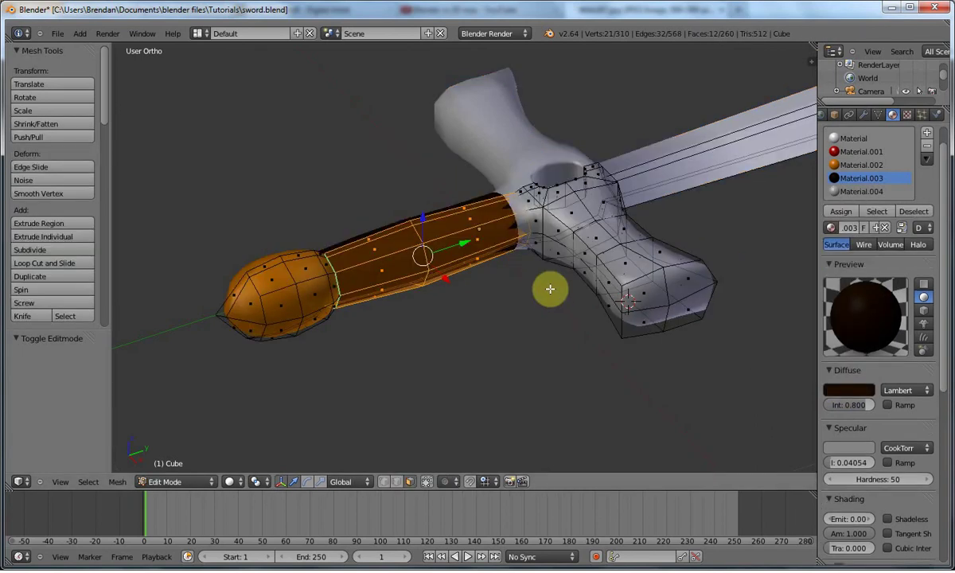
# Return to Object Mode, select the scene's lamp in front view and change its type to Spot
pyautogui.press('Tab')
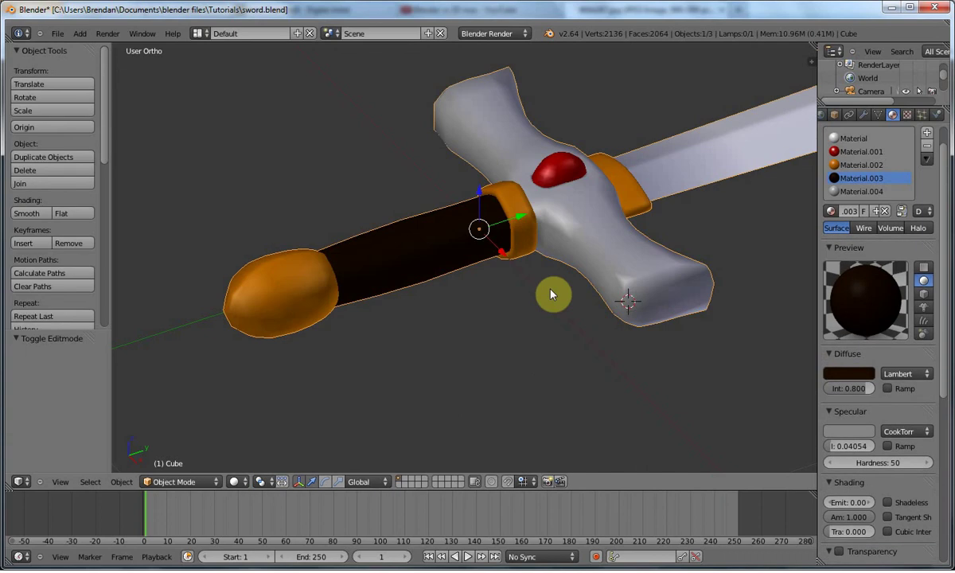
pyautogui.press('KP_0')
pyautogui.press('KP_1')
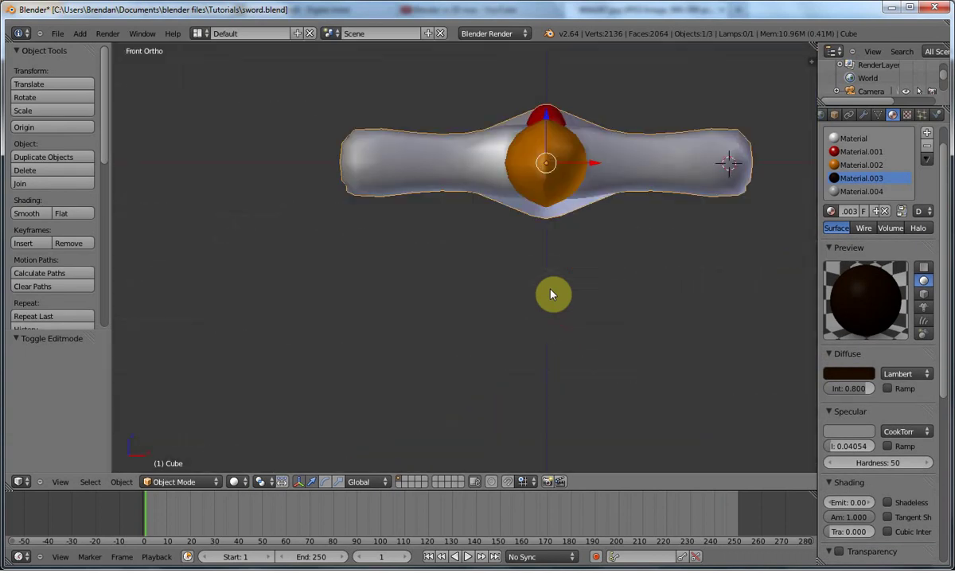
pyautogui.scroll(-10, 552, 294)
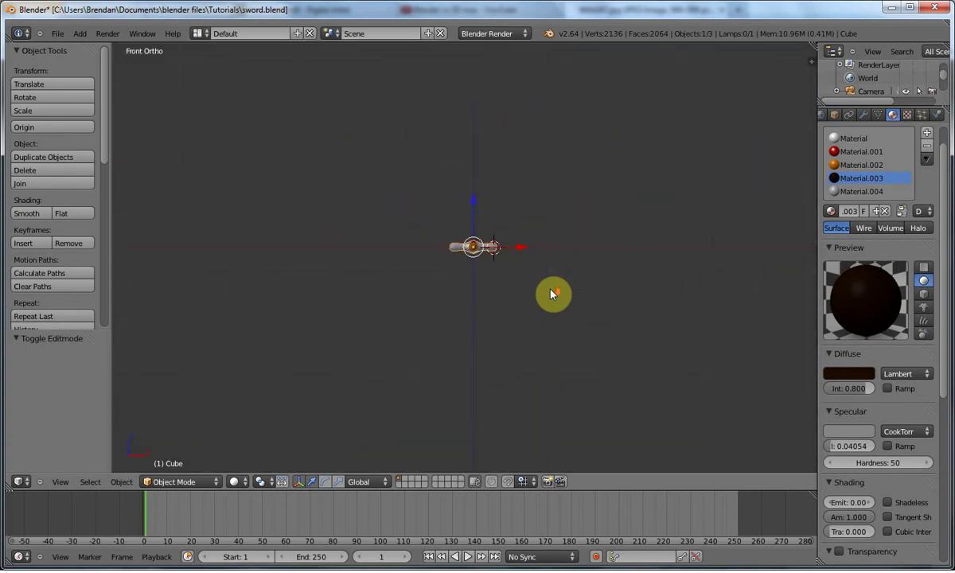
pyautogui.rightClick(549, 140)
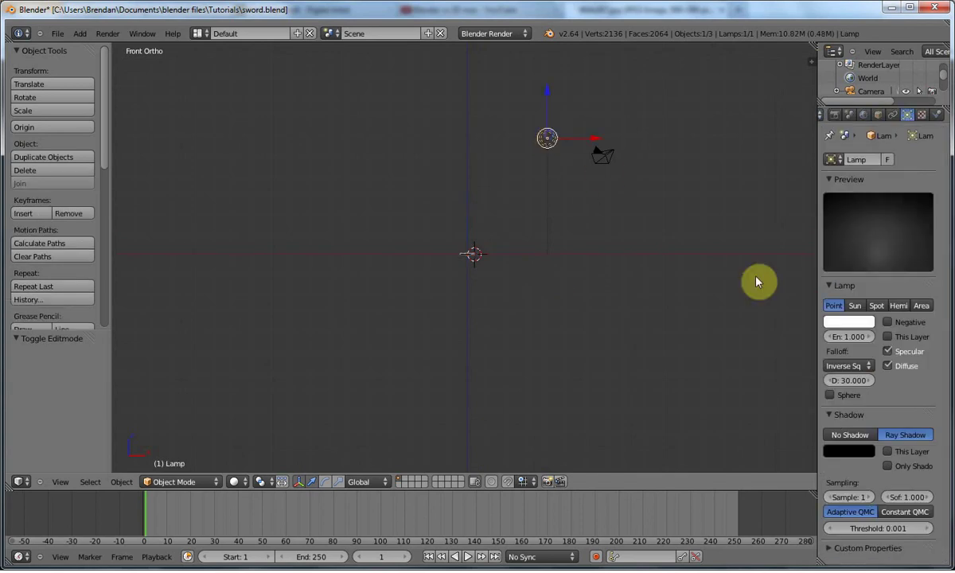
pyautogui.click(874, 306)
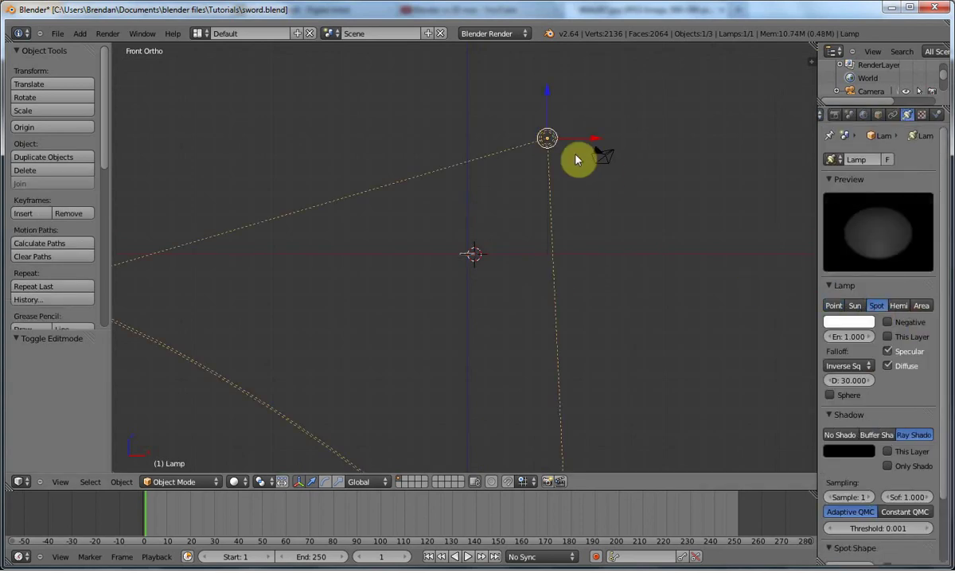
# In side view, move the spot lamp about 3.34 units along Y and rotate it about 7.2°
pyautogui.press('KP_3')
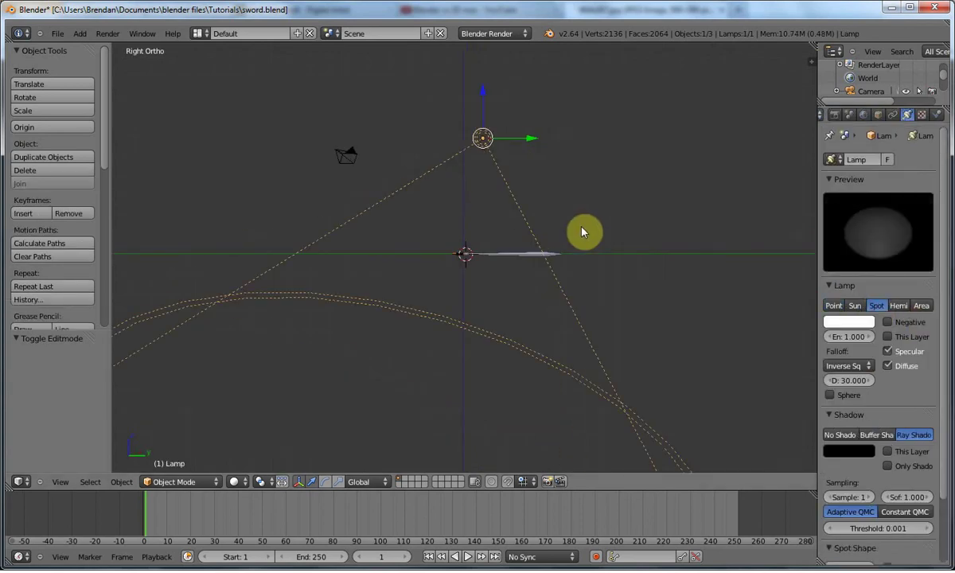
pyautogui.moveTo(525, 135); pyautogui.dragTo(607, 168)
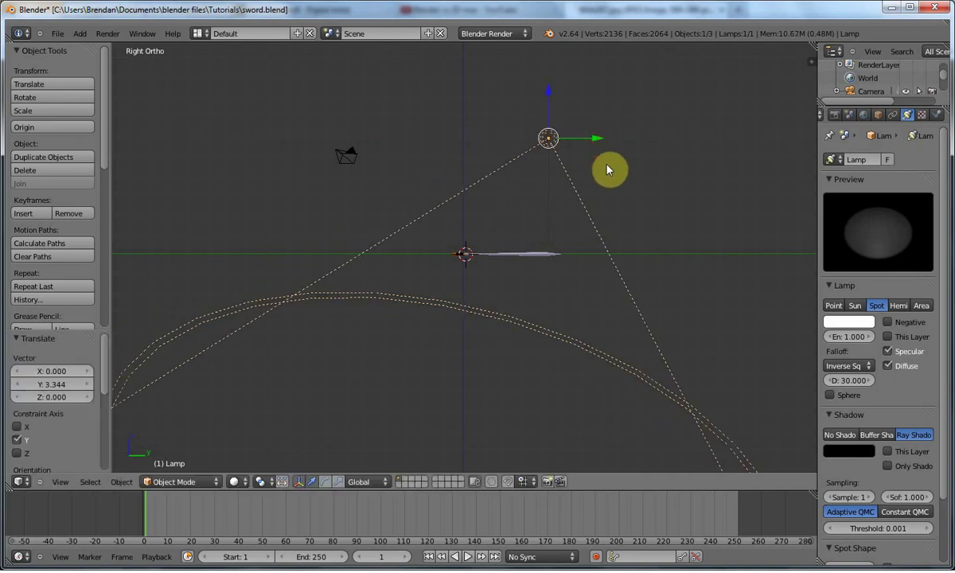
pyautogui.press('r')
pyautogui.click(607, 179)
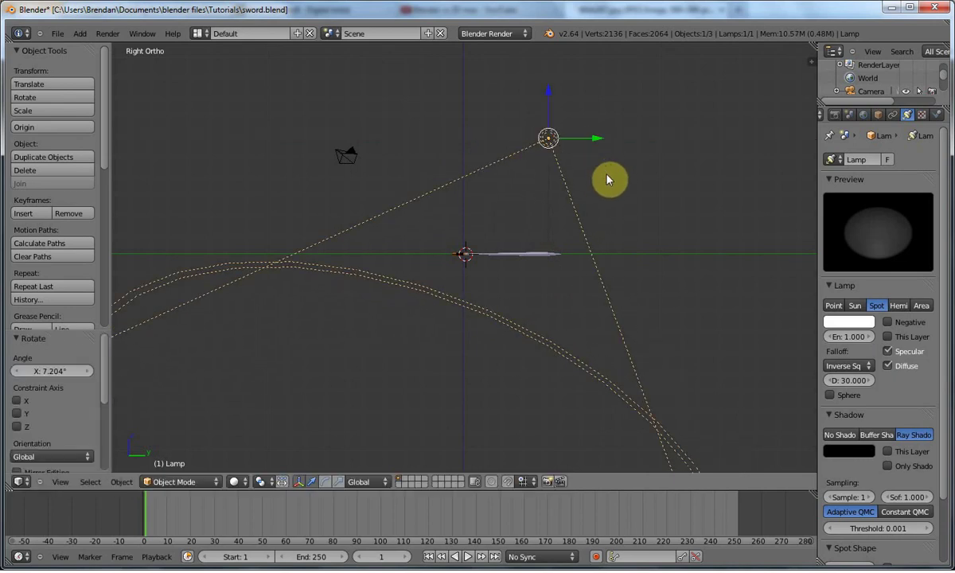
# Duplicate the spot lamp about 10 units toward negative Y, near the camera, and rotate the copy about -60° to face the sword
pyautogui.hotkey('shift', 'd')
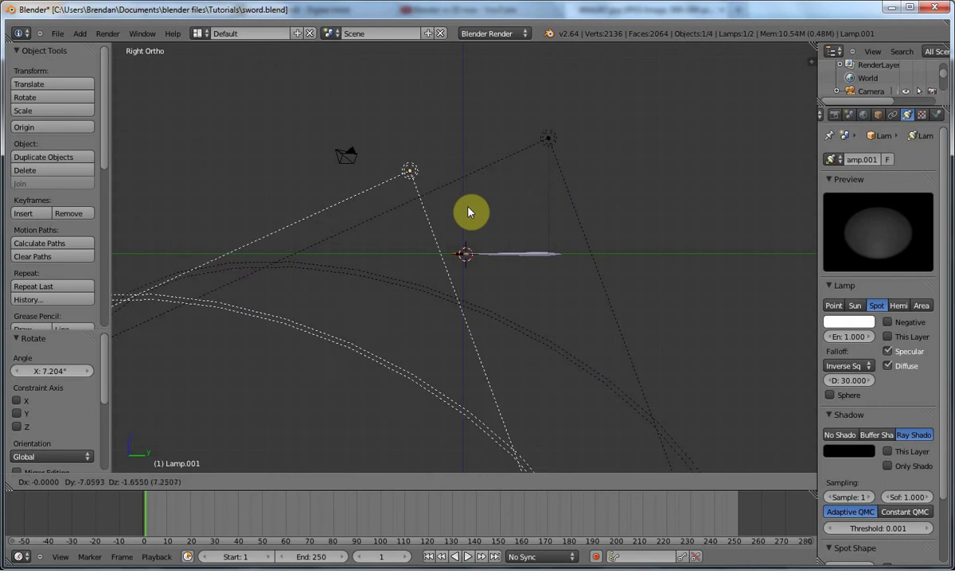
pyautogui.click(412, 190)
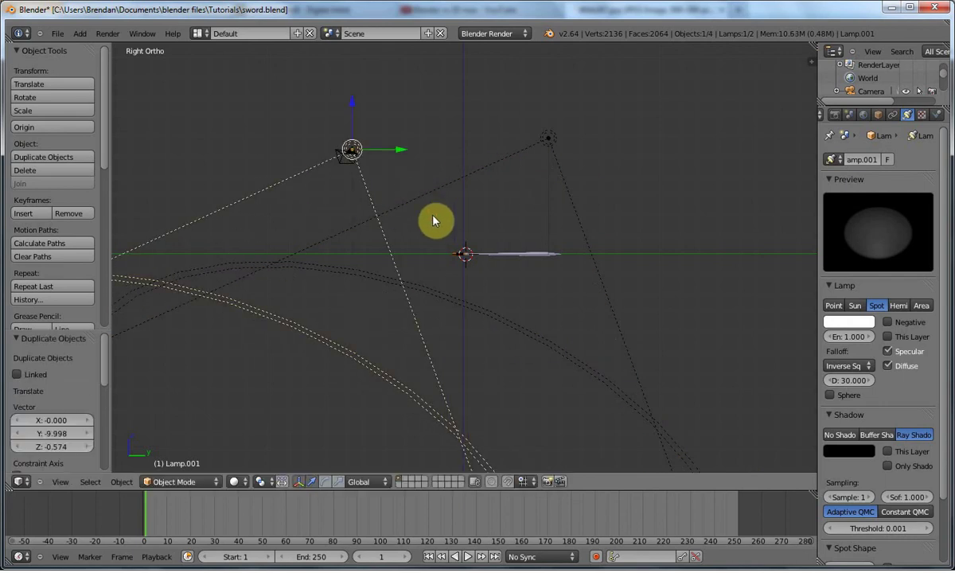
pyautogui.press('r')
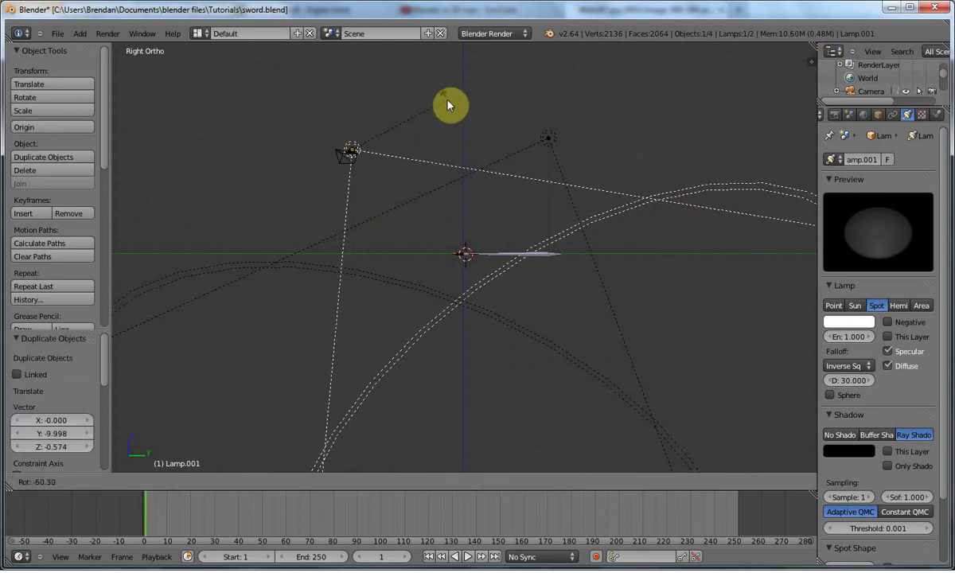
pyautogui.click(446, 100)
# Duplicate the second spot lamp about 13.5 units down, below the sword, and rotate the copy about -130° to point upward
pyautogui.hotkey('shift', 'd')
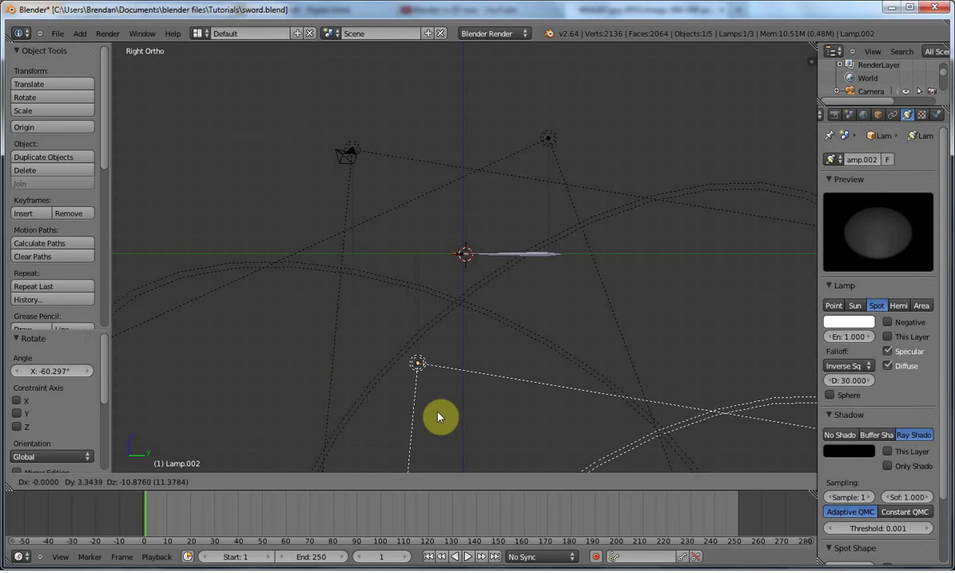
pyautogui.click(447, 434)
pyautogui.press('r')
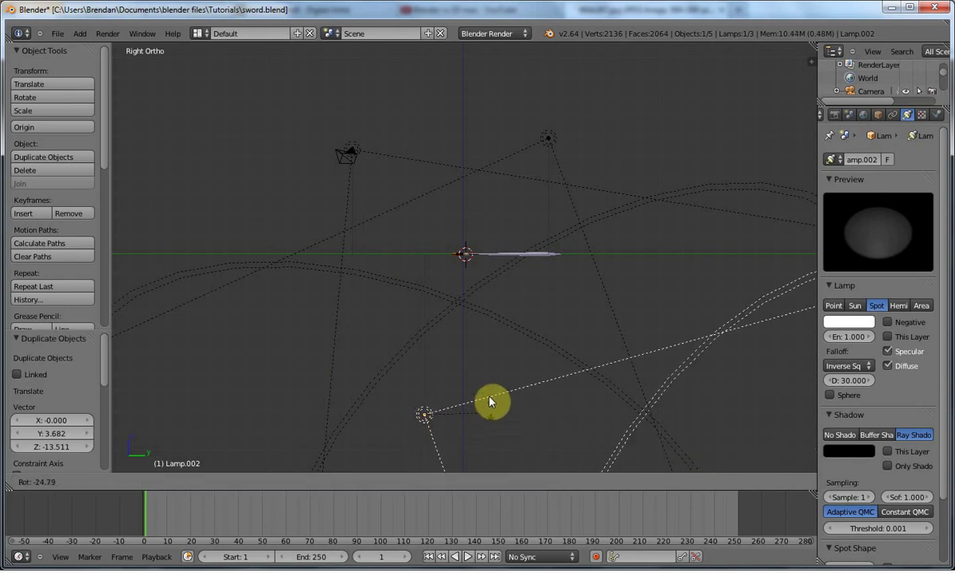
pyautogui.click(392, 304)
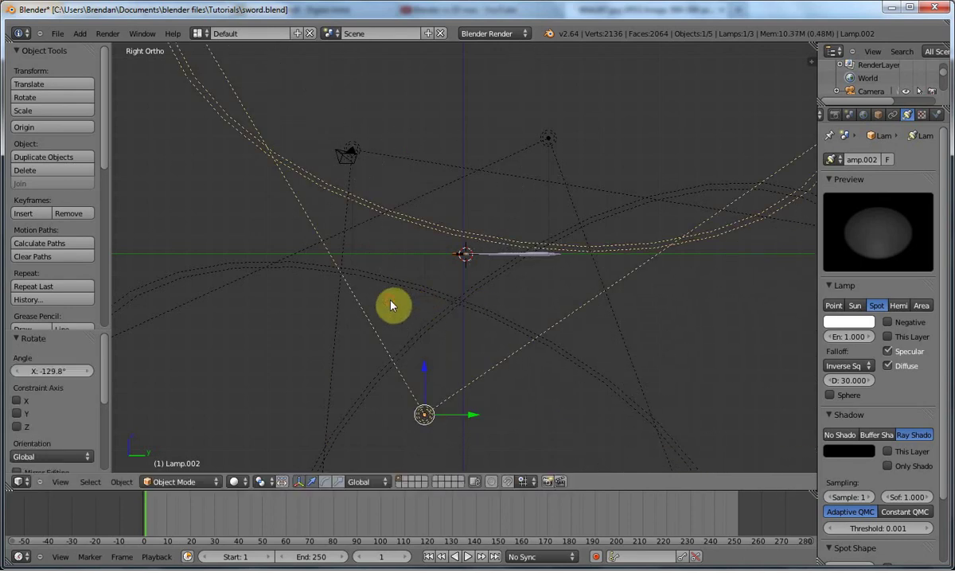
# In front view, move the lower spot lamp about -9.39 units along X and rotate it about 61° toward the sword
pyautogui.press('KP_4')
pyautogui.press('KP_1')
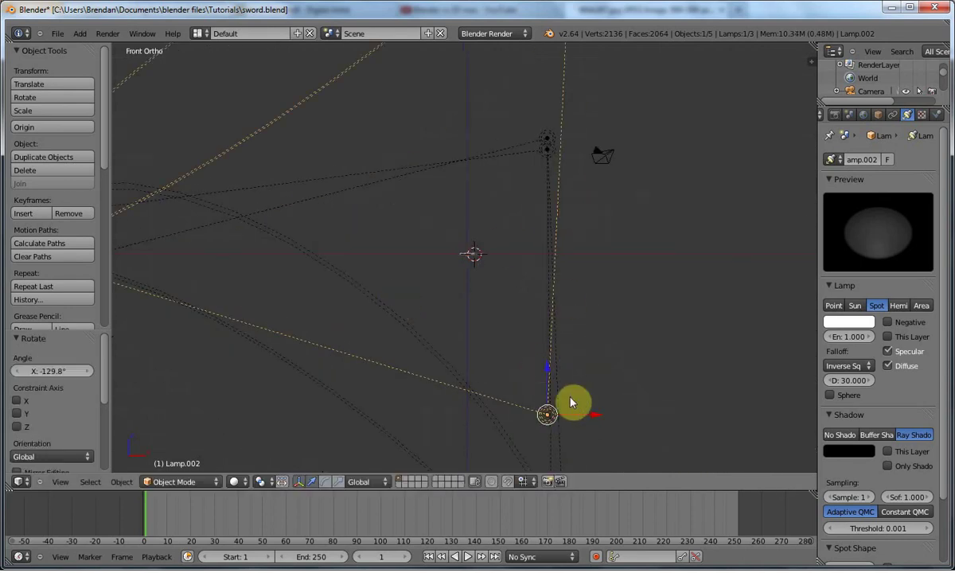
pyautogui.moveTo(593, 421); pyautogui.dragTo(414, 385)
pyautogui.press('r')
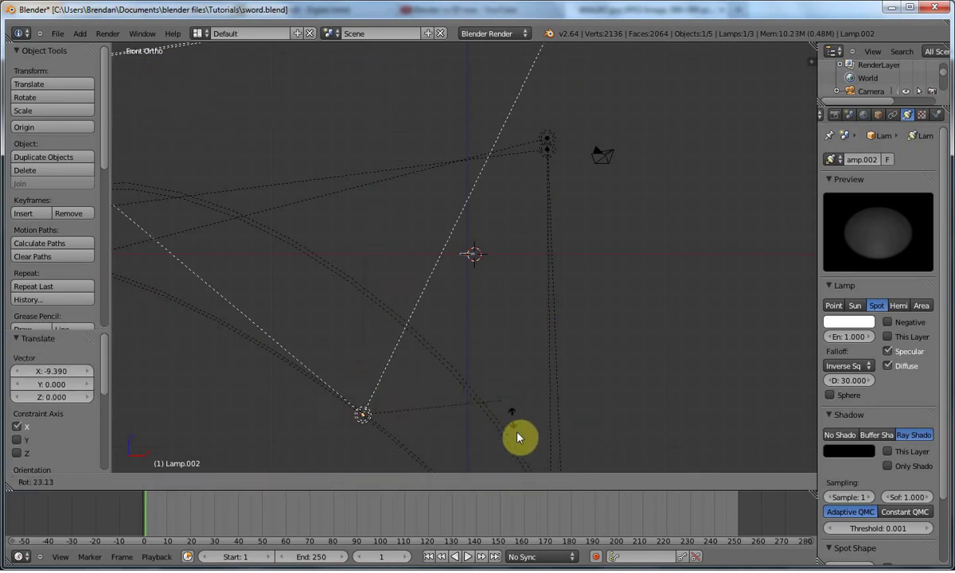
pyautogui.click(529, 86)
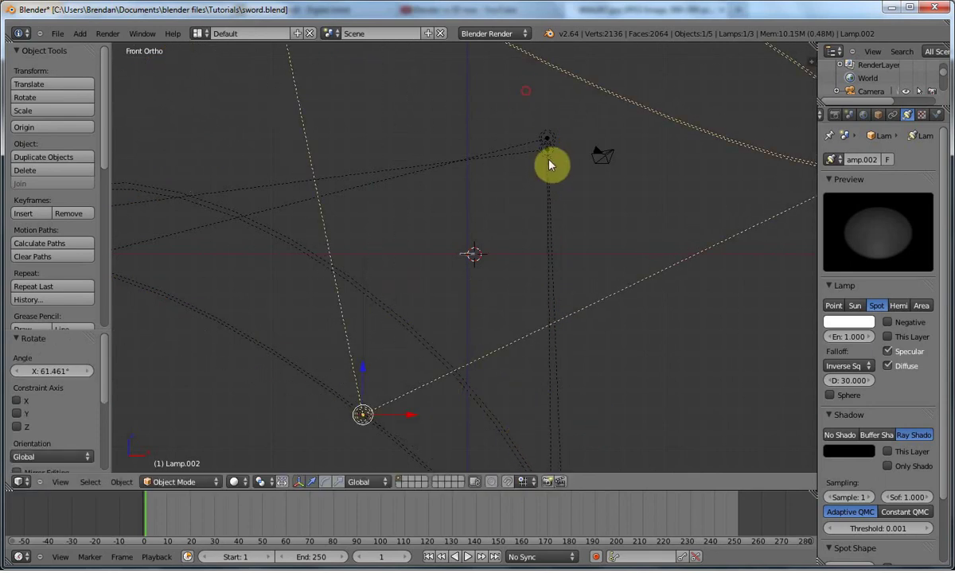
# Select the second upper spot lamp, move it about -6.69 units along X and rotate it about -65° toward the sword
pyautogui.rightClick(550, 156)
pyautogui.moveTo(576, 153); pyautogui.dragTo(458, 136)
pyautogui.press('r')
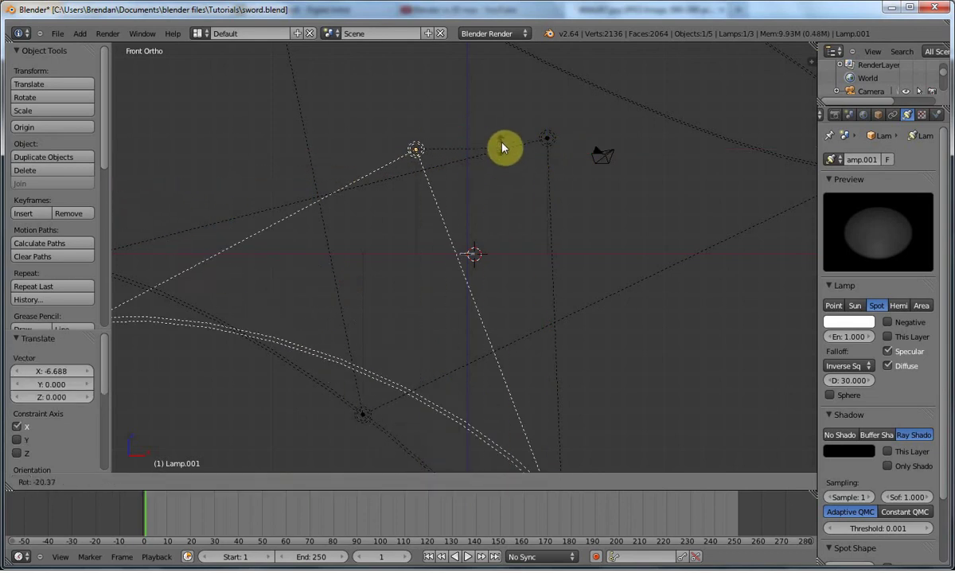
pyautogui.click(515, 53)
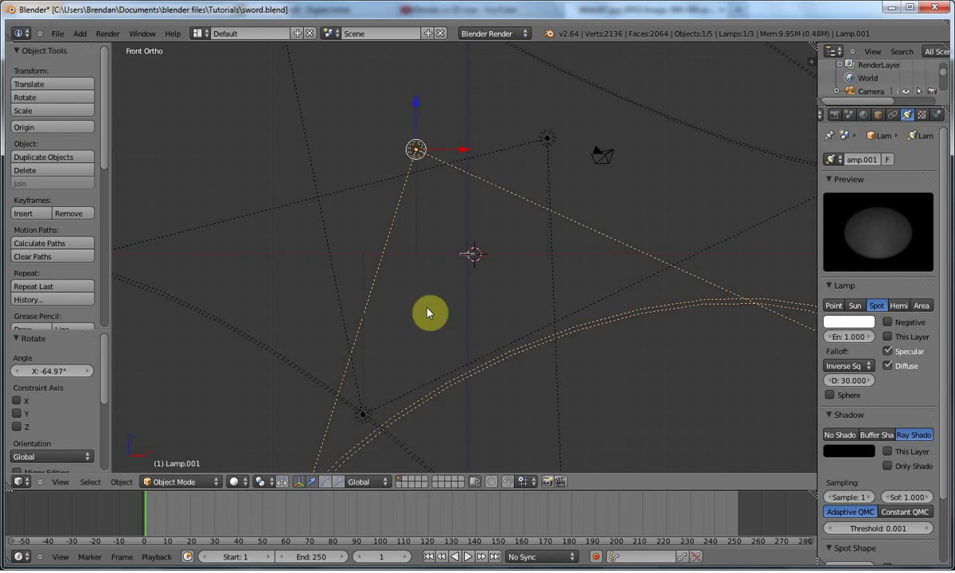
# Switch to the camera view, select the sword and trackball-rotate it so the blade points to the frame's upper left corner
pyautogui.press('KP_0')
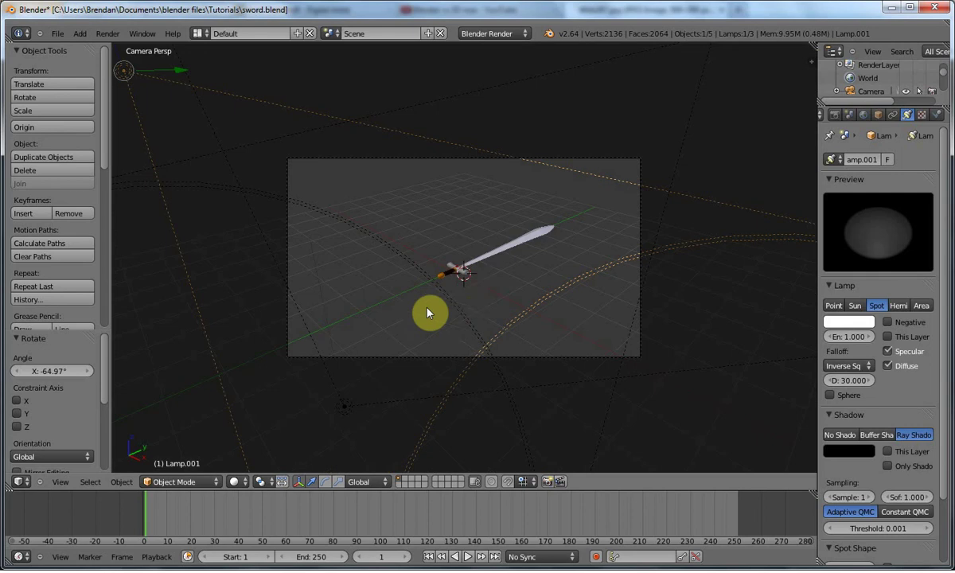
pyautogui.rightClick(463, 275)
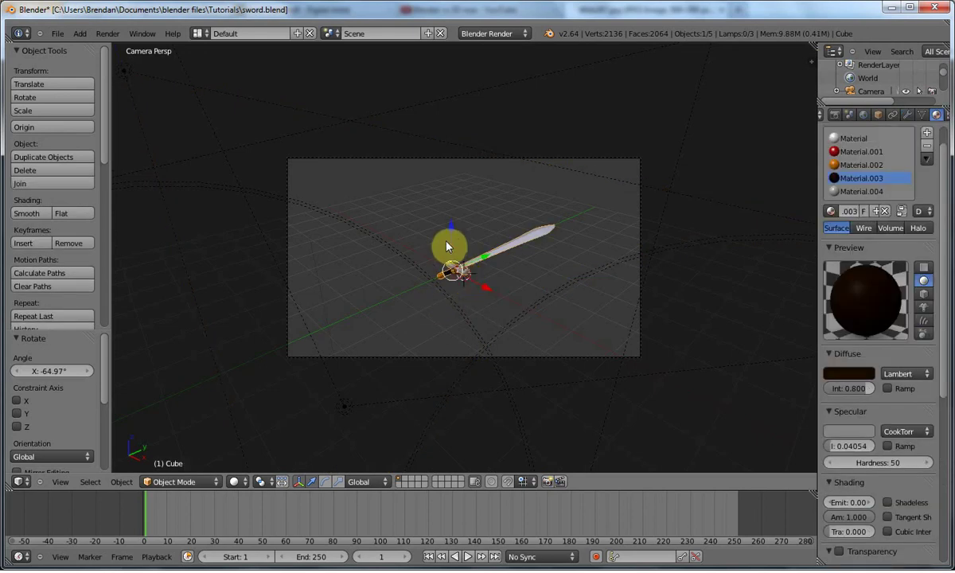
pyautogui.press('r')
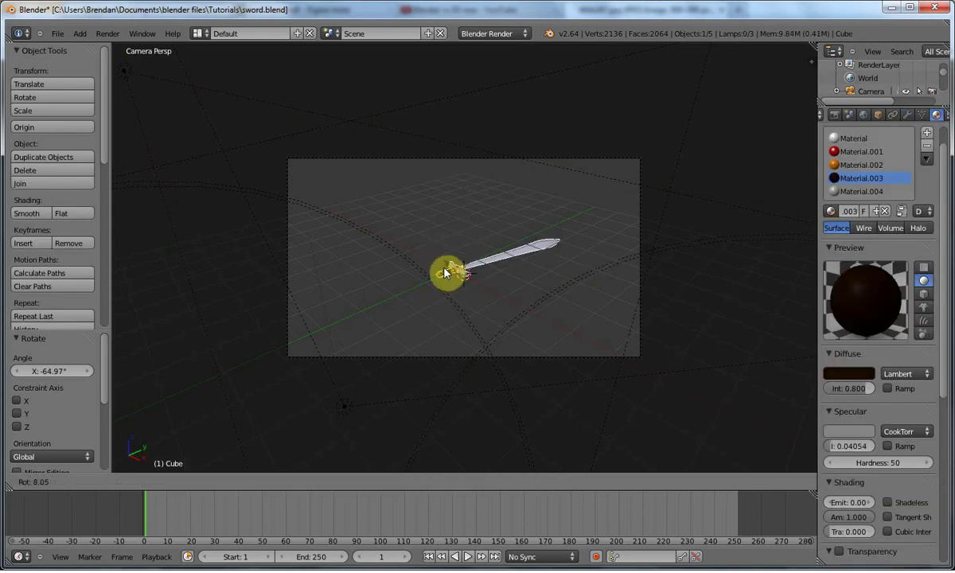
pyautogui.press('r')
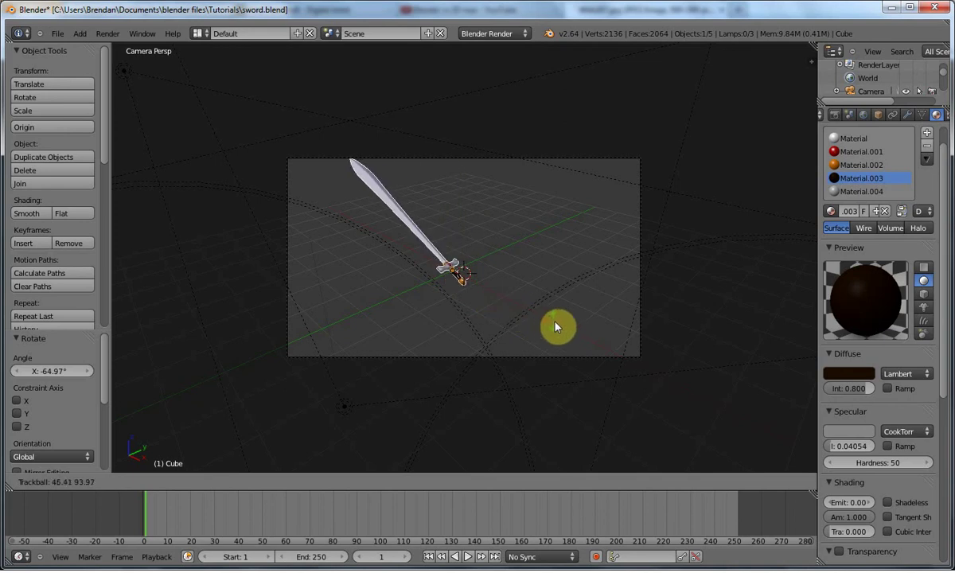
pyautogui.click(567, 342)
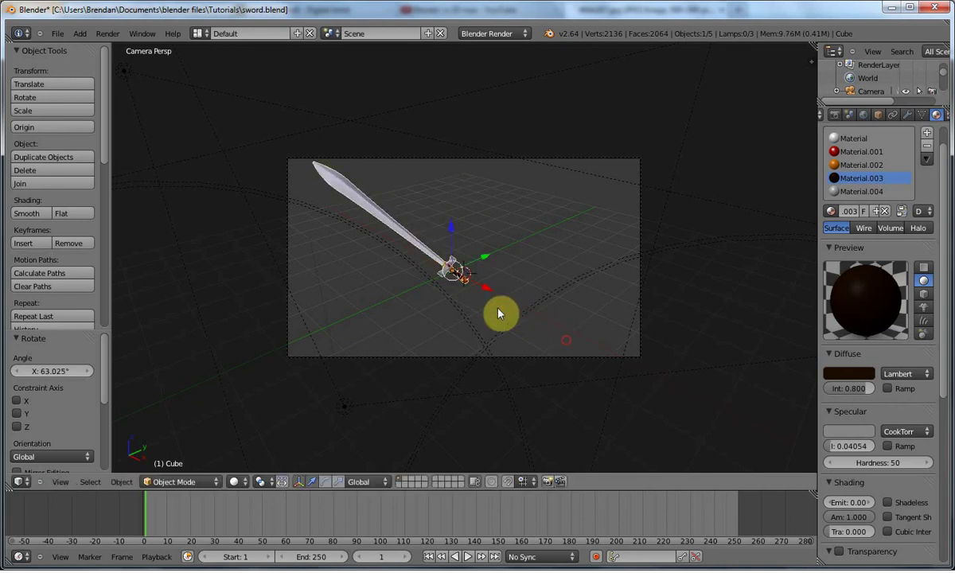
# Move the sword's hilt toward the lower right of the camera frame and trackball-rotate it so its flat side faces the camera
pyautogui.press('g')
pyautogui.click(509, 302)
pyautogui.press('r')
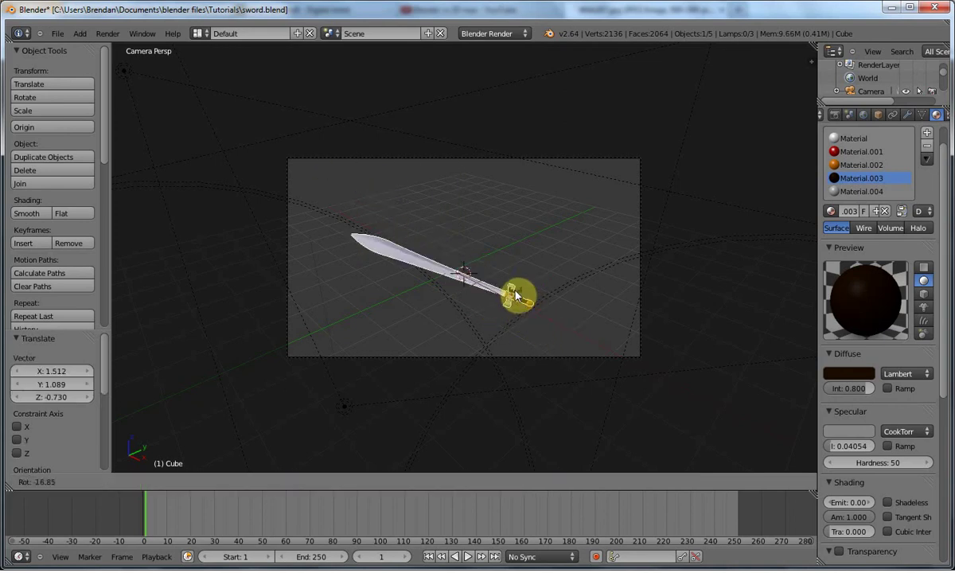
pyautogui.press('r')
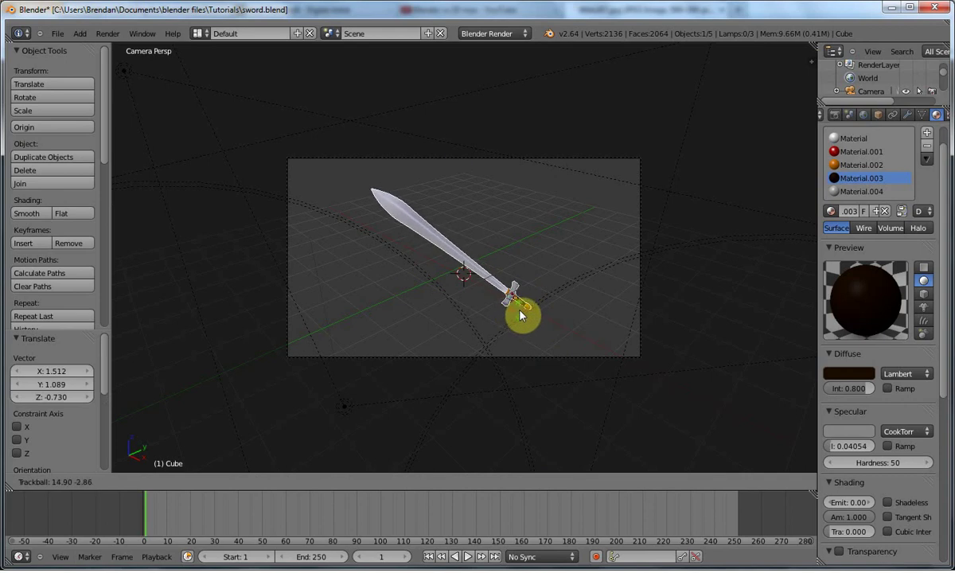
pyautogui.click(517, 311)
# Scale the sword up by 1.27 and rotate it about -8.2° so it fits inside the camera frame
pyautogui.press('s')
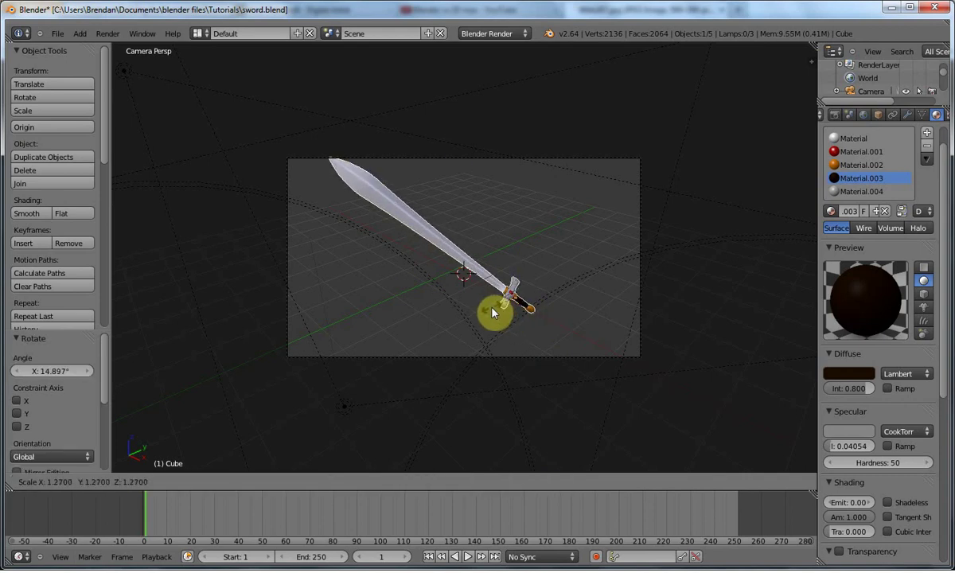
pyautogui.click(492, 312)
pyautogui.press('r')
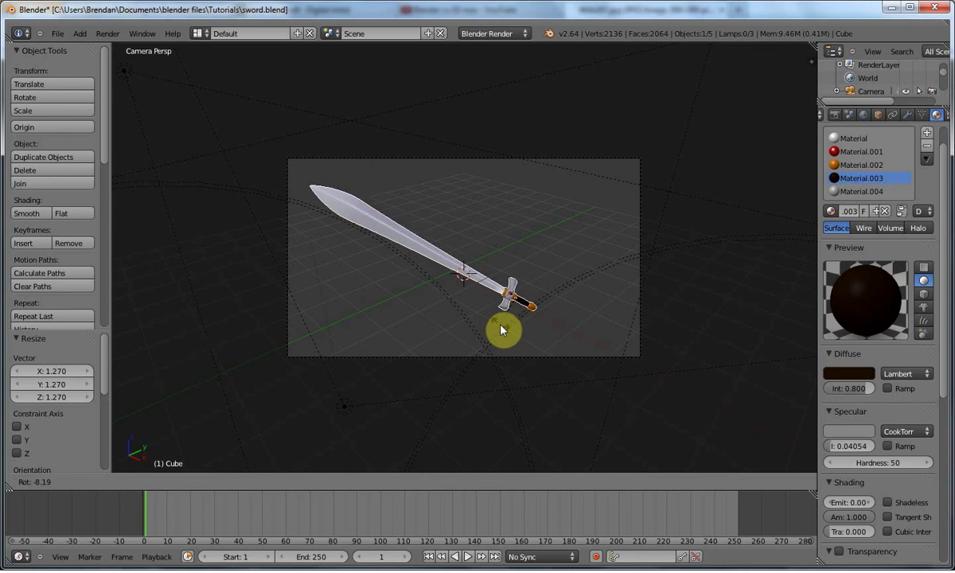
pyautogui.click(500, 329)
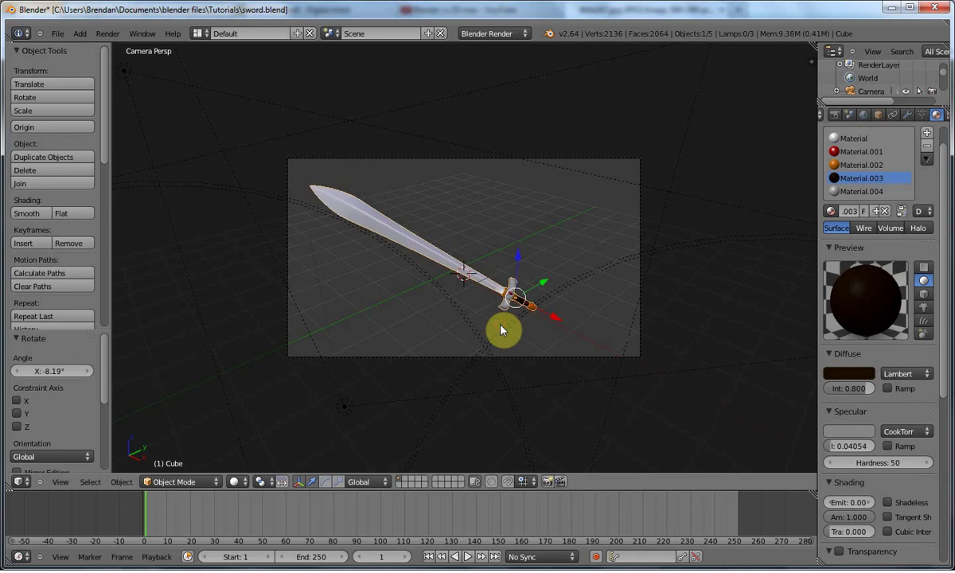
# Render the scene and inspect the sword's blade and hilt up close in the rendered image
pyautogui.press('F12')
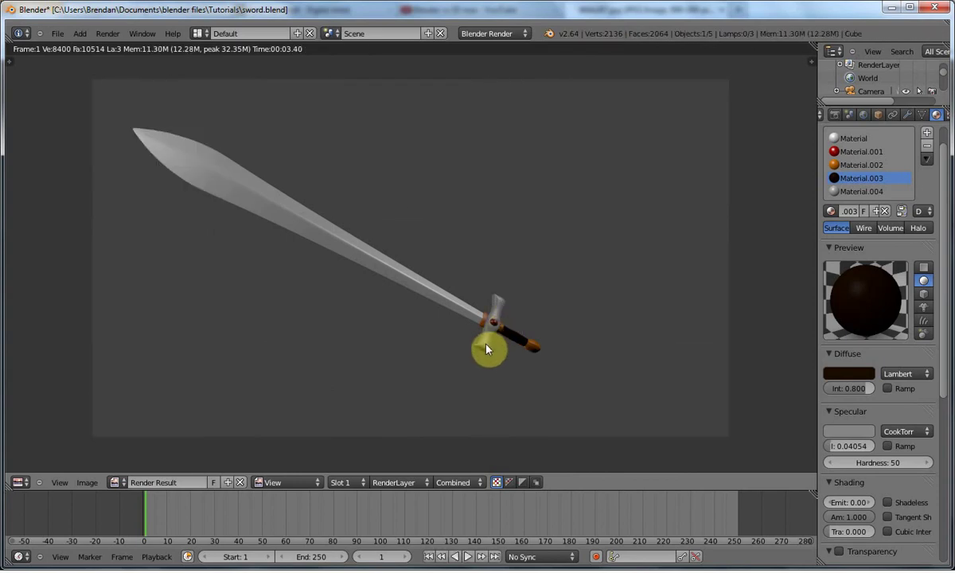
pyautogui.scroll(5, 508, 326)
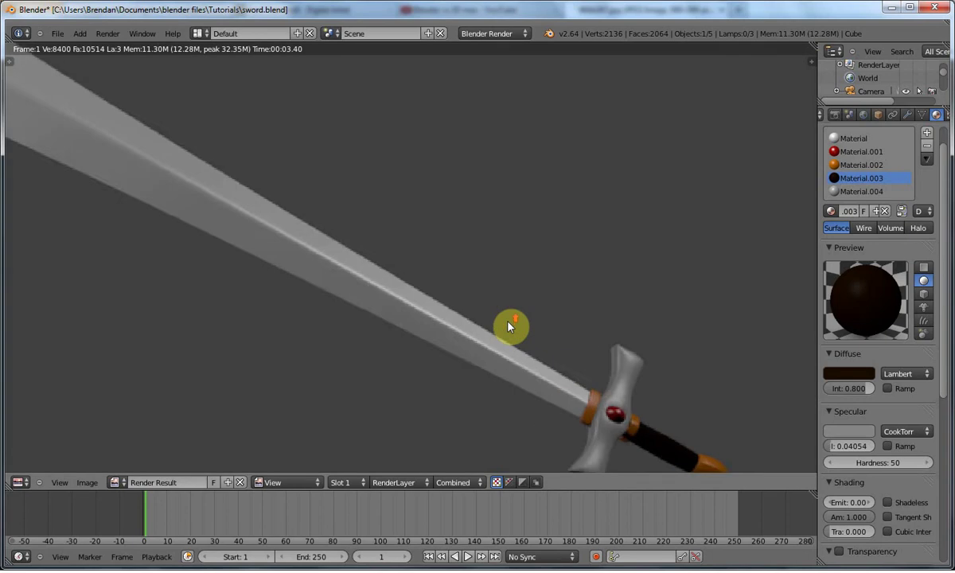
pyautogui.scroll(-4, 507, 326)
pyautogui.scroll(-1, 507, 327)
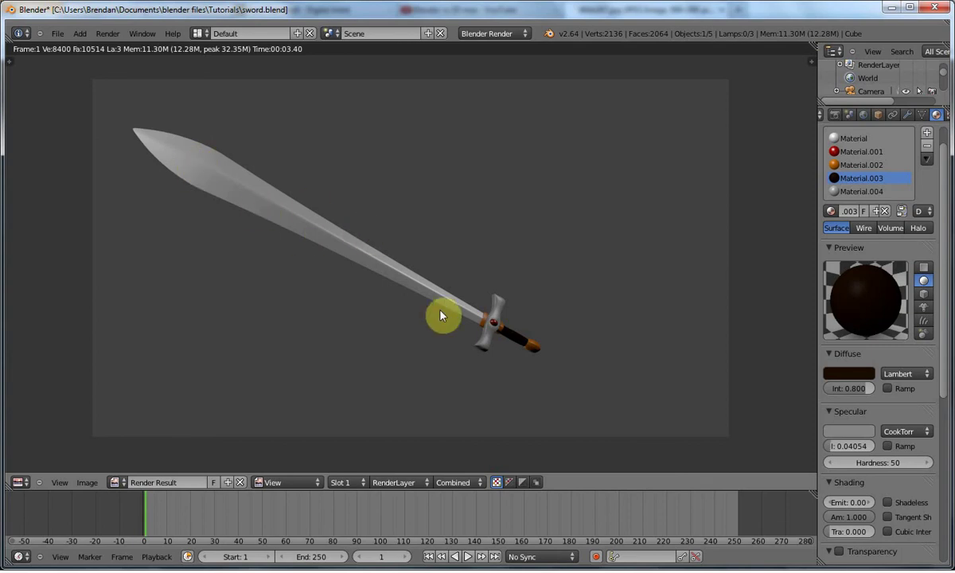
# Set the specular shader of the first material, used on the blade, to WardIso and render the sword again
pyautogui.click(861, 138)
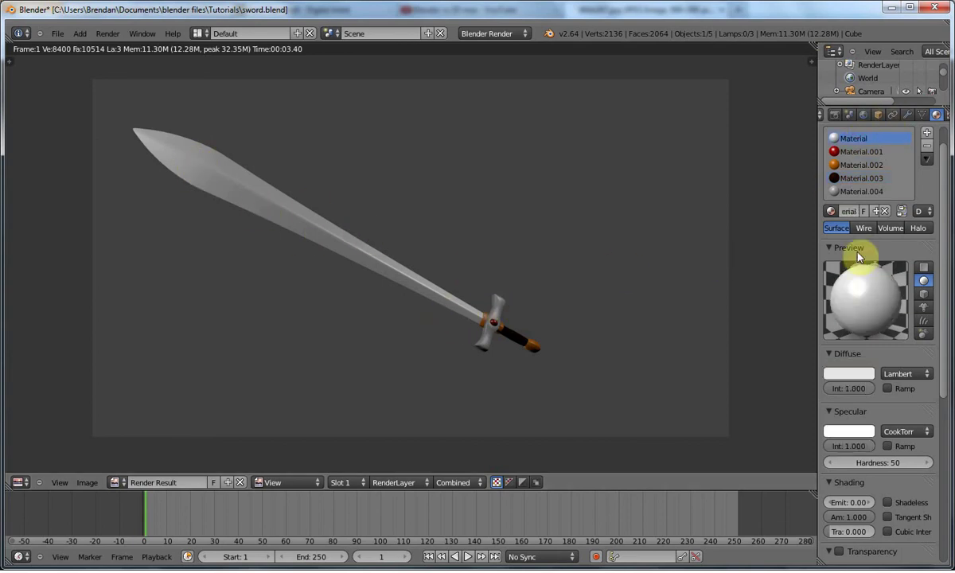
pyautogui.click(901, 432)
pyautogui.click(863, 360)
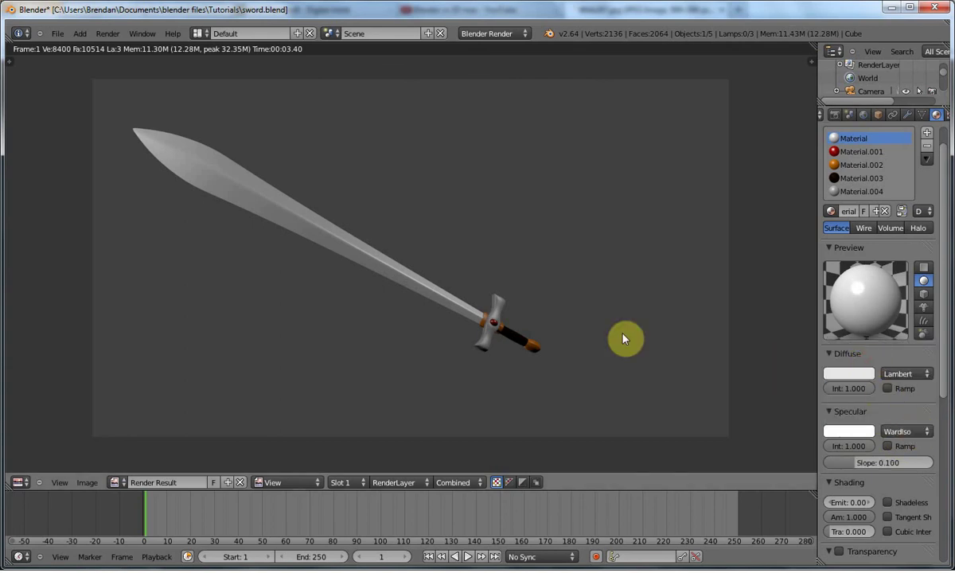
pyautogui.press('F12')
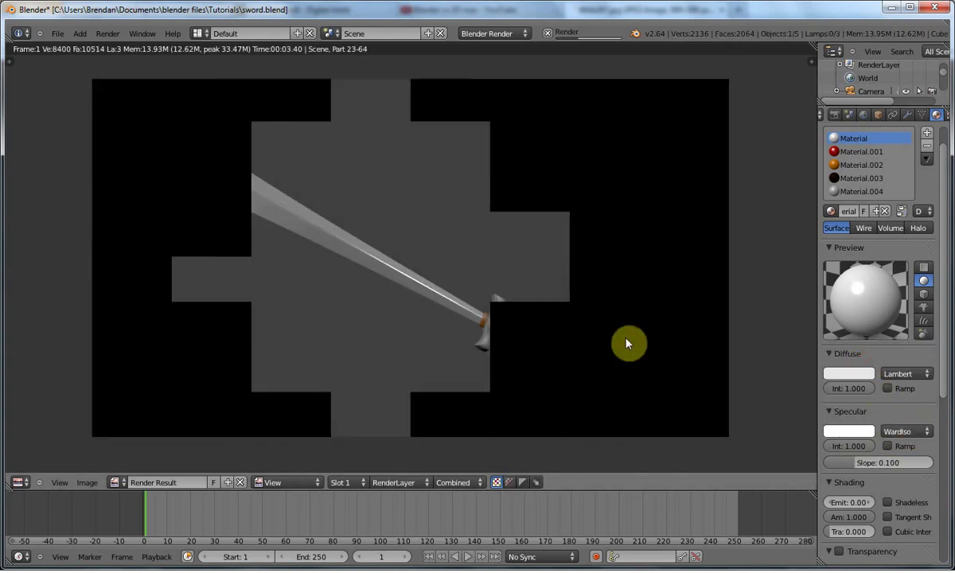
# Change the blade material's specular shader to Phong and render the scene
pyautogui.click(901, 437)
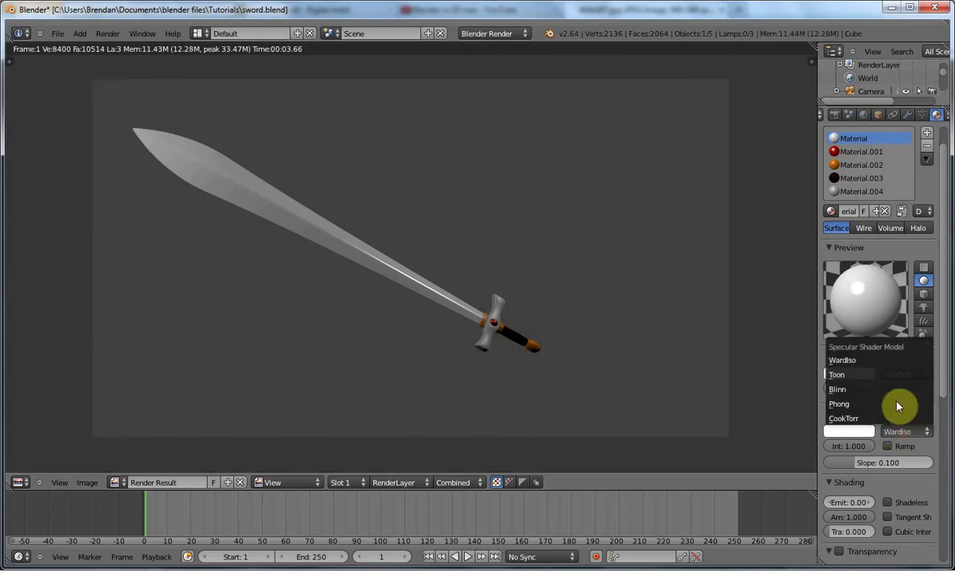
pyautogui.click(847, 404)
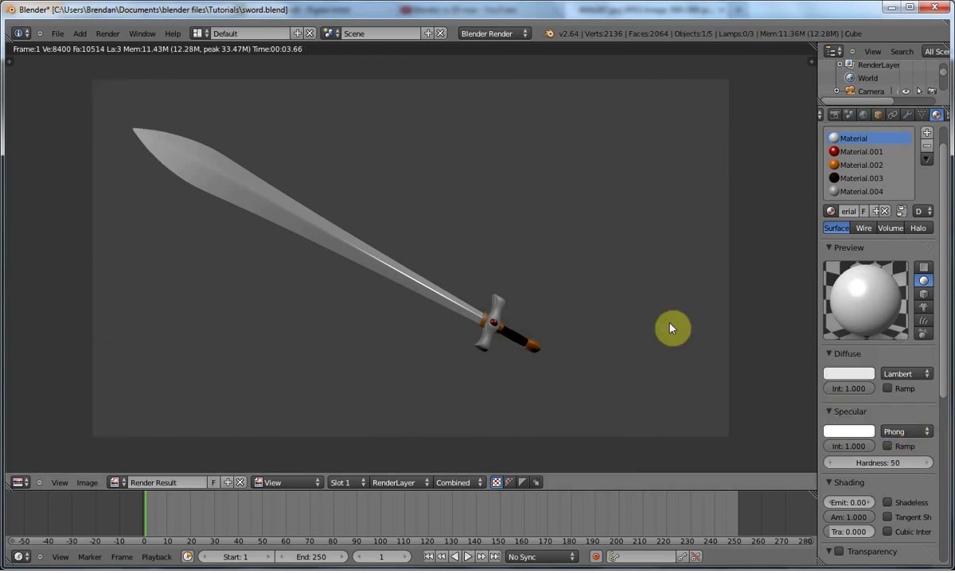
pyautogui.press('F12')
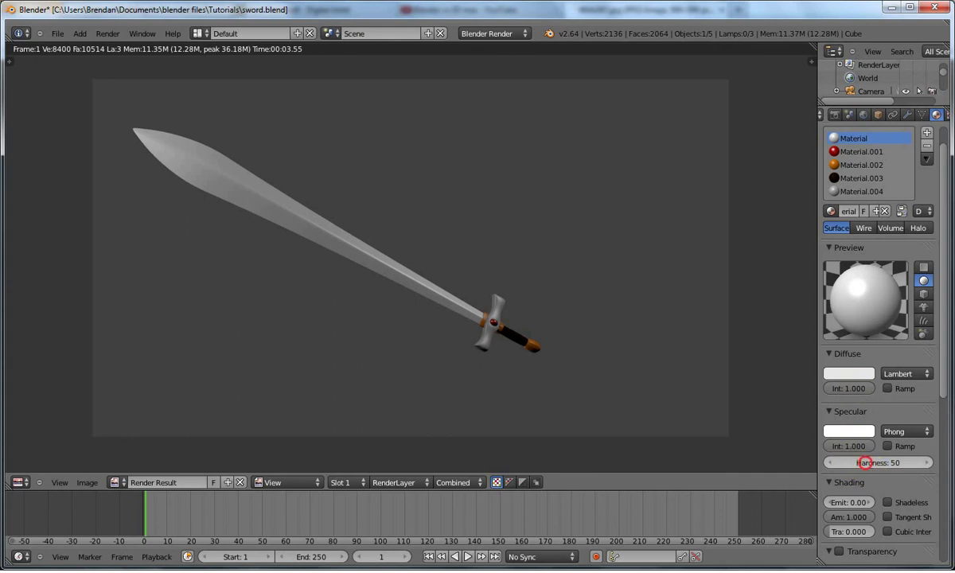
# Try specular hardness values of 101 and 46 on the blade material and settle on 25, rendering after each change
pyautogui.moveTo(863, 462)
pyautogui.mouseDown()
pyautogui.moveTo(895, 462)
pyautogui.moveTo(868, 468)
pyautogui.mouseUp()
pyautogui.press('F12')
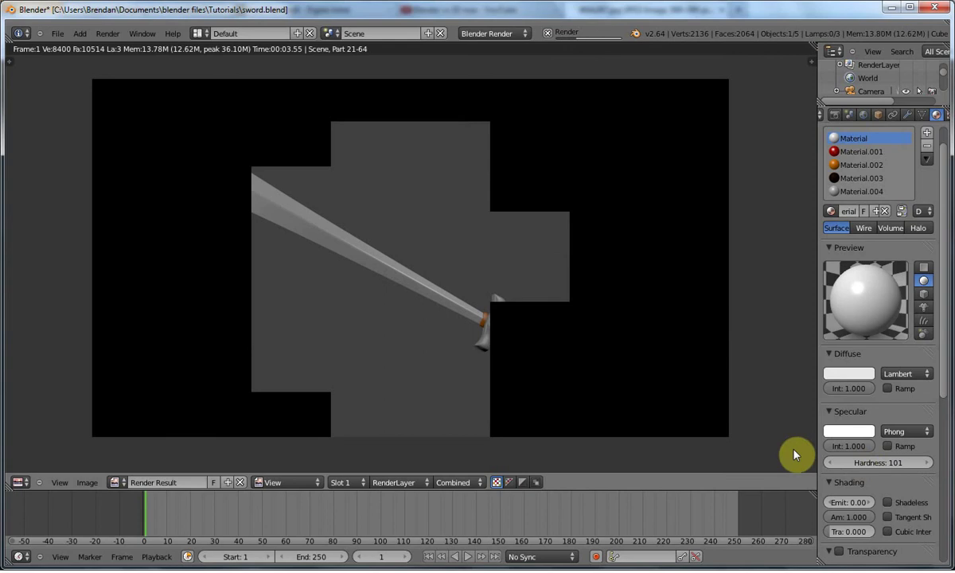
pyautogui.moveTo(885, 464); pyautogui.dragTo(848, 465)
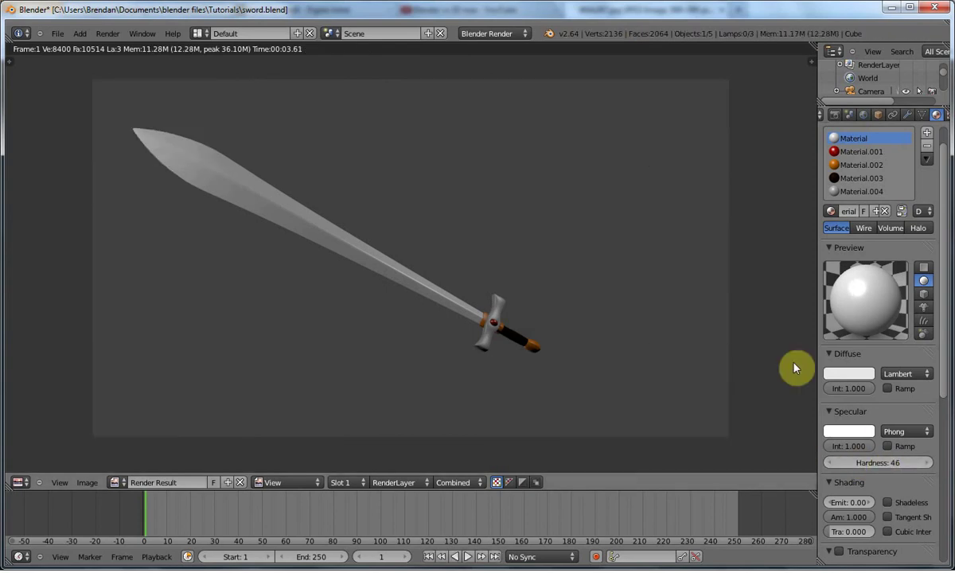
pyautogui.press('F12')
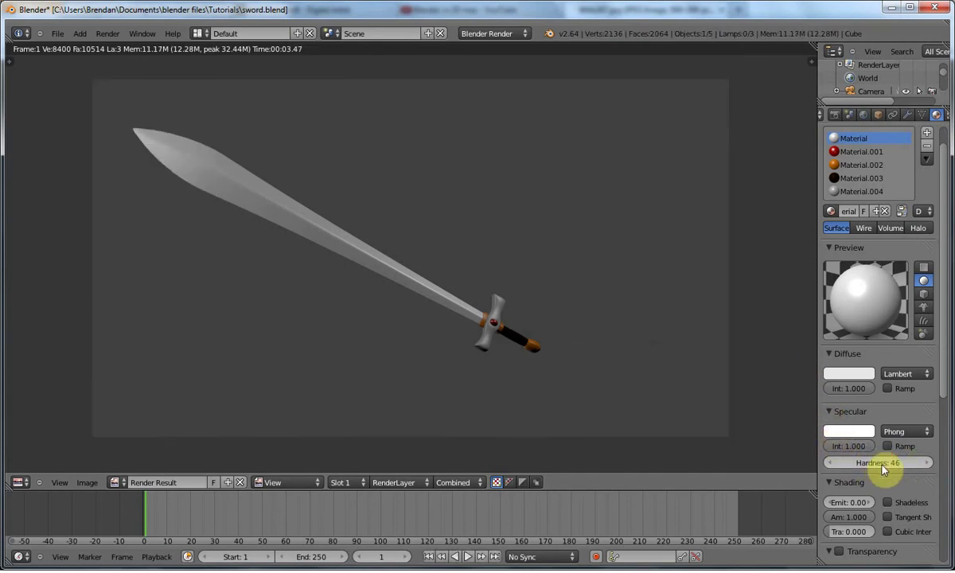
pyautogui.moveTo(888, 468); pyautogui.dragTo(769, 402)
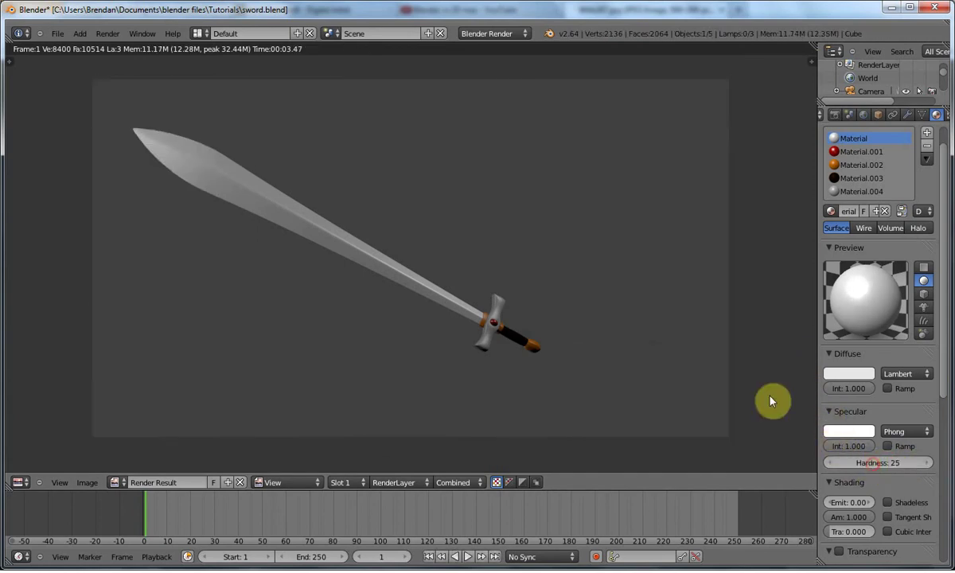
pyautogui.press('F12')
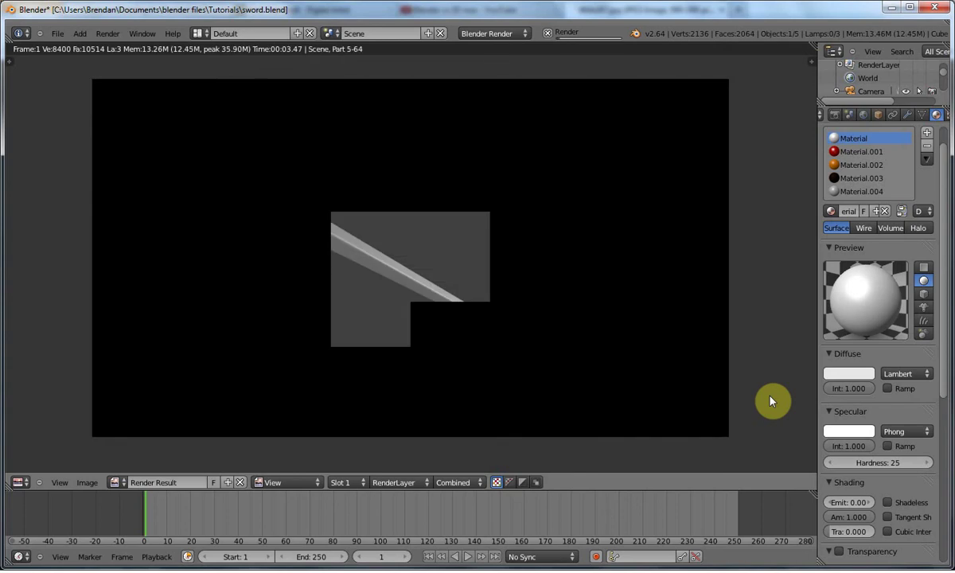
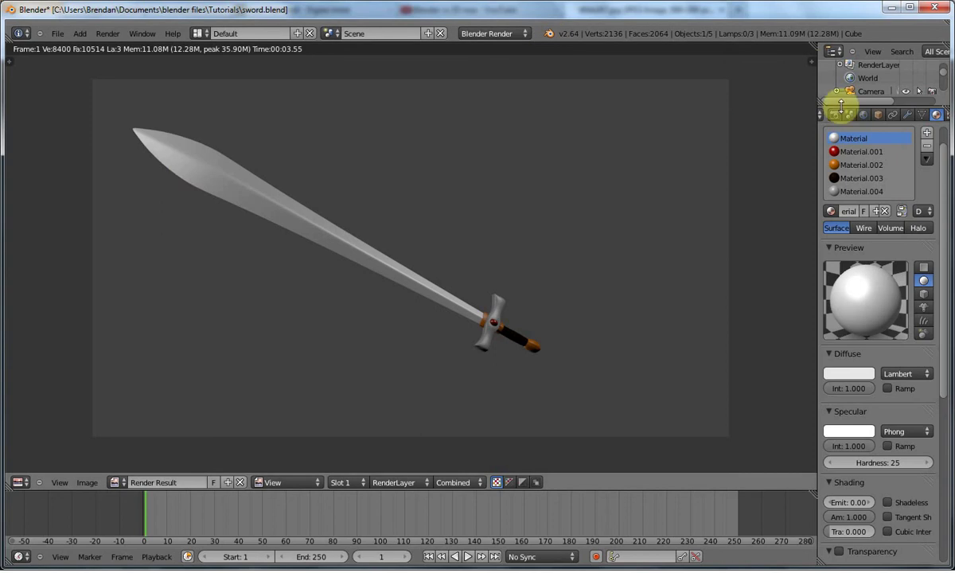
# Set the world's horizon colour to a bright red with R about 0.807, G 0 and B 0
pyautogui.click(862, 116)
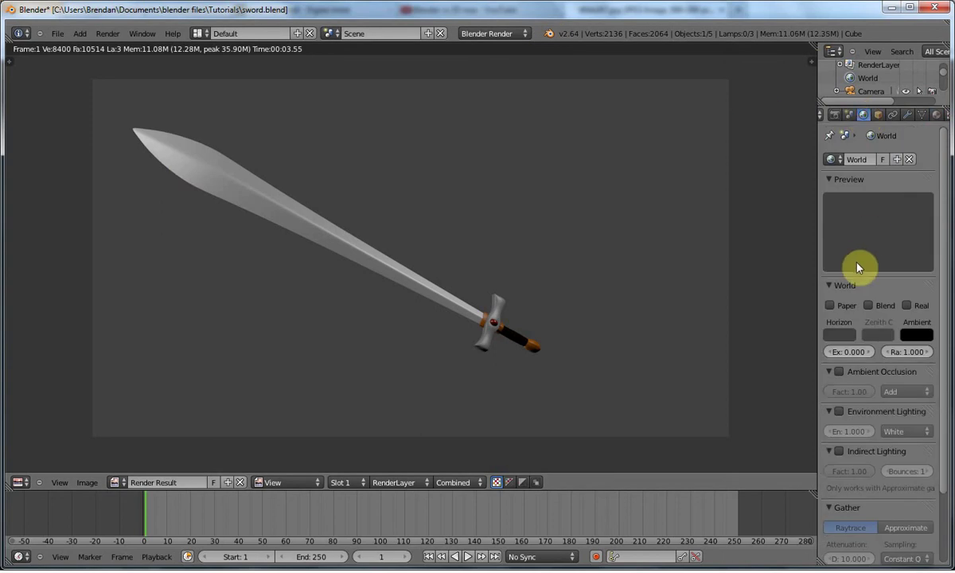
pyautogui.click(839, 334)
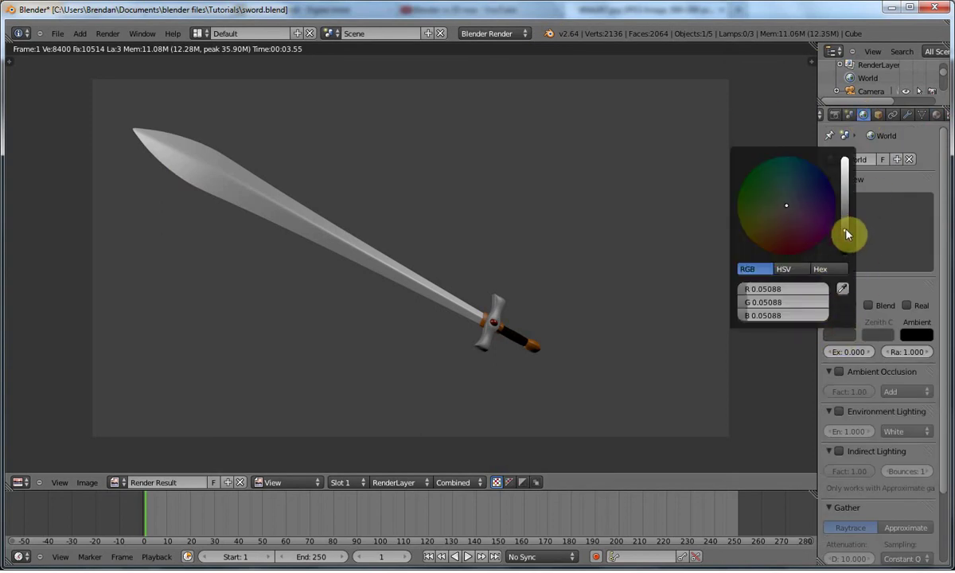
pyautogui.moveTo(846, 233); pyautogui.dragTo(845, 239)
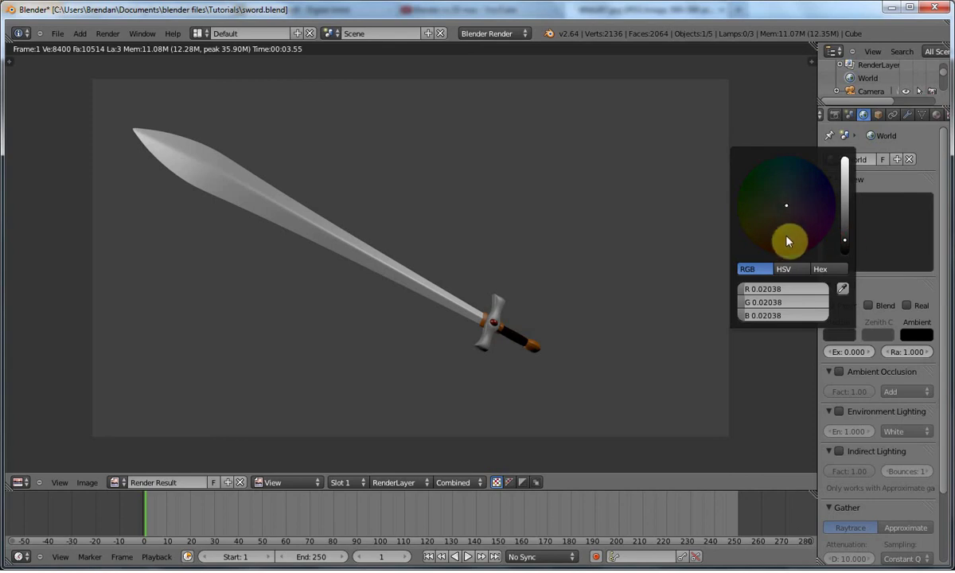
pyautogui.moveTo(785, 208); pyautogui.dragTo(785, 270)
pyautogui.moveTo(748, 296); pyautogui.dragTo(802, 299)
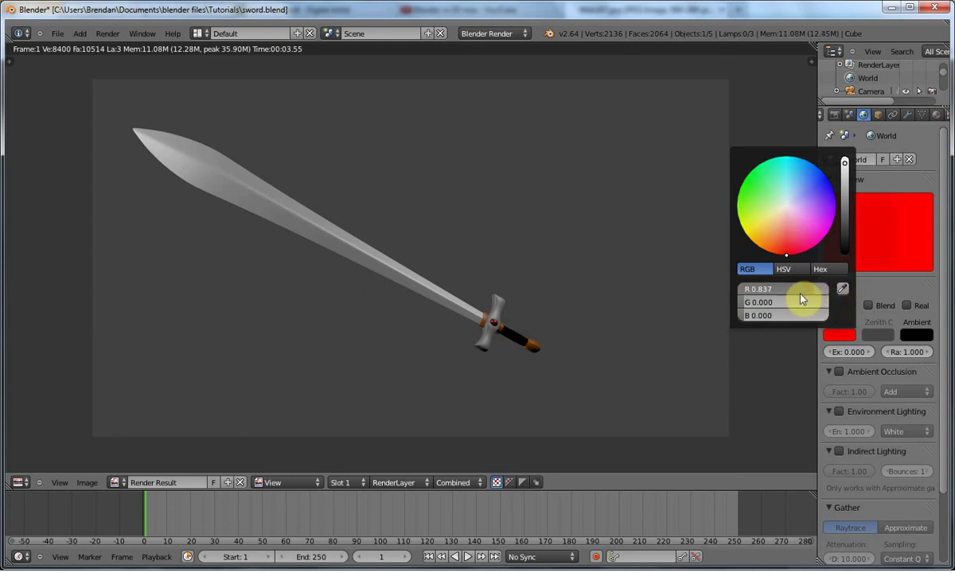
# Enable Blend Sky for the world and set the zenith colour to a dark purple of R 0.102, G 0.01284, B 0.09116
pyautogui.click(868, 305)
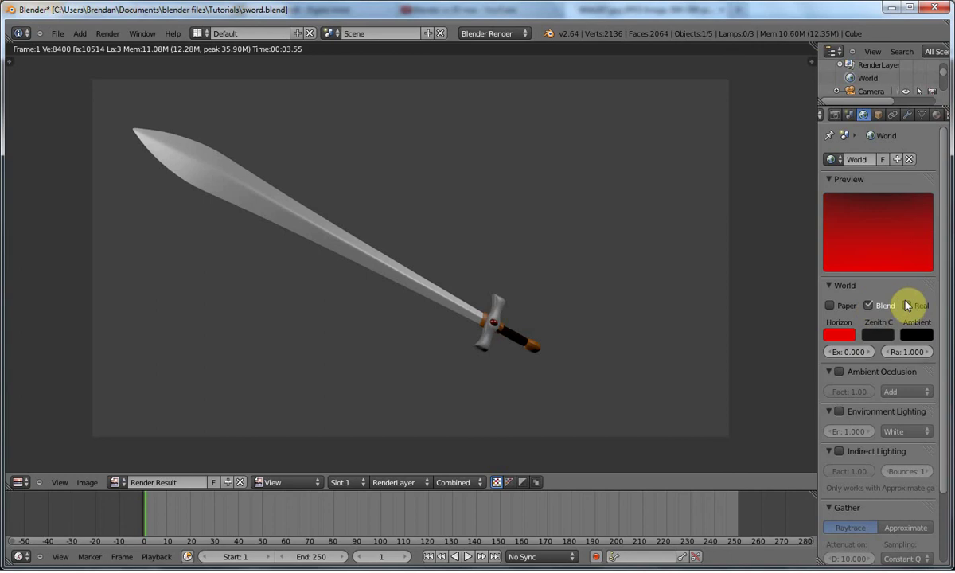
pyautogui.click(880, 339)
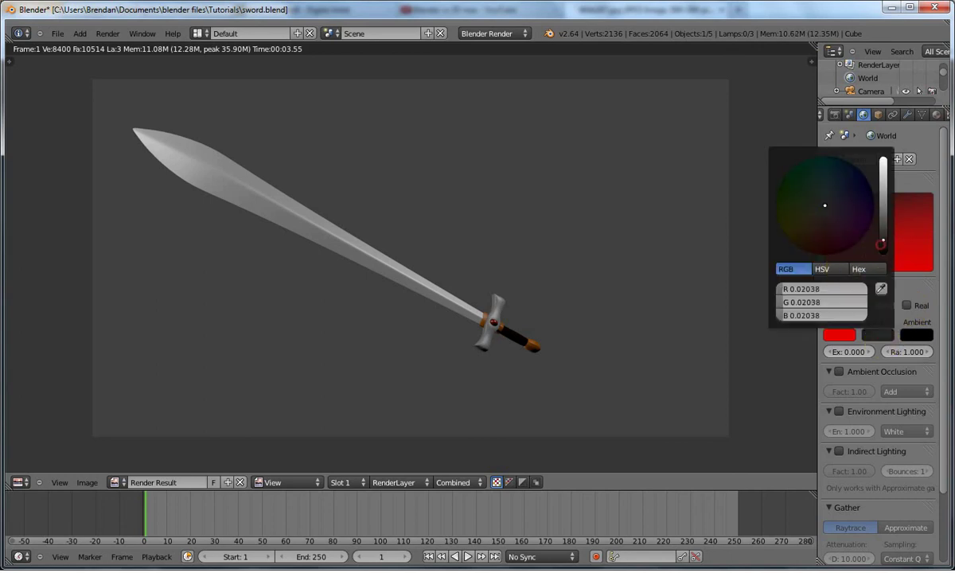
pyautogui.moveTo(880, 245)
pyautogui.mouseDown()
pyautogui.moveTo(859, 223)
pyautogui.moveTo(821, 210)
pyautogui.moveTo(861, 236)
pyautogui.mouseUp()
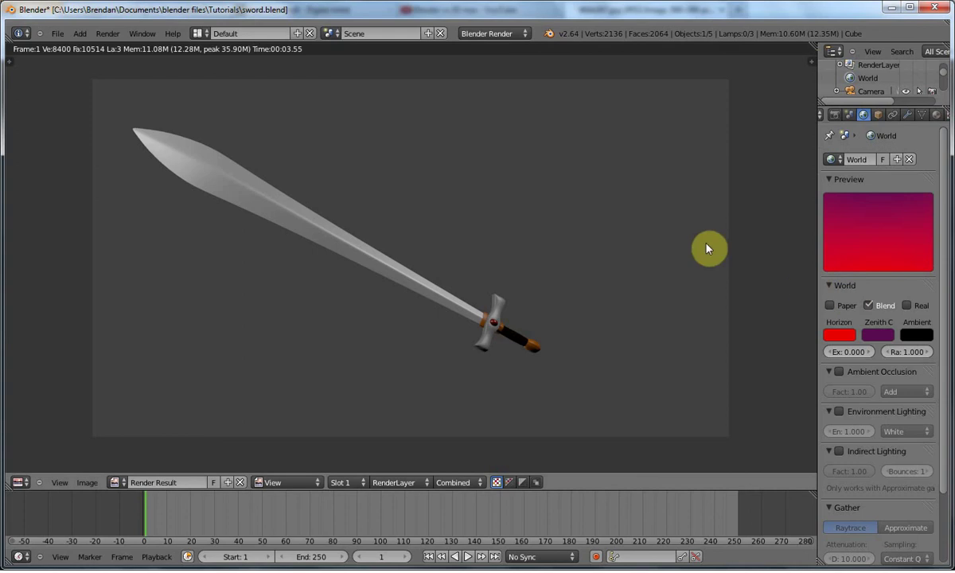
# Darken the world's red horizon colour slightly and render the scene with the gradient background
pyautogui.click(838, 335)
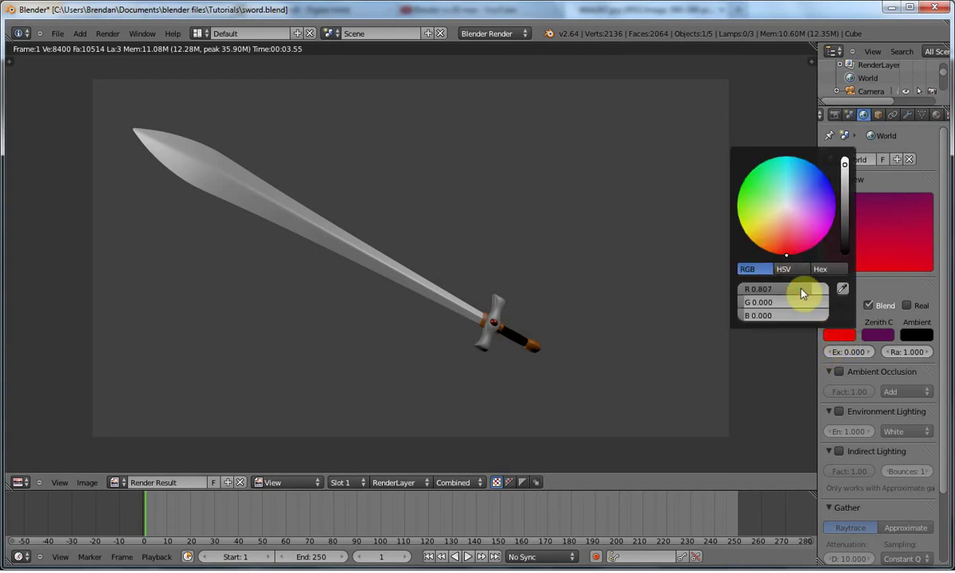
pyautogui.moveTo(799, 295); pyautogui.dragTo(785, 292)
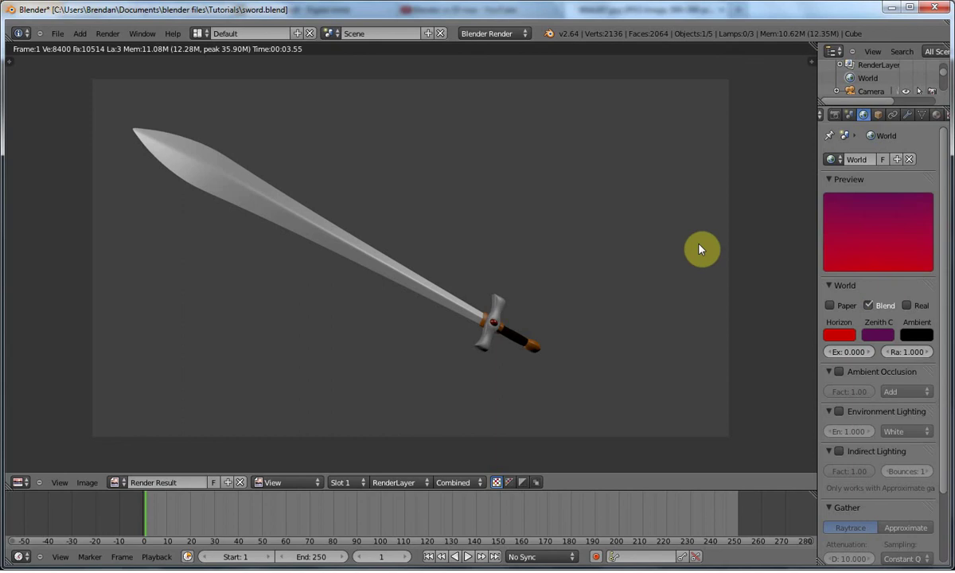
pyautogui.press('F12')
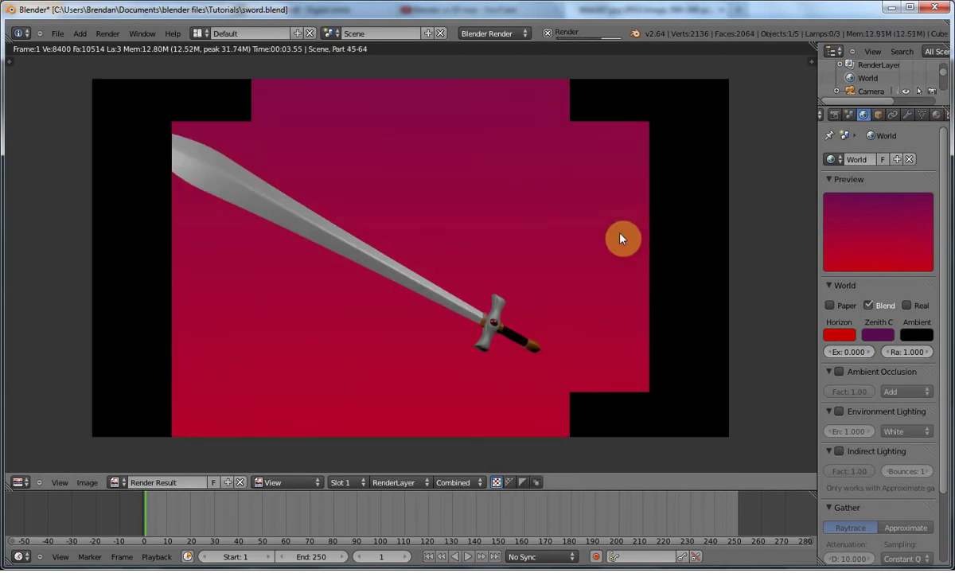
# Change the world's zenith colour to a dark red of R 0.102, G 0, B 0.005145 and render the scene
pyautogui.click(876, 337)
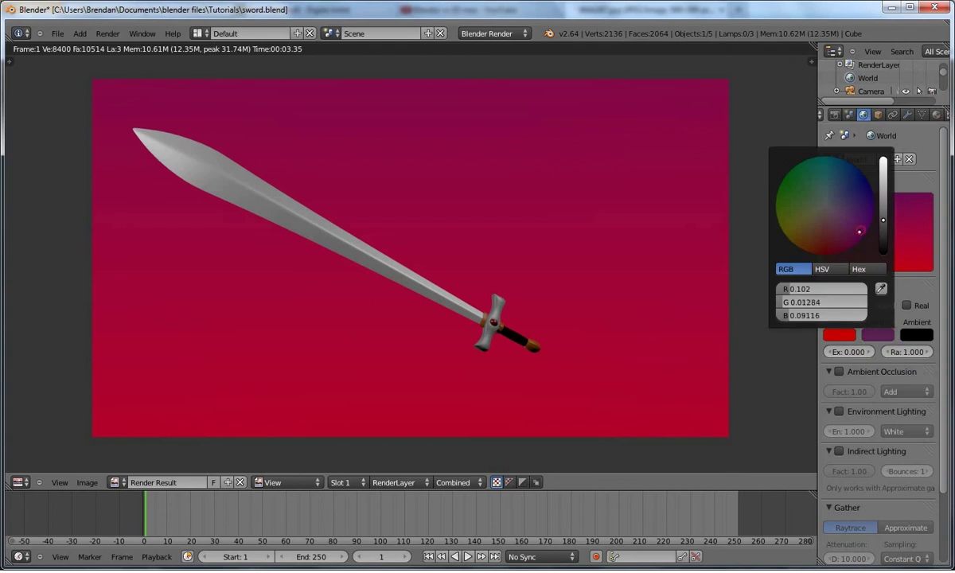
pyautogui.moveTo(859, 231)
pyautogui.mouseDown()
pyautogui.moveTo(841, 223)
pyautogui.moveTo(823, 243)
pyautogui.moveTo(828, 255)
pyautogui.mouseUp()
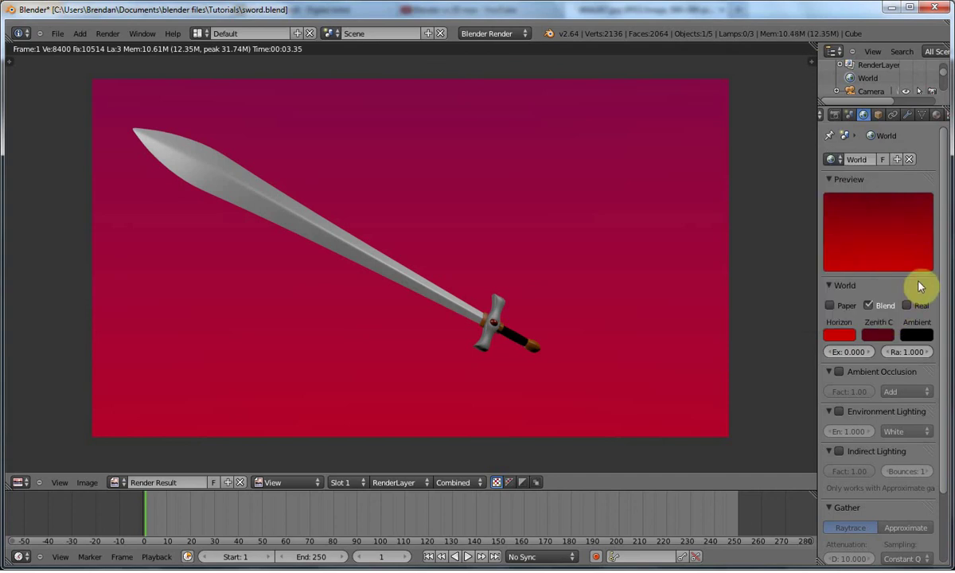
pyautogui.press('F12')
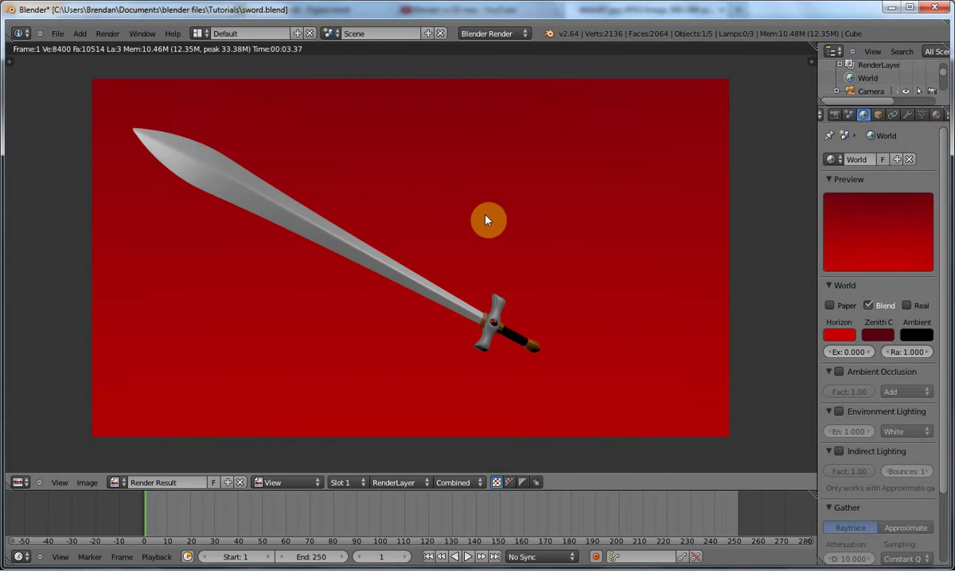
# Try Real Sky for the world background and adjust the ambient colour's brightness, keeping it black
pyautogui.click(908, 305)
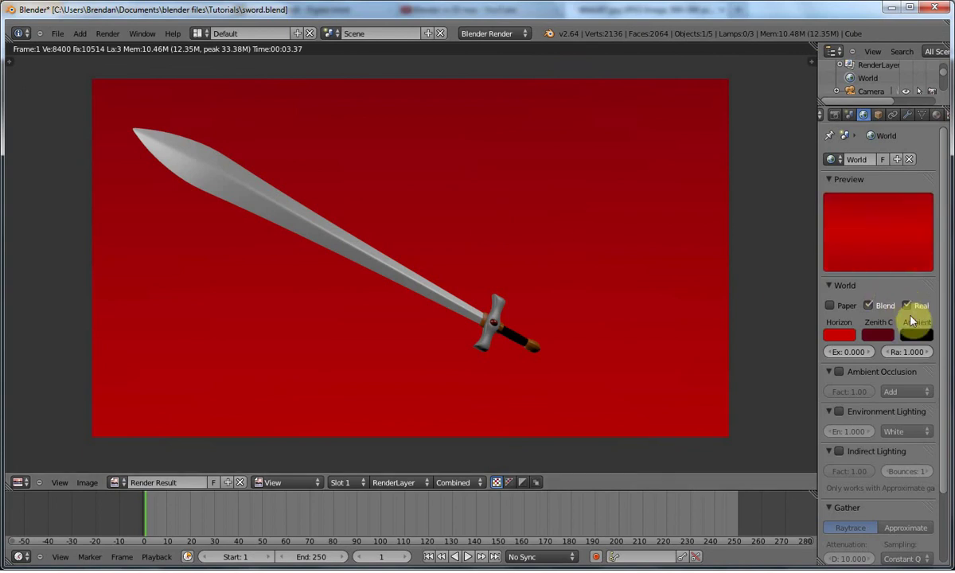
pyautogui.click(917, 334)
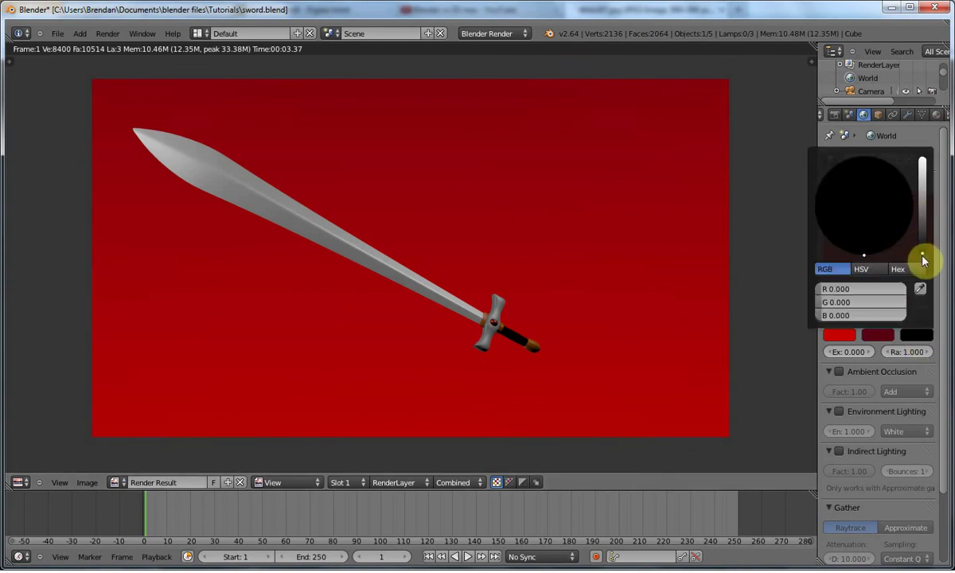
pyautogui.moveTo(924, 249); pyautogui.dragTo(921, 273)
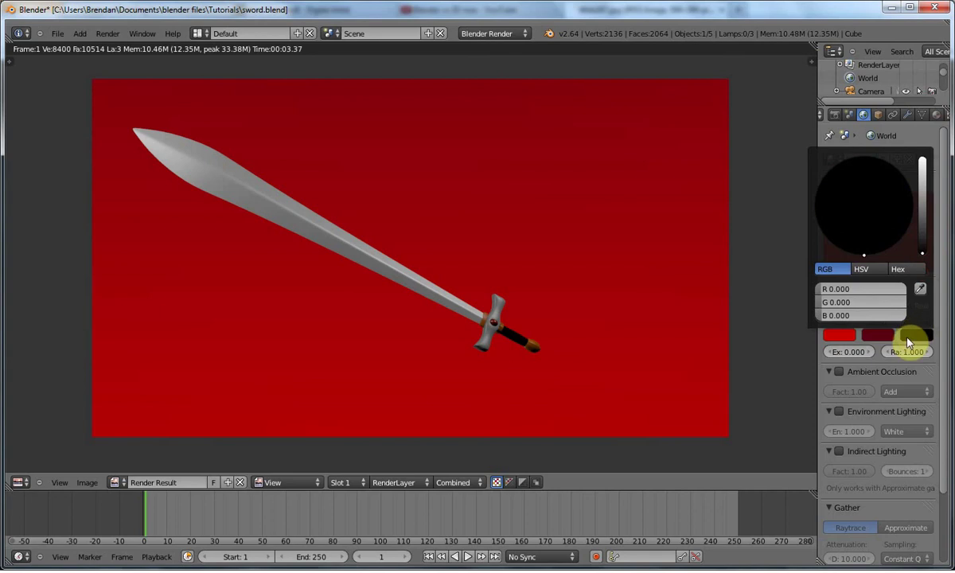
# Brighten the world's horizon red to R 0.711, darken the zenith to a deeper red and render the scene
pyautogui.click(842, 333)
pyautogui.moveTo(786, 293)
pyautogui.mouseDown()
pyautogui.moveTo(776, 292)
pyautogui.moveTo(816, 289)
pyautogui.moveTo(798, 291)
pyautogui.mouseUp()
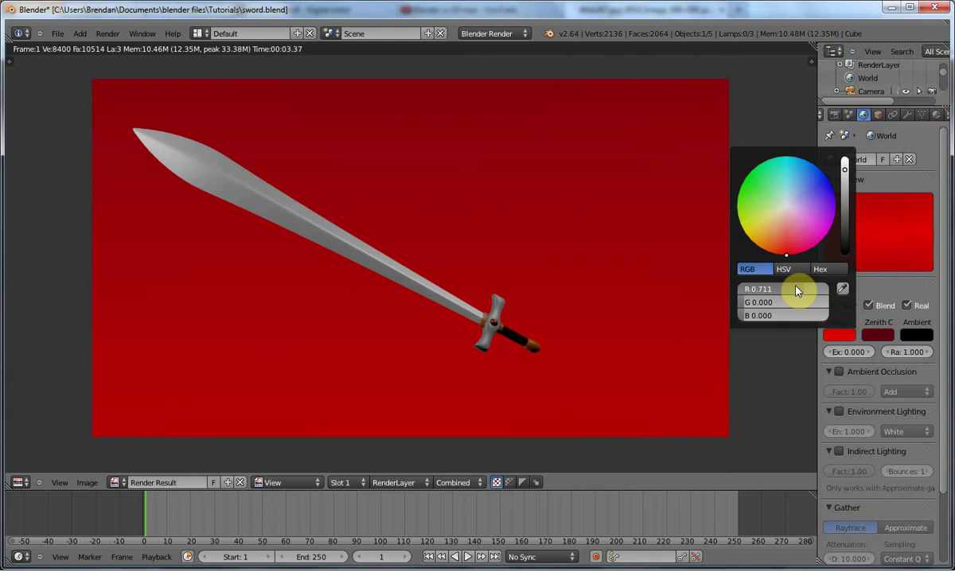
pyautogui.click(880, 337)
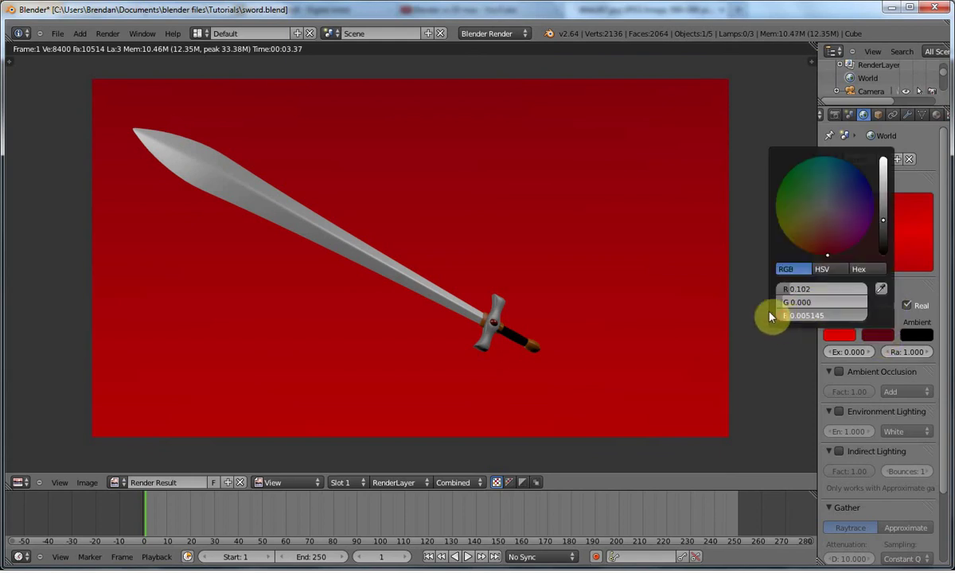
pyautogui.moveTo(769, 312); pyautogui.dragTo(780, 288)
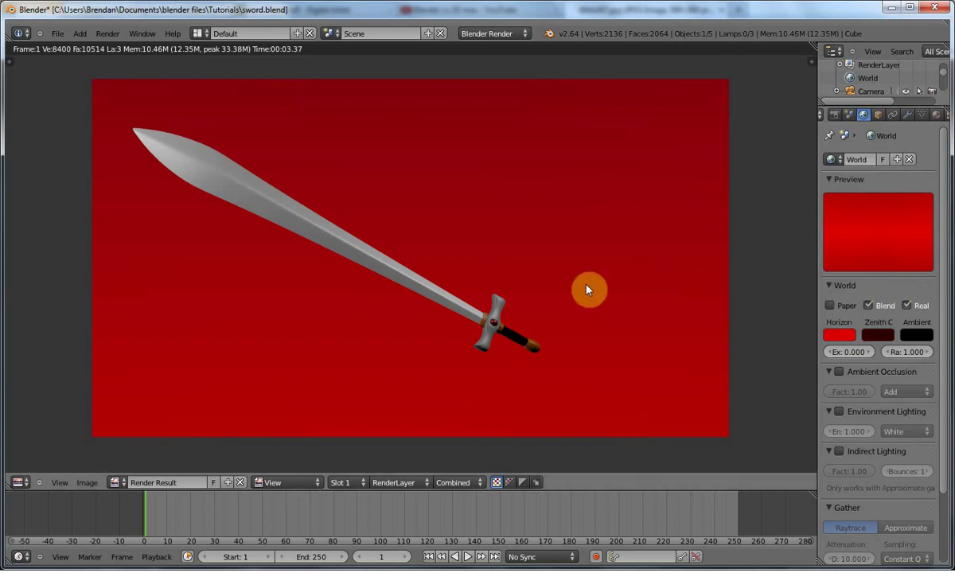
pyautogui.press('F12')
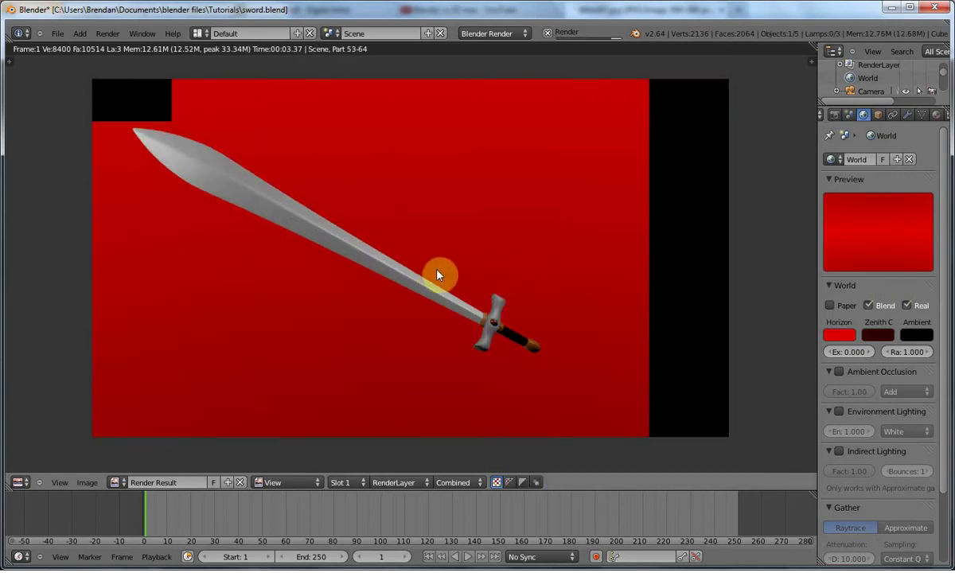
# Turn off Real Sky, render the scene again and examine the sword's hilt up close in the image
pyautogui.click(906, 306)
pyautogui.press('F12')
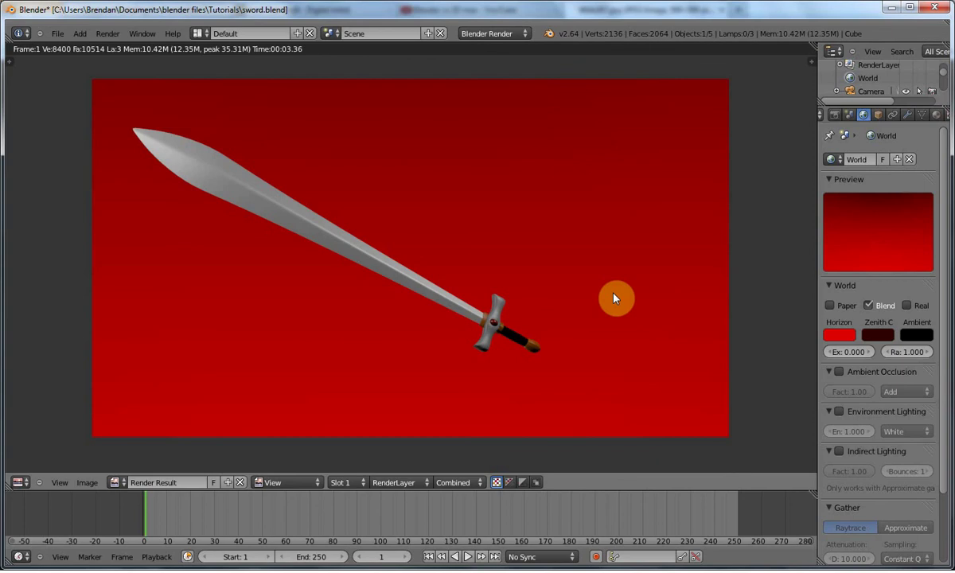
pyautogui.scroll(4, 617, 192)
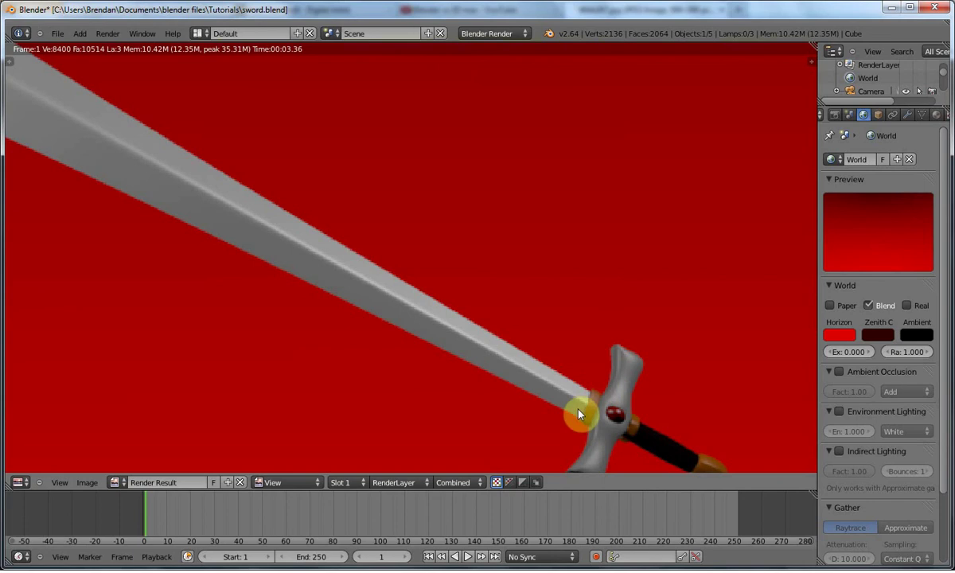
pyautogui.moveTo(711, 428); pyautogui.dragTo(656, 345, button='middle')
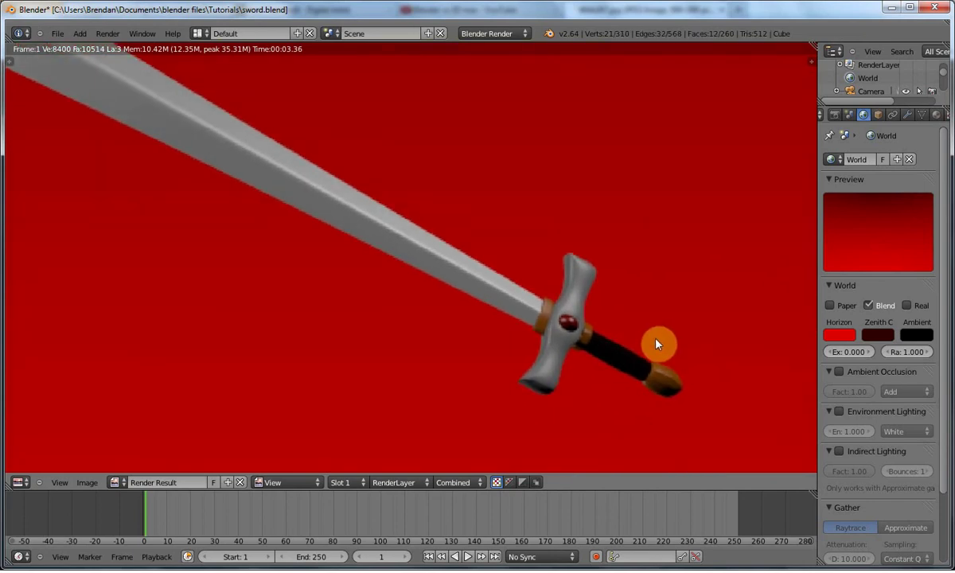
# Return from the render to the sword mesh, clear the selection and reveal all hidden geometry, viewing it from the front
pyautogui.press('Escape')
pyautogui.scroll(4, 623, 335)
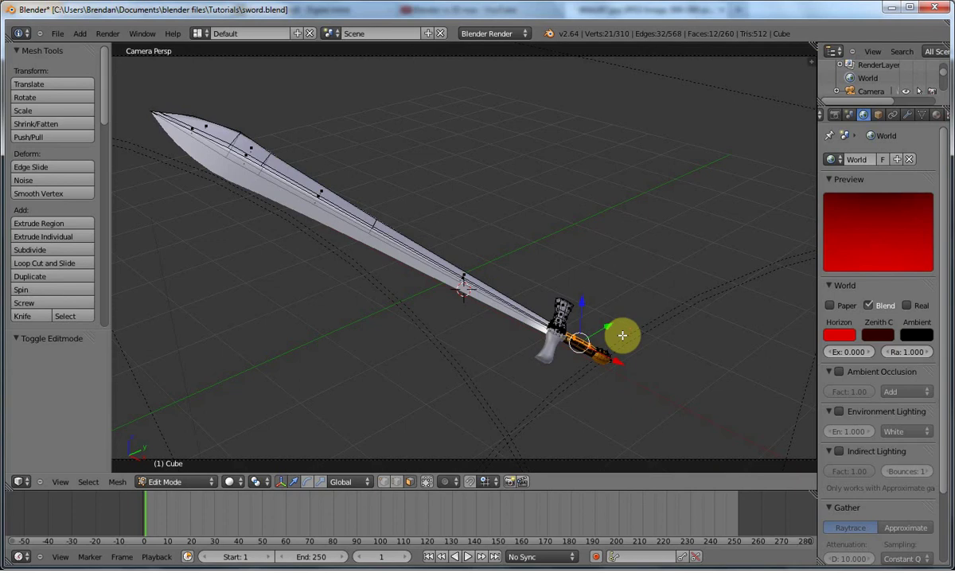
pyautogui.press('a')
pyautogui.scroll(3, 622, 334)
pyautogui.keyDown('shift'); pyautogui.moveTo(639, 362); pyautogui.dragTo(582, 277, button='middle'); pyautogui.keyUp('shift')
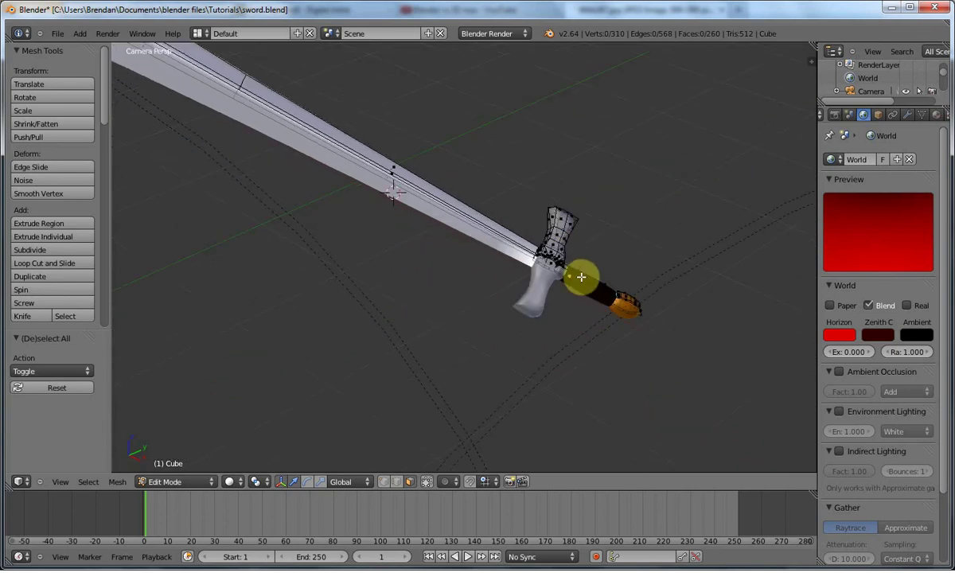
pyautogui.hotkey('alt', 'h')
pyautogui.press('KP_1')
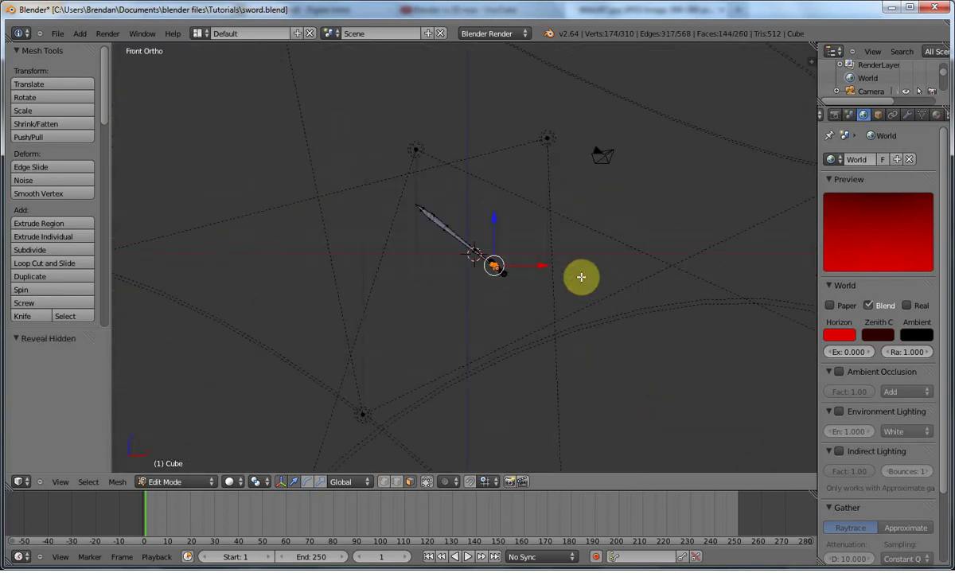
# Select the whole gold collar between the sword's guard and grip, starting from a cleared selection, and try scaling it up slightly
pyautogui.scroll(10, 581, 276)
pyautogui.moveTo(580, 275); pyautogui.dragTo(514, 281, button='middle')
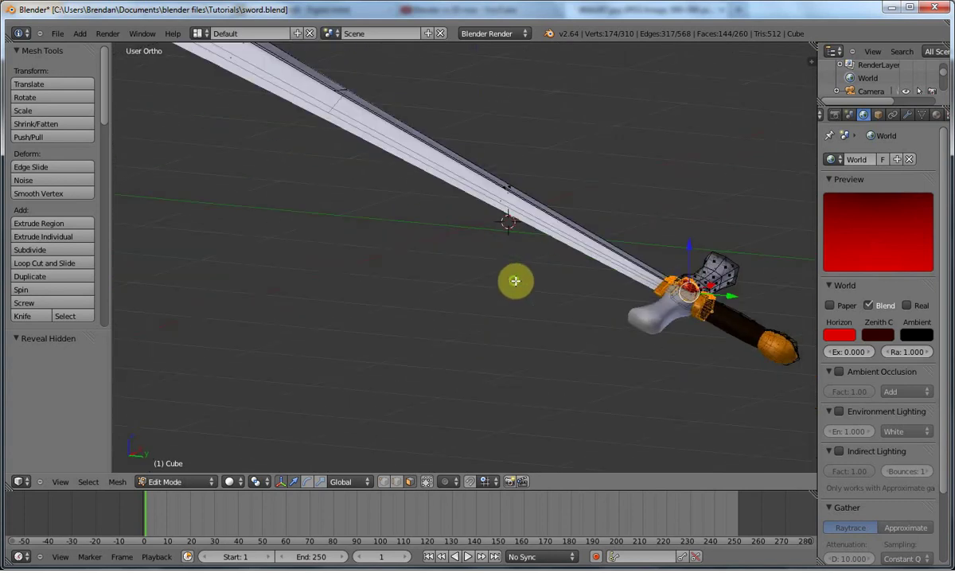
pyautogui.press('a')
pyautogui.keyDown('shift'); pyautogui.moveTo(681, 309); pyautogui.dragTo(584, 236, button='middle'); pyautogui.keyUp('shift')
pyautogui.scroll(4, 588, 241)
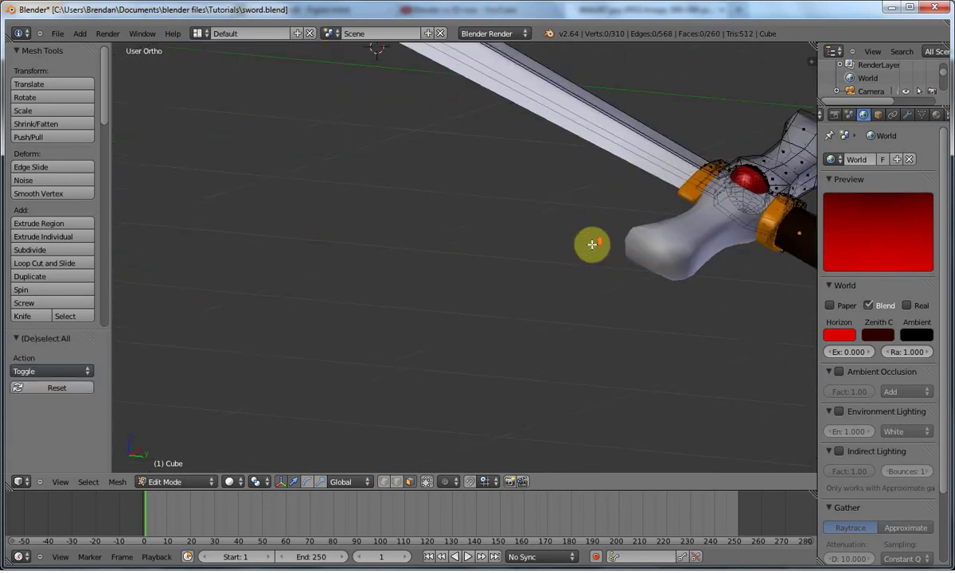
pyautogui.keyDown('shift'); pyautogui.moveTo(648, 245); pyautogui.dragTo(548, 369, button='middle'); pyautogui.keyUp('shift')
pyautogui.moveTo(694, 320); pyautogui.dragTo(562, 324, button='middle')
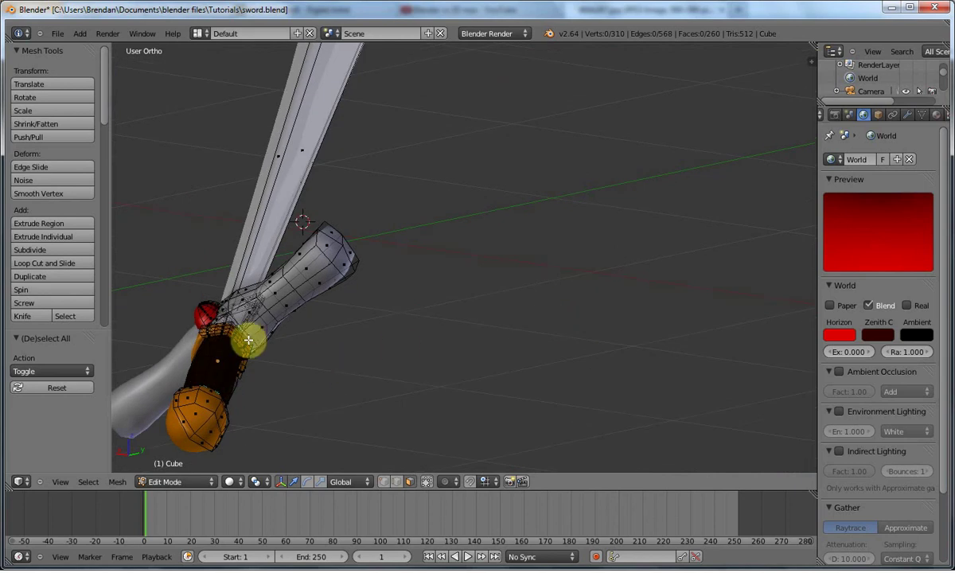
pyautogui.press('l')
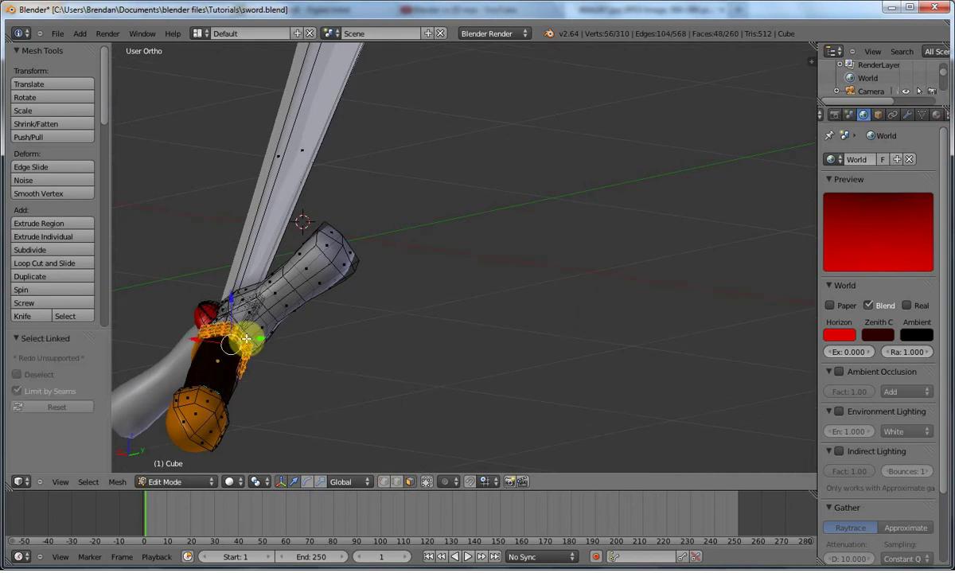
pyautogui.press('s')
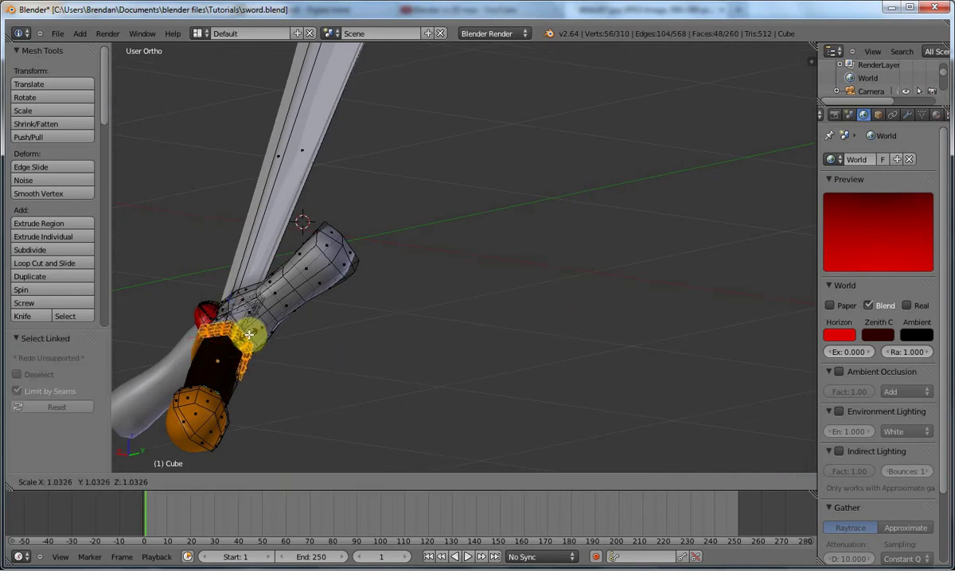
pyautogui.click(251, 335)
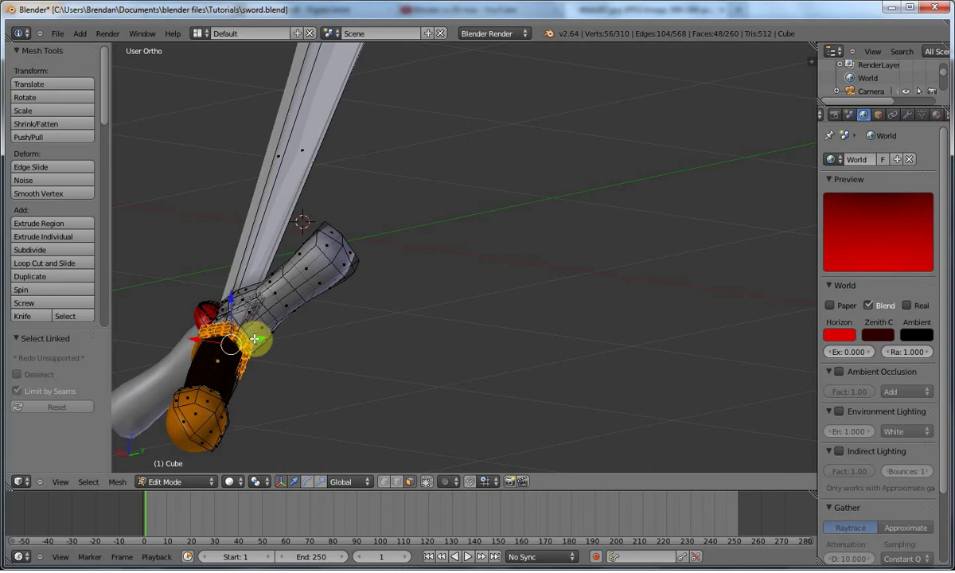
# Switch the transform orientation to Normal and nudge the selected gold collar slightly along its normal-aligned axes
pyautogui.moveTo(256, 338); pyautogui.dragTo(309, 342, button='middle')
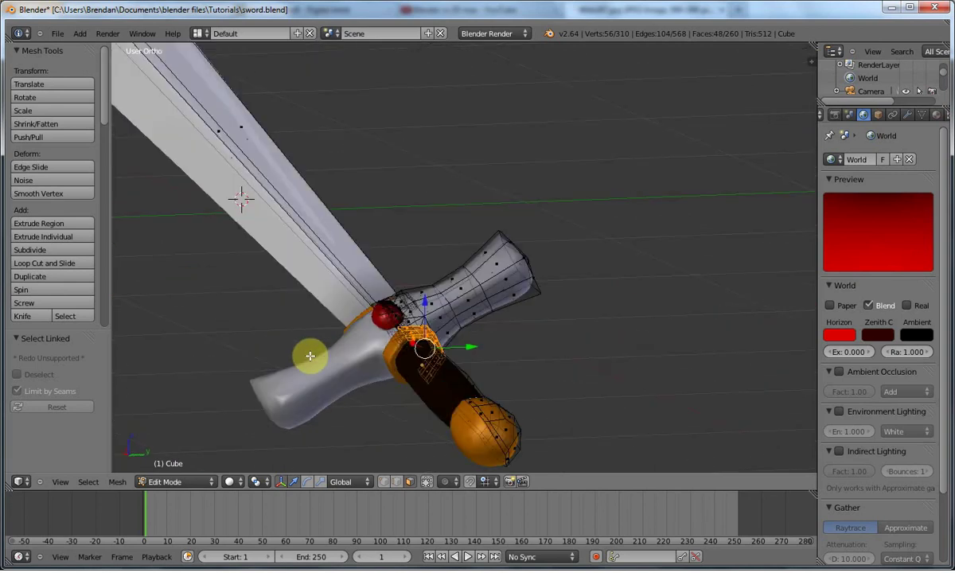
pyautogui.click(350, 482)
pyautogui.click(356, 426)
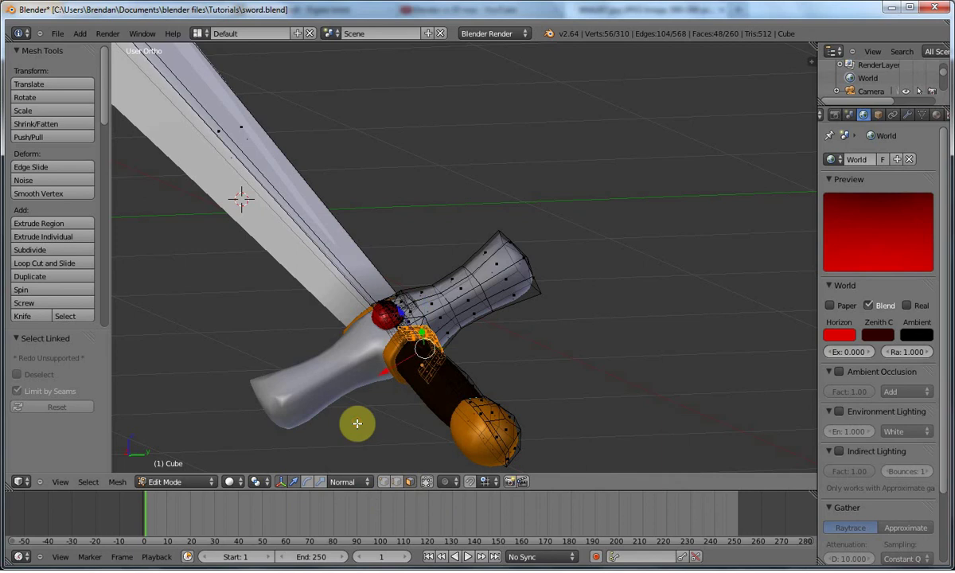
pyautogui.moveTo(384, 368); pyautogui.dragTo(386, 368)
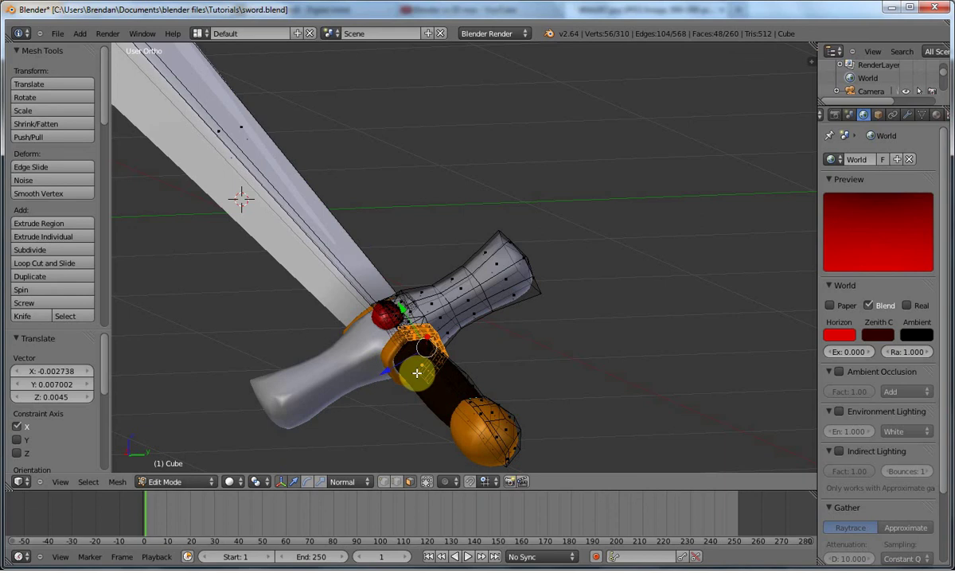
pyautogui.moveTo(383, 374); pyautogui.dragTo(386, 373)
# Render the scene again and check the hilt, then the whole sword against the red gradient background
pyautogui.press('F12')
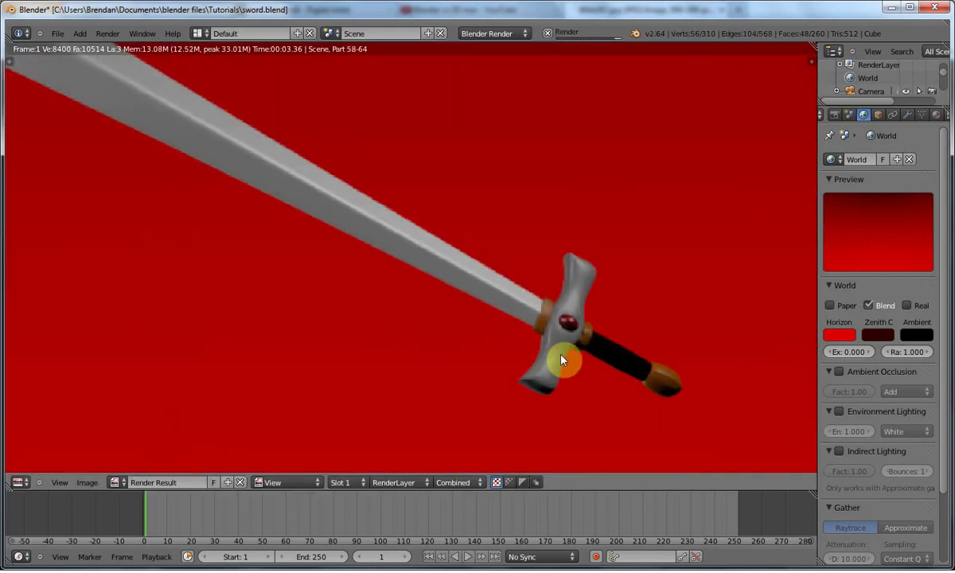
pyautogui.scroll(-1, 561, 360)
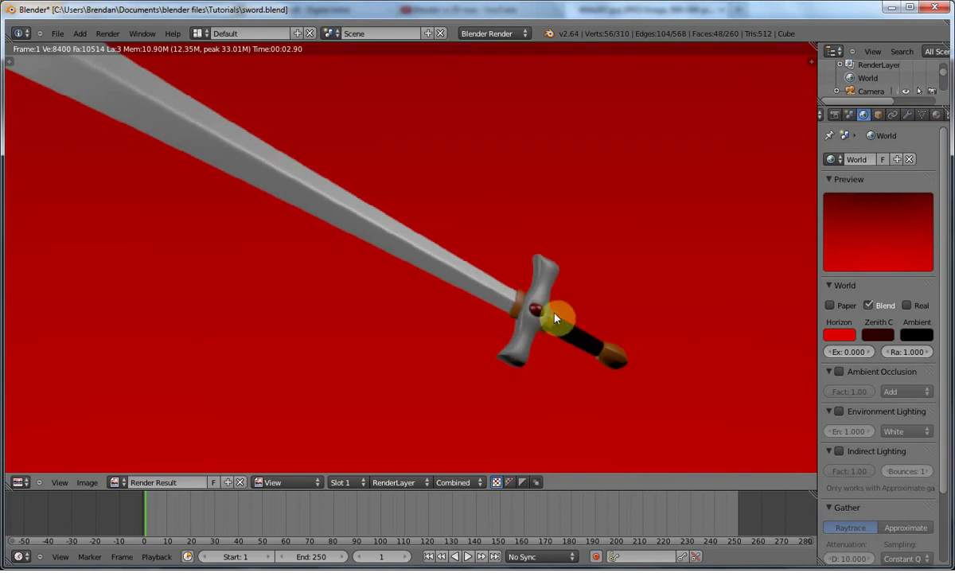
pyautogui.scroll(-7, 529, 344)
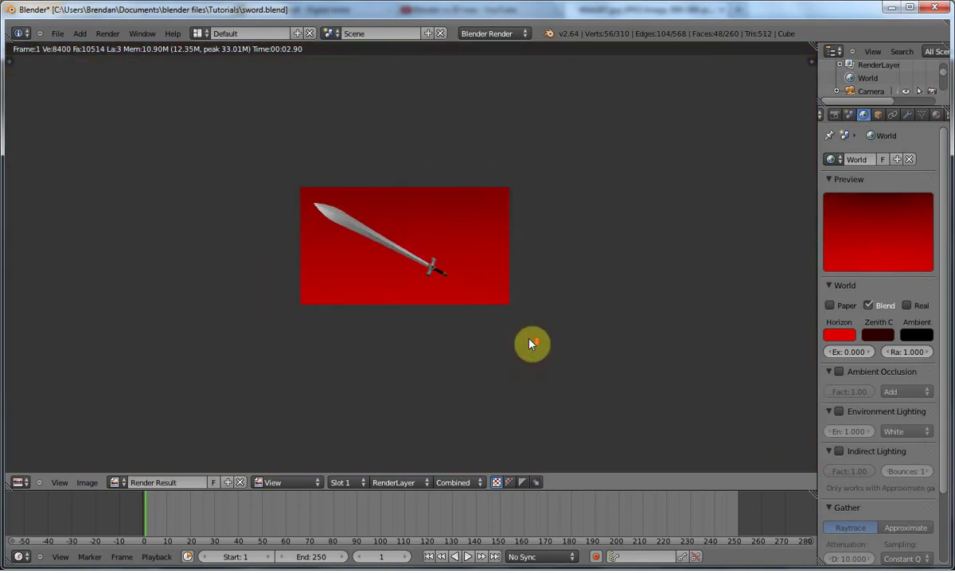
pyautogui.scroll(2, 529, 344)
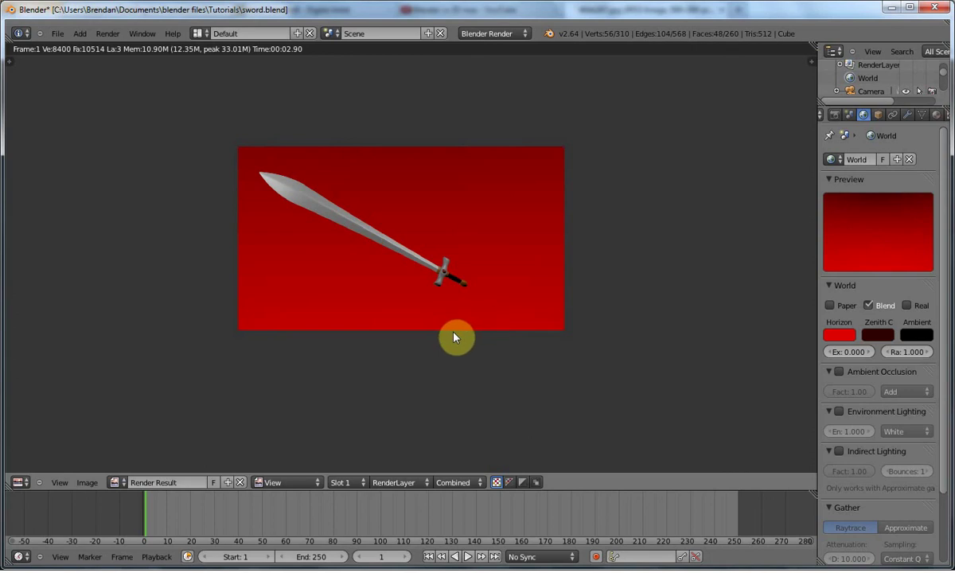